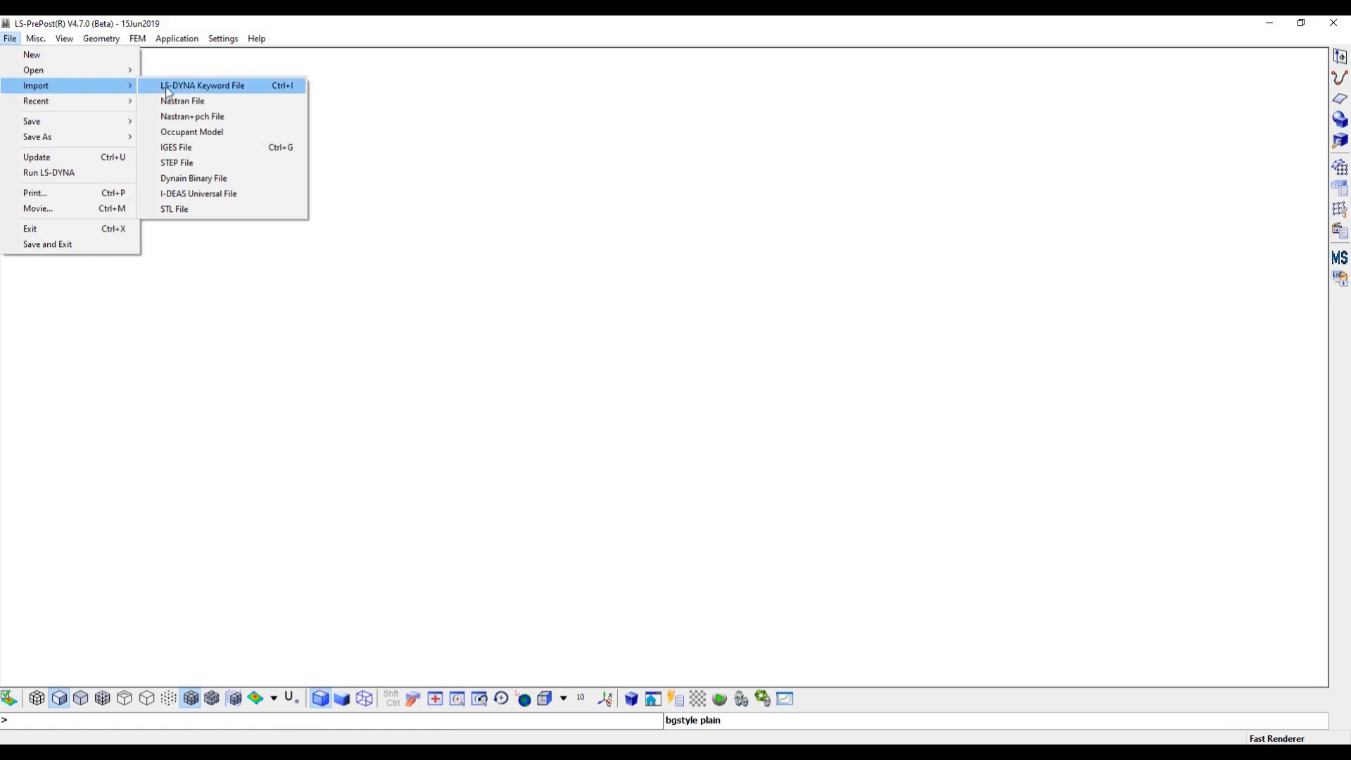
Import the LS-DYNA keyword file Contact.k from the Contact folder.
left_click(203, 88)
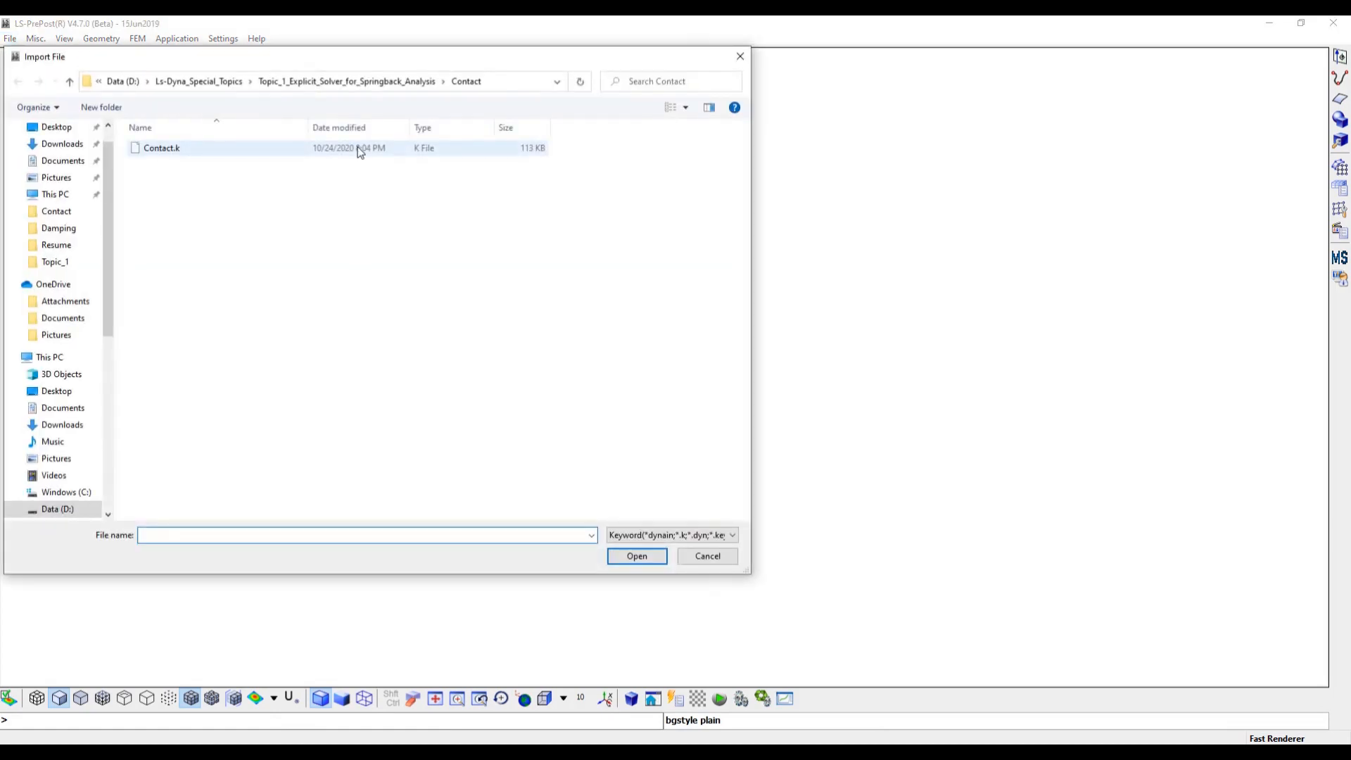
left_click(157, 149)
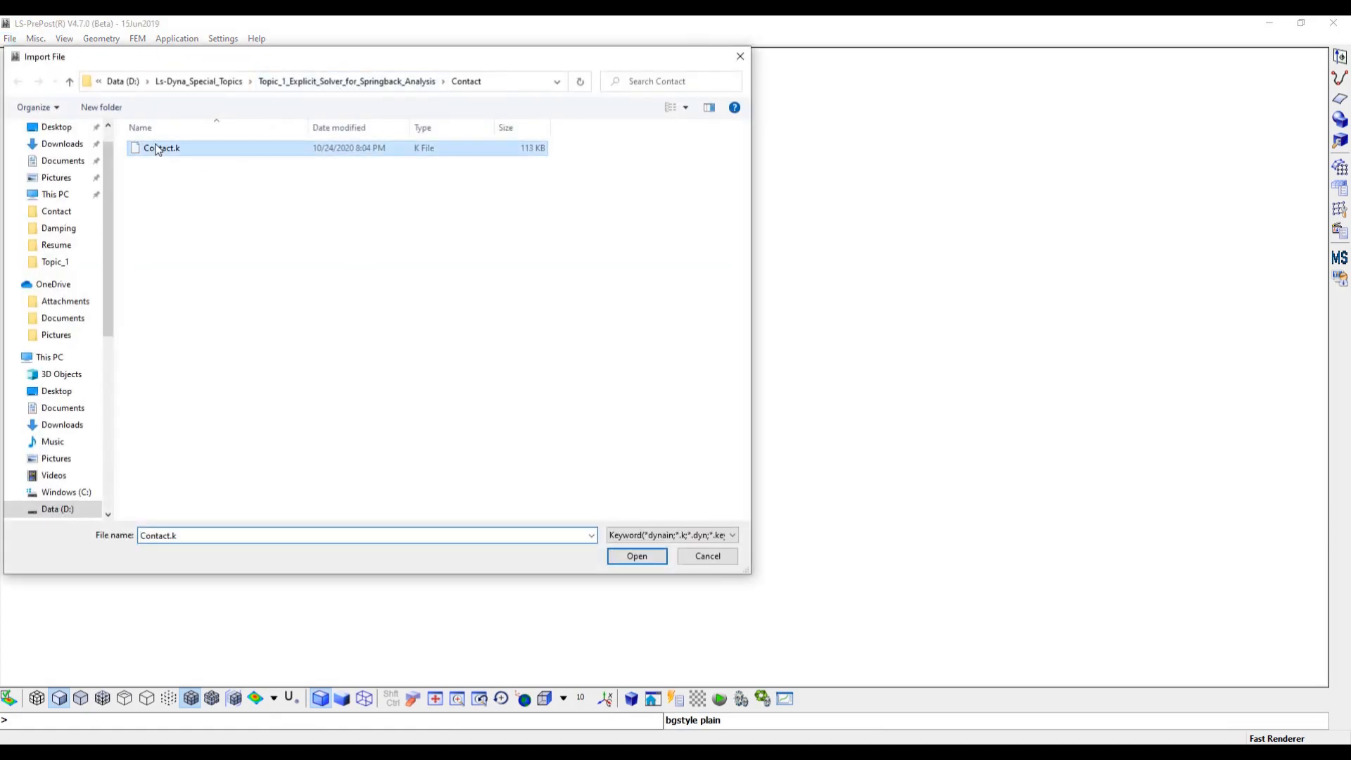
left_click(635, 556)
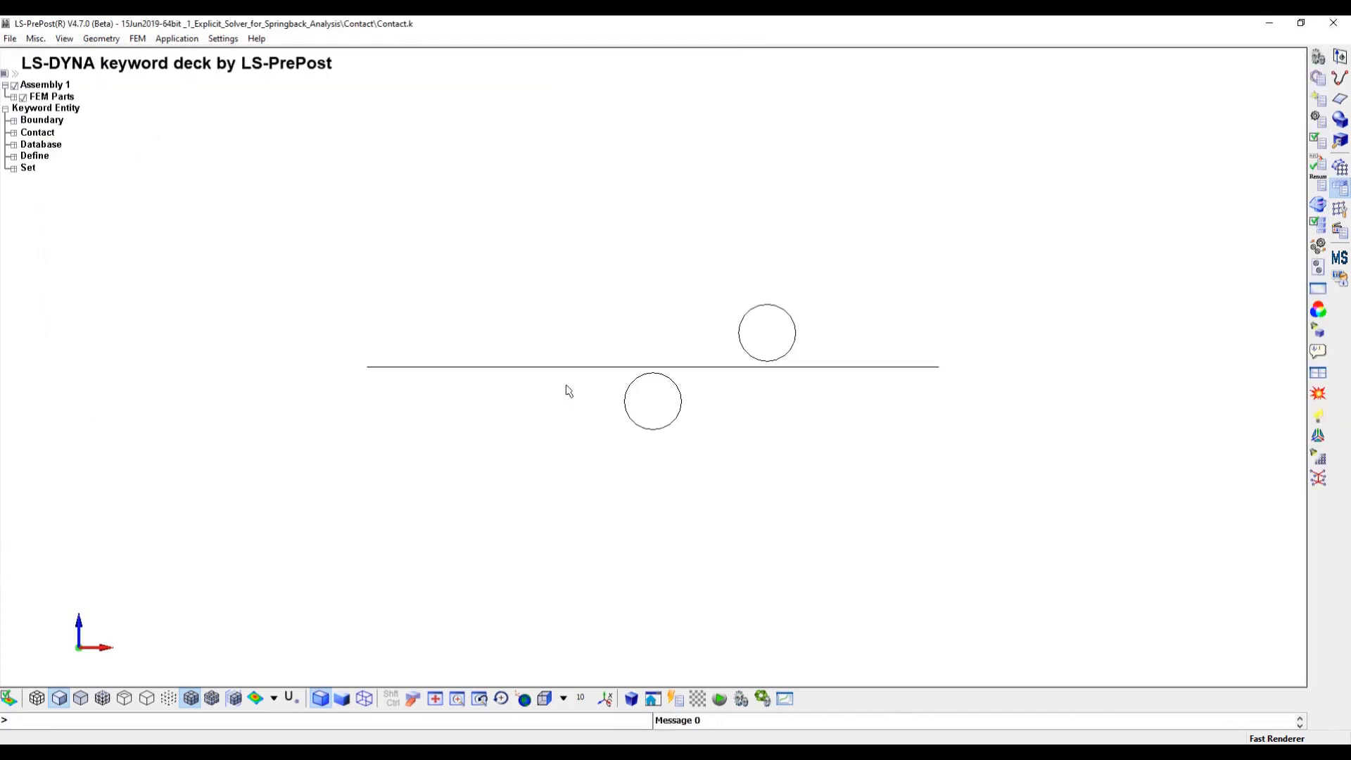
Open the Keyword Manager for the imported beam and cylinder model.
left_click_drag(831, 368, 716, 577, "ctrl")
scroll(717, 418, "up", 5)
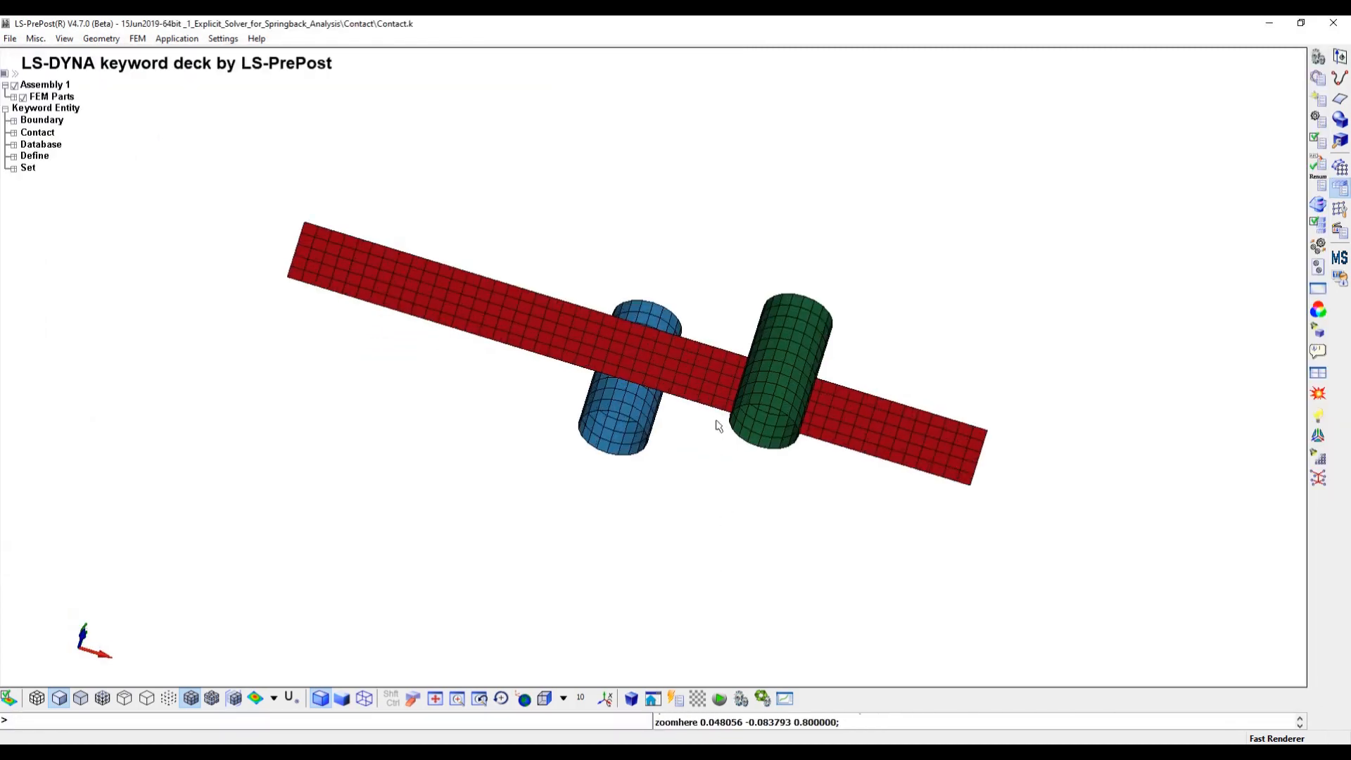
middle_click_drag(717, 418, 713, 485, "ctrl")
scroll(713, 484, "down", 1)
scroll(715, 489, "down", 2)
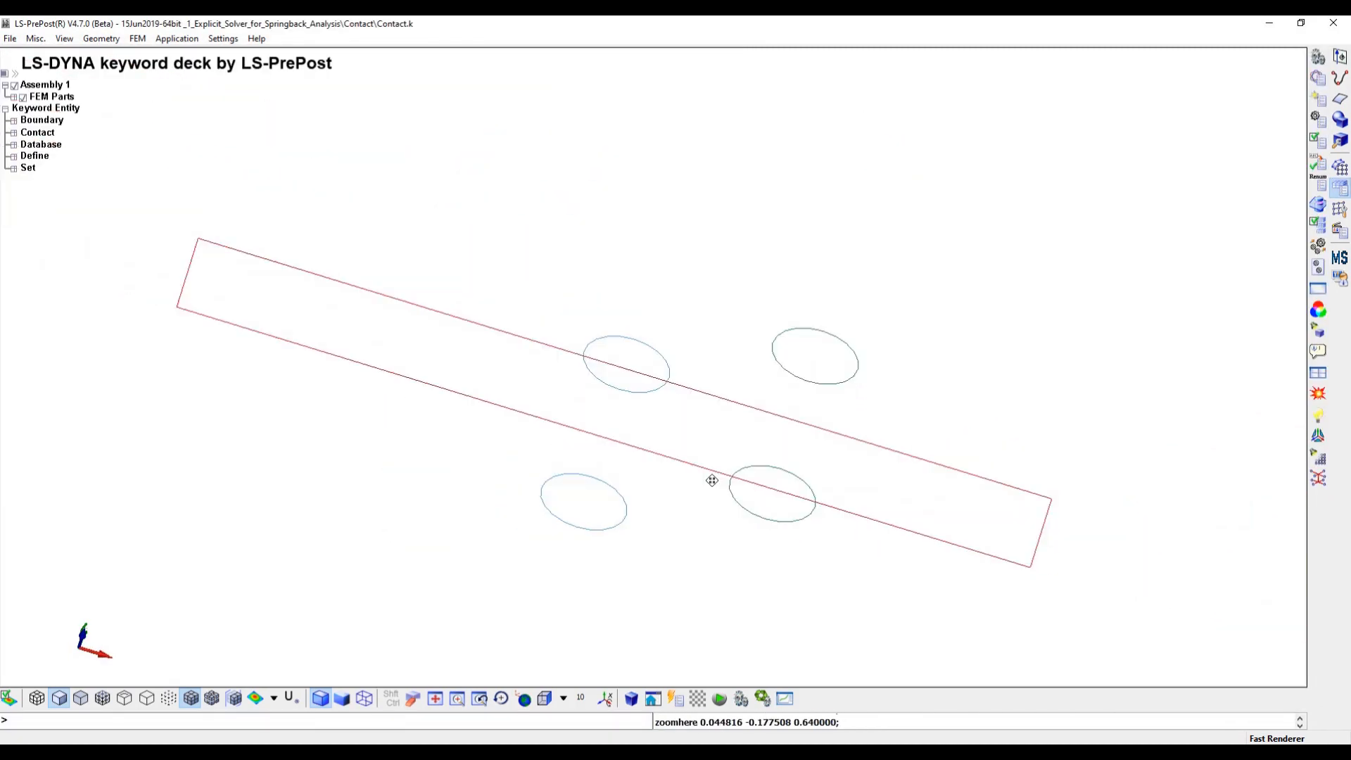
left_click(137, 38)
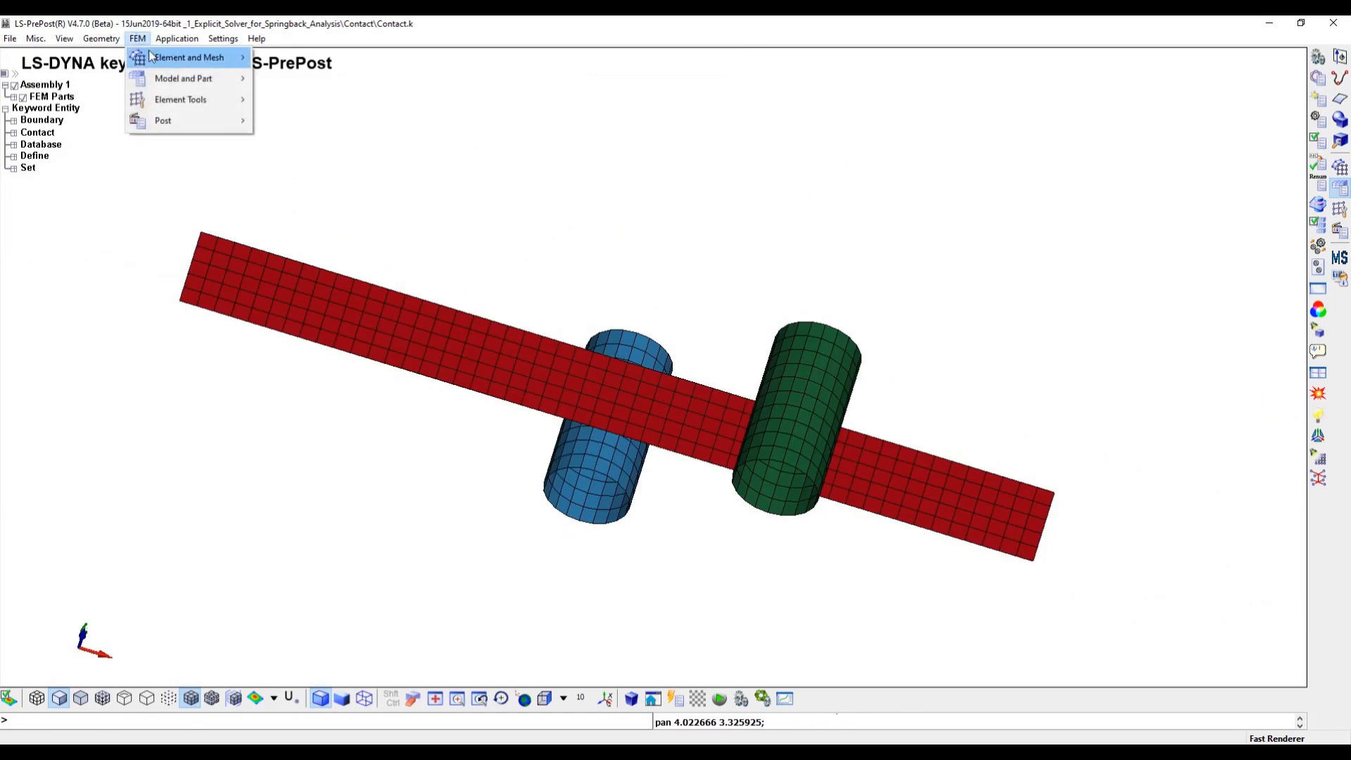
mouse_move(236, 84)
left_click(317, 100)
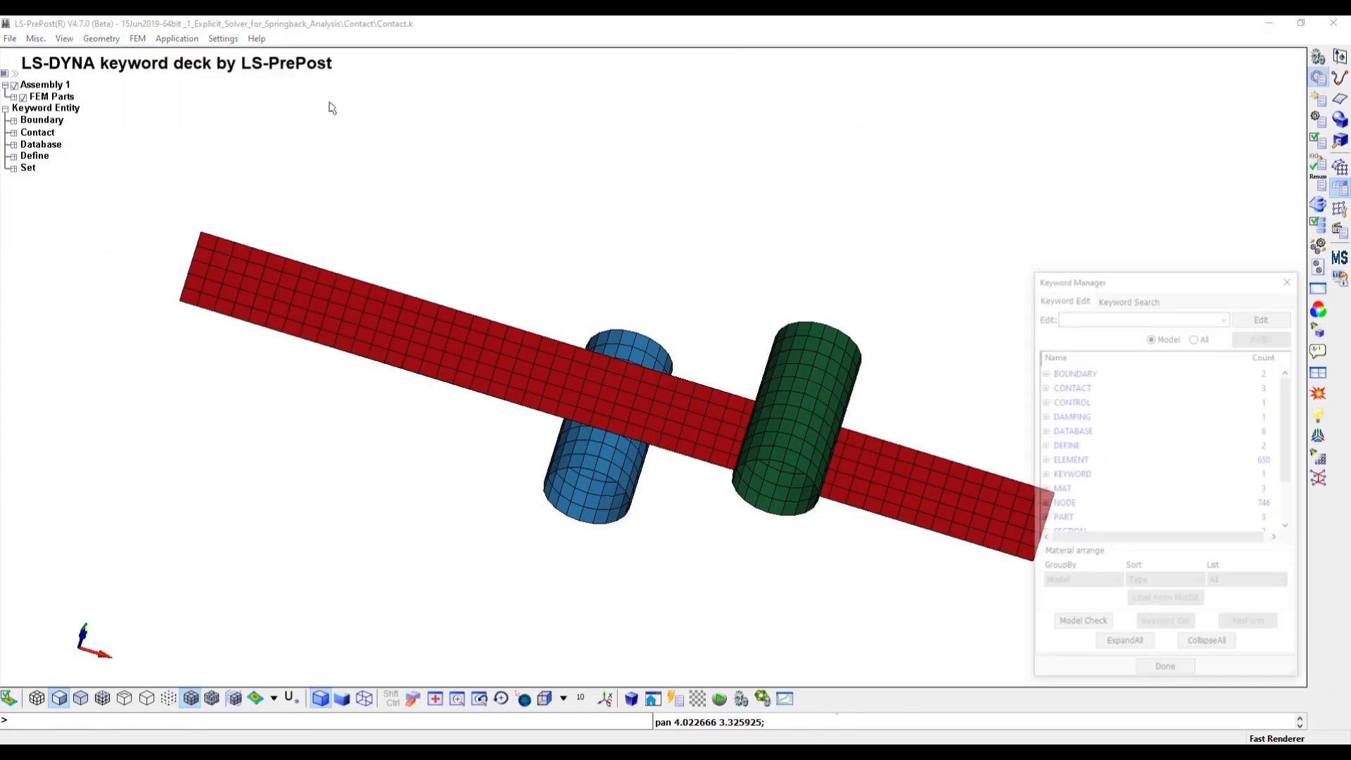
left_click_drag(1070, 279, 264, 152)
Start a new 024-PIECEWISE_LINEAR_PLASTICITY material titled HSLA340 and give it a new material ID.
scroll(344, 290, "down", 2)
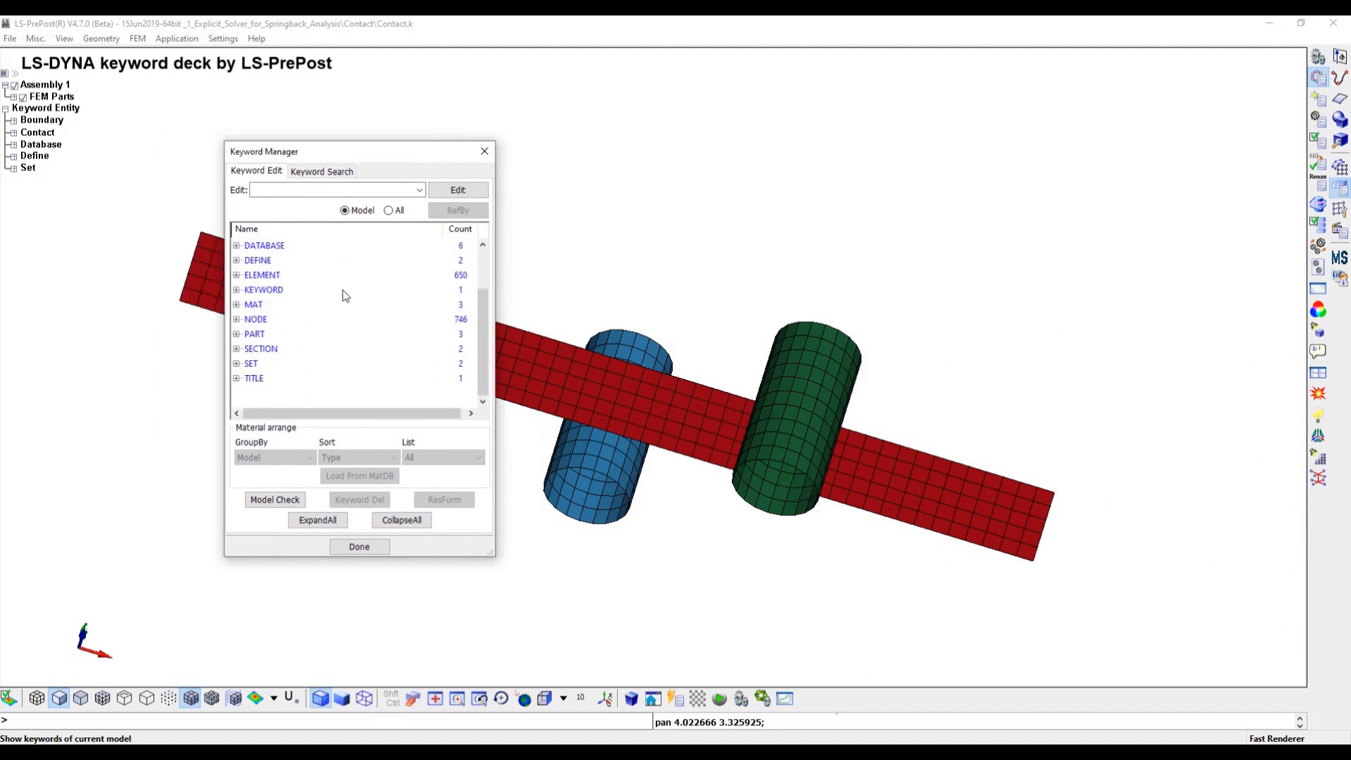
left_click(388, 211)
scroll(364, 318, "down", 6)
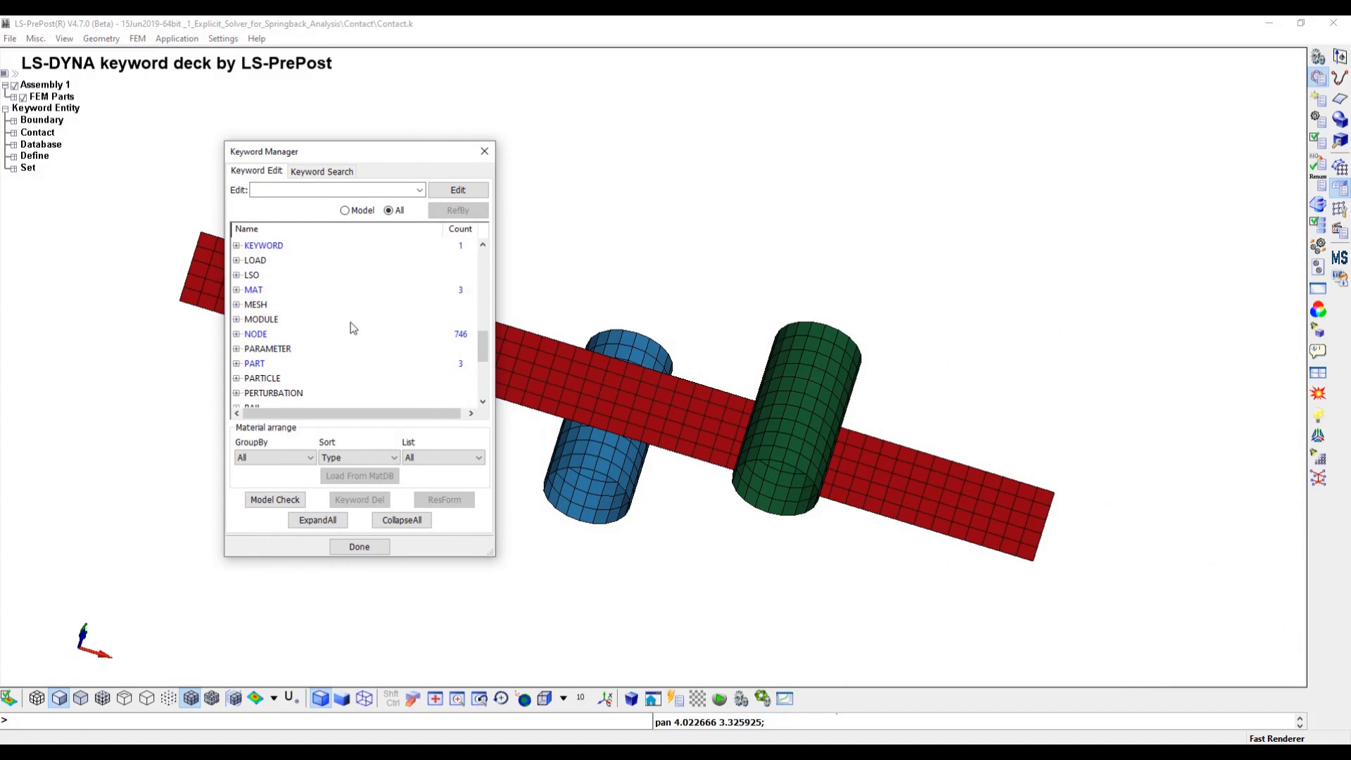
double_click(253, 290)
scroll(380, 343, "down", 3)
scroll(380, 343, "down", 10)
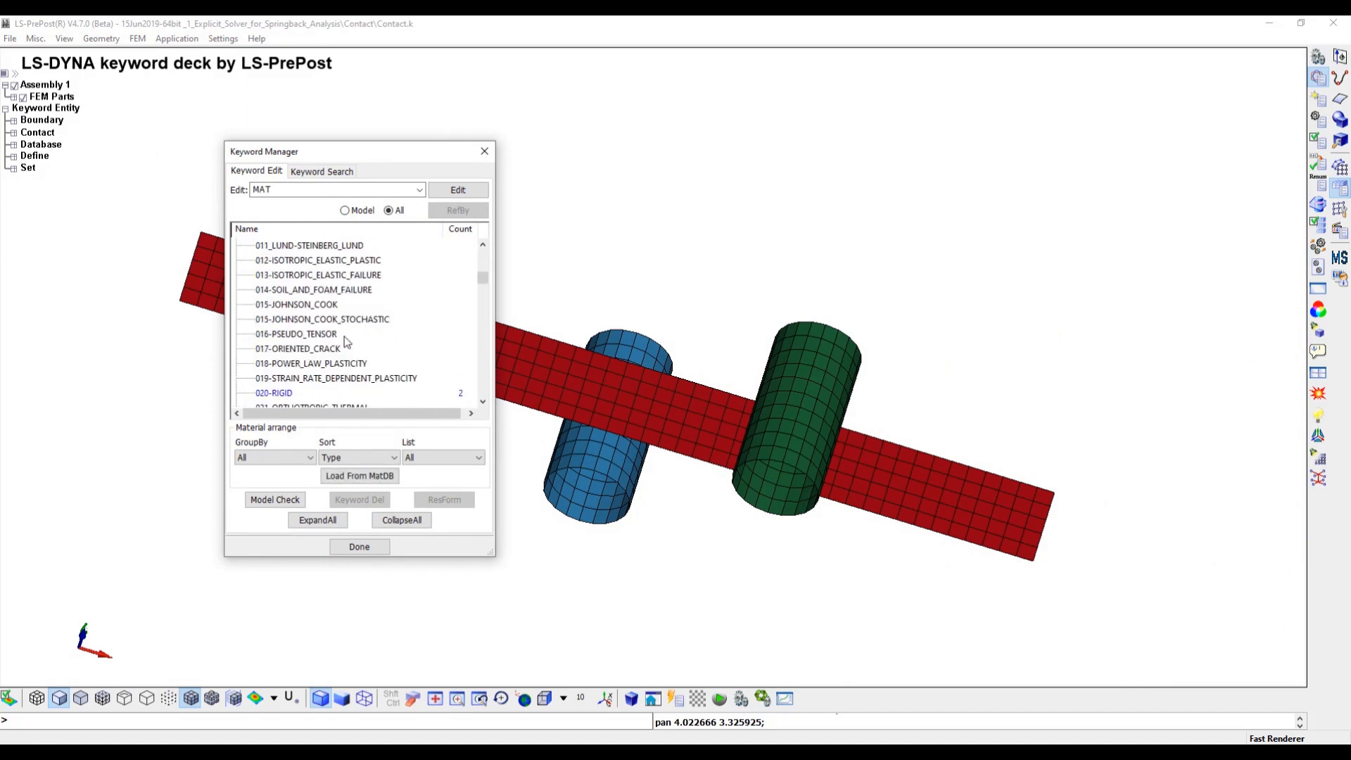
double_click(321, 363)
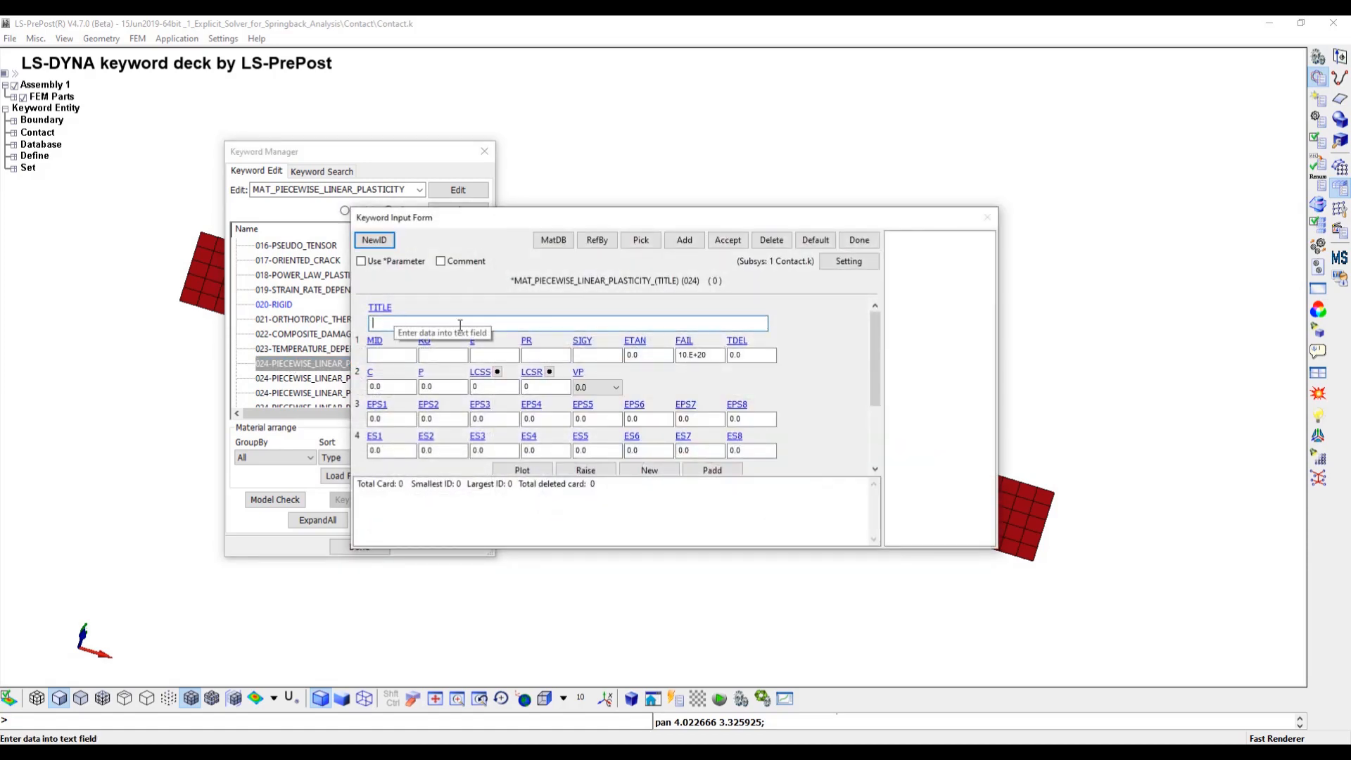
type("HSLA340")
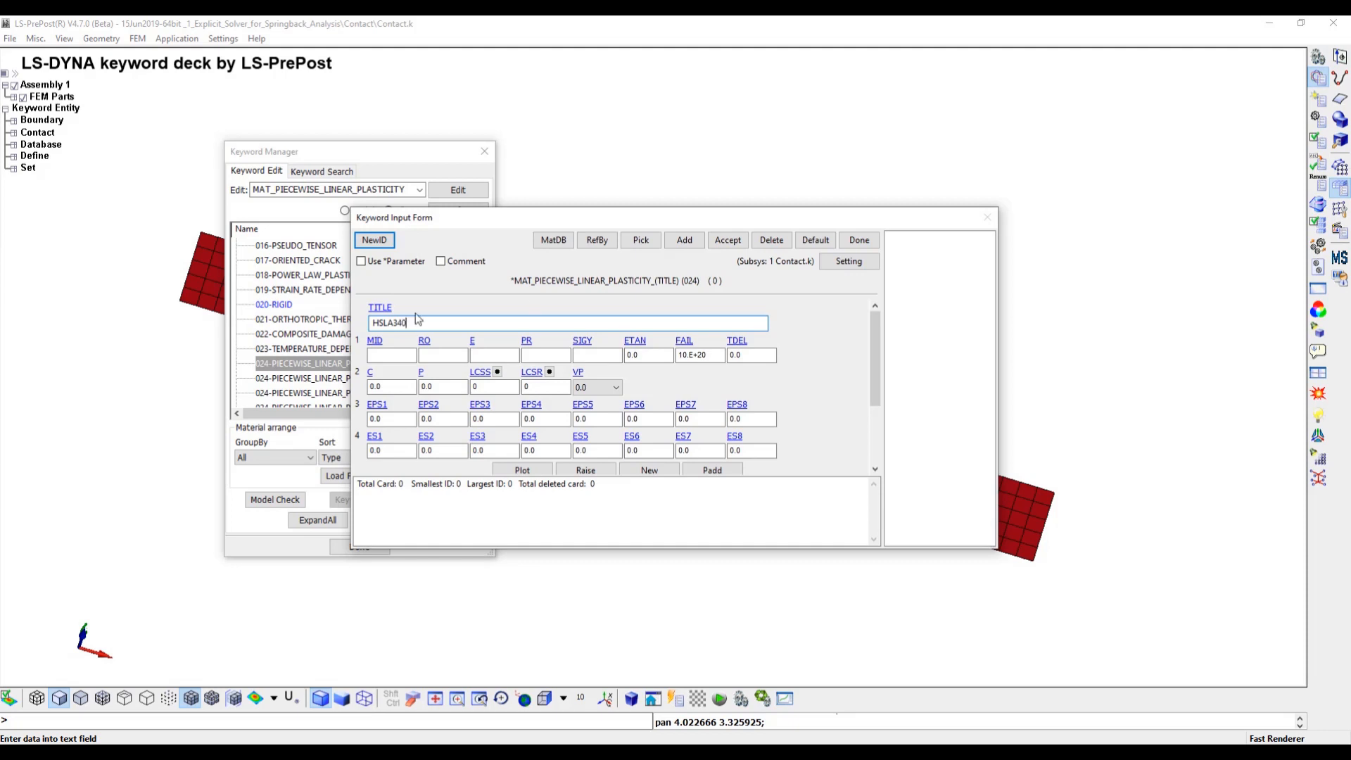
left_click(382, 242)
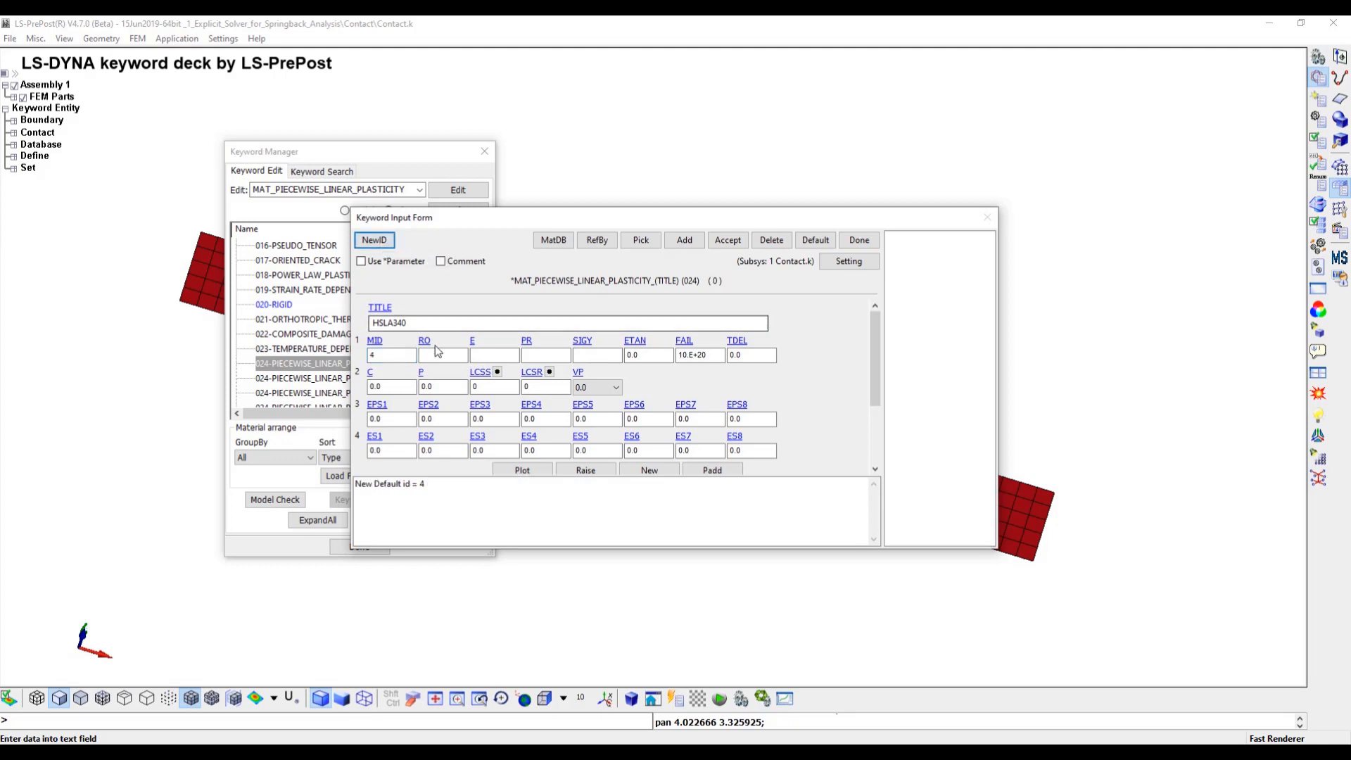
Set the HSLA340 density to 7.8e-9, Young's modulus to 200000, Poisson's ratio to 0.3 and yield stress to 340.
left_click(442, 355)
type("7.8e-9")
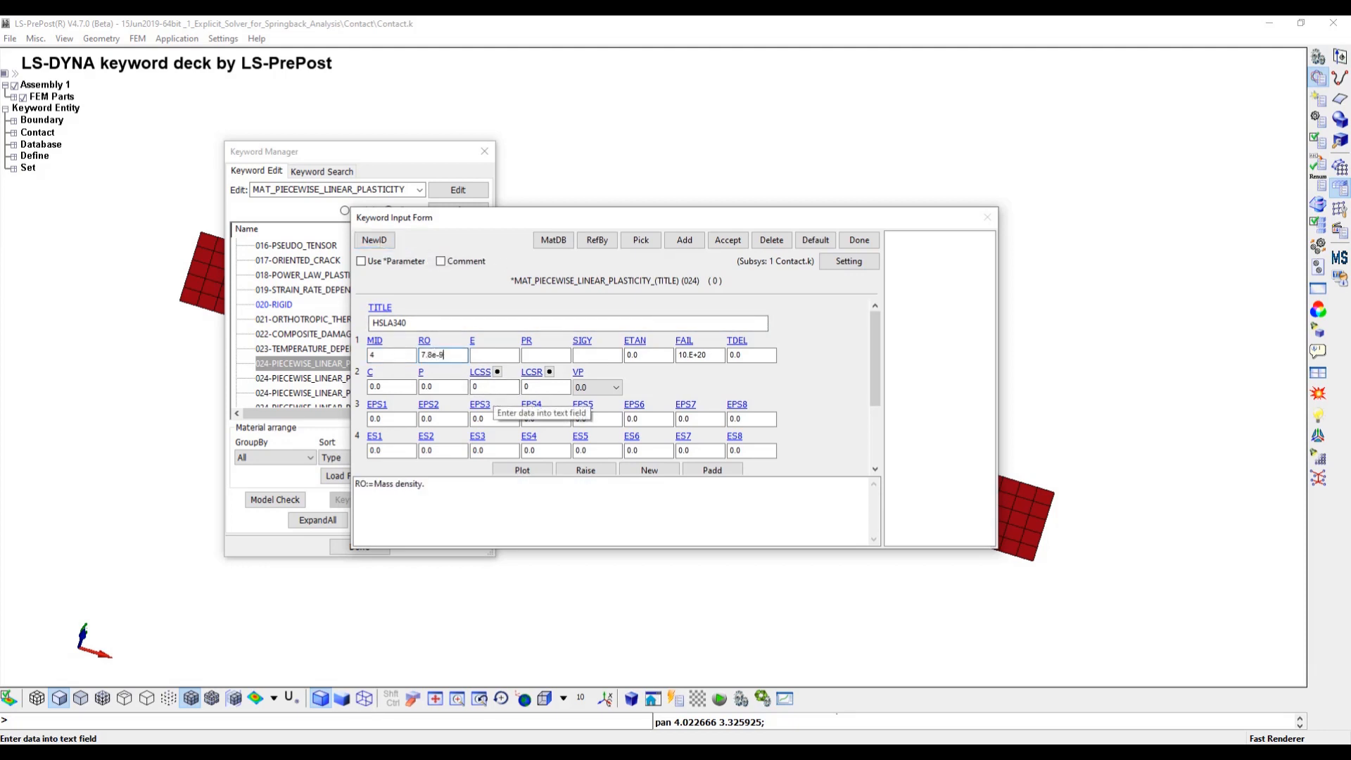
key("Tab")
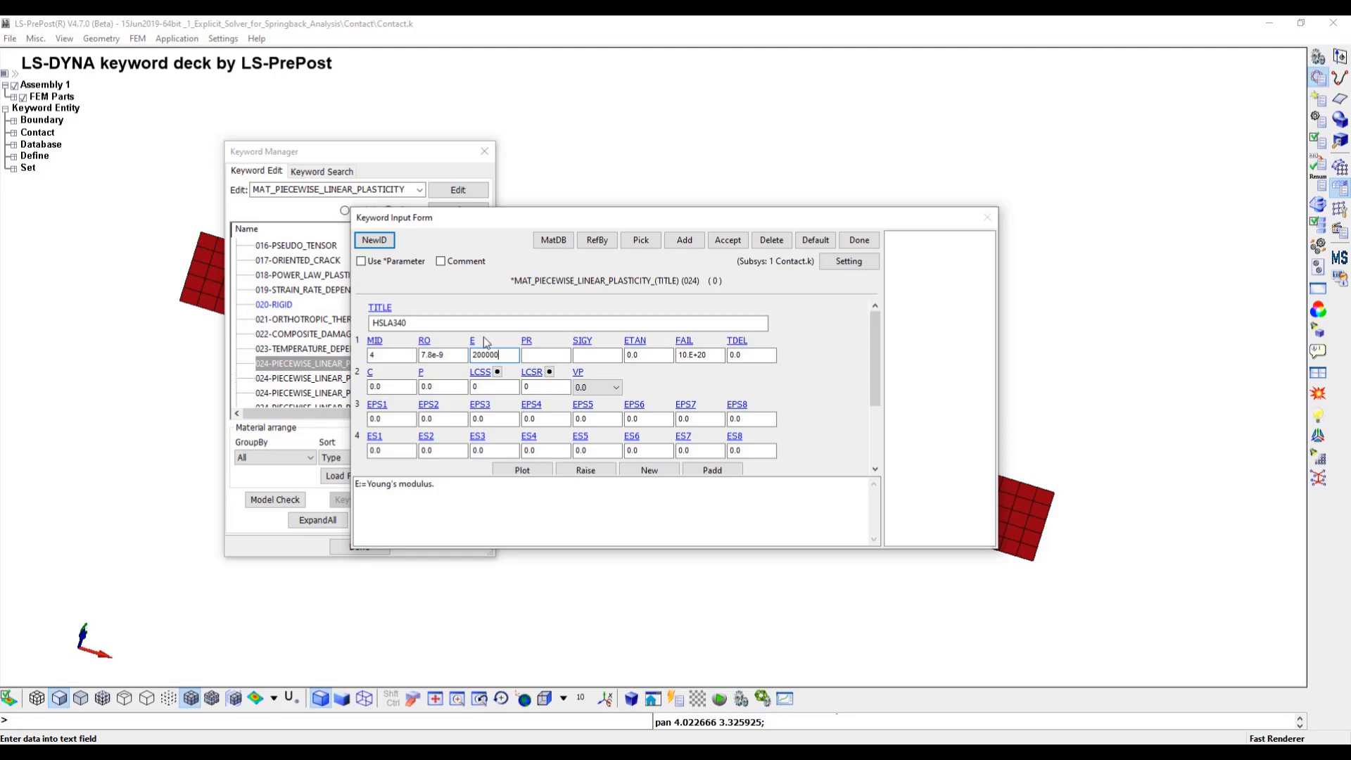
left_click(546, 354)
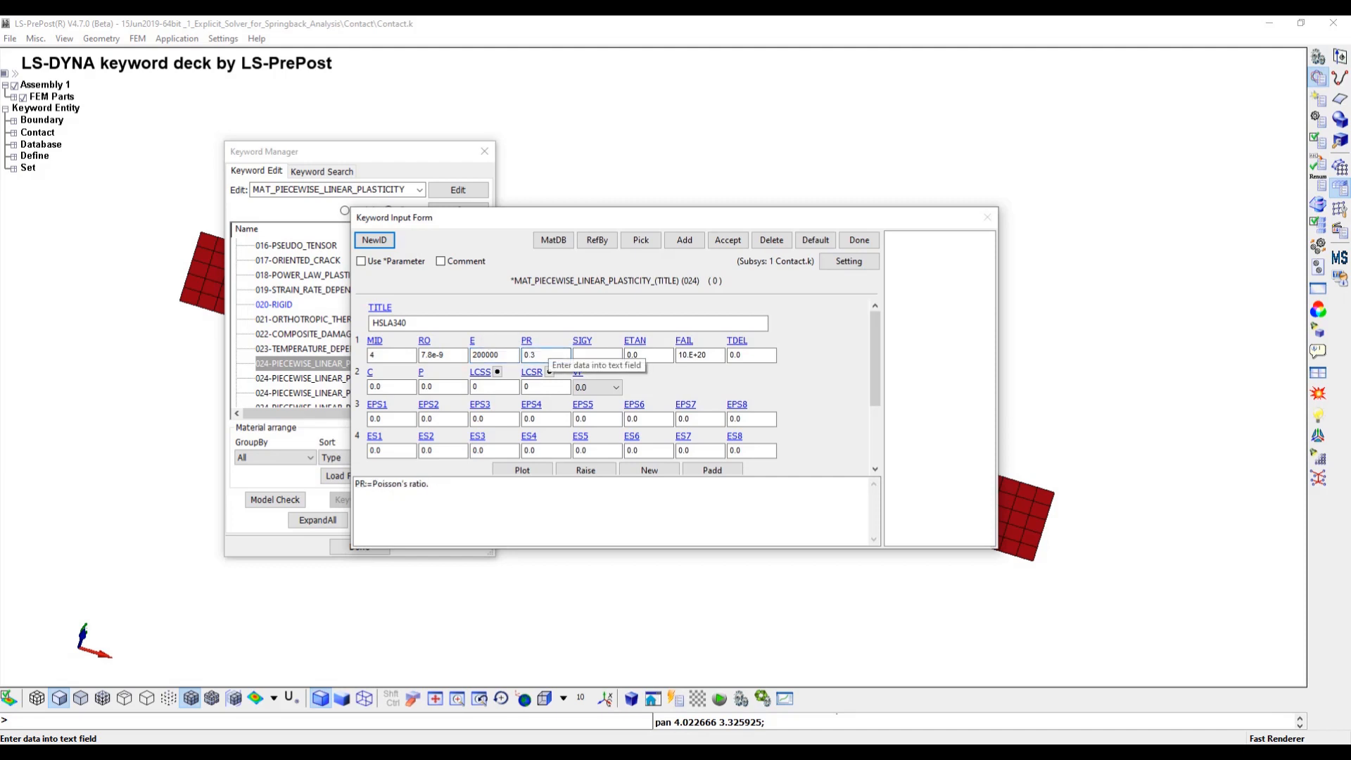
left_click(586, 354)
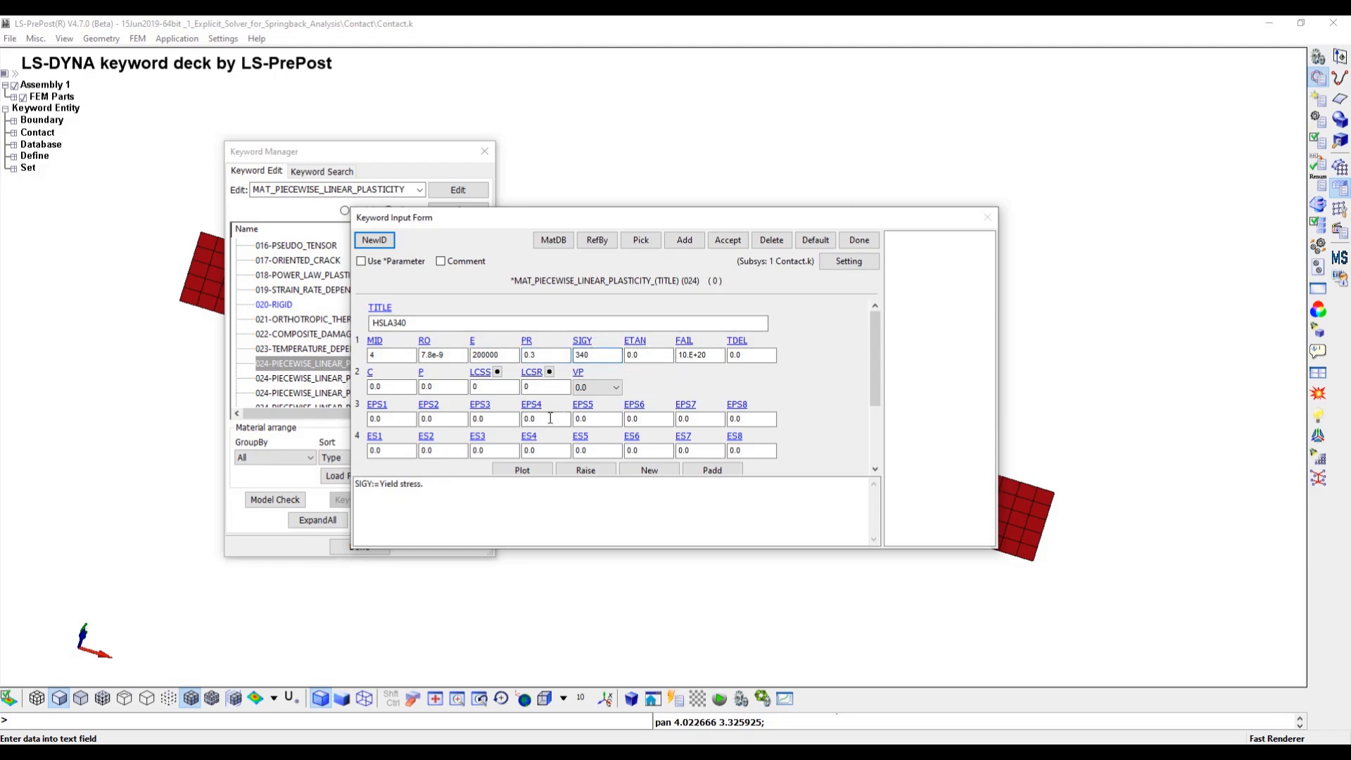
Define the first two hardening curve points with ES1 340, EPS2 0.021 and ES2 370.
left_click(385, 450)
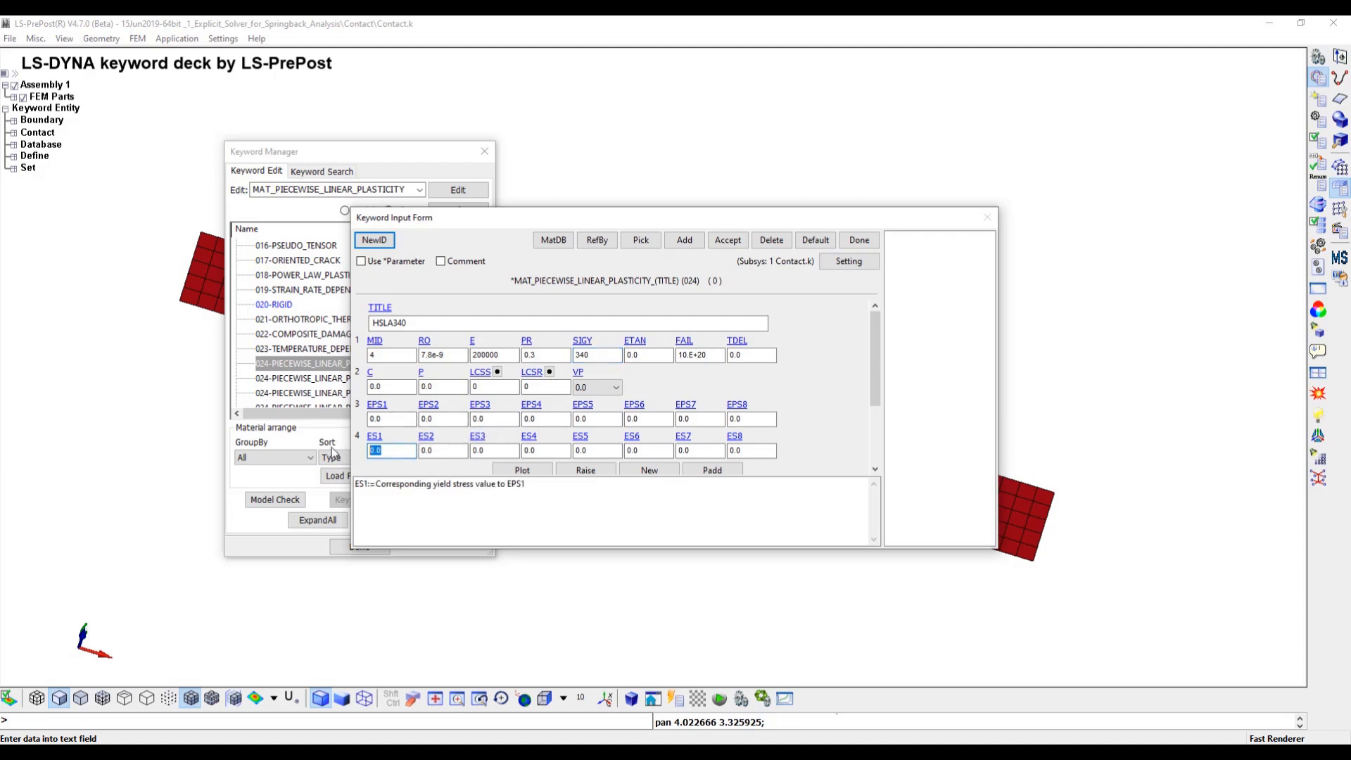
type("340")
left_click(443, 419)
type("0.02")
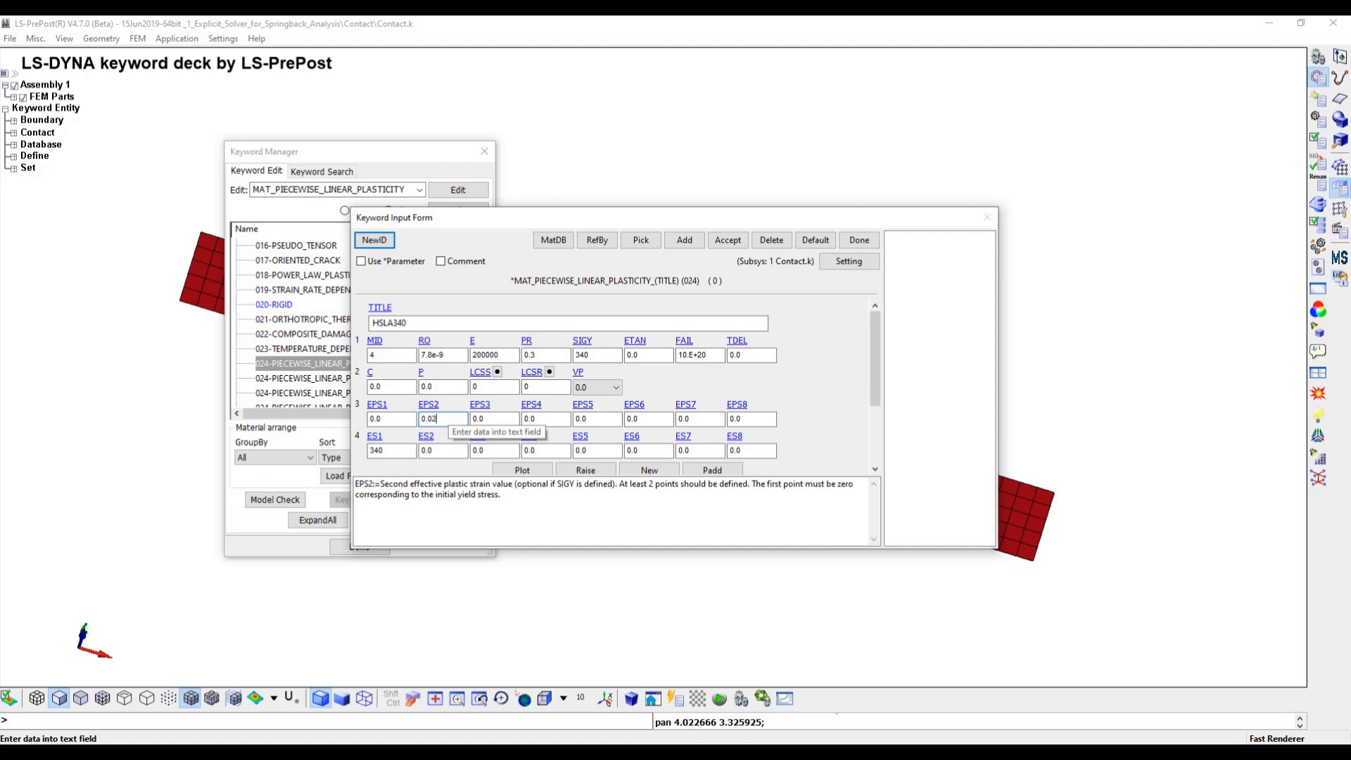
left_click(442, 451)
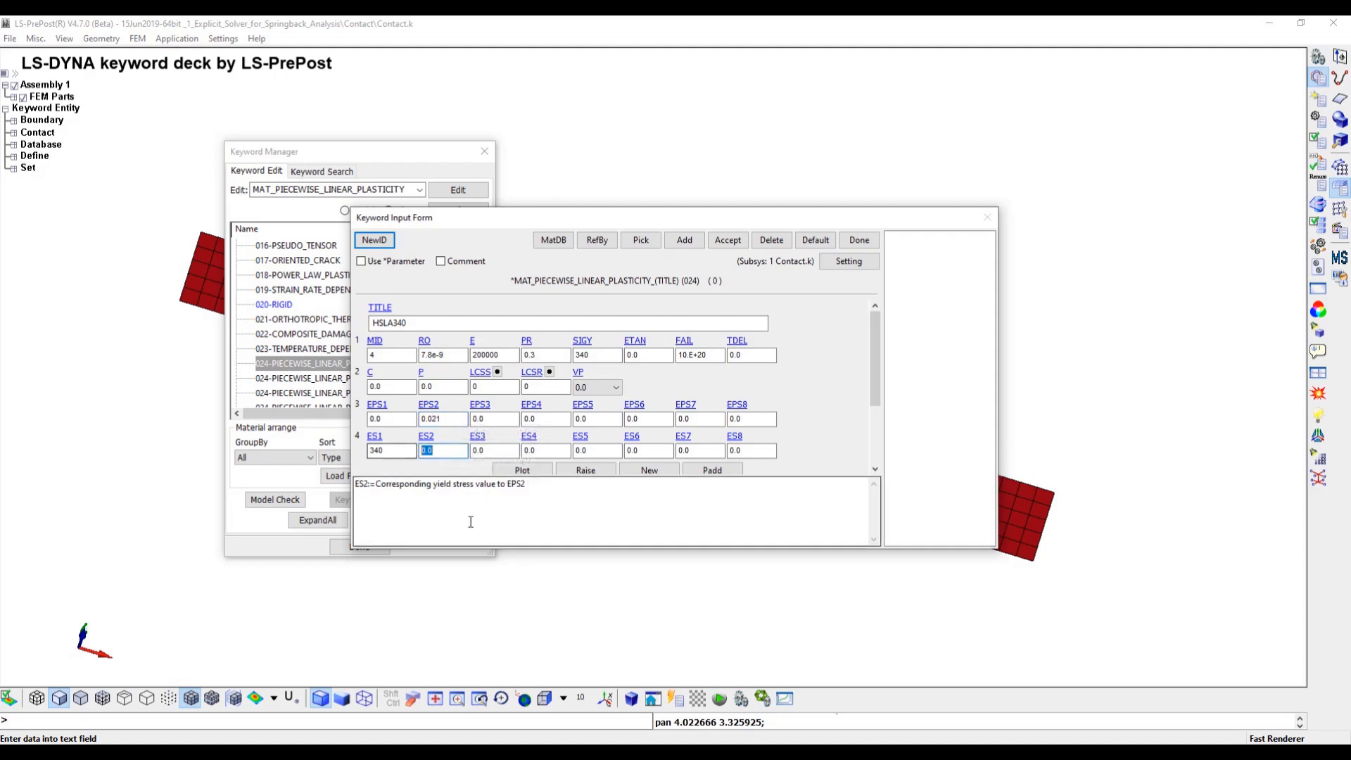
type("370")
Add hardening points EPS3 0.042 with ES3 397 and EPS4 0.077 with ES4 436, and save the HSLA340 material.
left_click(504, 422)
type("4")
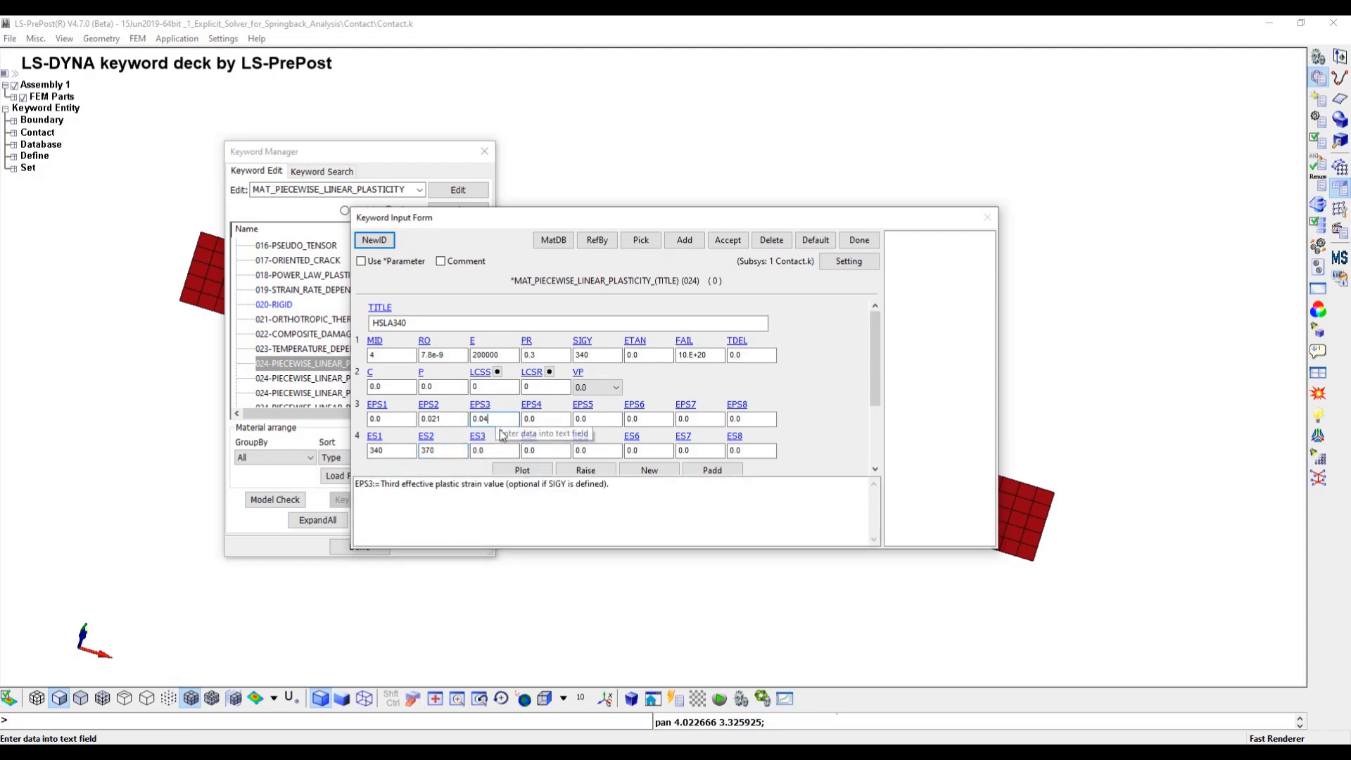
type("2")
left_click(497, 452)
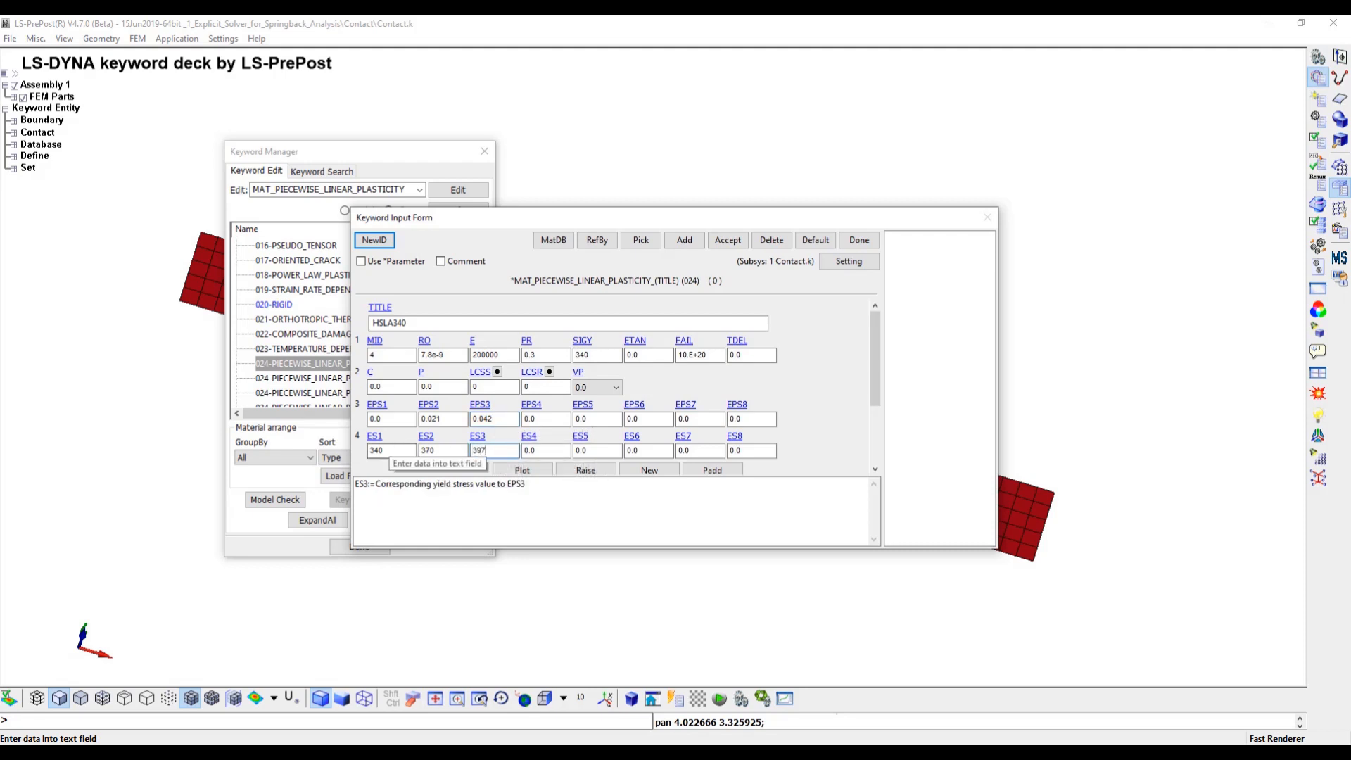
left_click(555, 419)
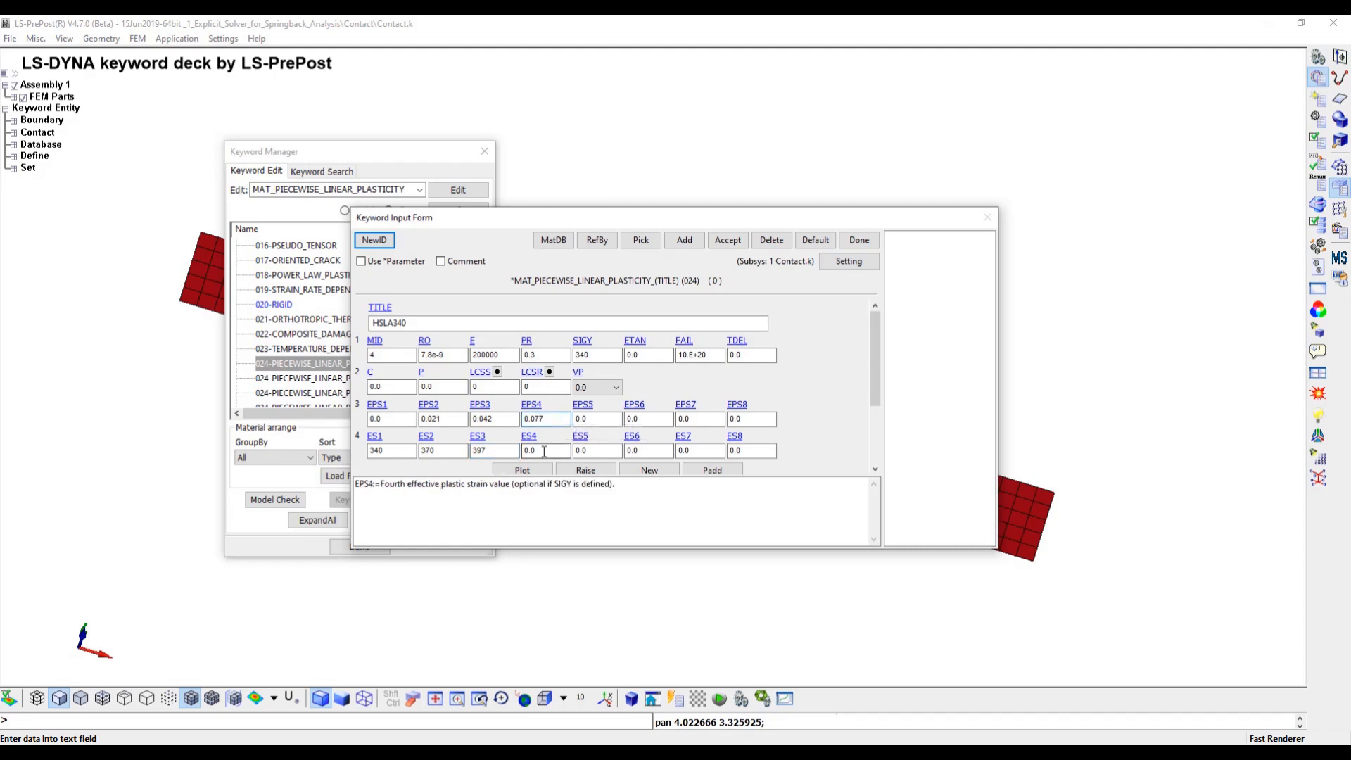
left_click(544, 451)
double_click(540, 451)
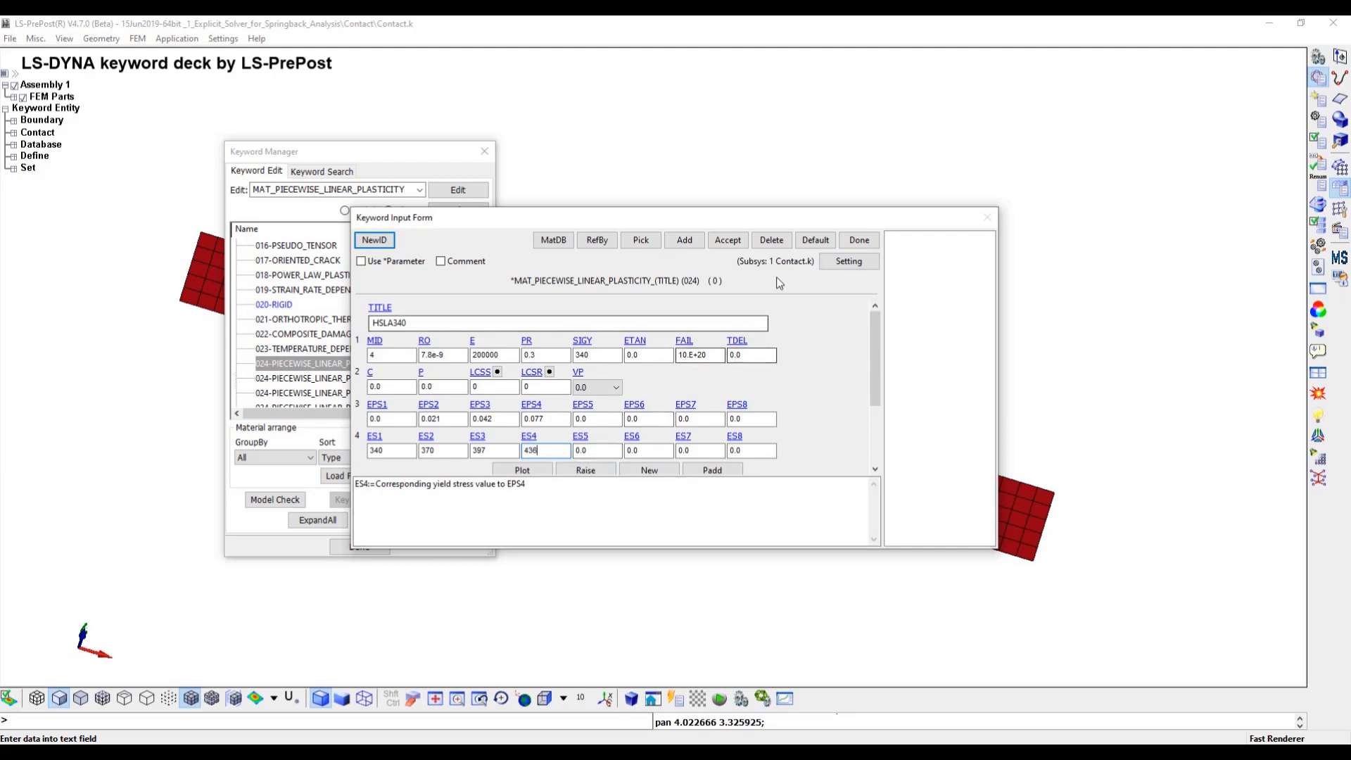
left_click(727, 240)
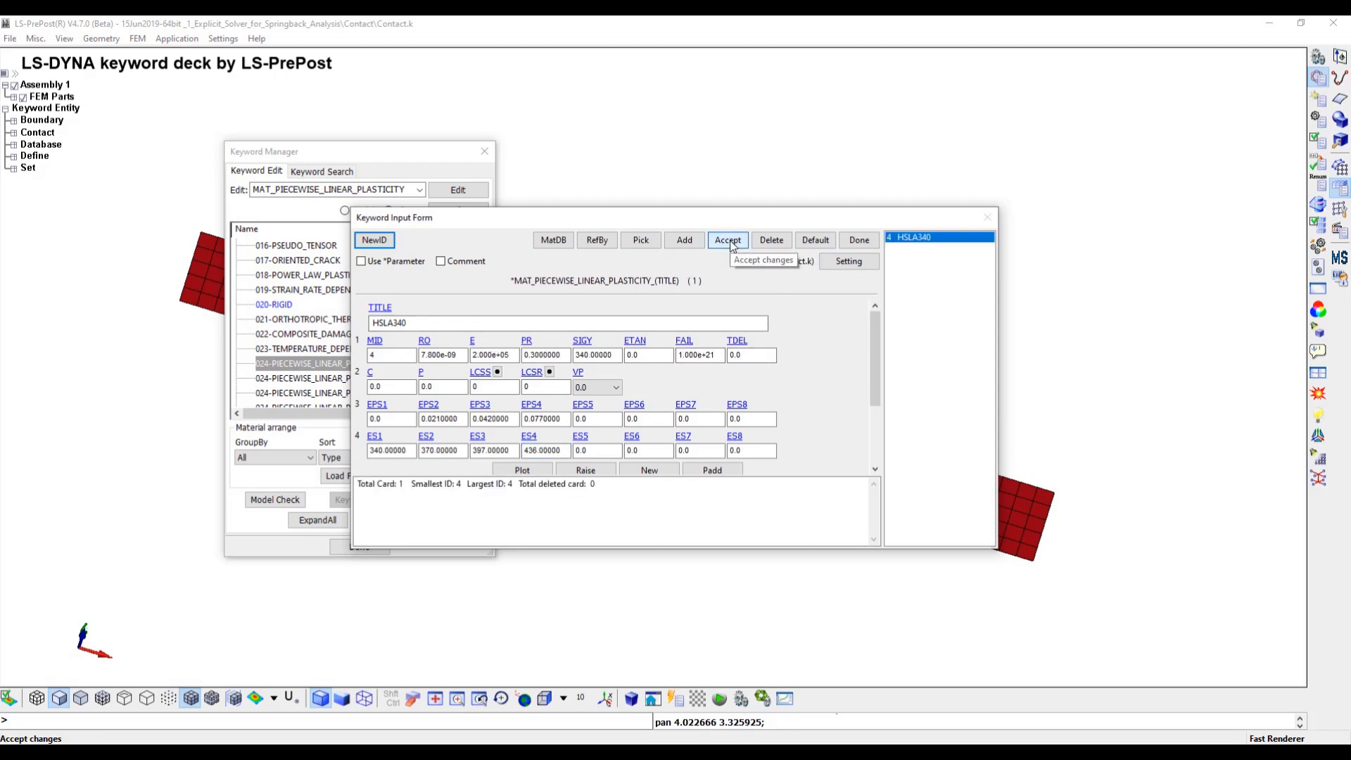
left_click(857, 243)
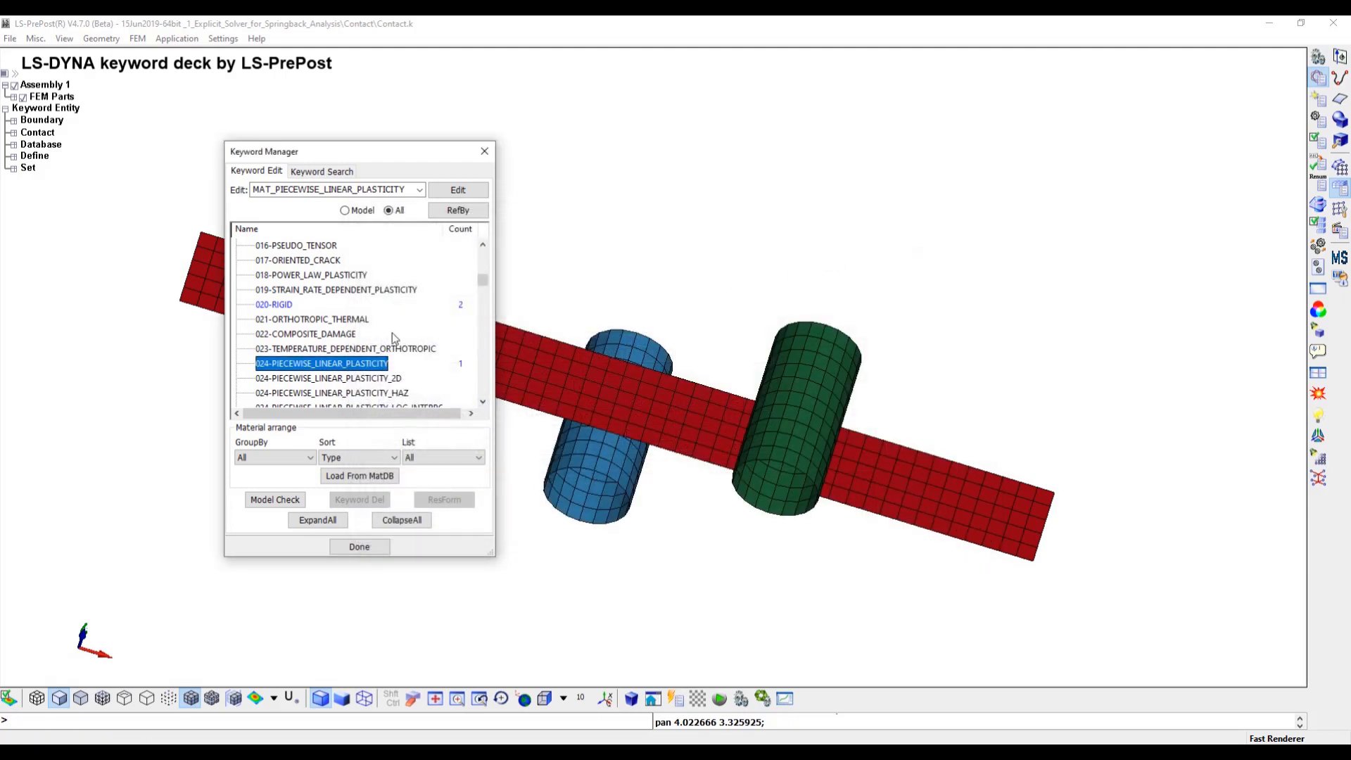
Set the number of through-thickness integration points (NIP) of the Shell_1.0mm section to 3 and save it.
left_click(345, 210)
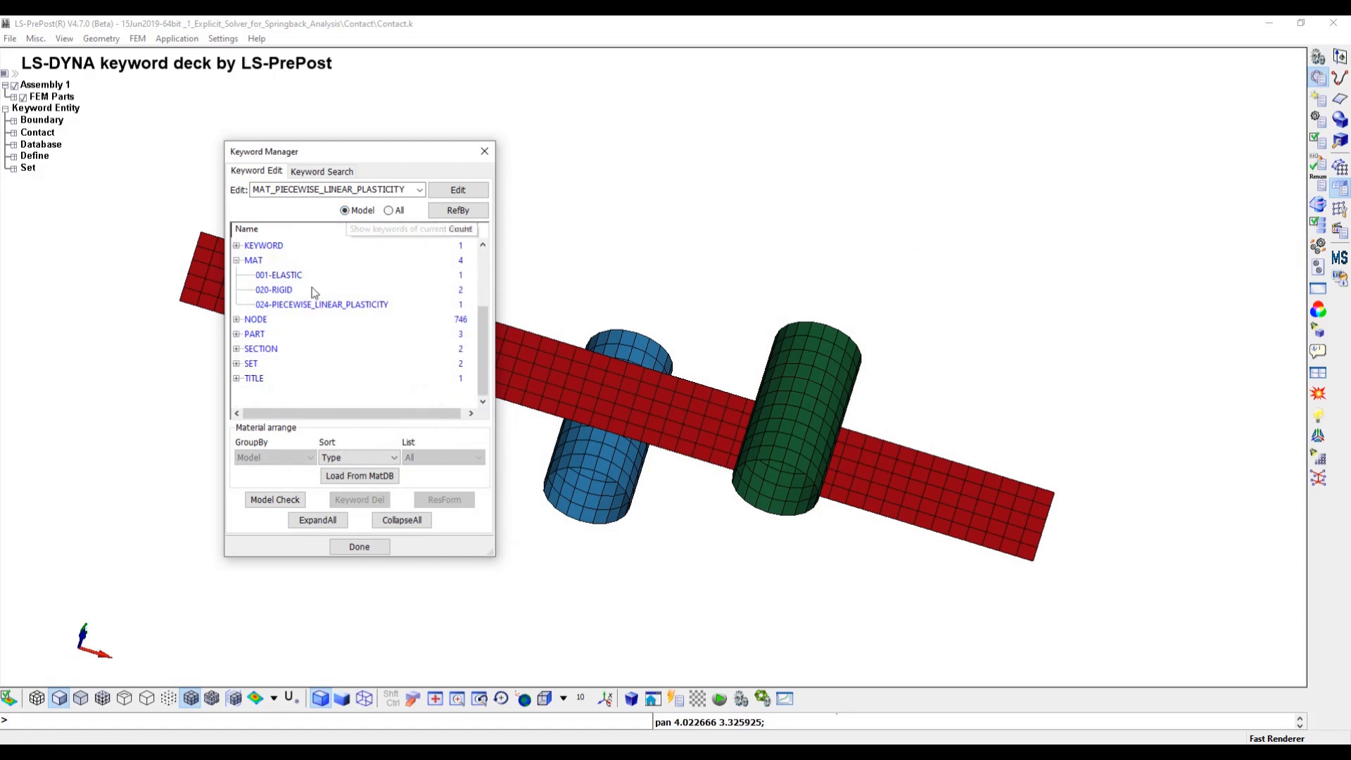
left_click(237, 349)
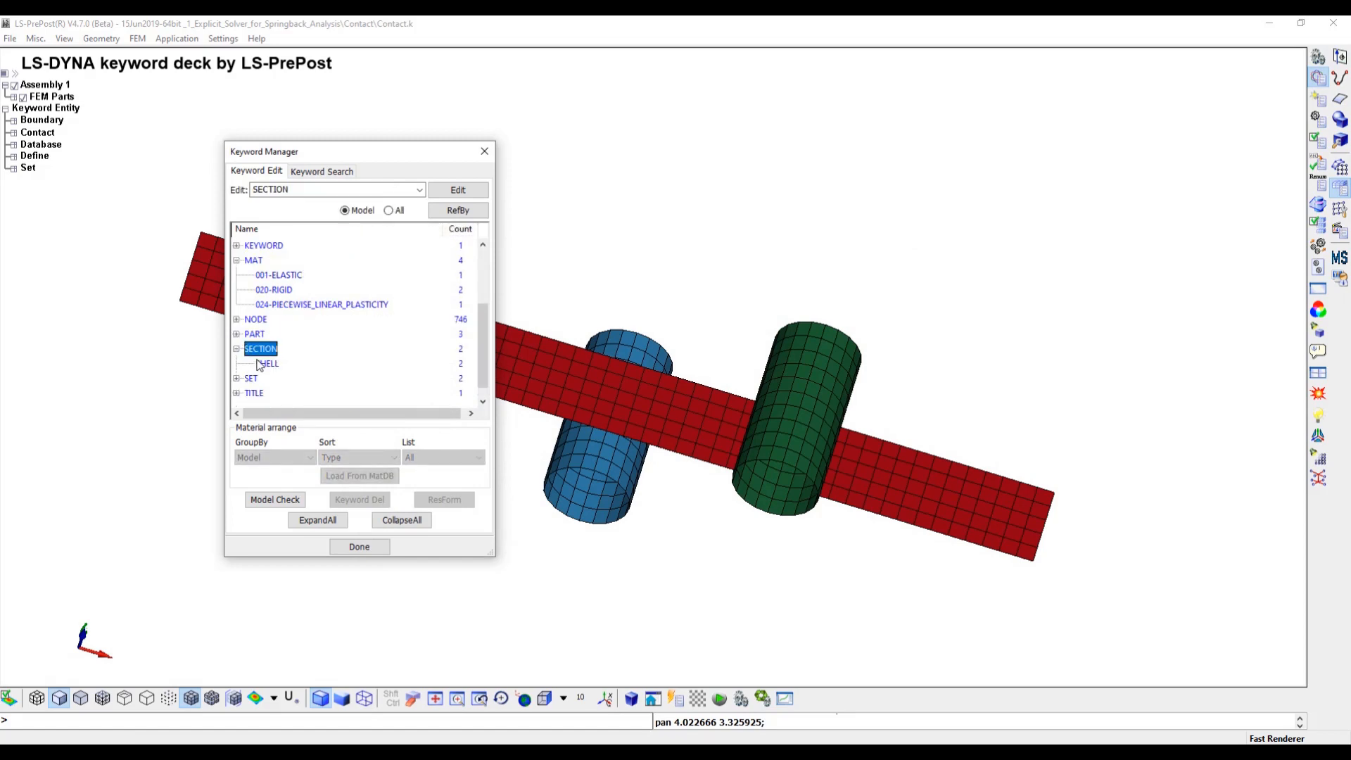
left_click(267, 364)
double_click(267, 364)
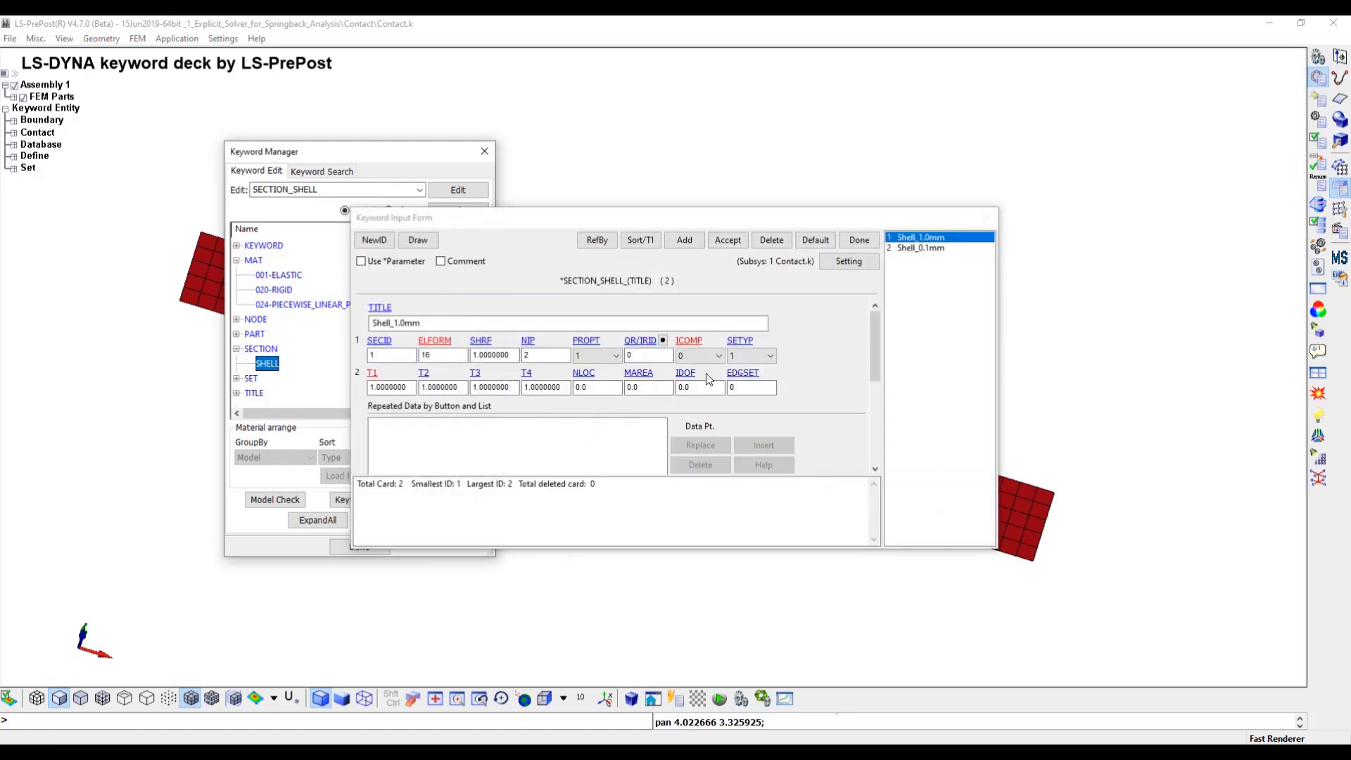
type("3")
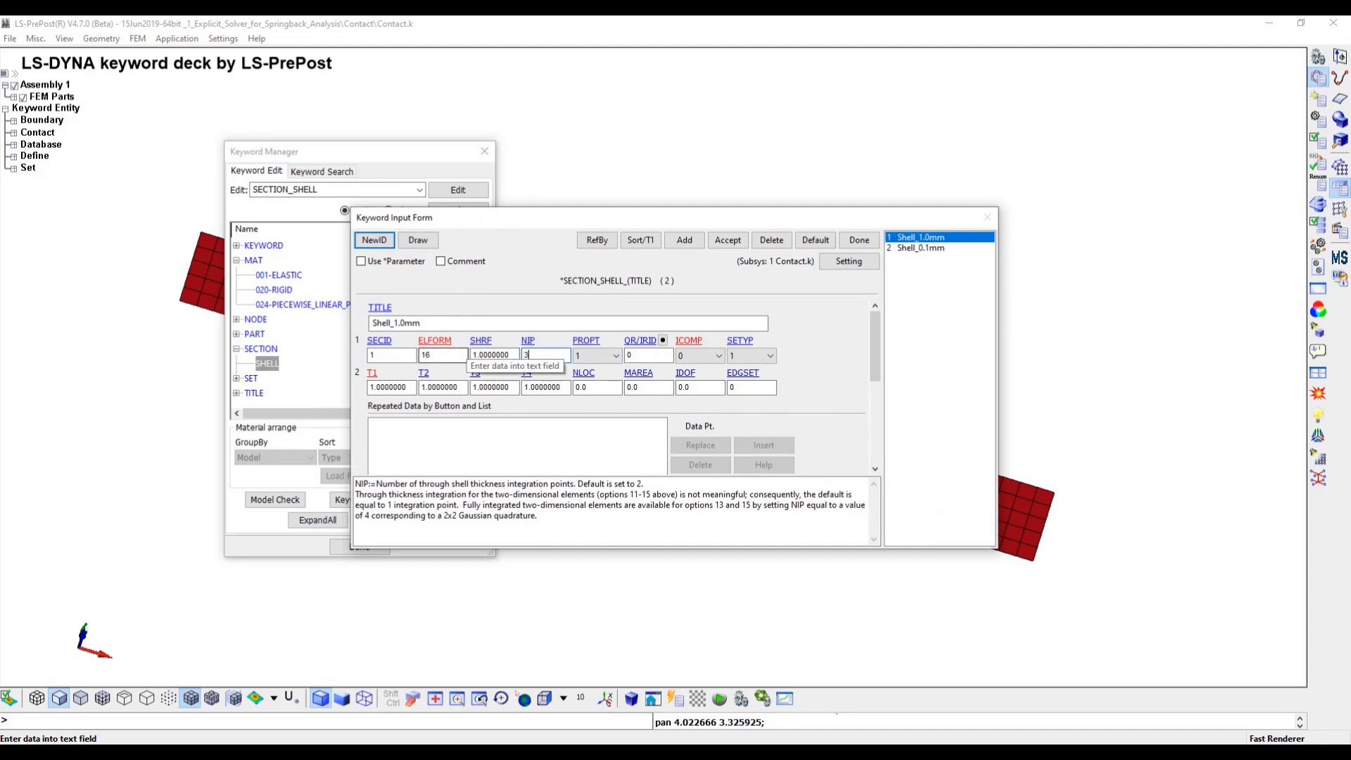
left_click(728, 240)
left_click(858, 240)
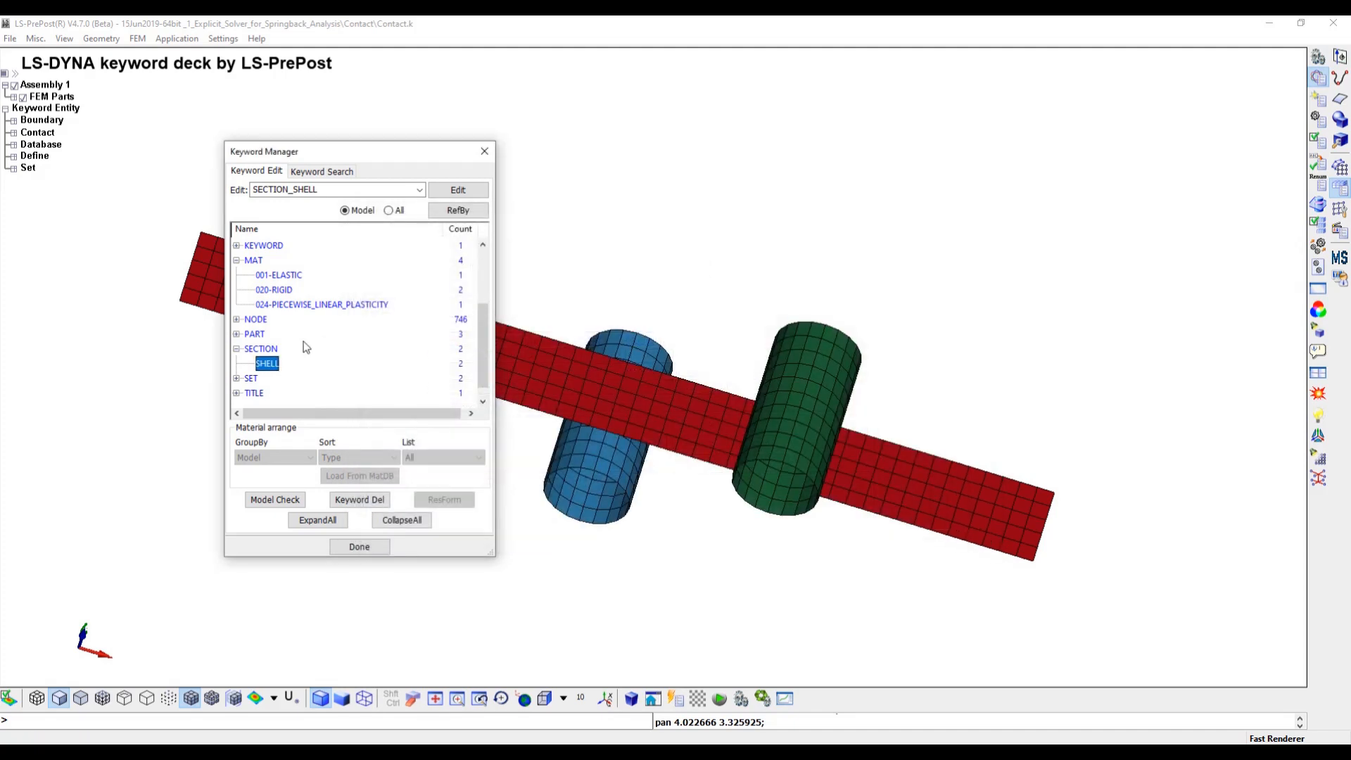
Assign the HSLA340 material to the Beam part and save the part definition.
left_click(237, 333)
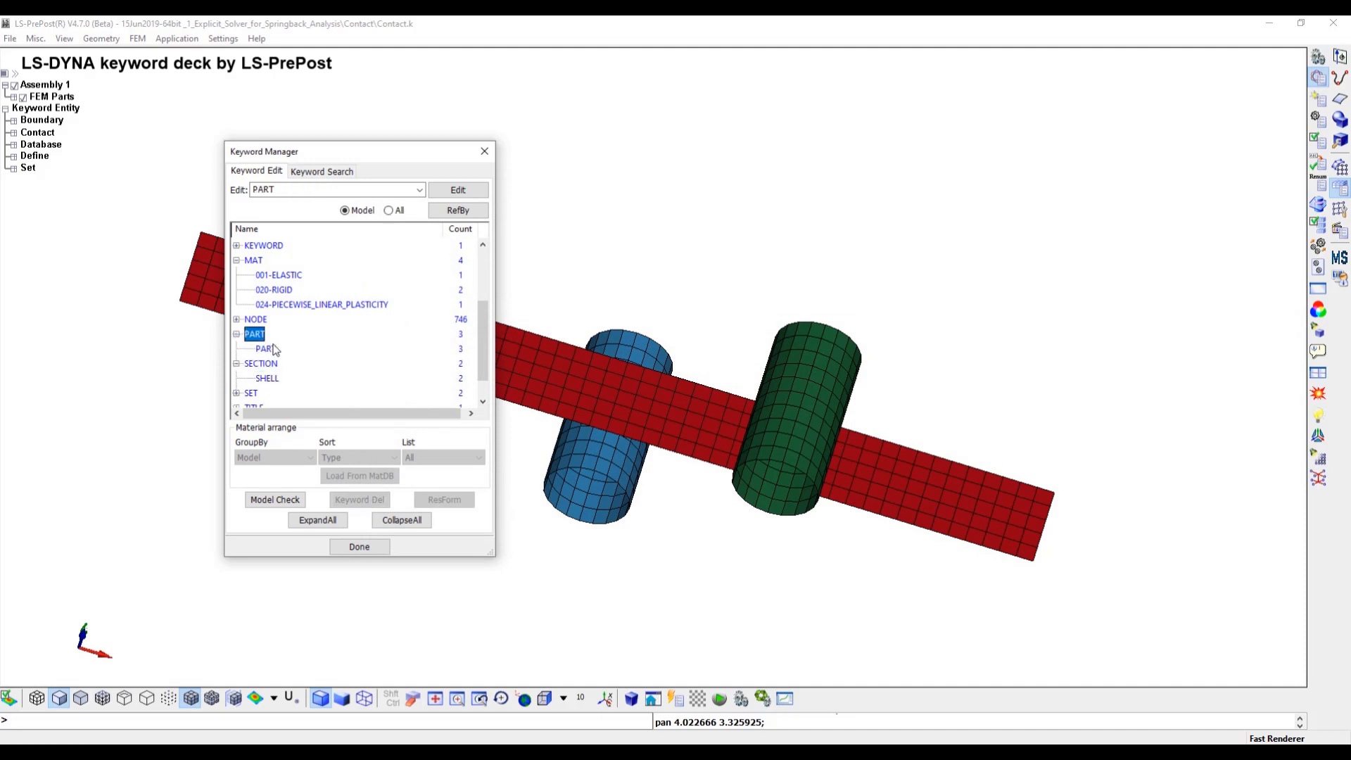
double_click(266, 348)
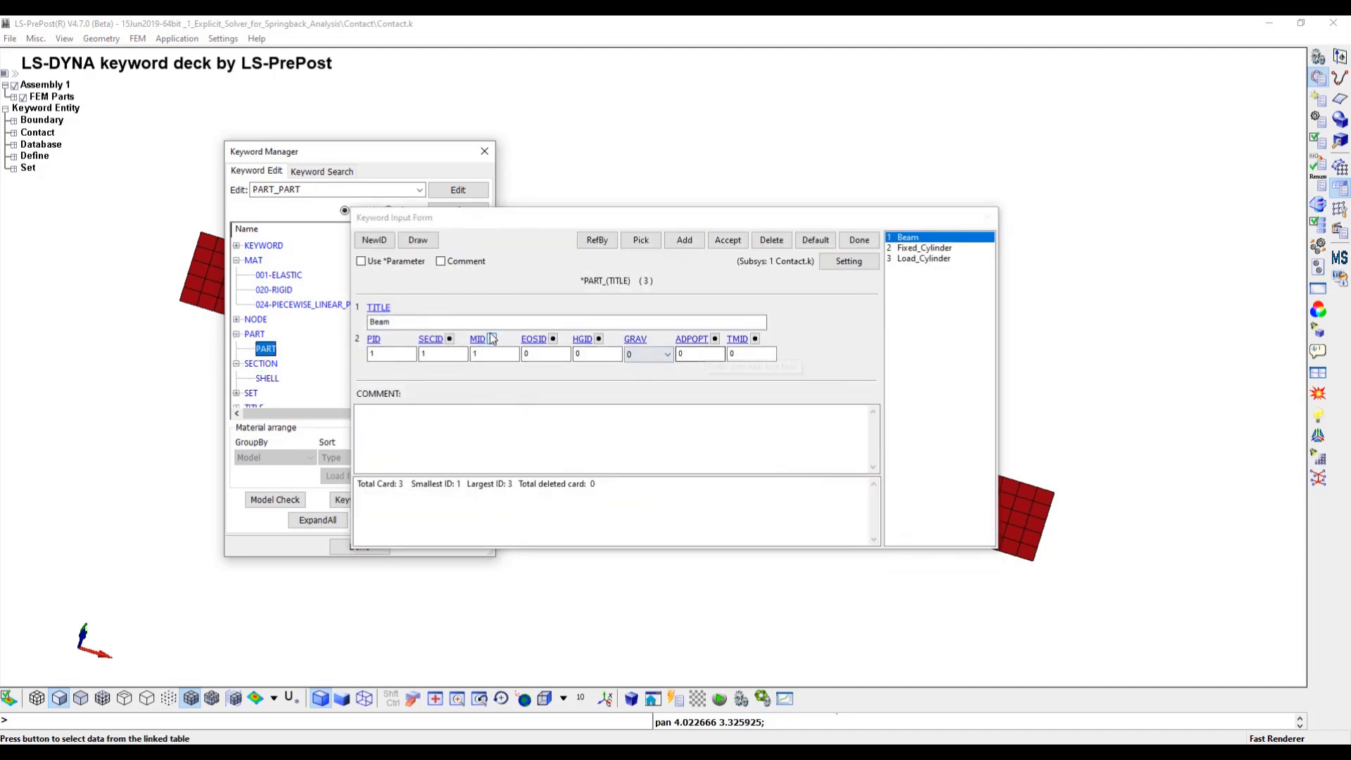
left_click(492, 340)
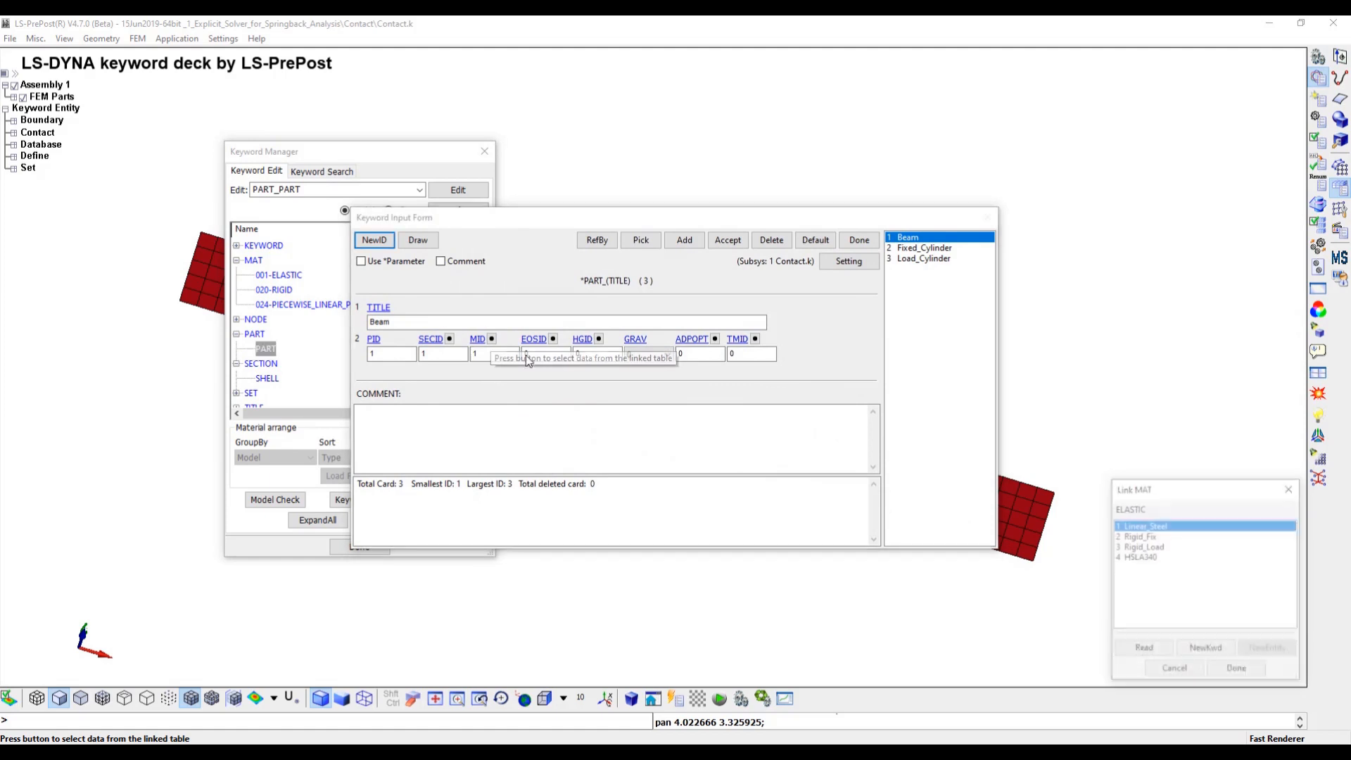
left_click(1144, 557)
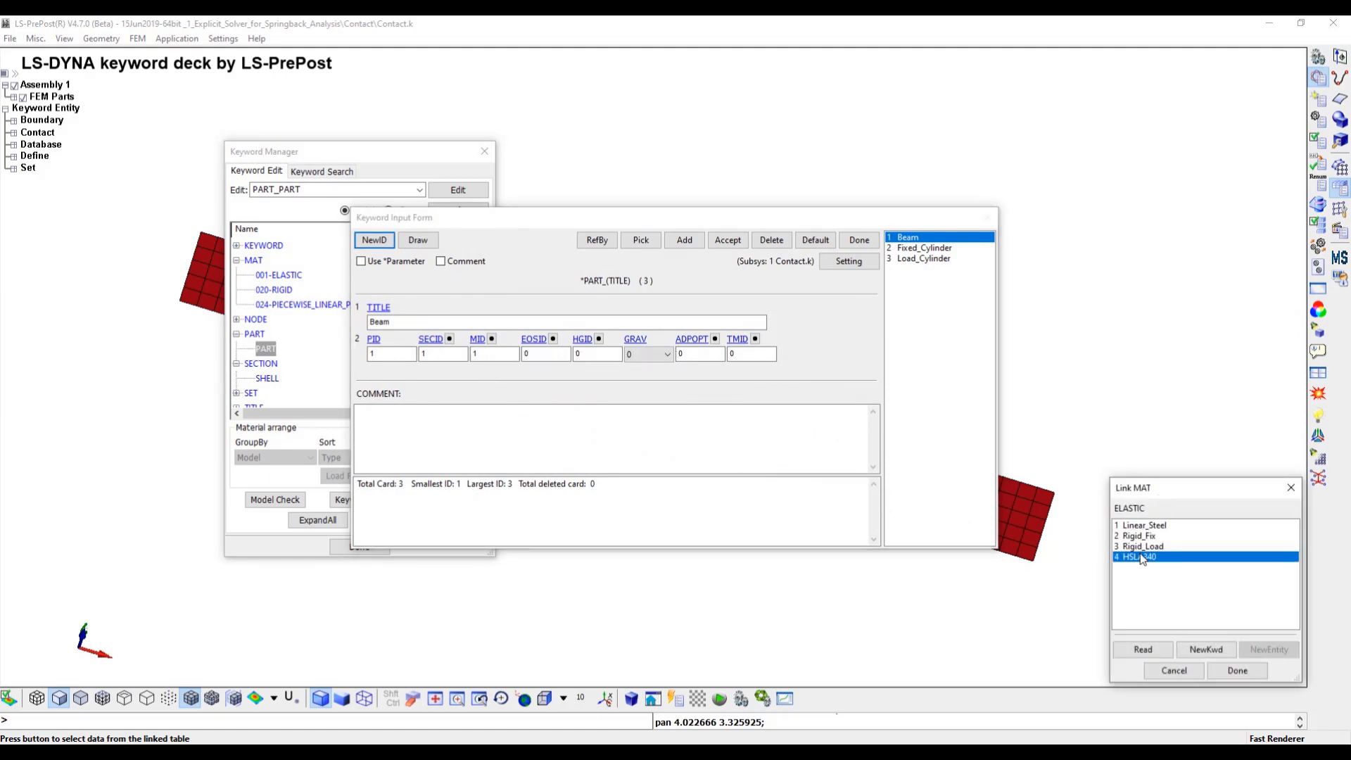
left_click(1239, 669)
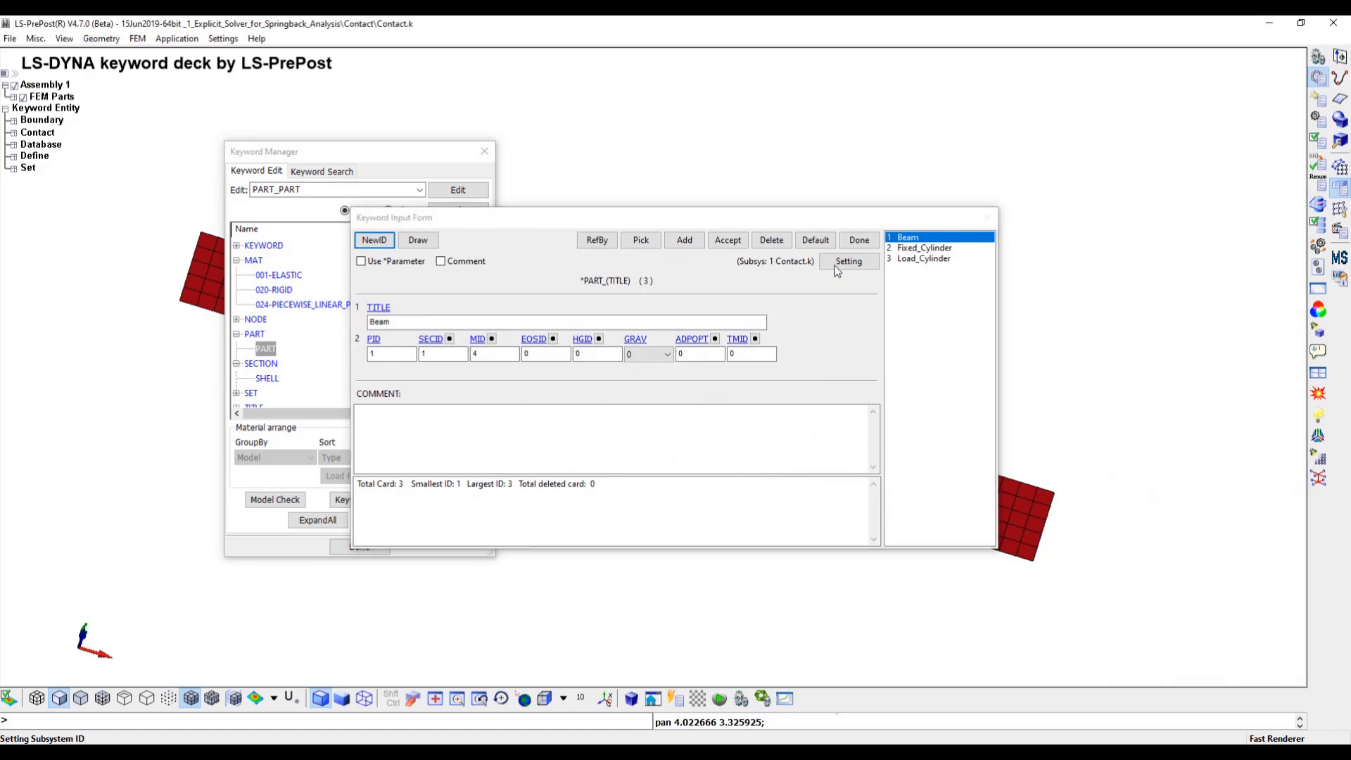
left_click(728, 240)
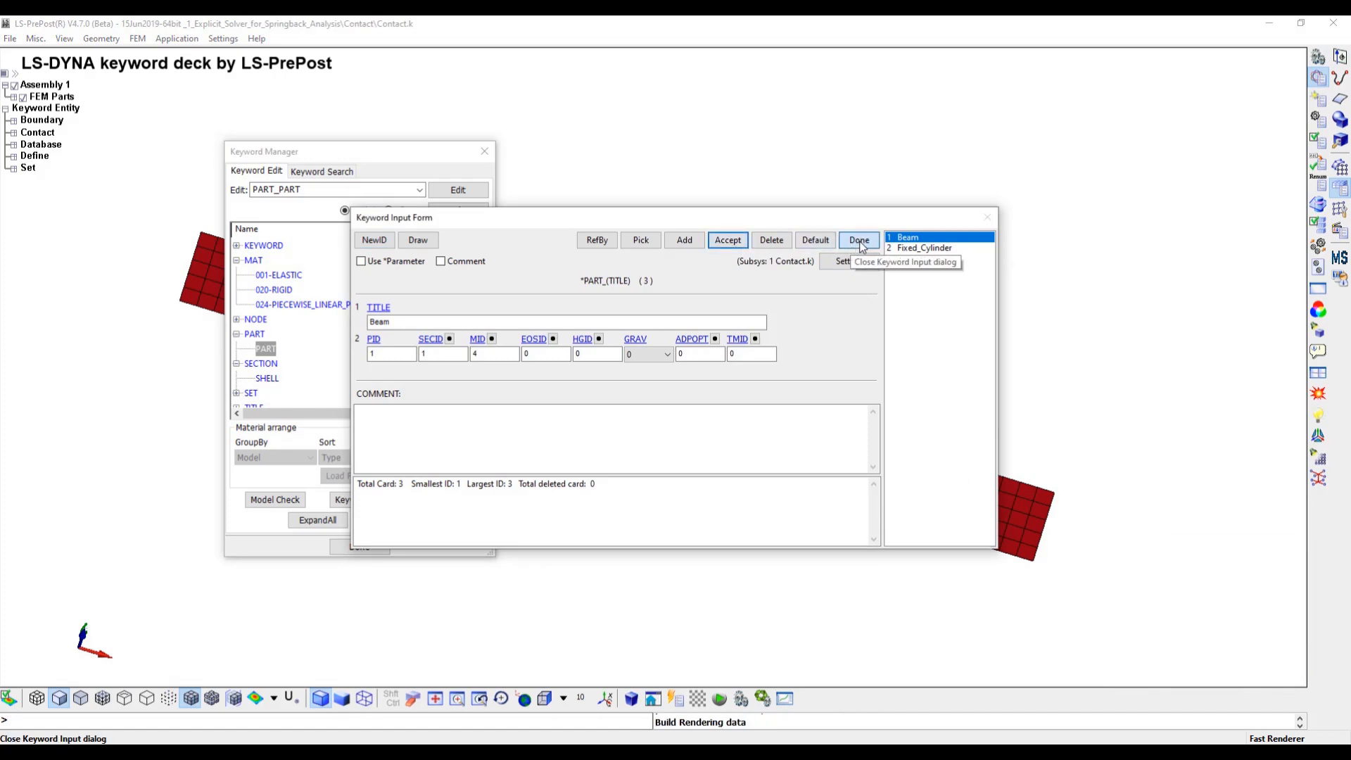
left_click(857, 241)
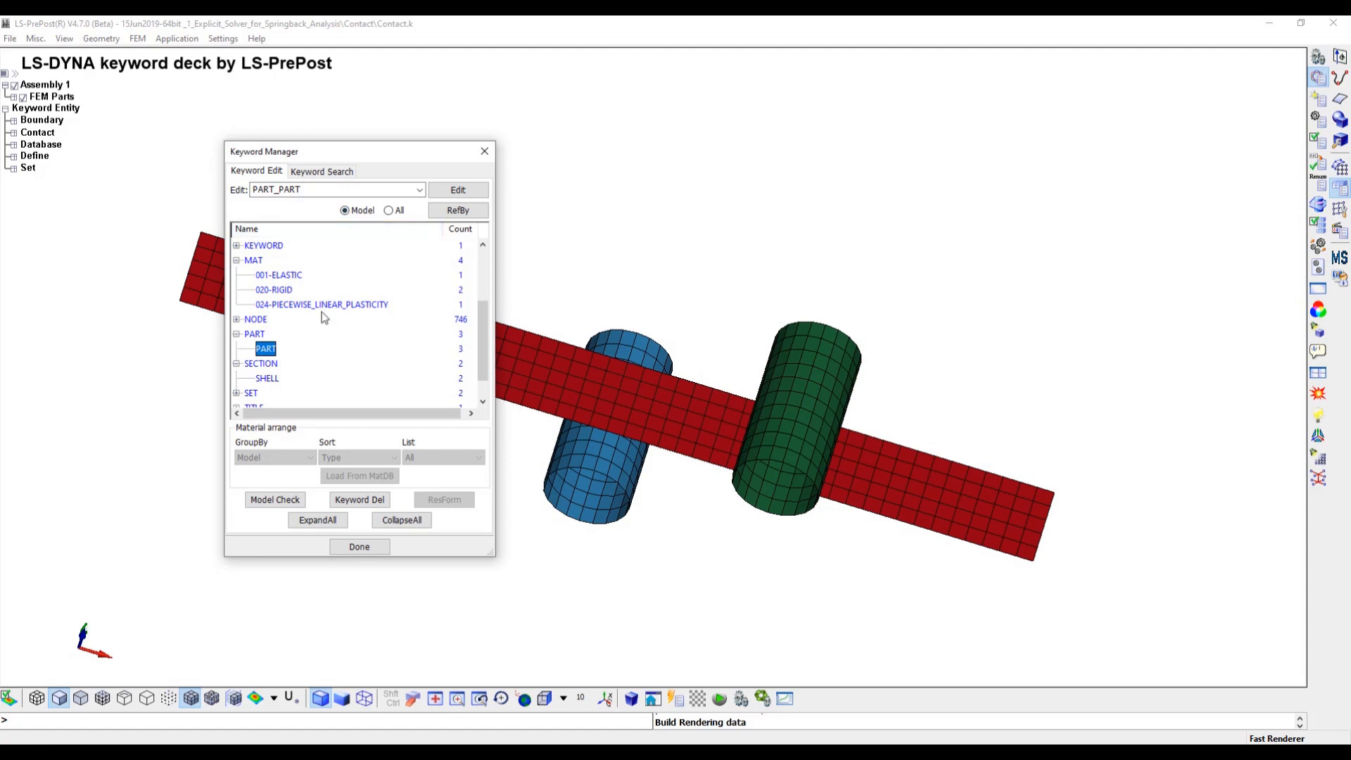
Open the Damping_Curve load curve definition for editing.
scroll(281, 306, "up", 3)
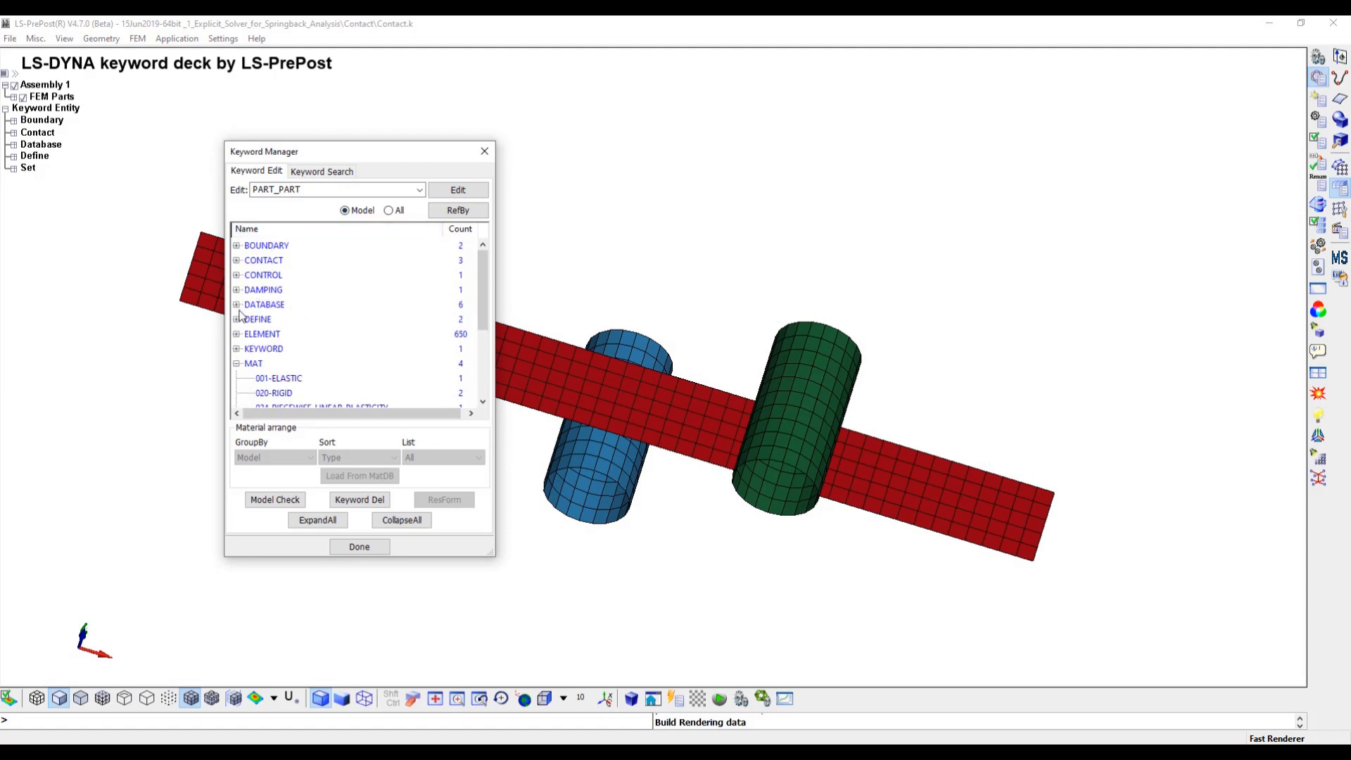
left_click(237, 320)
double_click(268, 334)
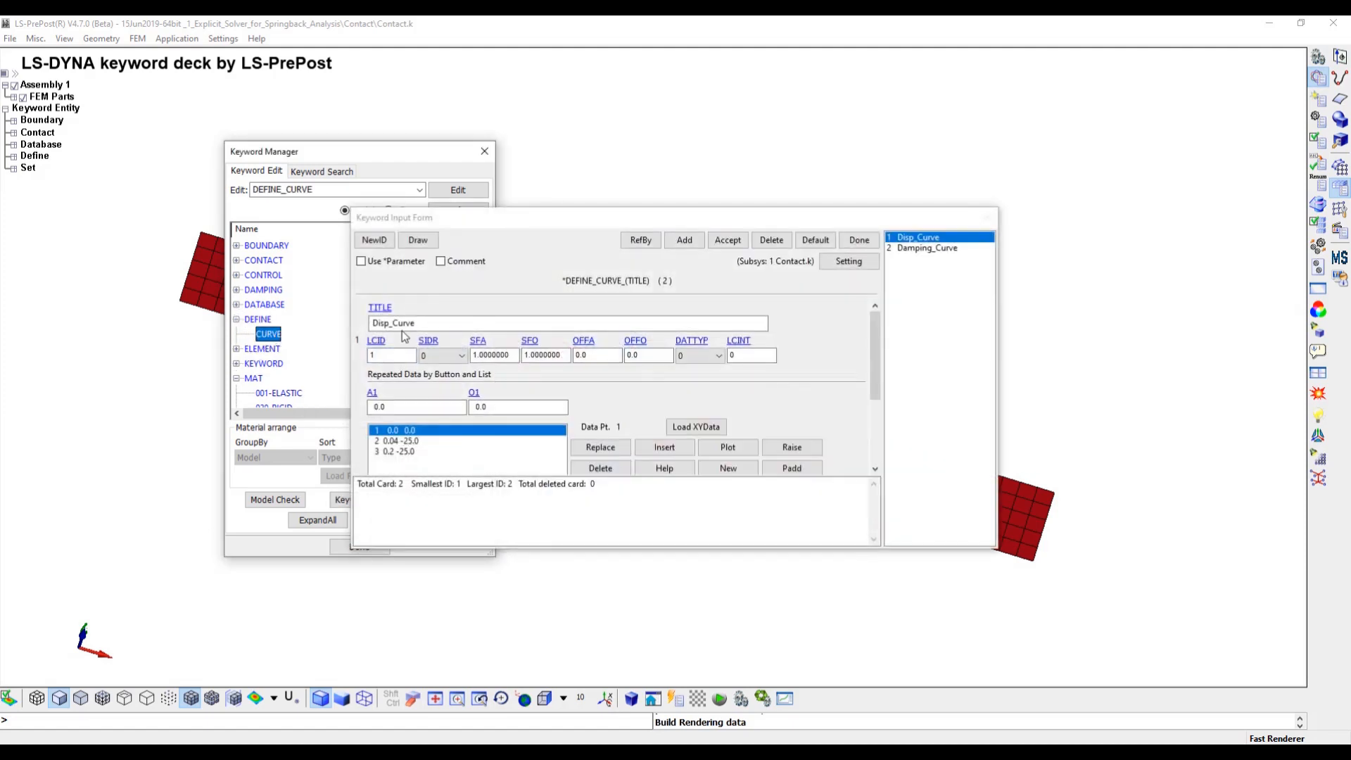
left_click(932, 249)
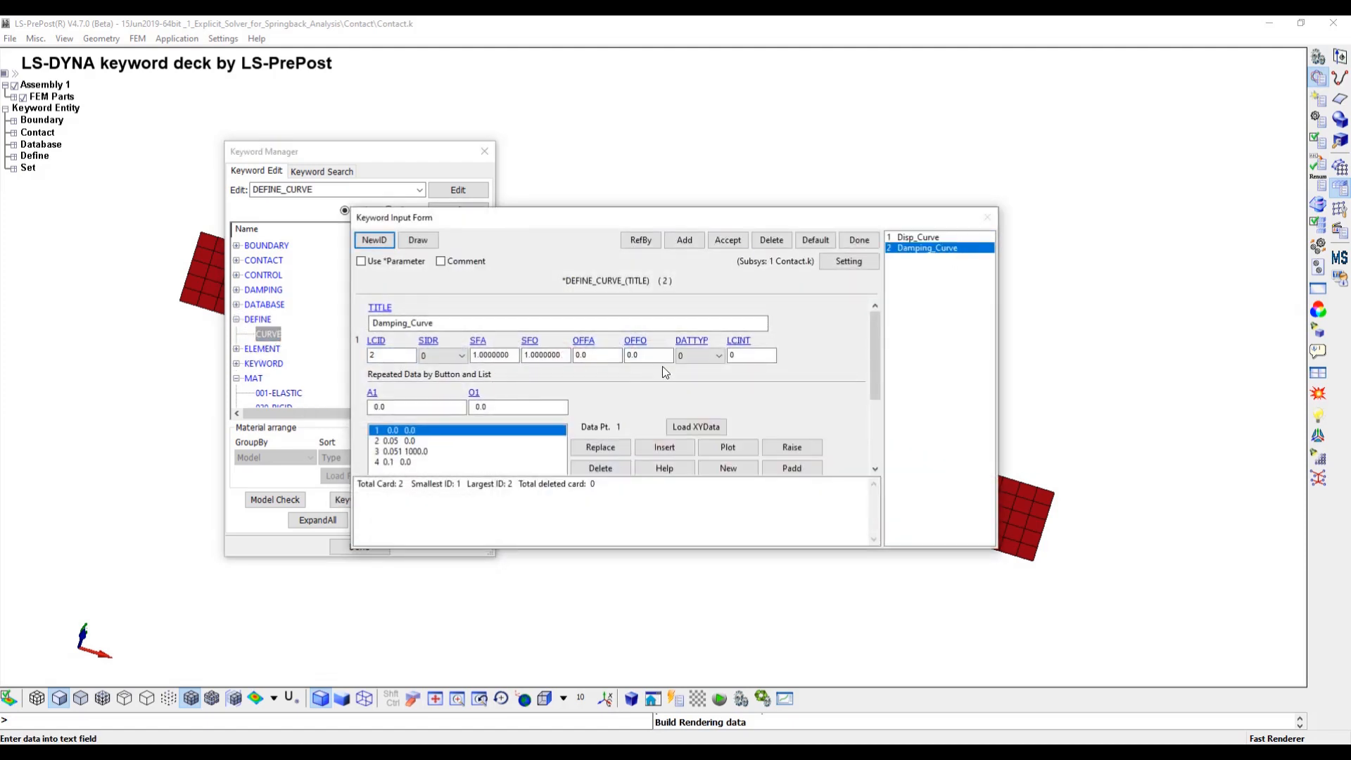
Try to change the ordinate of Damping_Curve's third point to 0.0, then discard the pending edit.
left_click(401, 452)
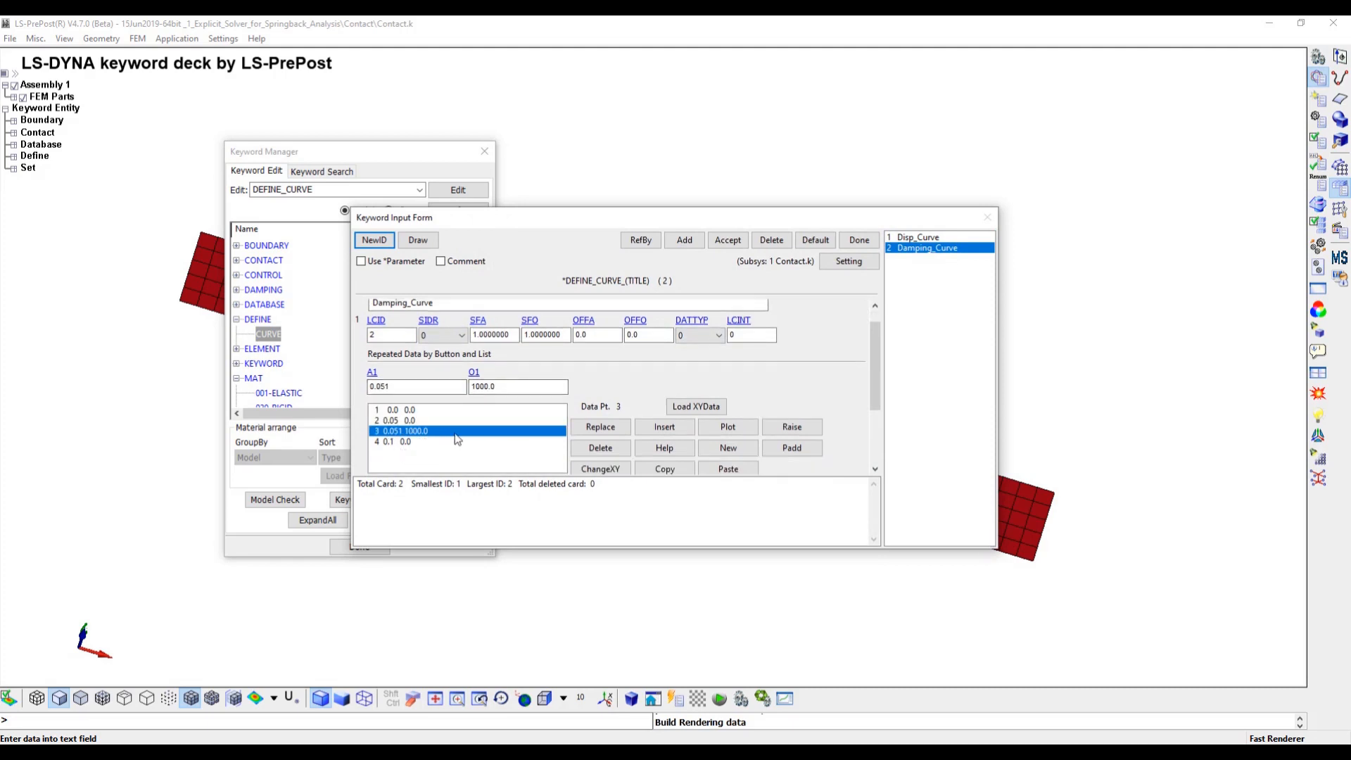
left_click(481, 386)
key("BackSpace")
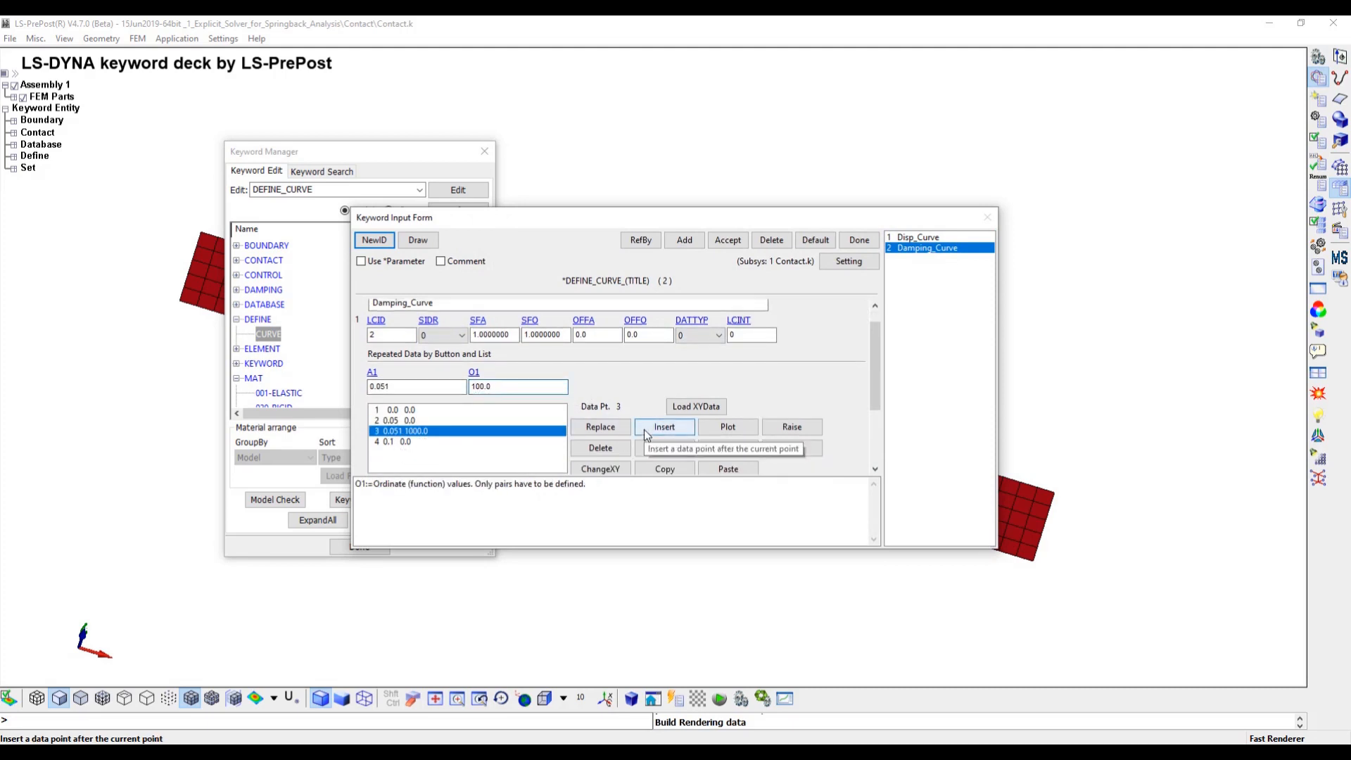
key("BackSpace")
key("Delete")
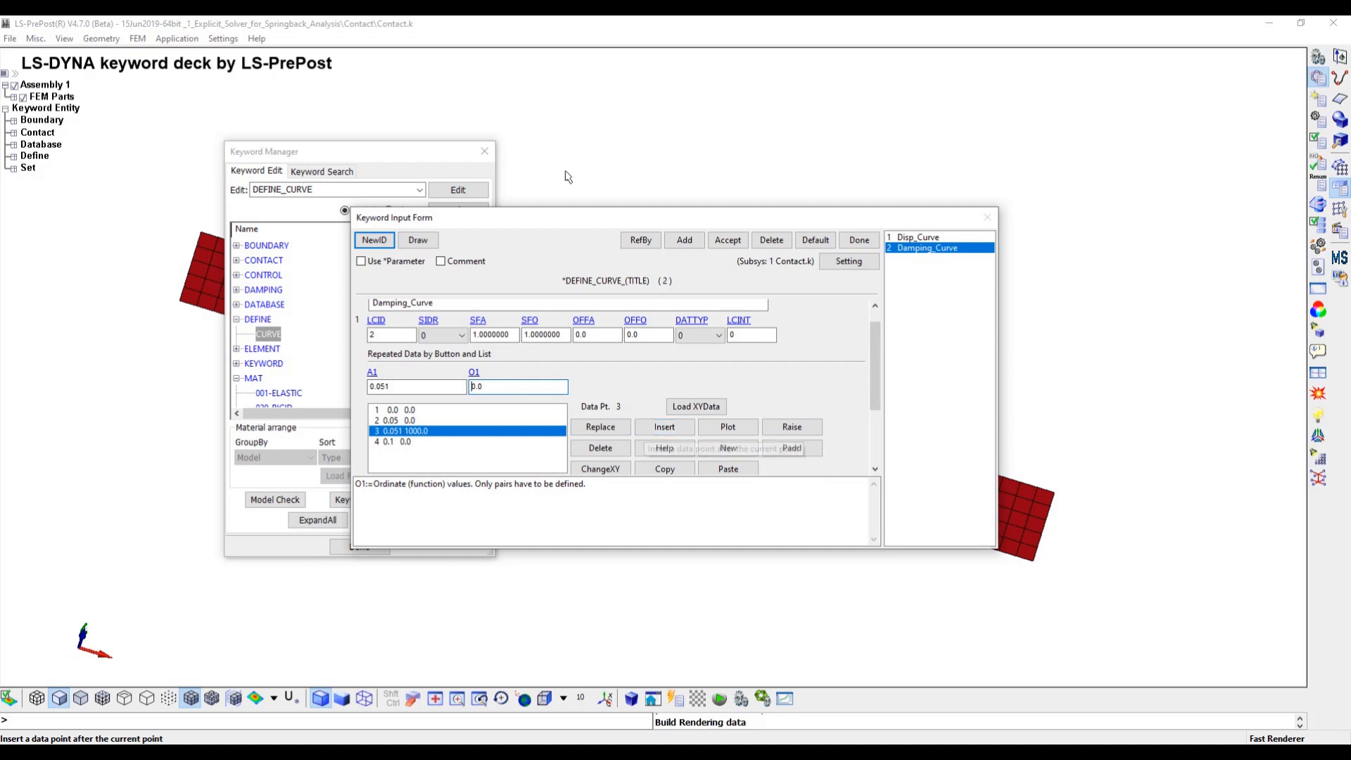
left_click(727, 242)
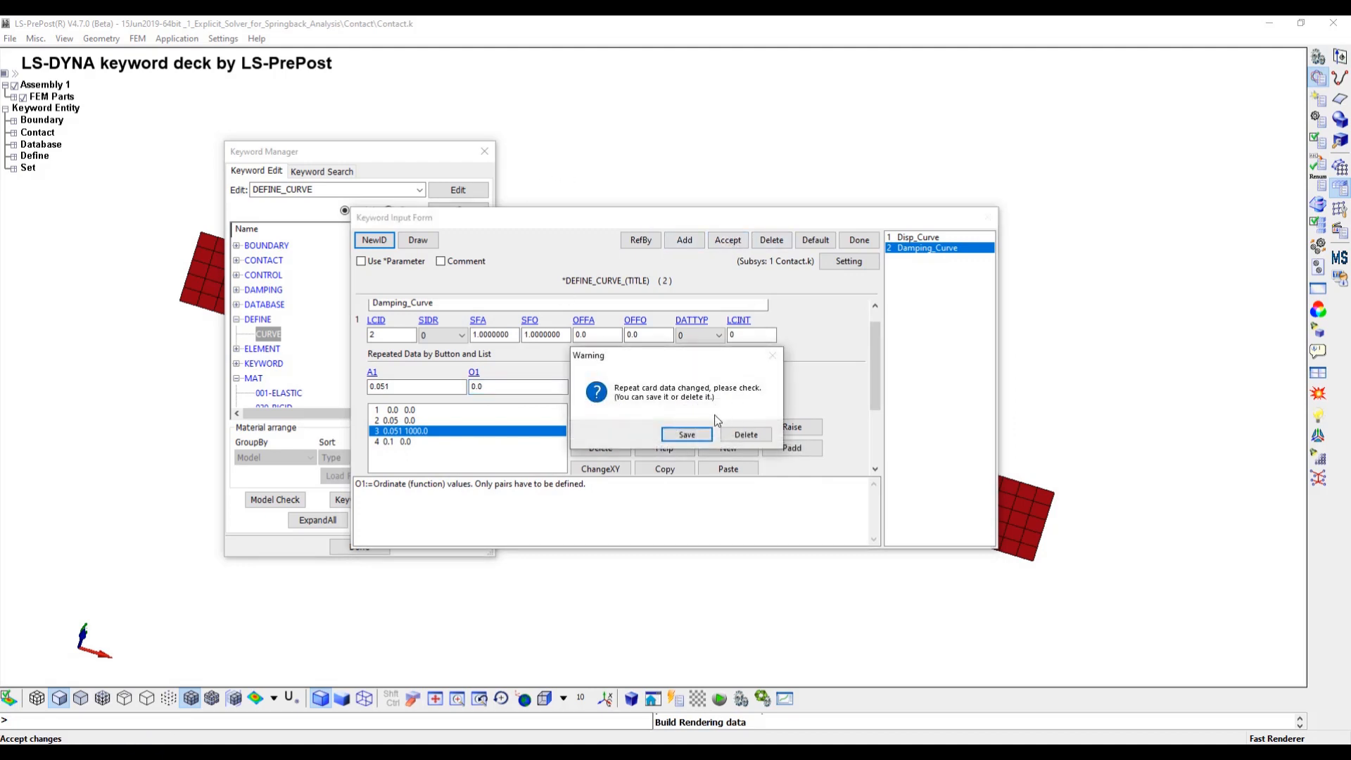
left_click(743, 432)
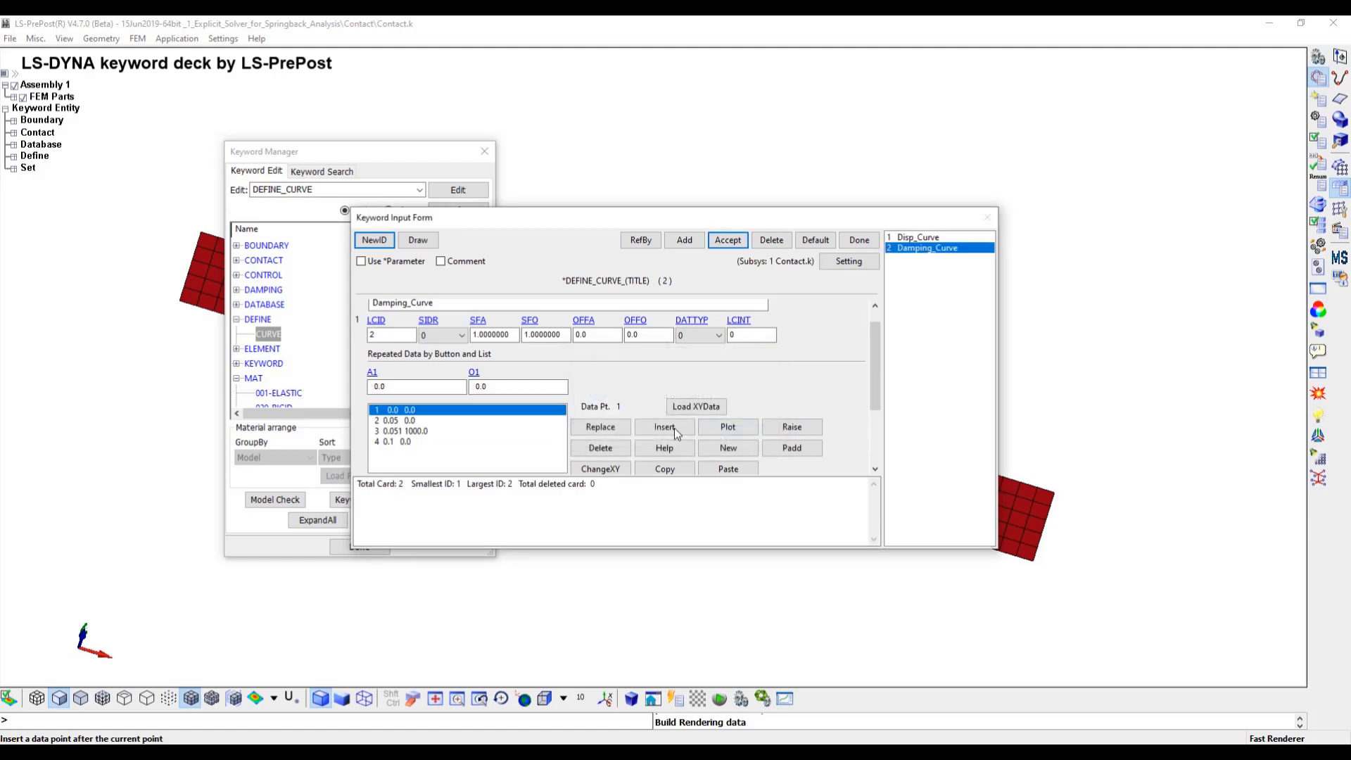
Replace Damping_Curve's third point with abscissa 0.051 and ordinate 0.0, save the curve and close the keyword manager.
left_click(464, 431)
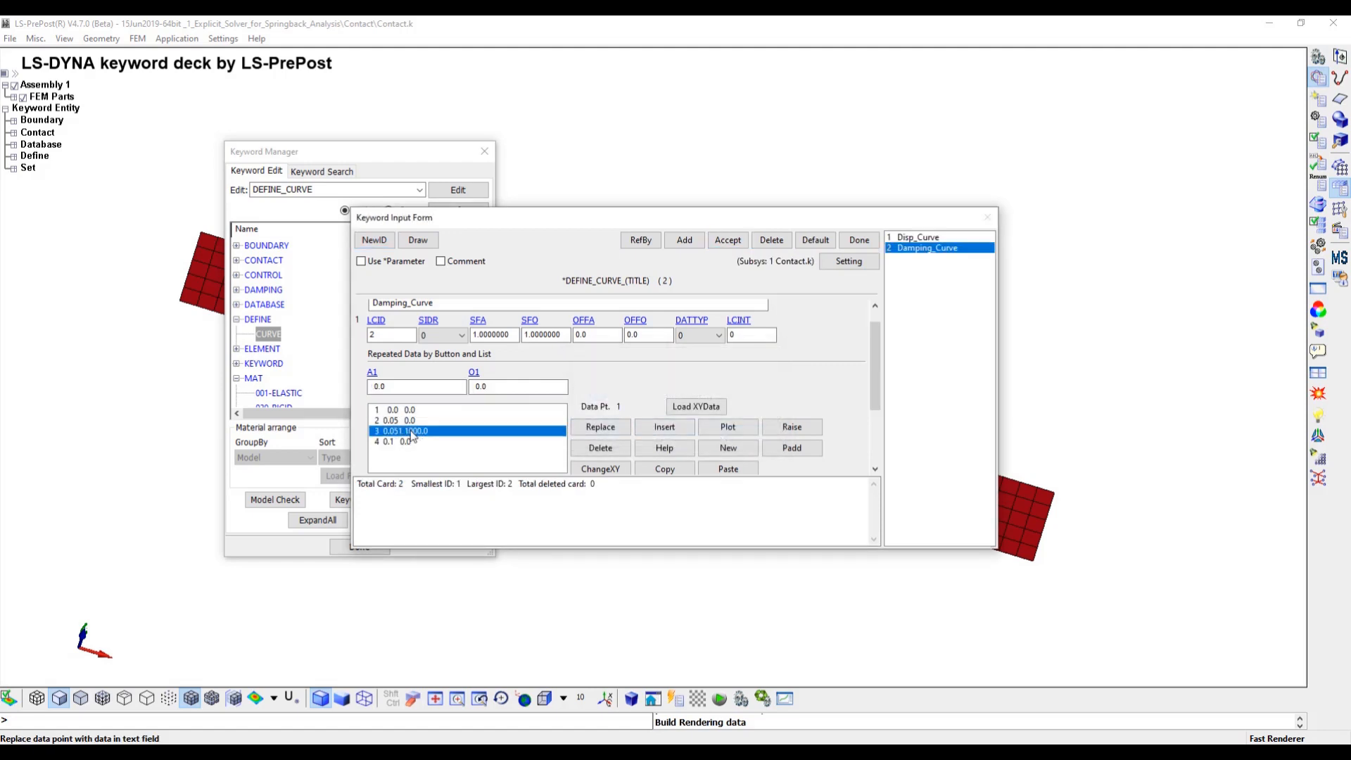
left_click(485, 387)
key("BackSpace")
key("BackSpace")
key("BackSpace")
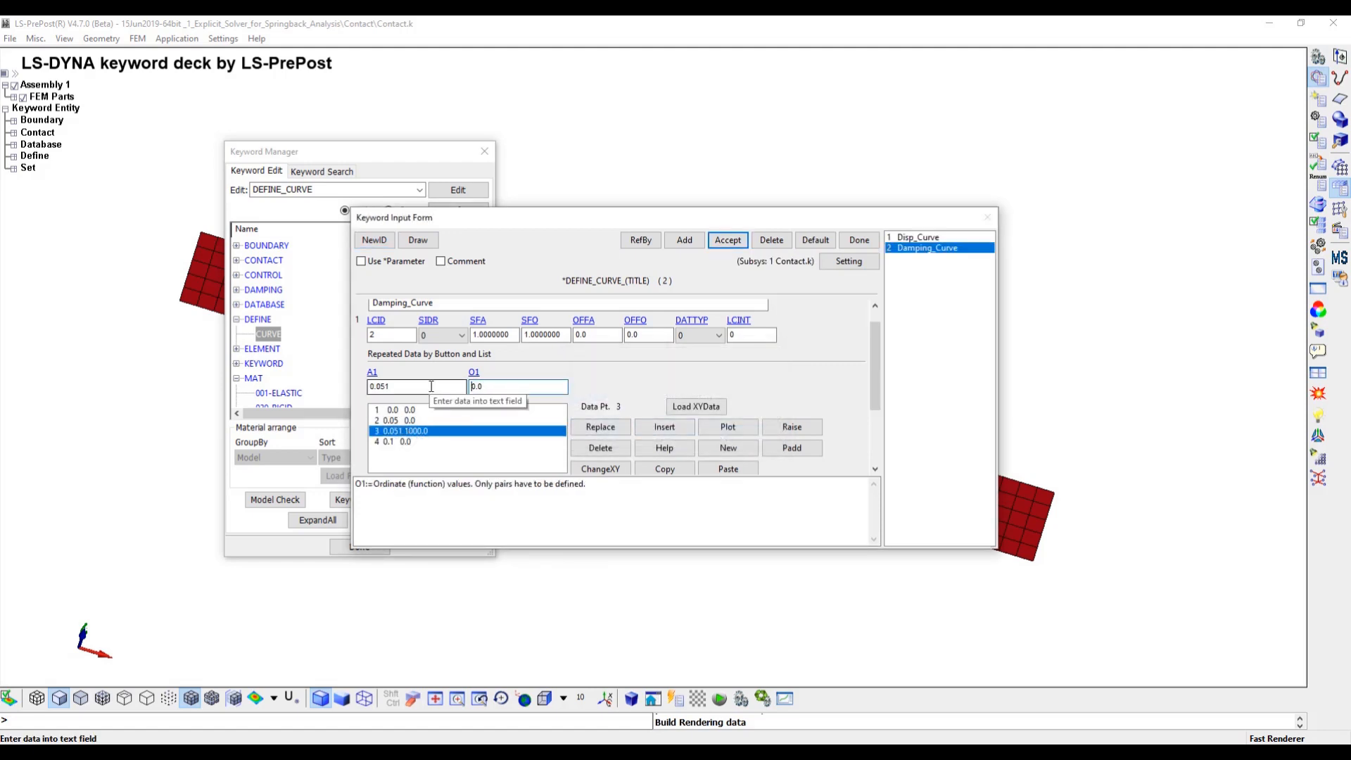
left_click(600, 426)
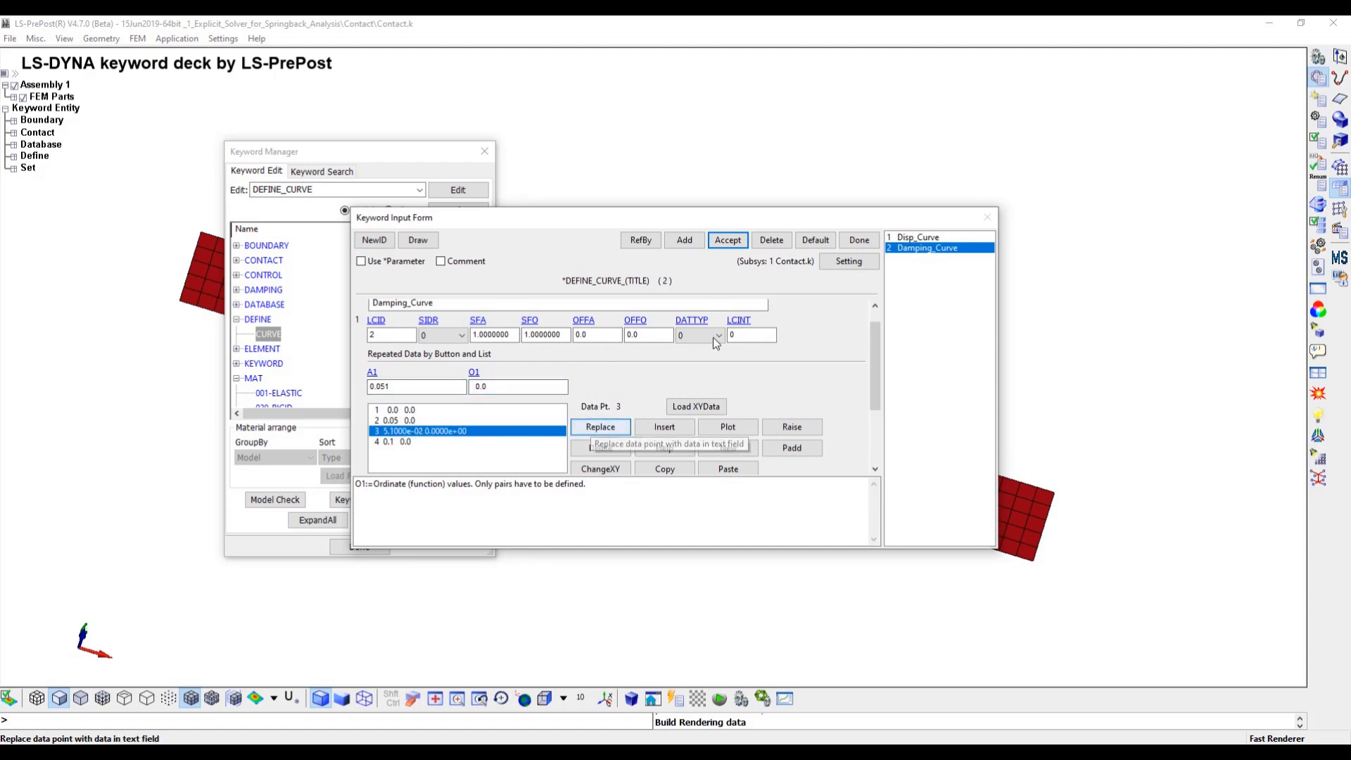
left_click(728, 240)
left_click(859, 240)
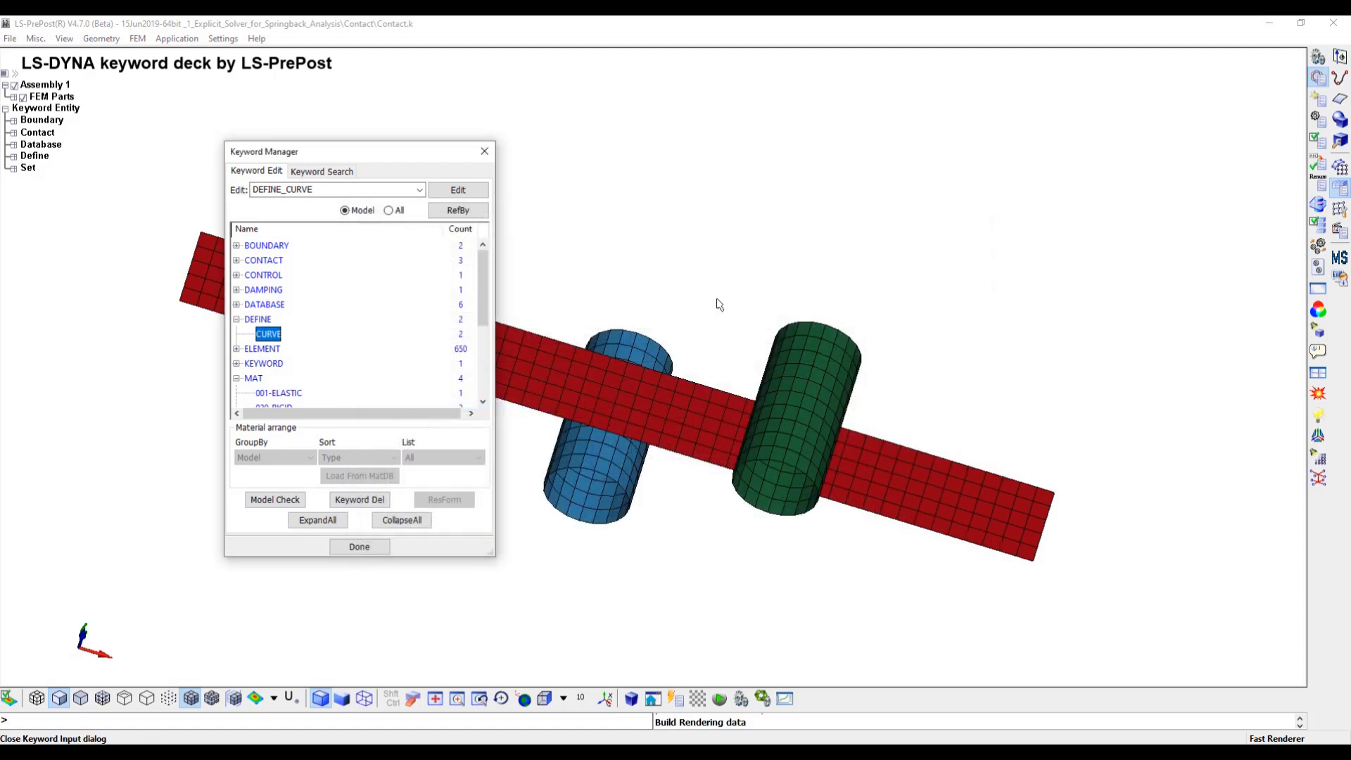
left_click(358, 547)
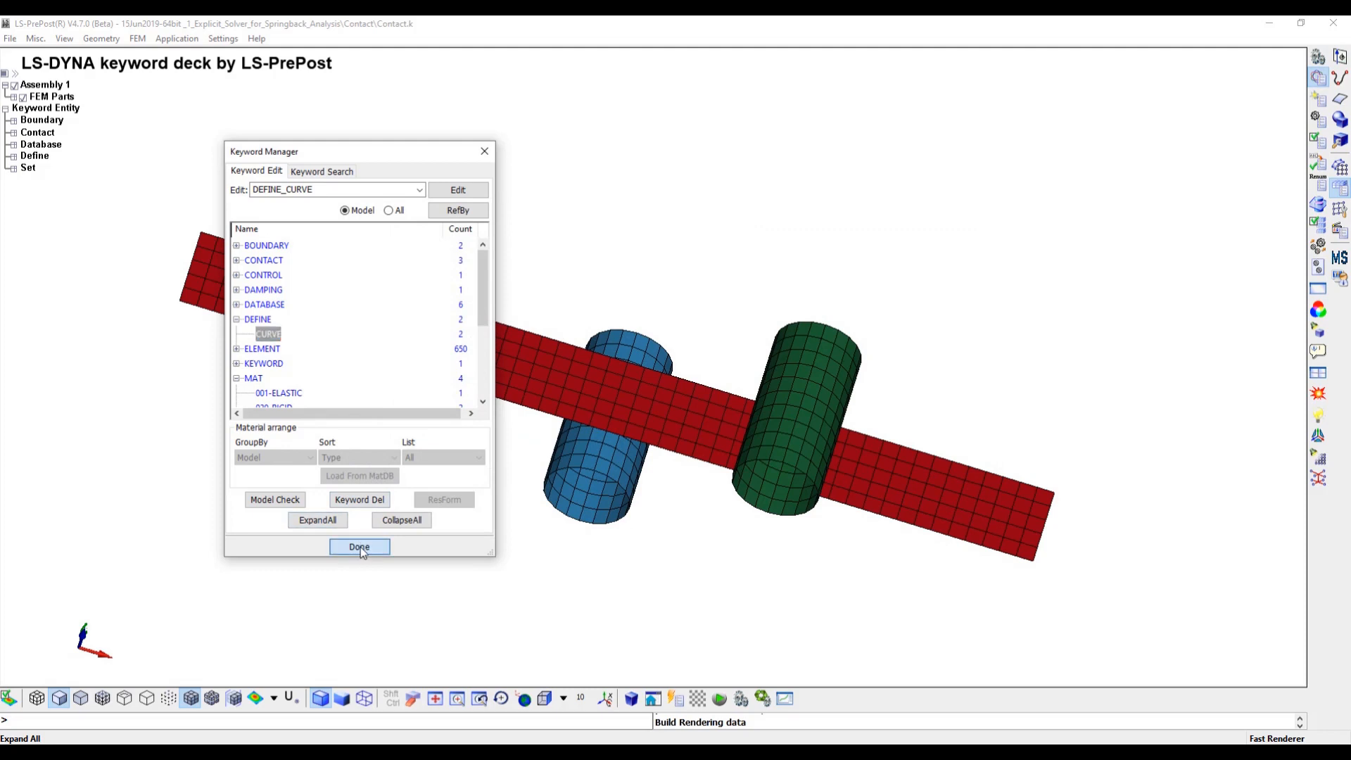
Start saving the keyword deck as a new file, browsing to the Topic_1_Explicit_Solver_for_Springback_Analysis folder.
left_click(10, 38)
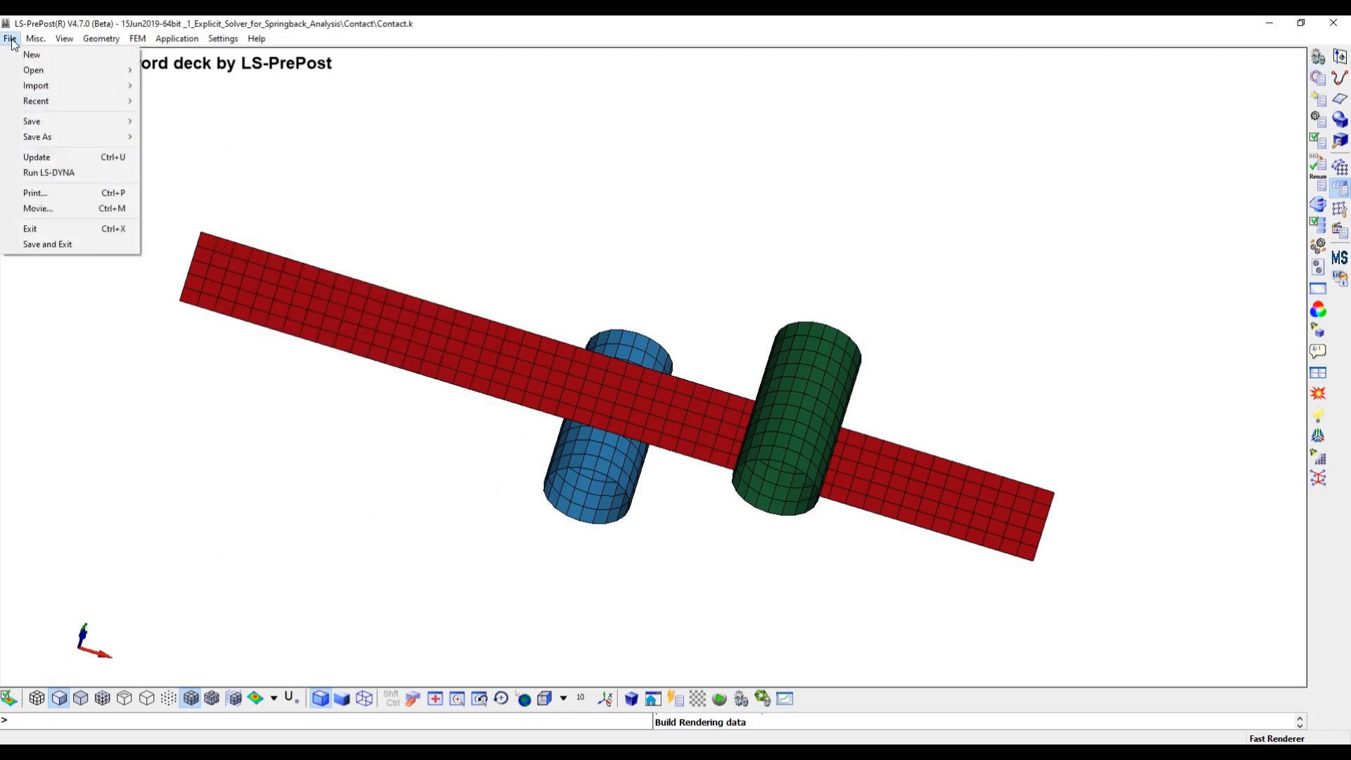
mouse_move(44, 137)
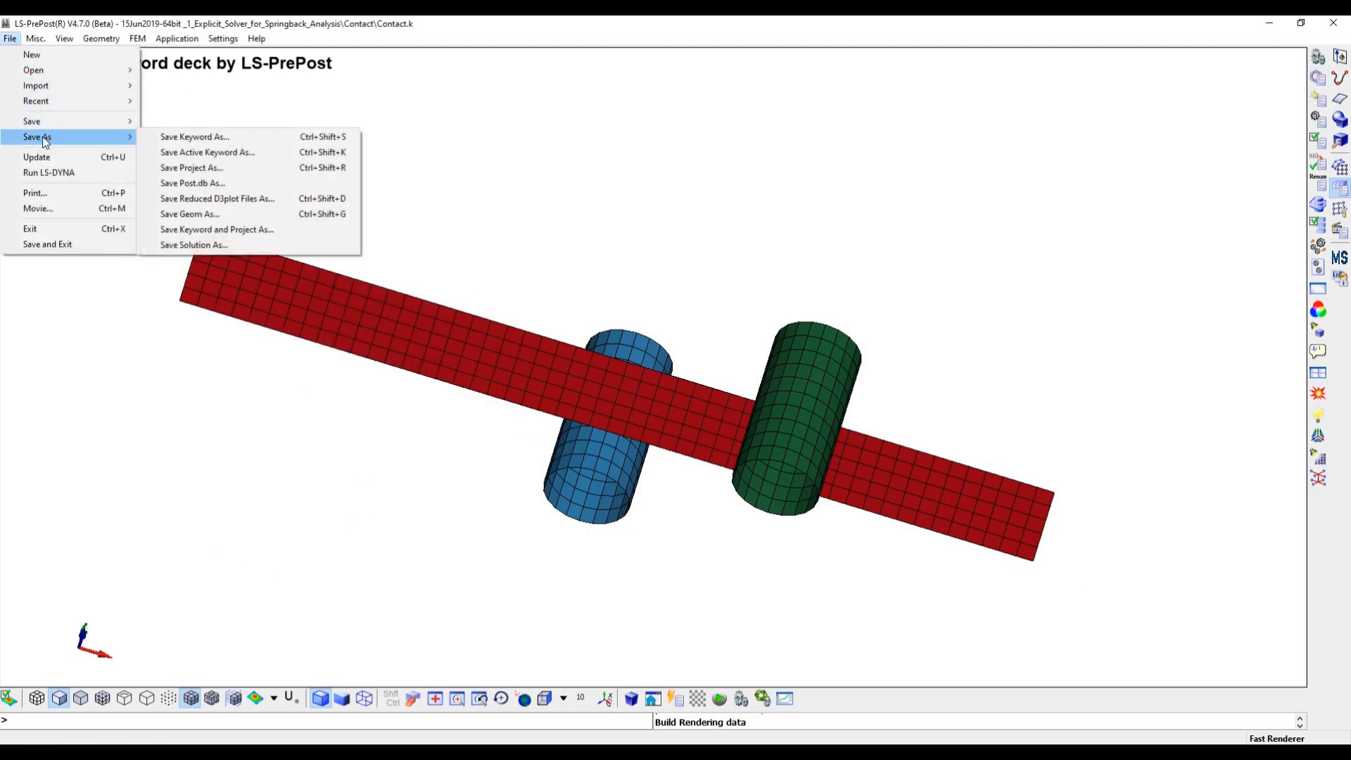
left_click(236, 137)
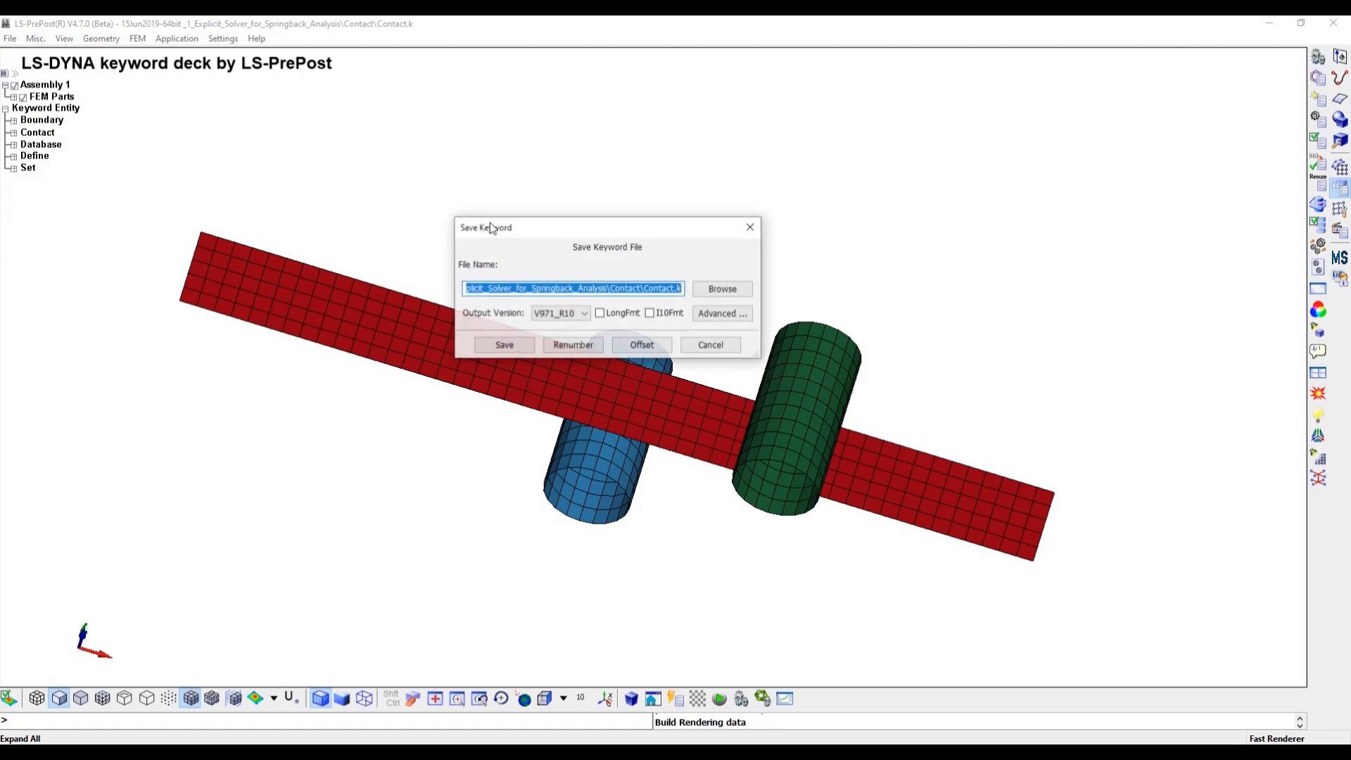
left_click(732, 293)
left_click(802, 248)
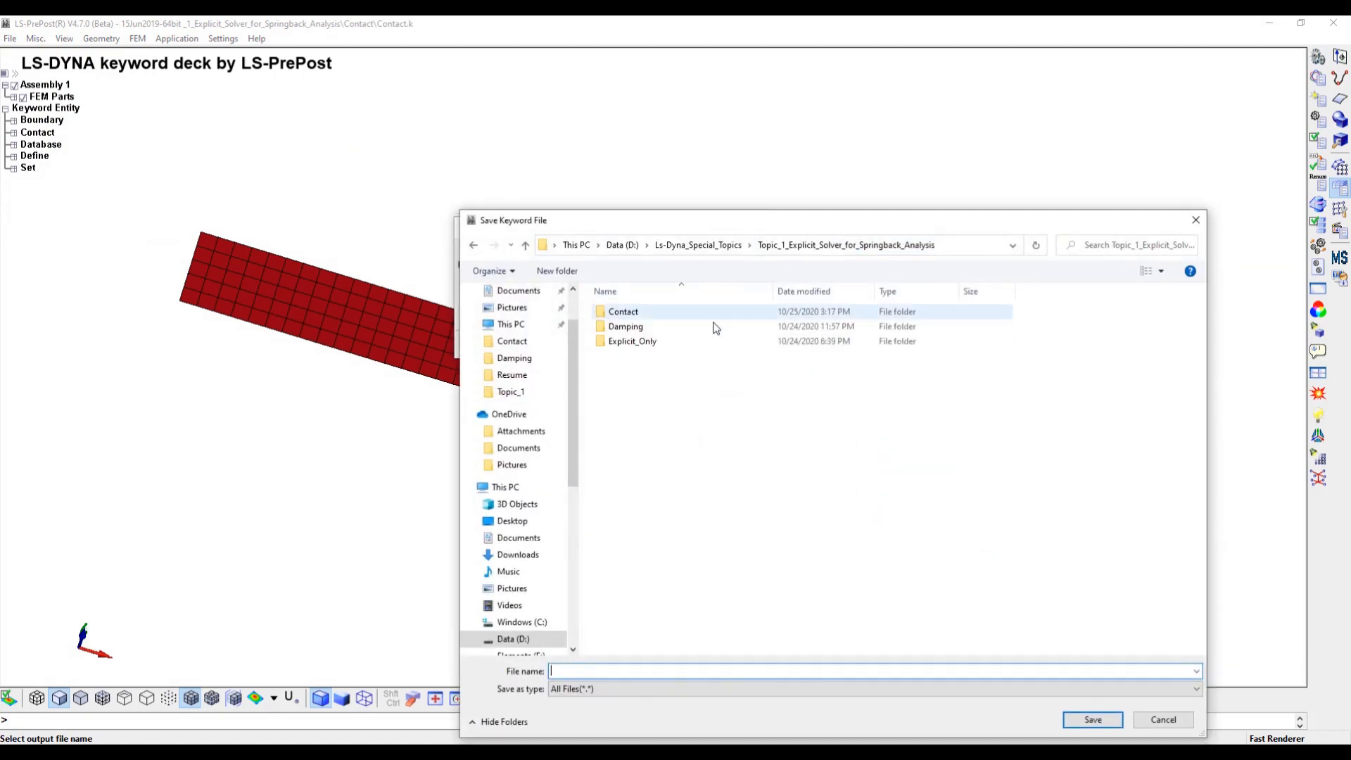
Copy the name of the existing Explicit_Only folder.
left_click(640, 342)
right_click(640, 342)
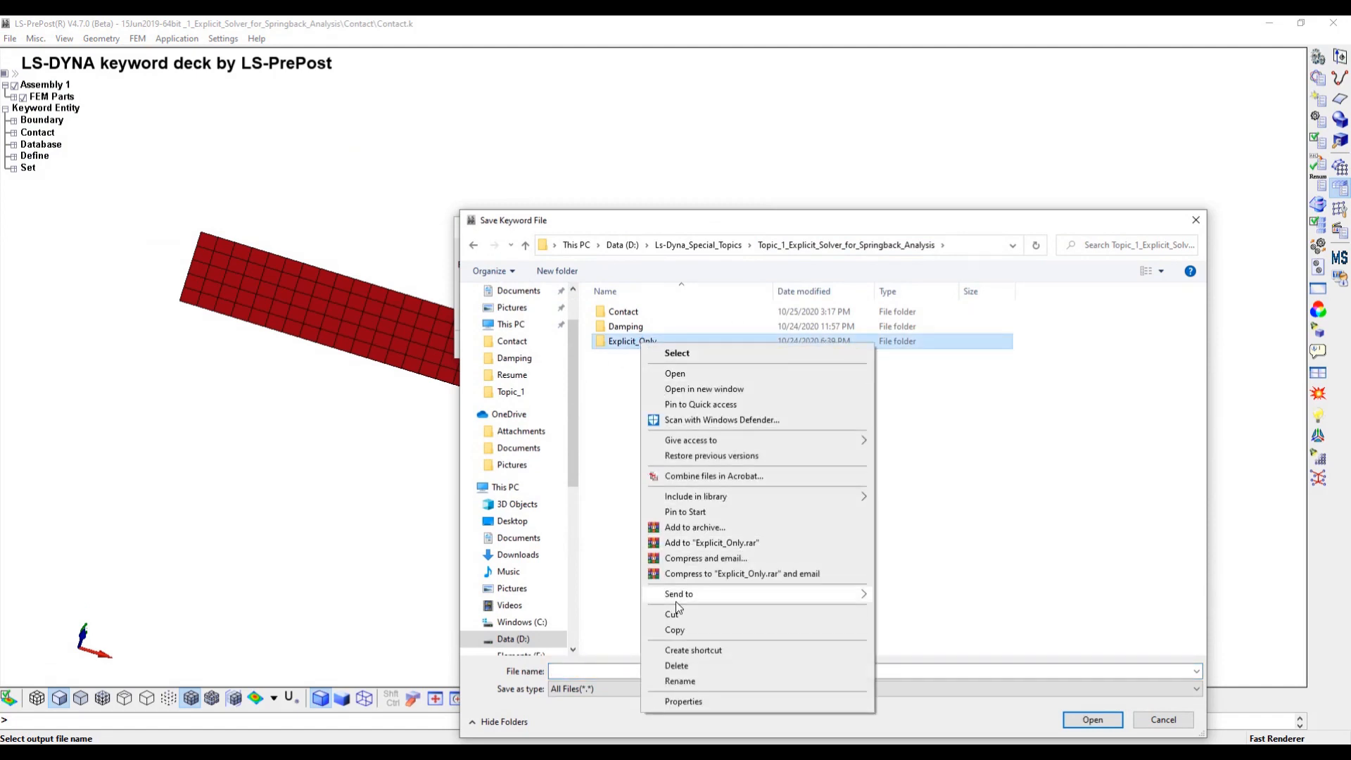
left_click(677, 682)
right_click(642, 344)
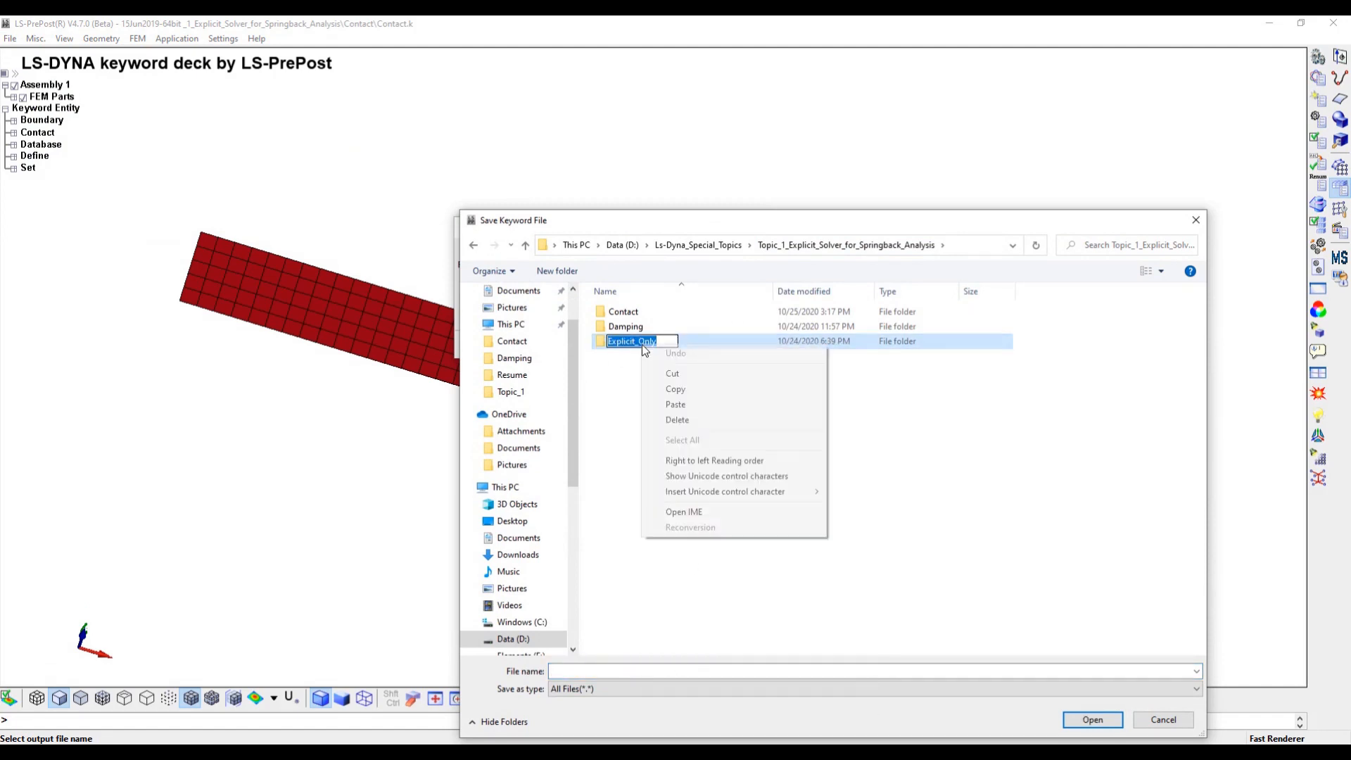
left_click(680, 390)
Create a new folder named Explicit_Only_Nonlinear alongside the existing ones, building its name from the copied text.
right_click(646, 438)
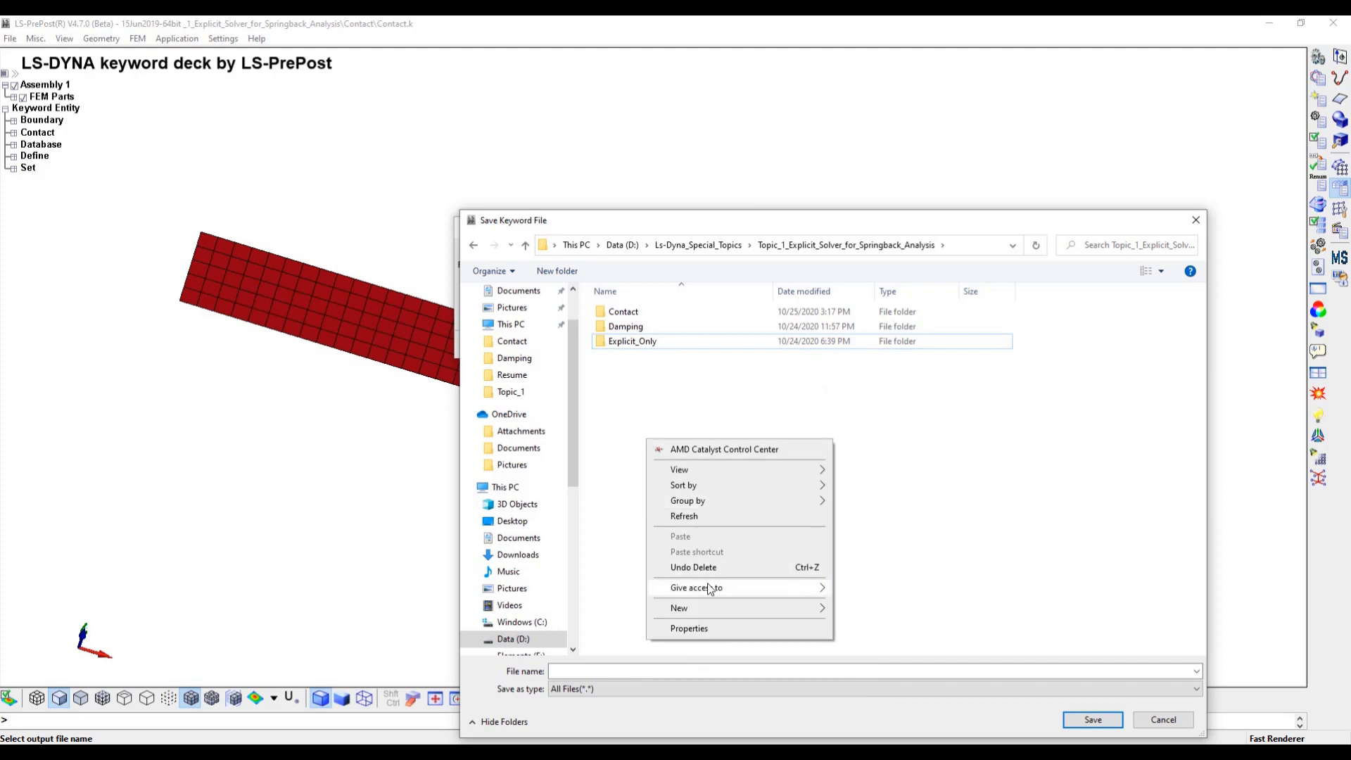
mouse_move(715, 607)
left_click(867, 323)
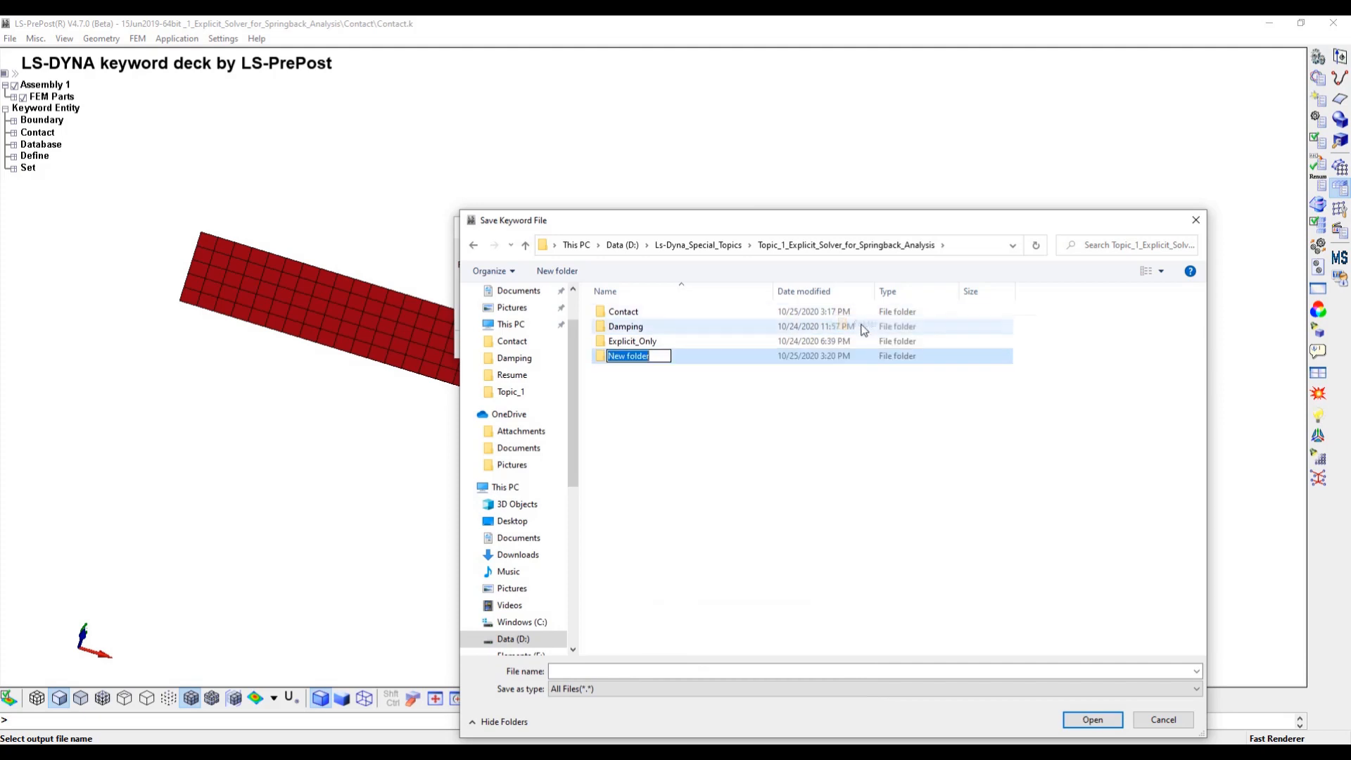
right_click(630, 359)
left_click(671, 420)
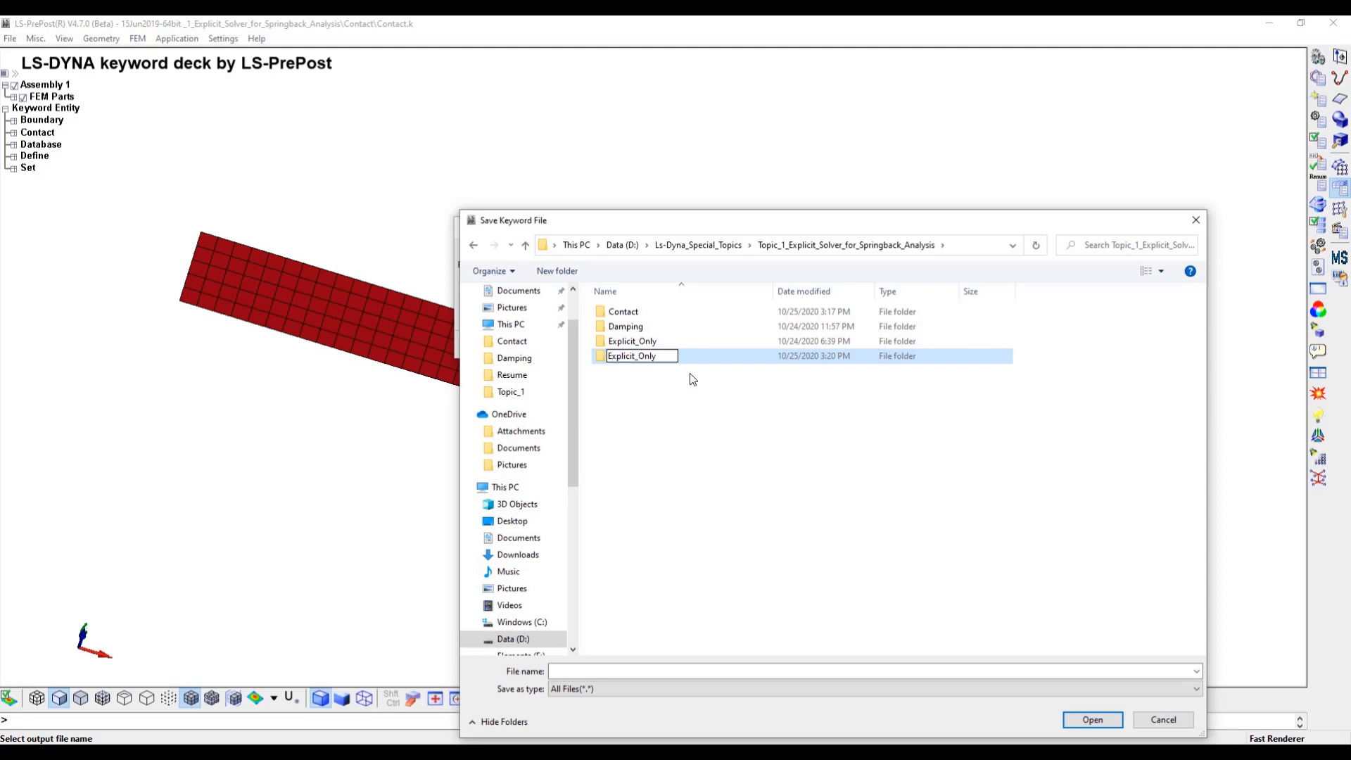
type("_Nonlinear")
left_click(694, 427)
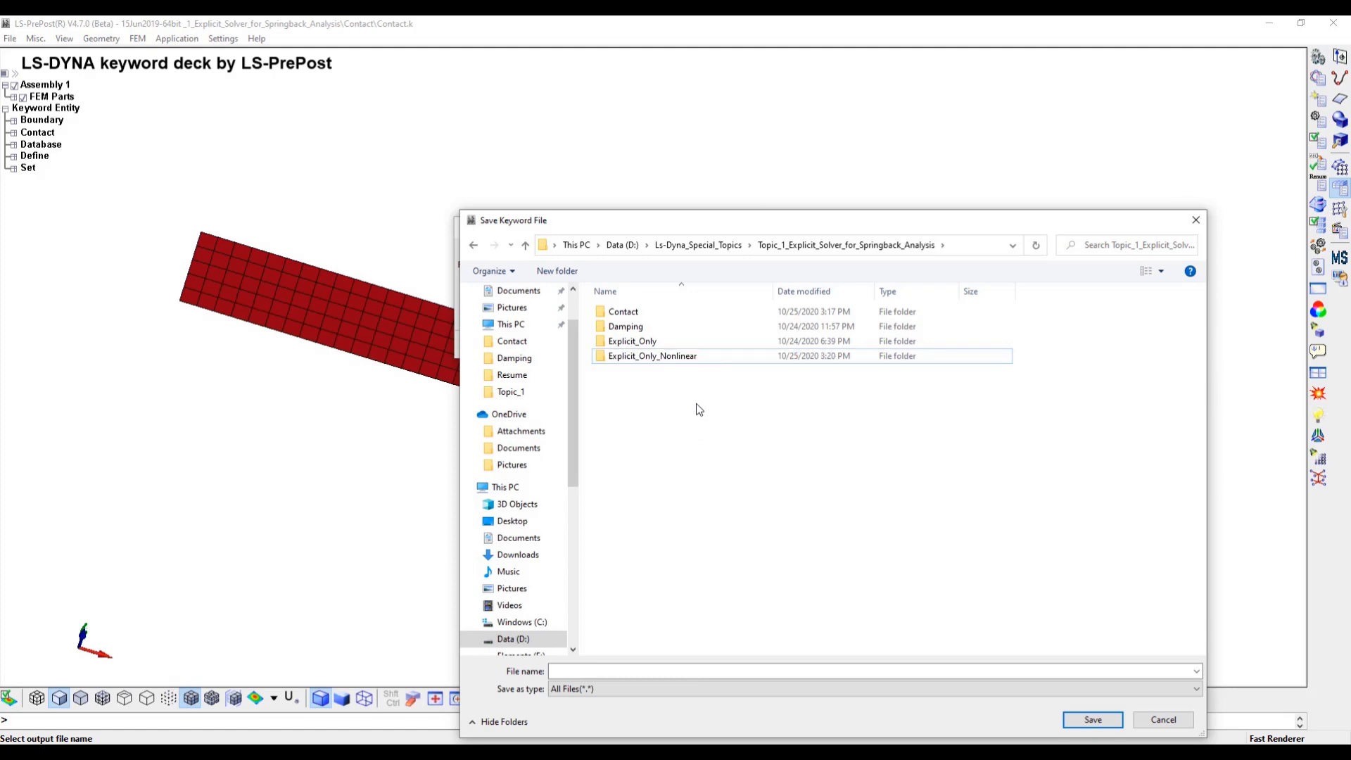
Copy the Explicit_Only_Nonlinear folder's name, and choose a keyword file named Explicit_Only_Nonlinear inside that folder as the save target.
right_click(687, 357)
left_click(732, 693)
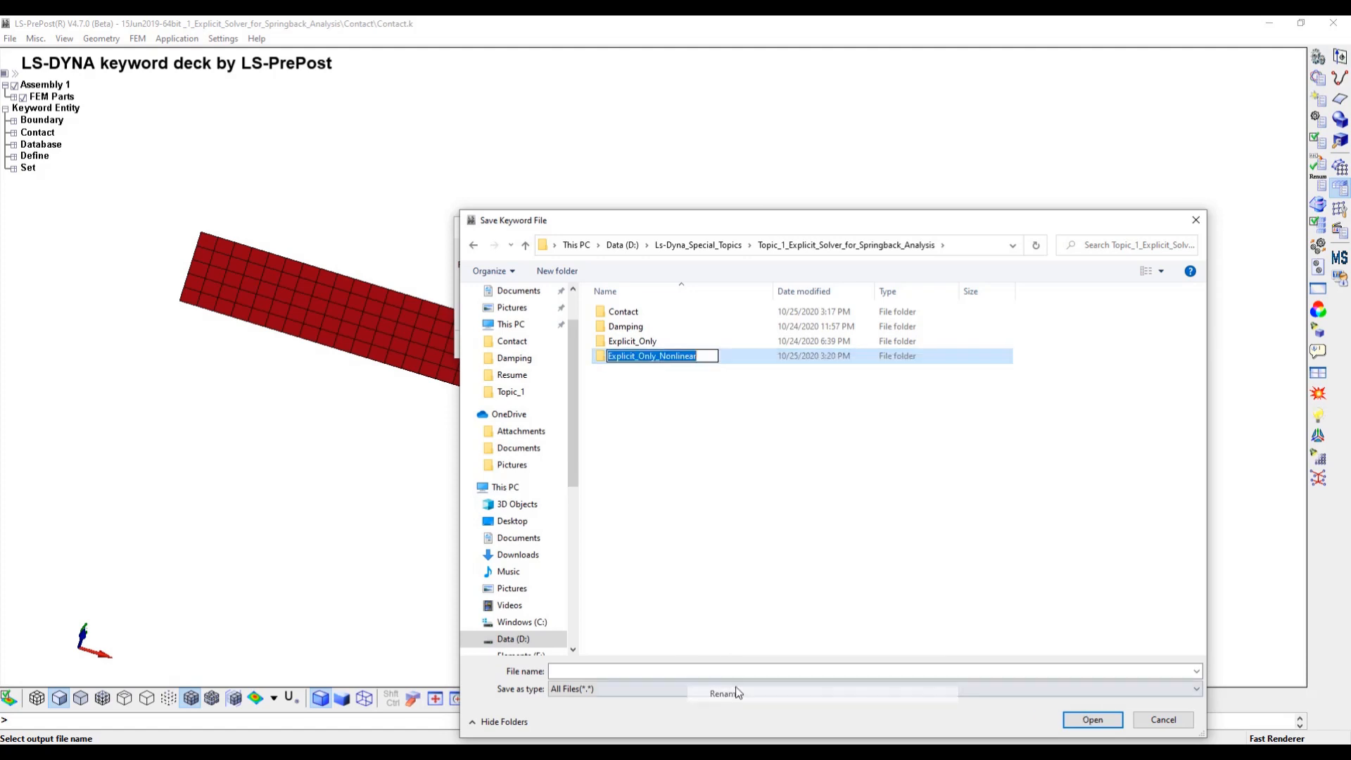
right_click(687, 361)
left_click(723, 399)
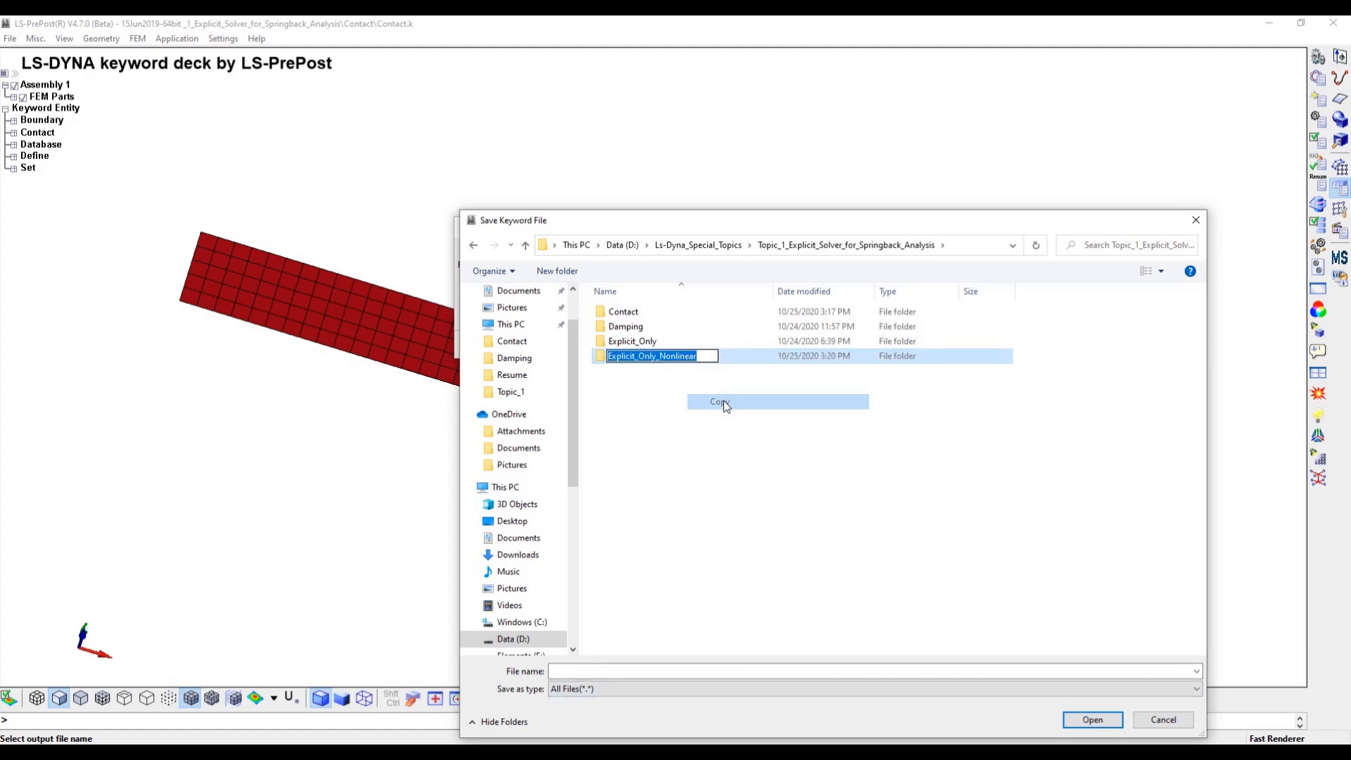
left_click(650, 398)
double_click(650, 357)
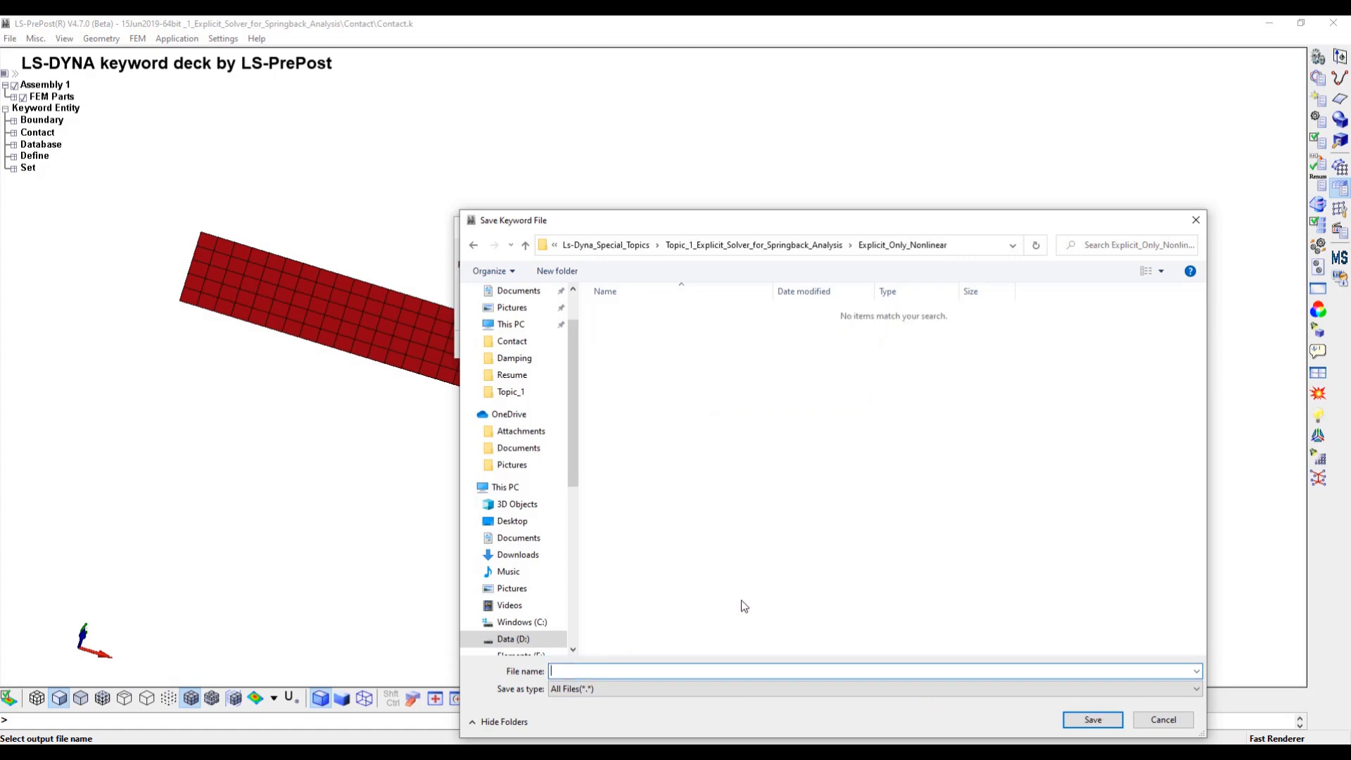
key("ctrl+v")
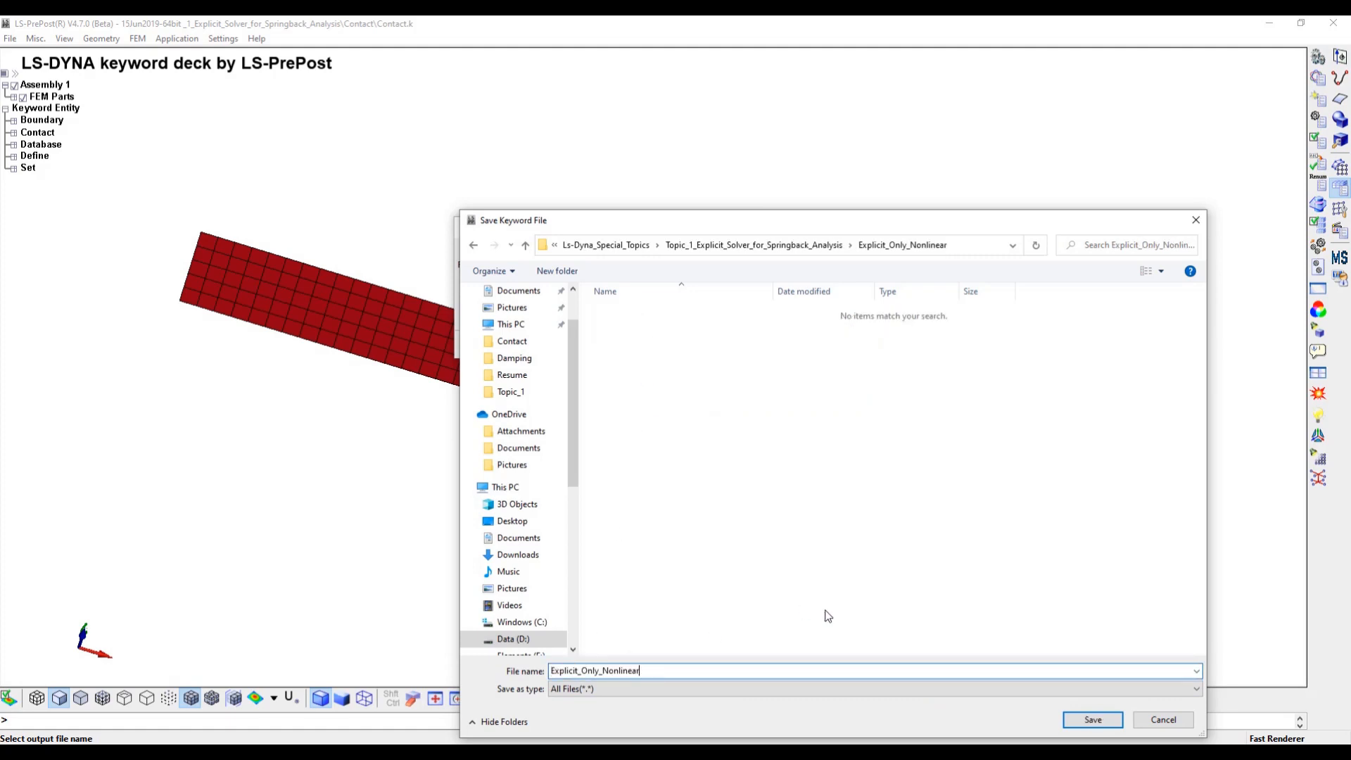
left_click(1092, 720)
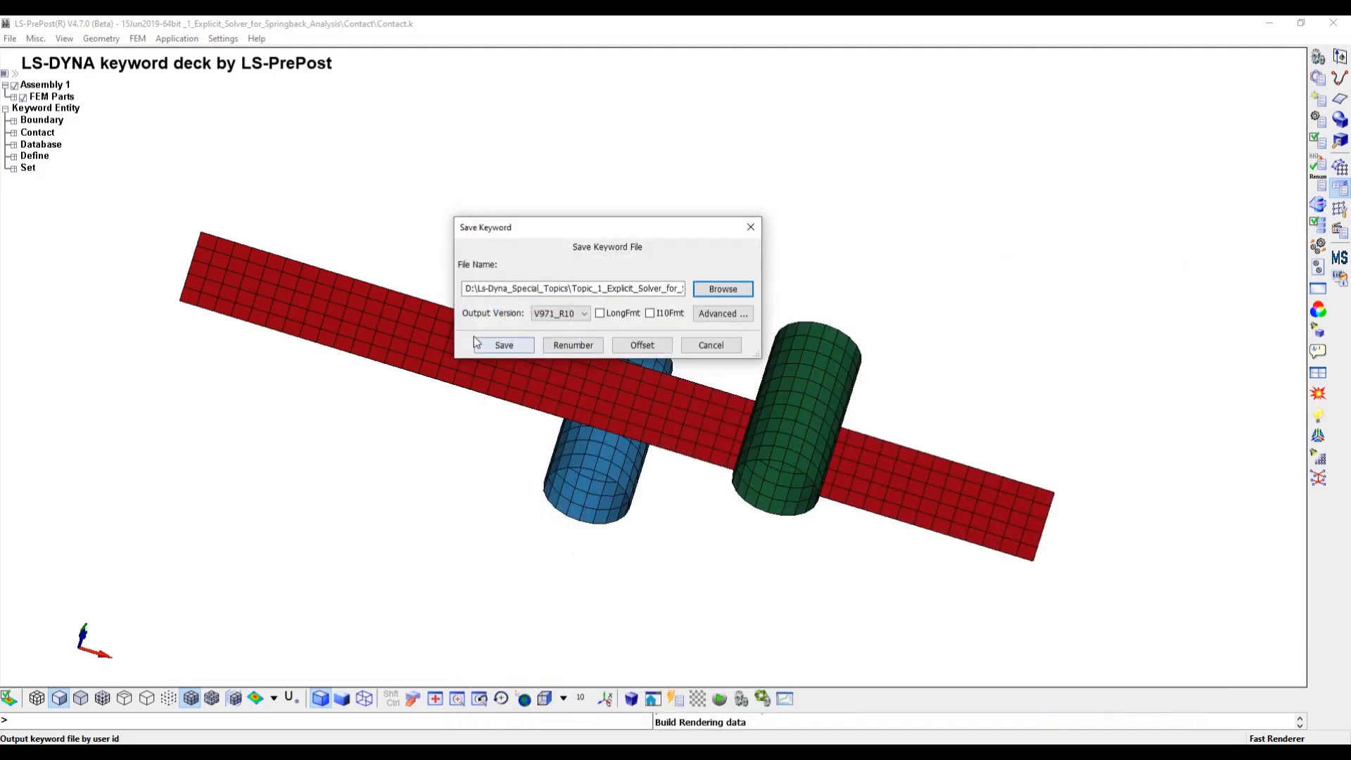
Save the keyword deck and solve Explicit_Only_Nonlinear.k as a local LS-Run job, clearing the job from the table once it finishes.
left_click(504, 346)
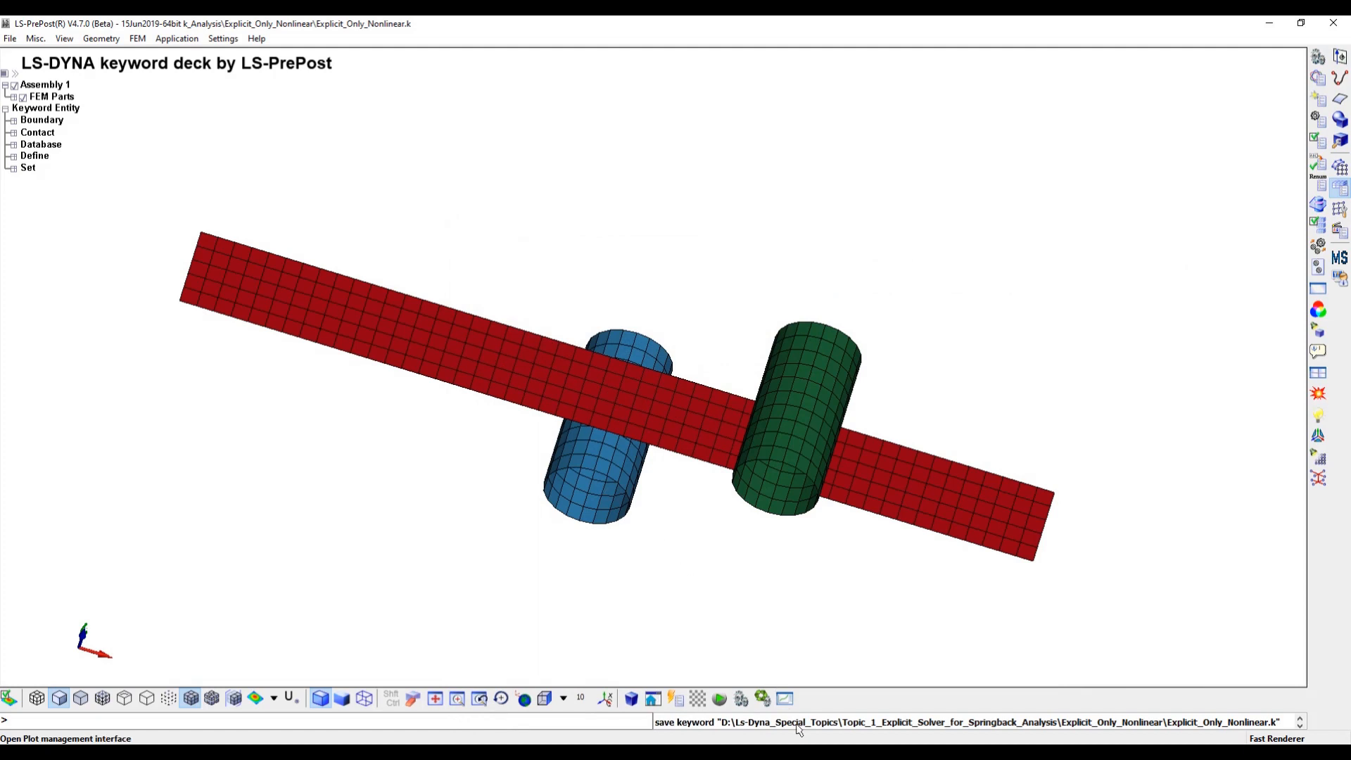
left_click(10, 38)
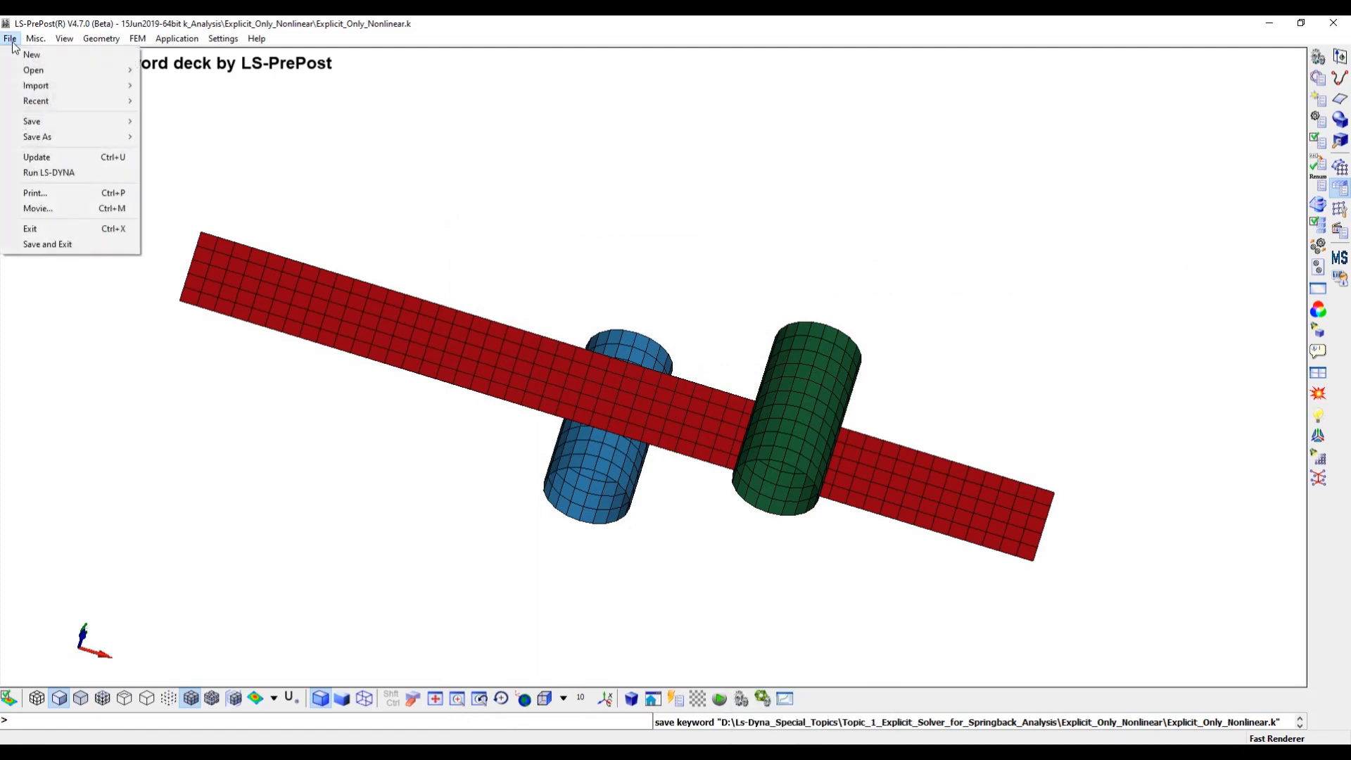
left_click(58, 173)
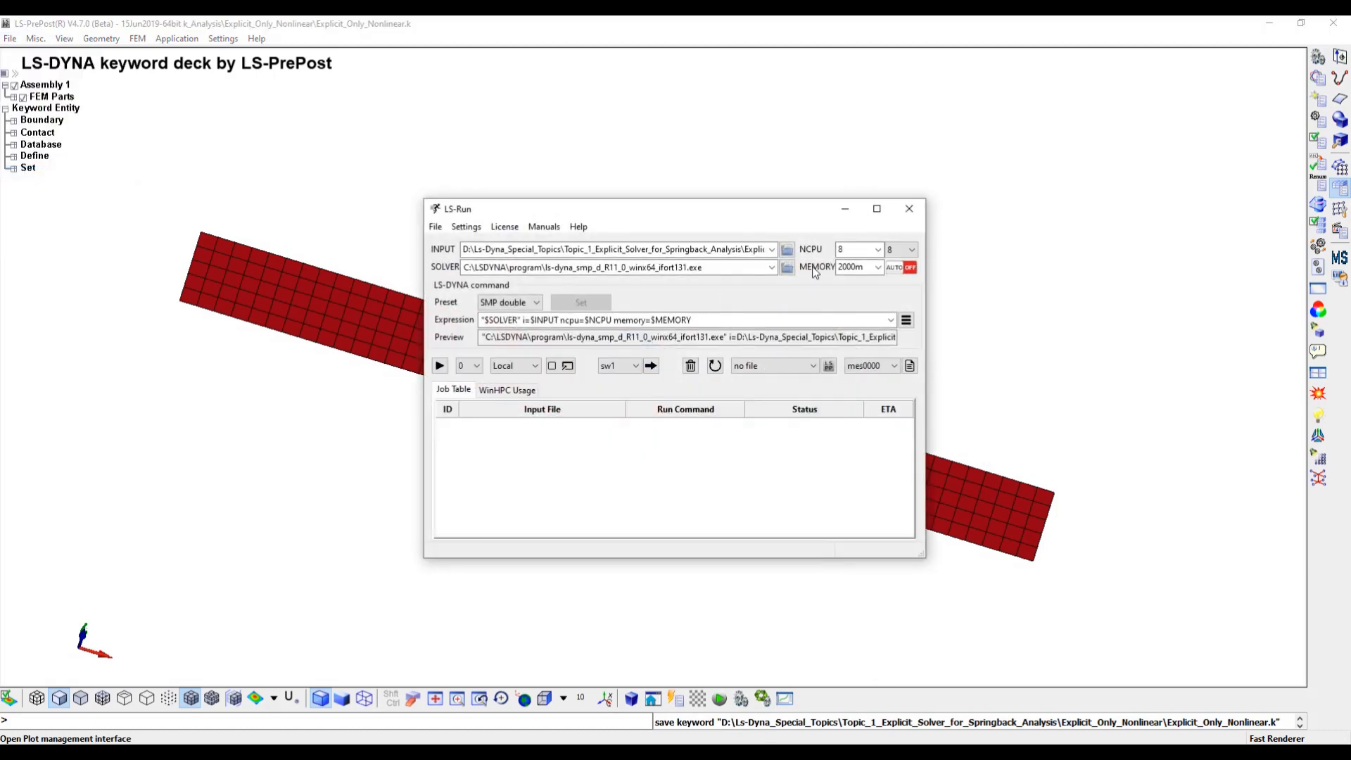
left_click(789, 252)
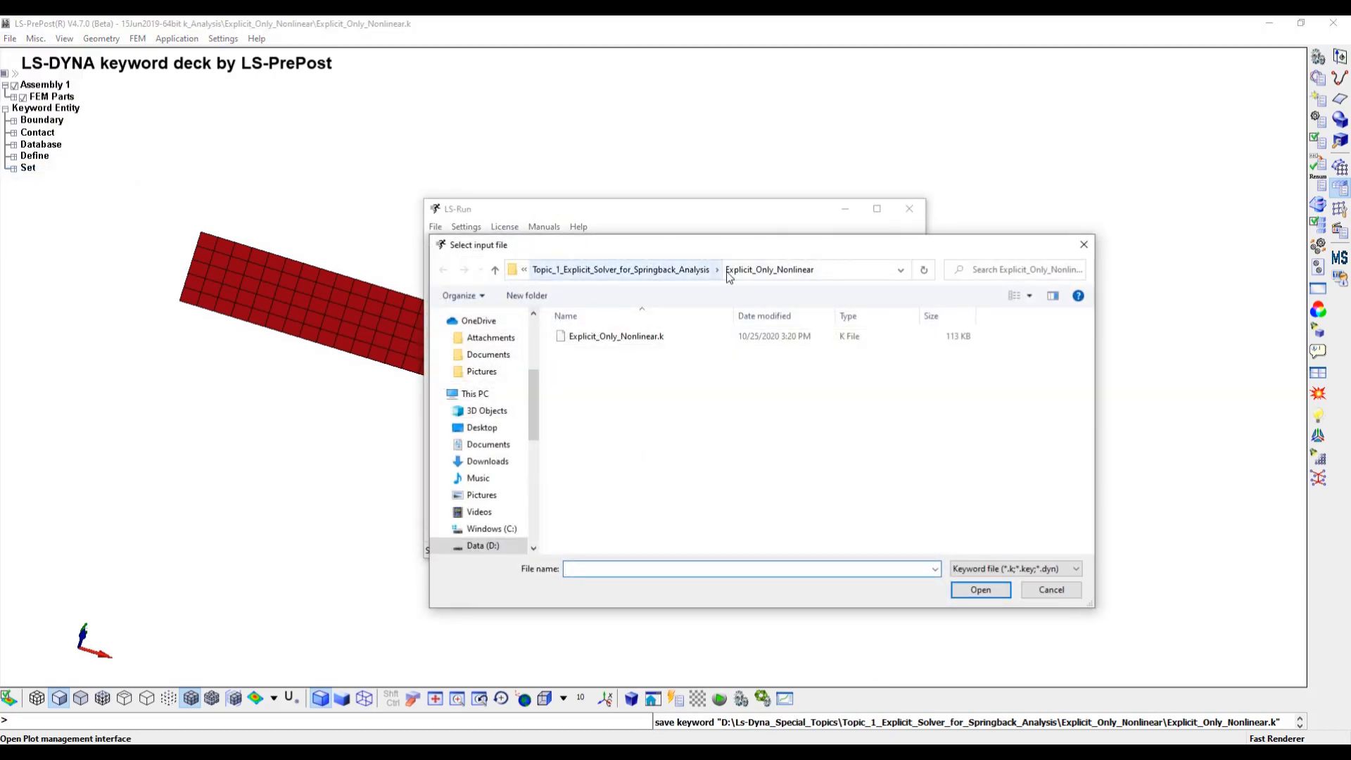
left_click(595, 338)
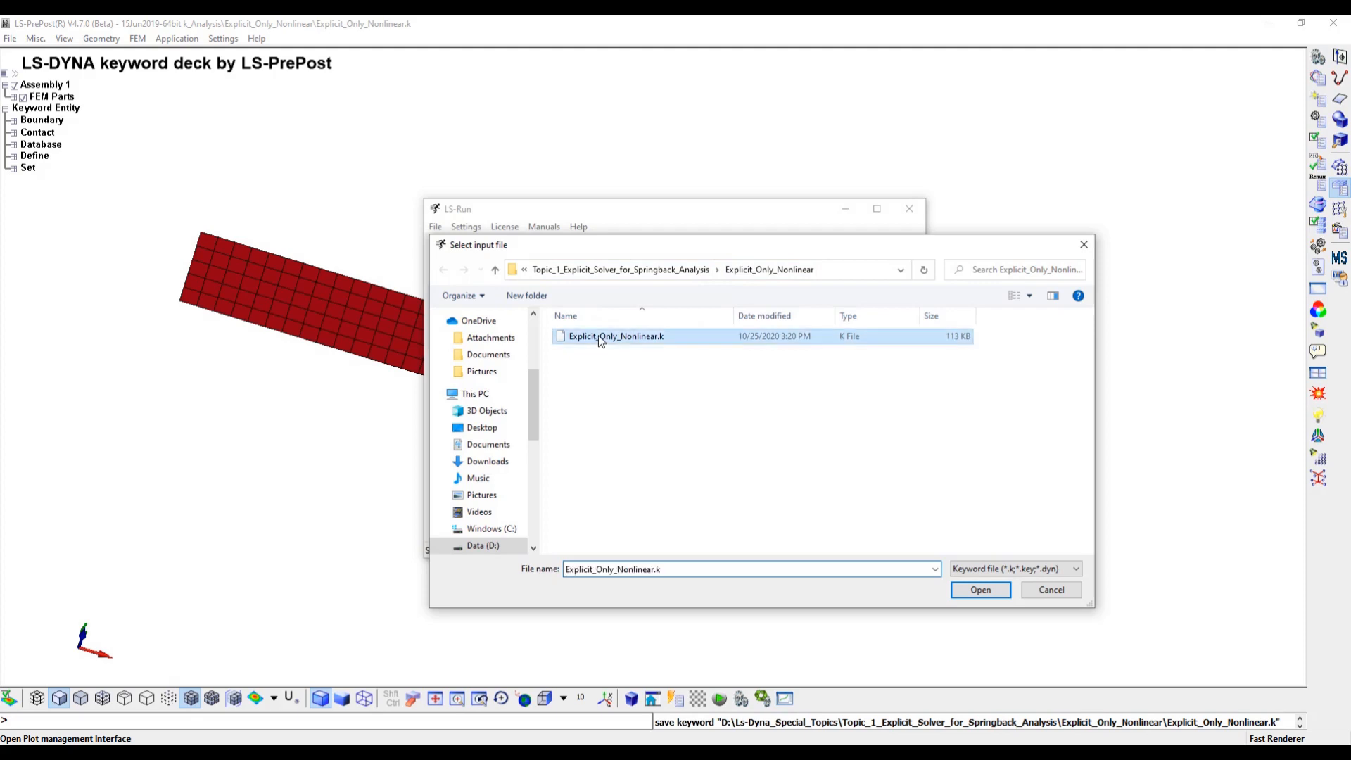
left_click(981, 590)
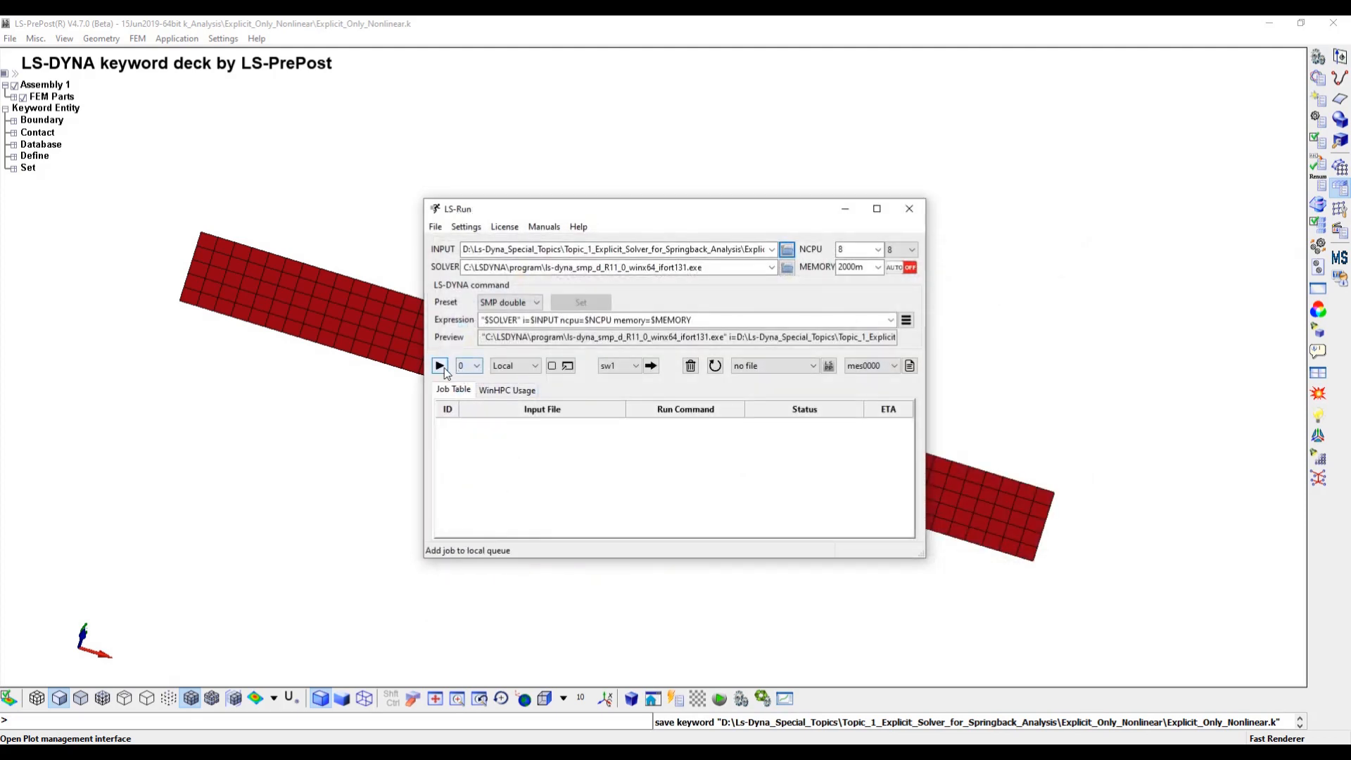
left_click(440, 366)
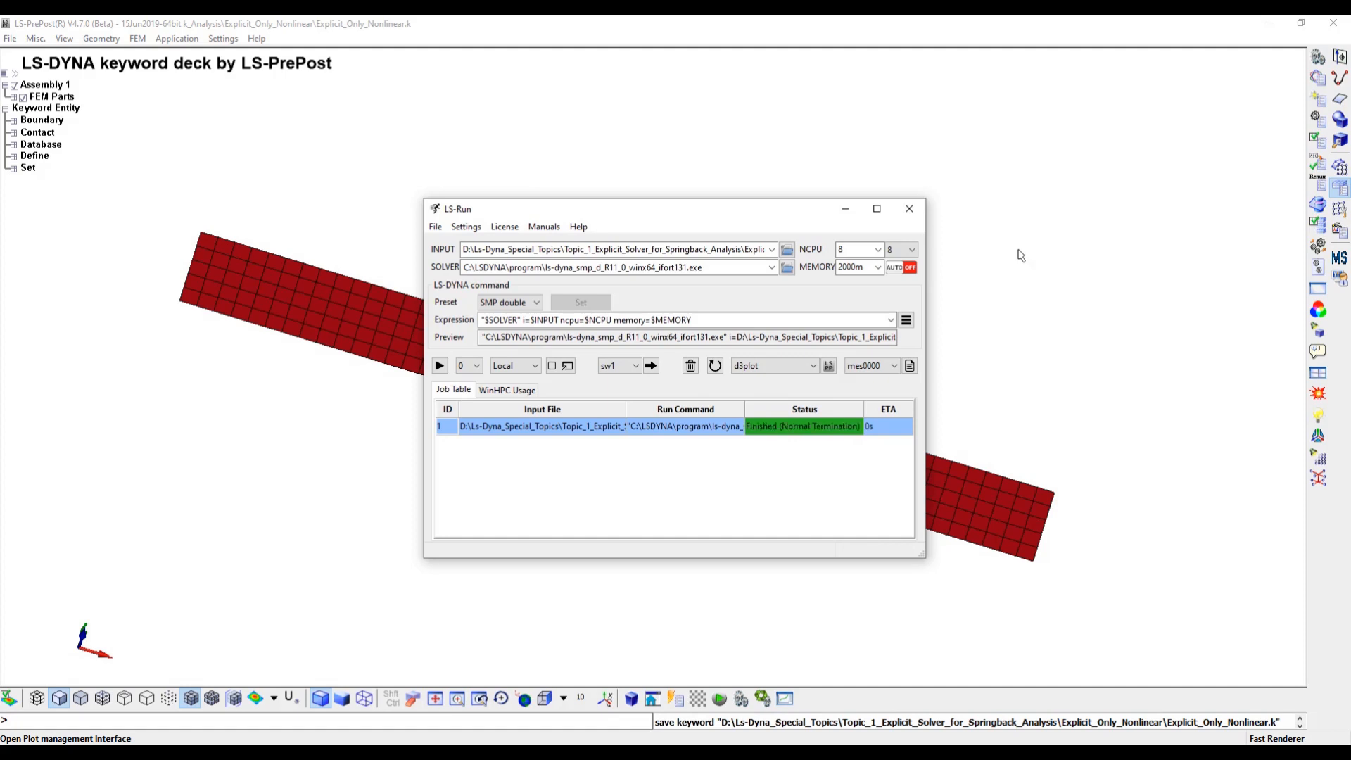
left_click(691, 366)
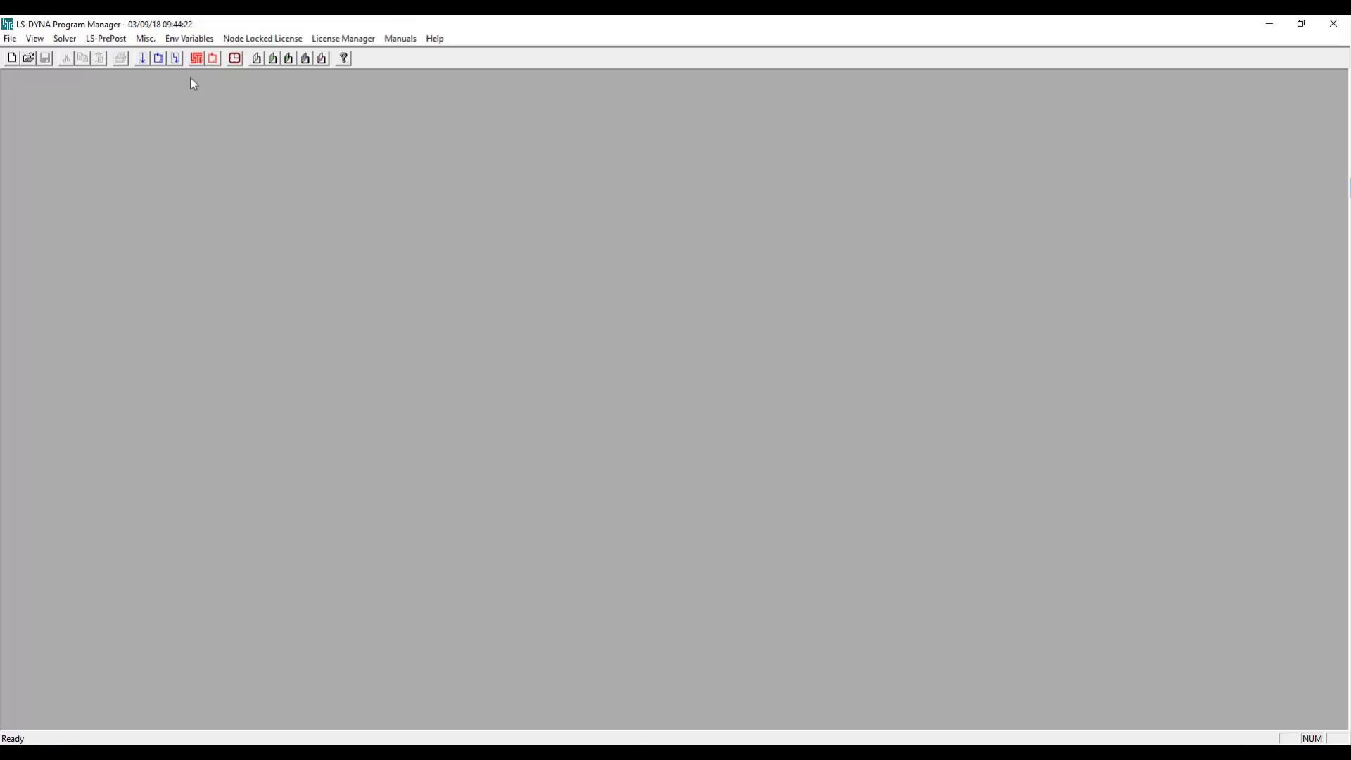
Start a second LS-PrePost session from LS-DYNA Program Manager and load the d3plot results from the Explicit_Only_Nonlinear folder.
left_click(106, 38)
left_click(128, 58)
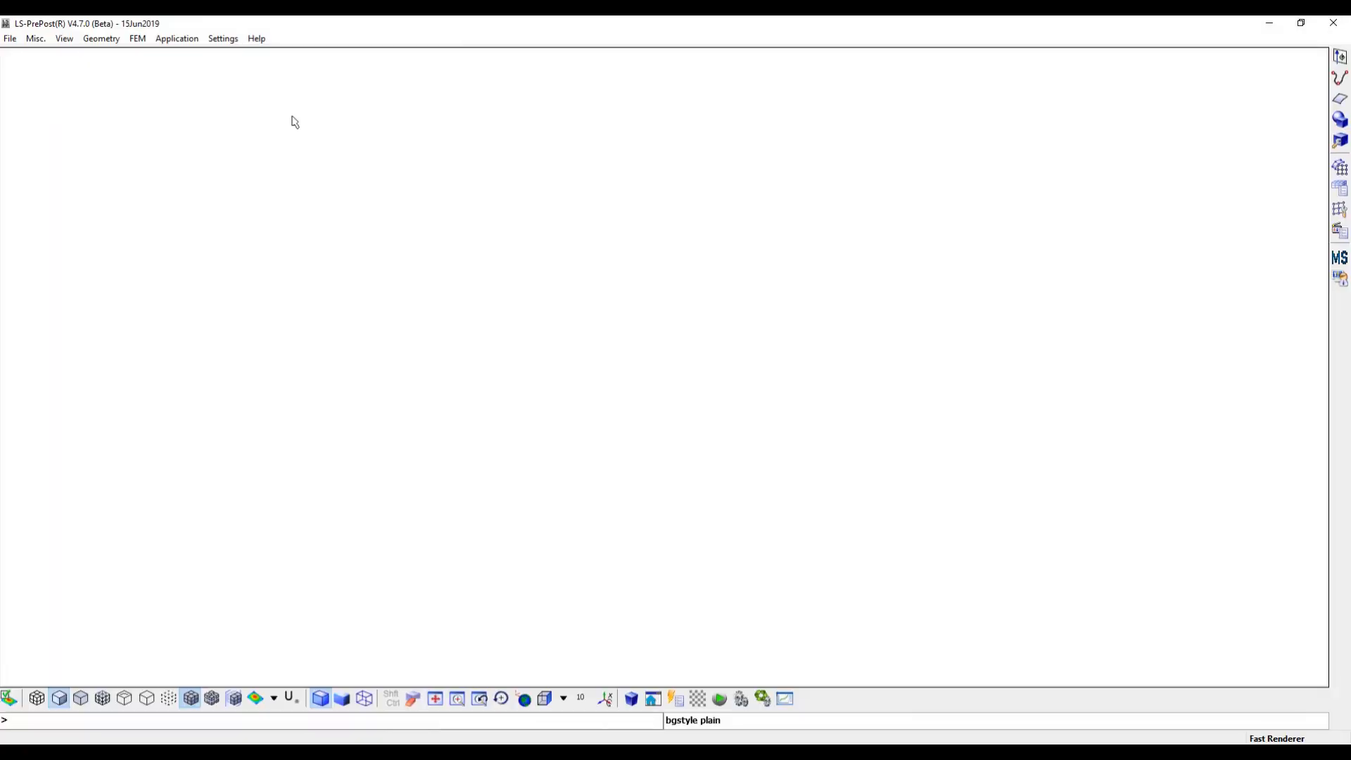
left_click(10, 39)
mouse_move(28, 68)
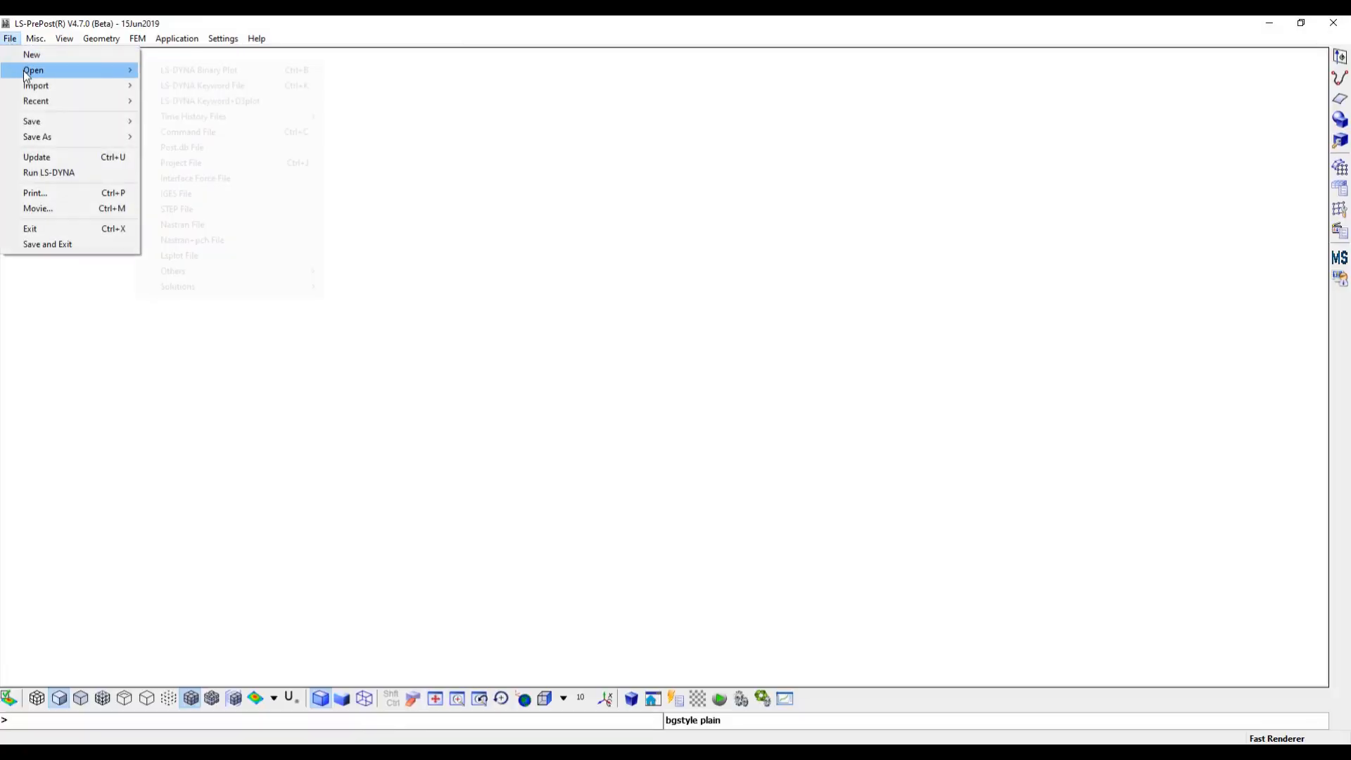
left_click(207, 71)
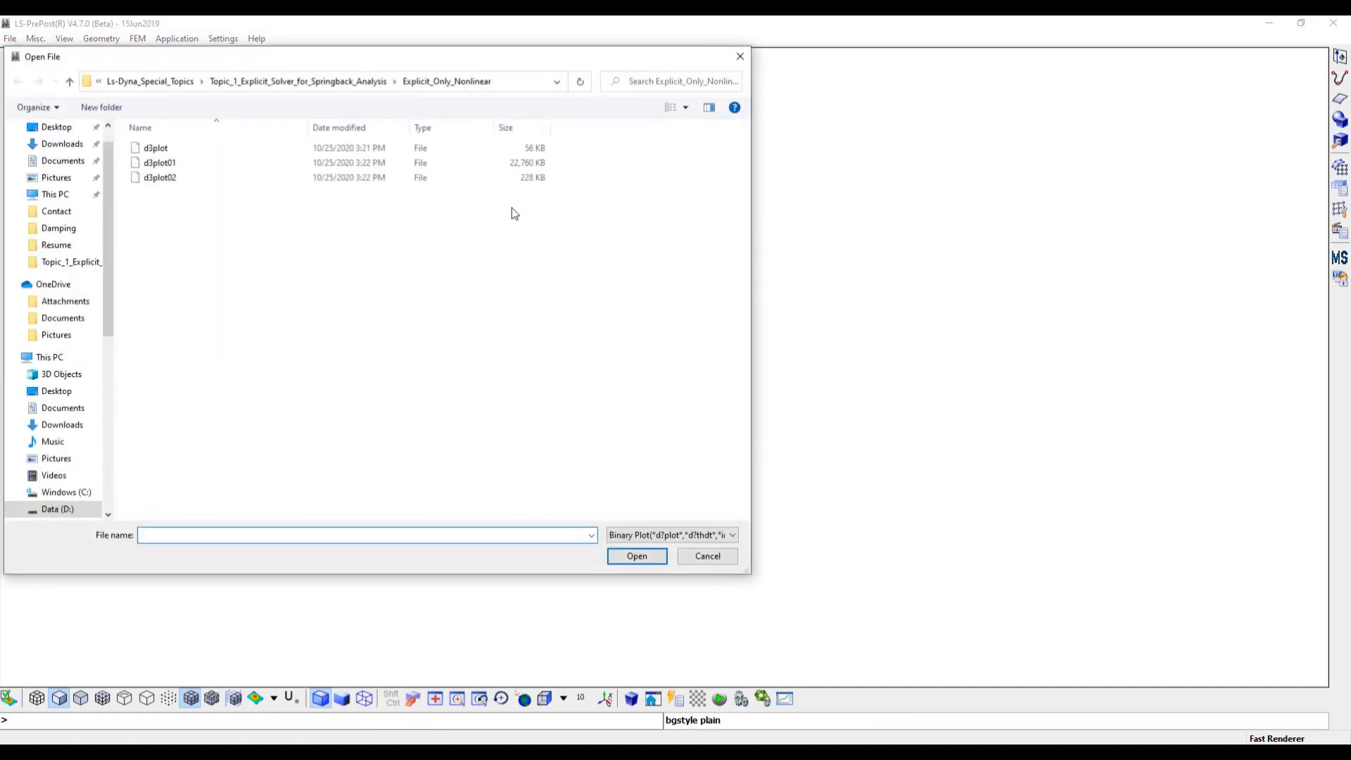
left_click(156, 148)
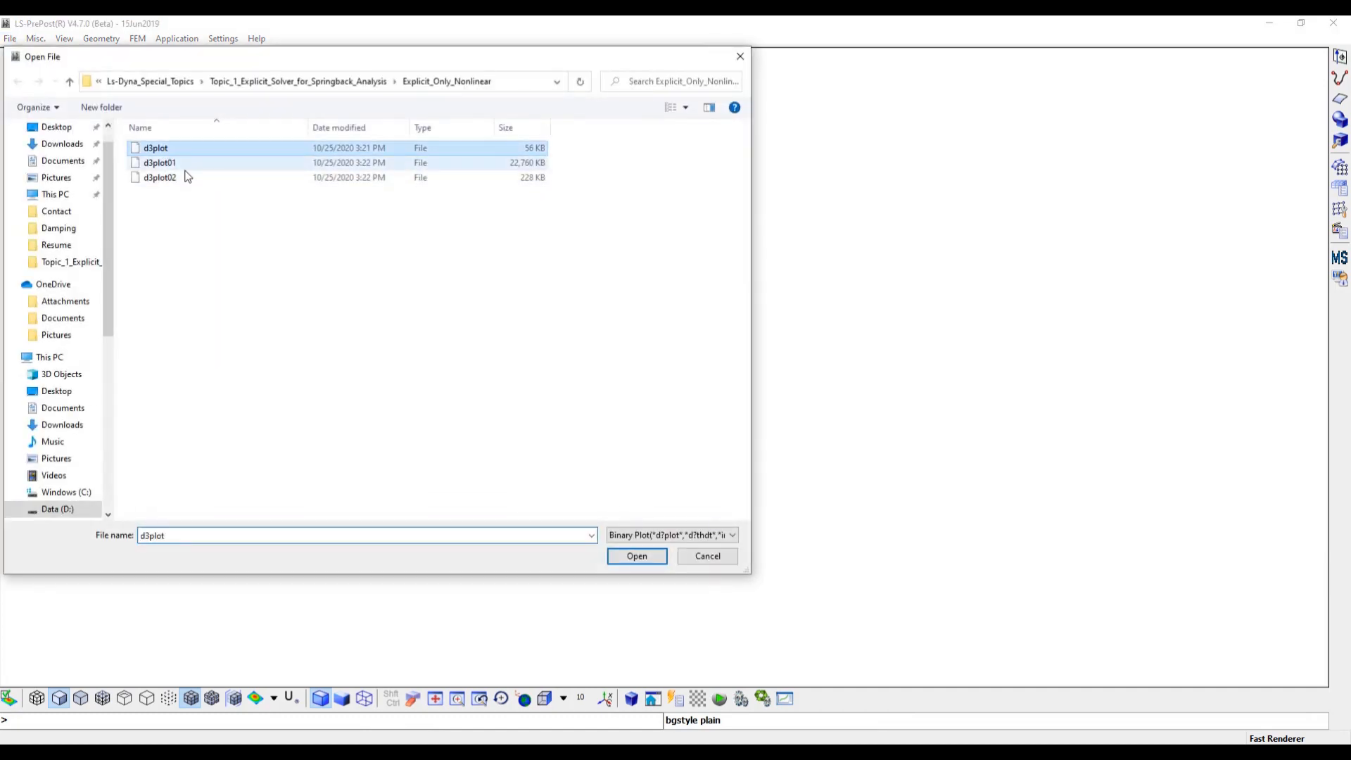
left_click(644, 556)
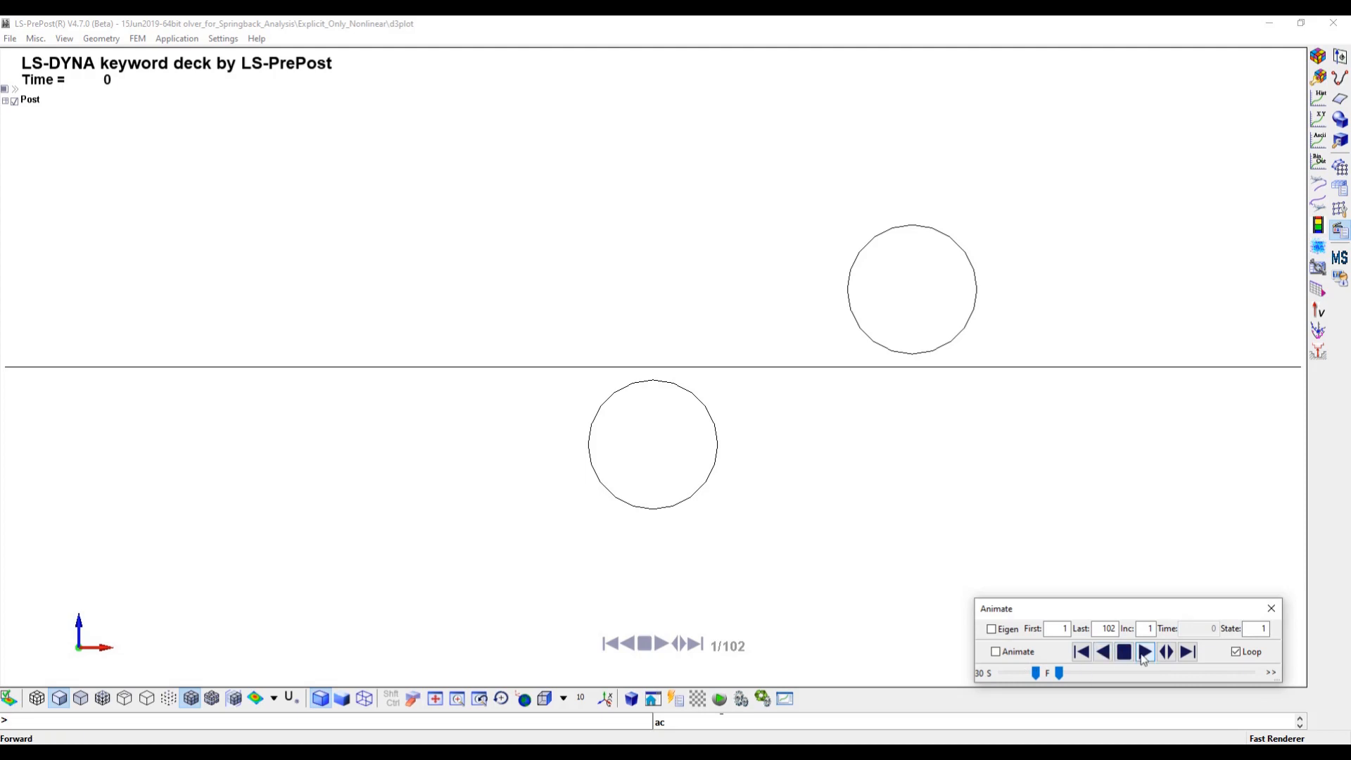
Play the animation of the beam bending around the cylinder, keeping the whole beam in view, and stop it.
left_click(1145, 653)
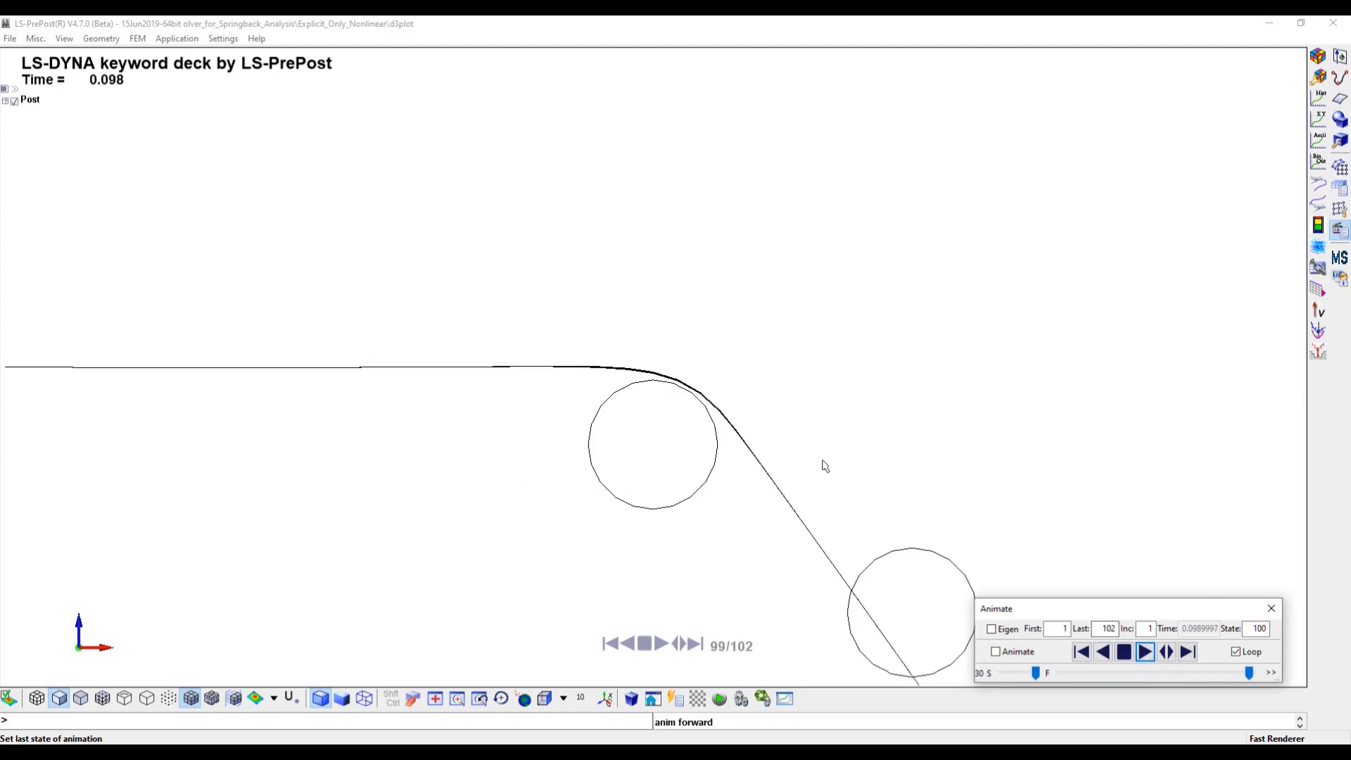
scroll(821, 463, "down", 4)
middle_click_drag(821, 462, 706, 251, "shift")
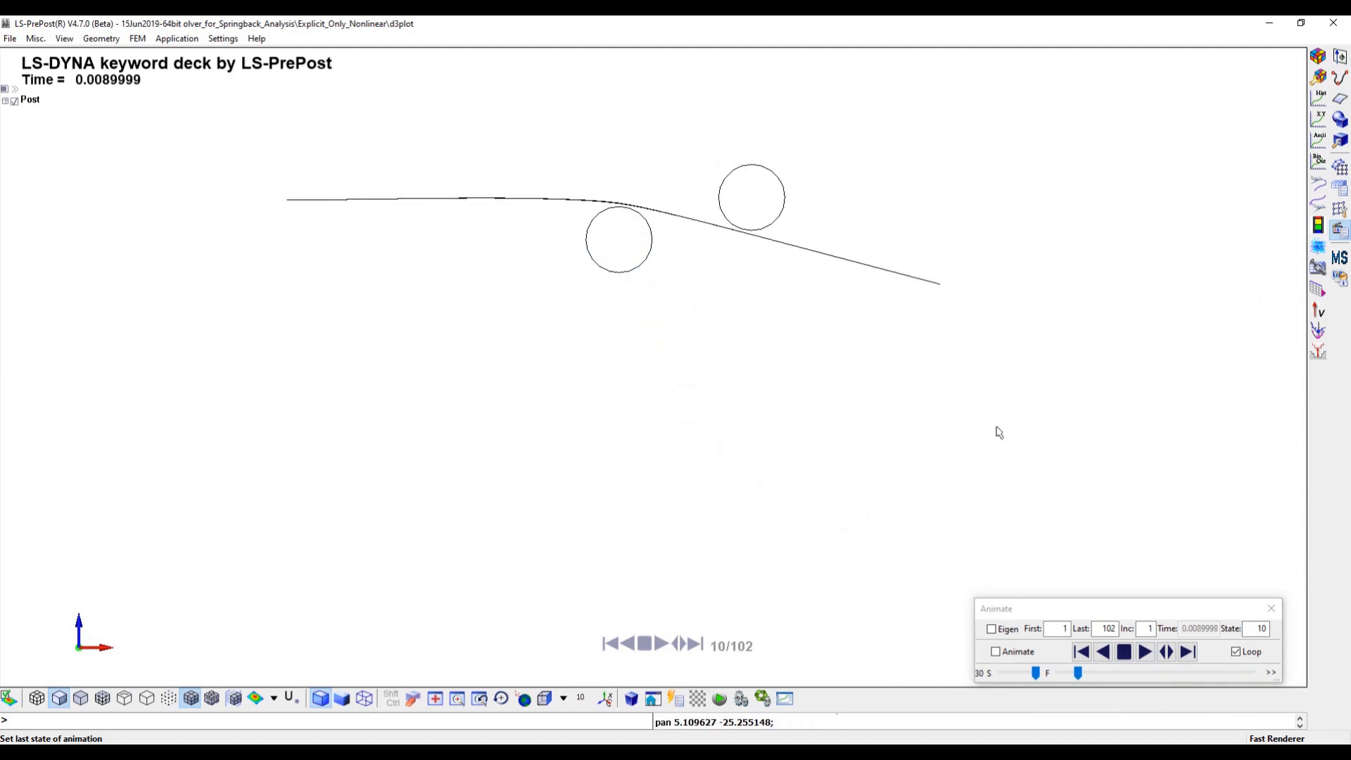
left_click(1126, 653)
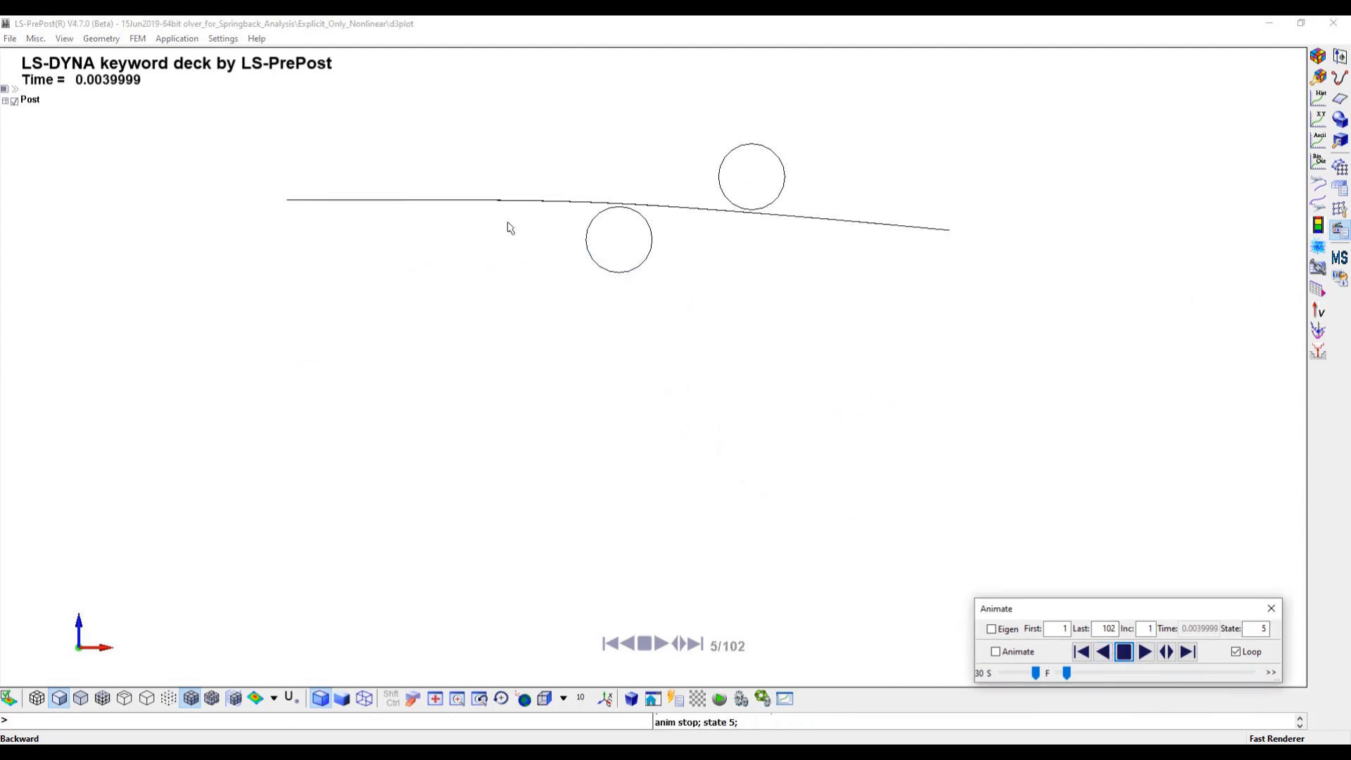
Load the binout file from the Explicit_Only_Nonlinear folder into the Binout interface and select it as the active file.
left_click(137, 38)
mouse_move(168, 120)
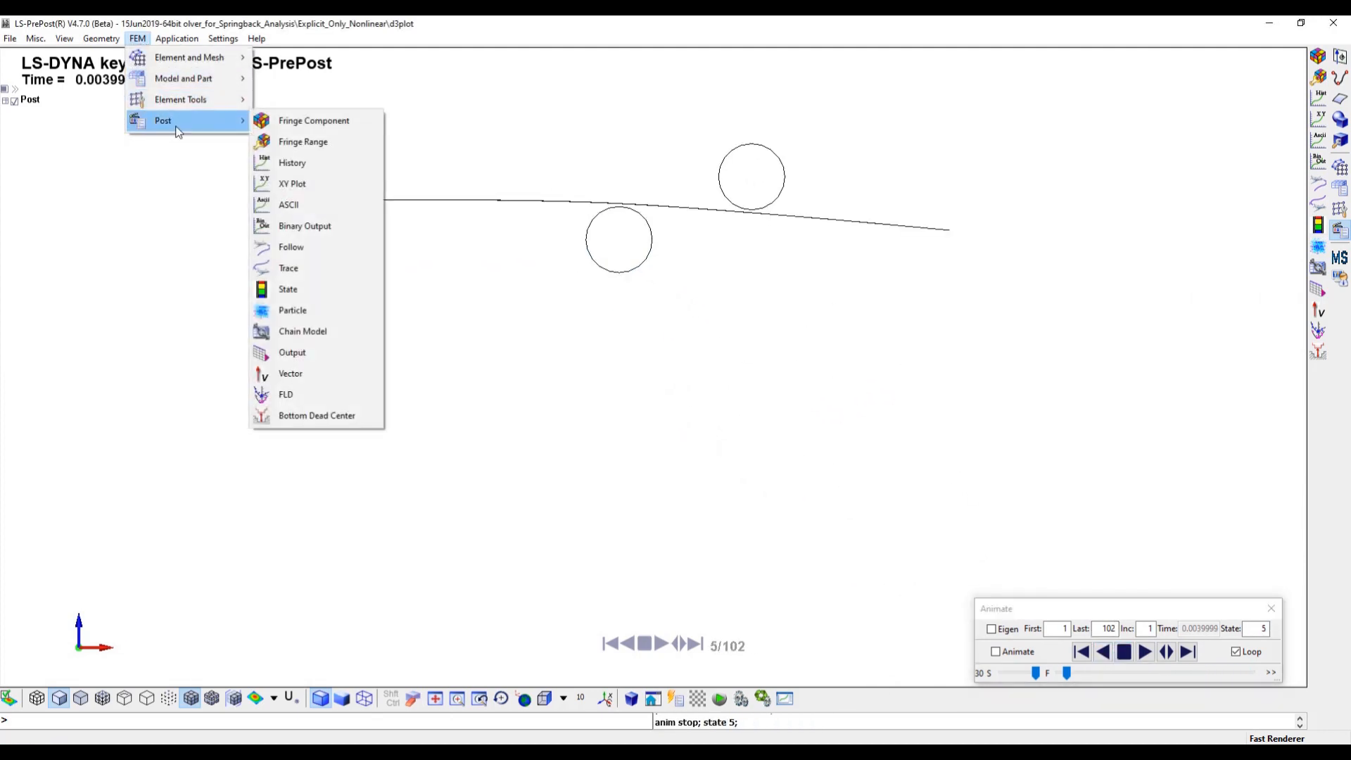
left_click(302, 226)
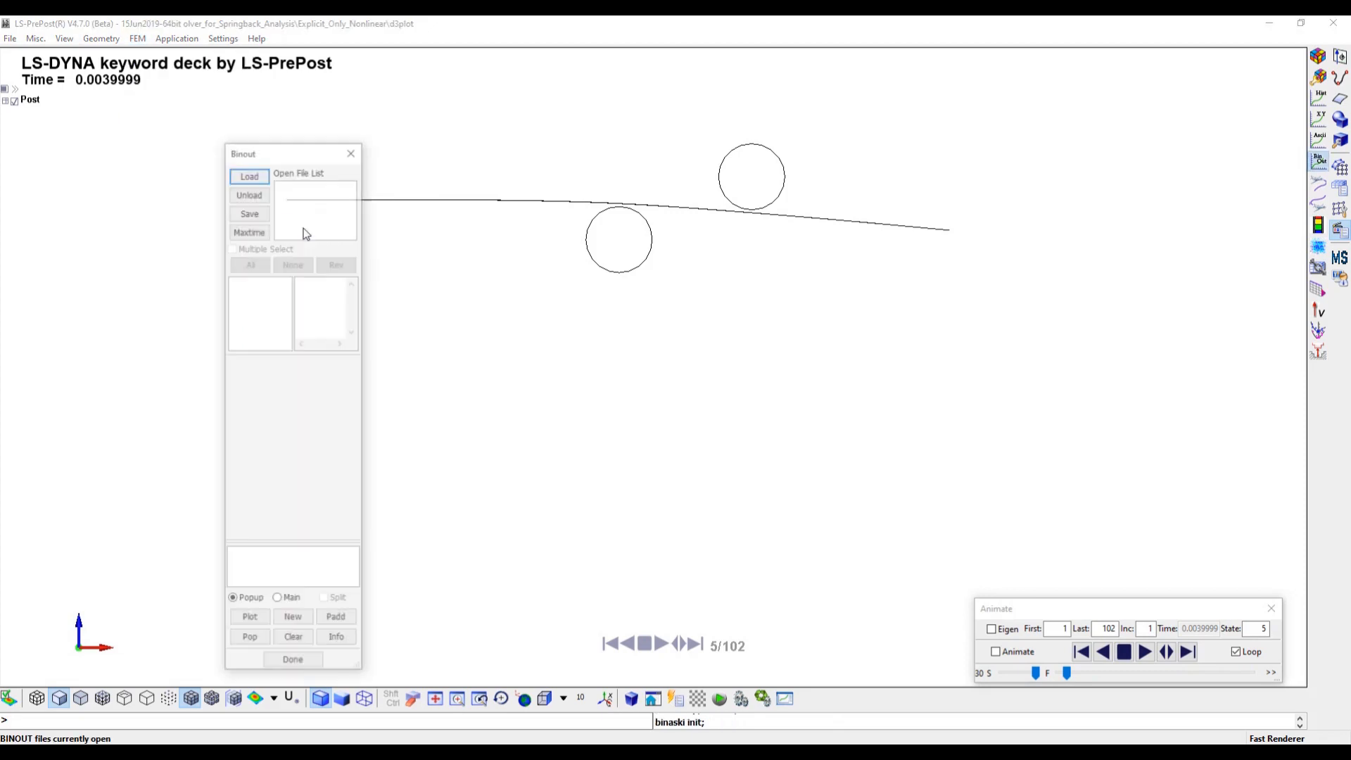
left_click(249, 175)
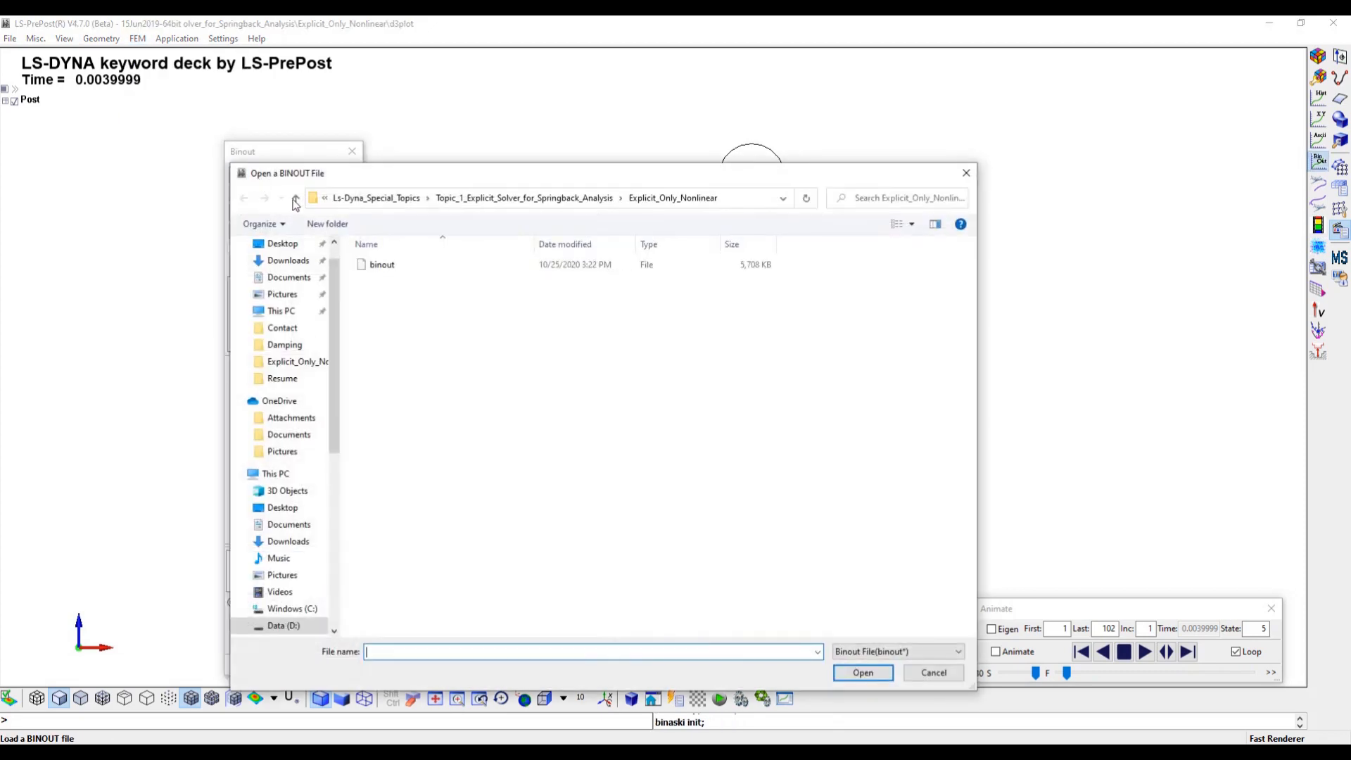
left_click(382, 266)
left_click(863, 673)
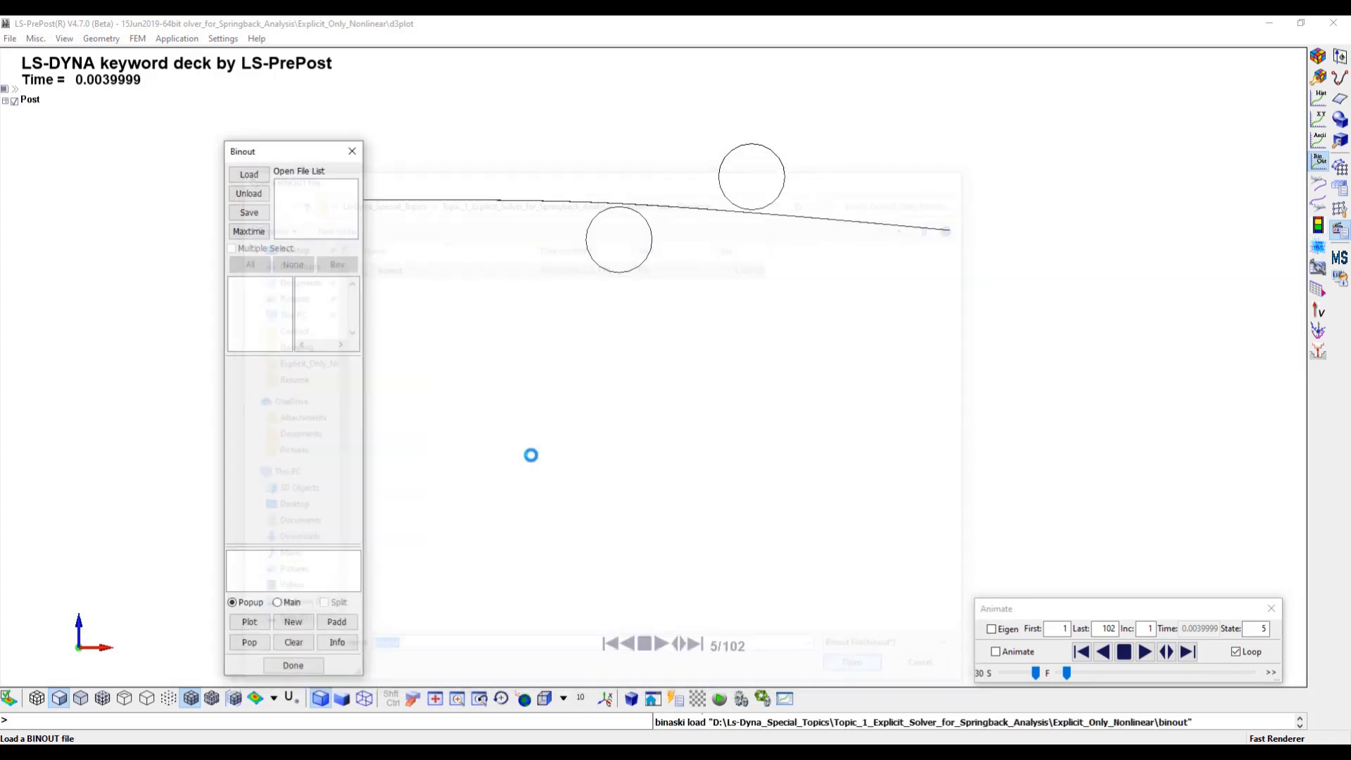
left_click(315, 185)
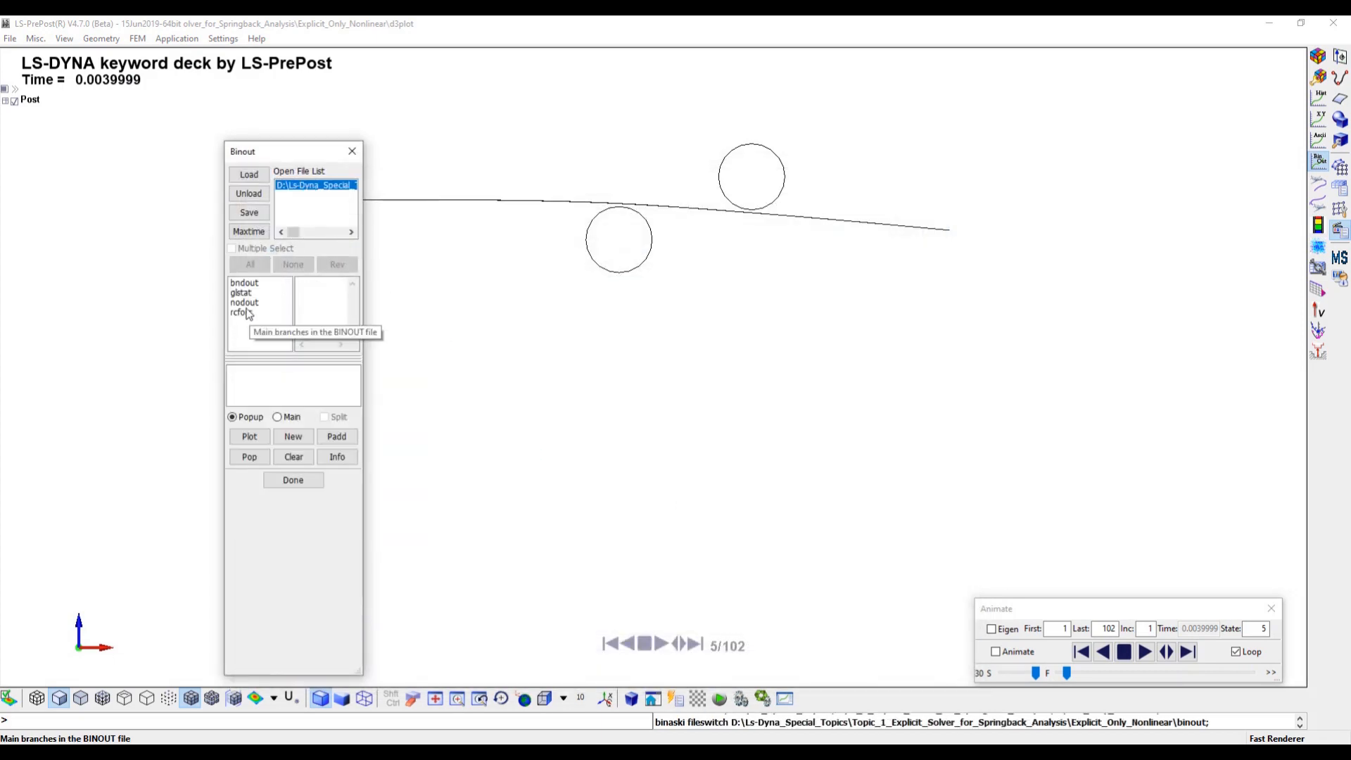
Plot the resultant displacement of node 303 from the nodout data, examine the curve, and close the plot and Binout interface.
left_click(245, 302)
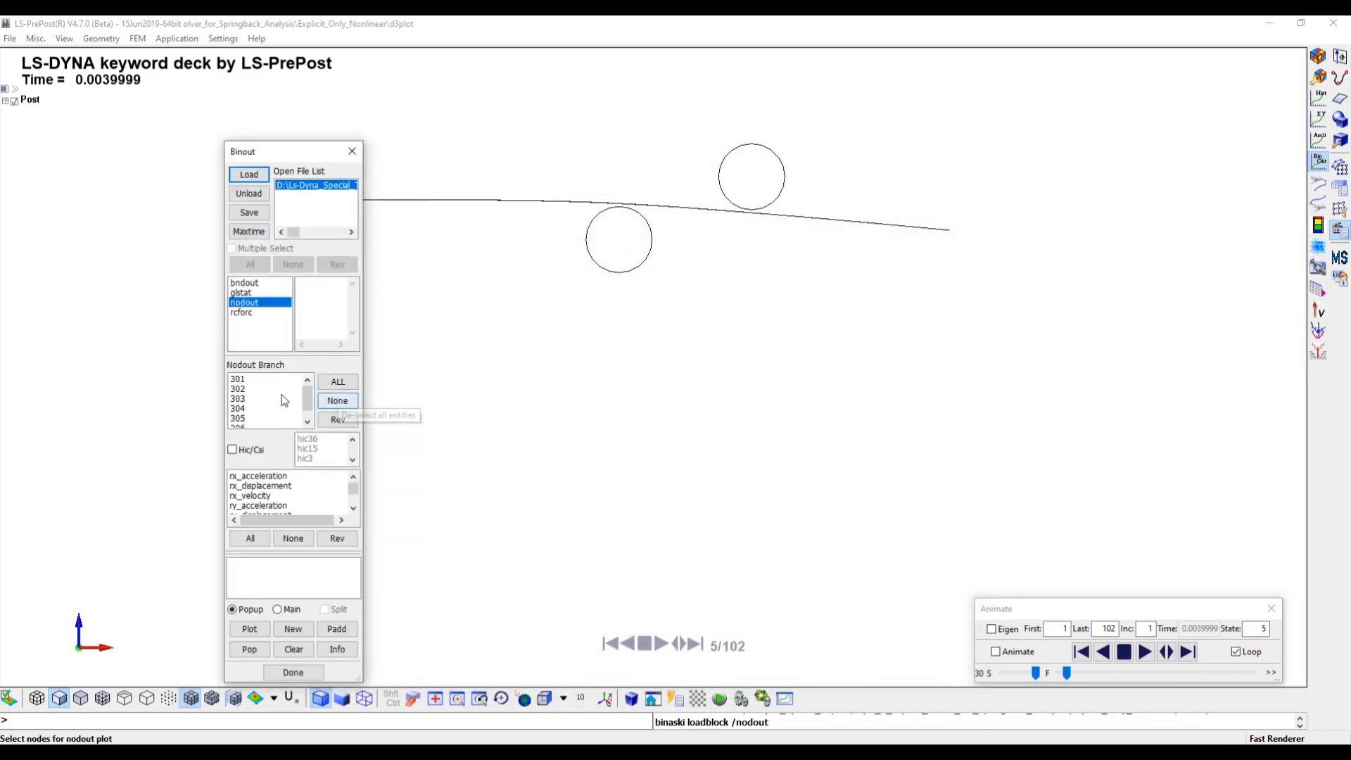
left_click(265, 398)
scroll(345, 494, "down", 3)
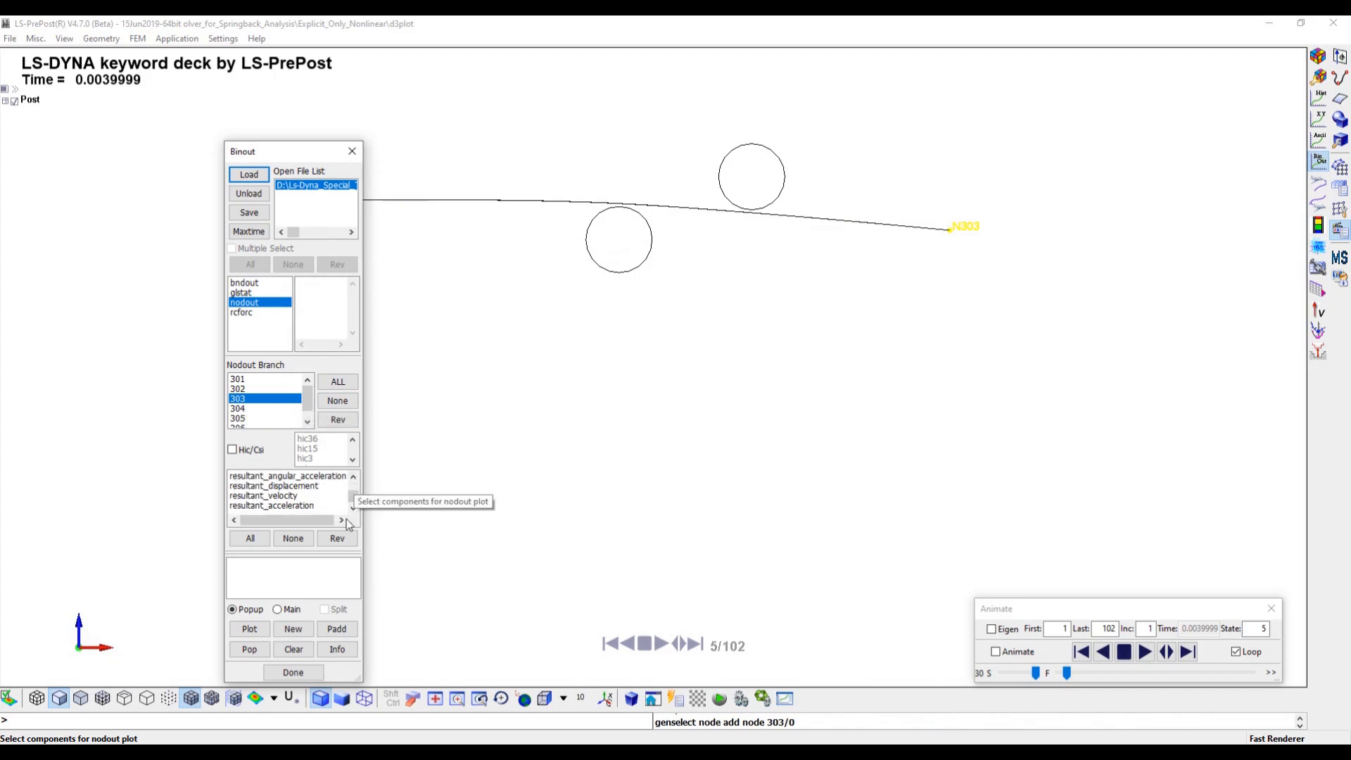
left_click(288, 487)
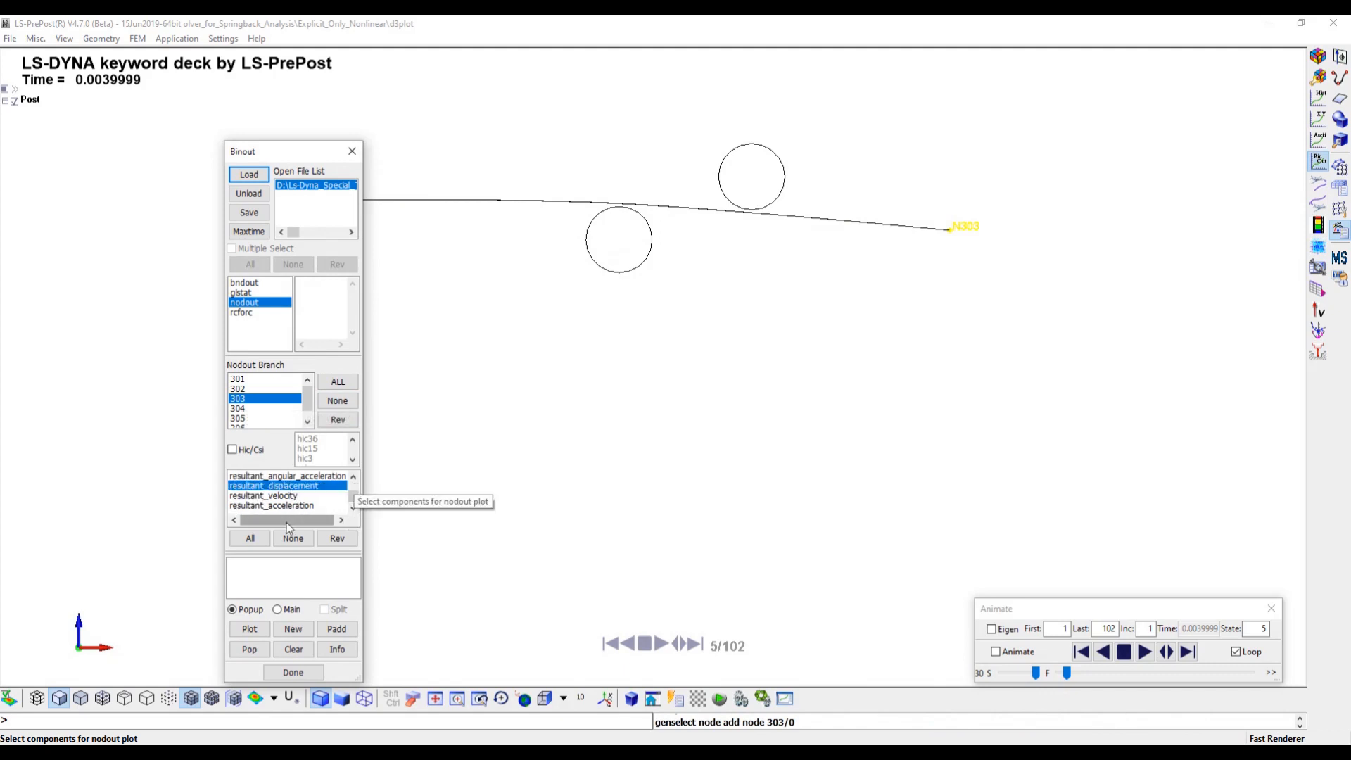
left_click(249, 628)
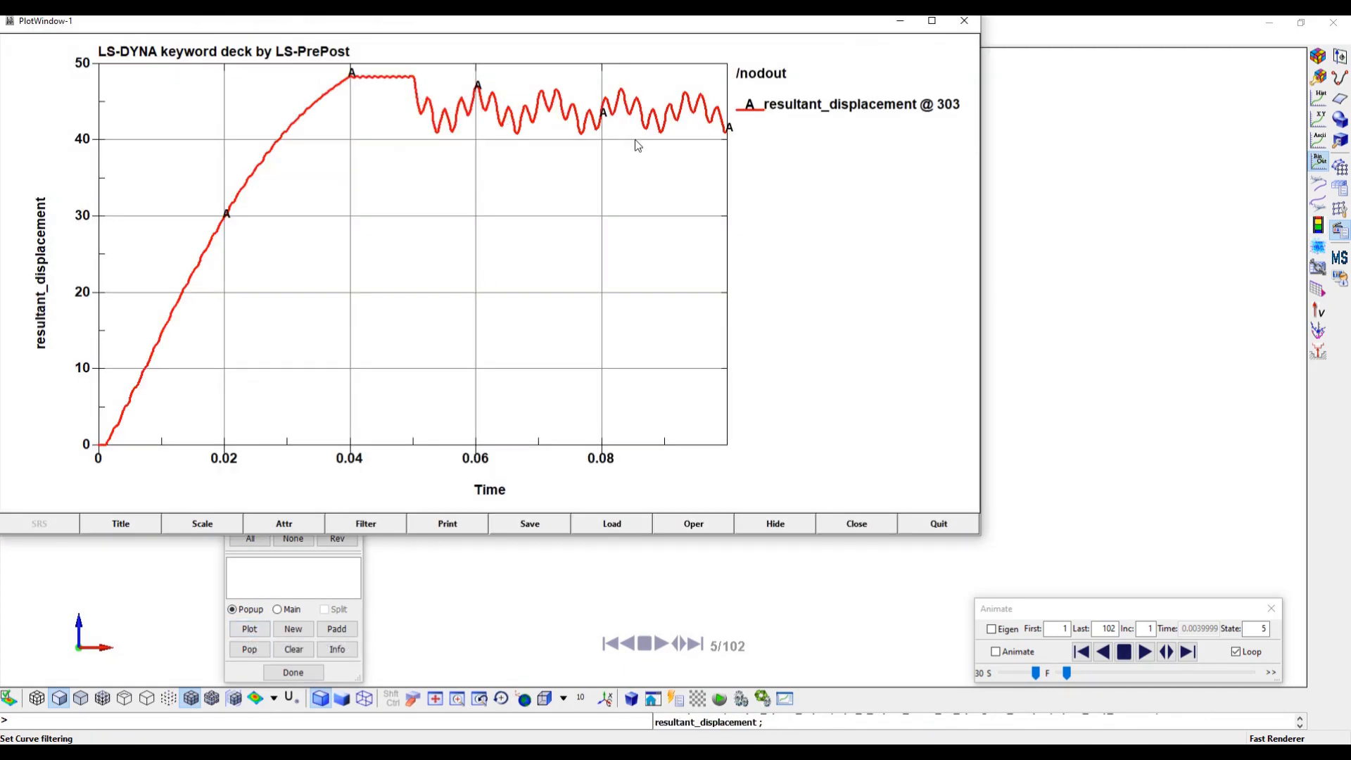
left_click(965, 23)
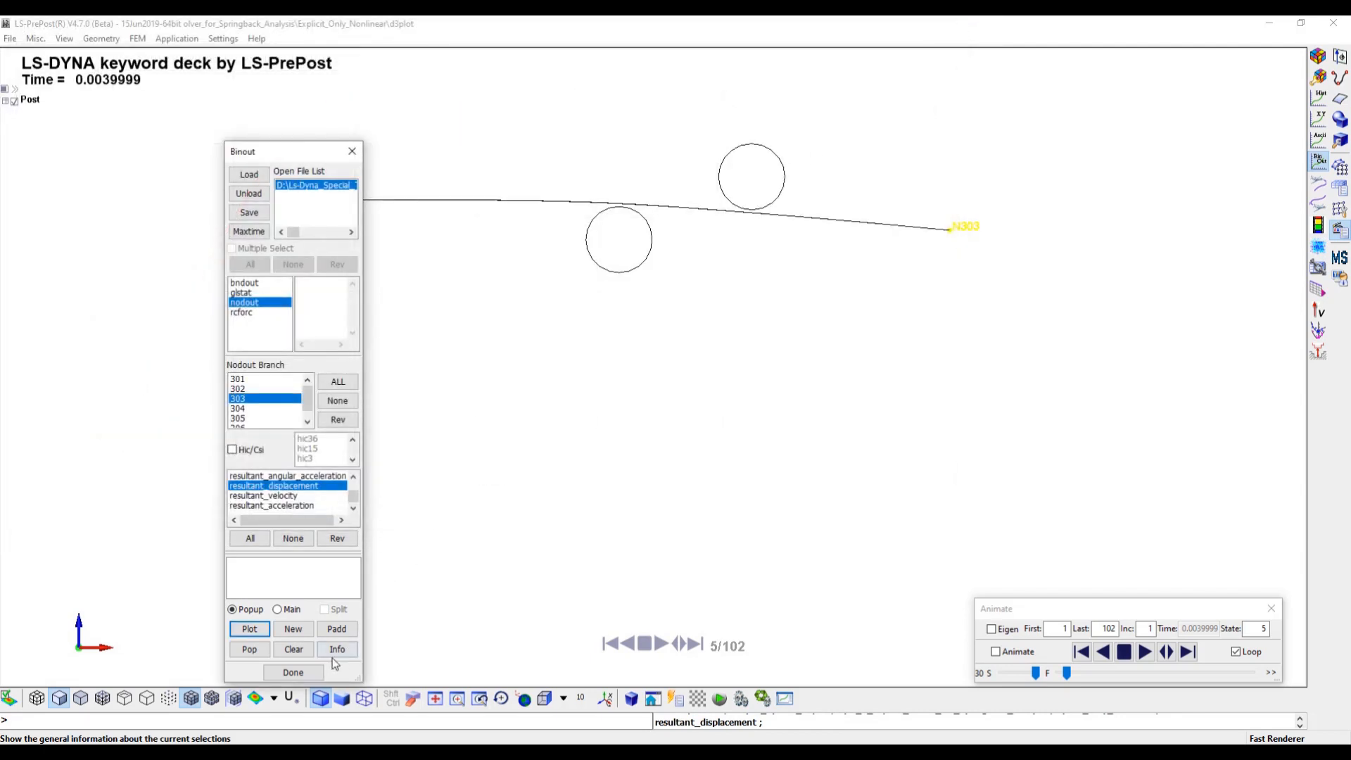
left_click(292, 673)
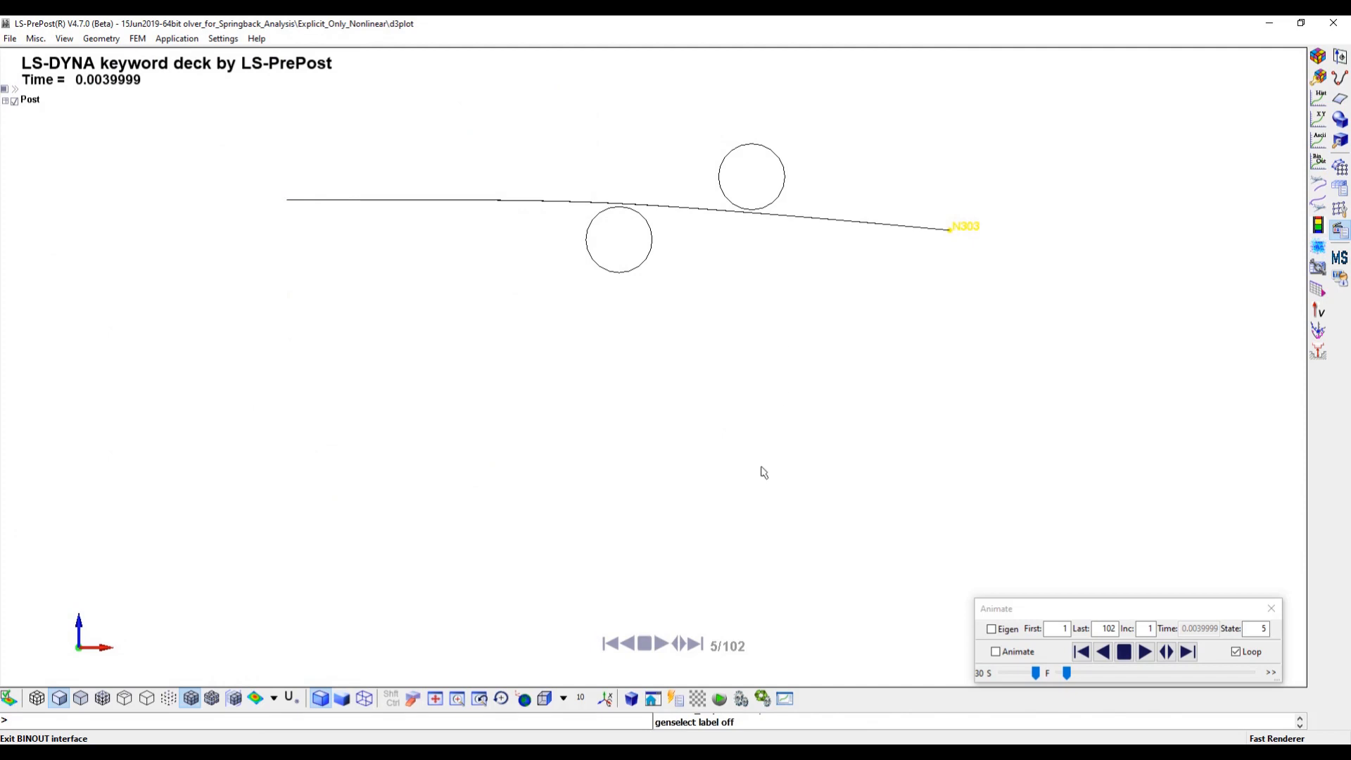
Switch to the LS-PrePost session holding the keyword deck and set the ordinate of Damping_Curve's third point, at 0.051, to 1000.
left_click(688, 675)
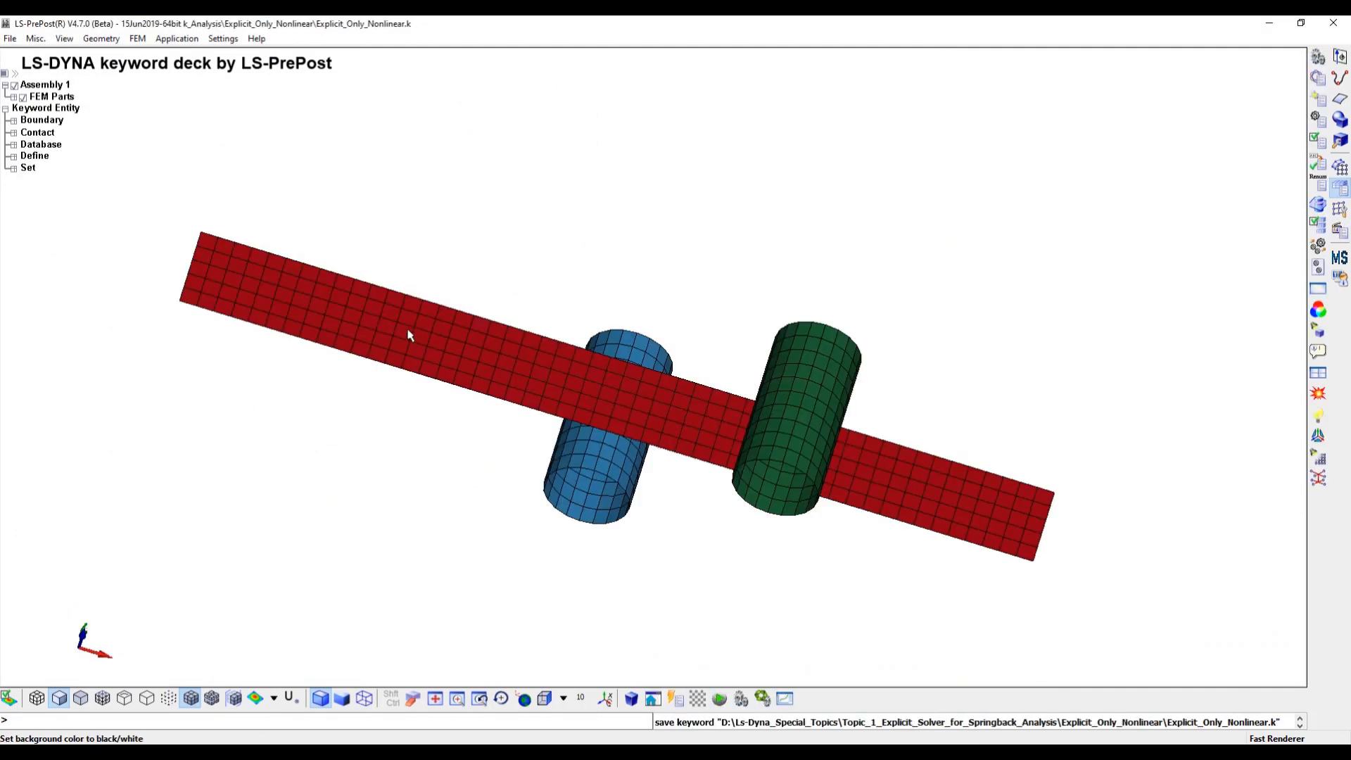
left_click(137, 40)
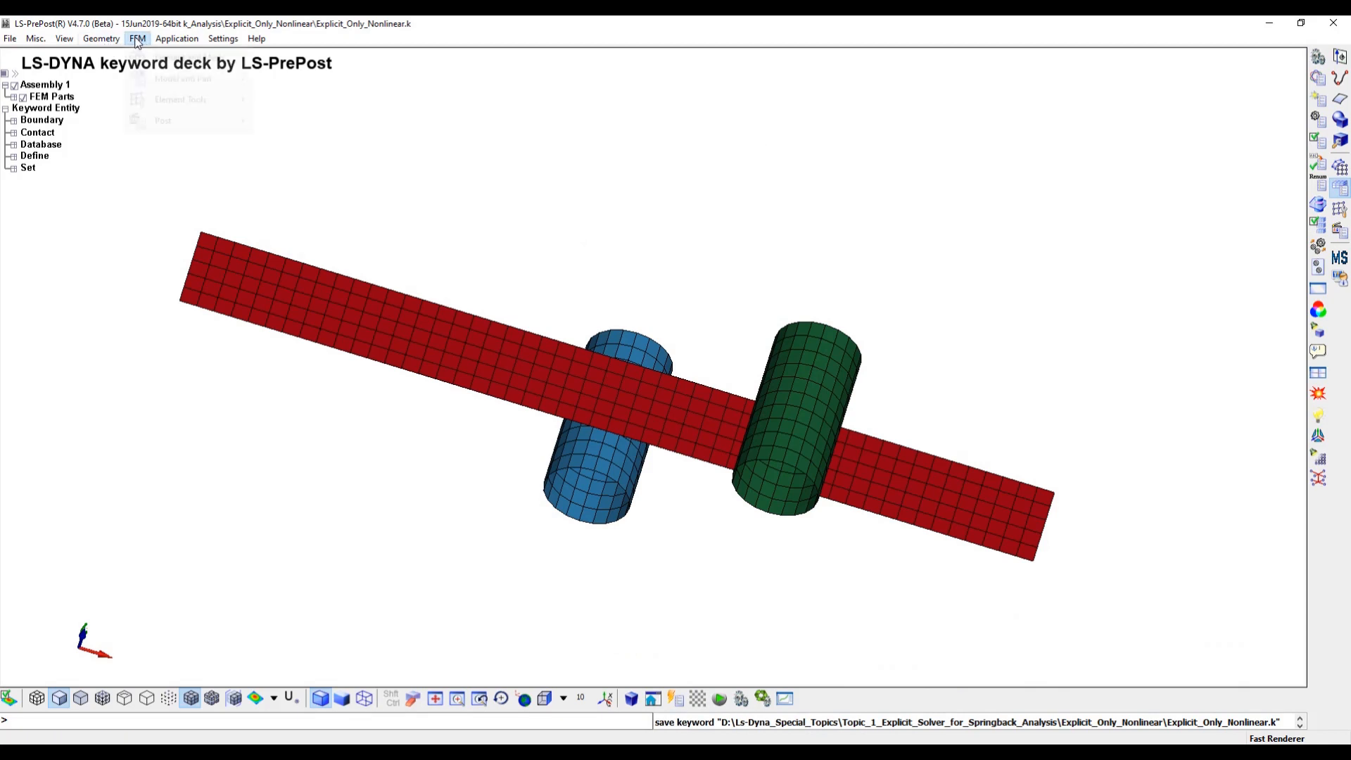
mouse_move(211, 78)
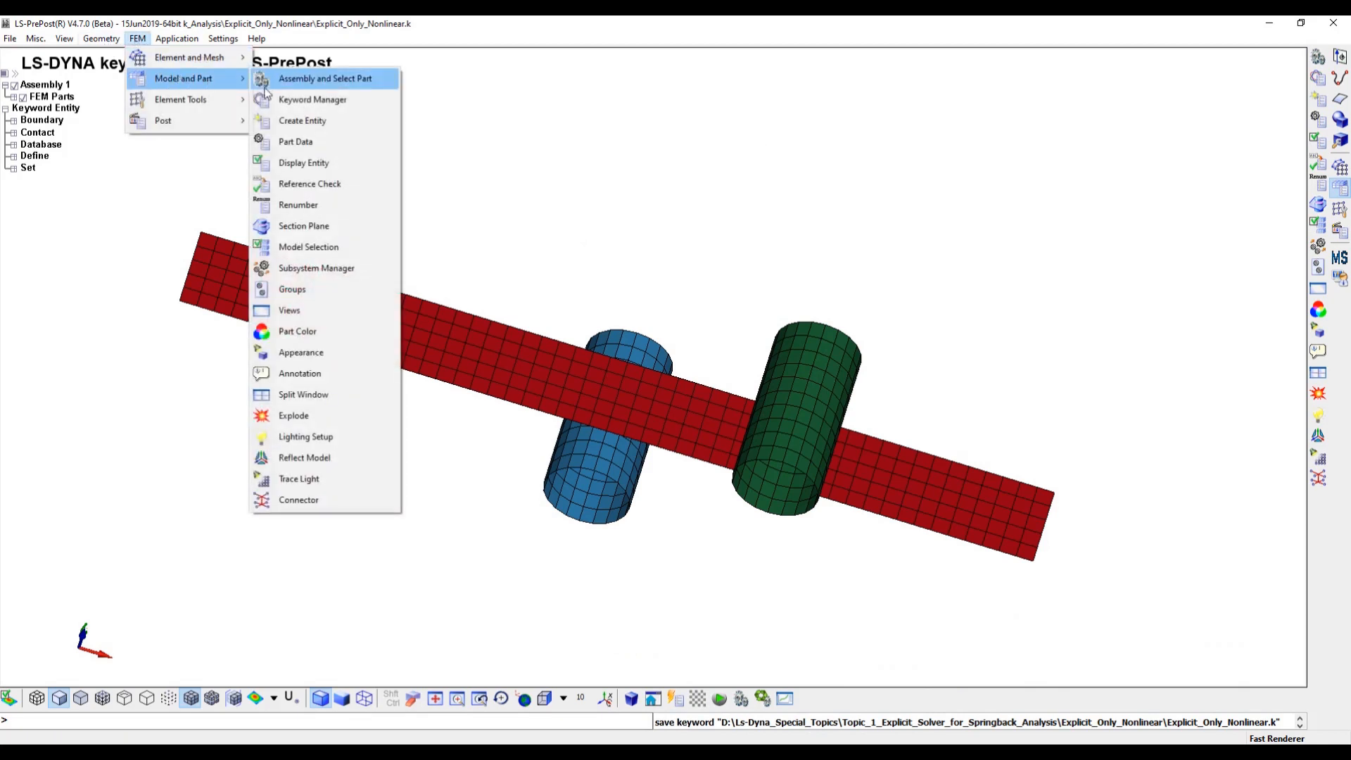
left_click(343, 102)
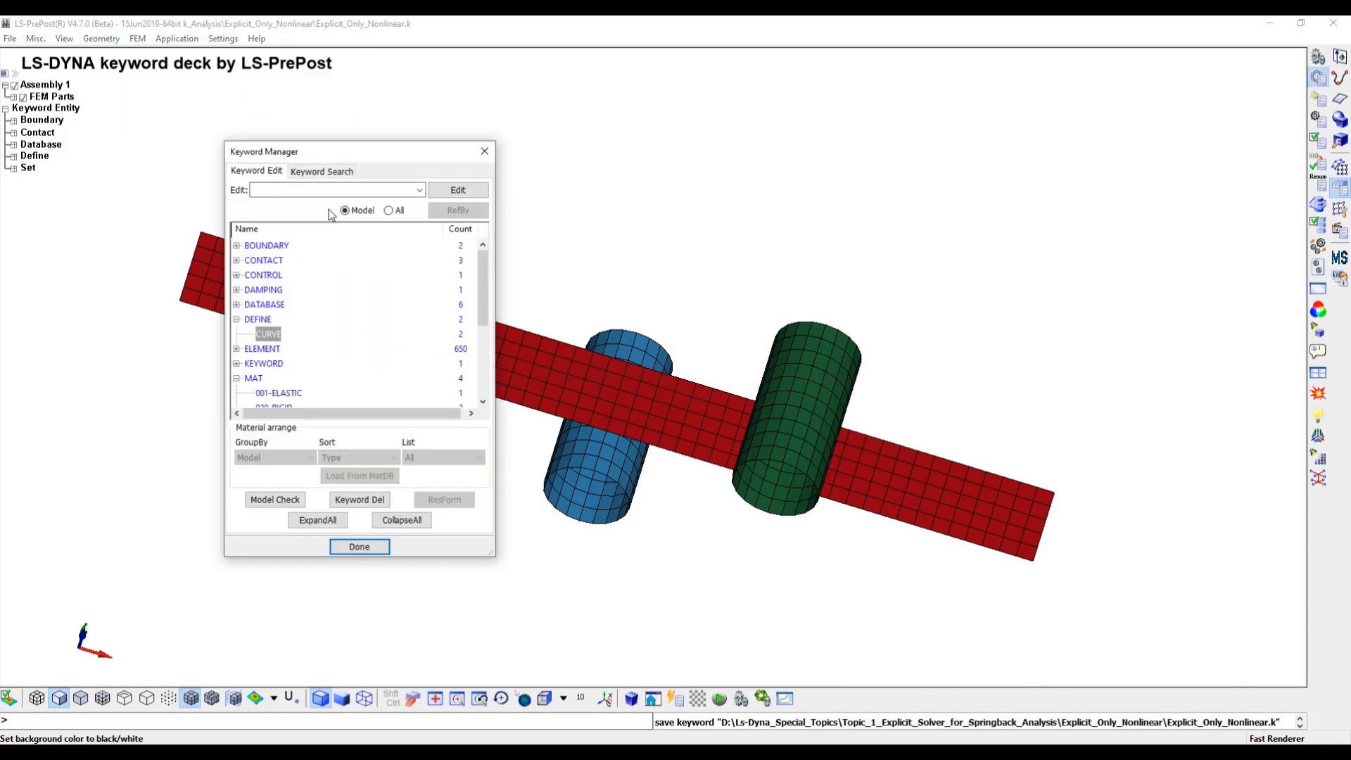
double_click(271, 335)
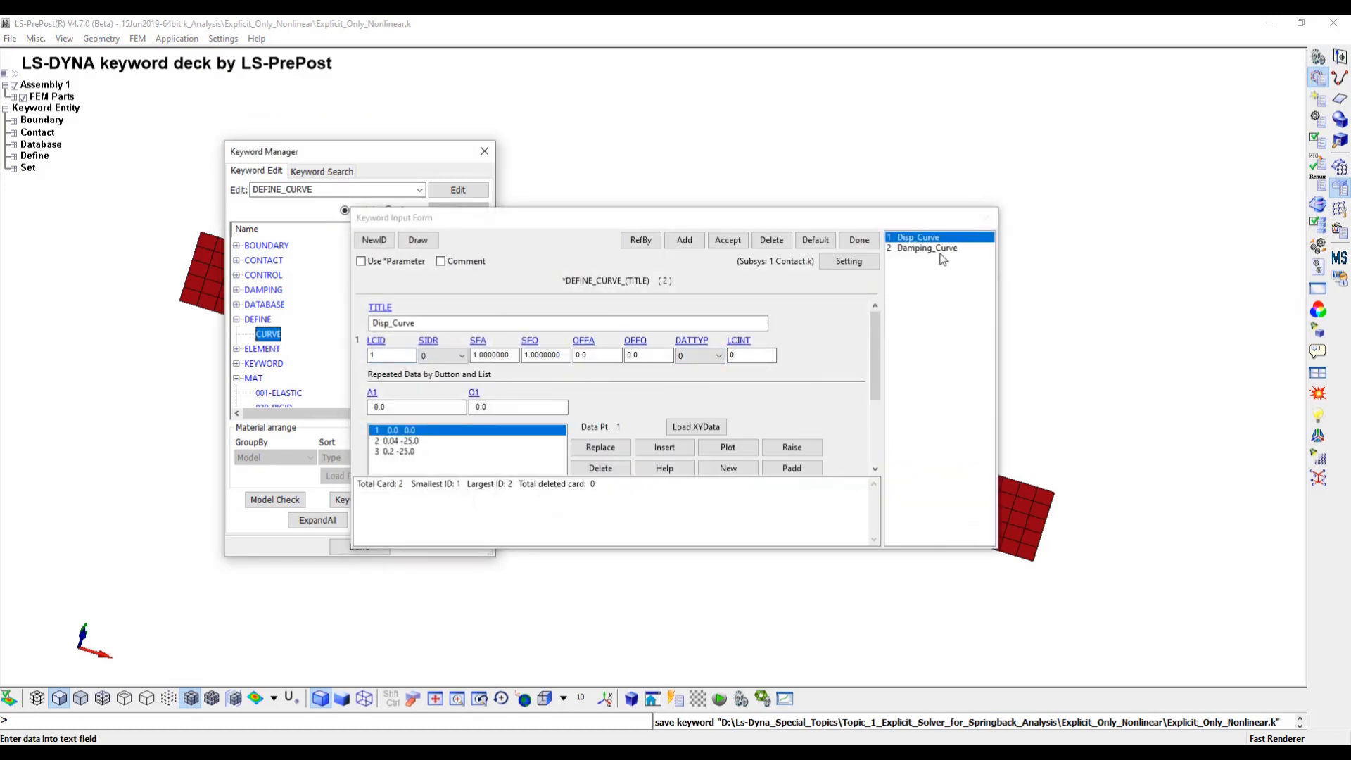
left_click(926, 248)
left_click(416, 451)
scroll(417, 450, "down", 1)
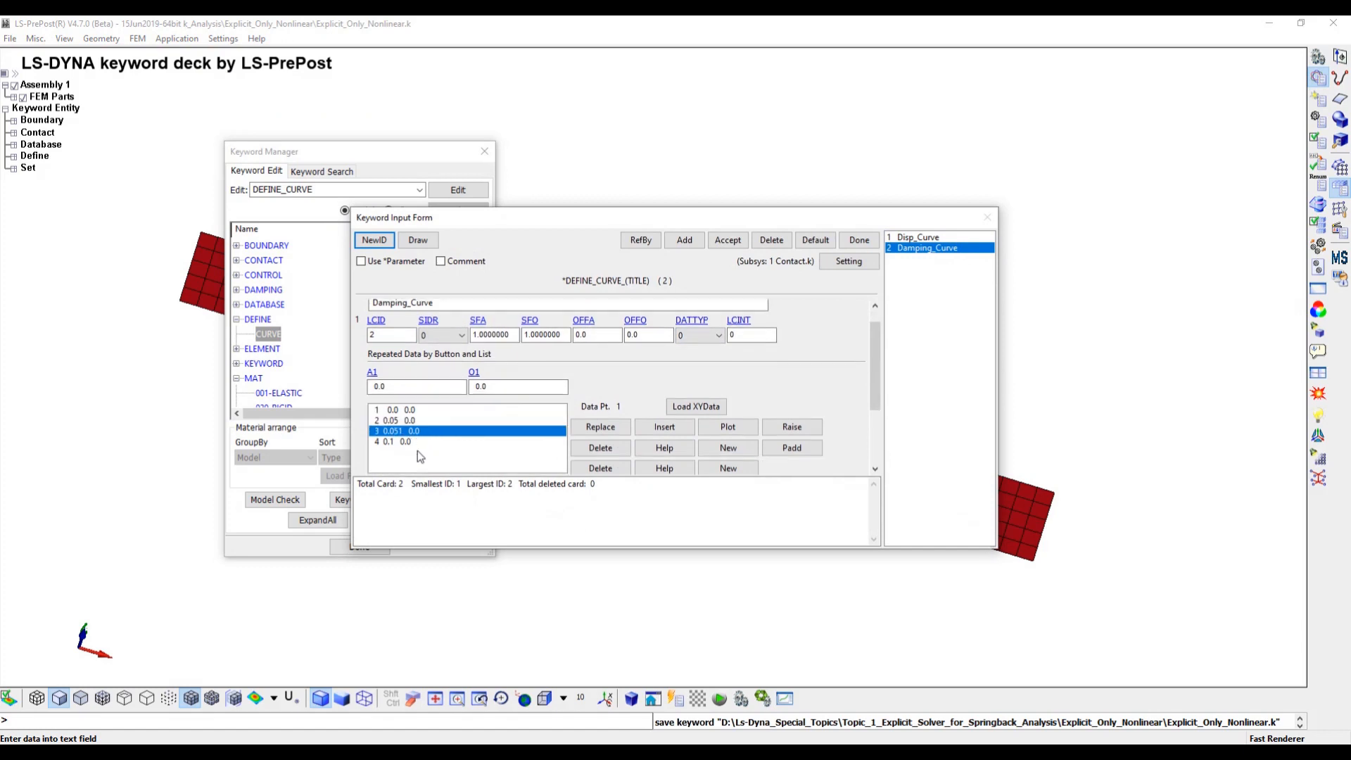
left_click(517, 387)
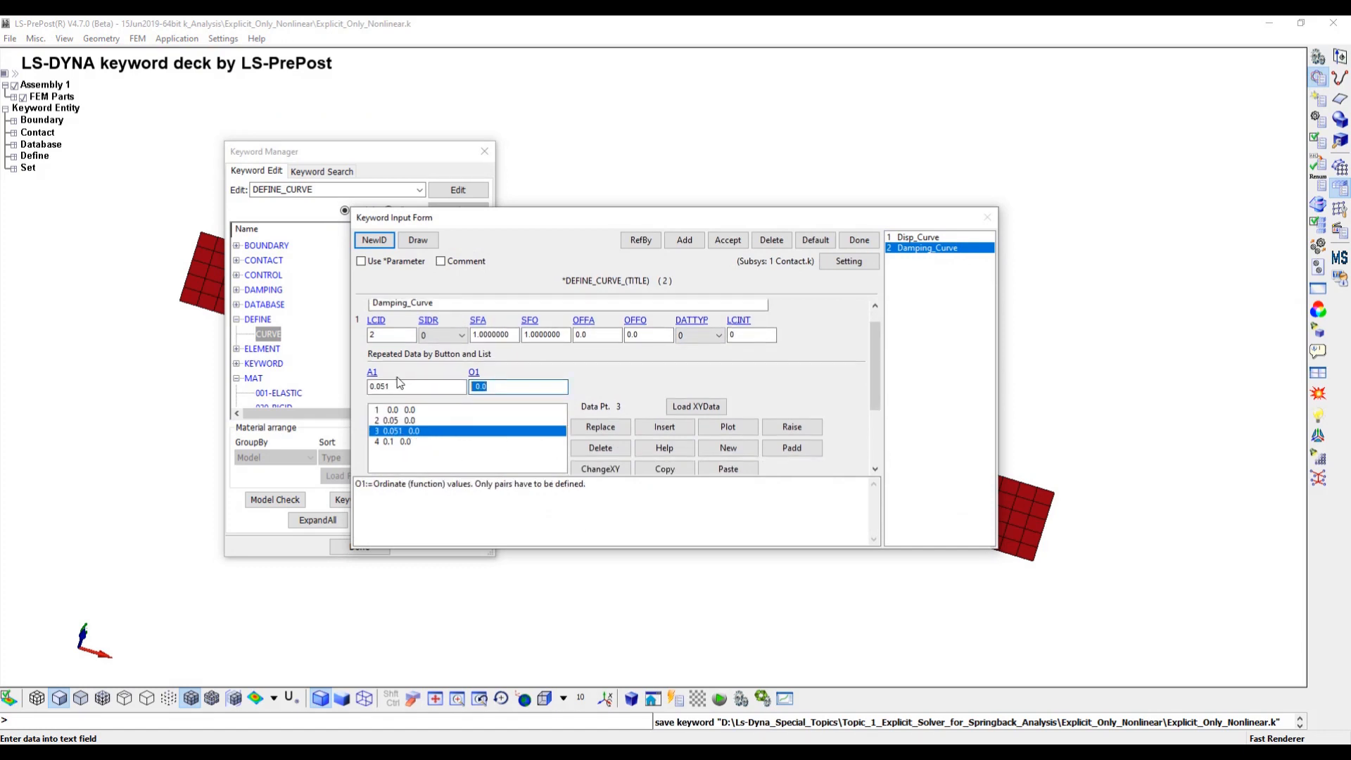
type("1000")
left_click(600, 427)
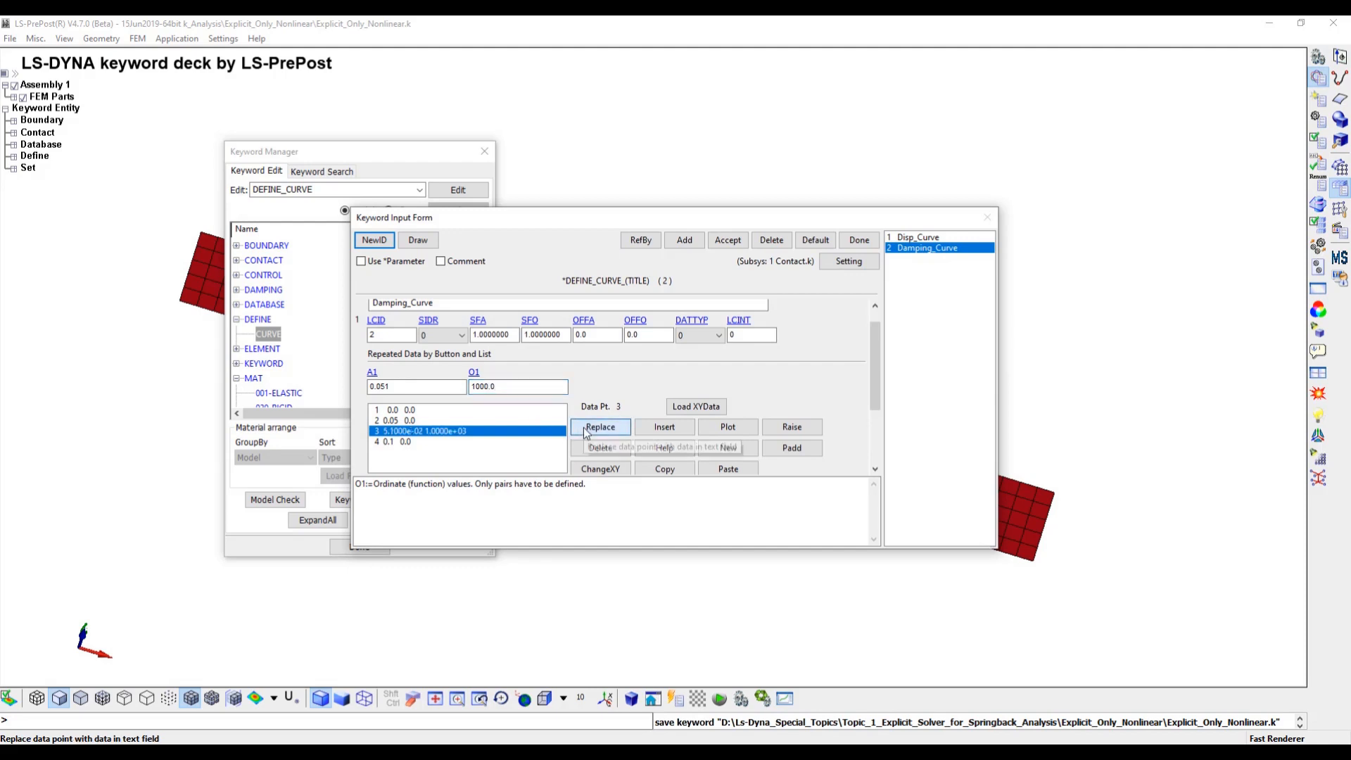
Accept the edited Damping_Curve data and close the keyword input form and the Keyword Manager.
left_click(730, 241)
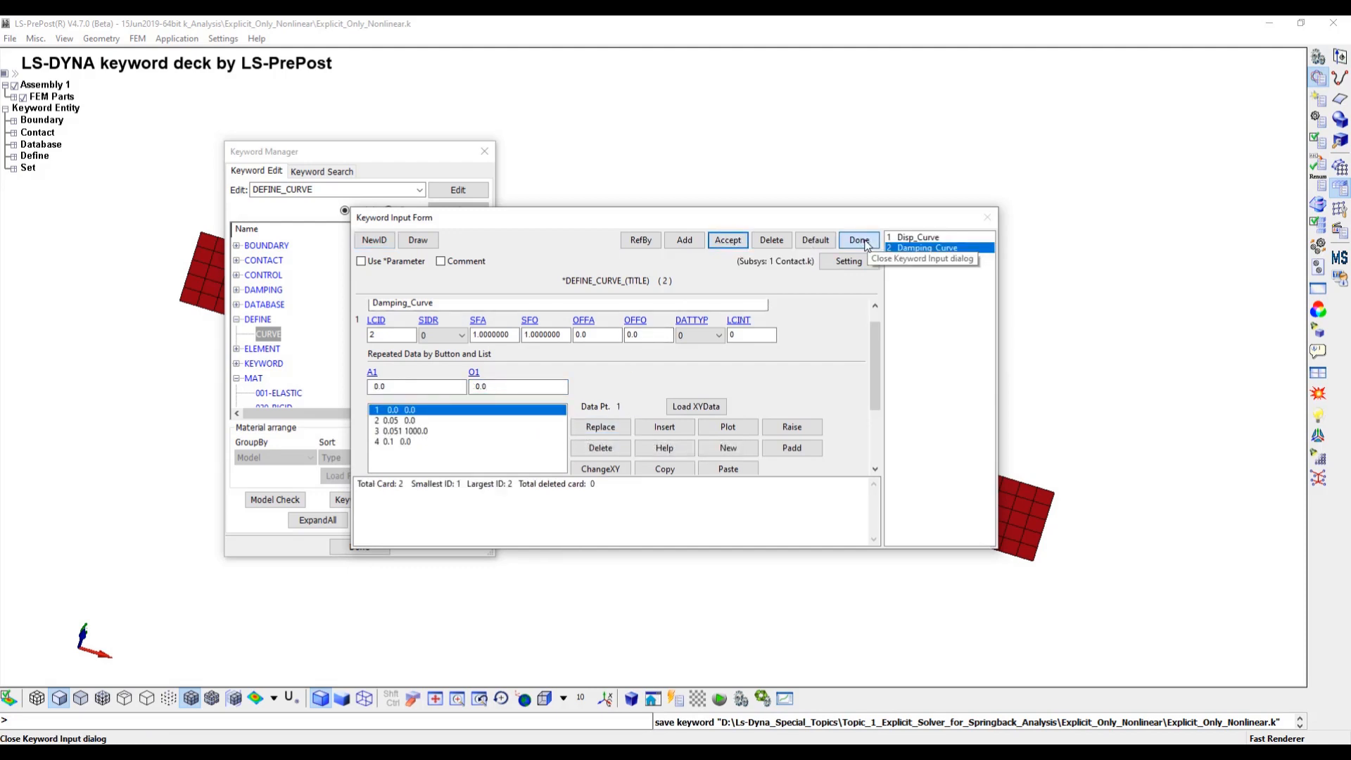
left_click(865, 242)
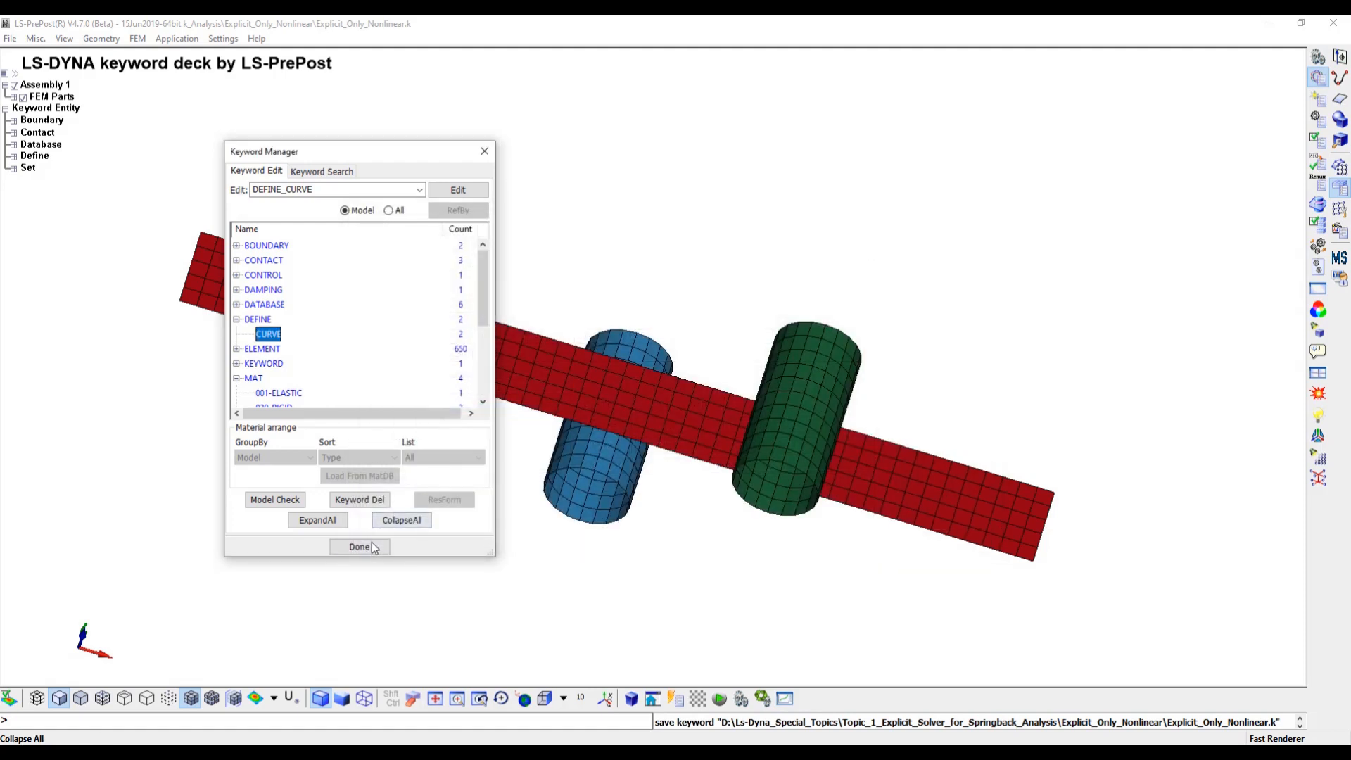
left_click(371, 547)
Start saving the keyword deck as a new file and create a Damping_Nonlinear folder inside Topic_1_Explicit_Solver_for_Springback_Analysis.
left_click(10, 38)
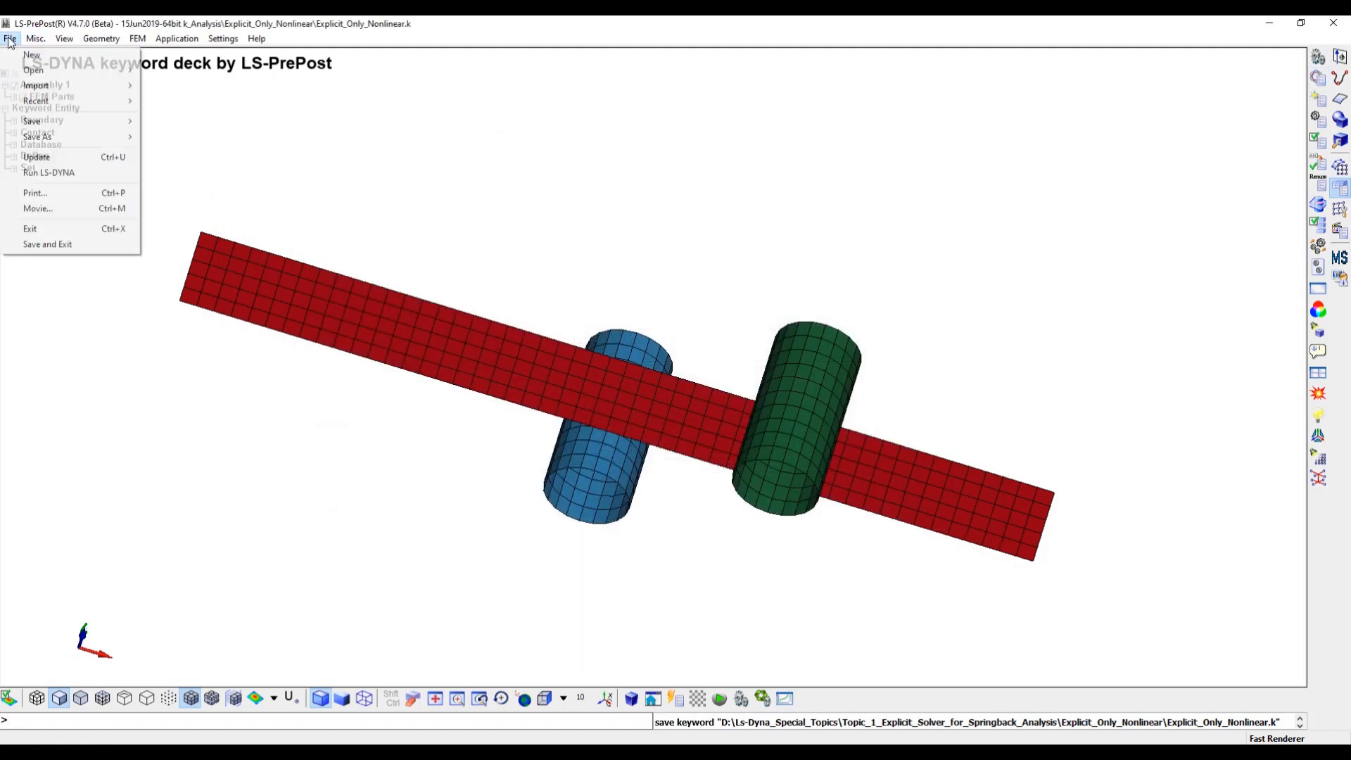
mouse_move(46, 136)
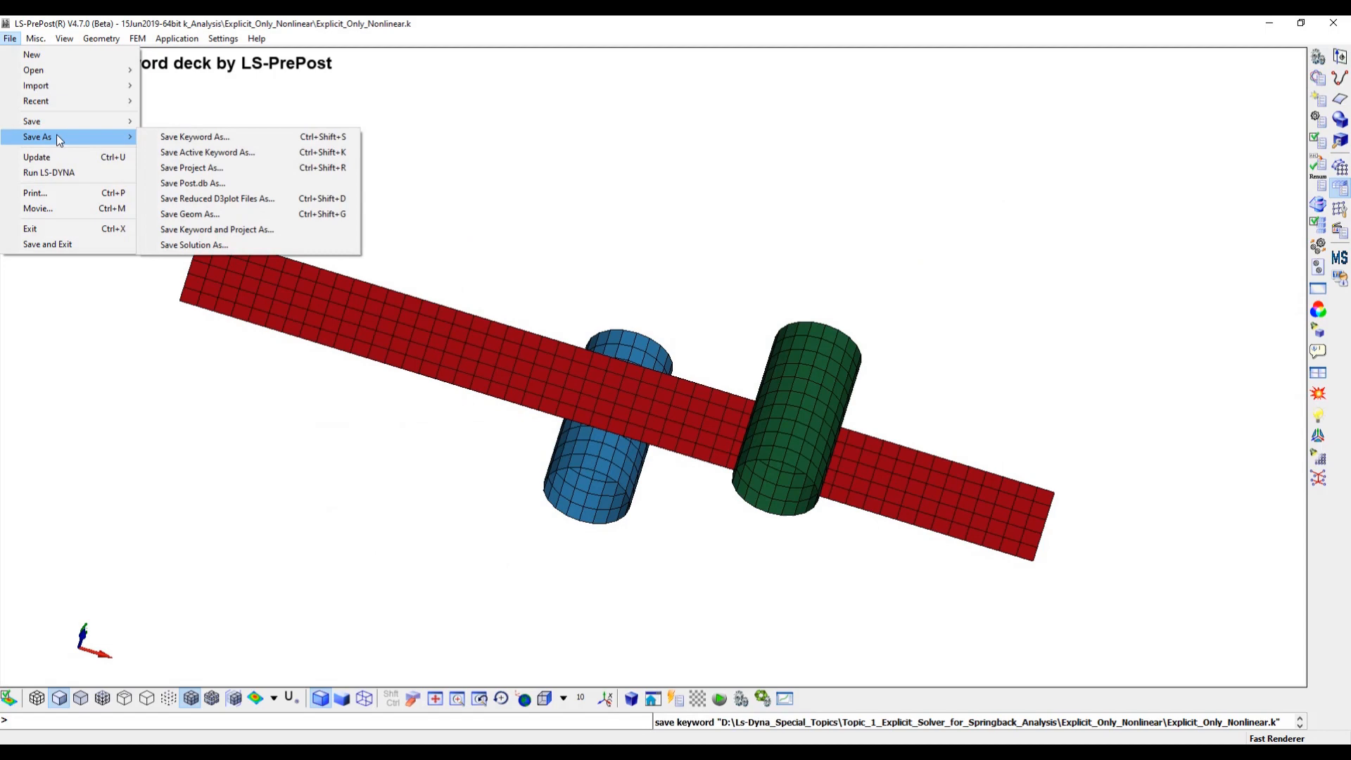
left_click(209, 137)
left_click(729, 290)
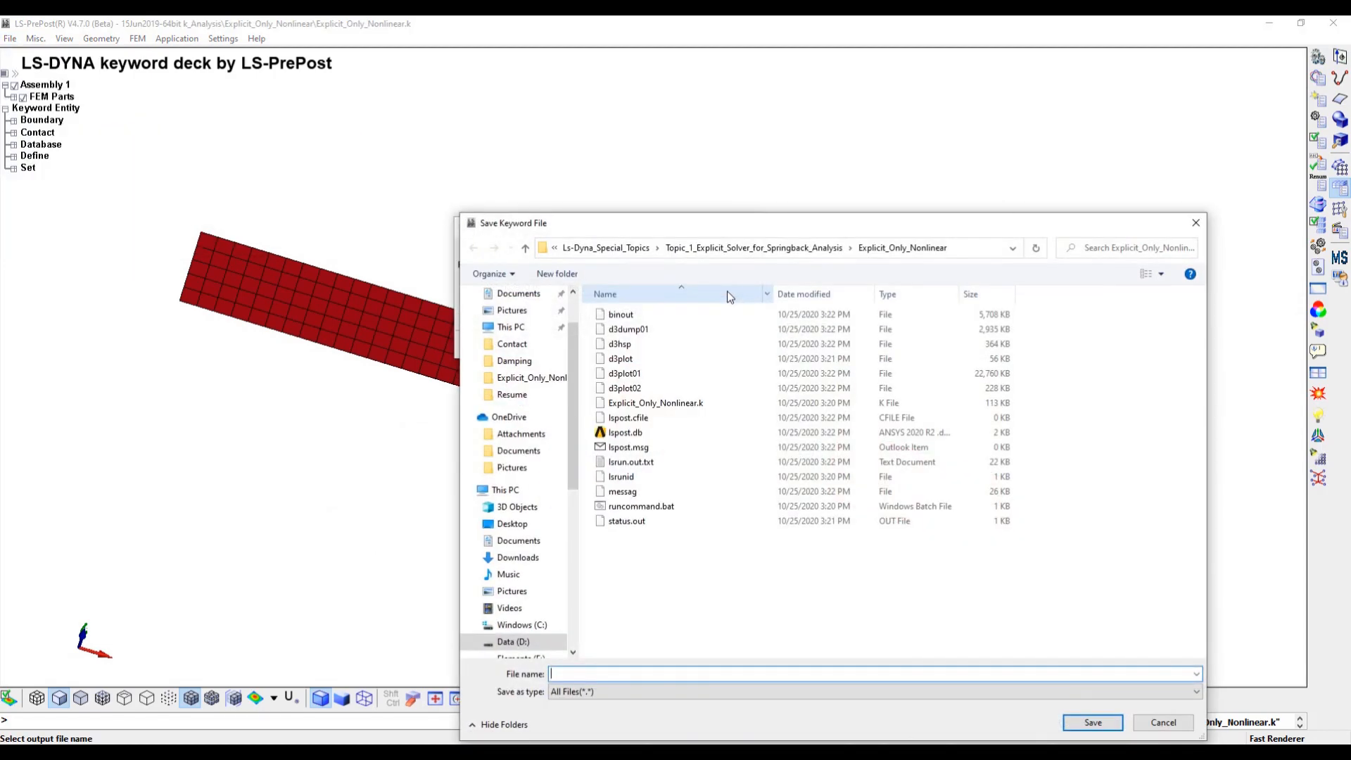
left_click(820, 248)
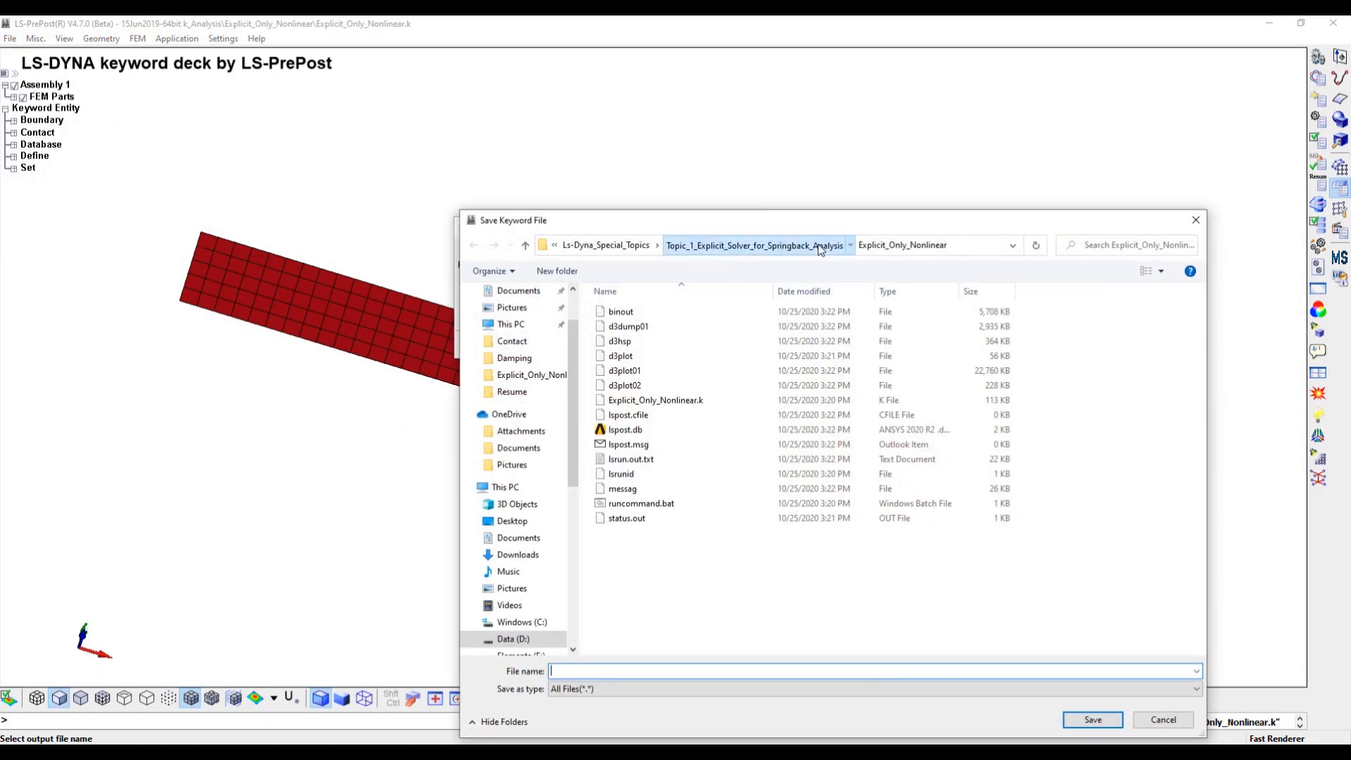
right_click(634, 411)
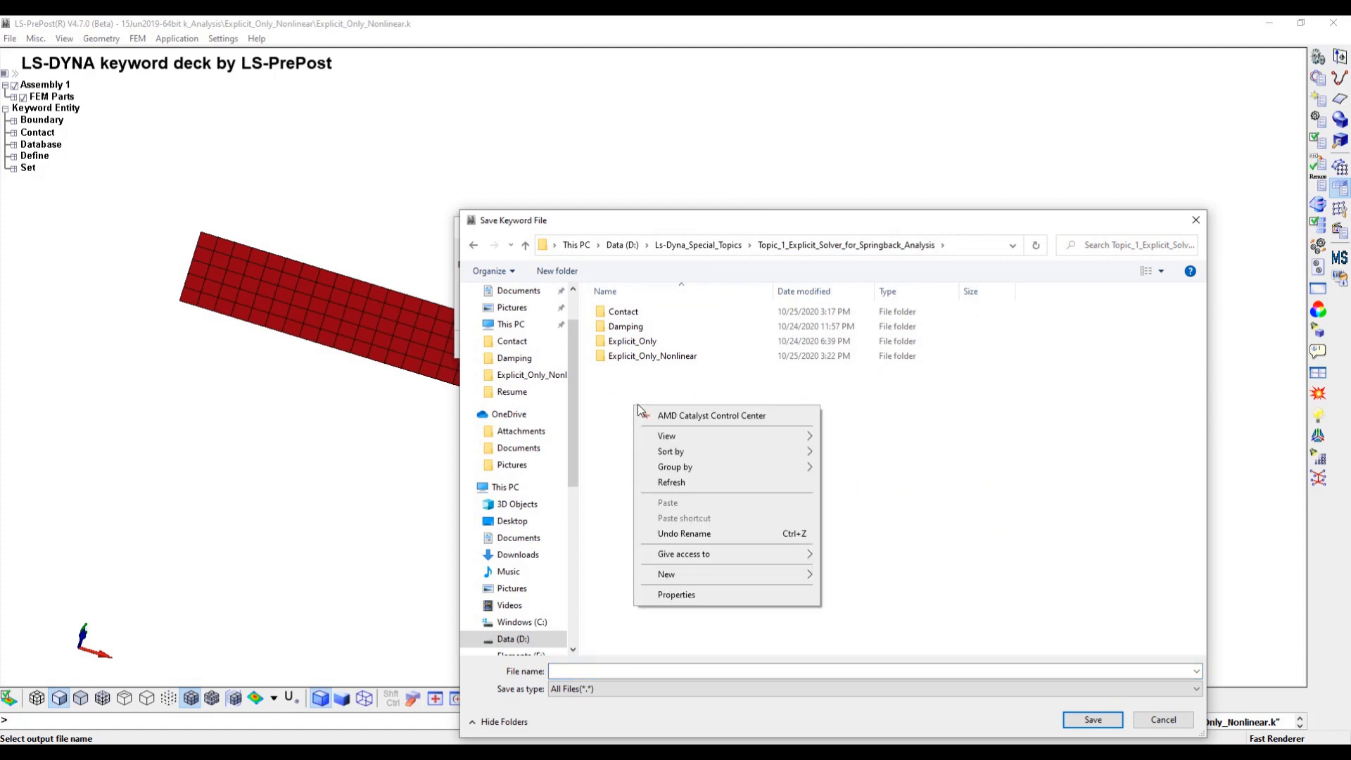
mouse_move(689, 577)
left_click(852, 290)
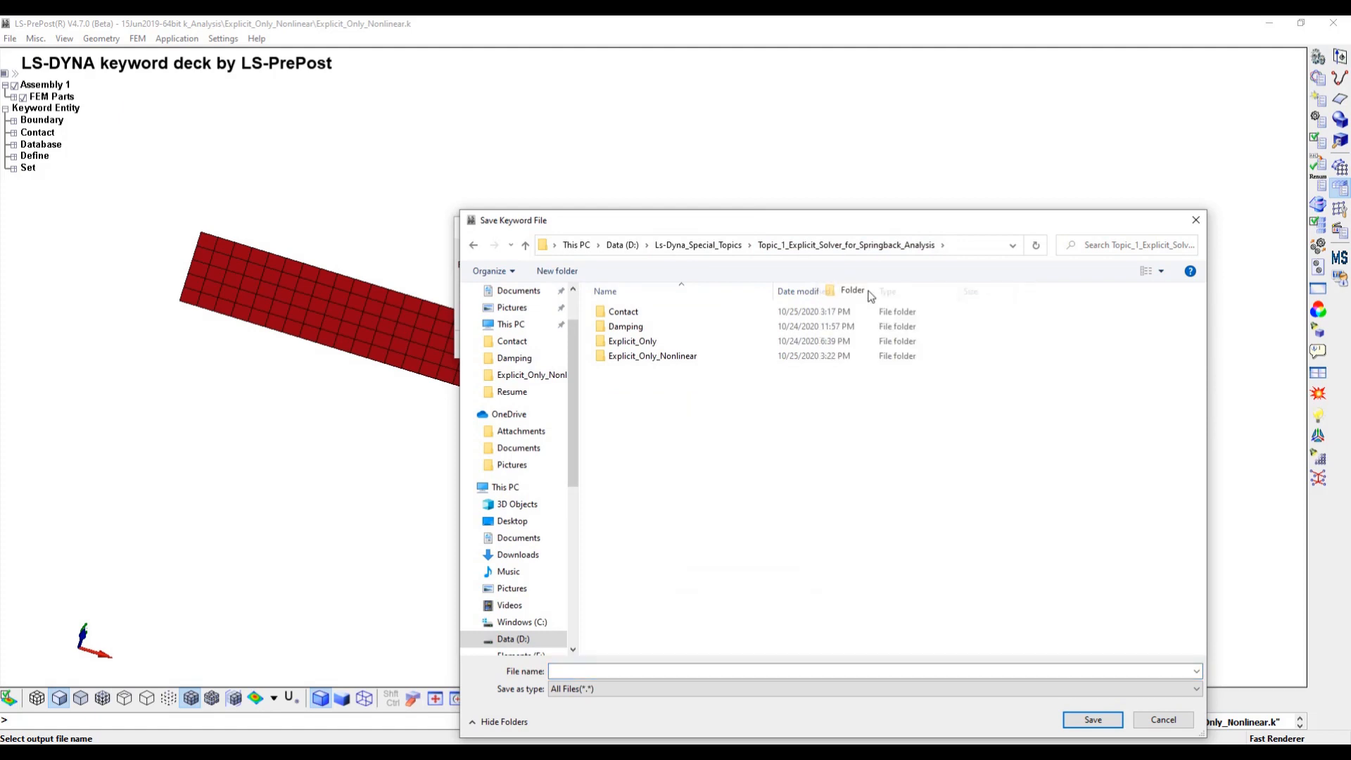
type("Da")
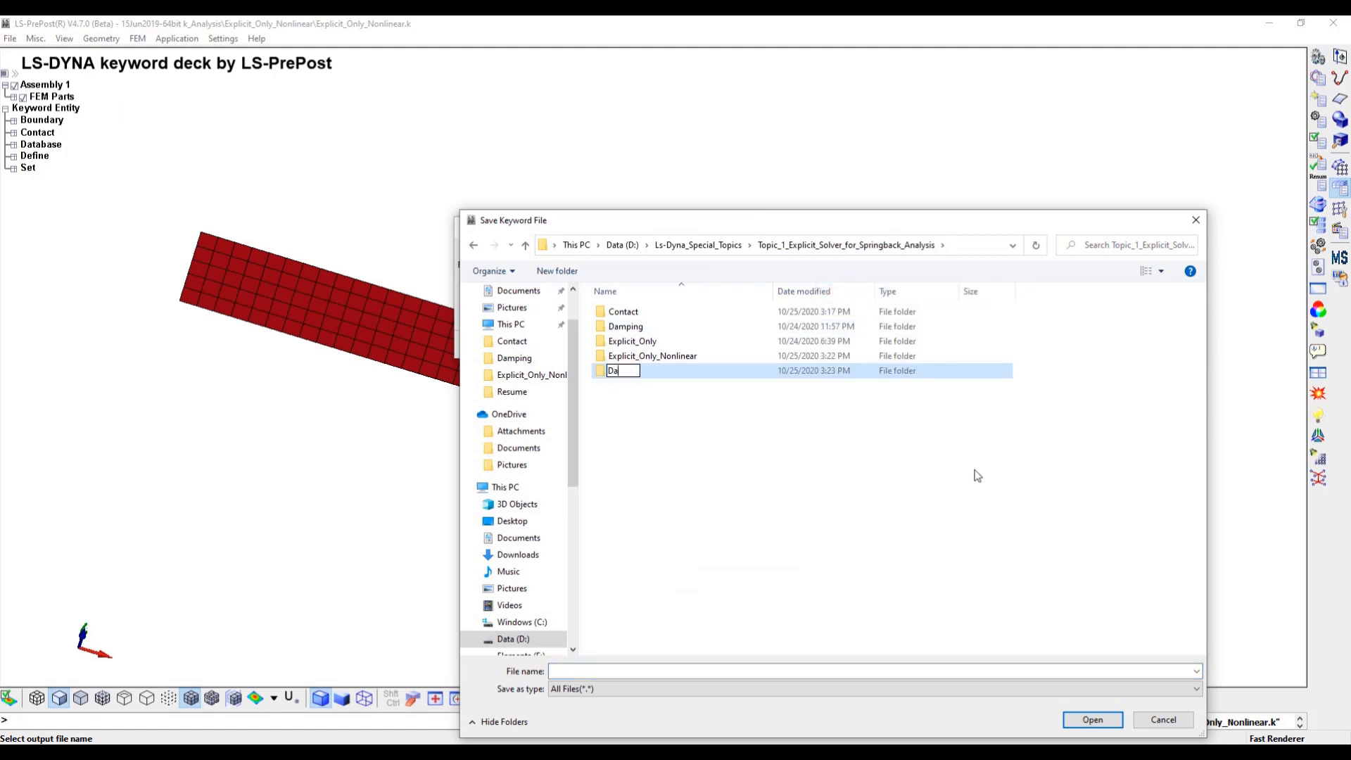
type("mping_Nonlinear")
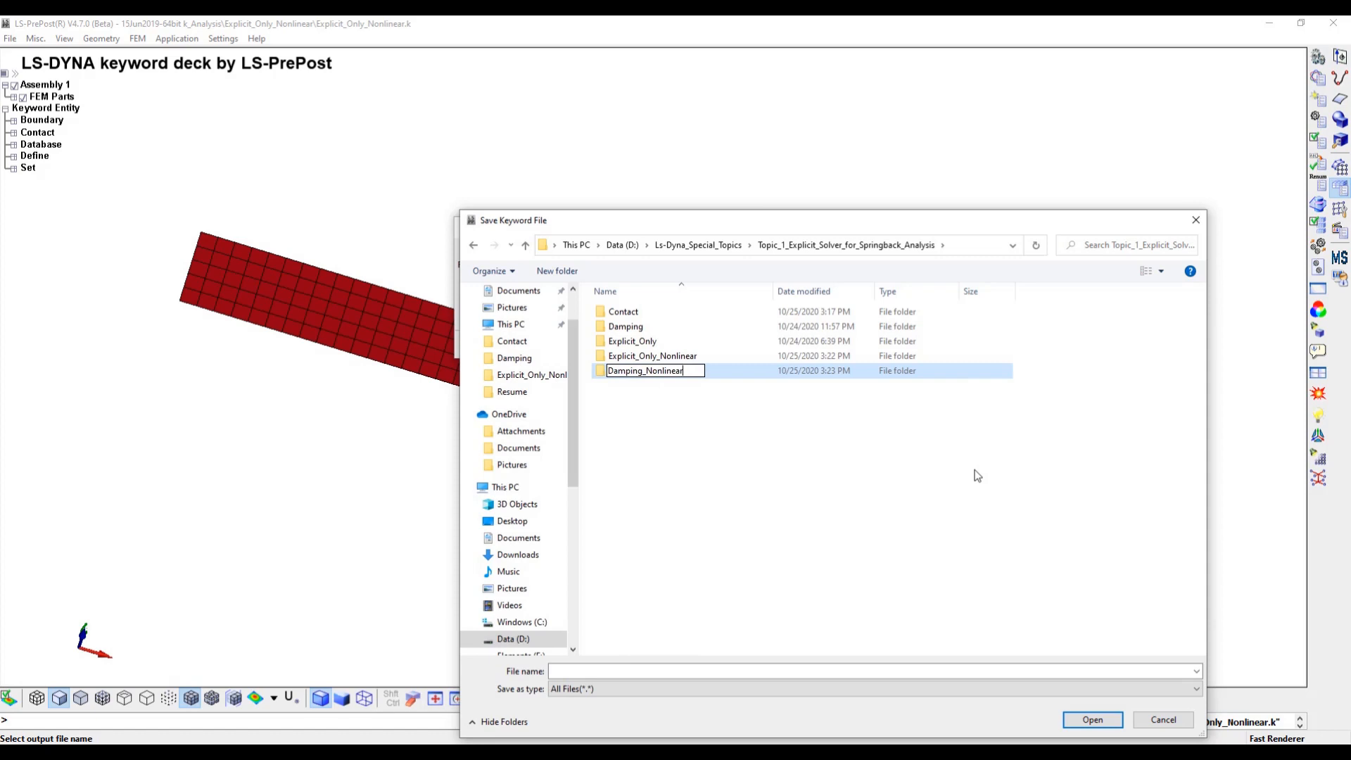
double_click(683, 370)
key("ctrl+c")
left_click(723, 492)
left_click(678, 402)
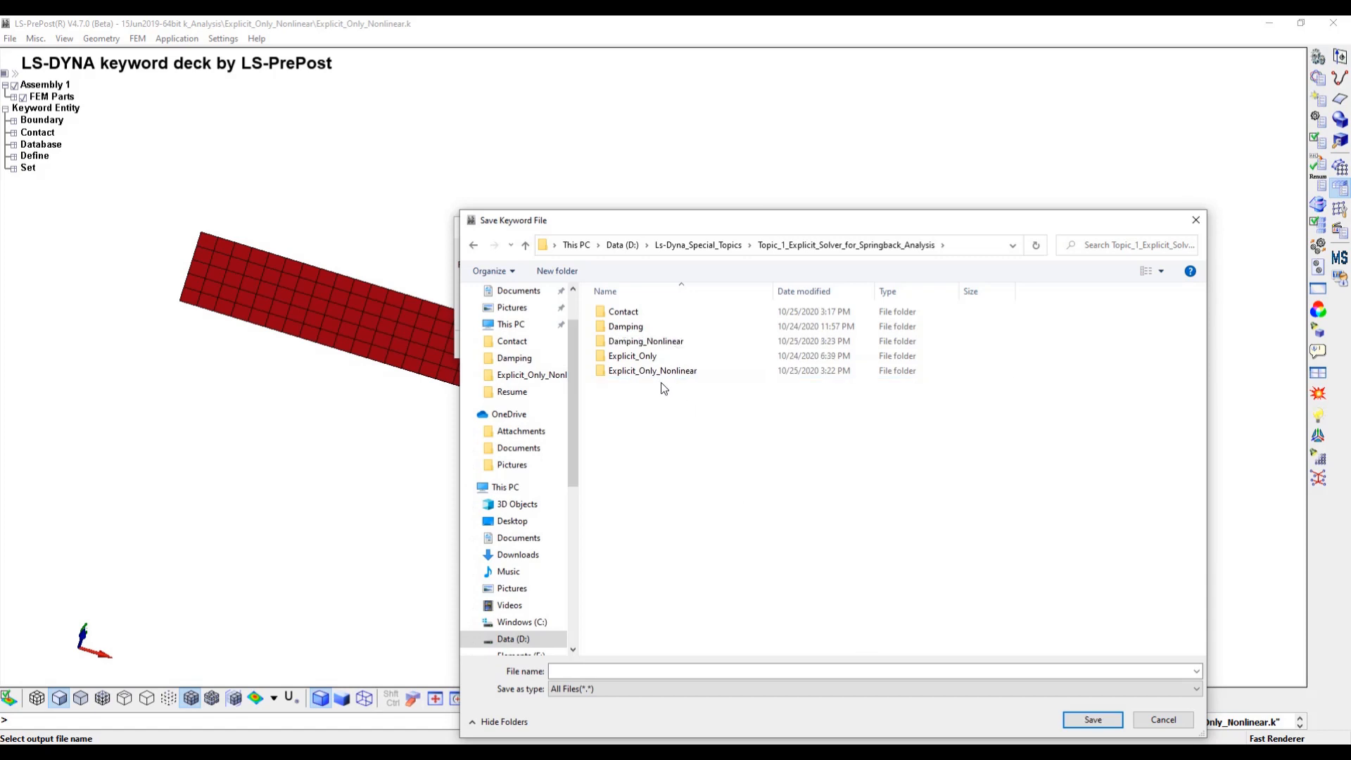
Save the keyword deck as Damping_Nonlinear.k in the Damping_Nonlinear folder.
double_click(648, 341)
left_click(667, 673)
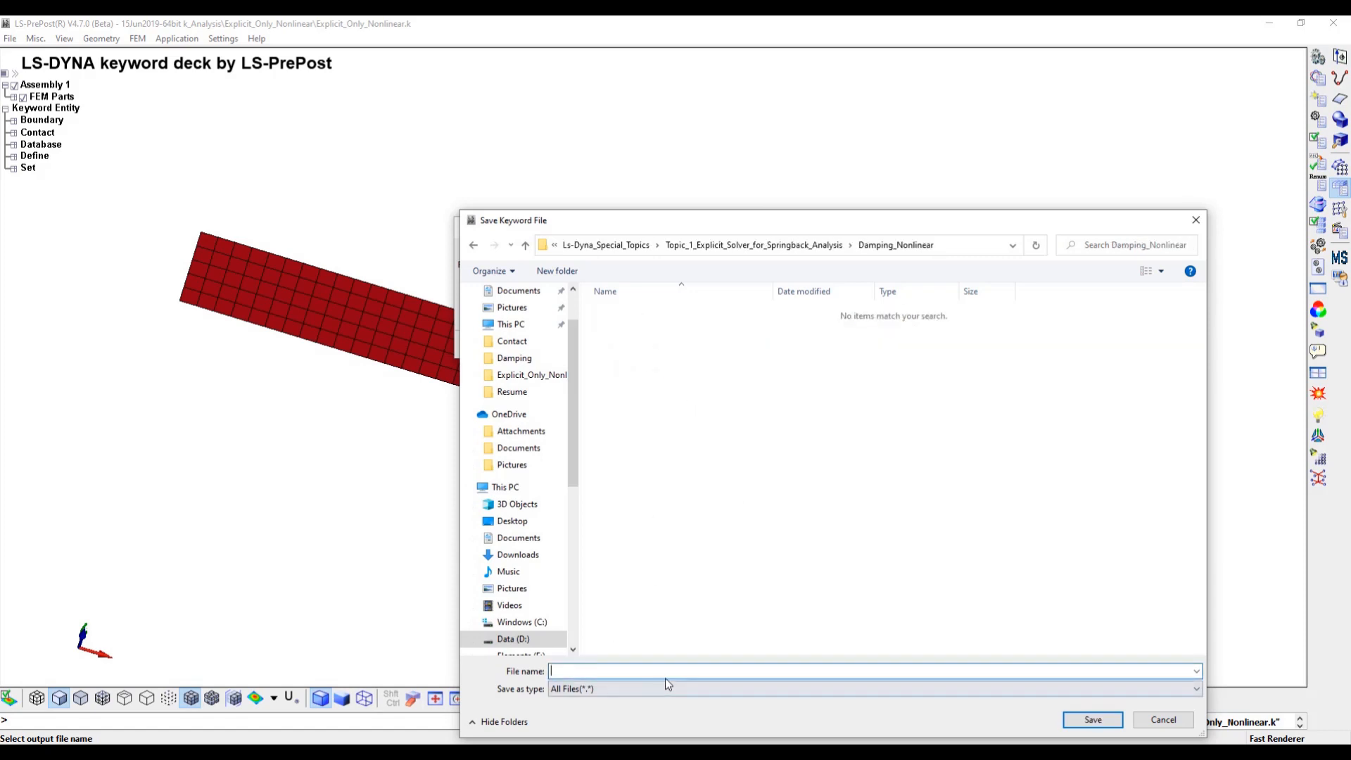
key("ctrl+v")
left_click(1092, 719)
left_click(498, 345)
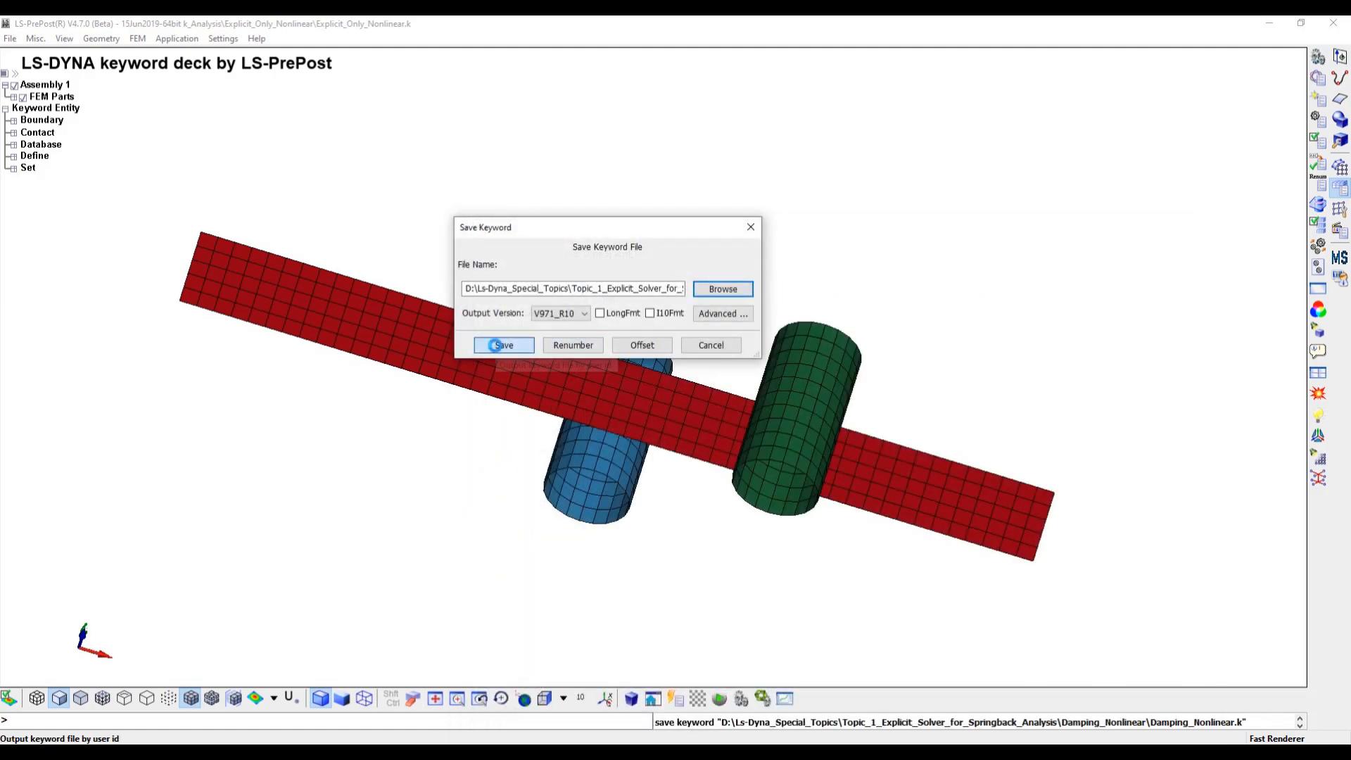
Bring up LS-Run and select Damping_Nonlinear.k from the Damping_Nonlinear folder as the solver input.
left_click(722, 698)
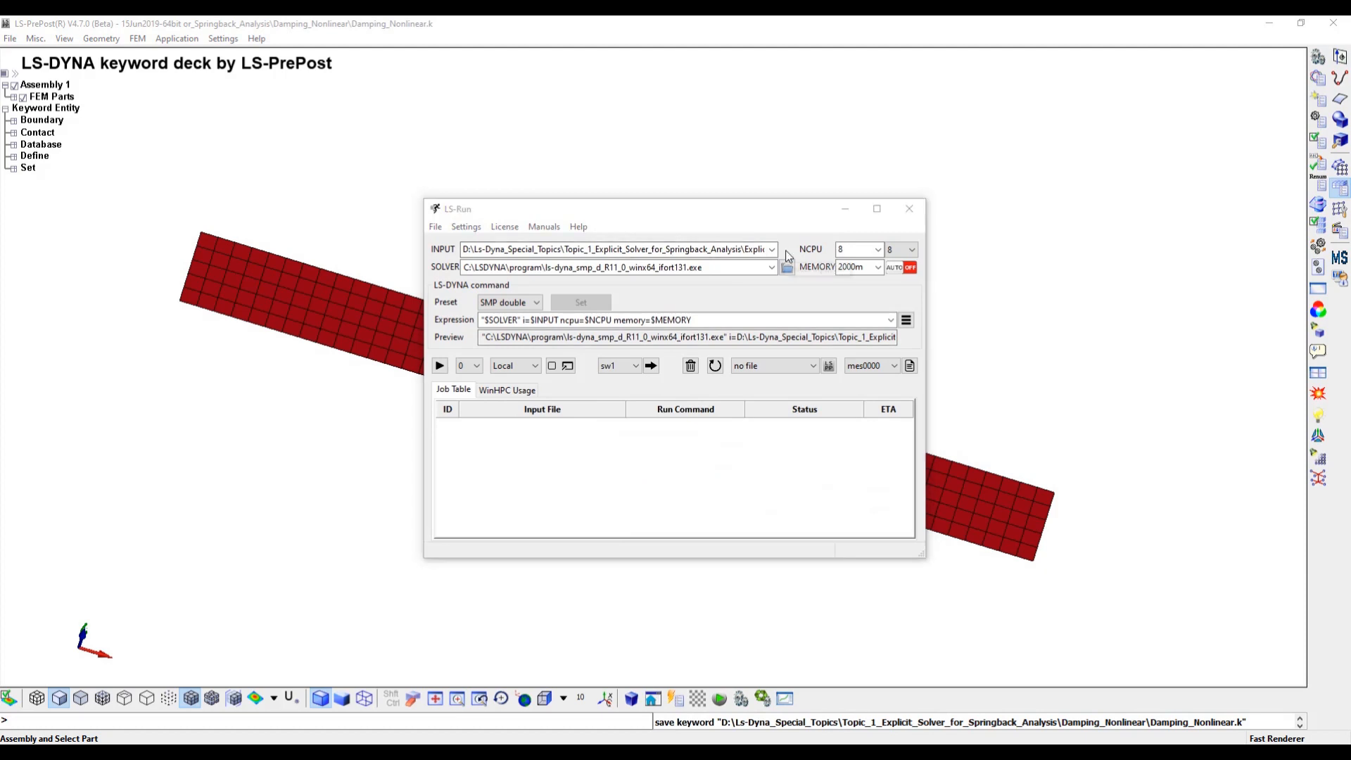
left_click(786, 250)
left_click(679, 268)
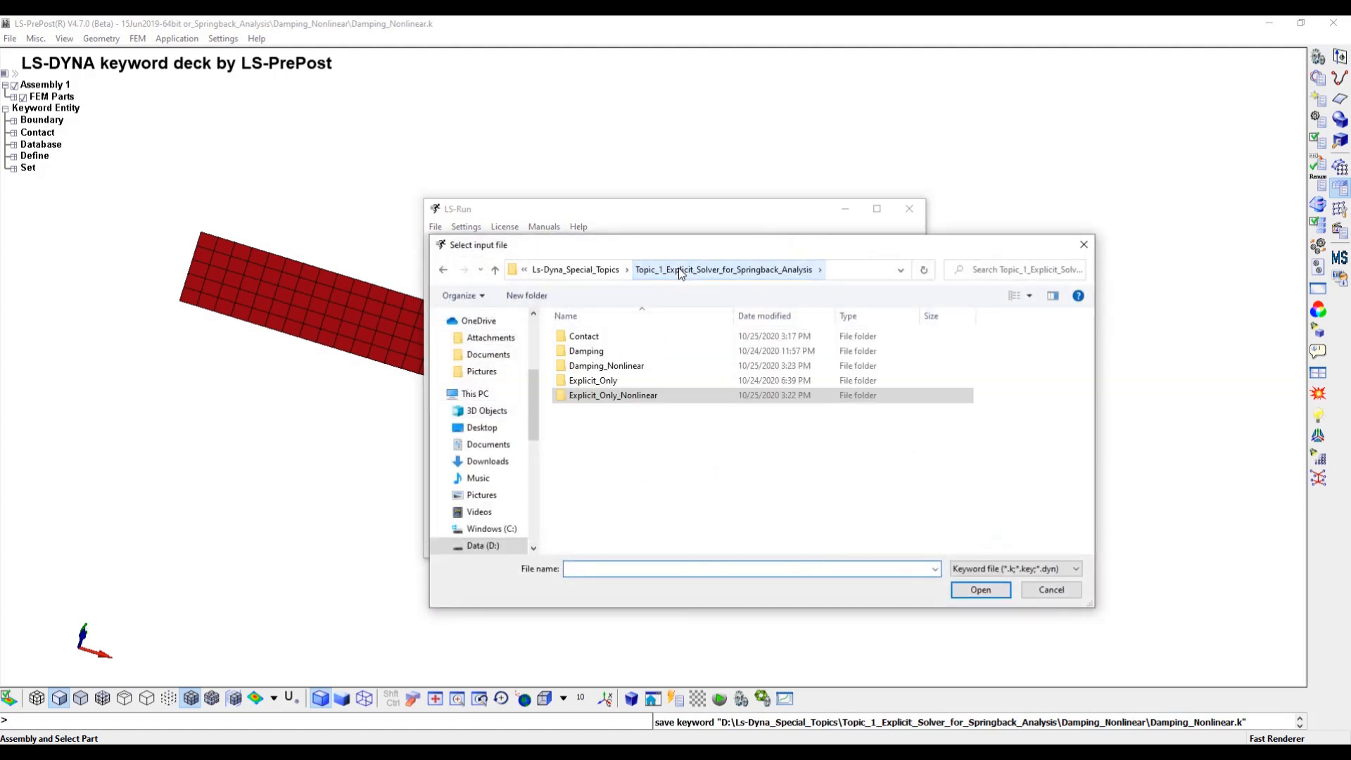
double_click(607, 366)
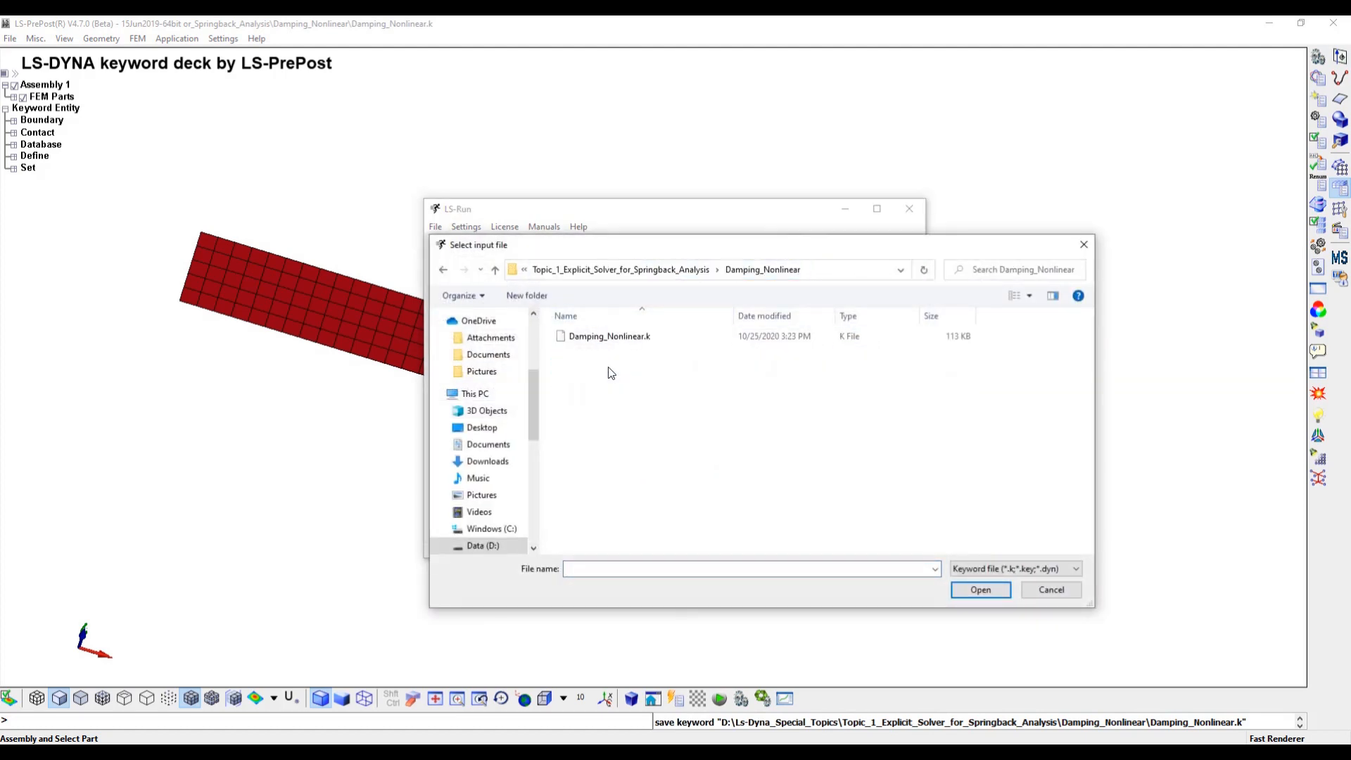
left_click(607, 338)
left_click(978, 590)
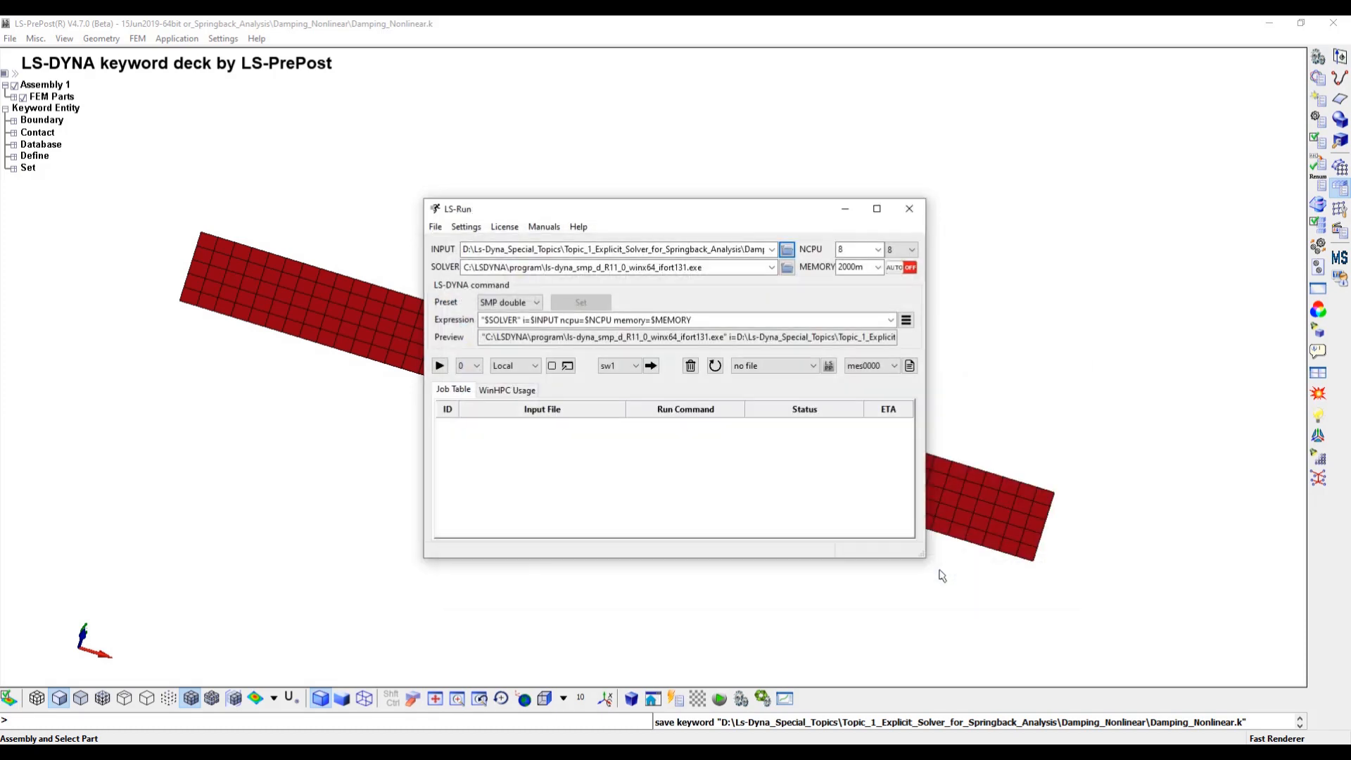
Run the Damping_Nonlinear job and remove it from the job table once it has finished.
left_click(439, 365)
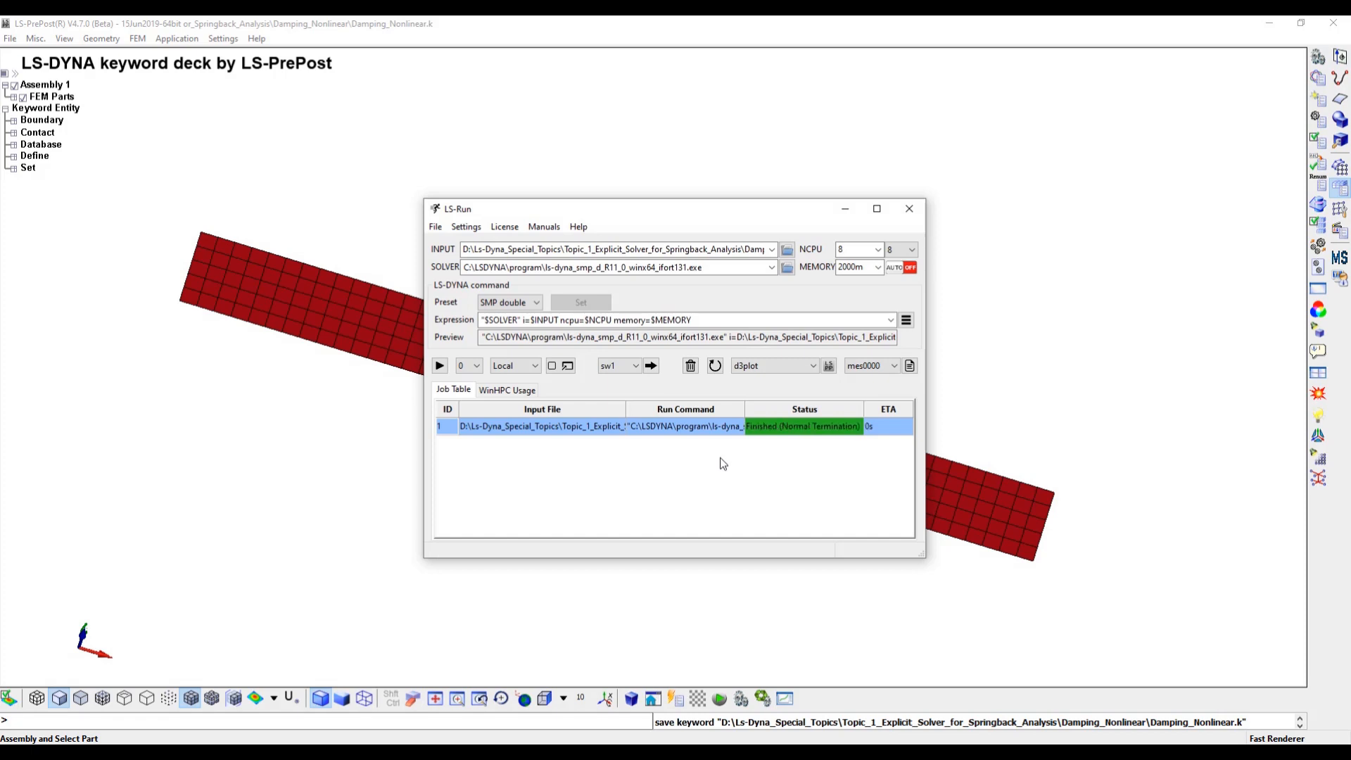
left_click(690, 365)
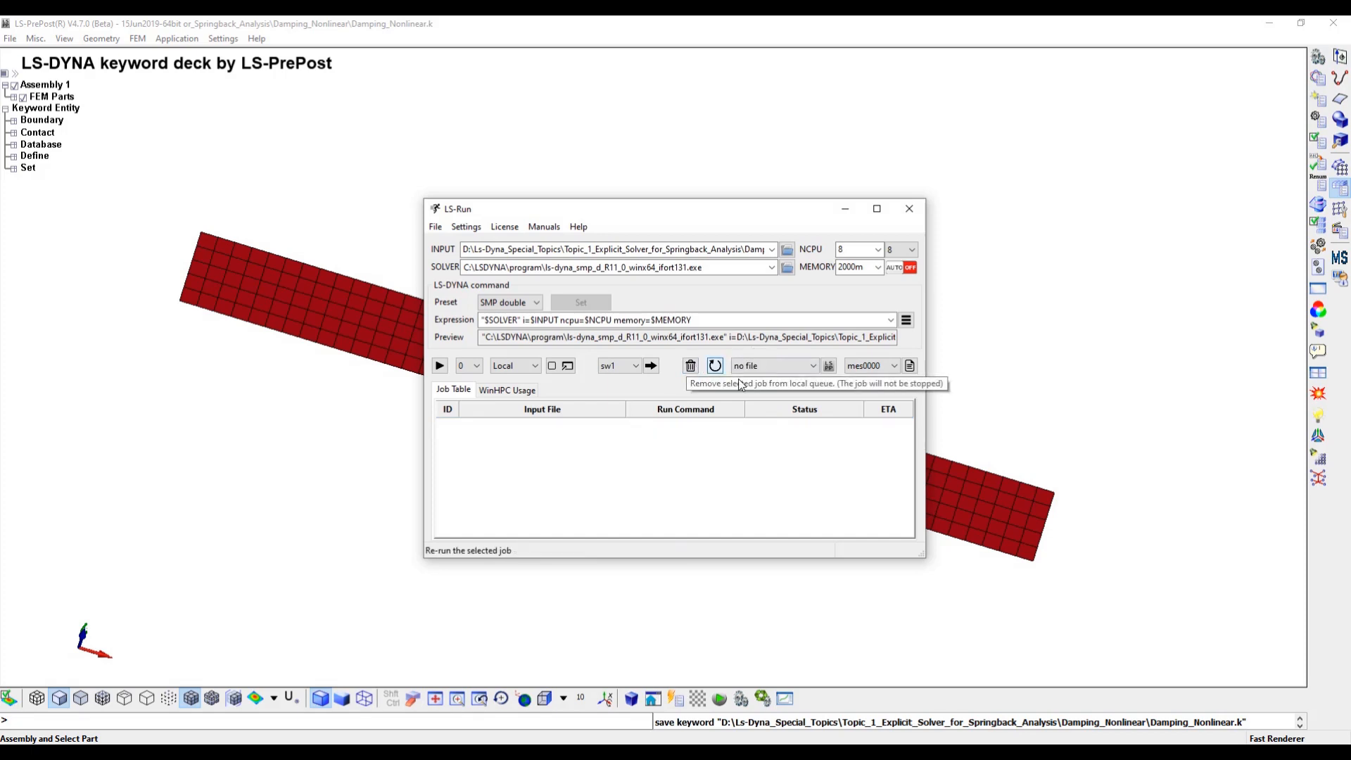
Switch to the LS-PrePost session showing the Explicit_Only_Nonlinear results and start a new session, closing all existing models.
left_click(810, 755)
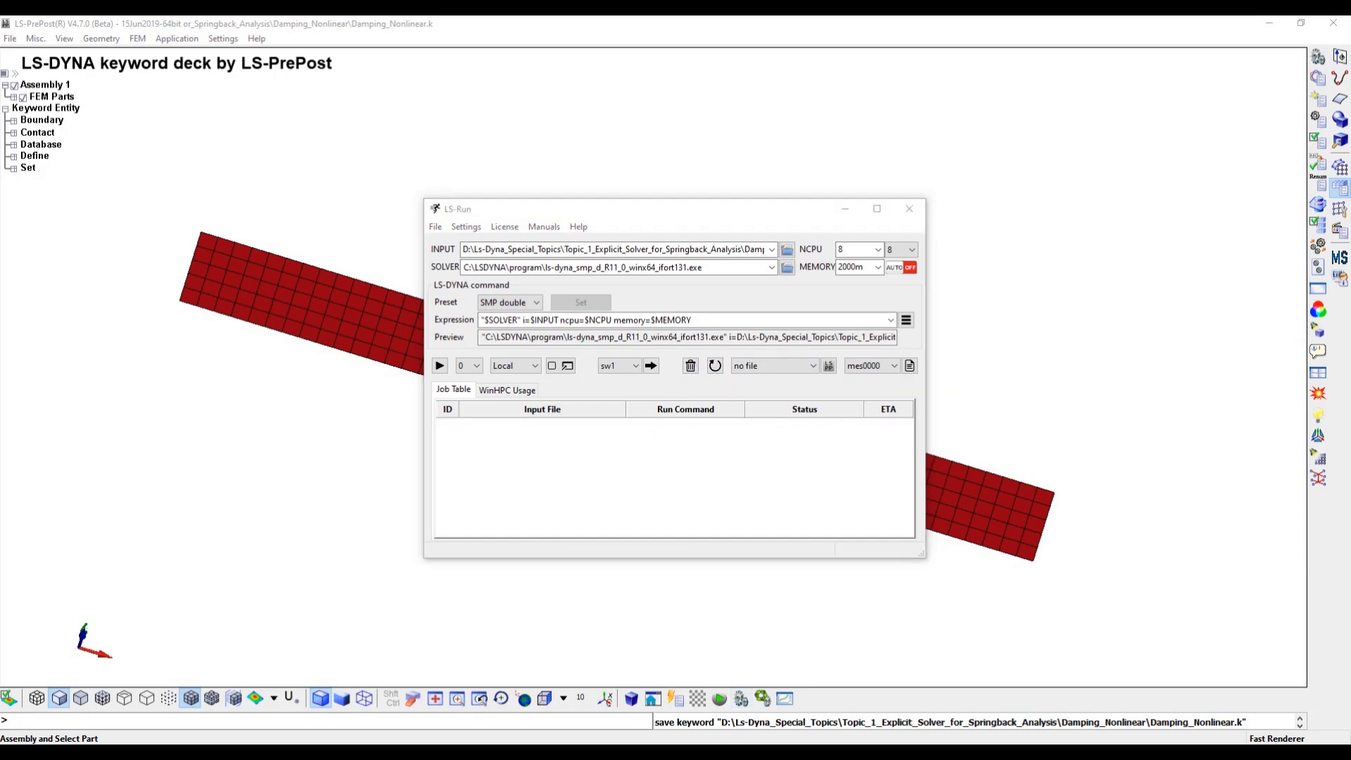
left_click(887, 700)
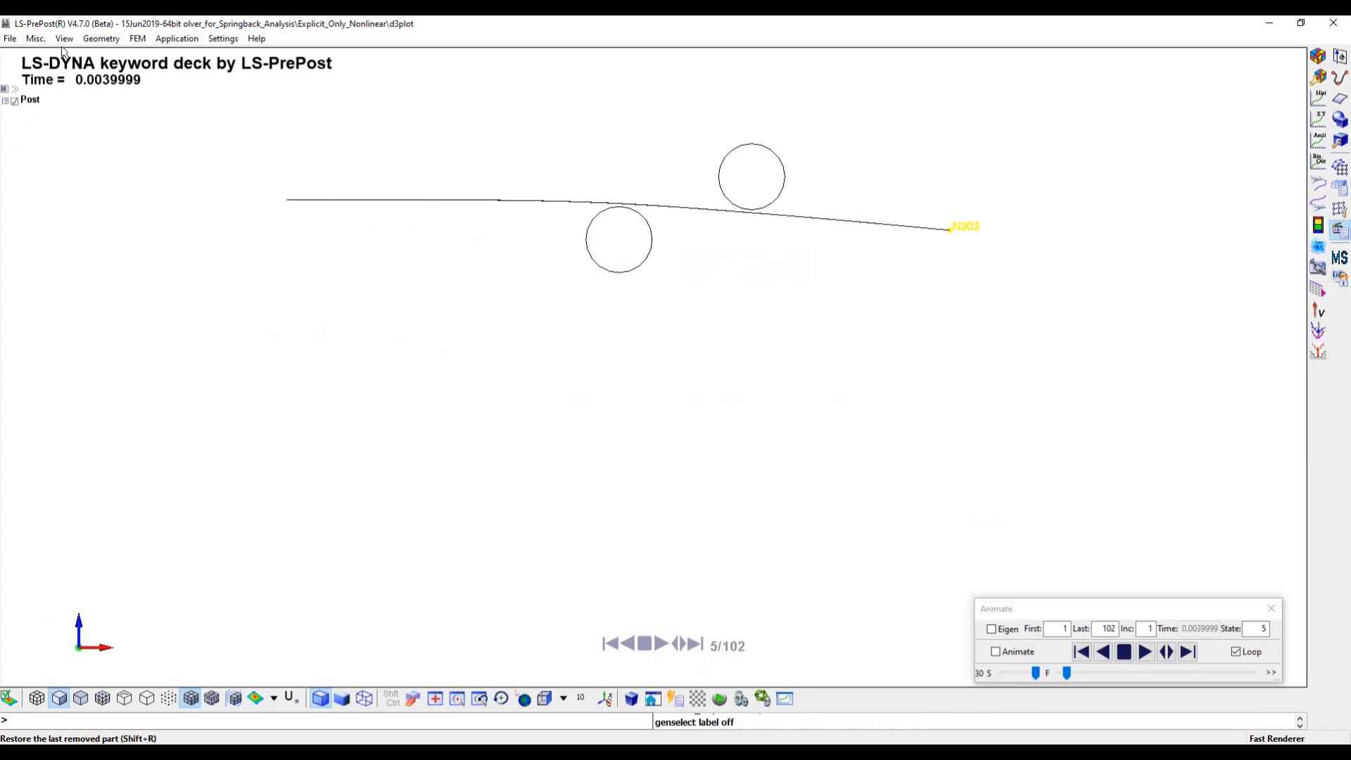
left_click(10, 38)
left_click(25, 53)
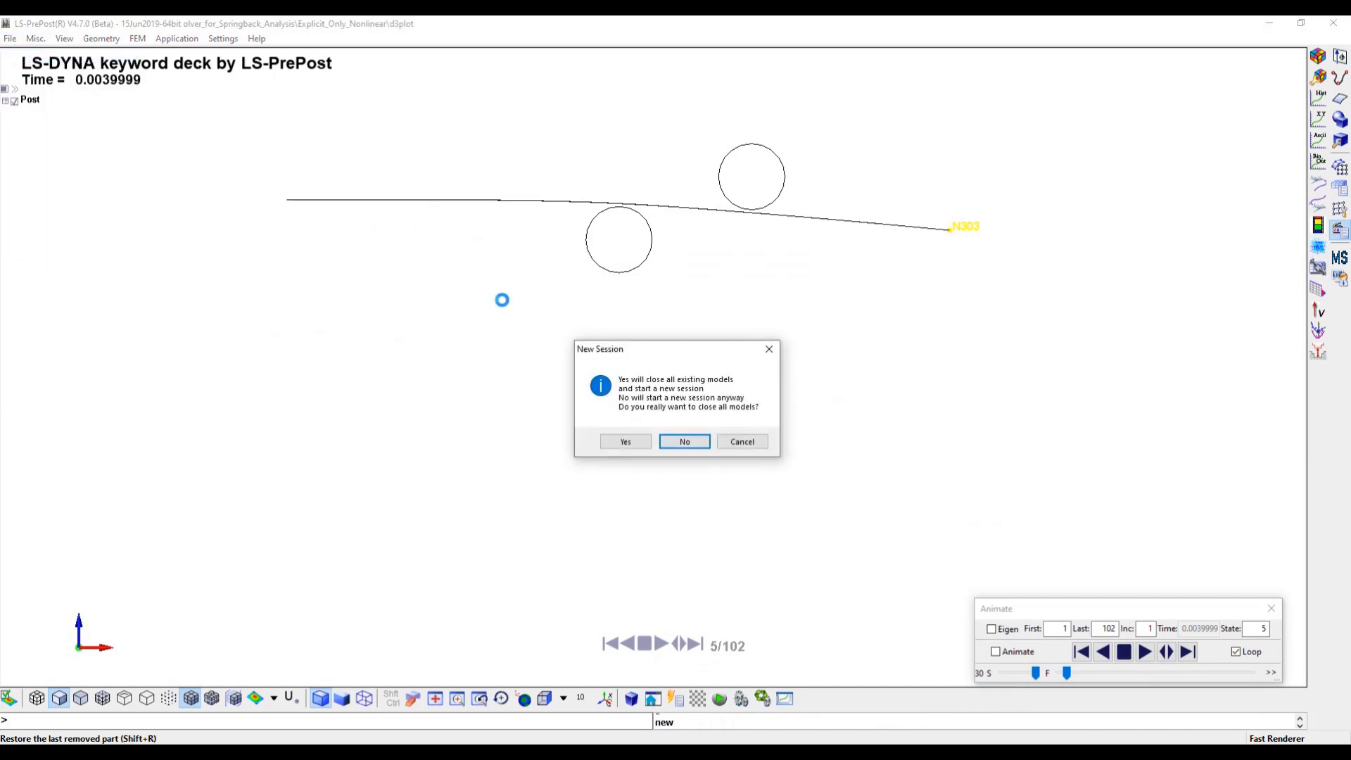
left_click(614, 437)
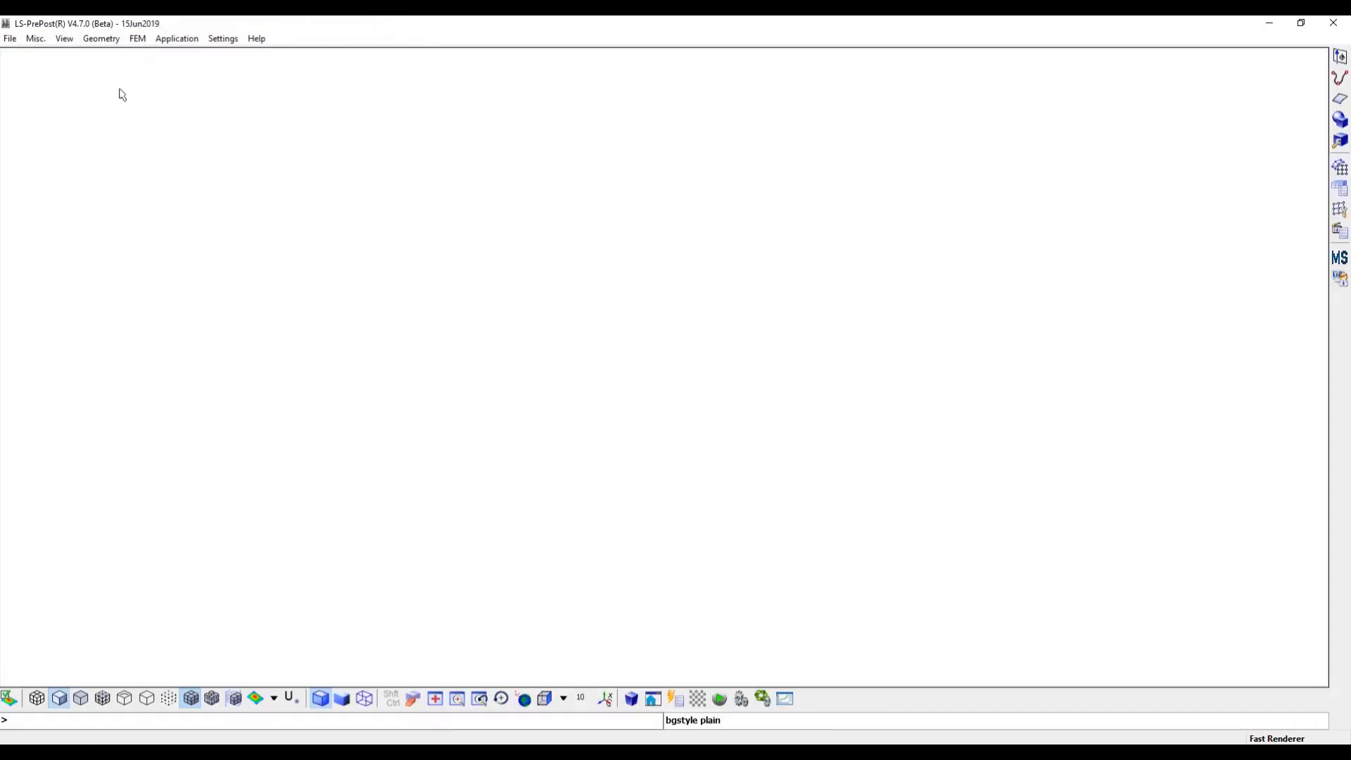
Open the d3plot binary plot file from the Damping_Nonlinear folder.
left_click(10, 38)
mouse_move(42, 70)
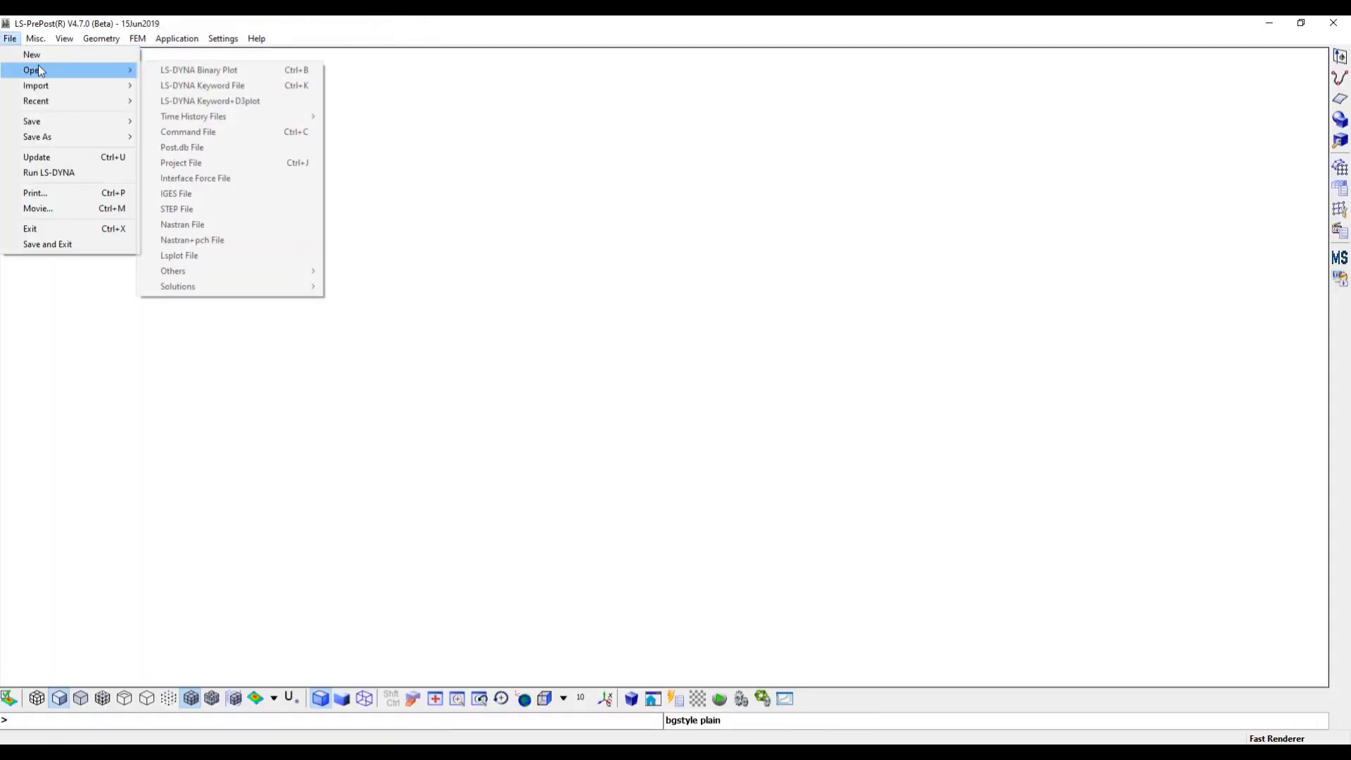
left_click(196, 73)
left_click(359, 86)
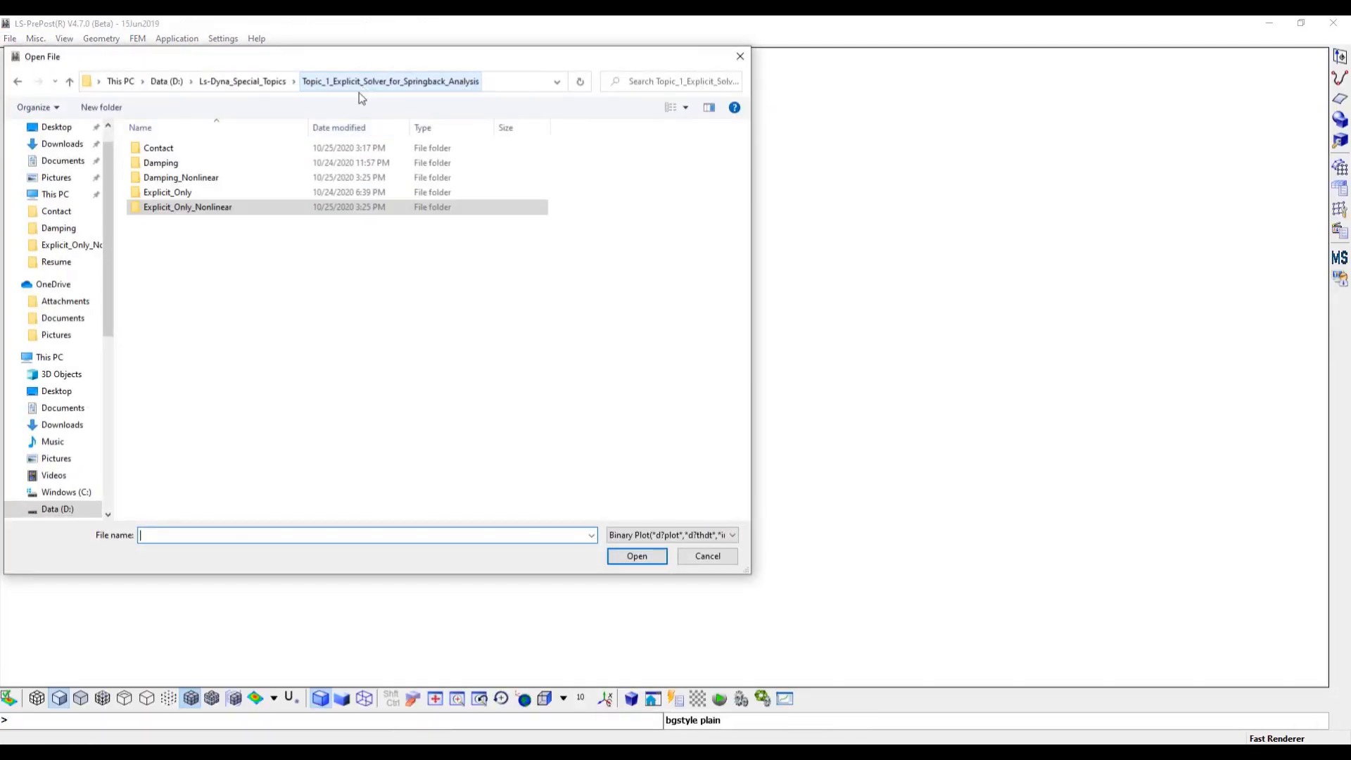
double_click(200, 179)
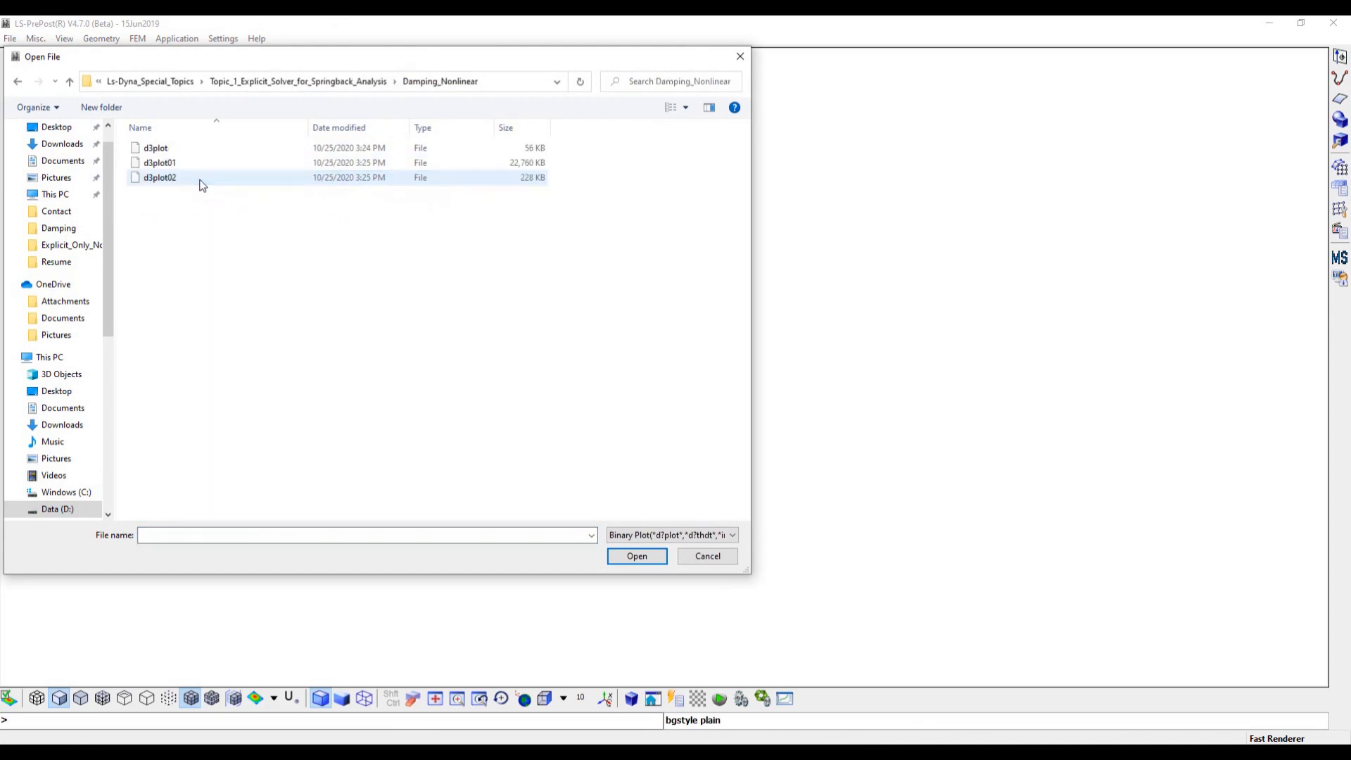
left_click(157, 148)
left_click(625, 556)
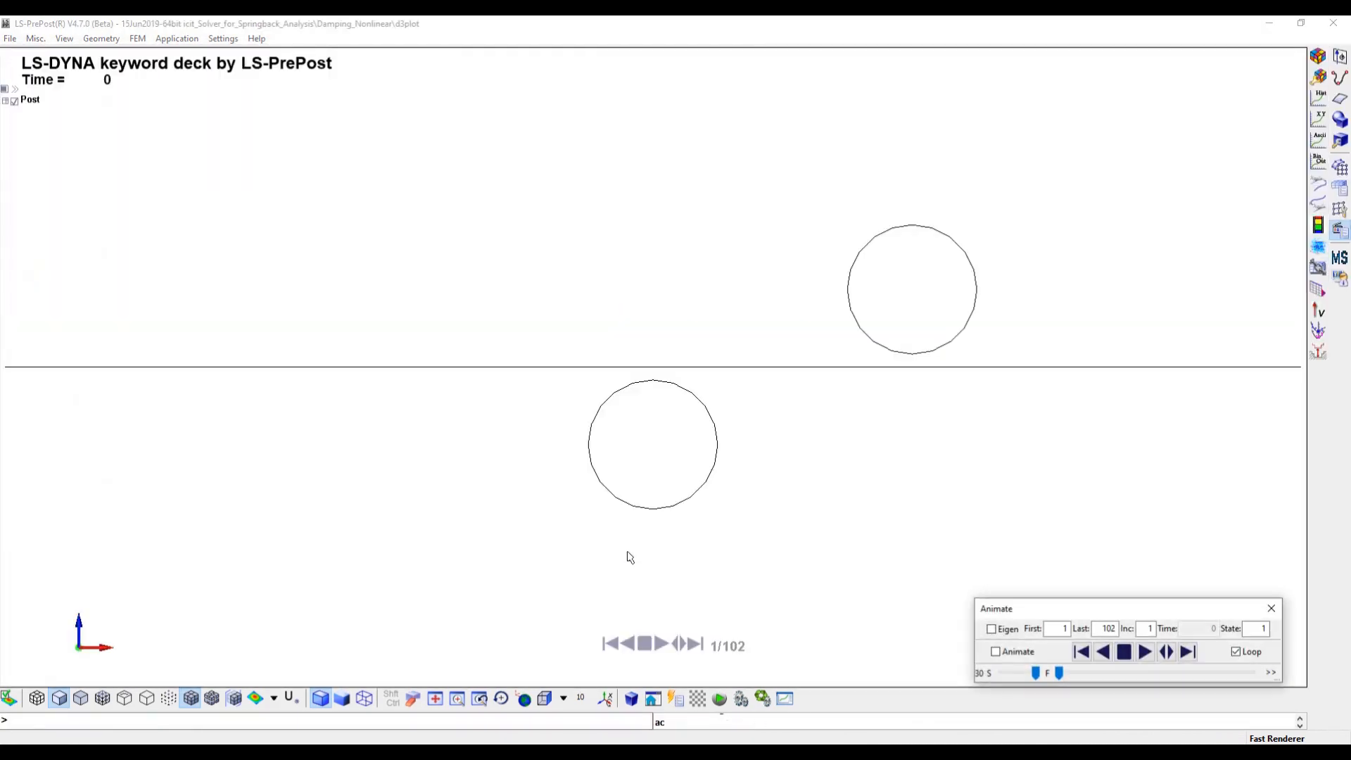
Play the animation of the damped beam's bending and springback with the whole model in view, and stop it.
scroll(695, 501, "down", 1)
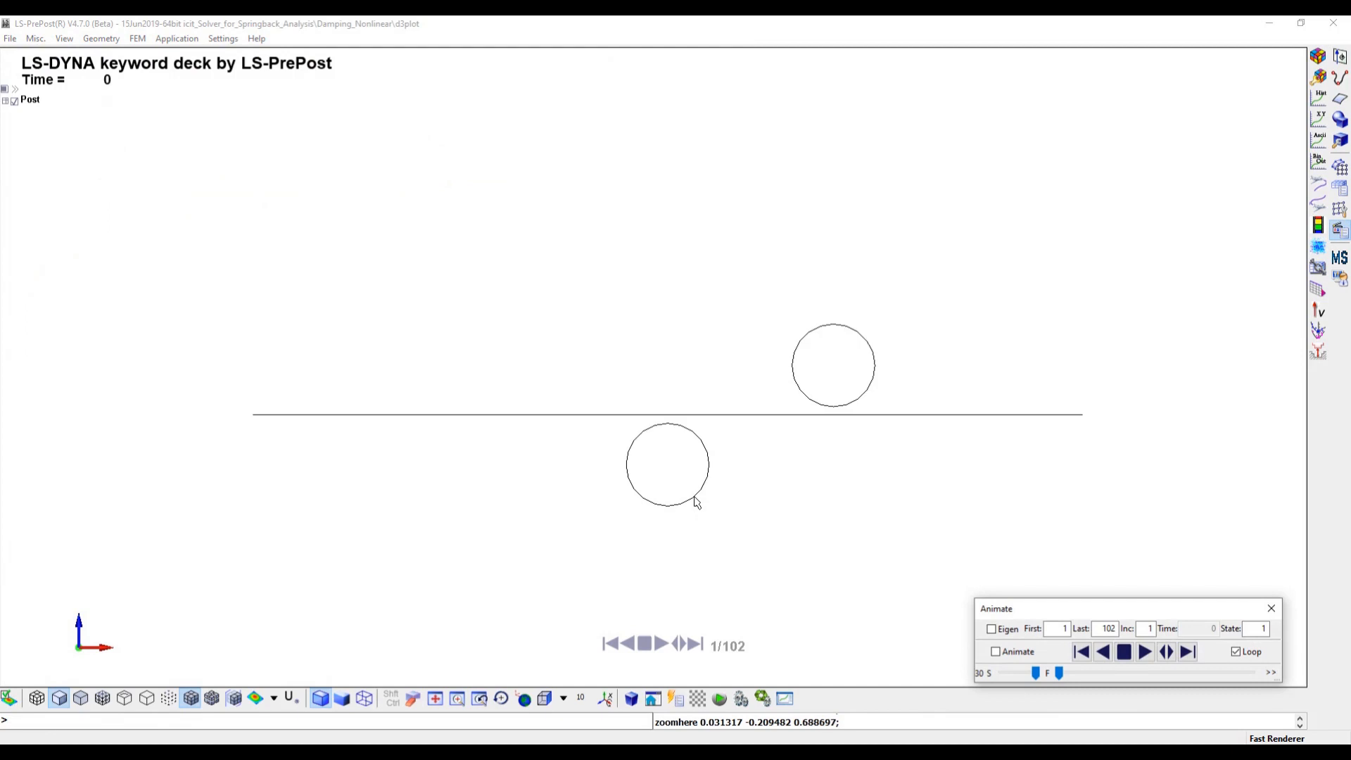
middle_click_drag(679, 433, 676, 345, "shift")
left_click(1142, 653)
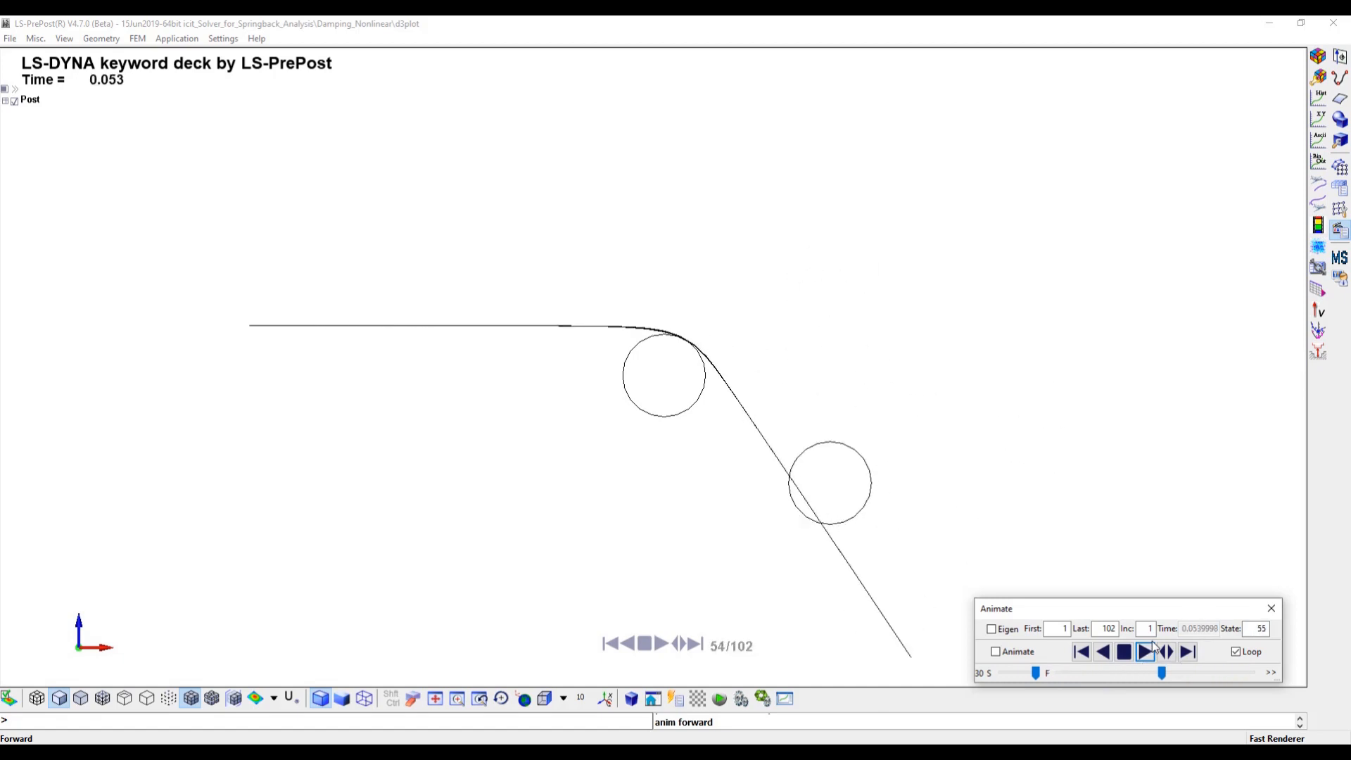
left_click(1124, 652)
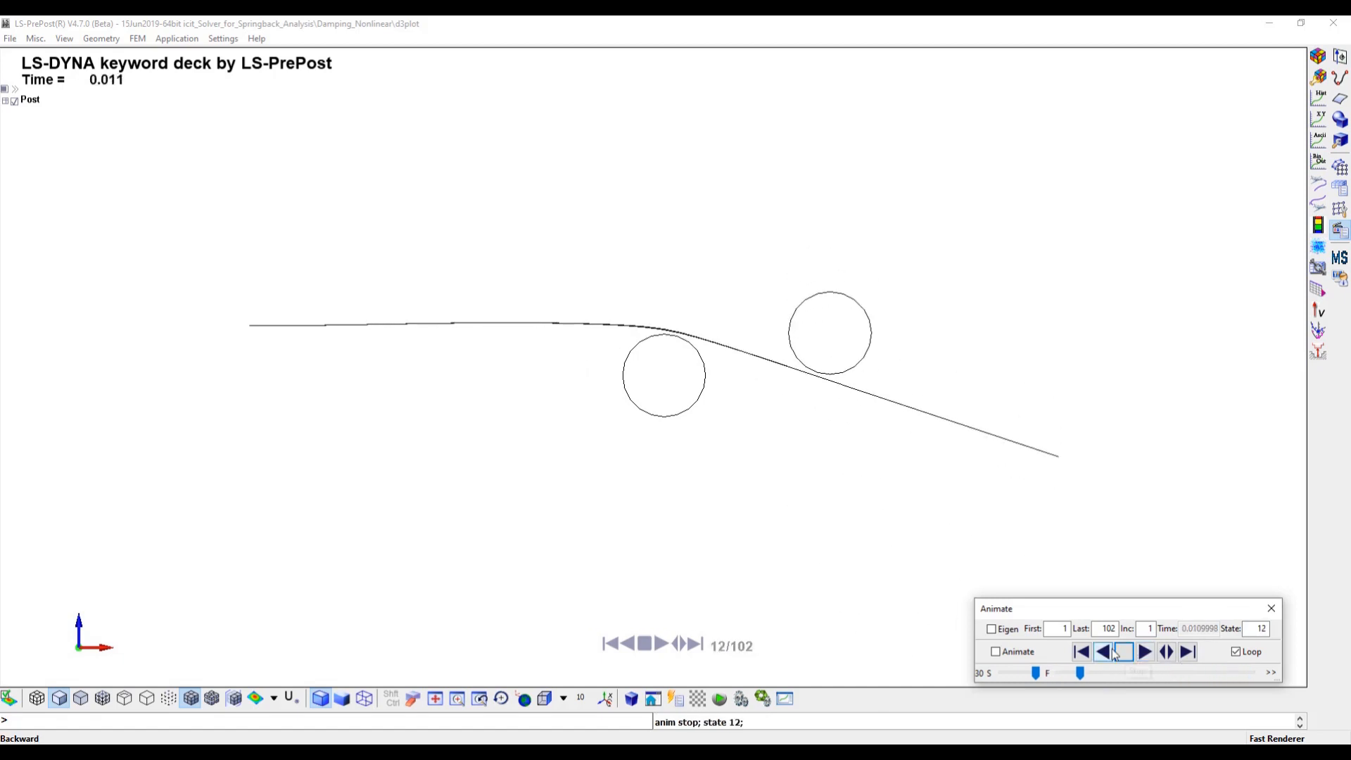
left_click(137, 39)
left_click(137, 39)
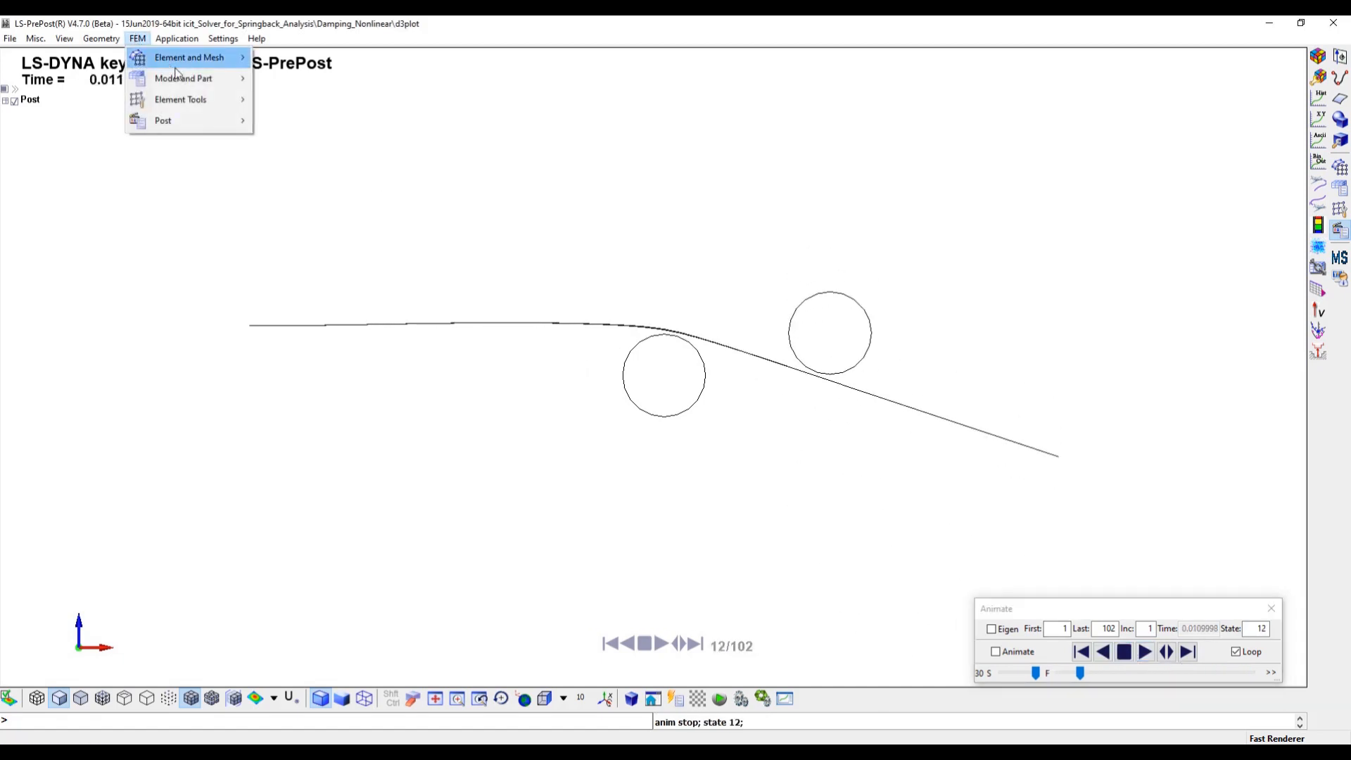
mouse_move(186, 79)
left_click(298, 100)
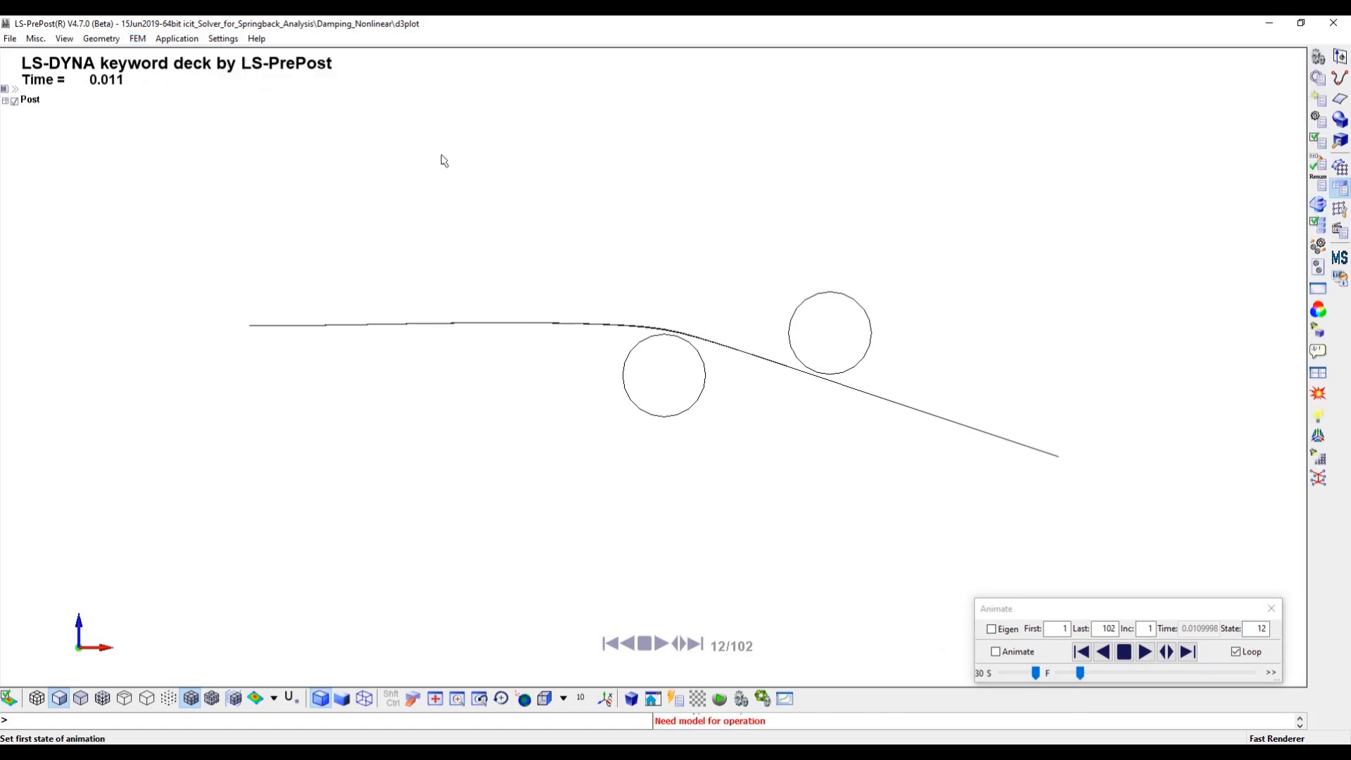
left_click(137, 39)
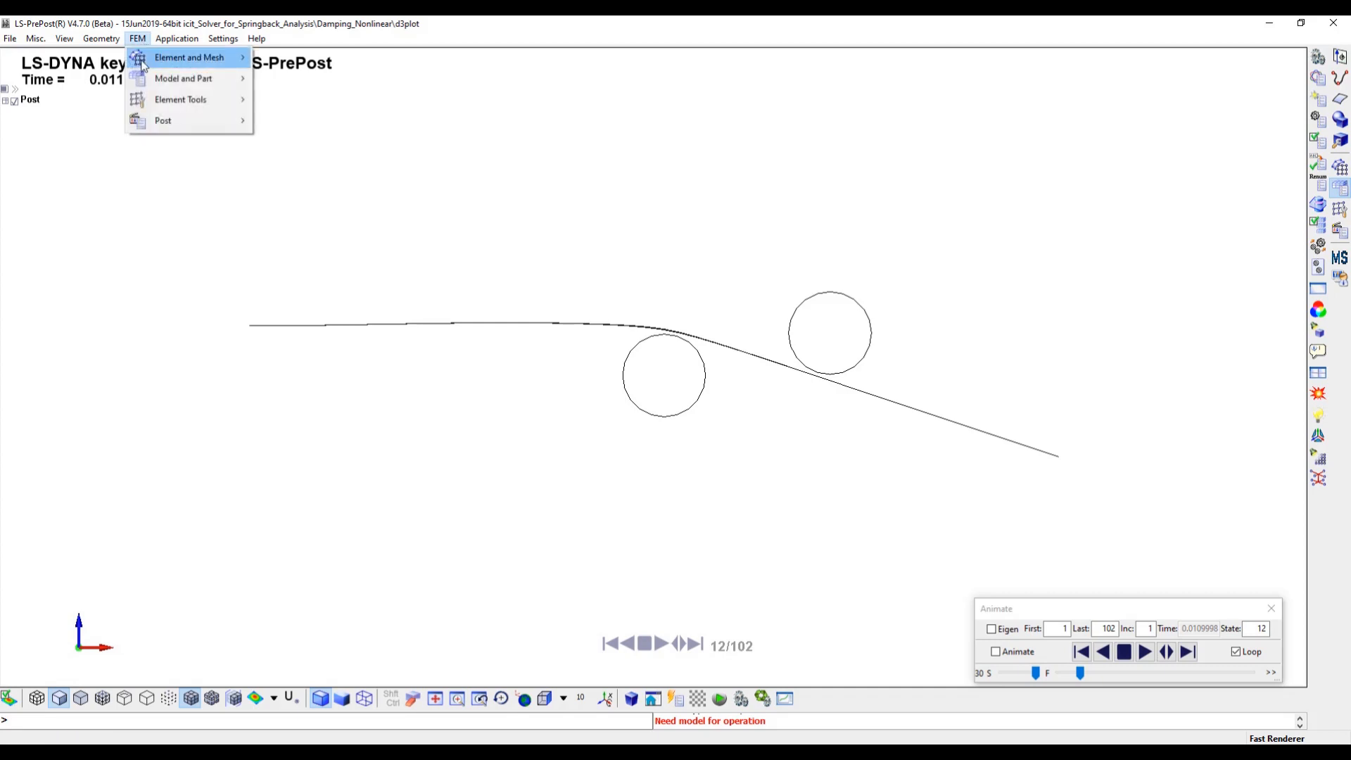
mouse_move(166, 117)
left_click(294, 121)
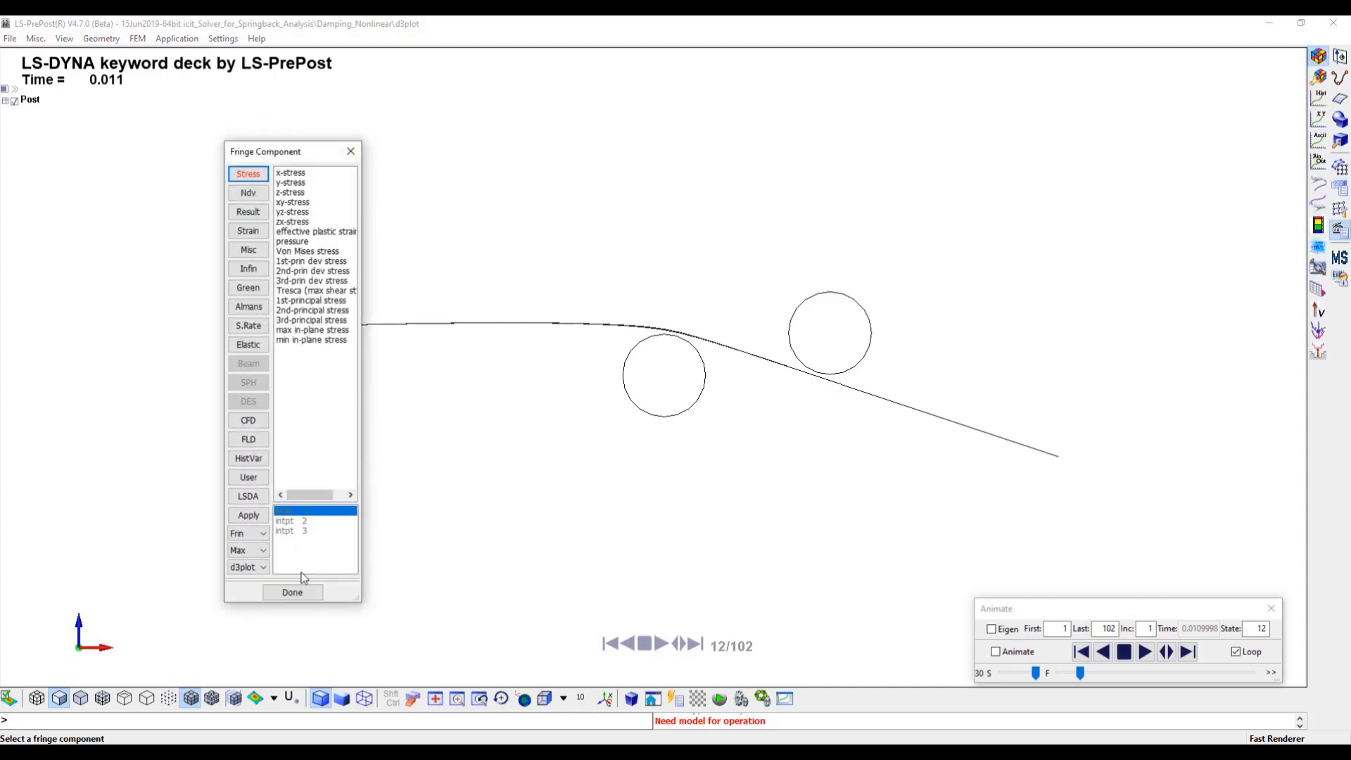
left_click(292, 592)
Load the binout file from the Damping_Nonlinear folder into the binary output plotting tool.
left_click(137, 39)
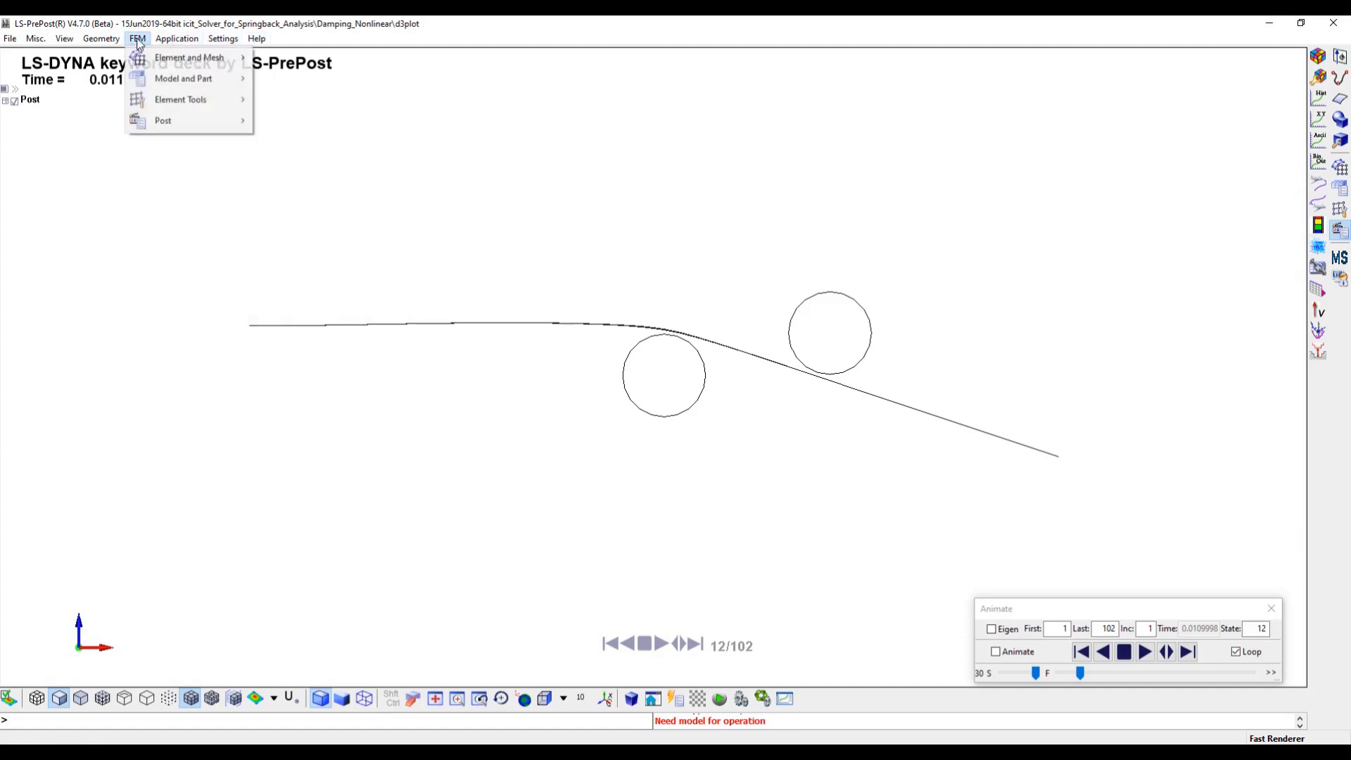
mouse_move(141, 120)
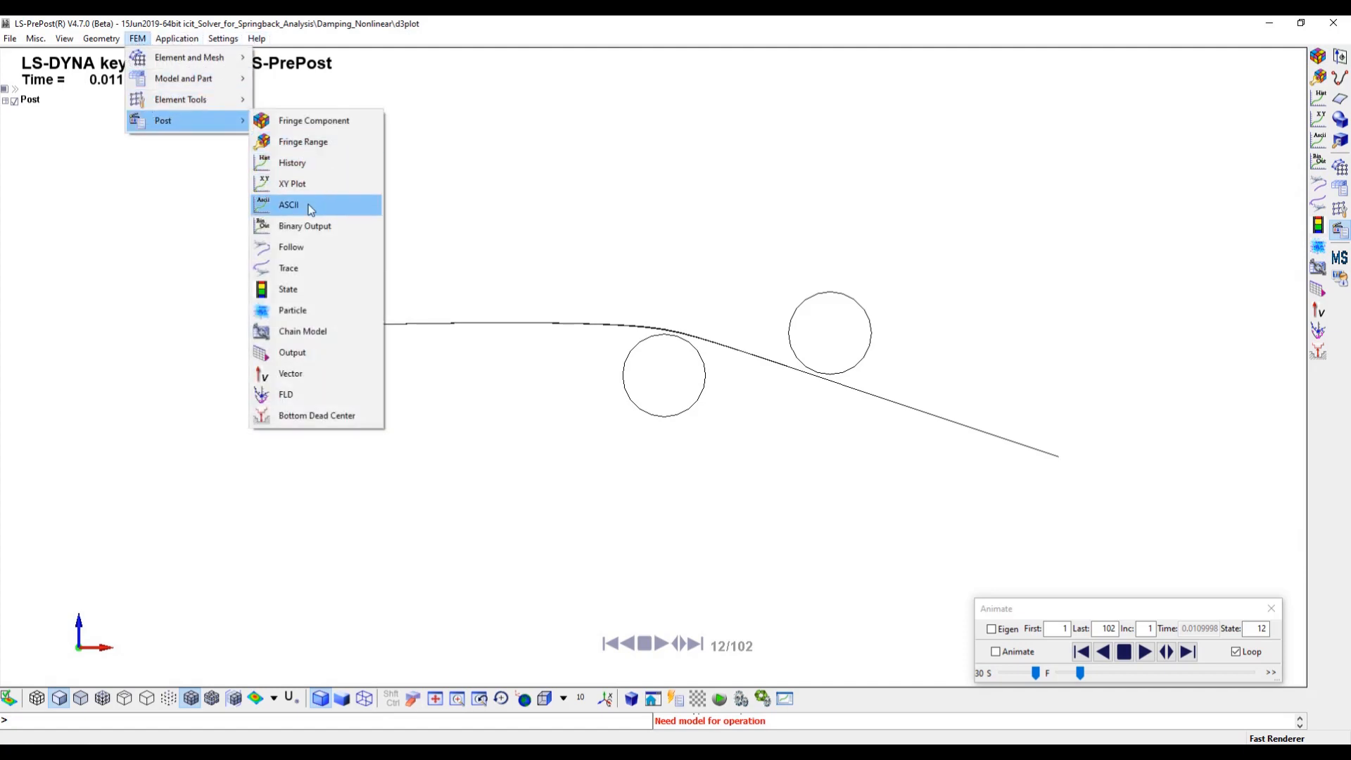
left_click(305, 225)
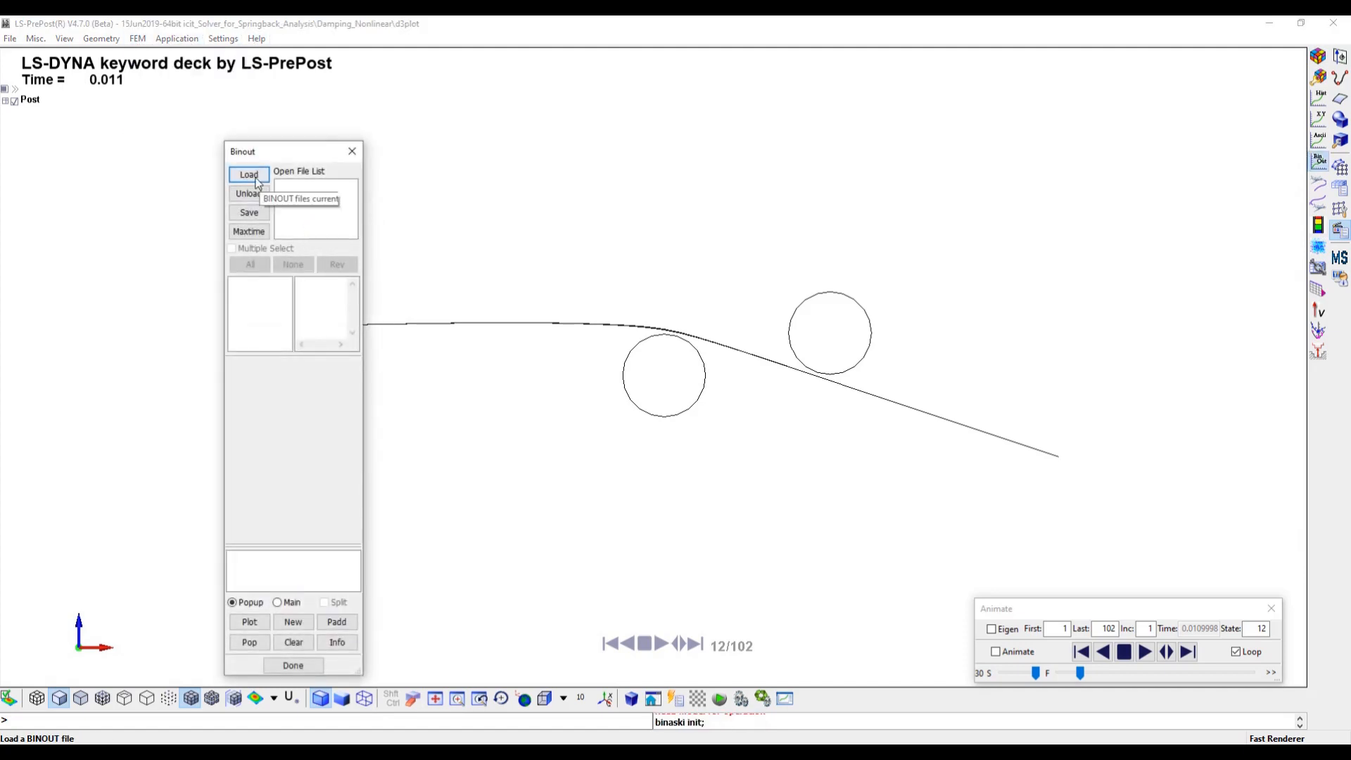
left_click(257, 182)
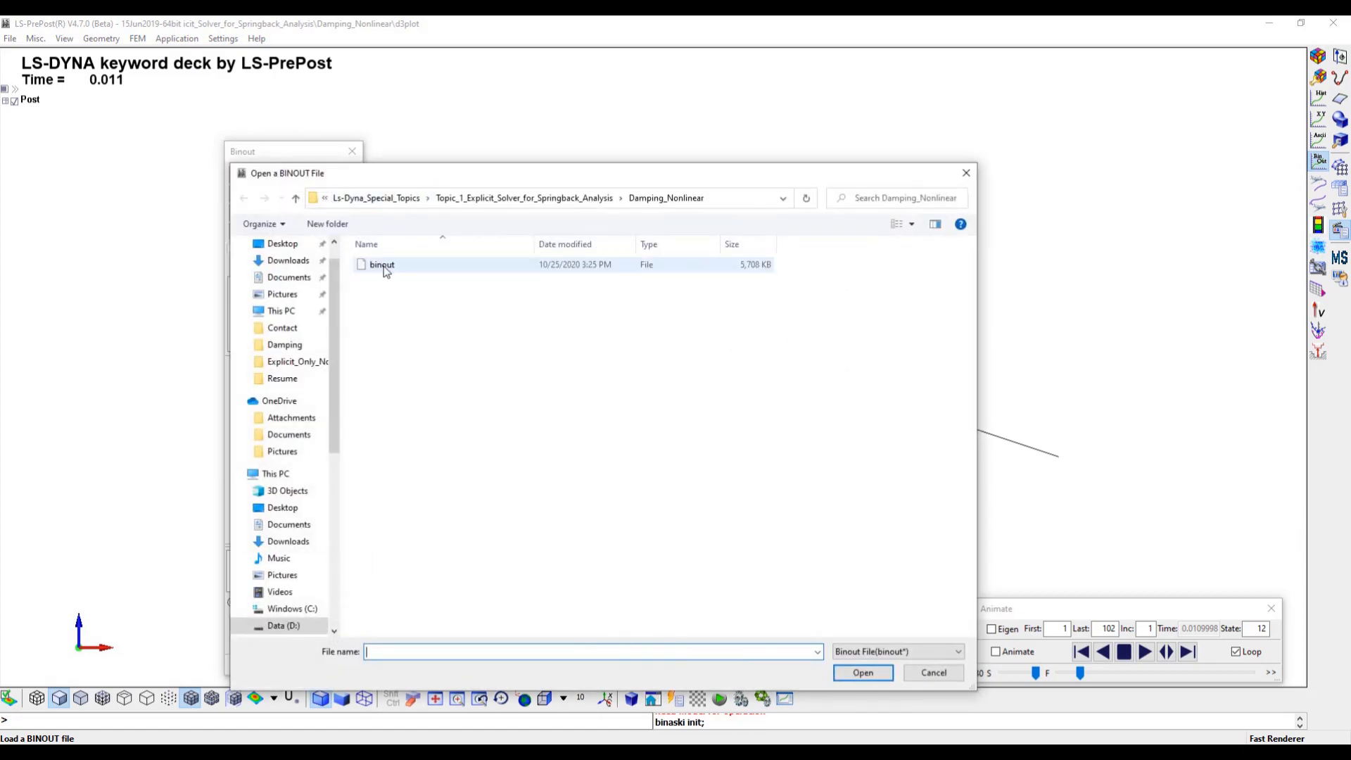
left_click(395, 267)
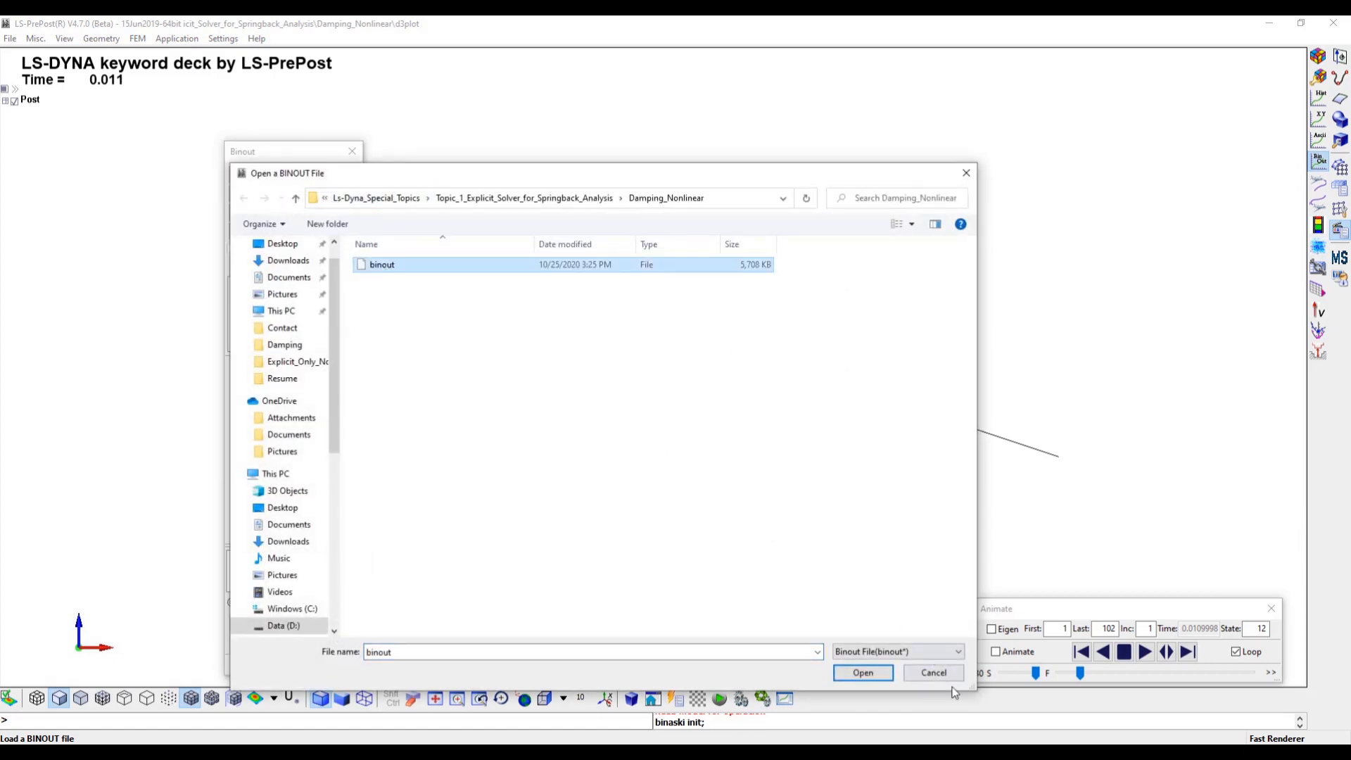
left_click(863, 672)
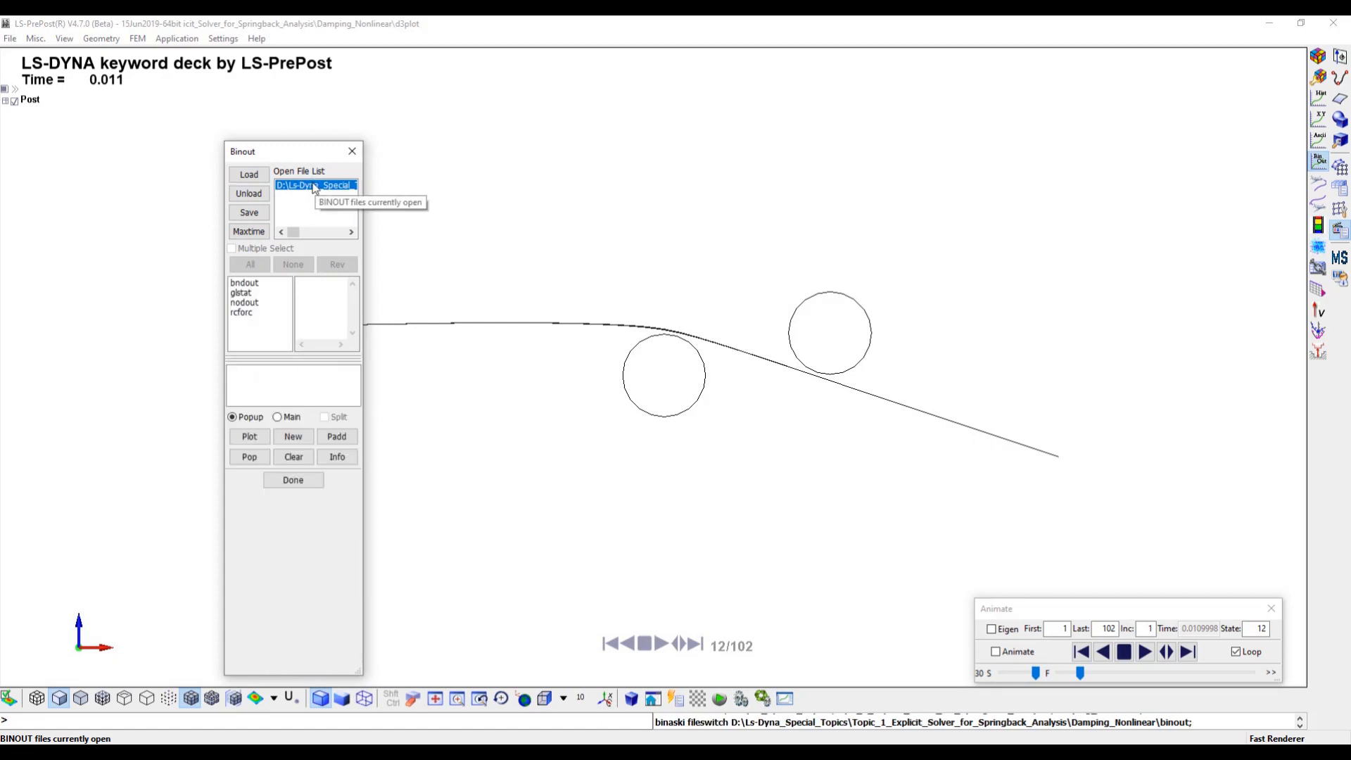
Plot the nodout resultant displacement over time for node 303 at the beam's tip.
left_click(247, 302)
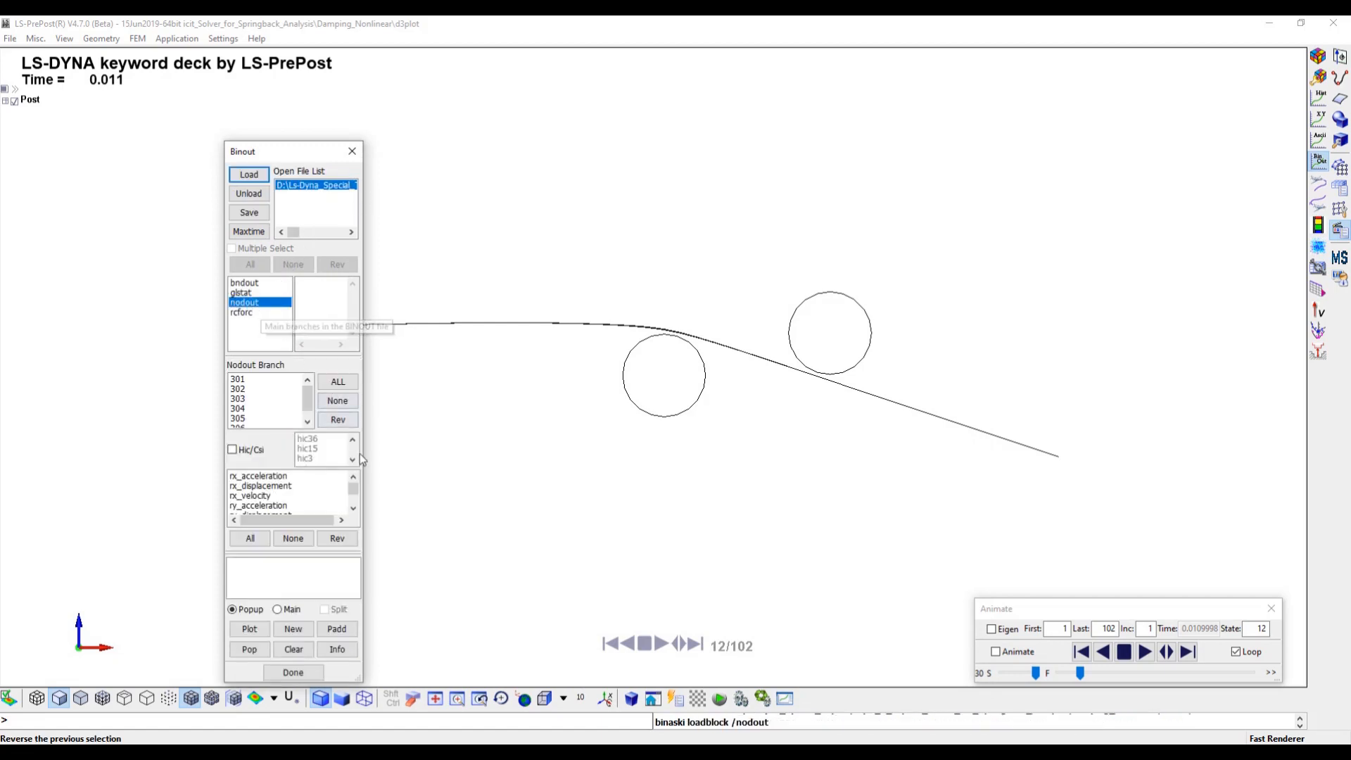
left_click(240, 401)
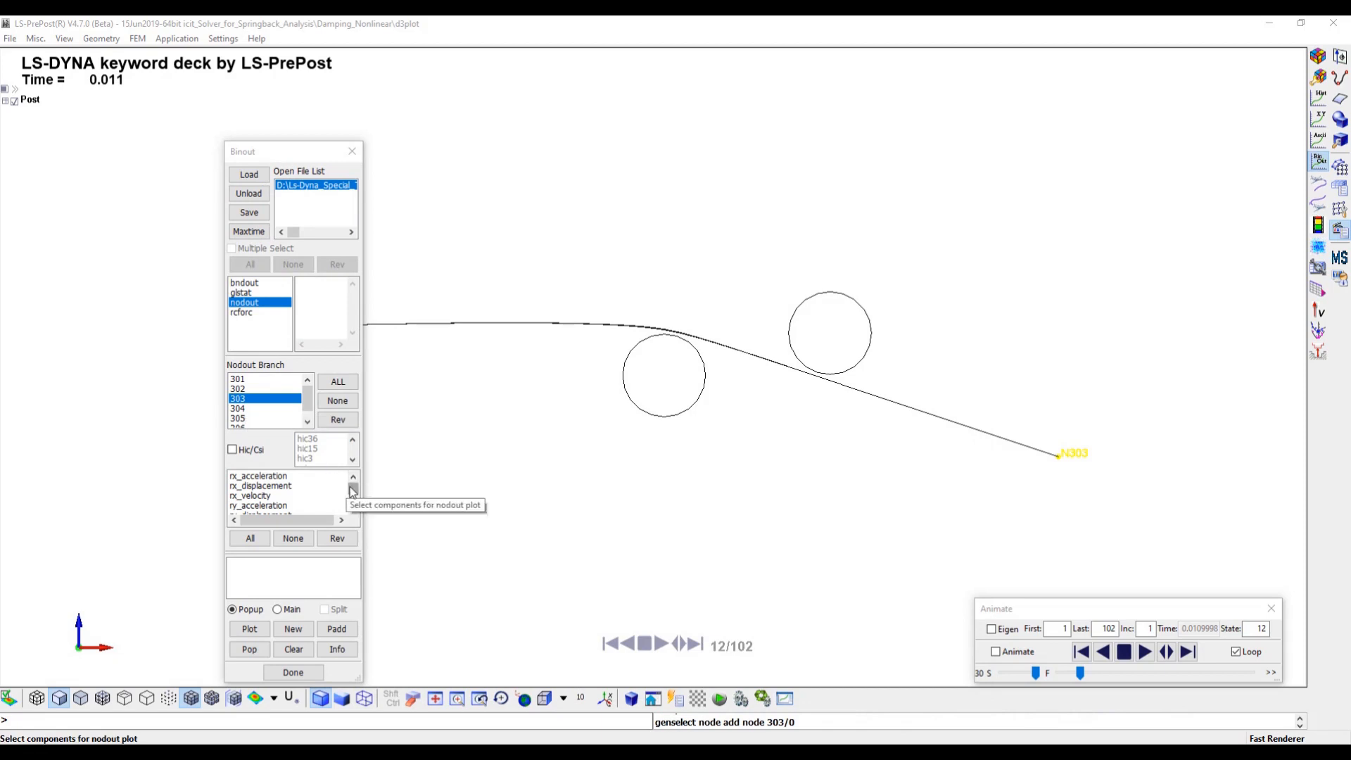
left_click_drag(354, 491, 354, 505)
left_click(282, 486)
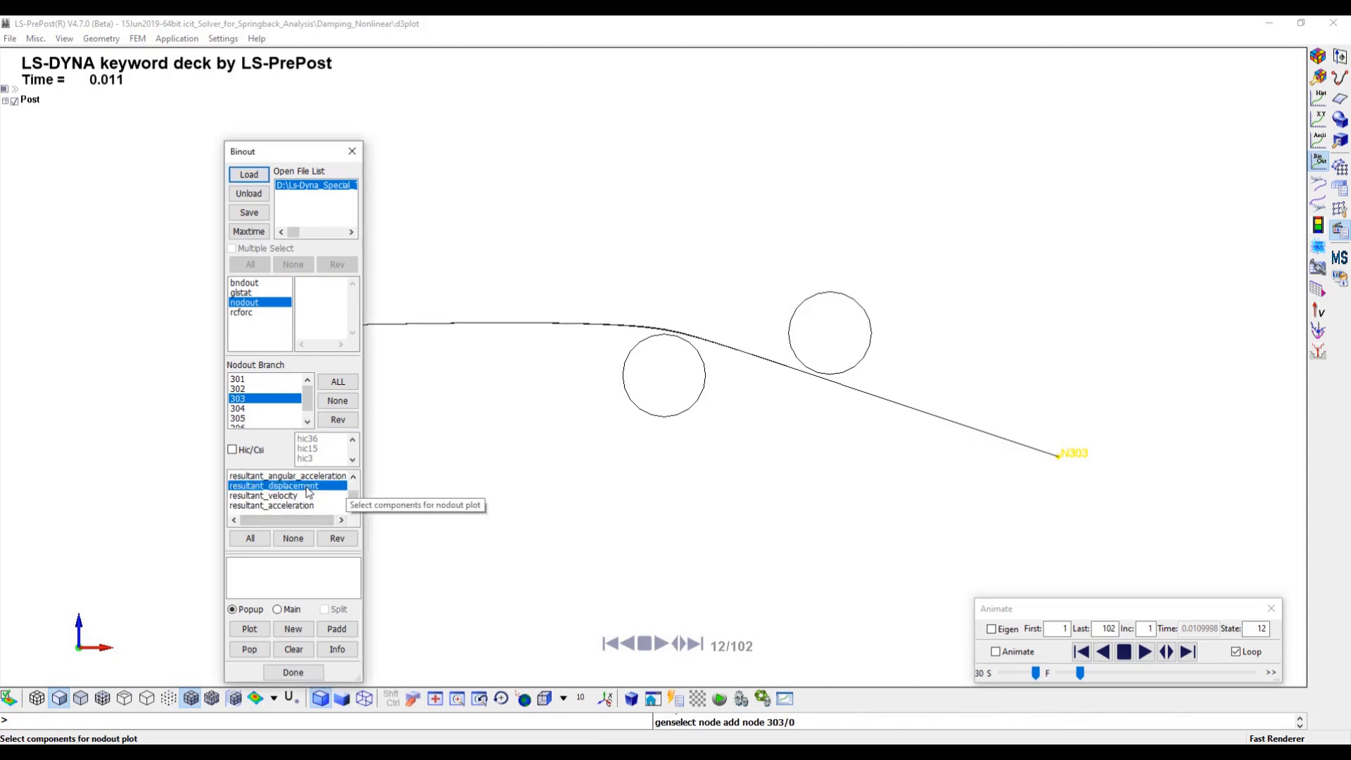
left_click(249, 629)
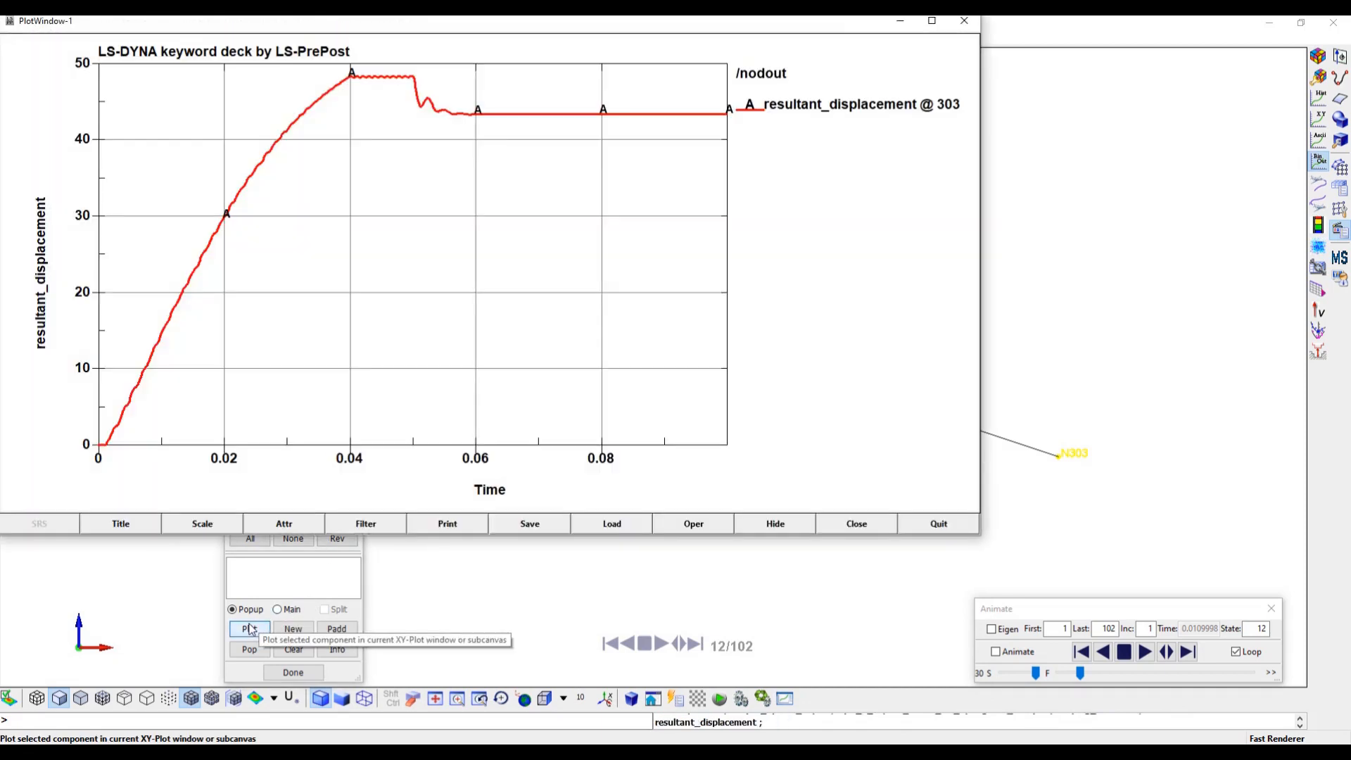
Read the tip displacement on the plateau before springback and on the final flat part of the curve, and close the plot.
left_click(401, 82)
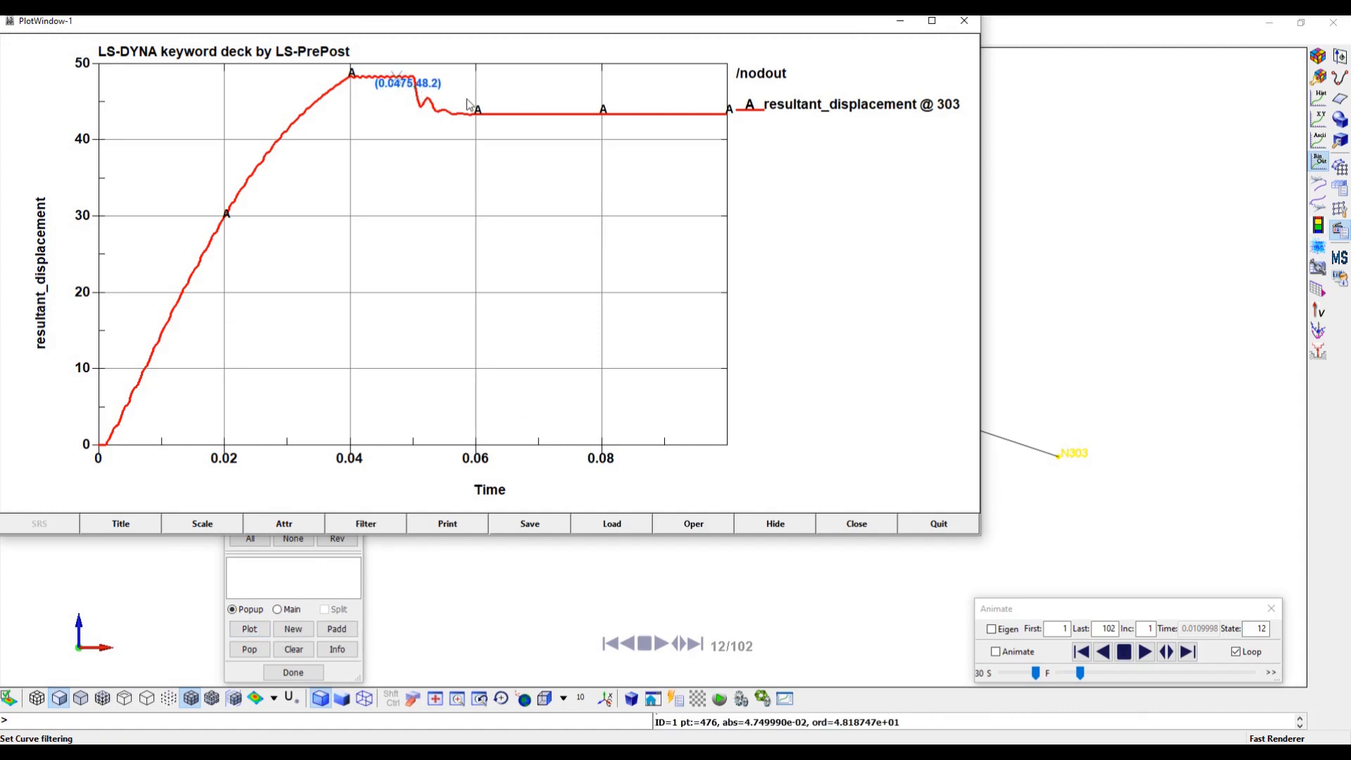
left_click(635, 118)
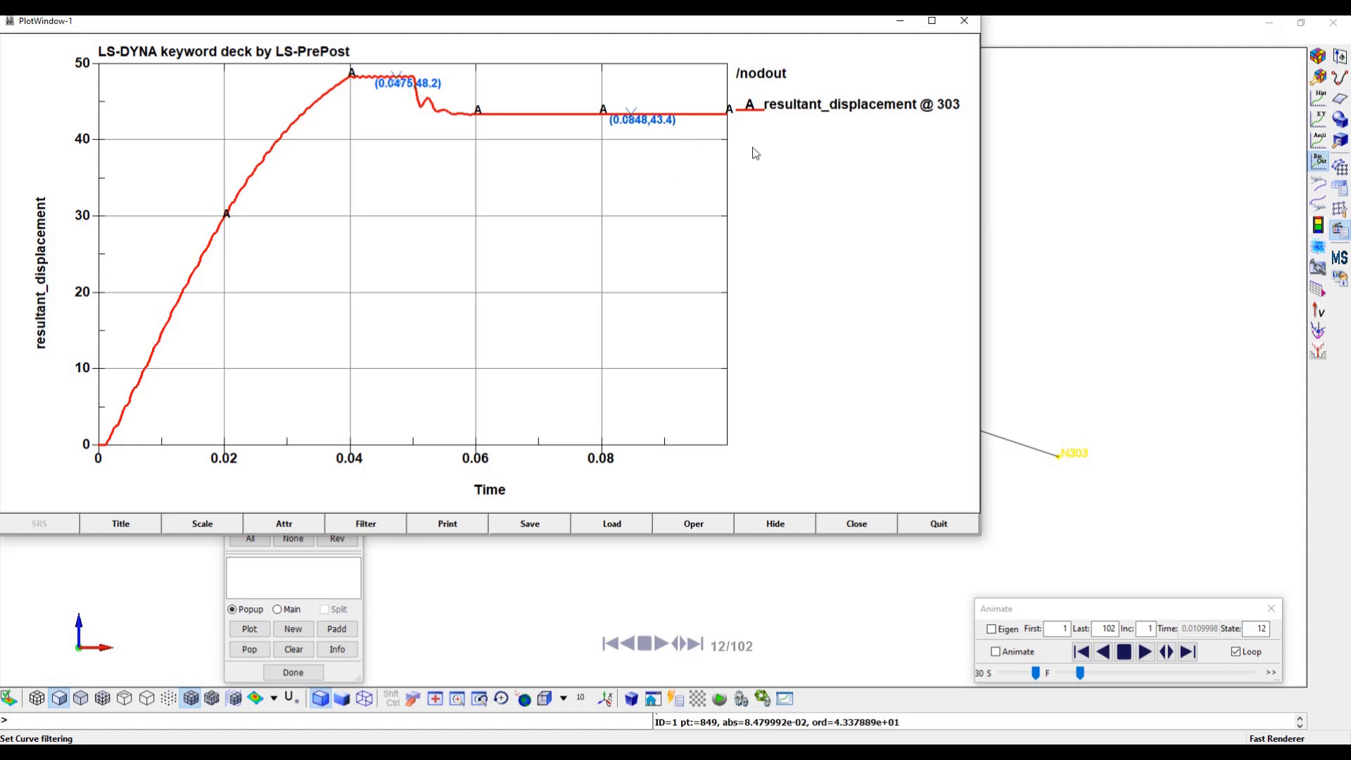
left_click(965, 23)
Plot the global internal energy over time from the glstat data, examine the curve, and close the plot.
left_click(241, 292)
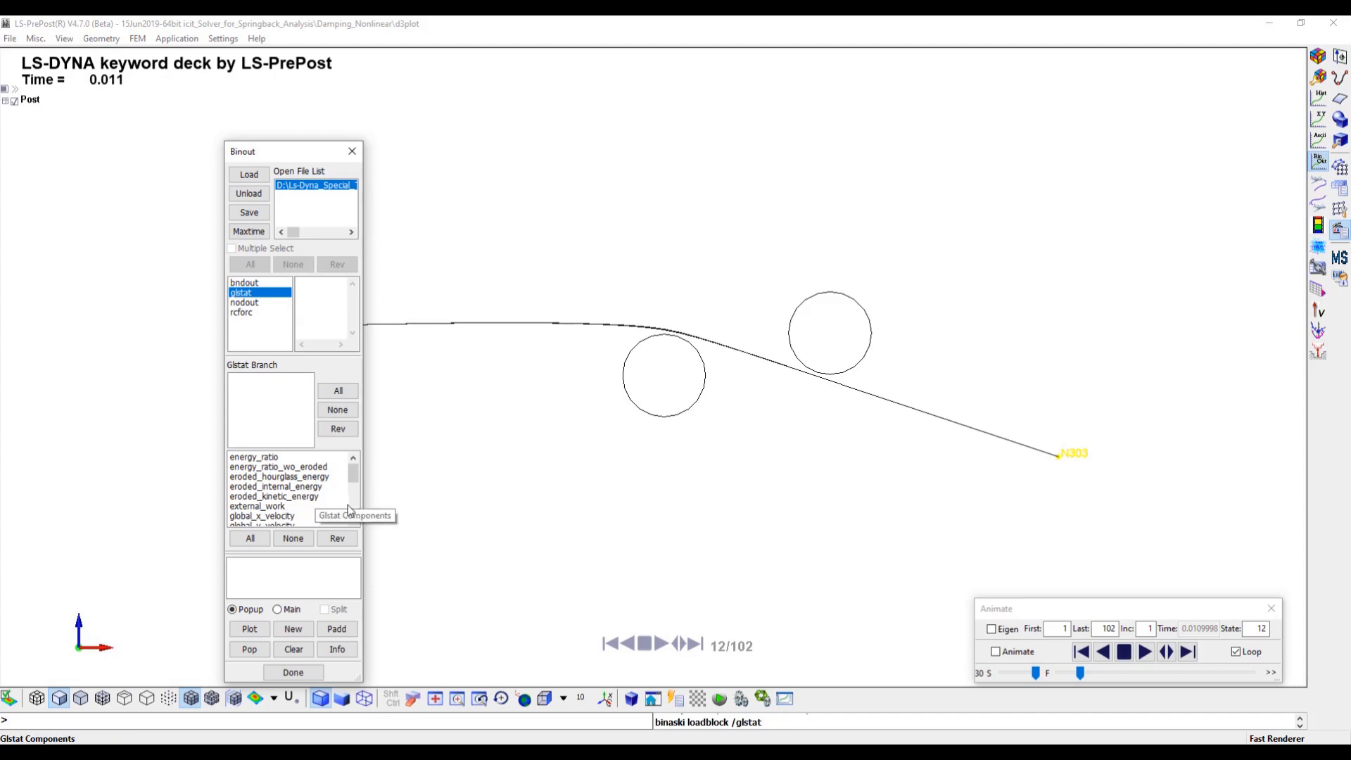
scroll(349, 508, "down", 2)
left_click(281, 487)
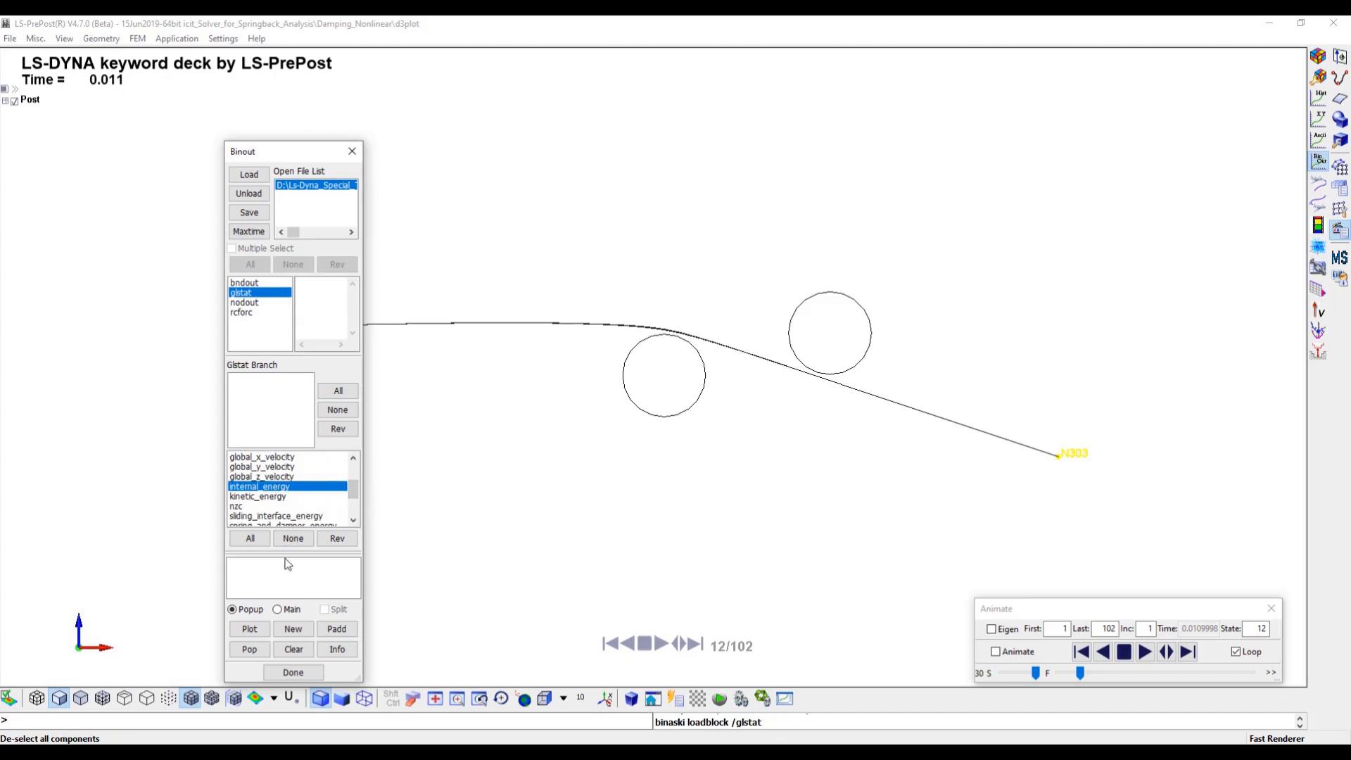
left_click(250, 628)
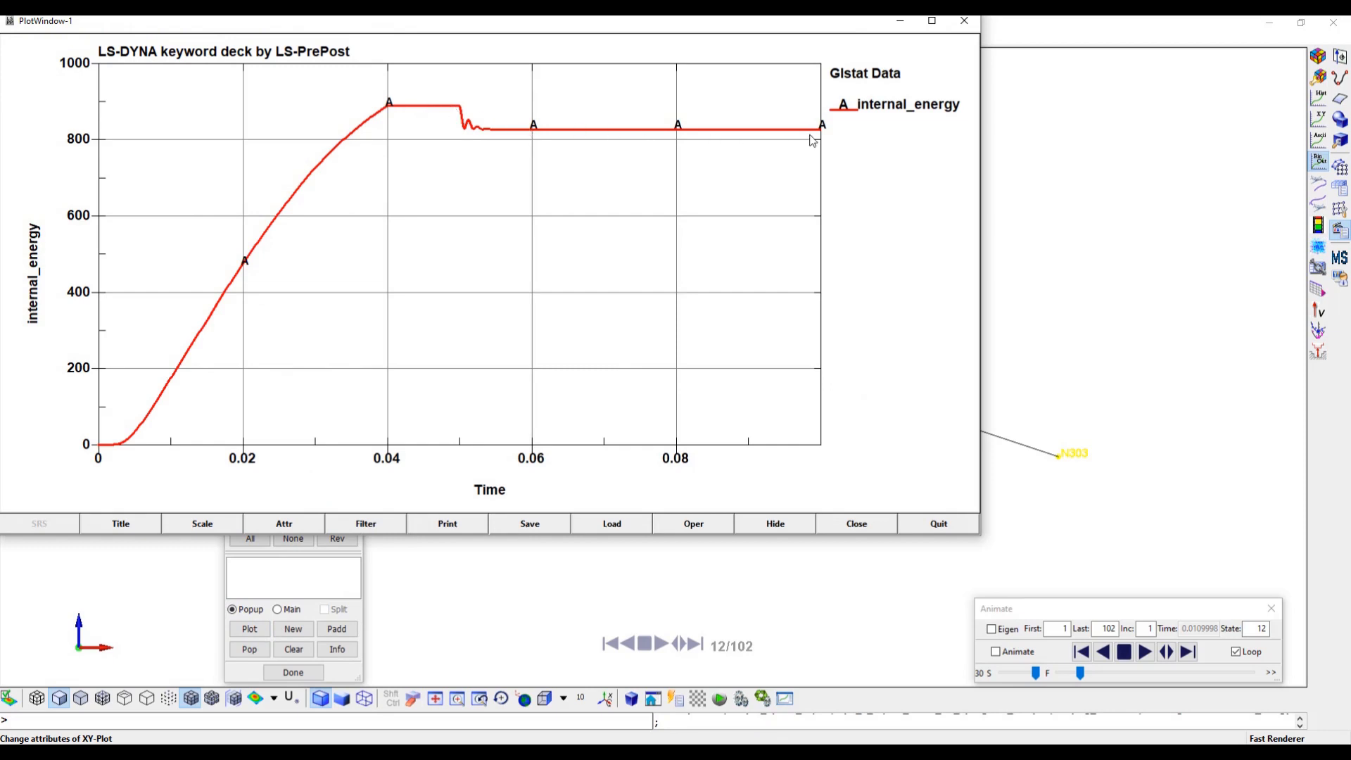
left_click(967, 24)
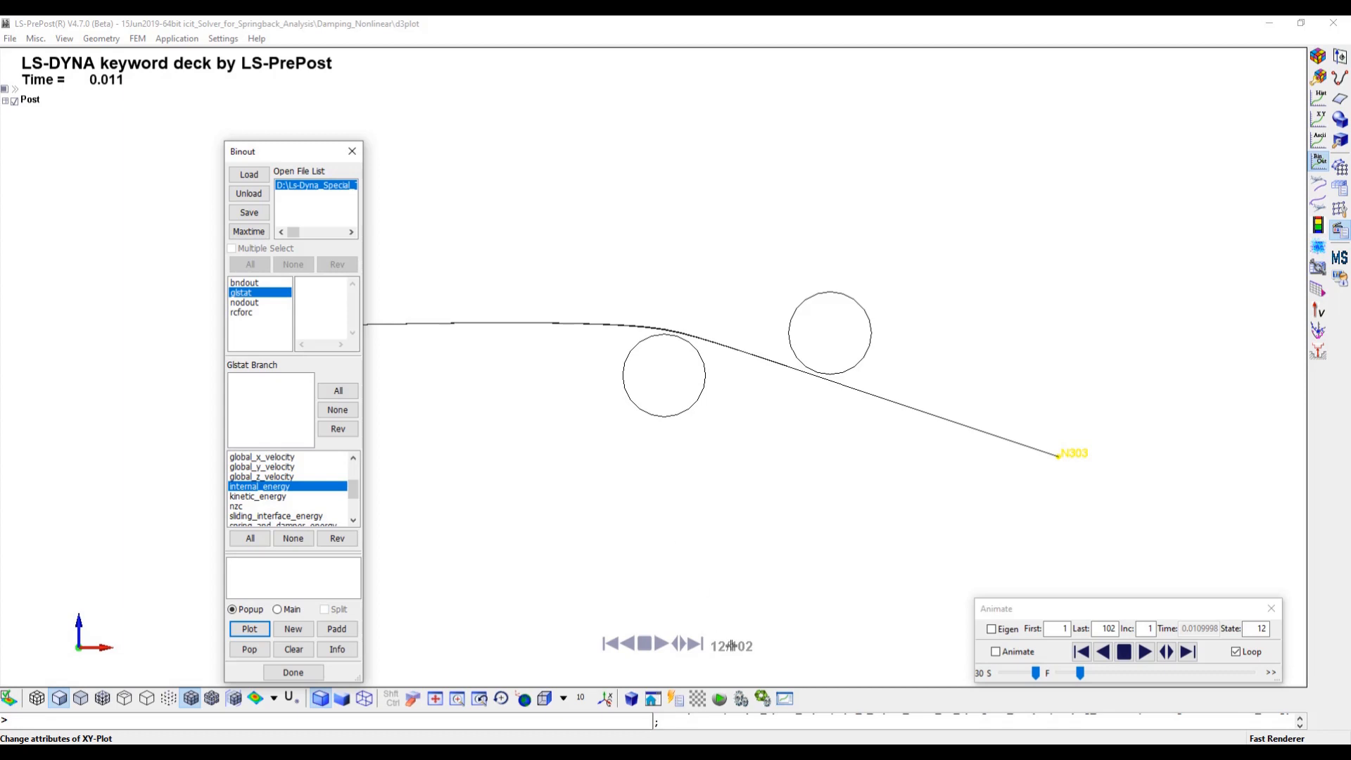
Switch to the LS-PrePost session holding the Damping_Nonlinear keyword model and open its Keyword Manager.
left_click(781, 753)
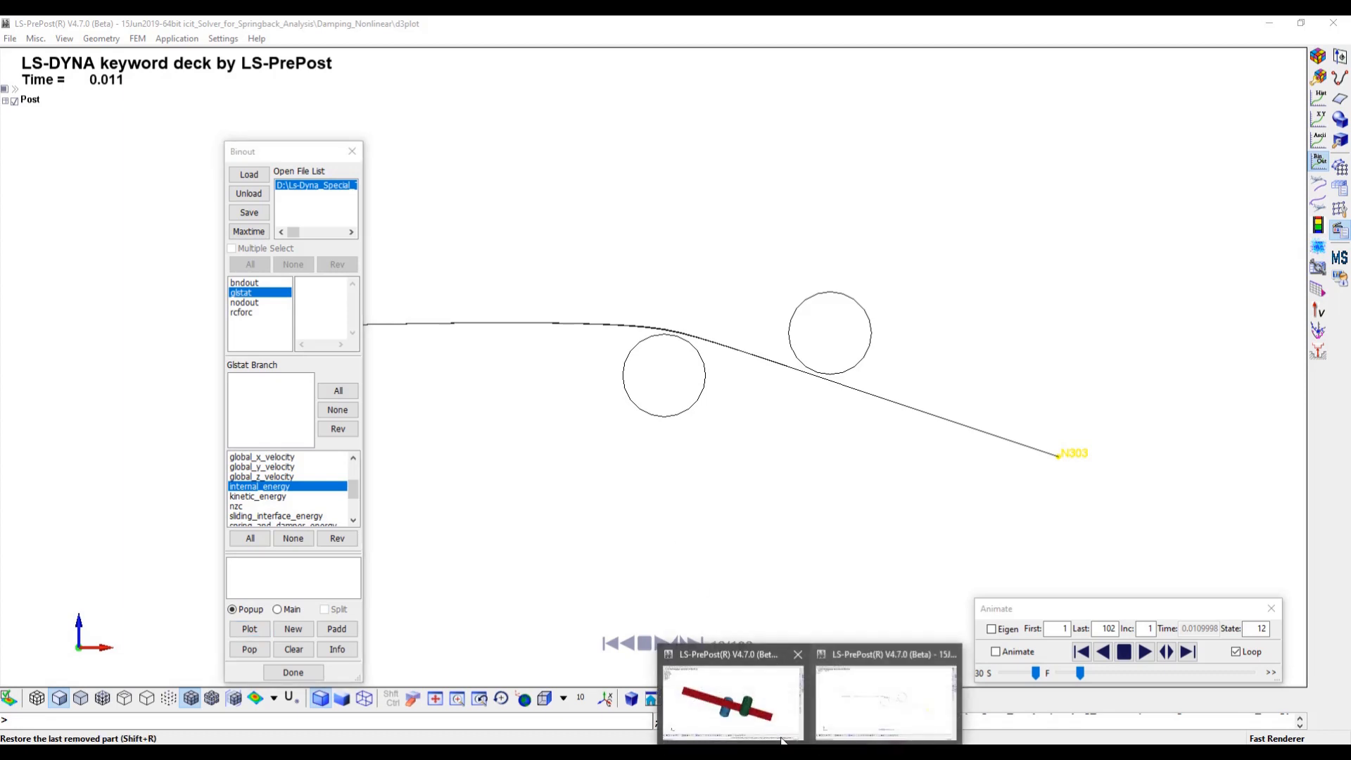
left_click(700, 693)
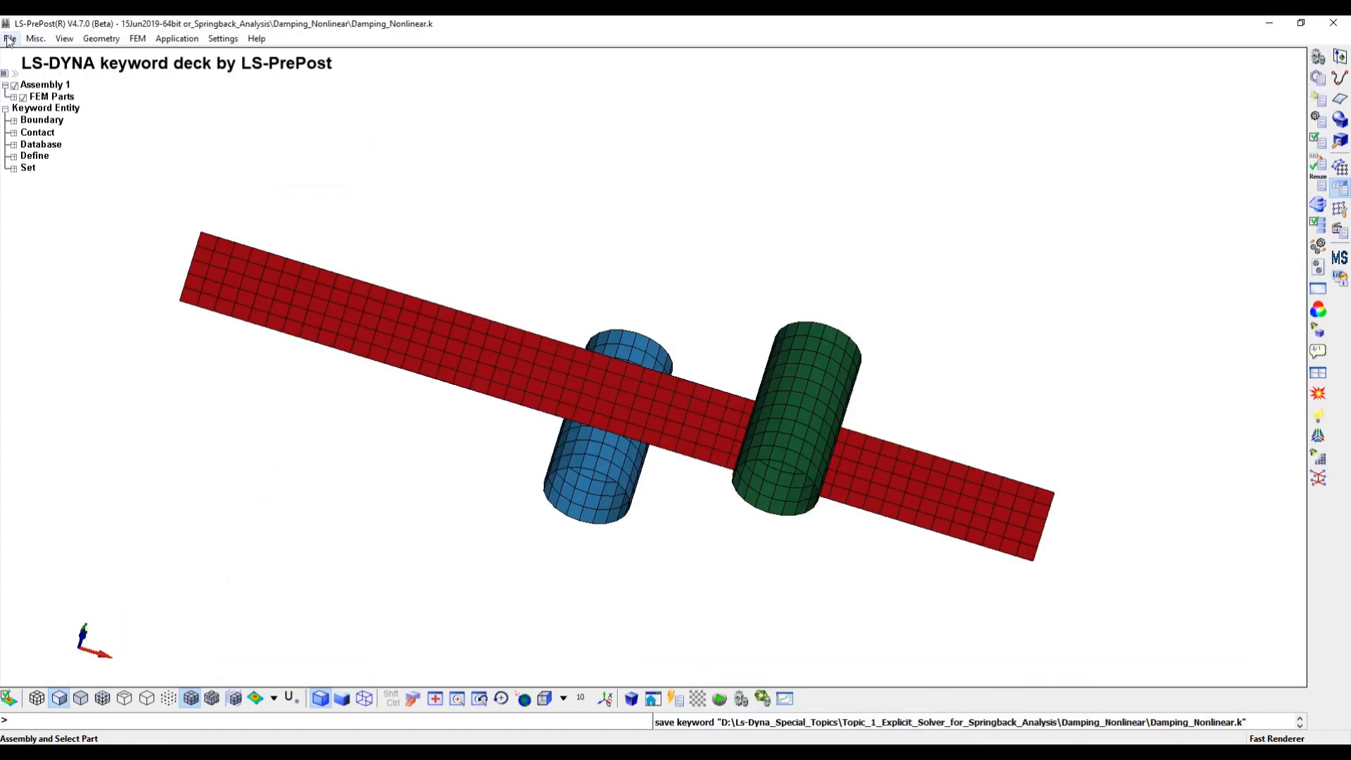
left_click(138, 39)
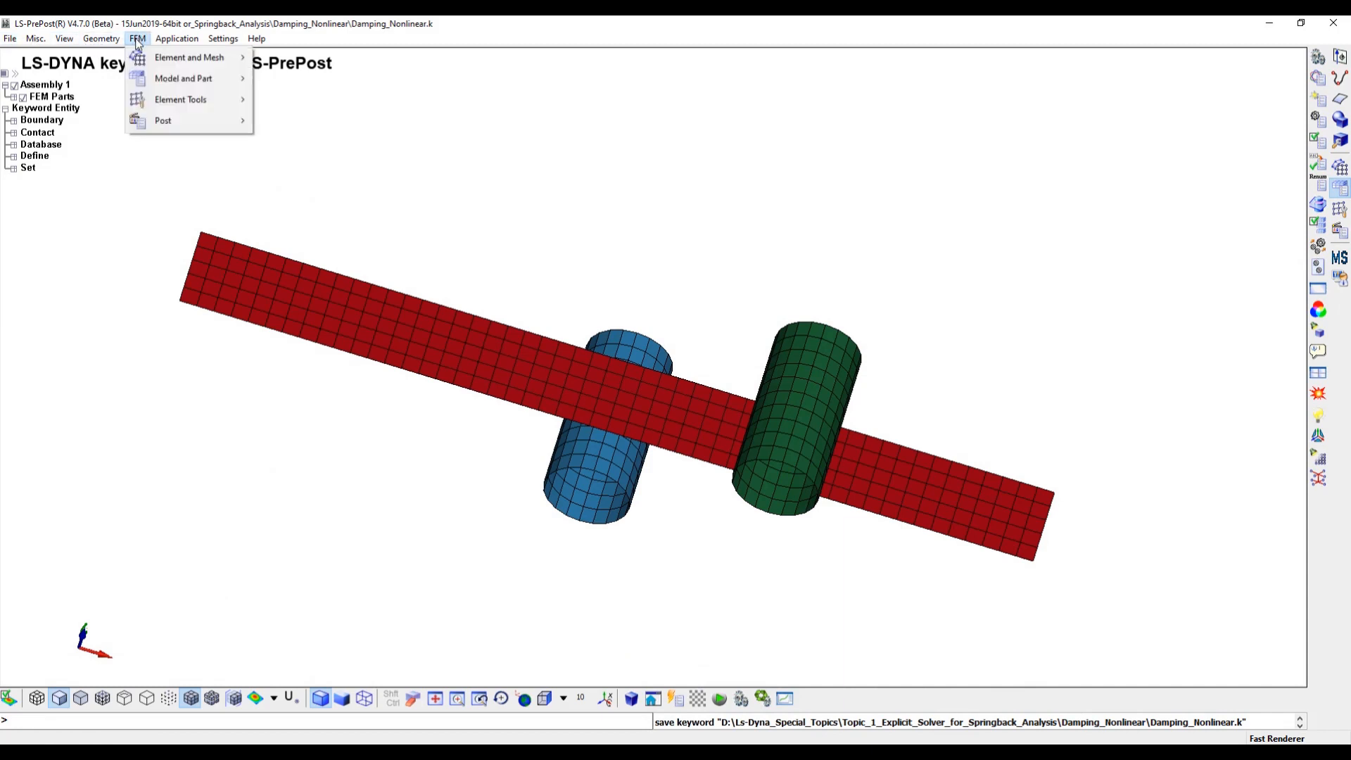
mouse_move(201, 81)
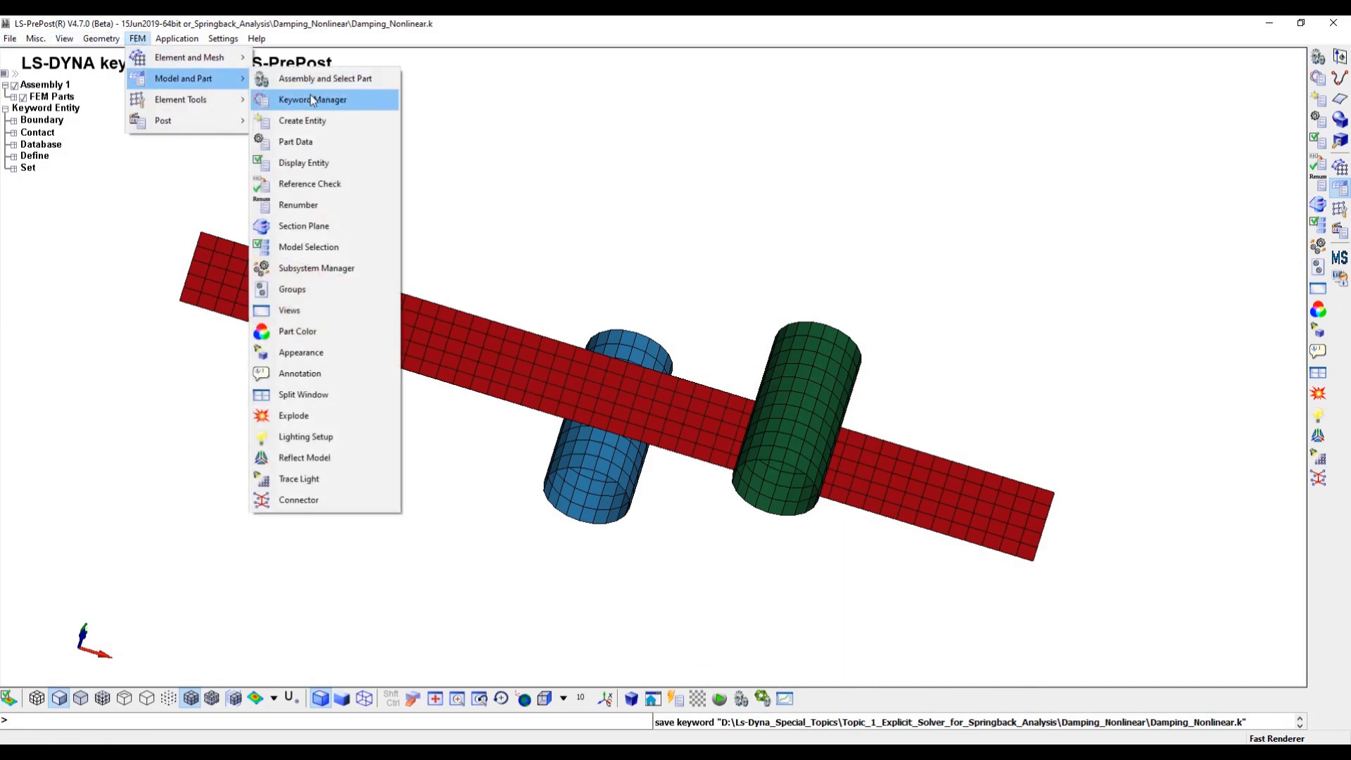
left_click(313, 100)
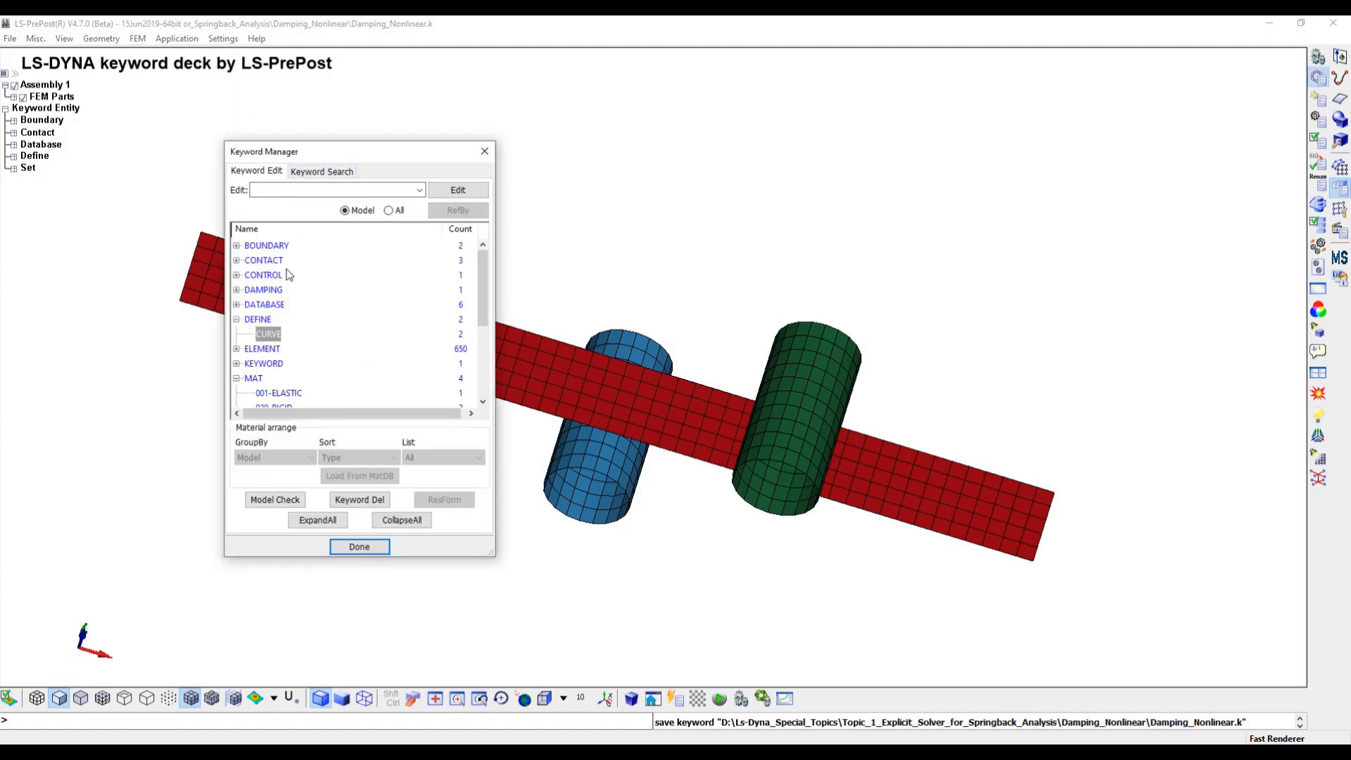
Delete the DAMPING_GLOBAL keyword from the model.
left_click(237, 291)
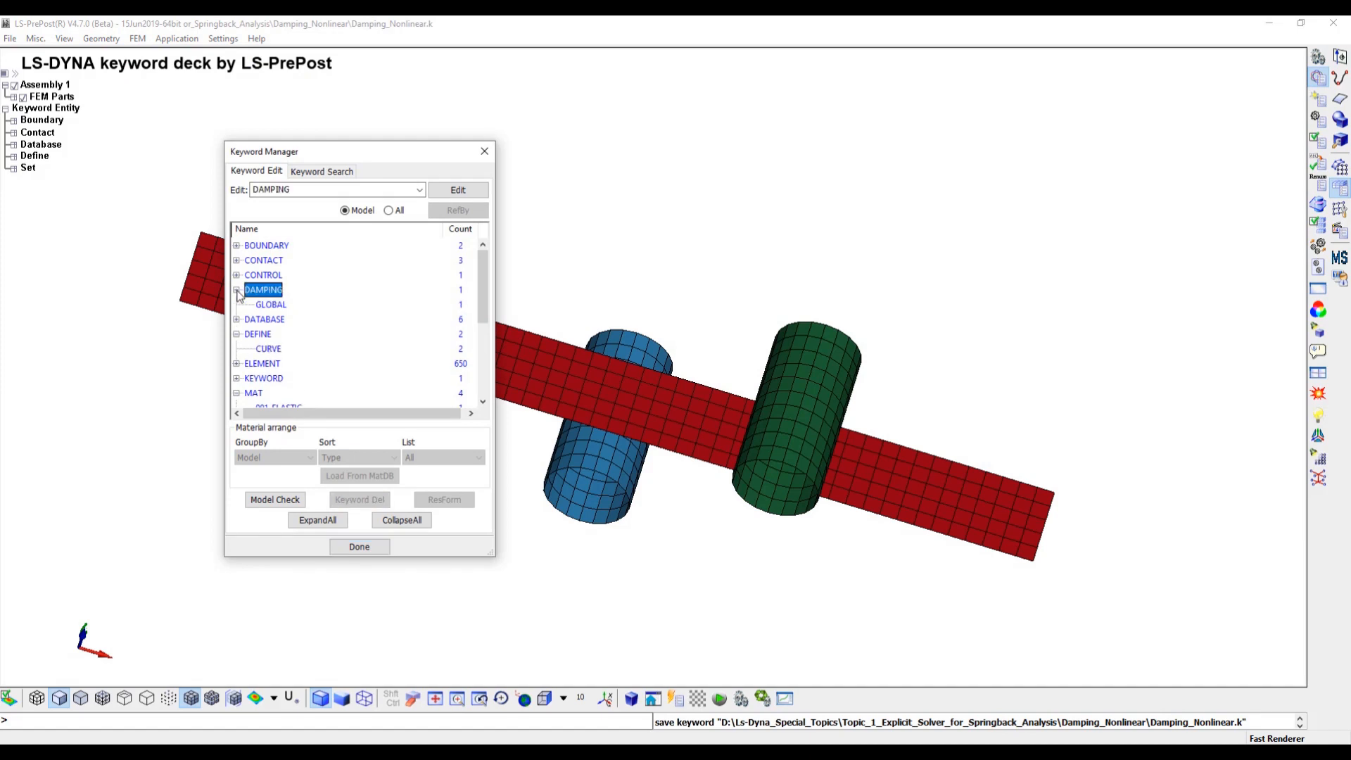
left_click(270, 306)
right_click(276, 307)
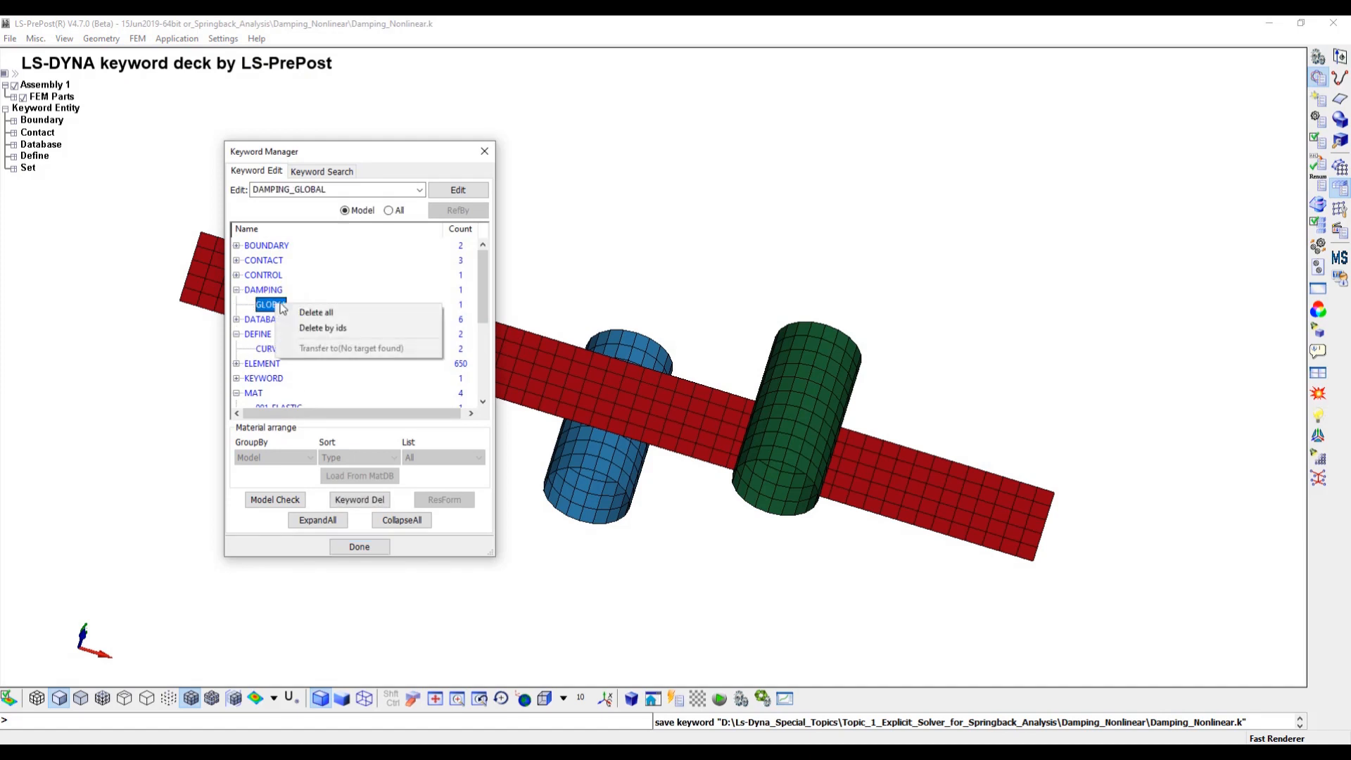
left_click(316, 314)
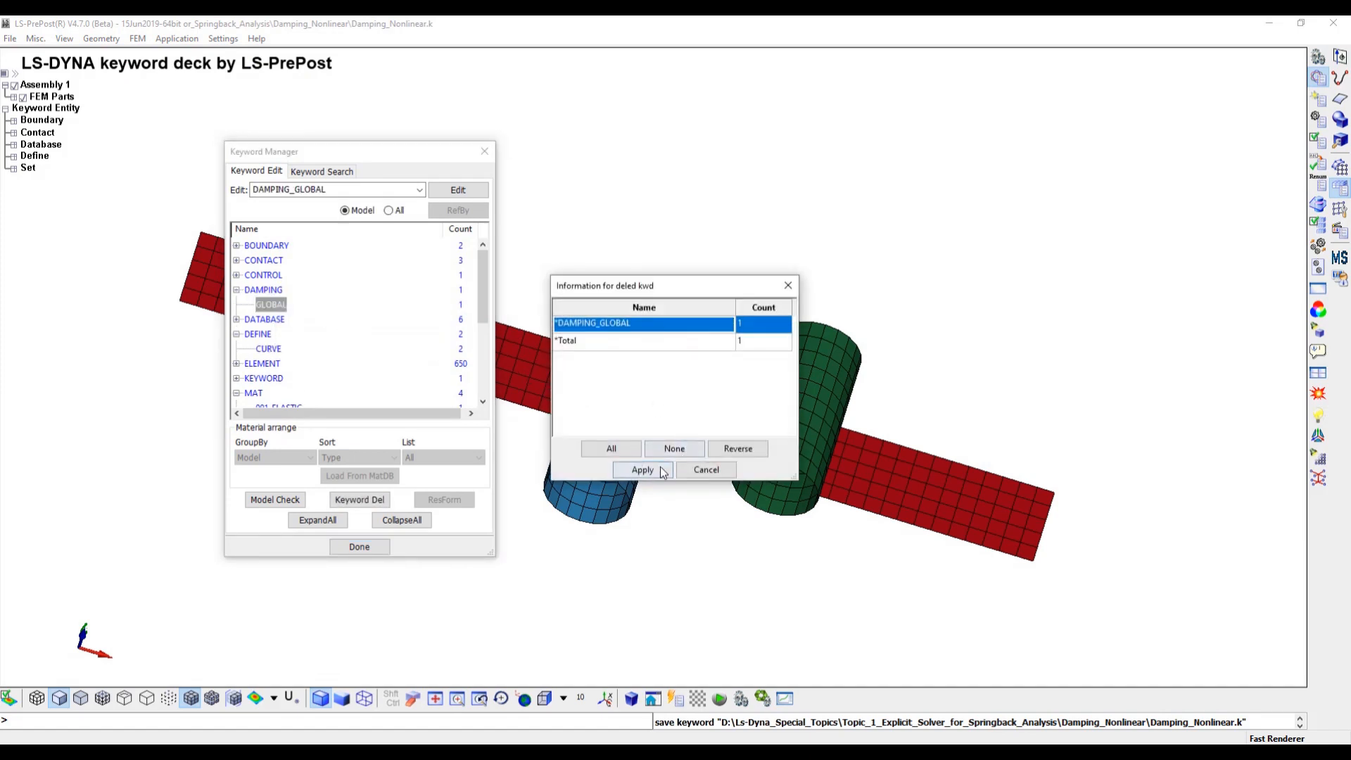
left_click(652, 470)
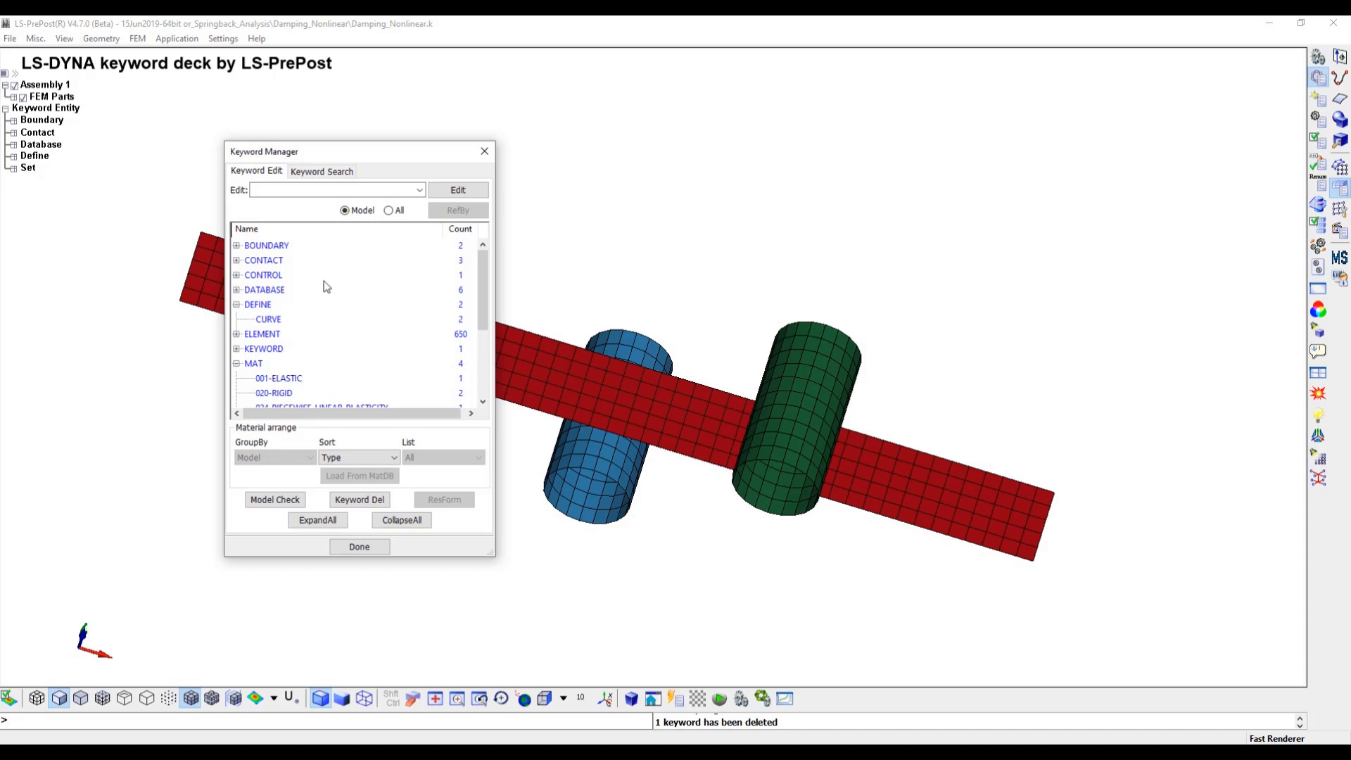
Set the termination time ENDTIM to 0.05 in the CONTROL_TERMINATION keyword and accept the change.
left_click(238, 276)
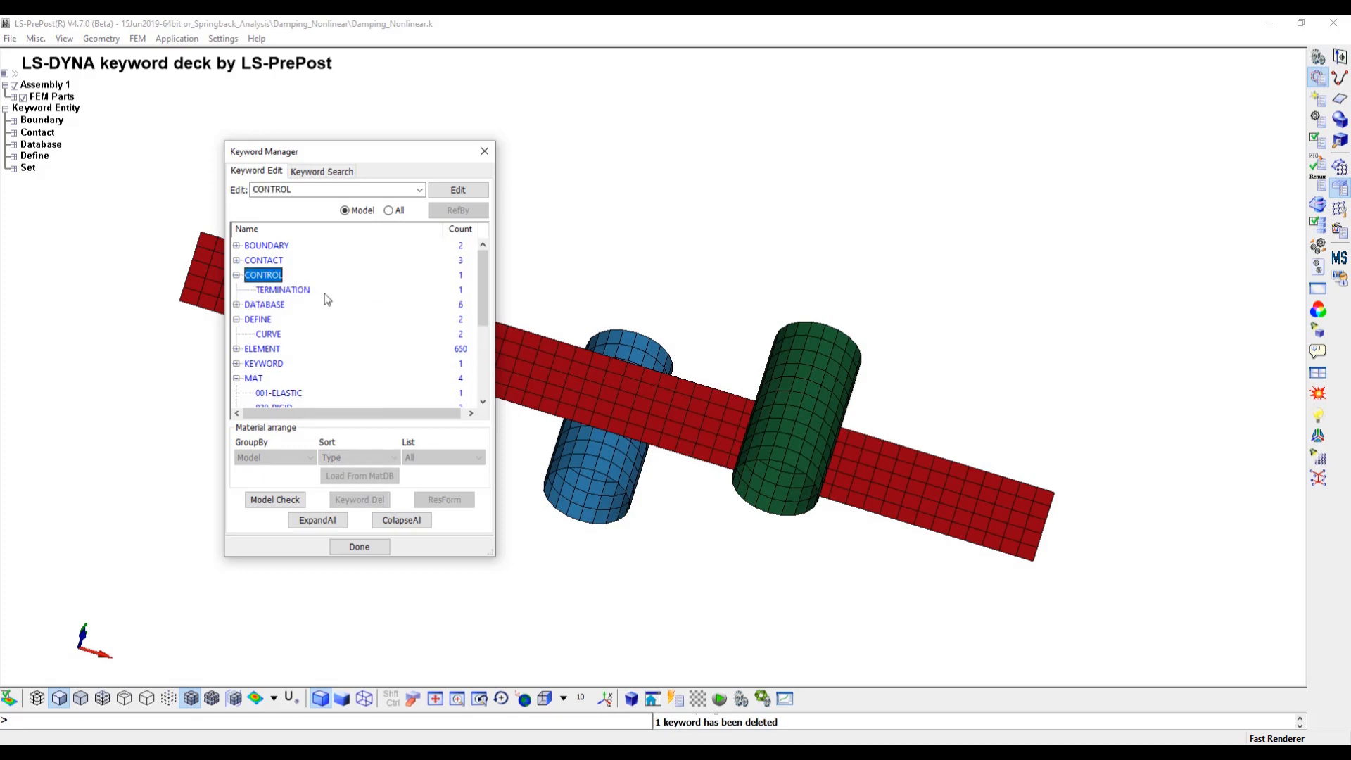
double_click(301, 290)
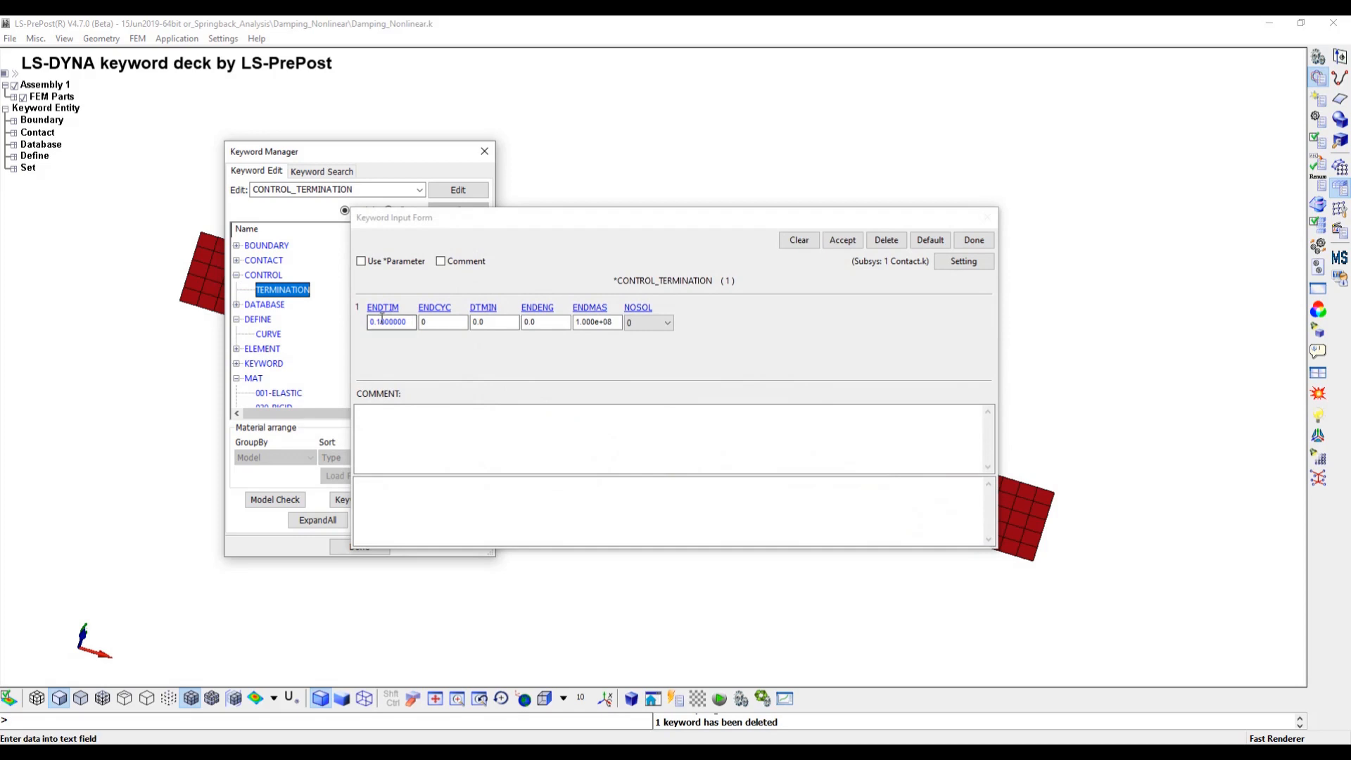
double_click(380, 322)
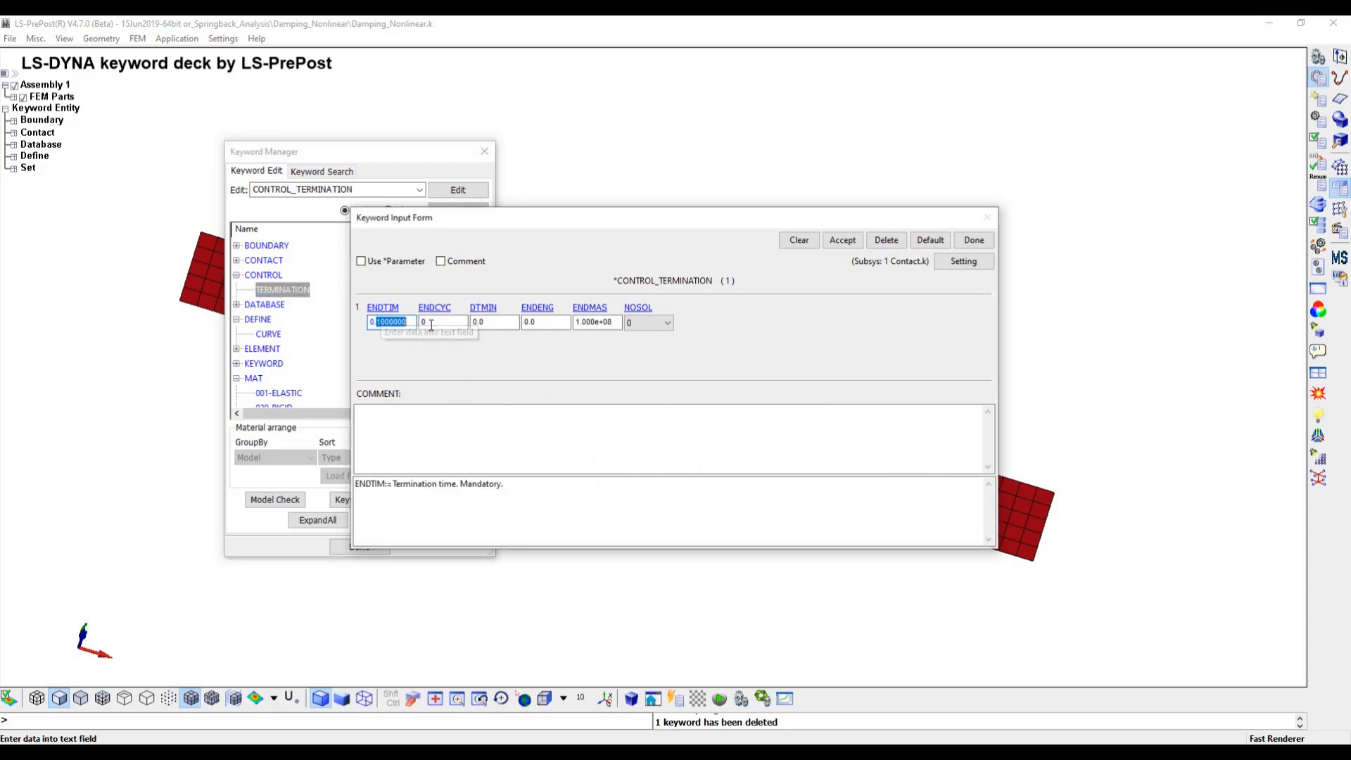
type("05")
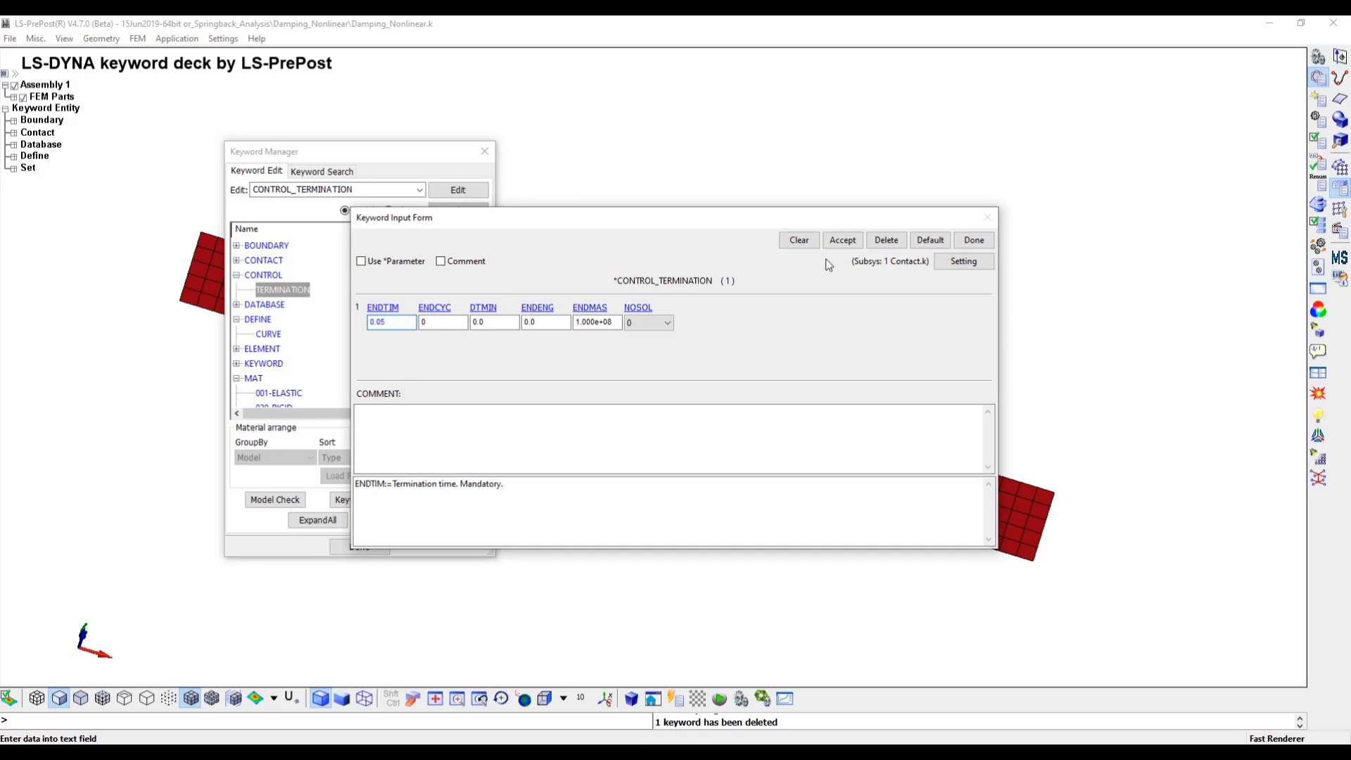
left_click(846, 242)
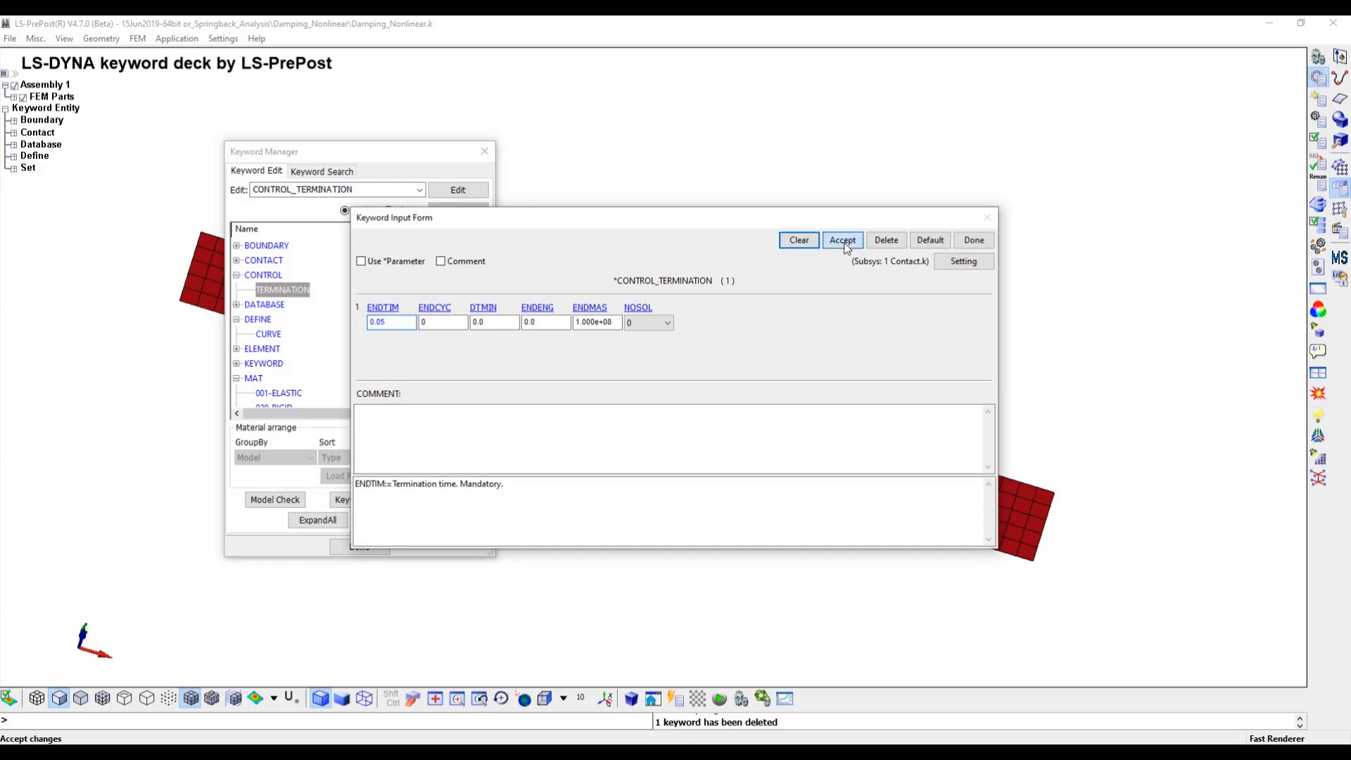
left_click(974, 242)
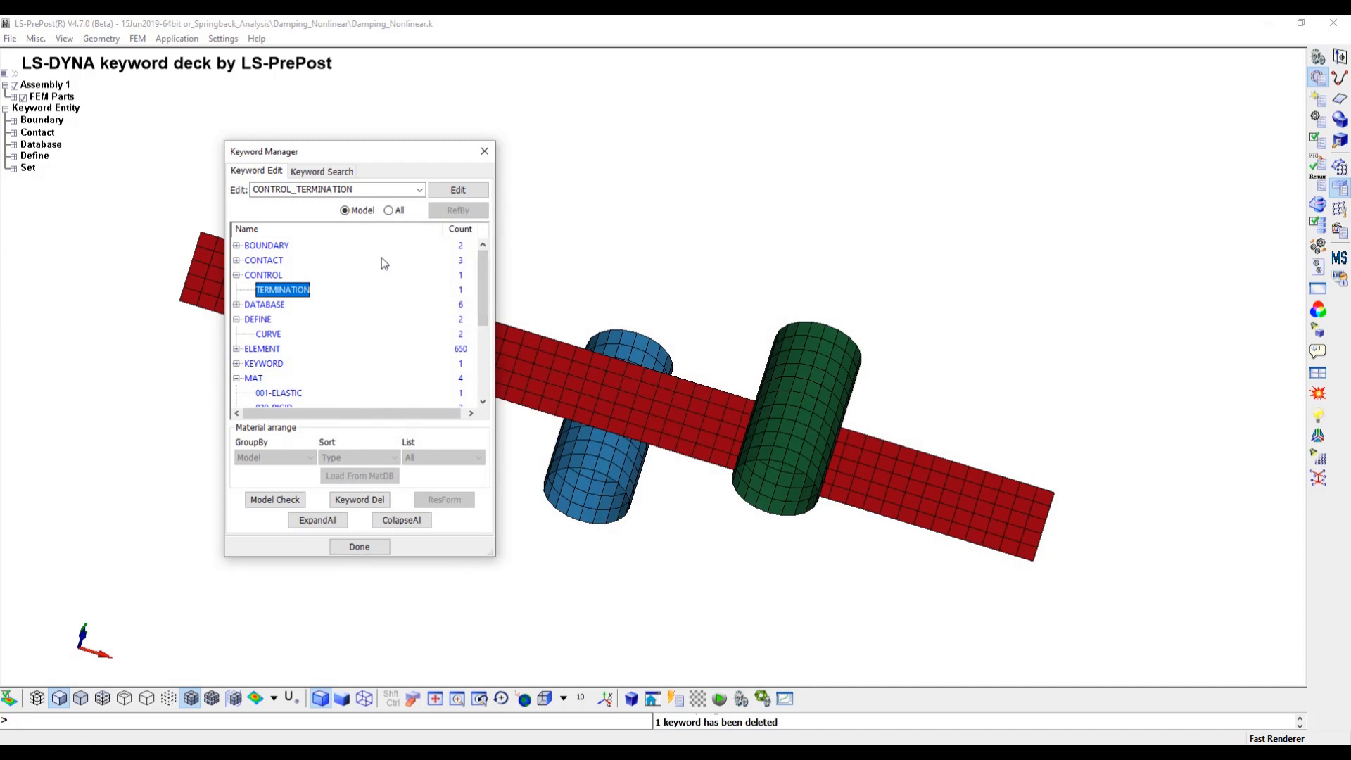
List all available keywords instead of only the model's, and collapse the DAMPING, DEFINE and MAT groups.
left_click(388, 210)
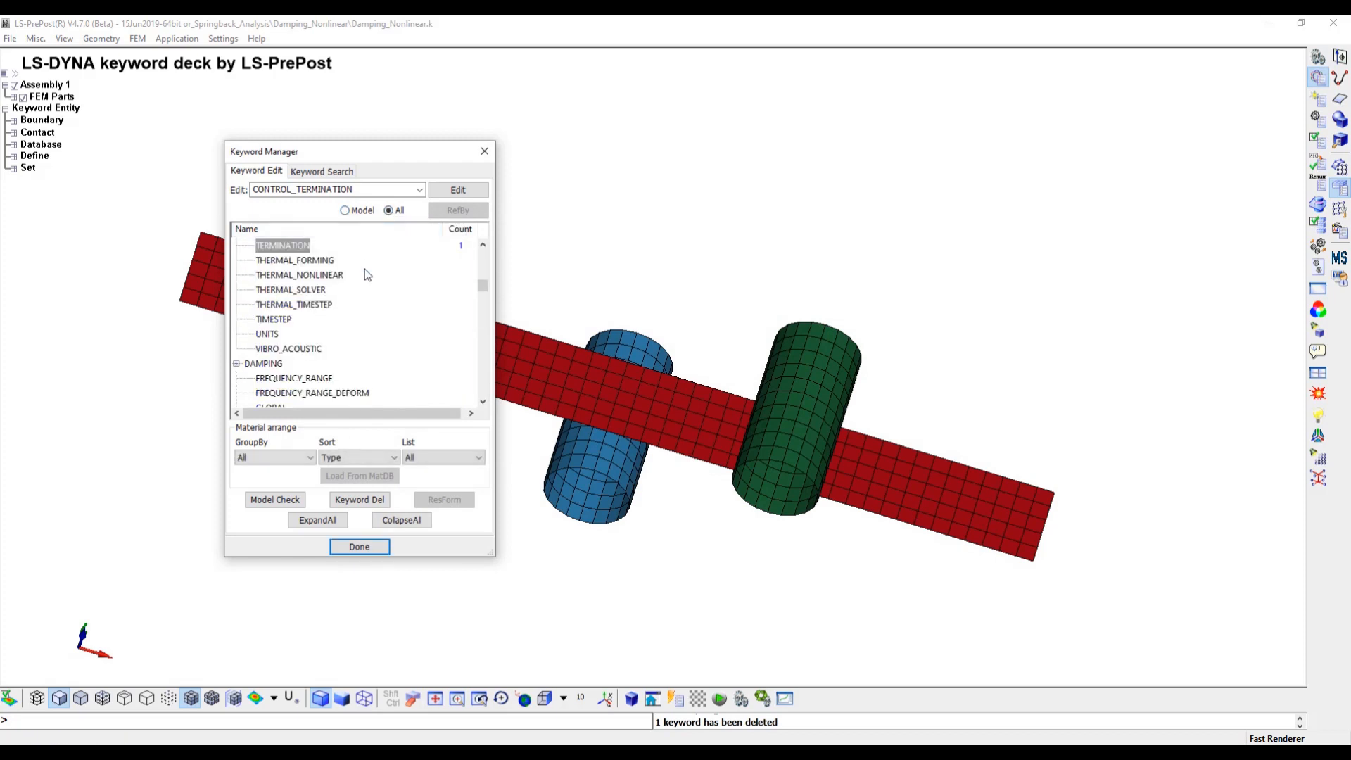
left_click(237, 364)
scroll(273, 340, "up", 14)
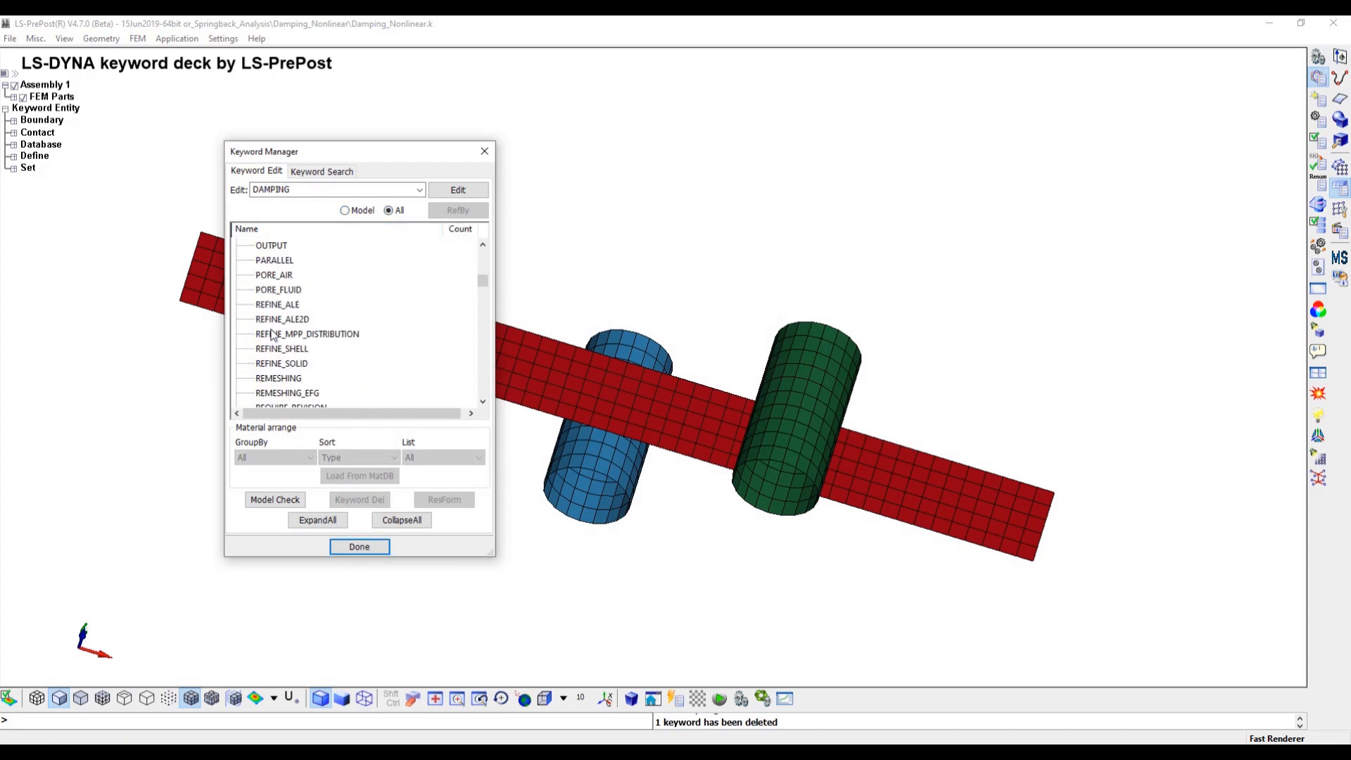
scroll(272, 335, "down", 12)
scroll(272, 336, "down", 8)
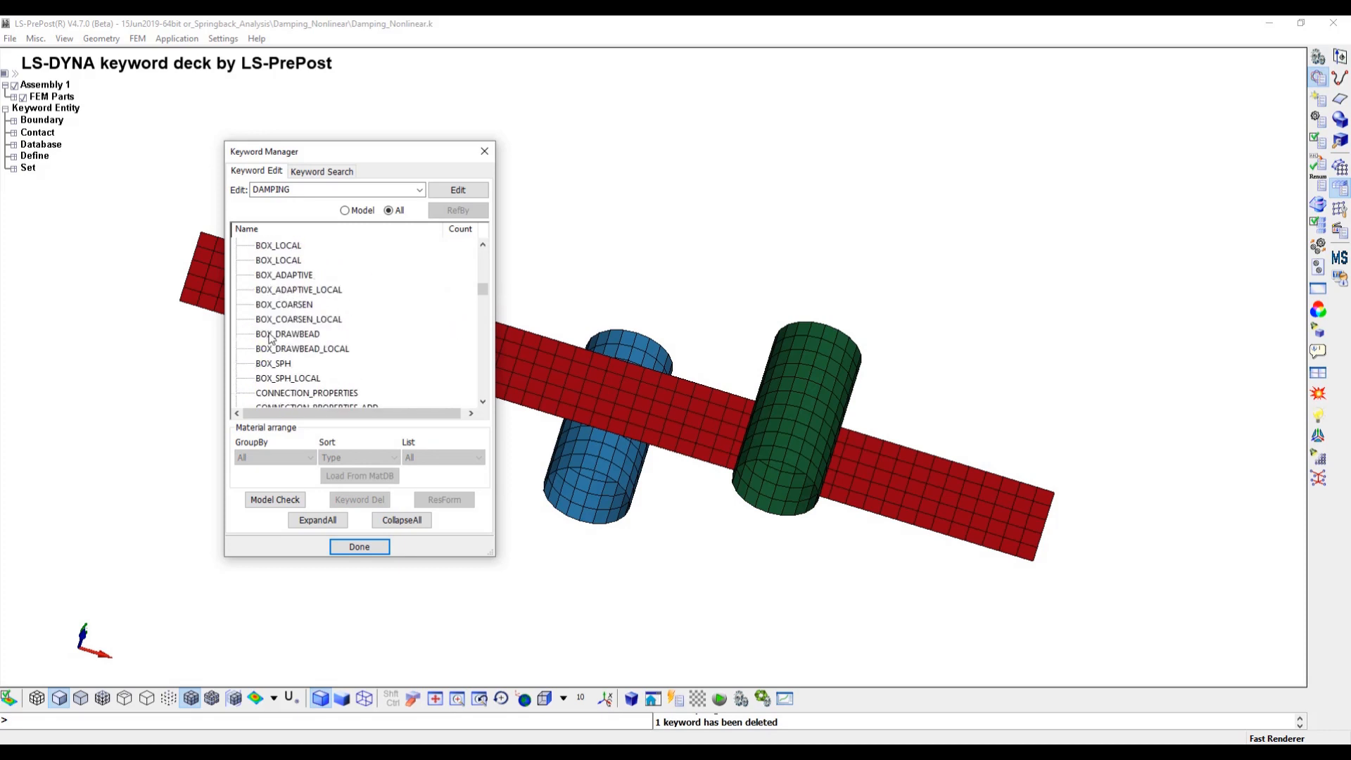
scroll(254, 324, "up", 4)
left_click(237, 305)
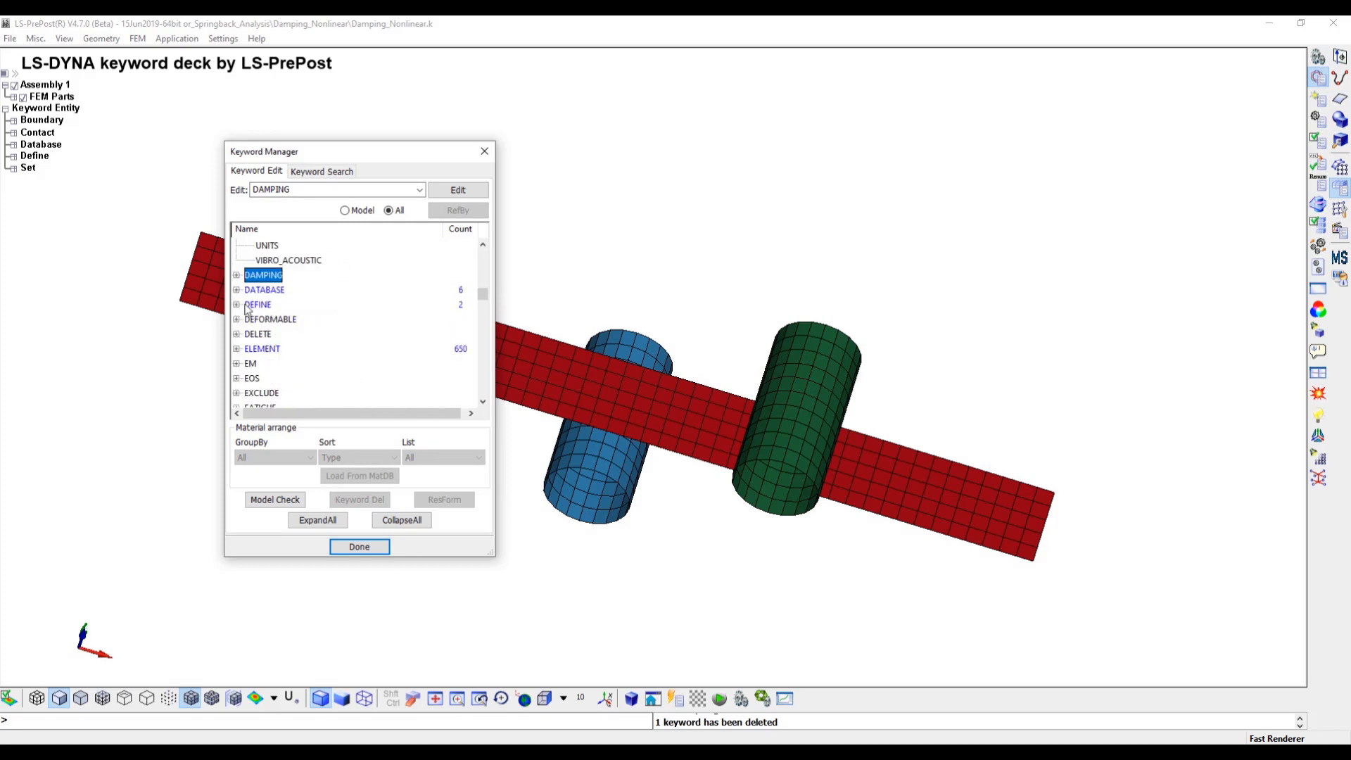
scroll(285, 323, "down", 5)
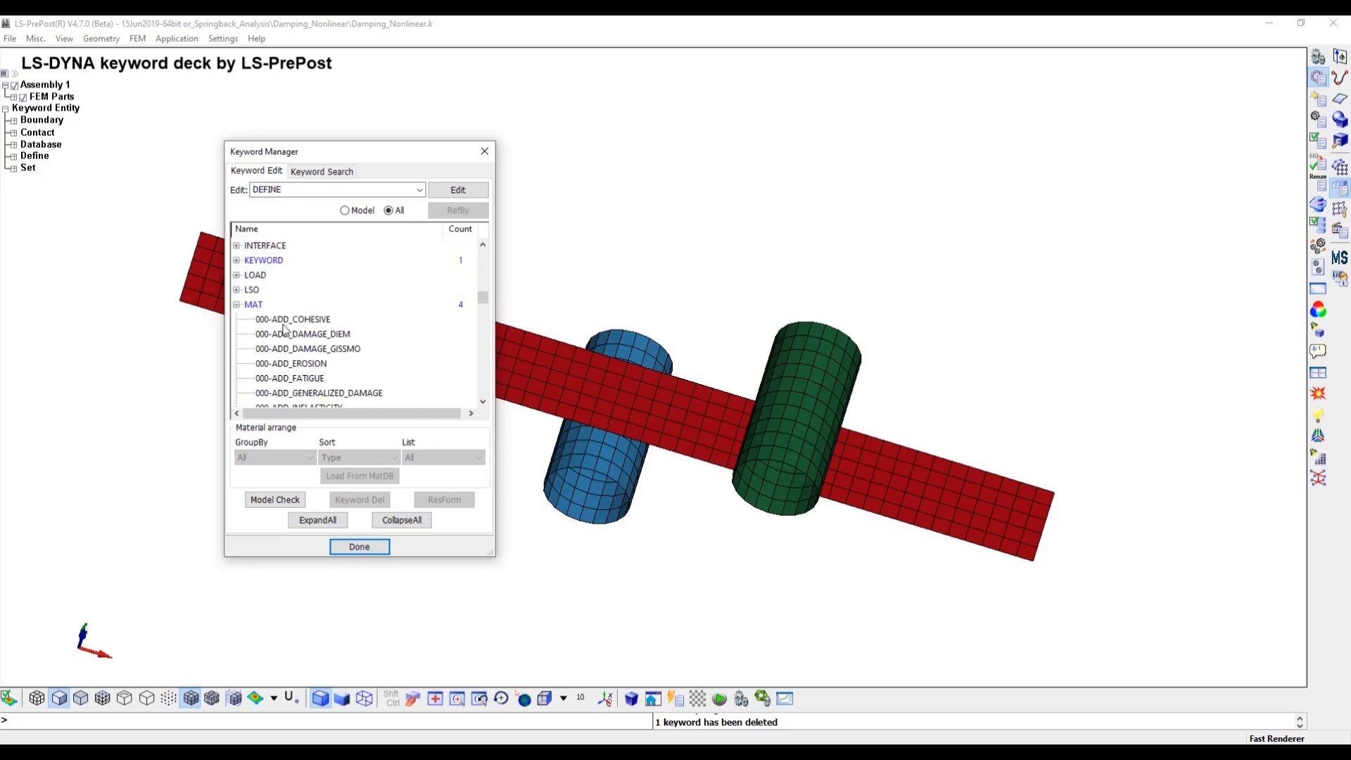
left_click(237, 304)
scroll(260, 296, "up", 1)
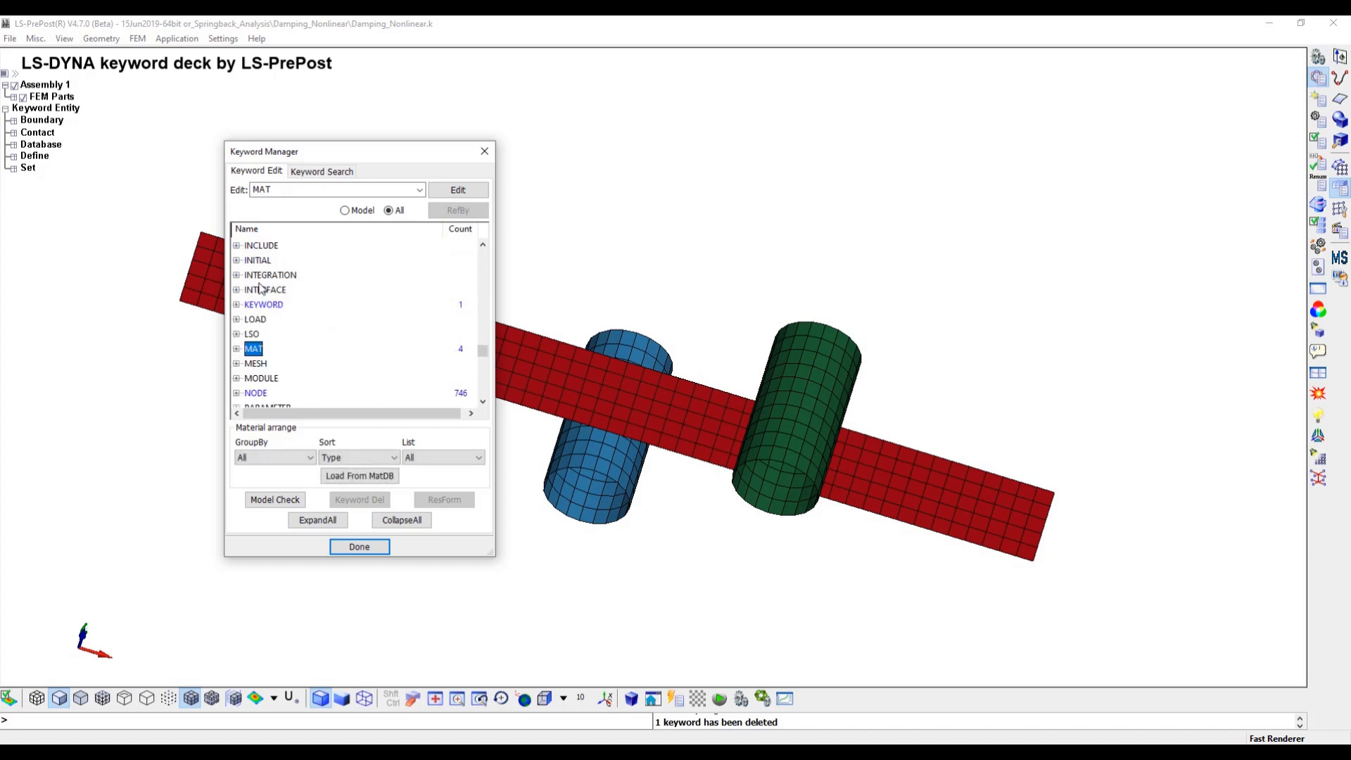
Open the INTERFACE_SPRINGBACK_SEAMLESS keyword for input.
left_click(238, 290)
scroll(337, 323, "down", 5)
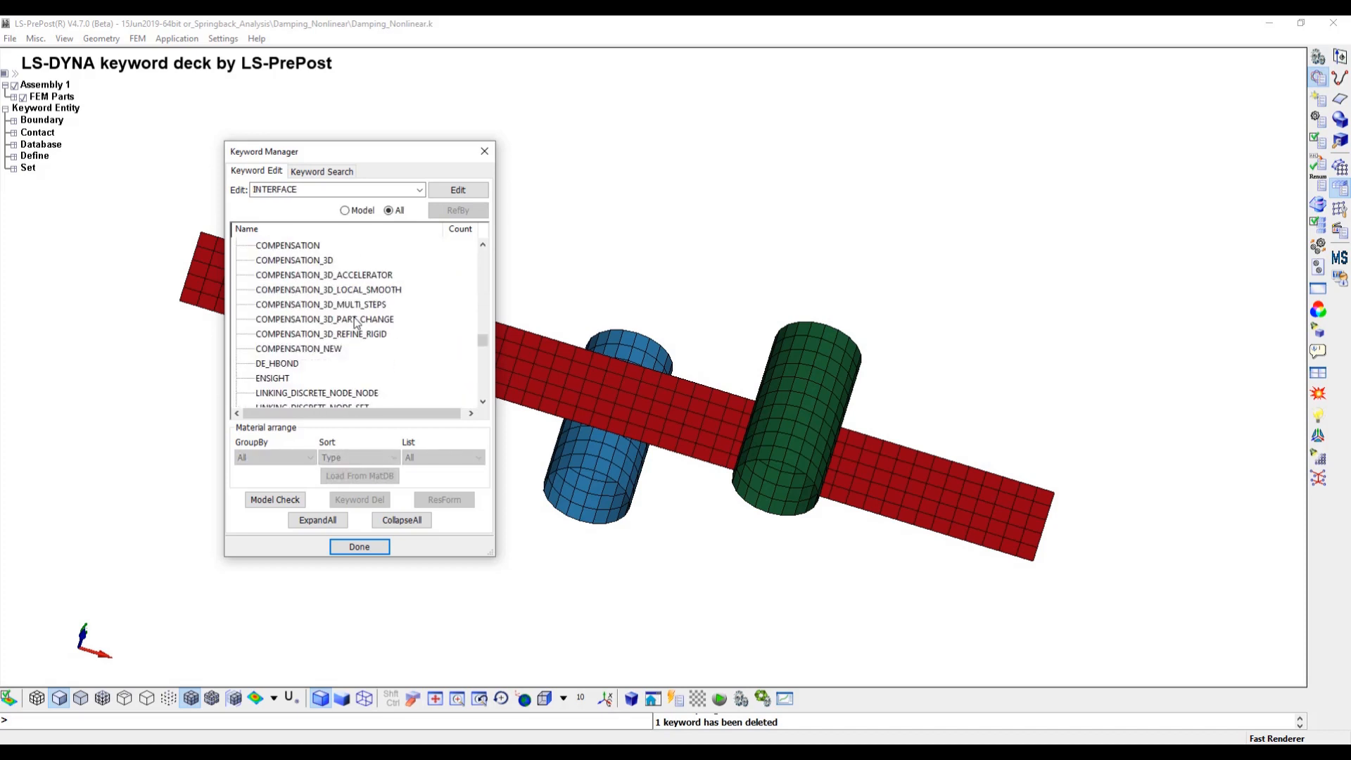
scroll(355, 323, "down", 10)
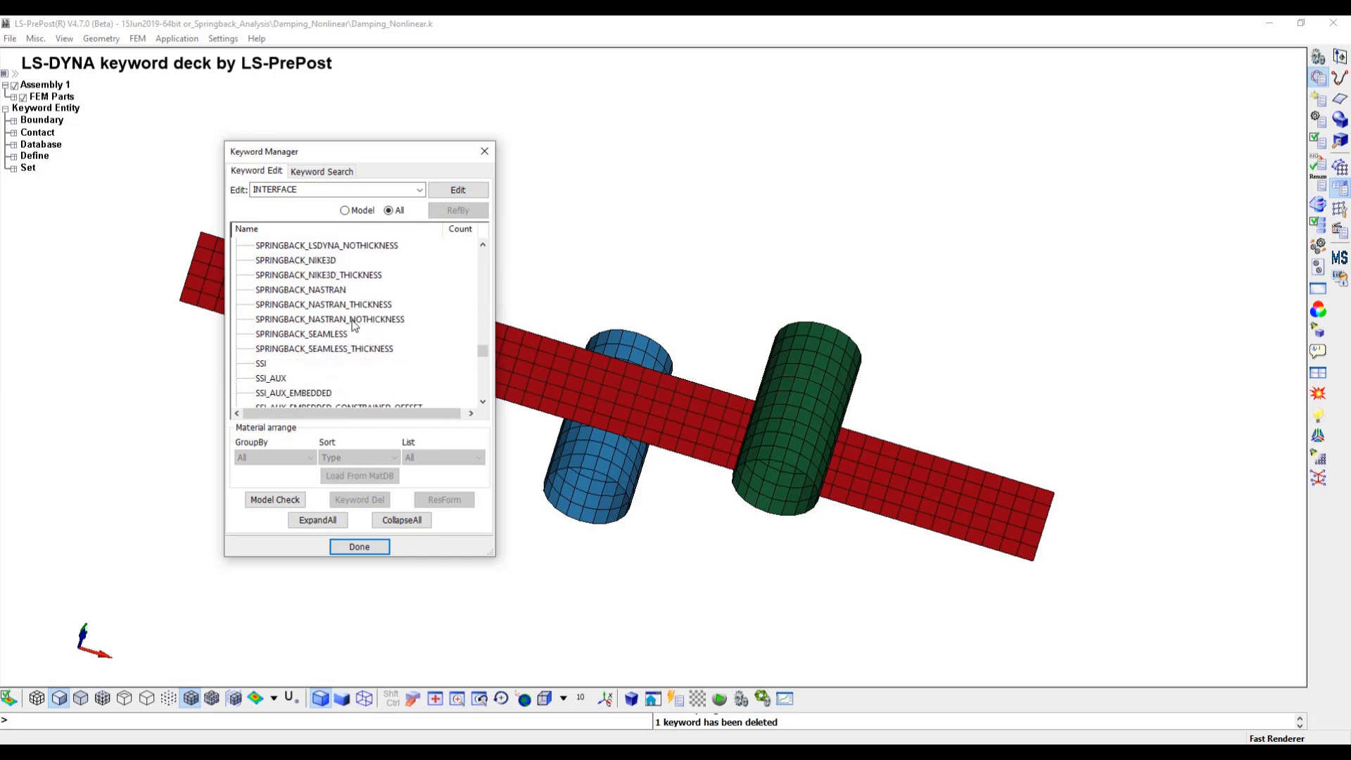
double_click(304, 334)
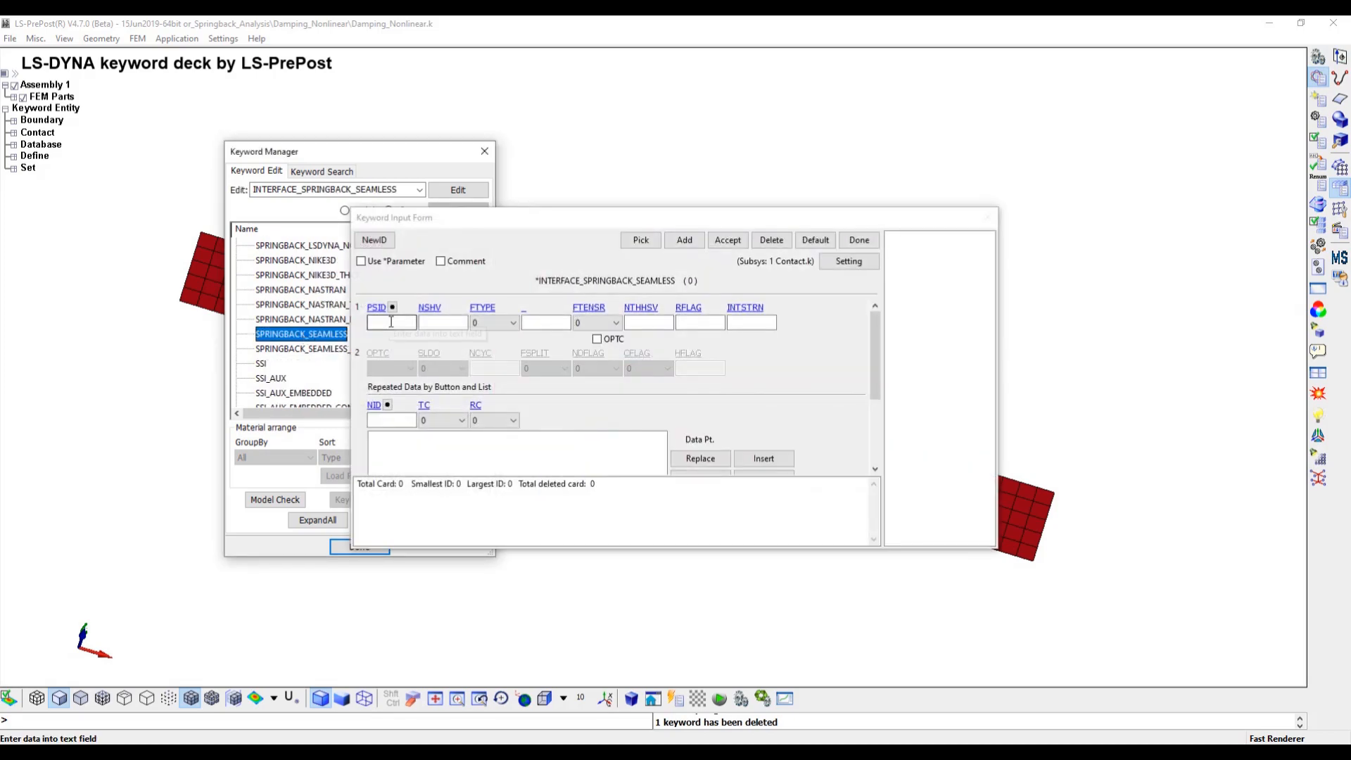
Create a part set titled Part_Set containing the red strip and link it as the PSID of the springback keyword.
left_click(376, 308)
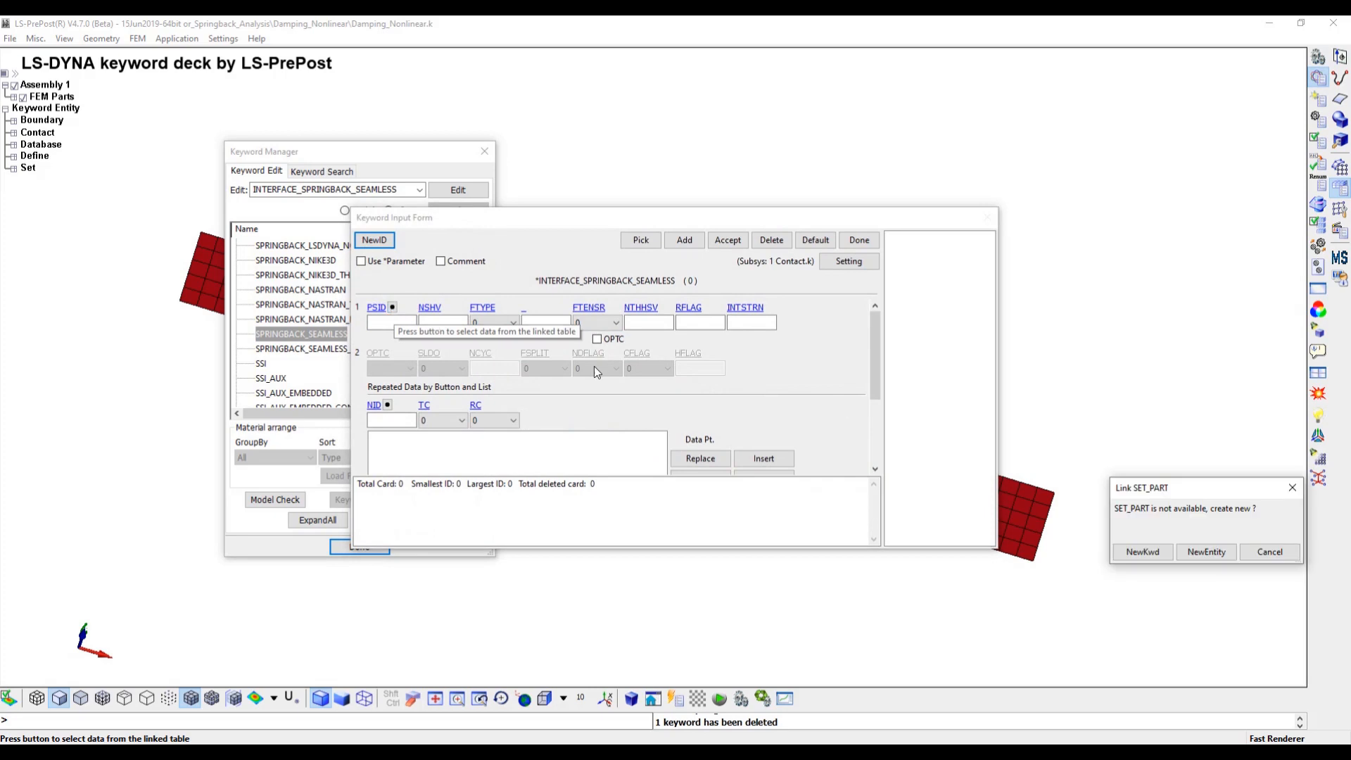
left_click(1207, 553)
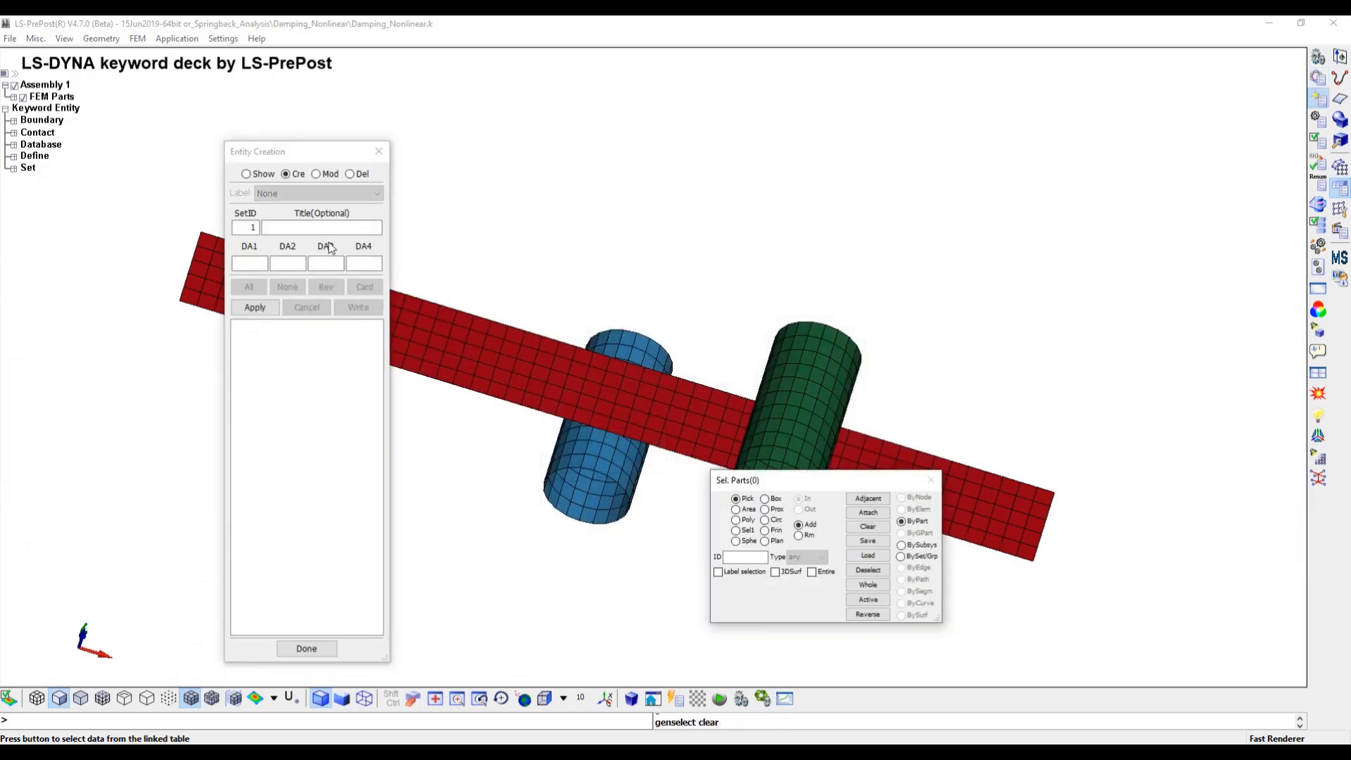
left_click(299, 229)
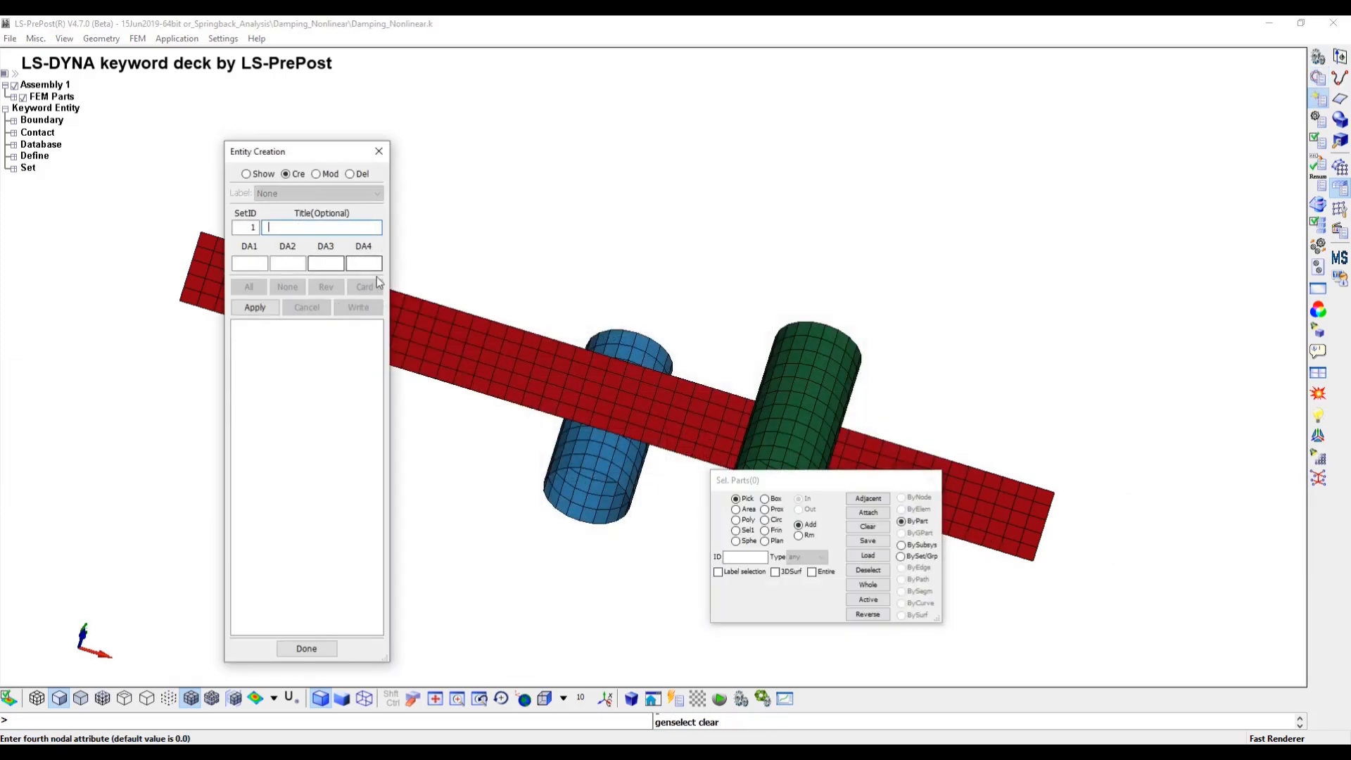
type("Part_Set")
left_click(490, 351)
left_click(255, 307)
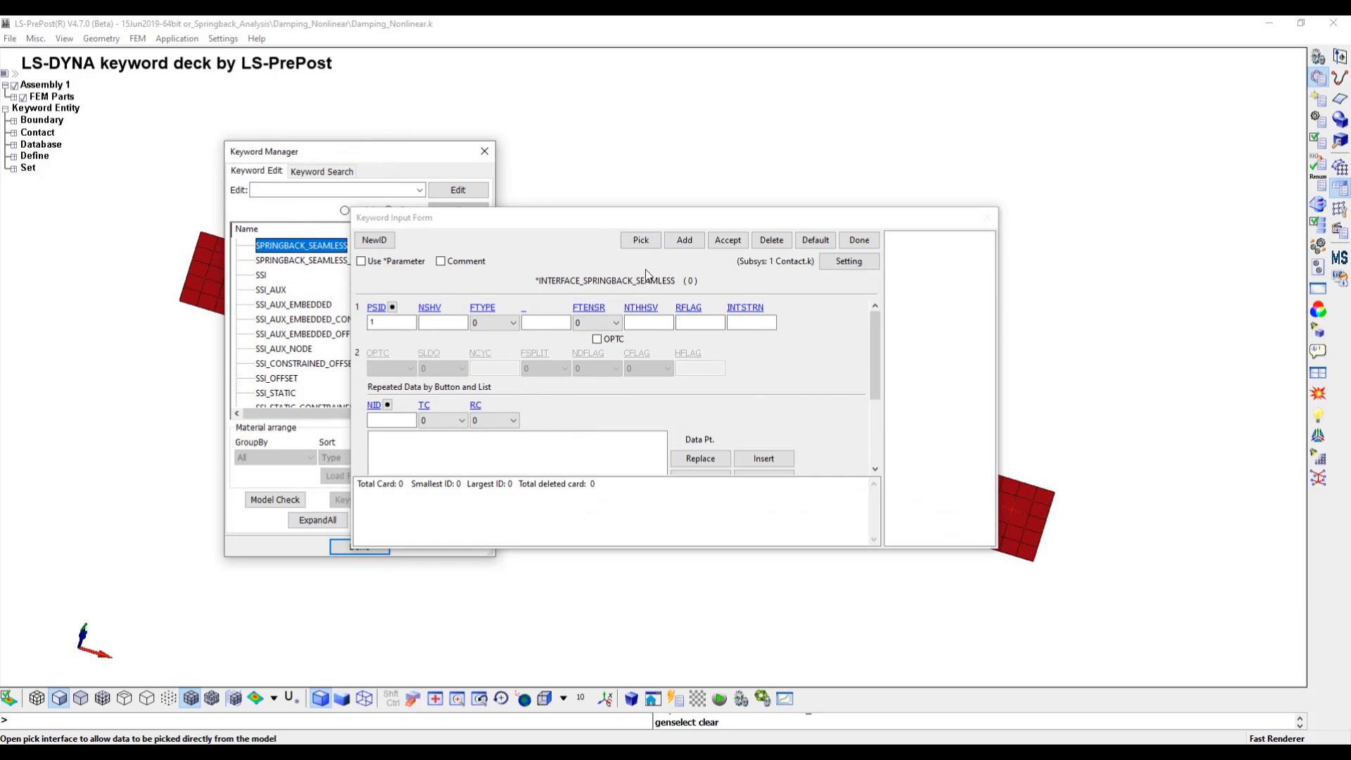
Set the number of additional shell history variables NSHV to 100 and accept the INTERFACE_SPRINGBACK_SEAMLESS card.
left_click(441, 321)
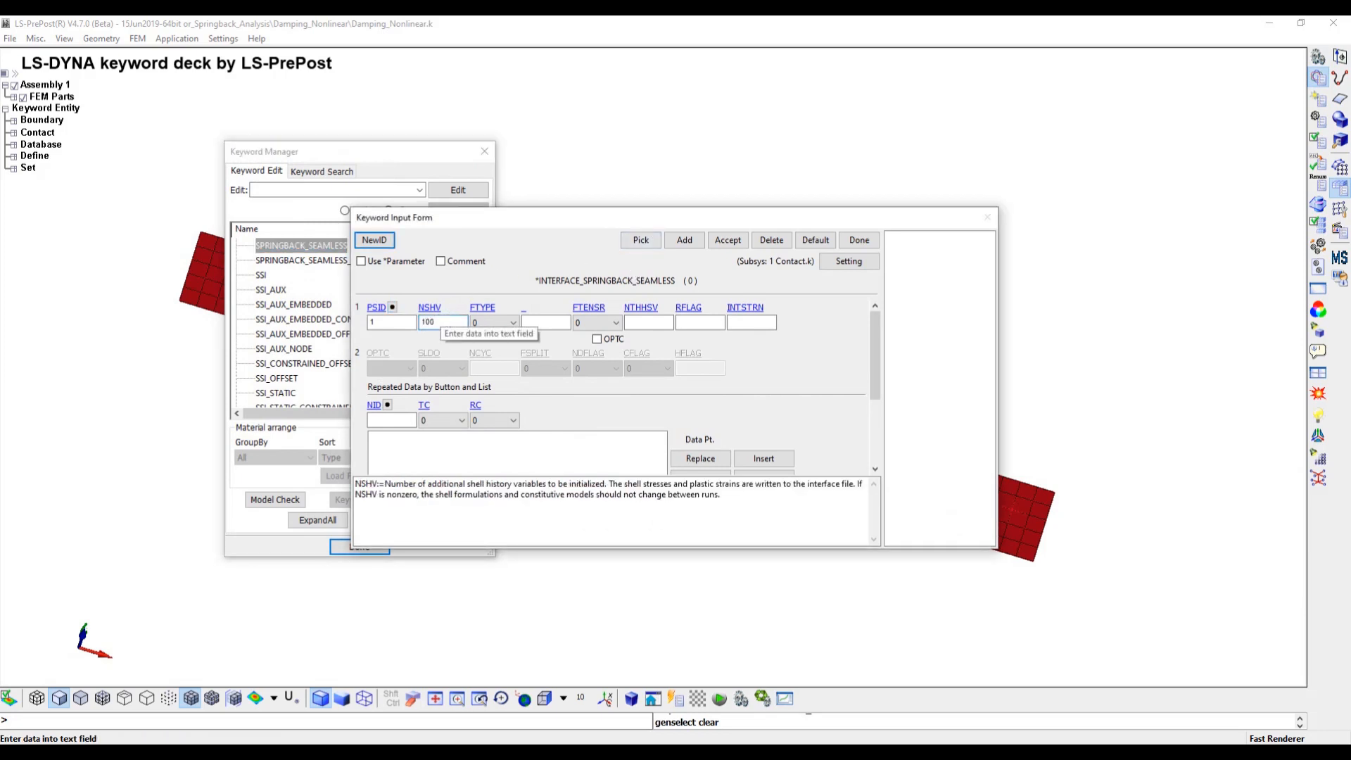
left_click(730, 241)
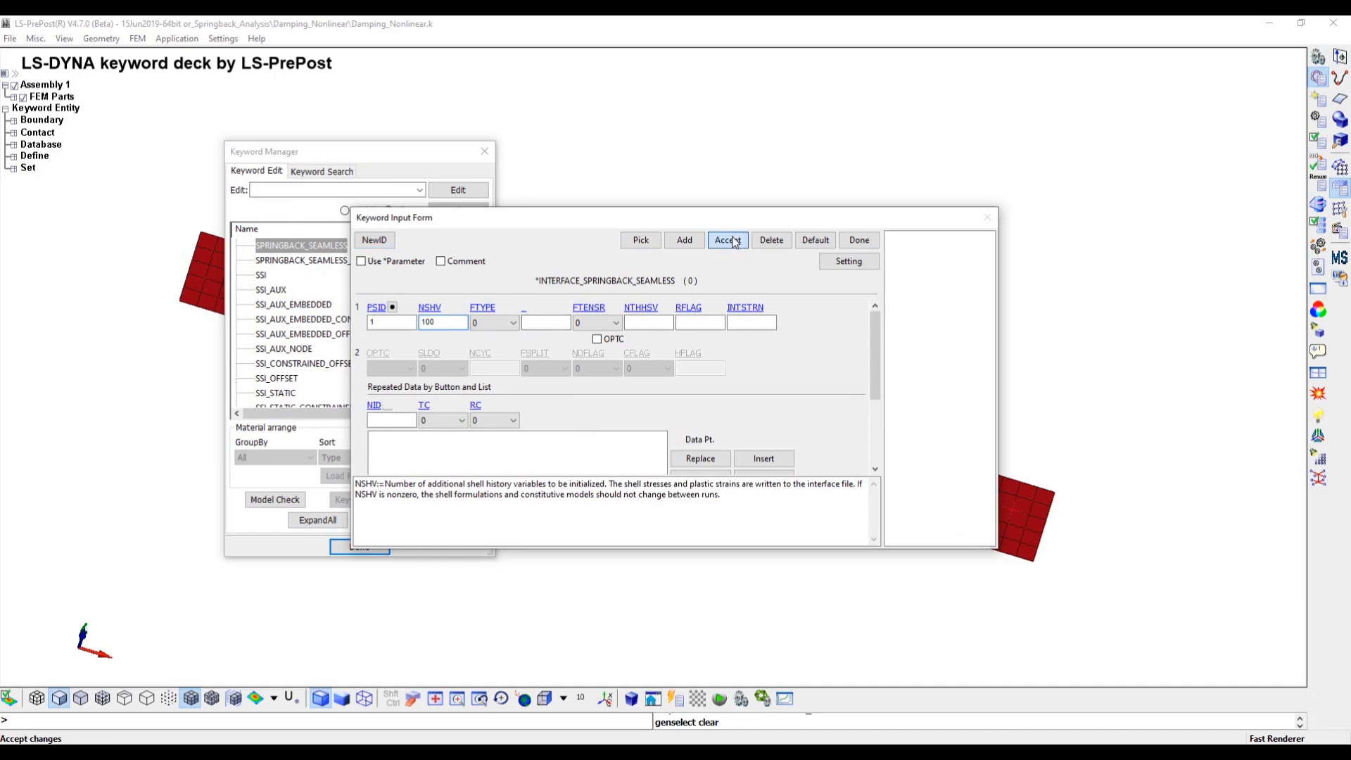
left_click(859, 240)
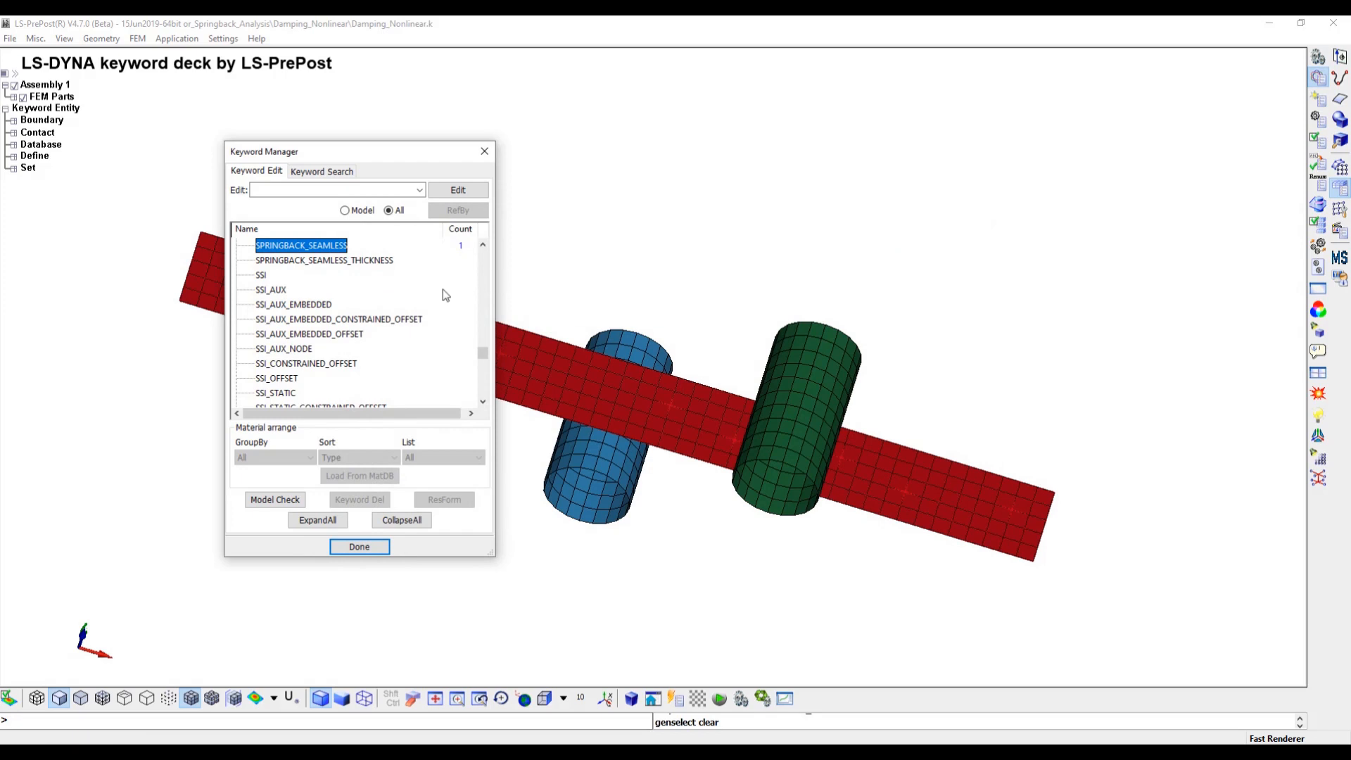
Add the CONTROL_IMPLICIT_STABILIZATION keyword to the model with its default values.
scroll(441, 289, "up", 2)
scroll(441, 290, "up", 8)
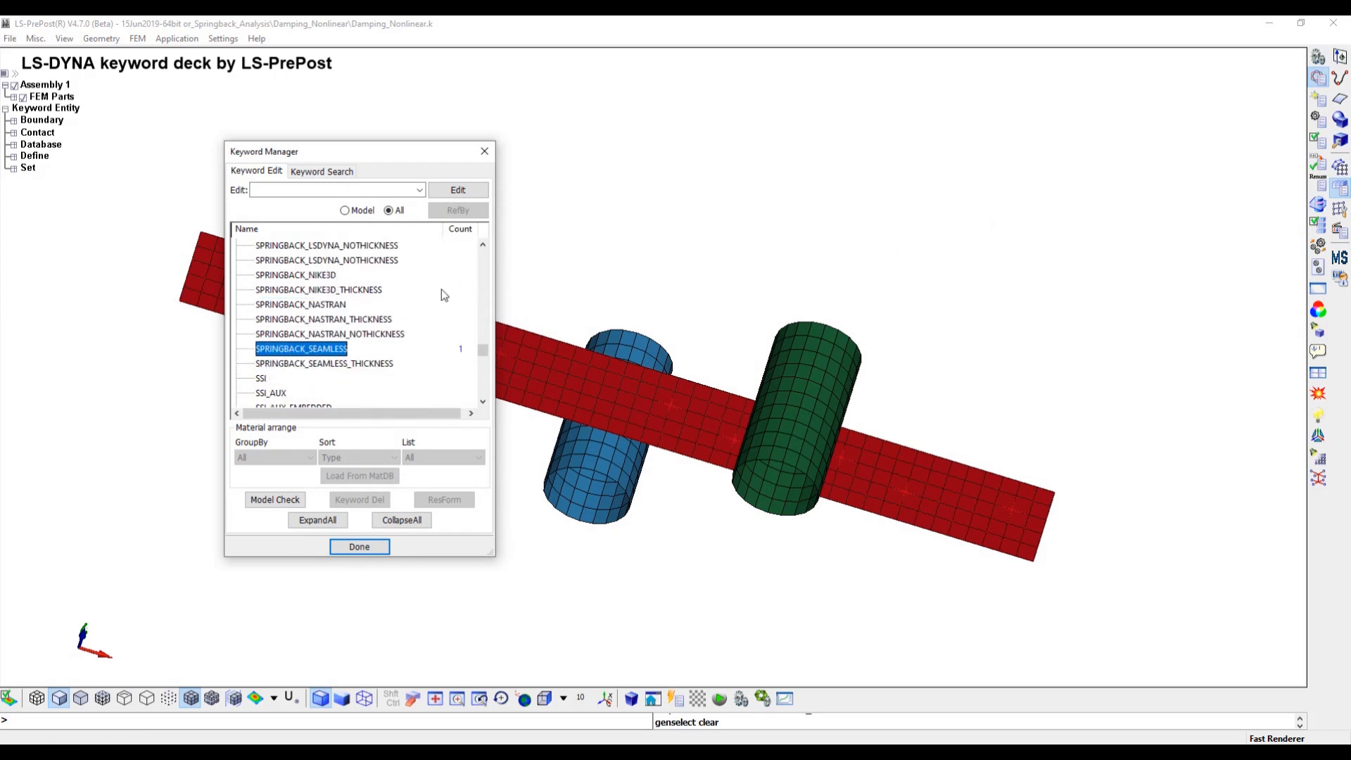
scroll(441, 289, "up", 7)
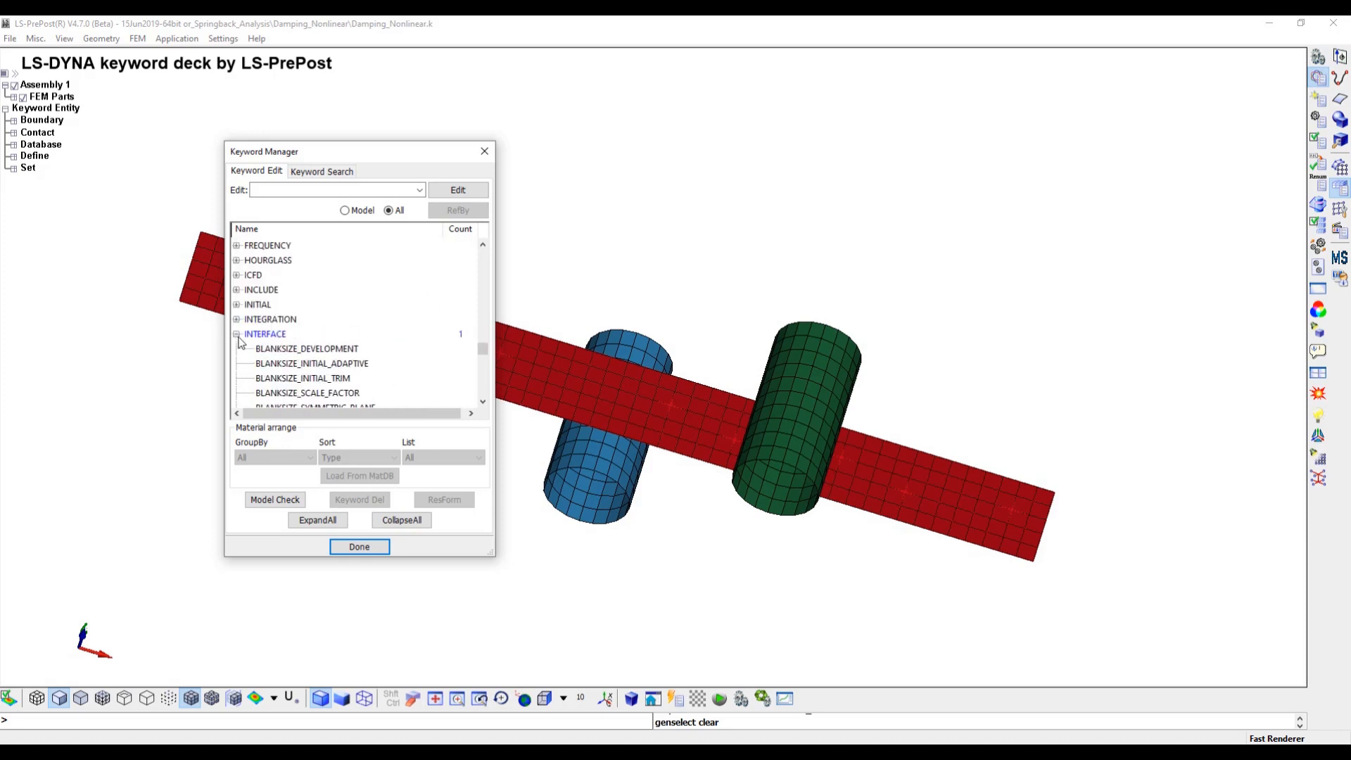
double_click(295, 334)
scroll(341, 327, "up", 5)
scroll(344, 328, "up", 10)
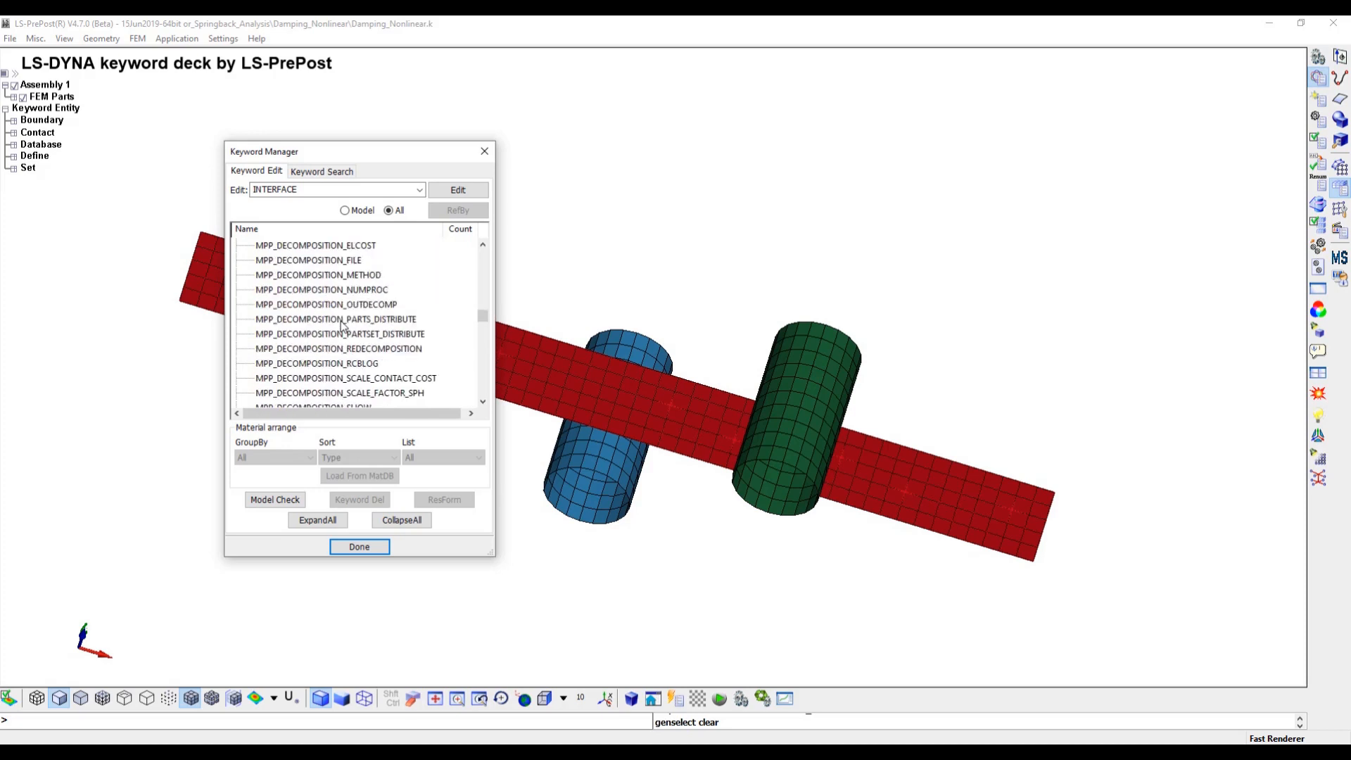
scroll(342, 325, "down", 1)
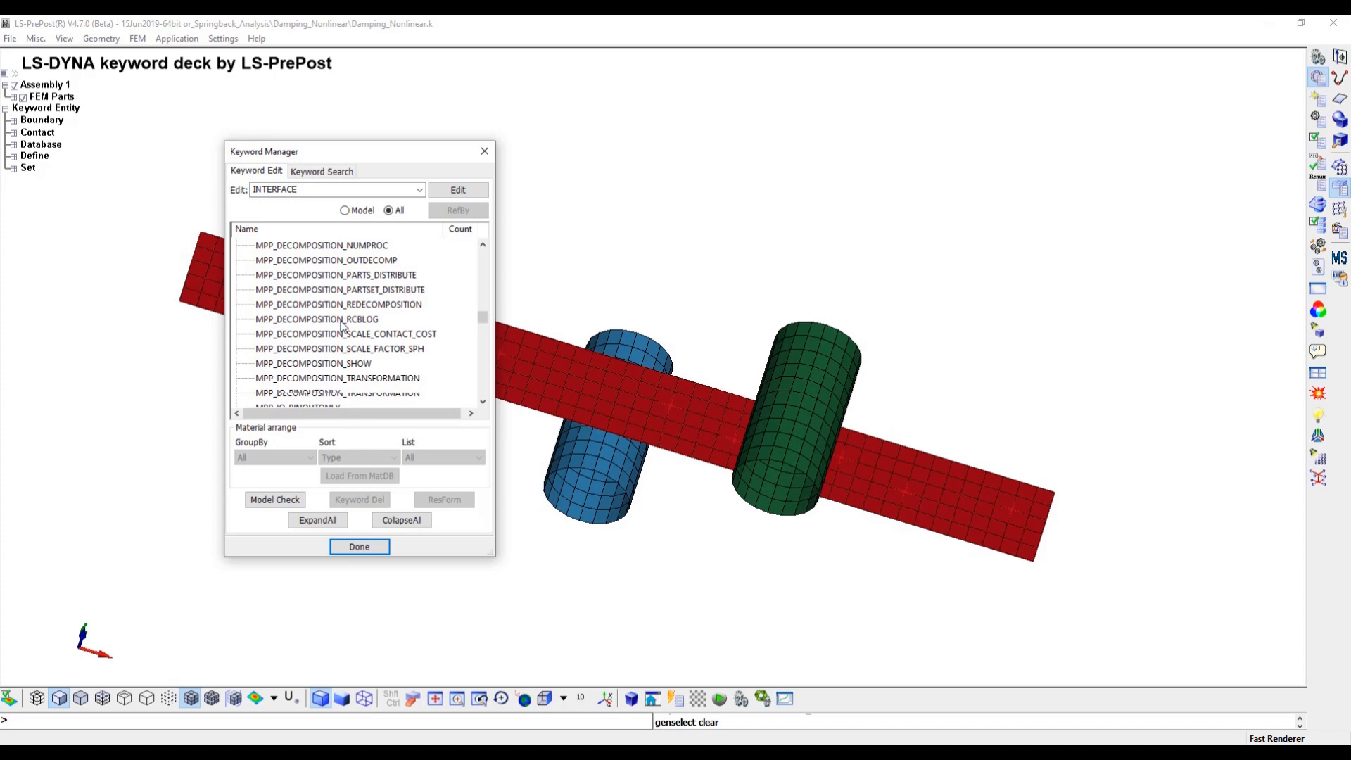
scroll(340, 325, "down", 2)
scroll(342, 326, "up", 8)
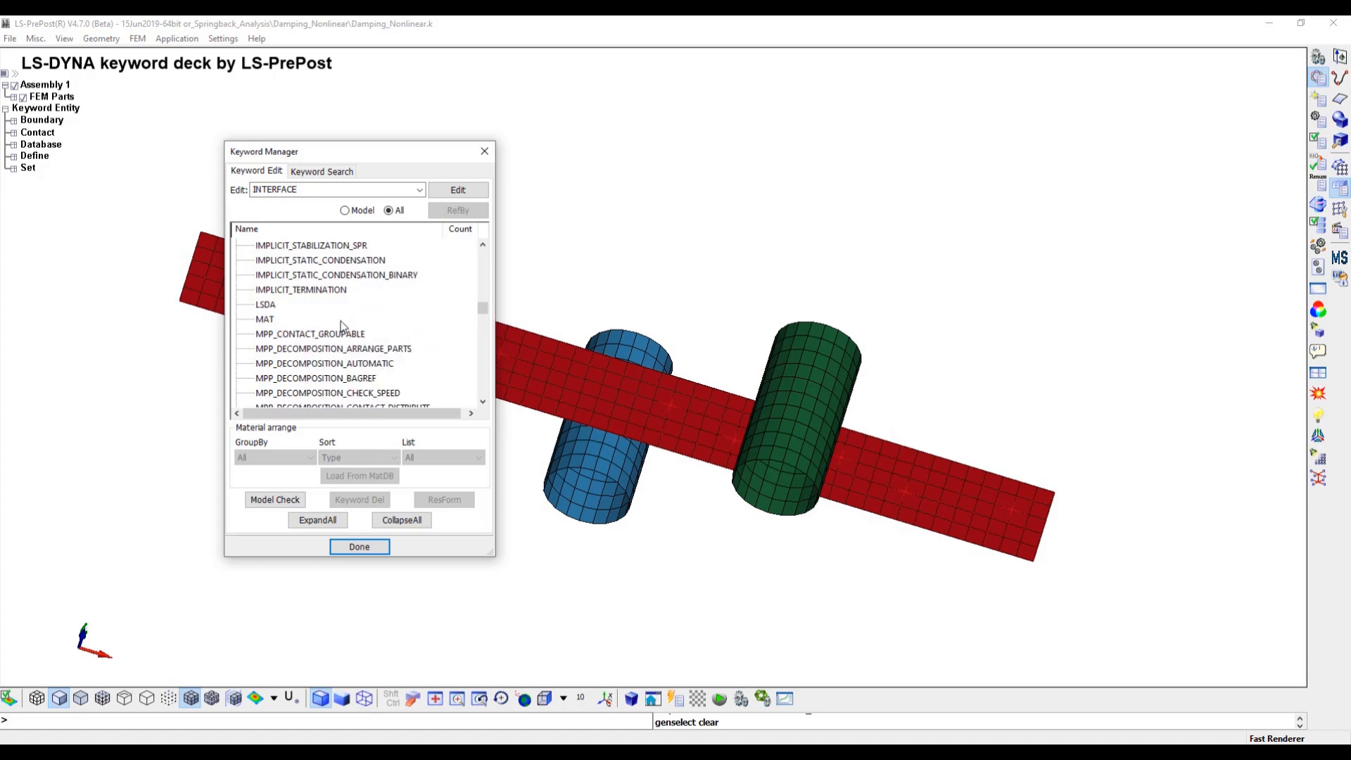
scroll(344, 325, "up", 3)
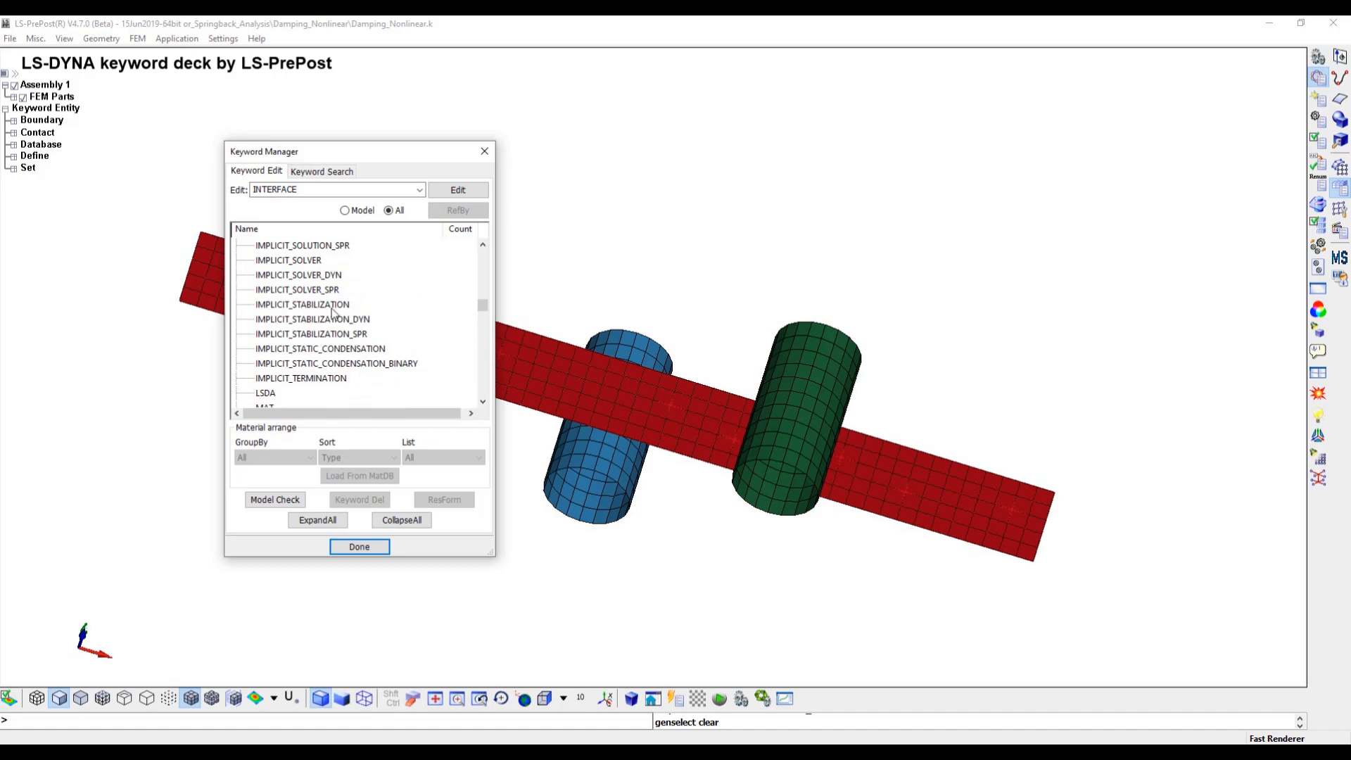
left_click(334, 305)
double_click(334, 305)
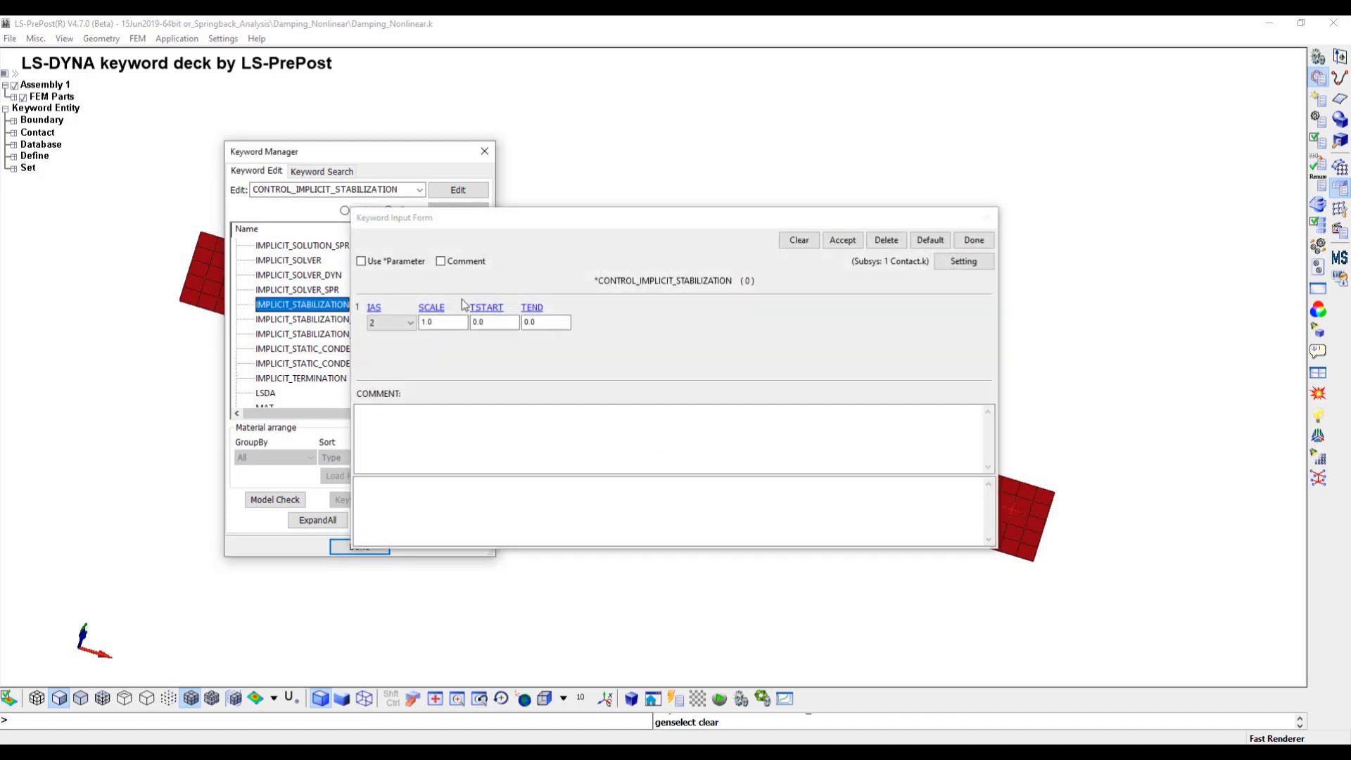
left_click(843, 241)
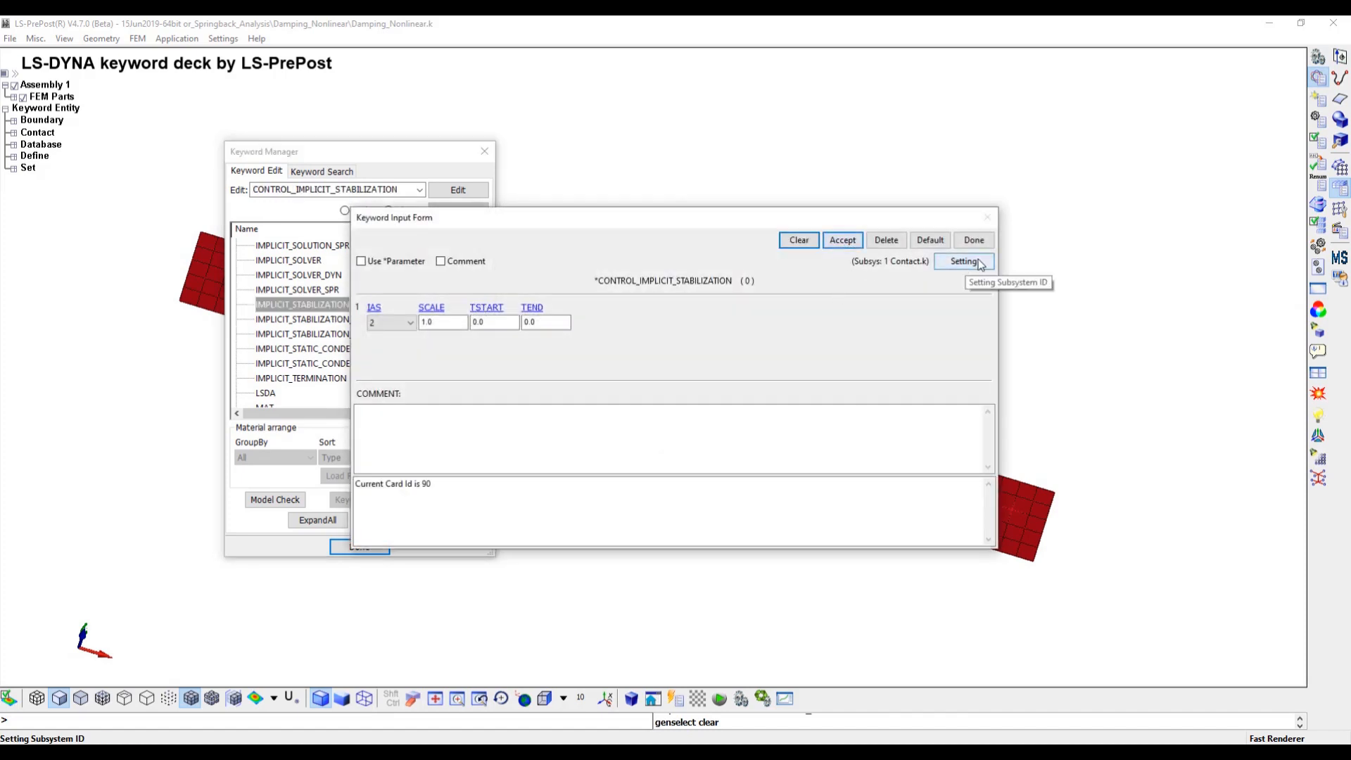
left_click(974, 240)
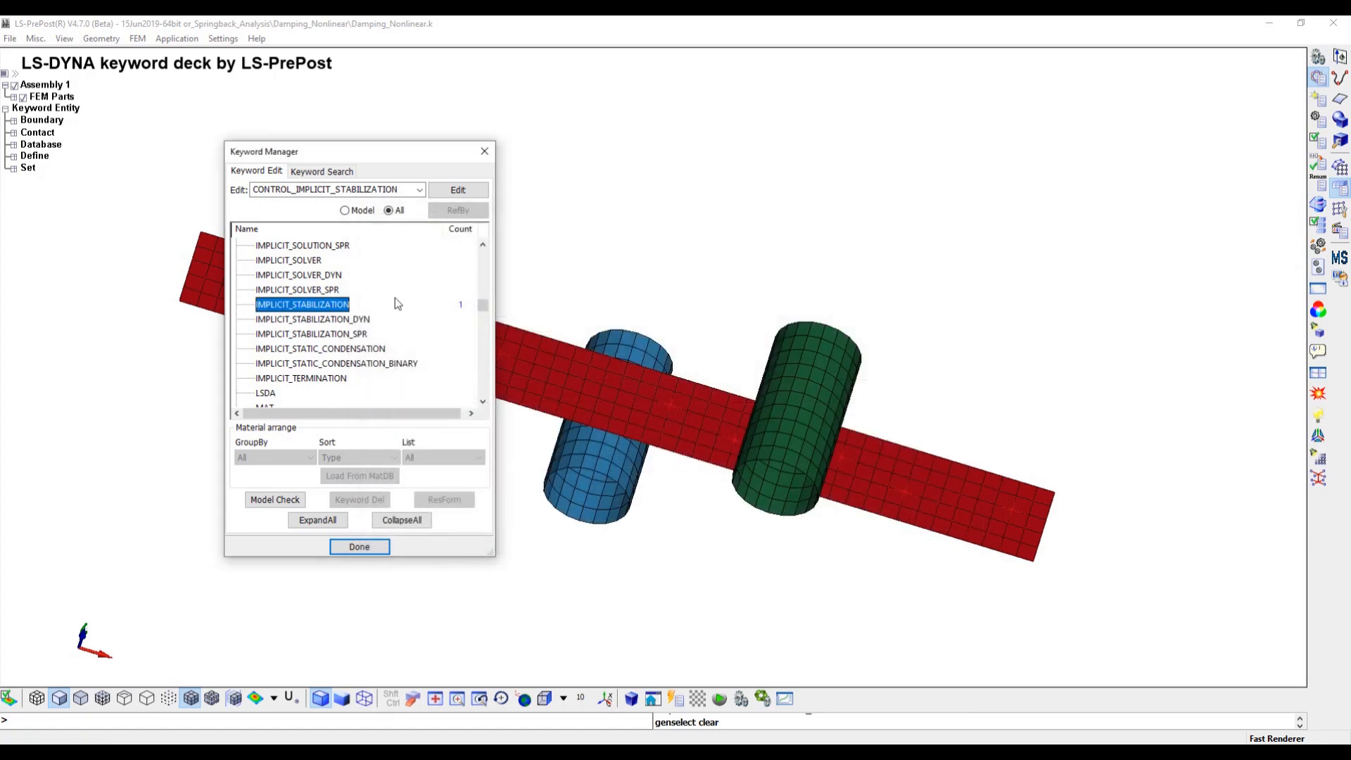
Add the CONTROL_IMPLICIT_GENERAL keyword with IMFLAG 2, initial time step DT0 1e-3 and NSBS 50, and accept it.
scroll(395, 303, "up", 2)
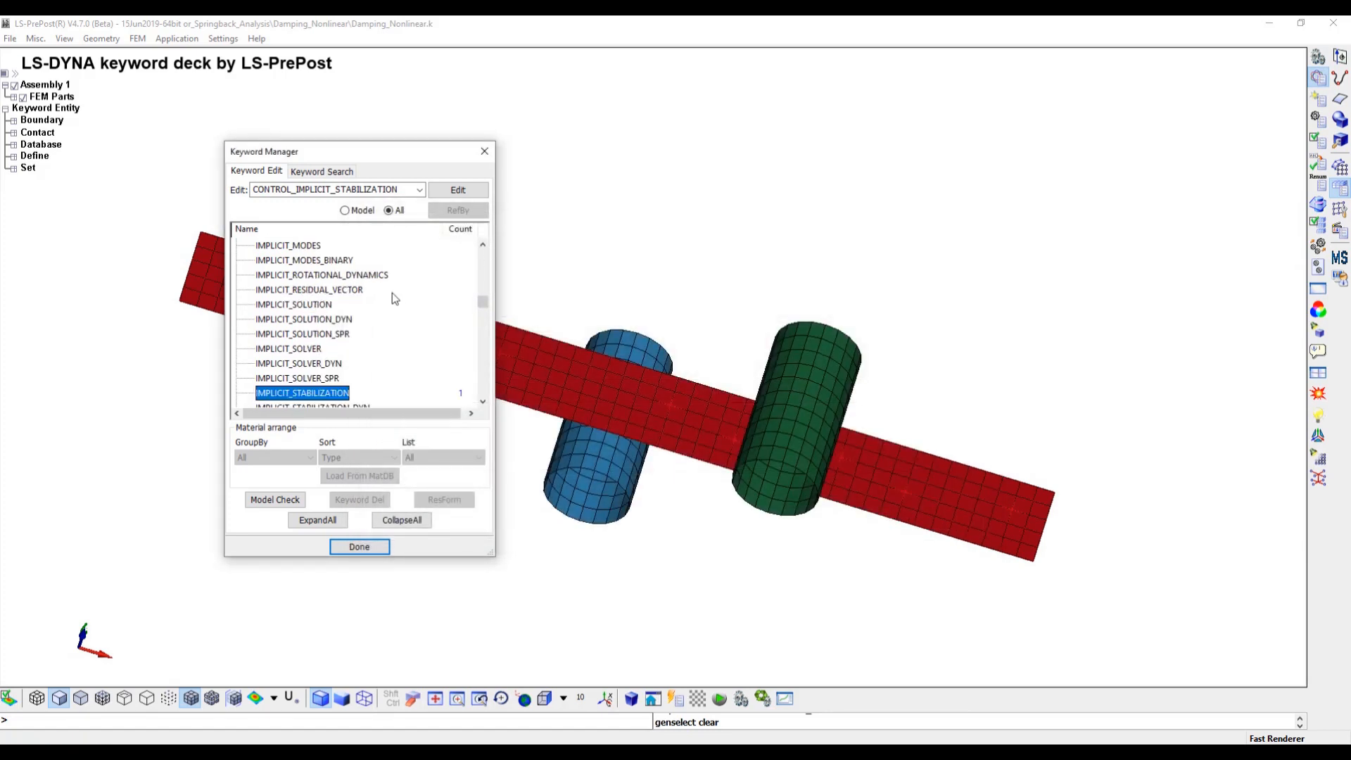
scroll(389, 285, "up", 1)
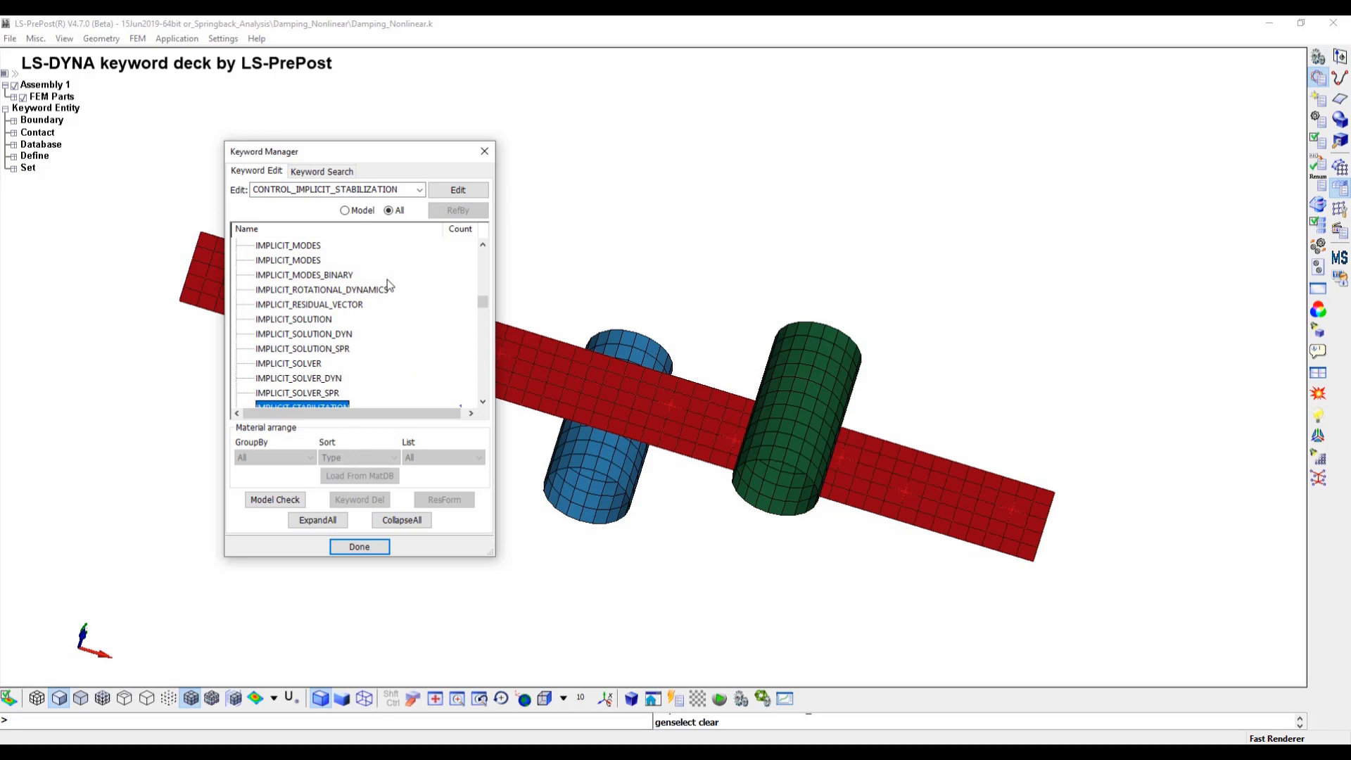
scroll(387, 284, "up", 5)
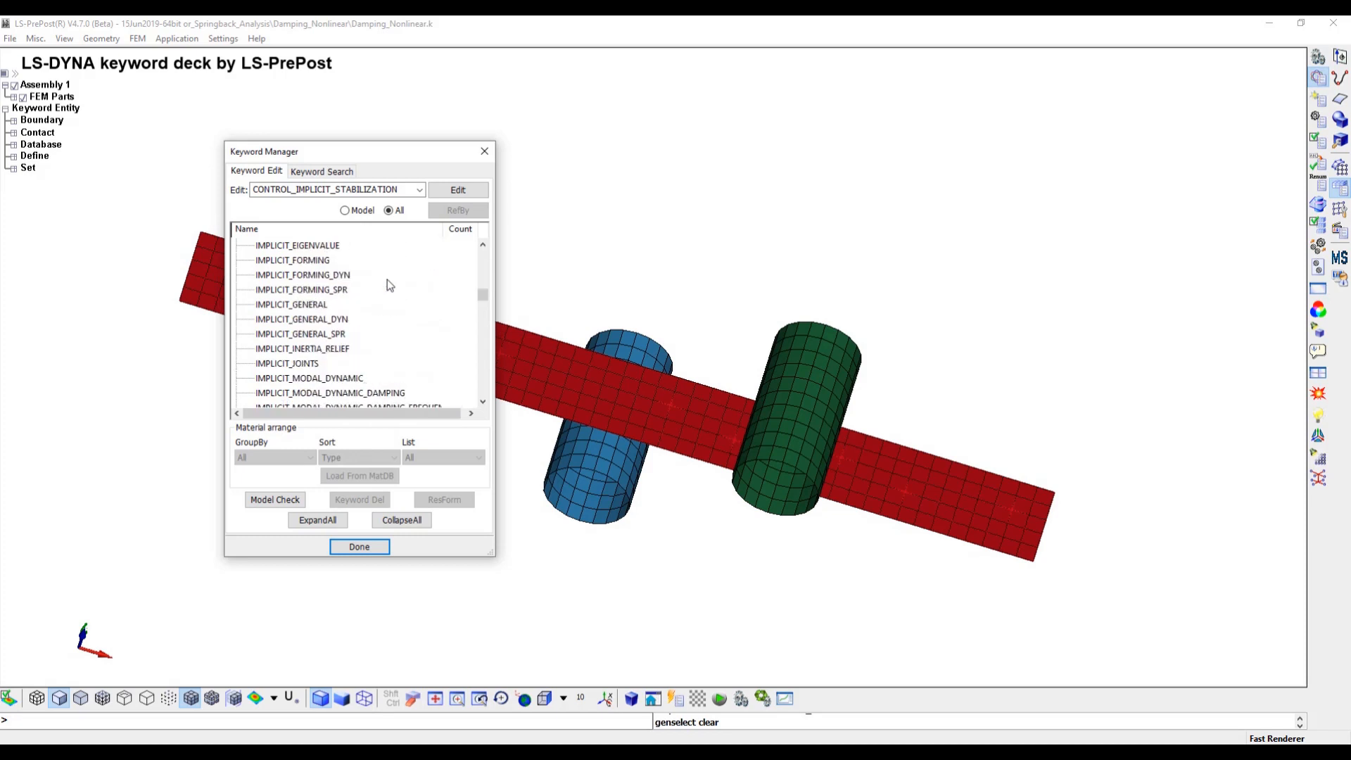
double_click(312, 305)
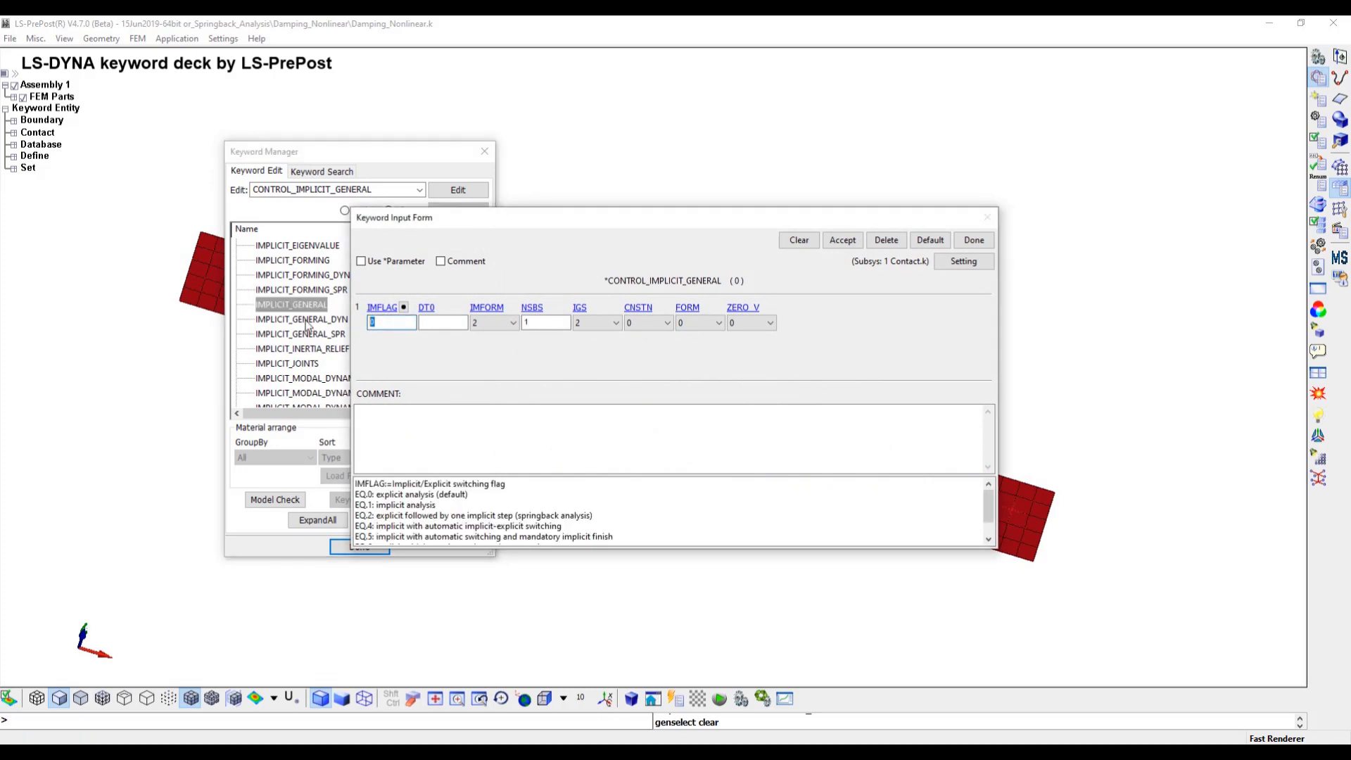
left_click(442, 322)
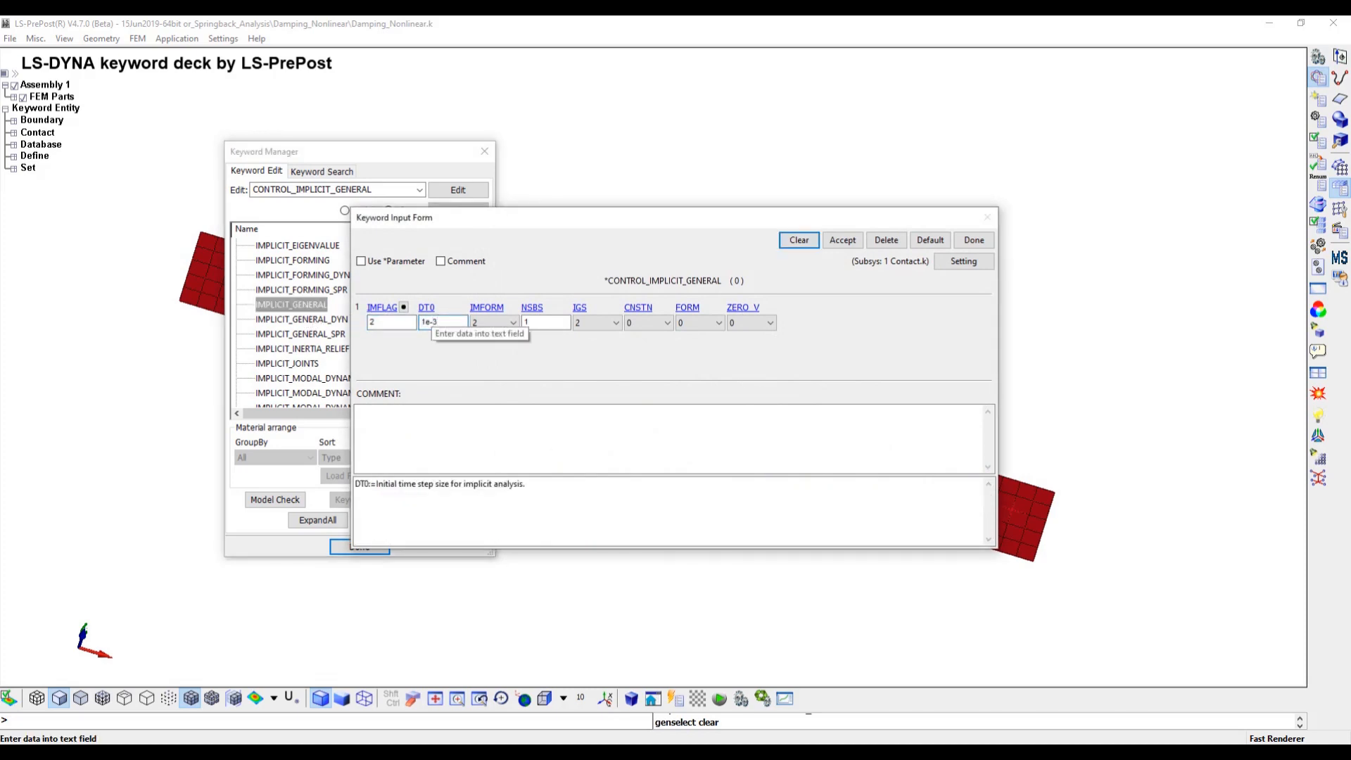
type("1e-3")
key("Tab")
key("Tab")
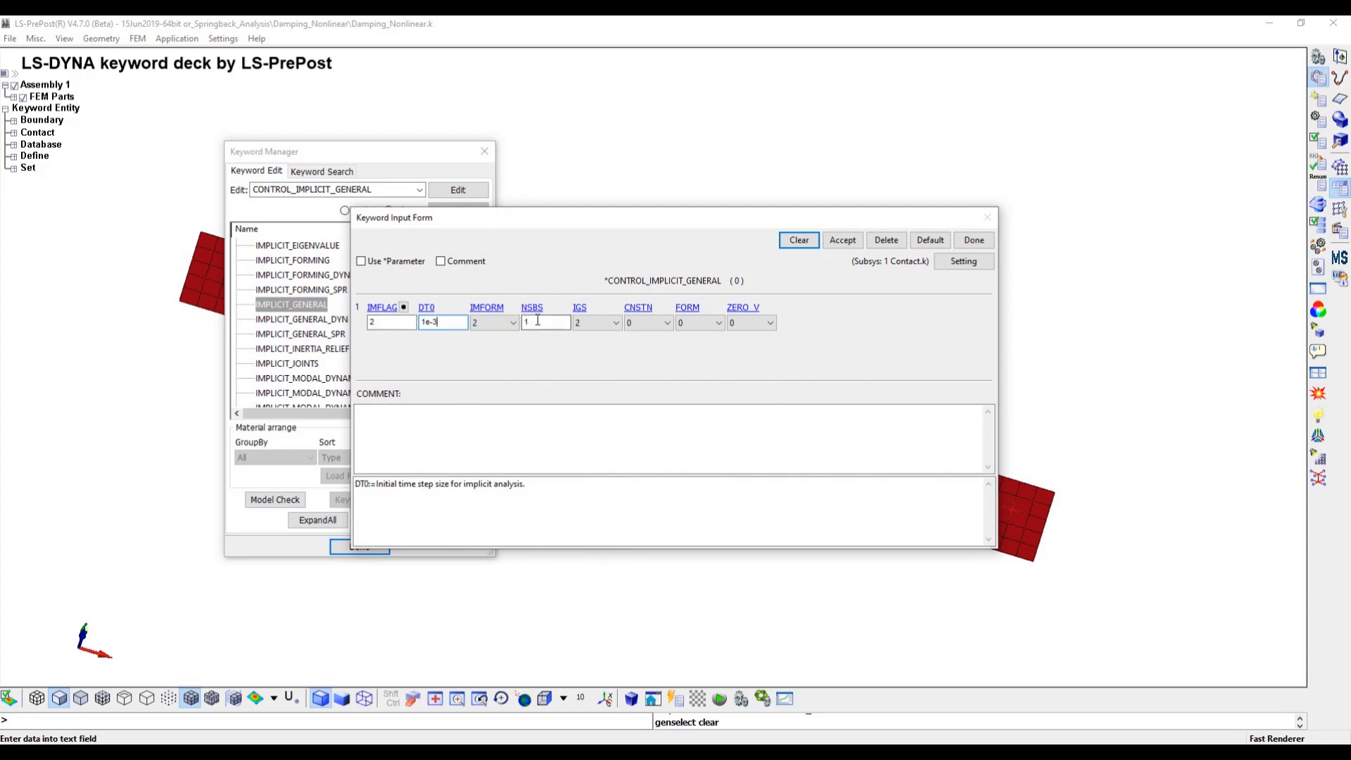
type("50")
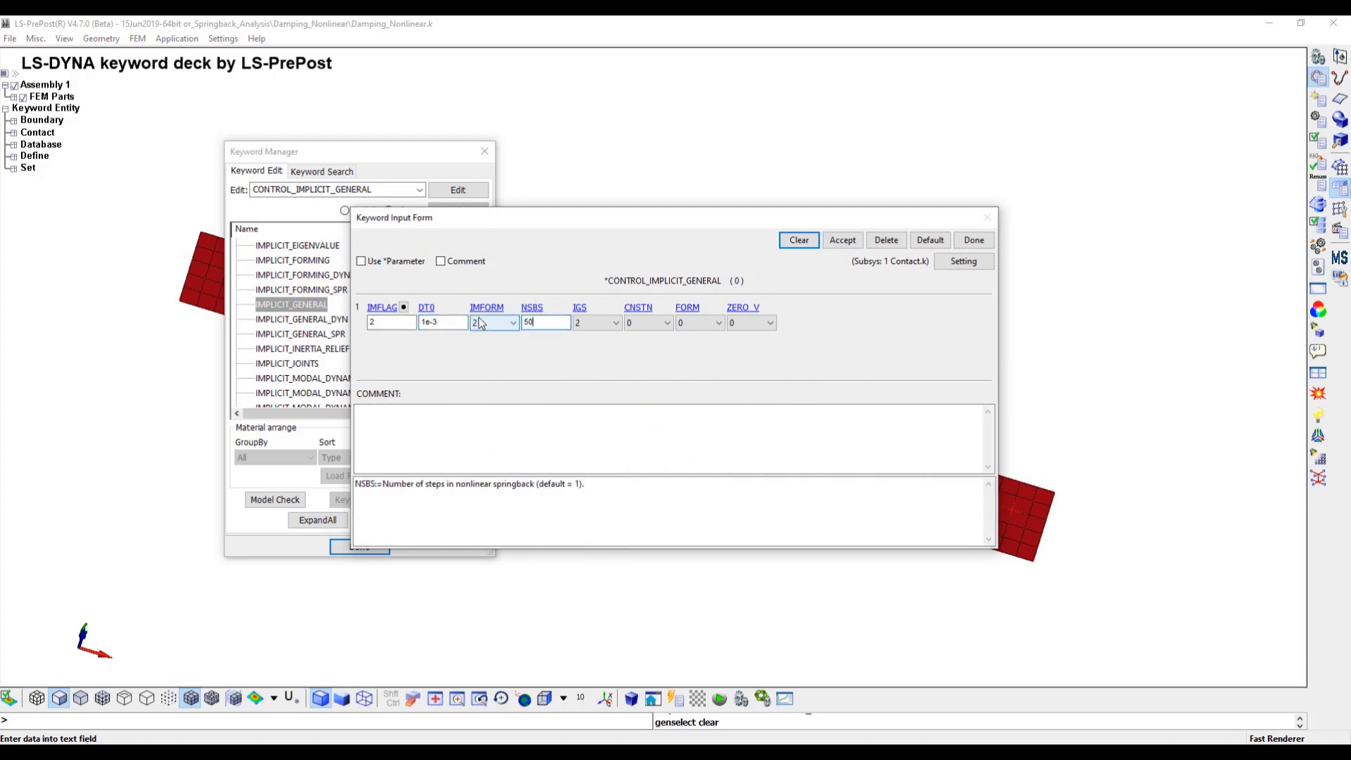
left_click(842, 240)
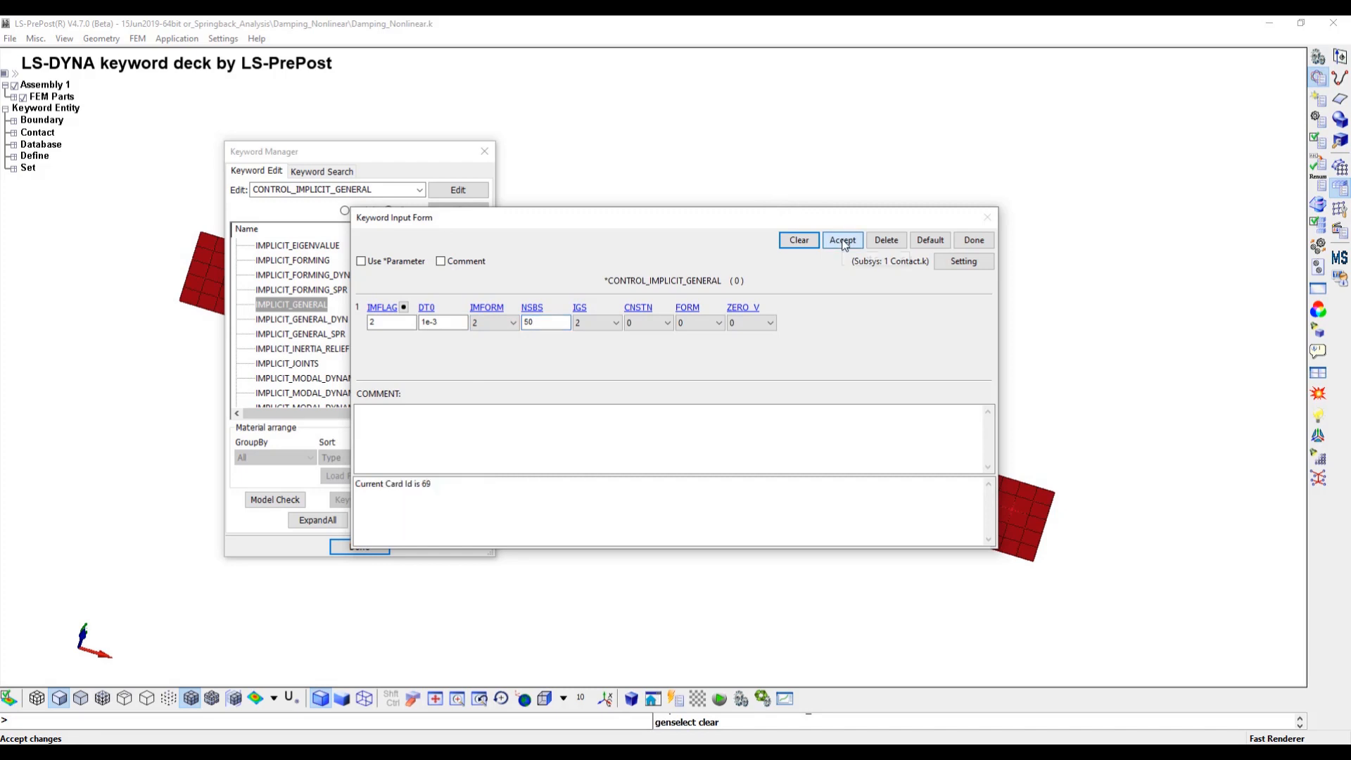
left_click(974, 242)
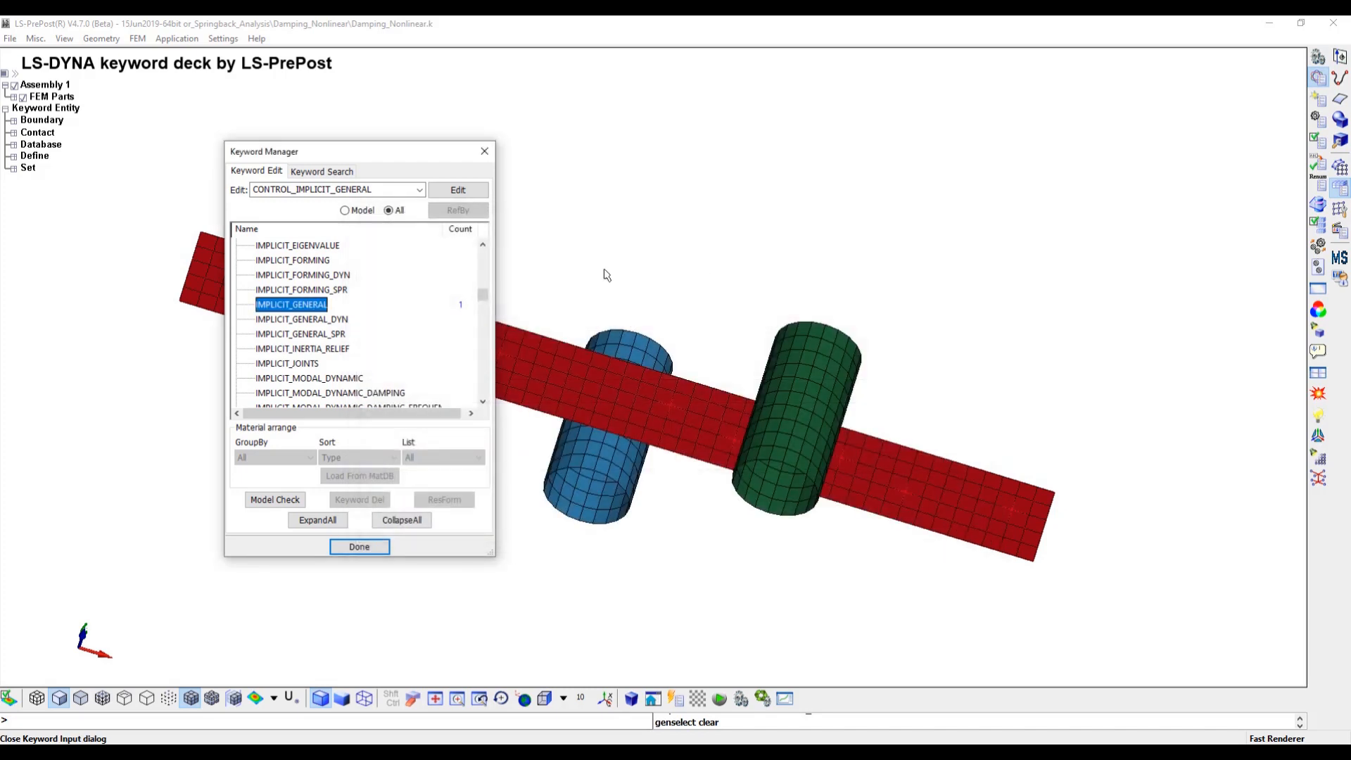
Add the CONTROL_IMPLICIT_AUTO keyword with IAUTO 1, DTMIN 1e-6 and DTMAX 0.01, accept it and close the Keyword Manager.
scroll(344, 285, "up", 2)
scroll(345, 284, "up", 1)
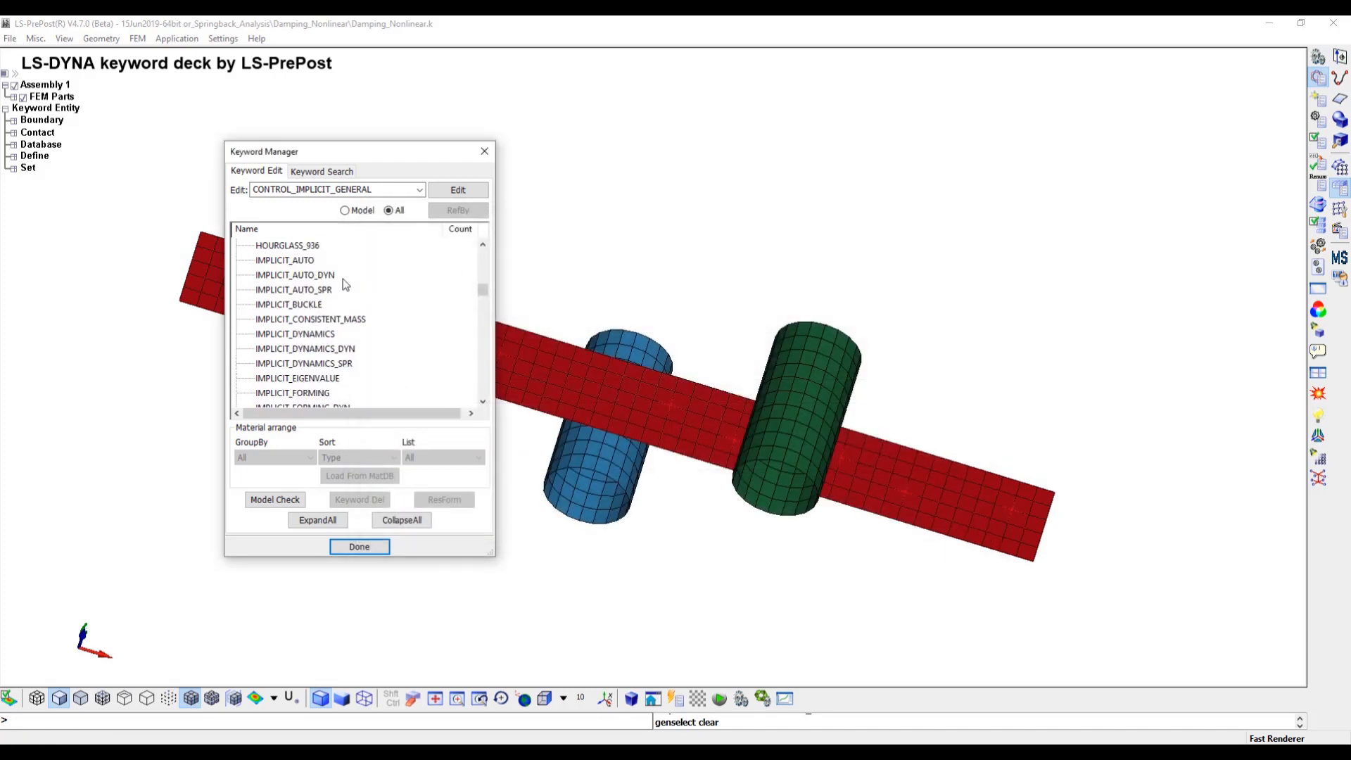
double_click(285, 260)
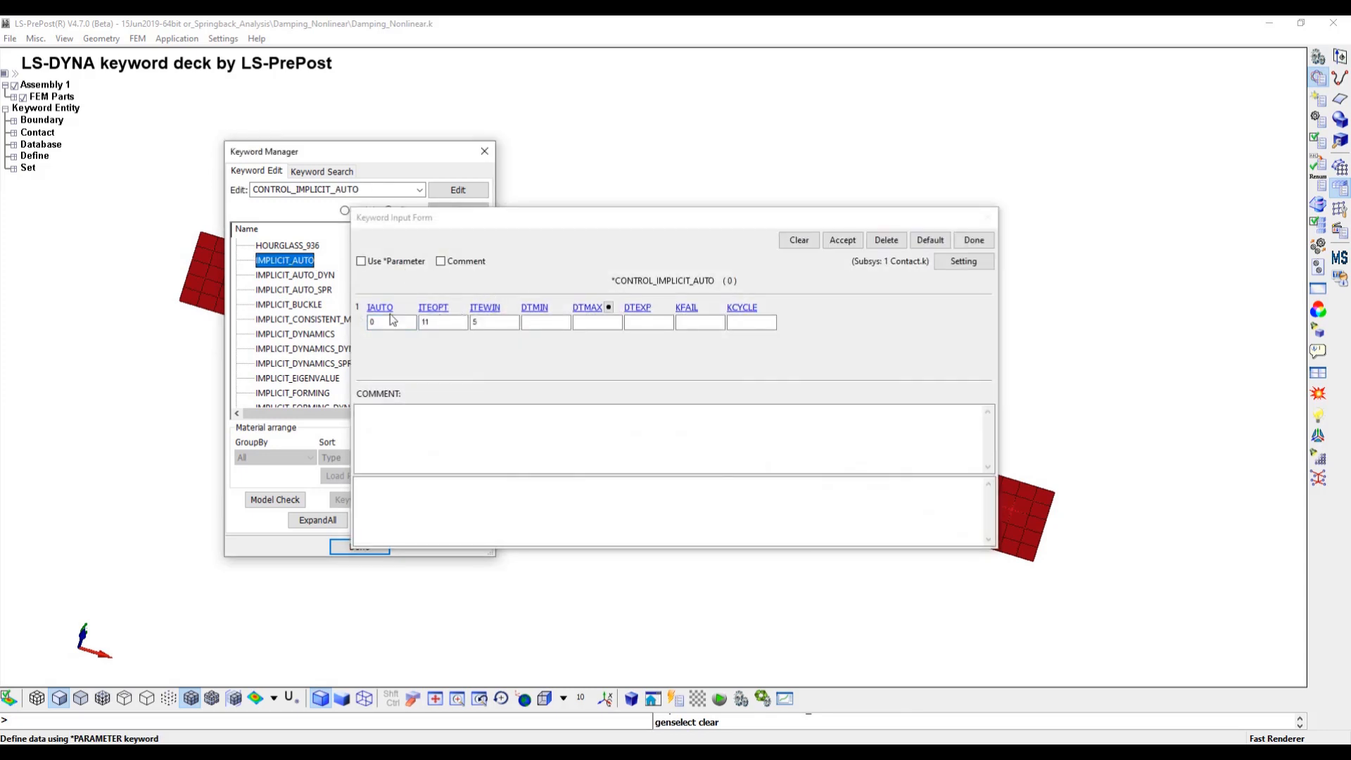
left_click(392, 321)
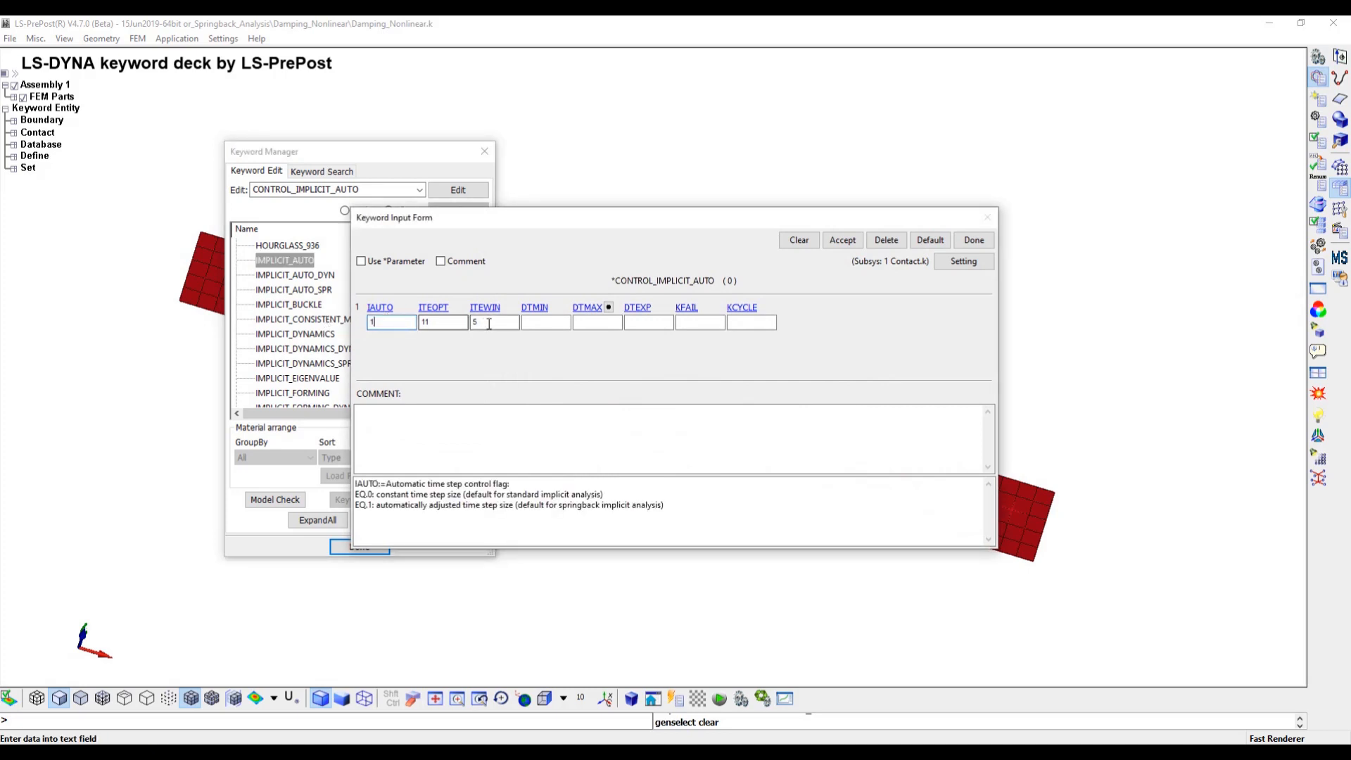
left_click(534, 323)
type("1e-6")
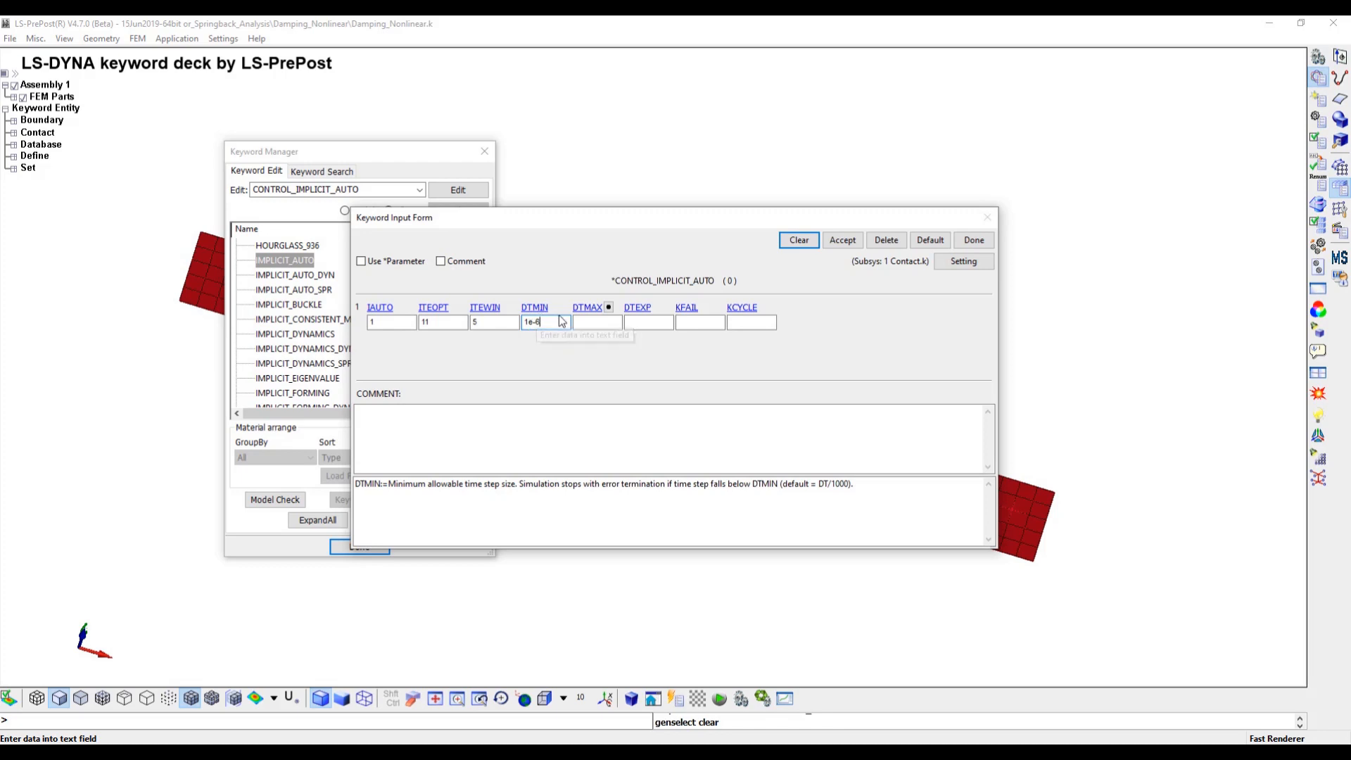
left_click(595, 323)
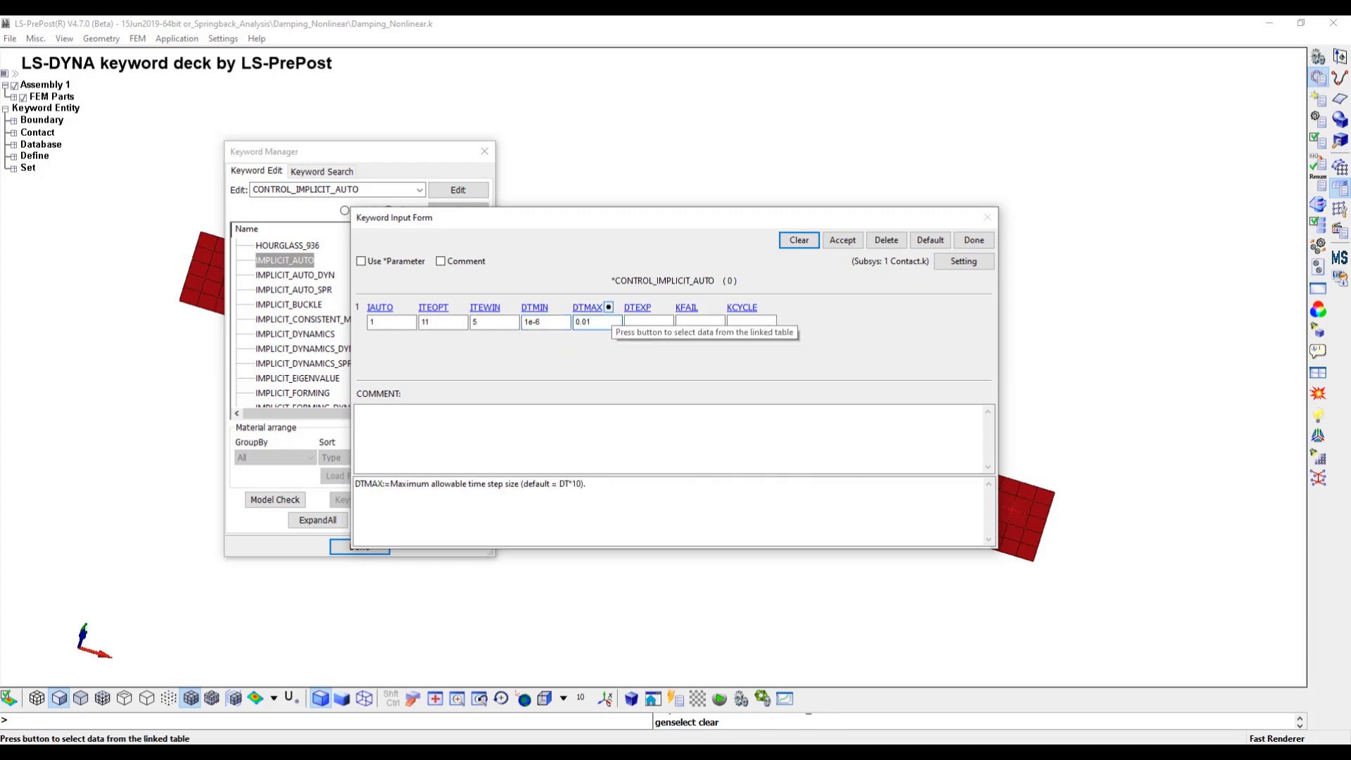
type("0.01")
left_click(843, 240)
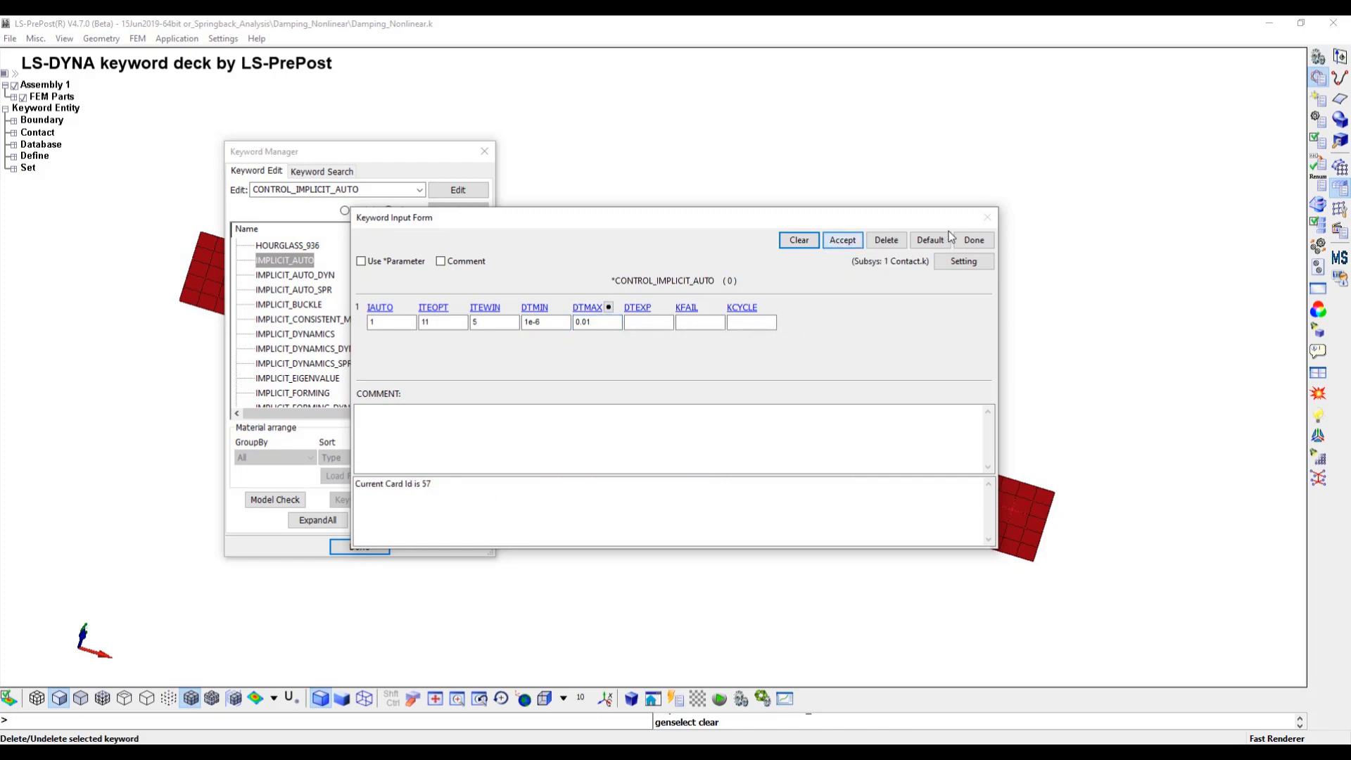
left_click(974, 240)
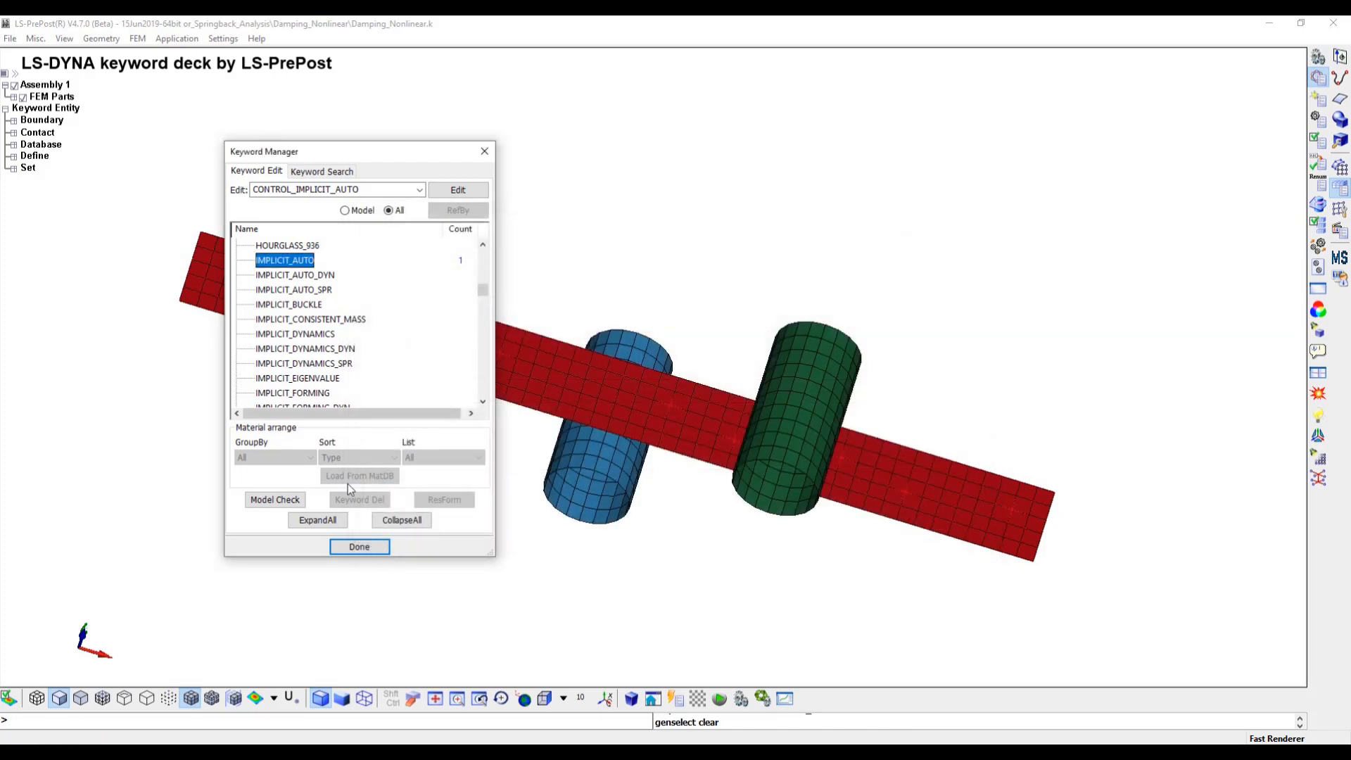
left_click(356, 544)
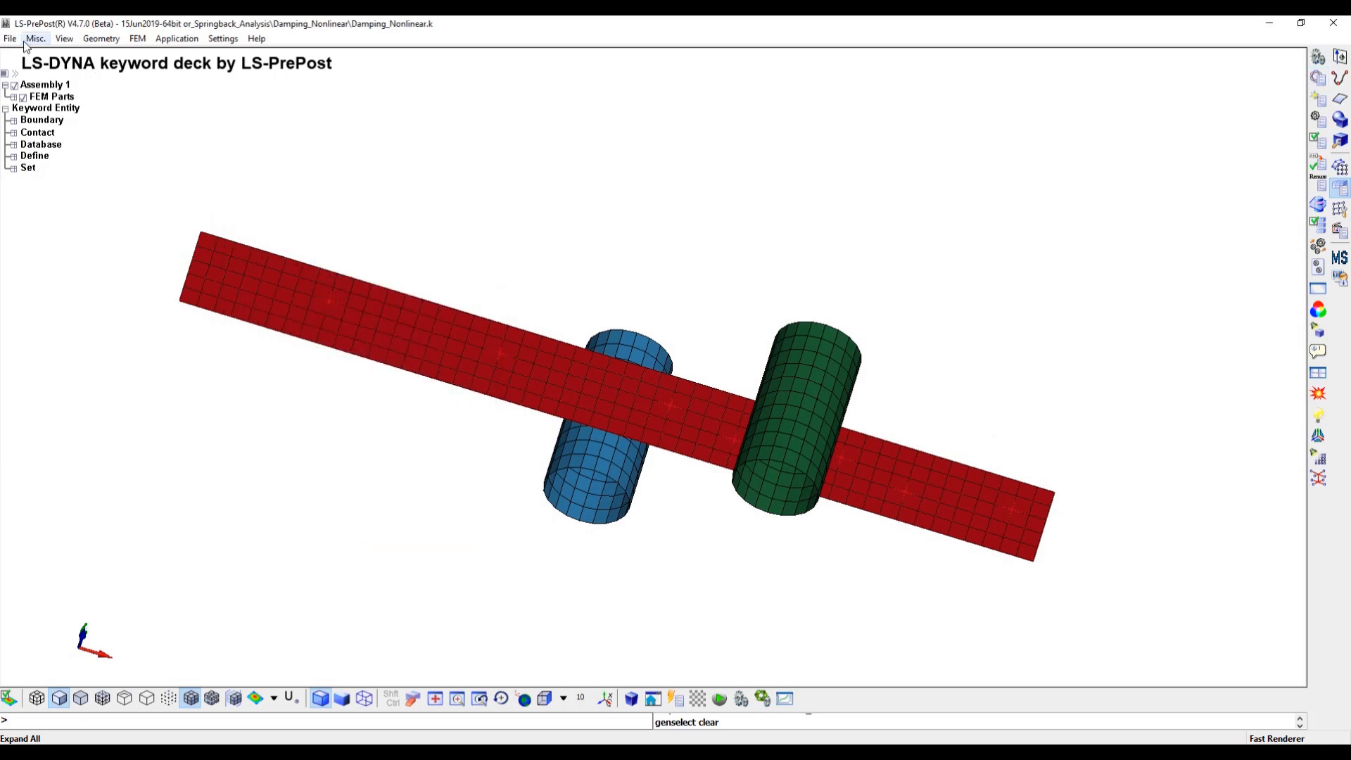
Start saving the keyword file under a new name and create a Seamless_Springback folder in Topic_1_Explicit_Solver_for_Springback_Analysis, copying the folder name.
left_click(10, 38)
mouse_move(69, 134)
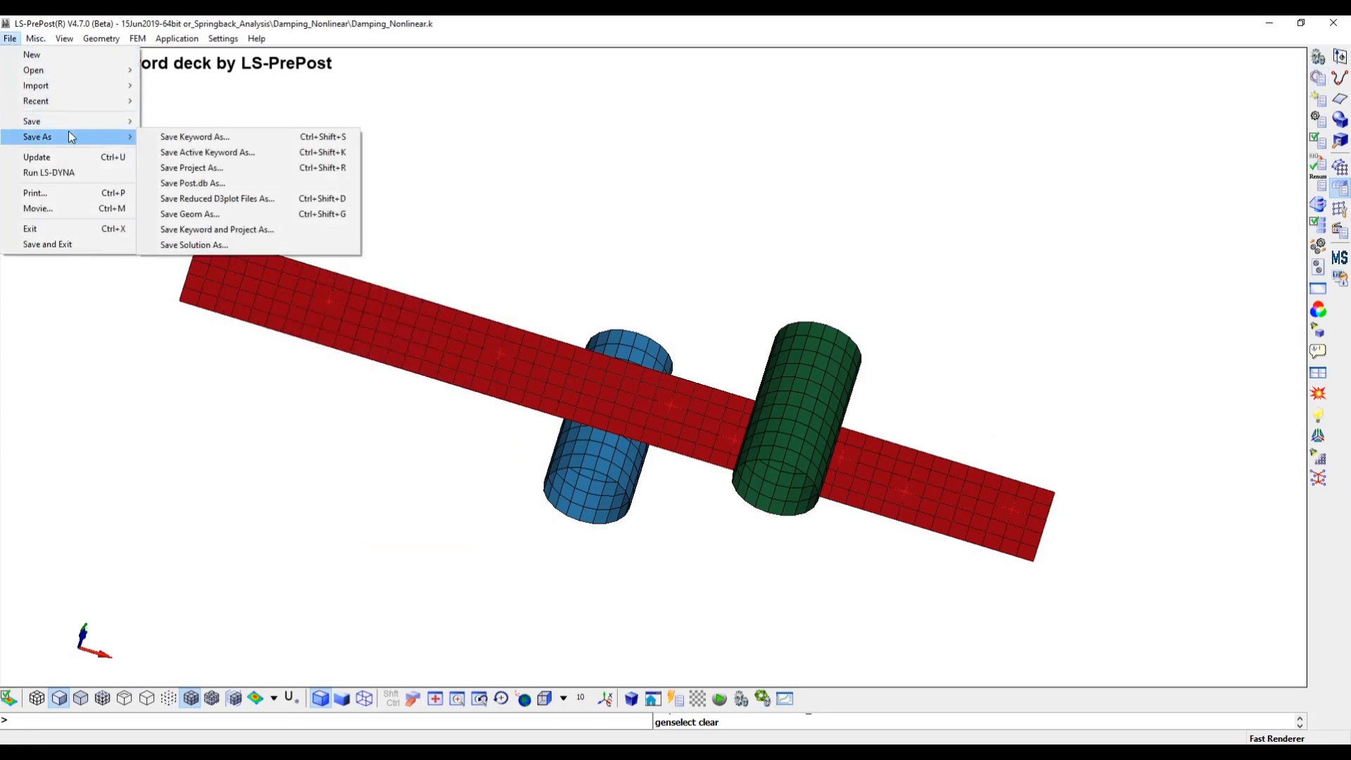
left_click(200, 138)
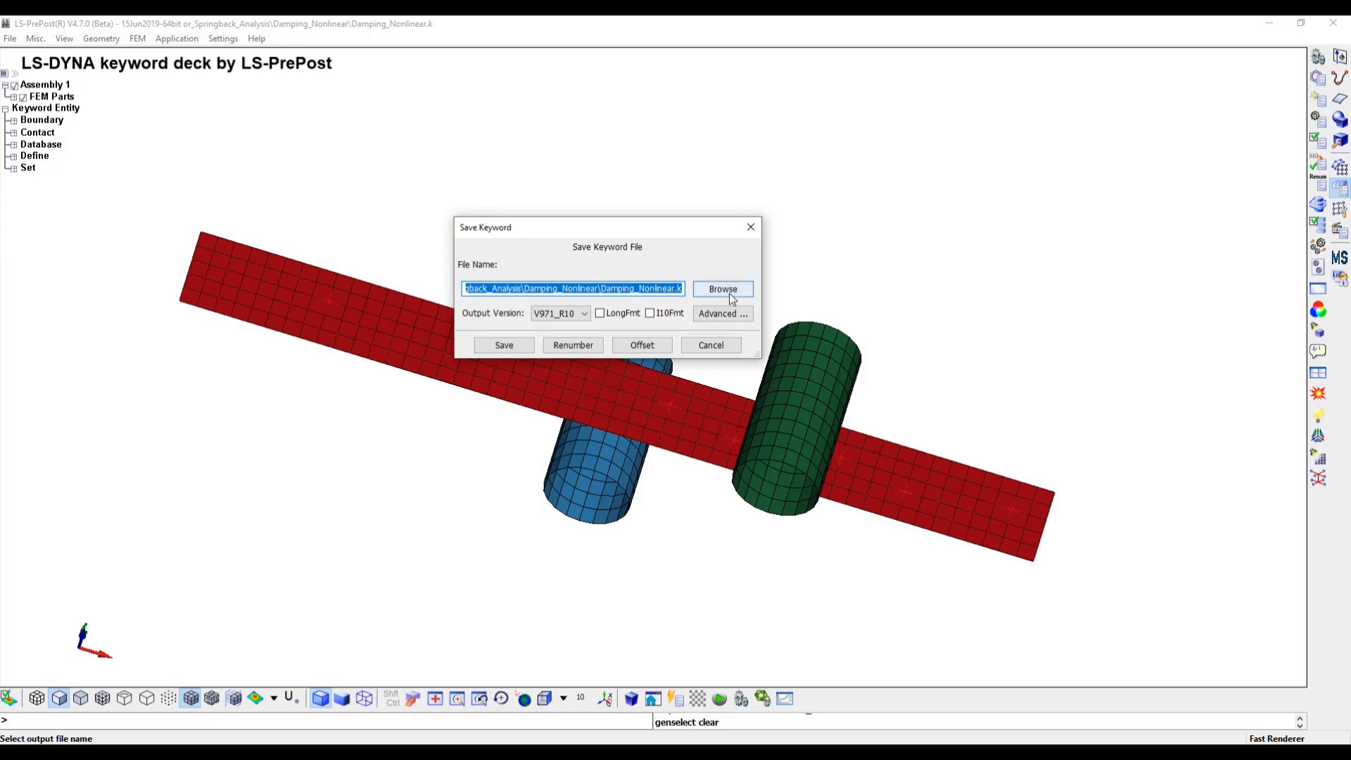
left_click(725, 289)
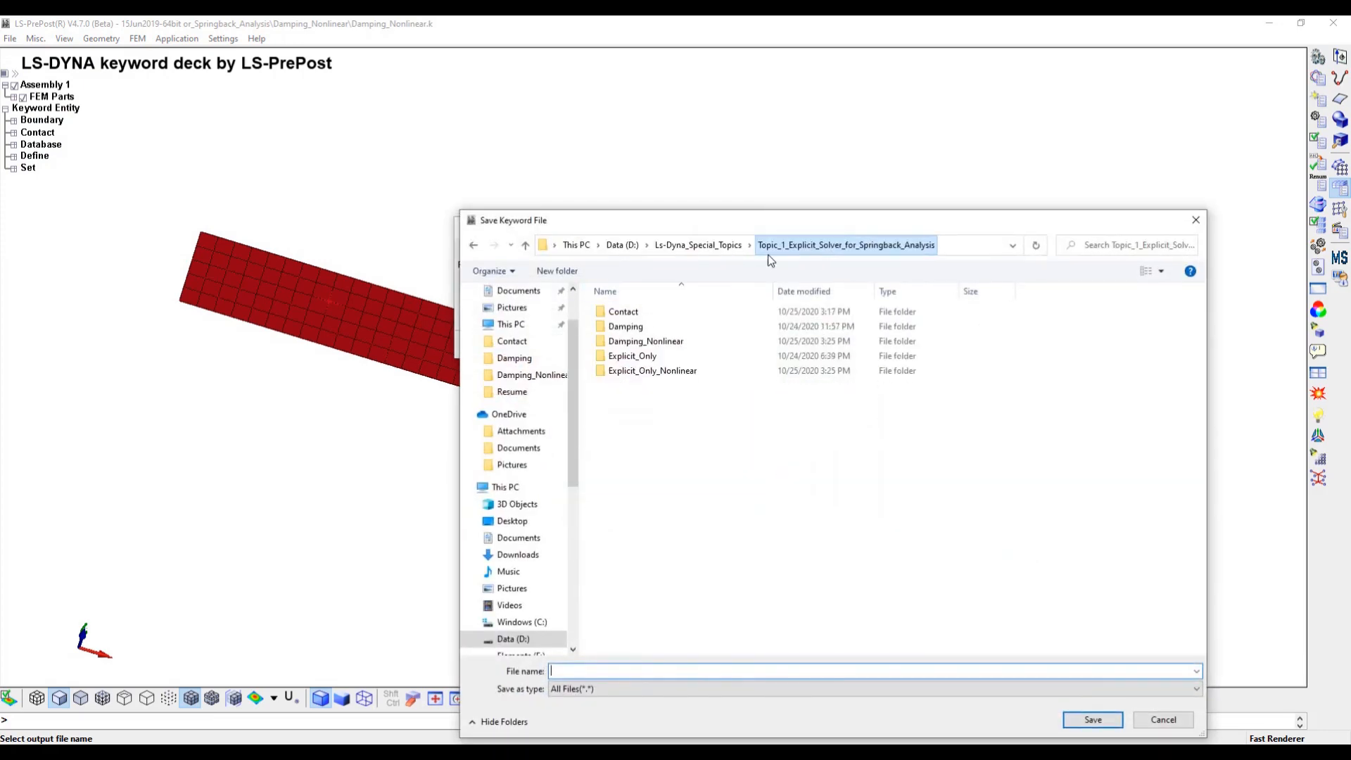
right_click(647, 407)
mouse_move(688, 581)
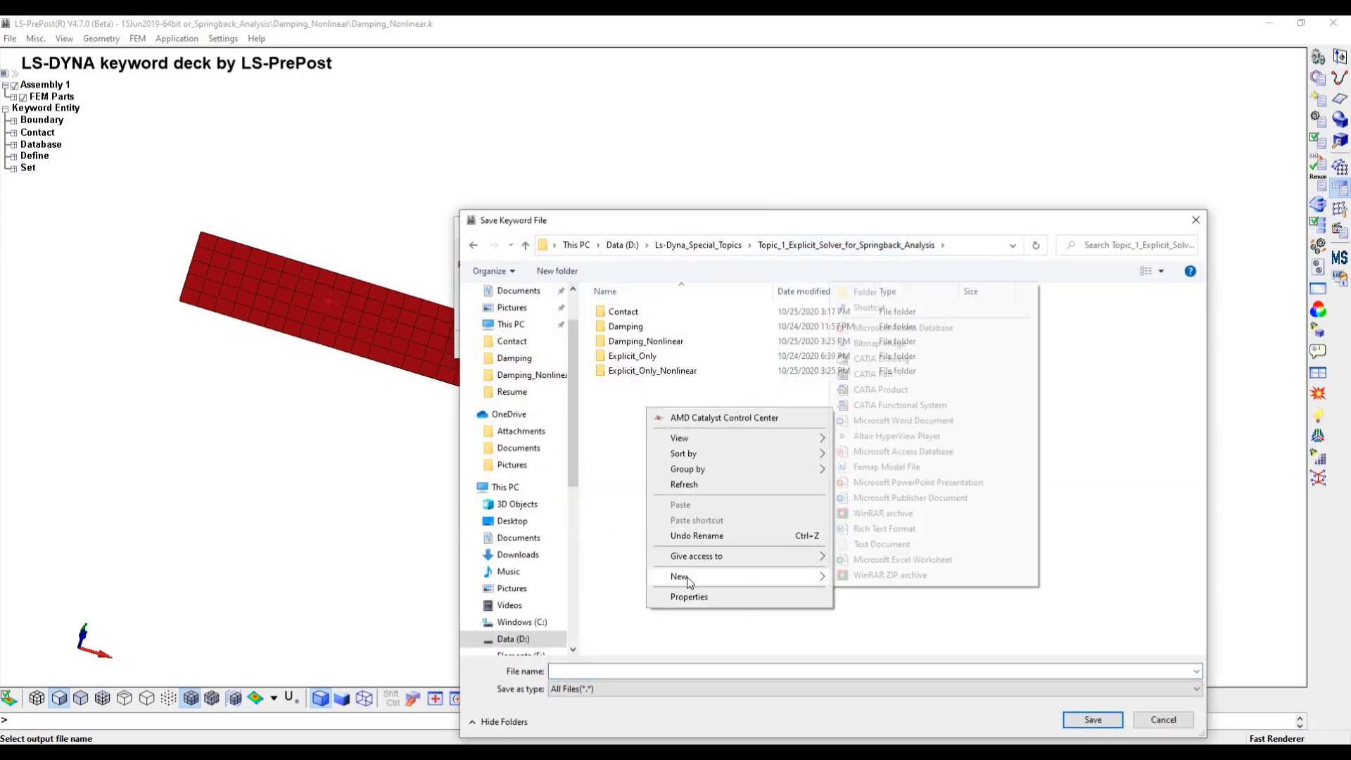
left_click(872, 292)
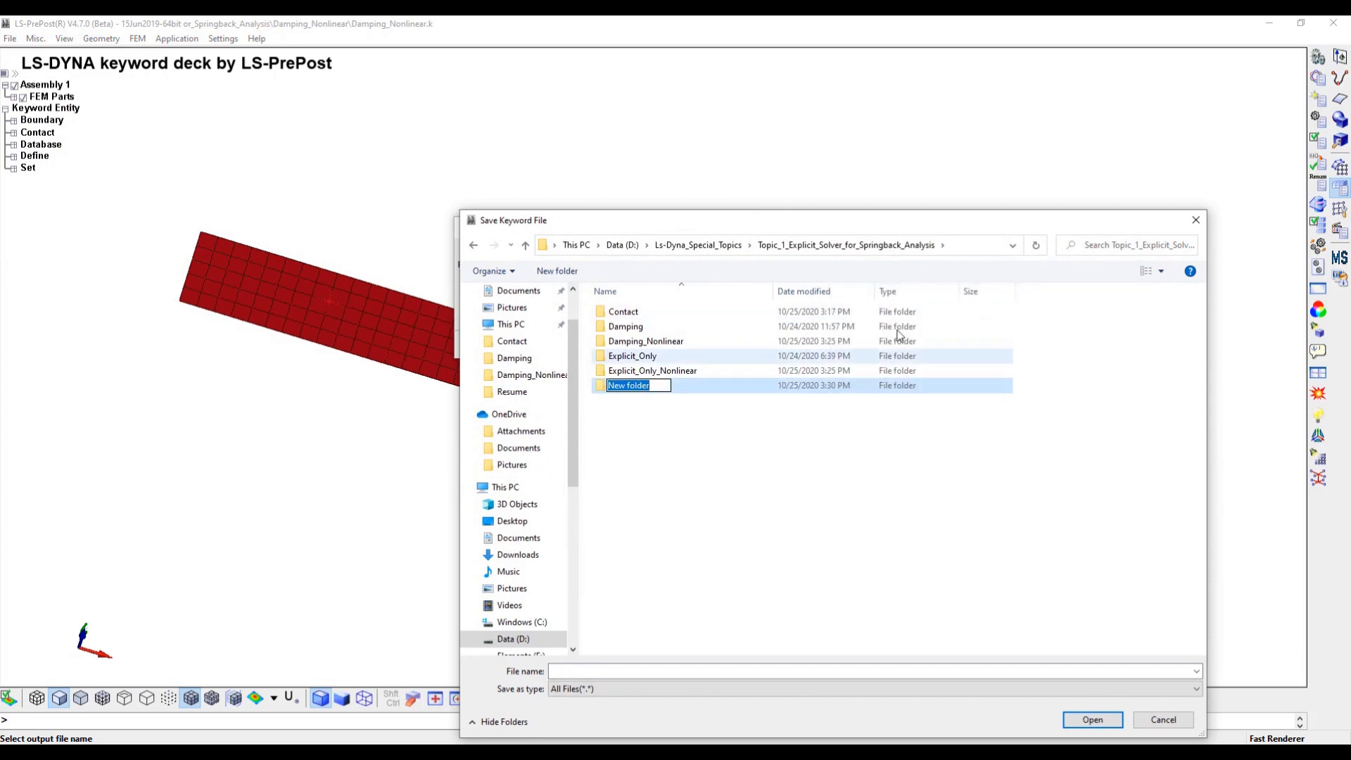
type("Sea")
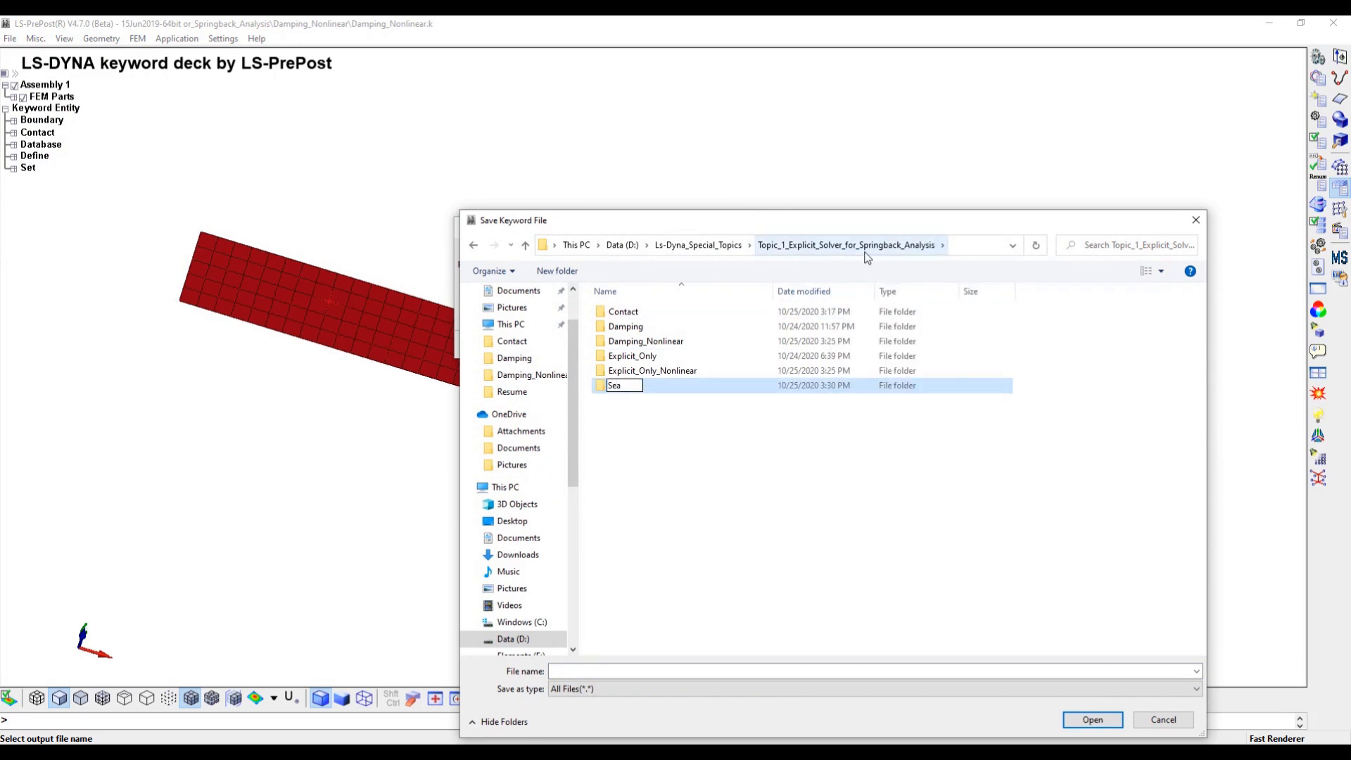
type("mless_Springback")
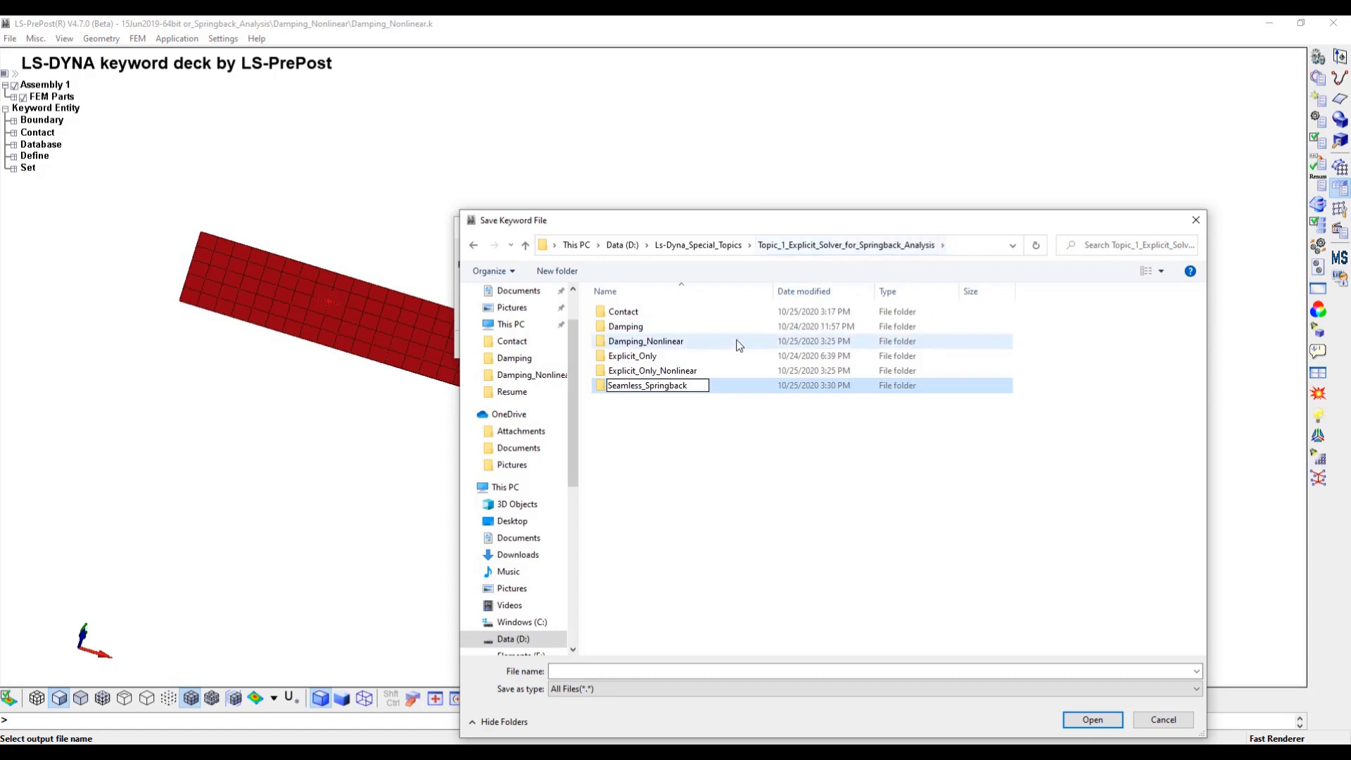
left_click_drag(696, 391, 526, 390)
key("ctrl+c")
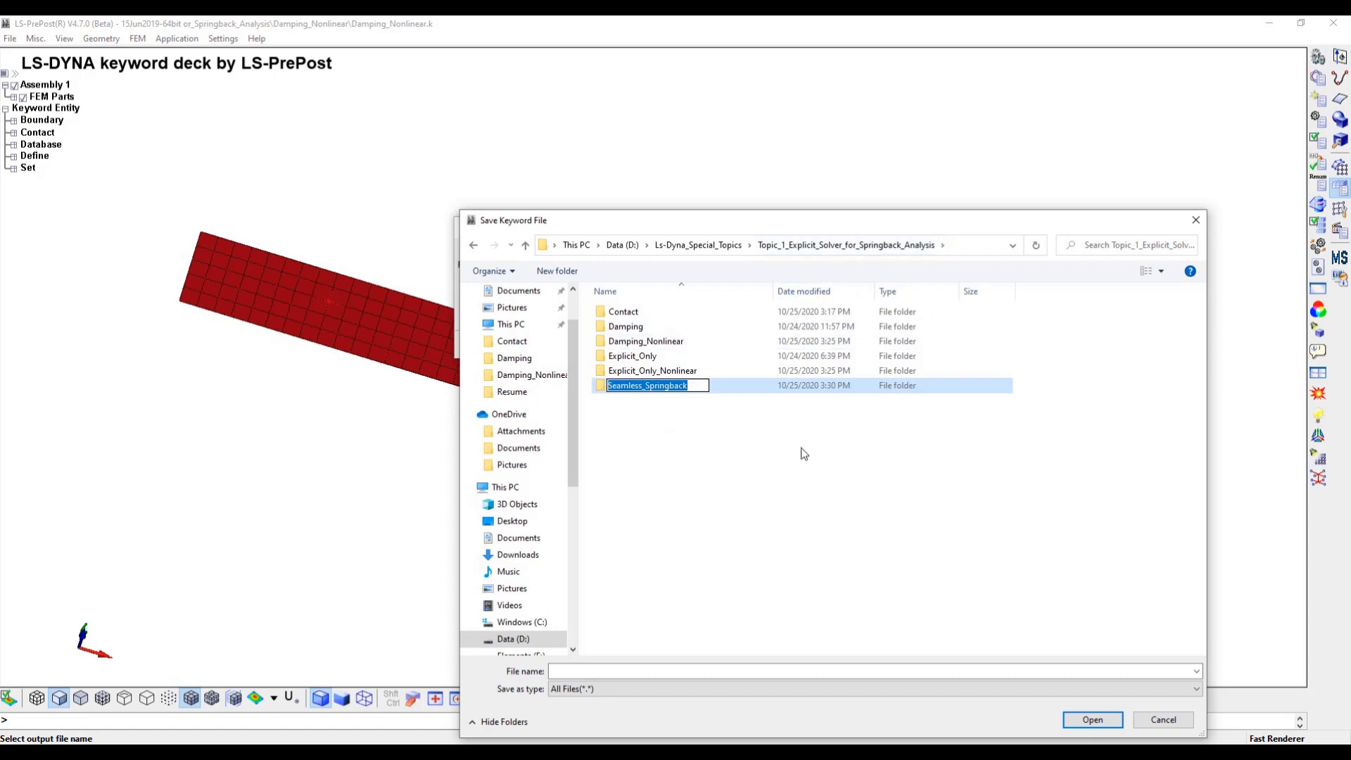
left_click(657, 480)
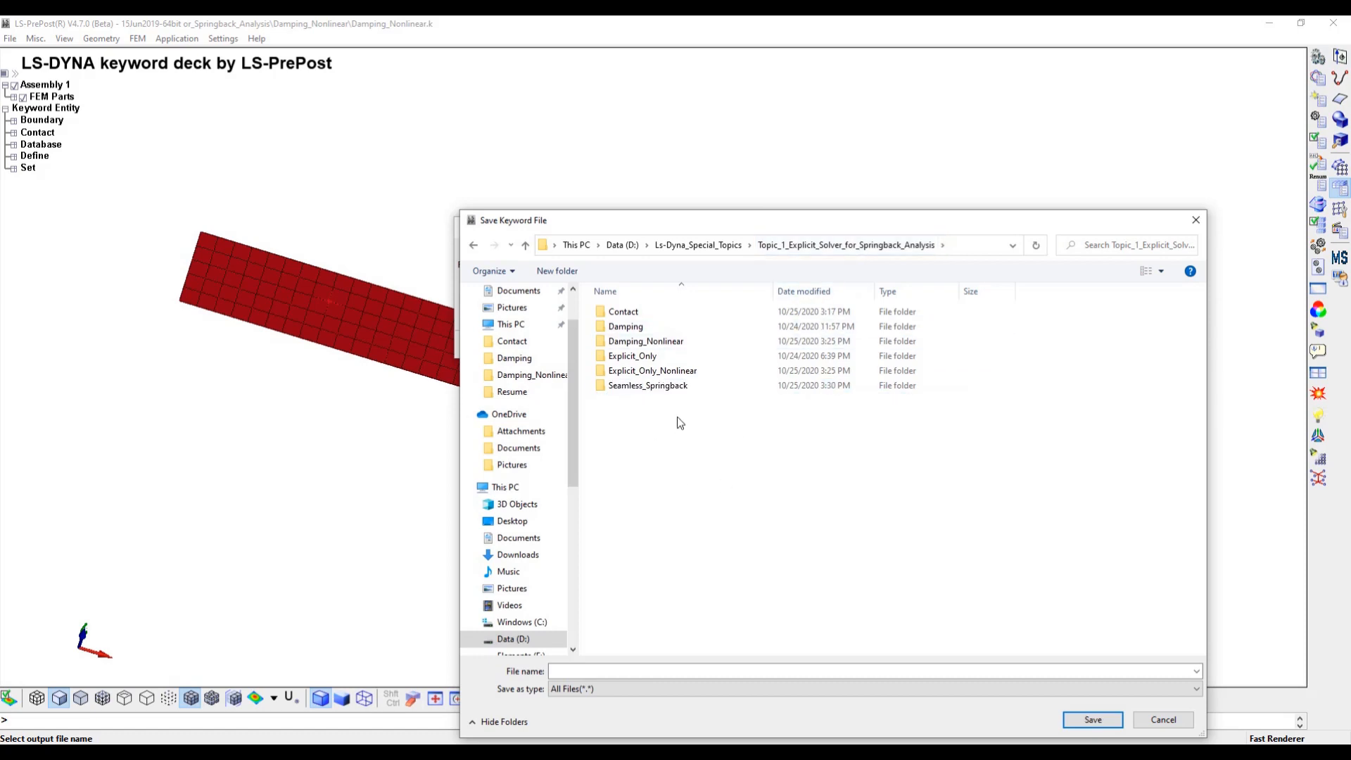
Save the keyword file as Seamless_Springback inside the Seamless_Springback folder and switch to LS-Run.
double_click(666, 386)
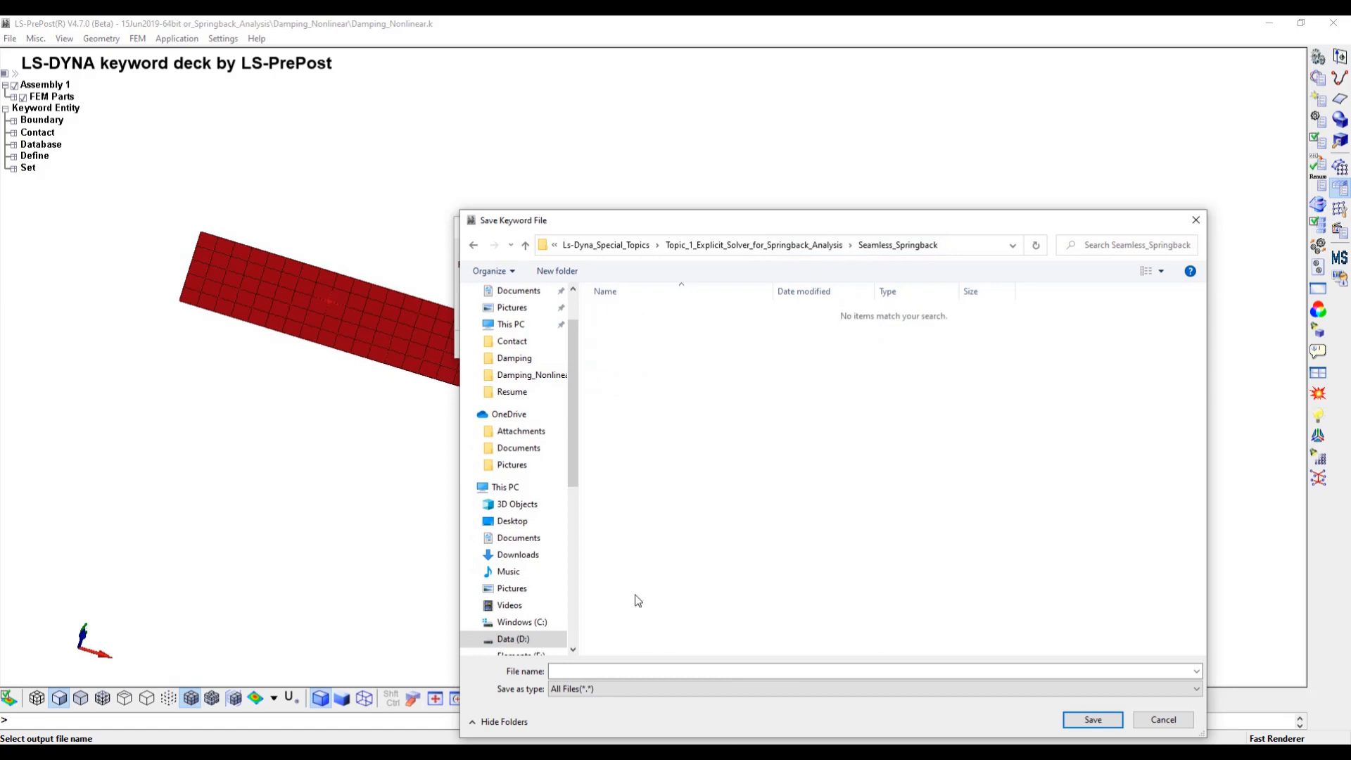
left_click(592, 671)
key("ctrl+v")
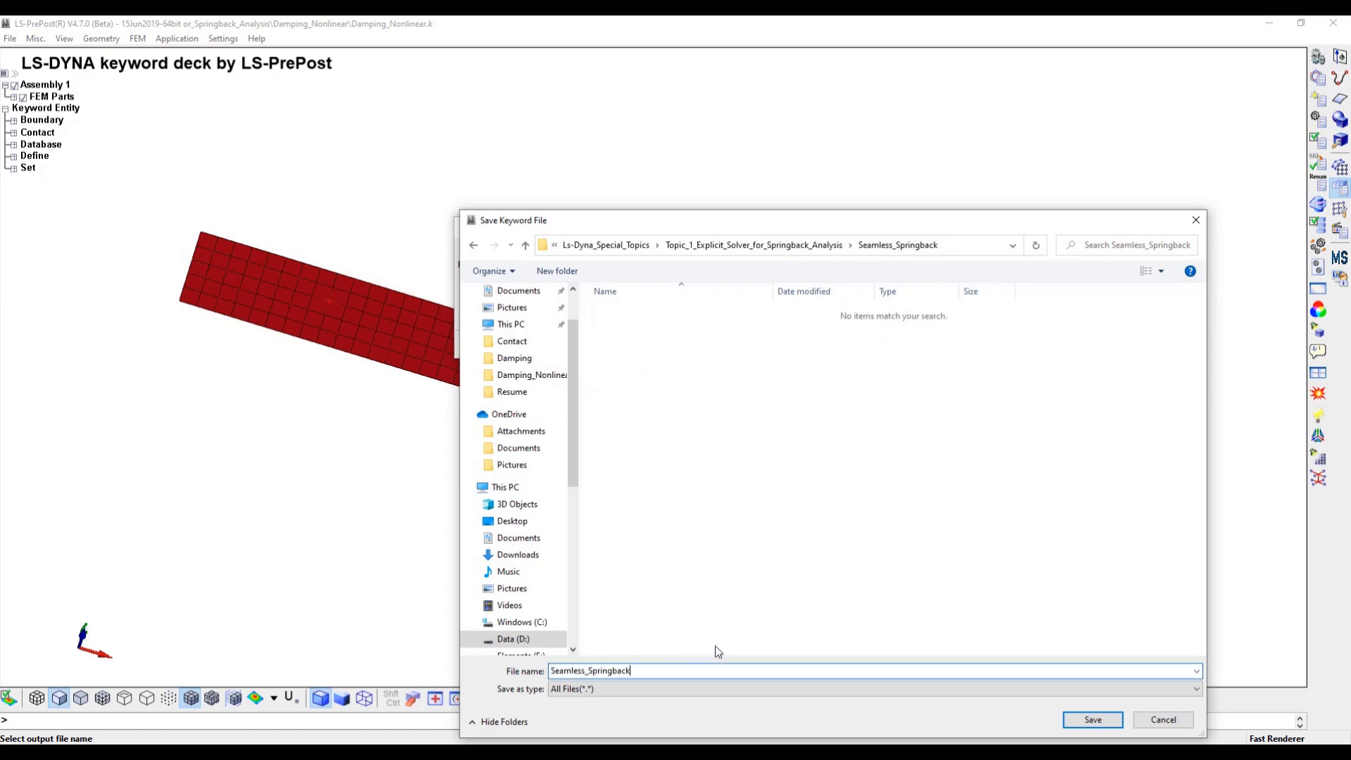
left_click(1102, 721)
left_click(506, 345)
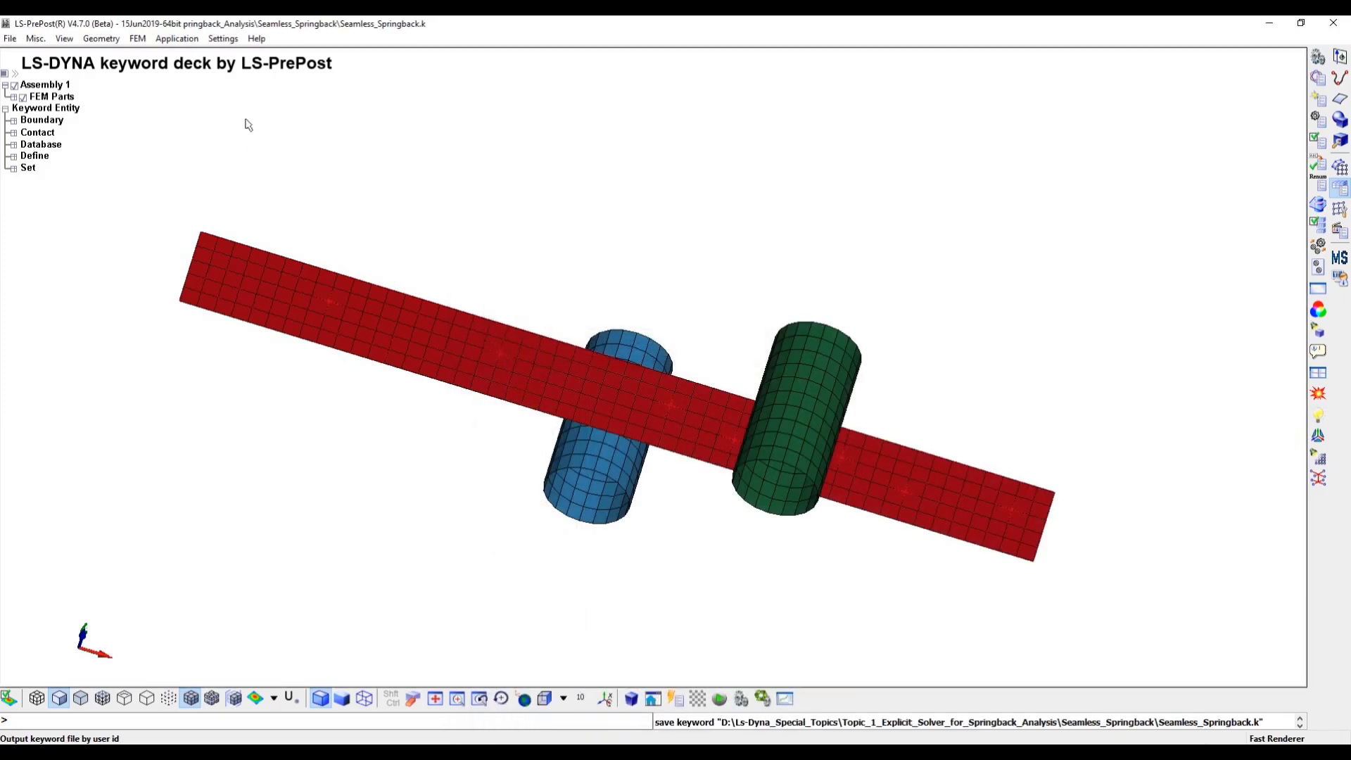
left_click(823, 745)
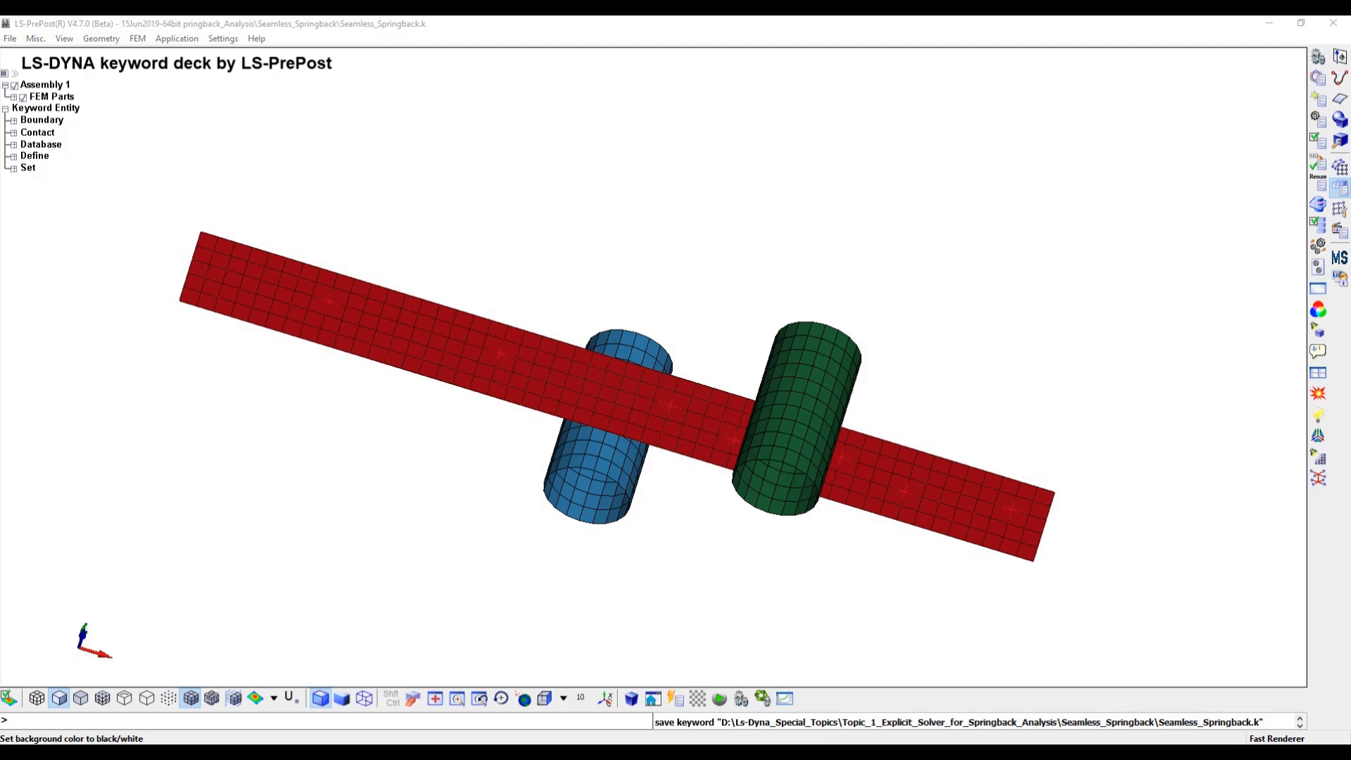
left_click(787, 249)
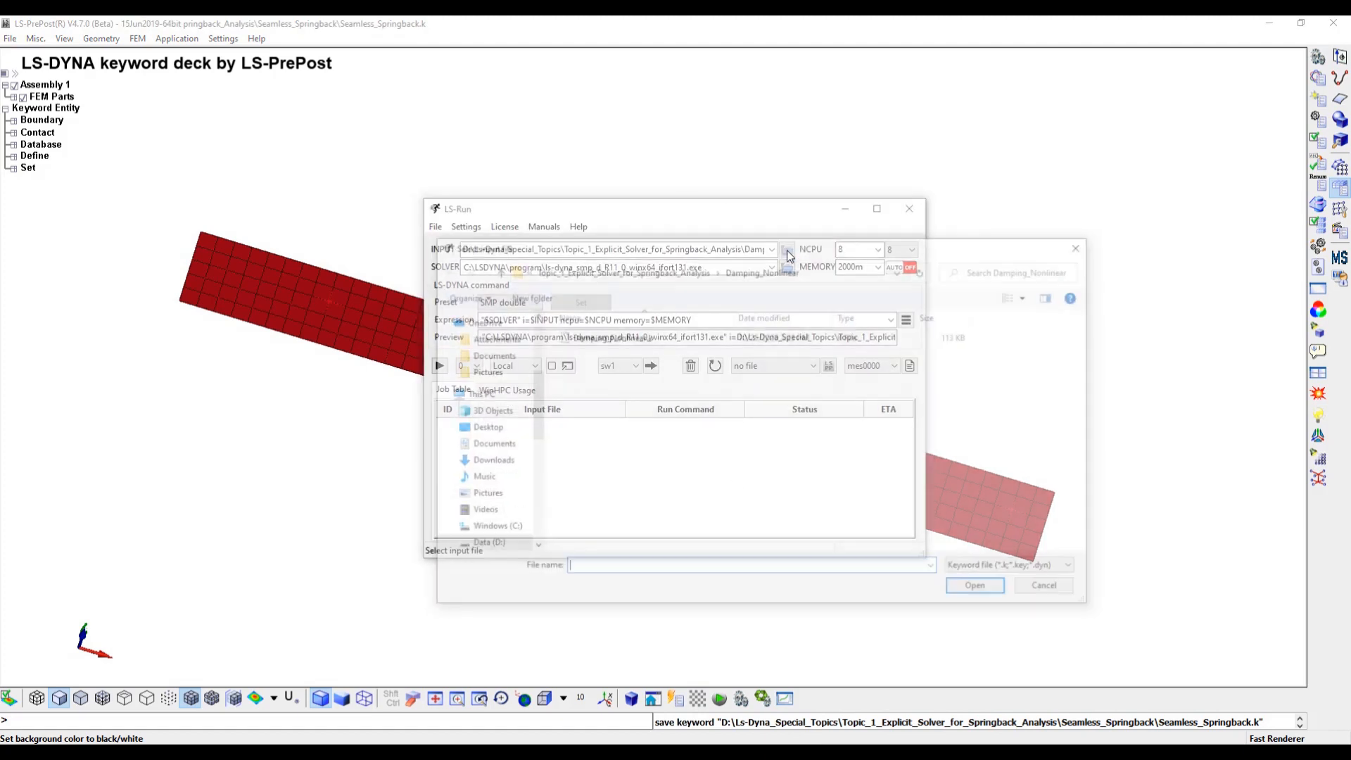
left_click(680, 269)
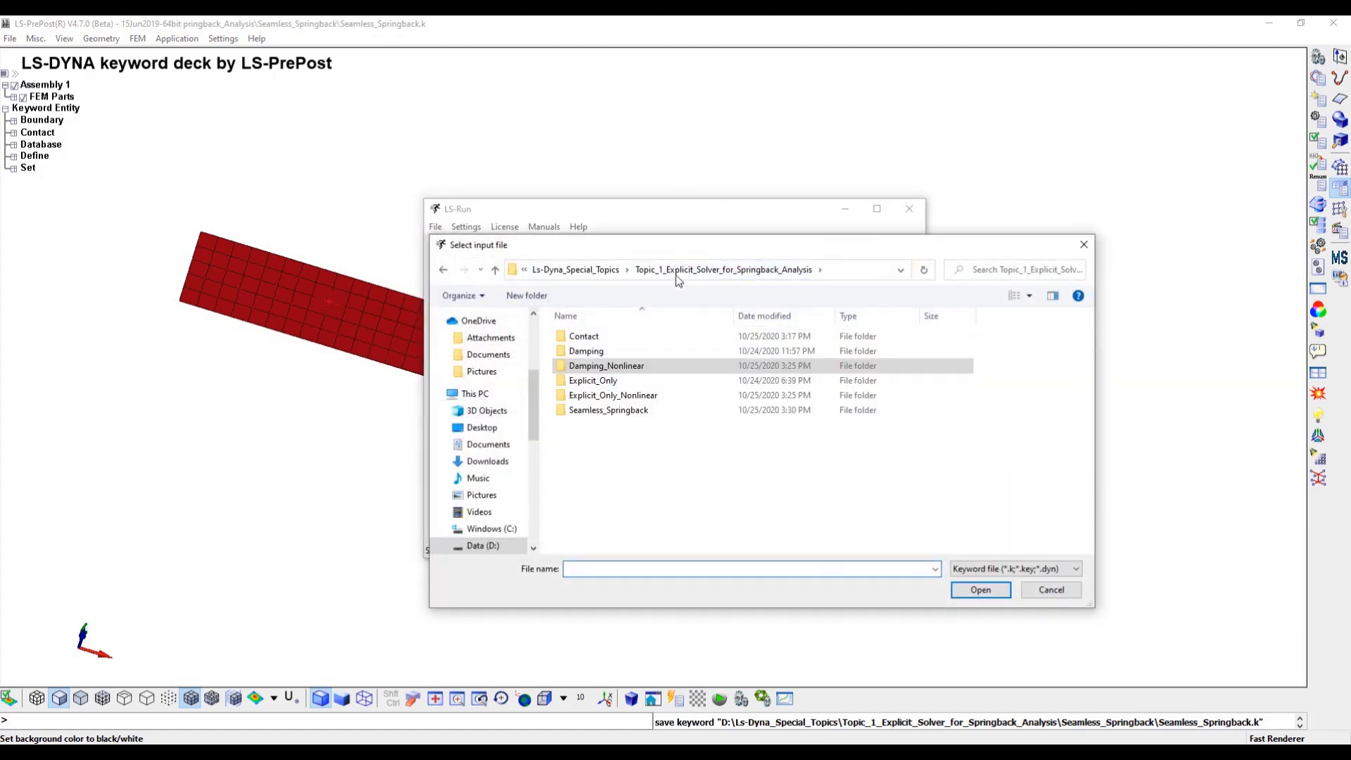
double_click(606, 409)
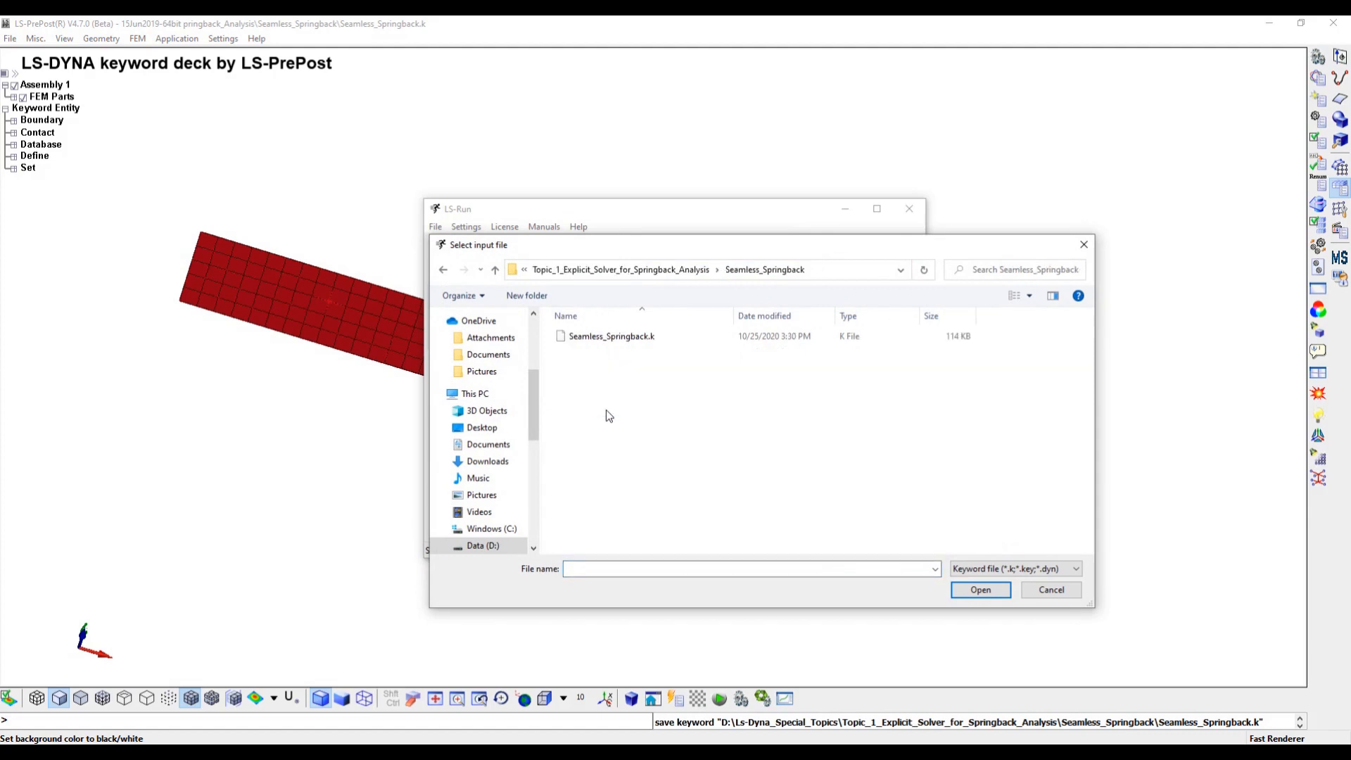
left_click(609, 337)
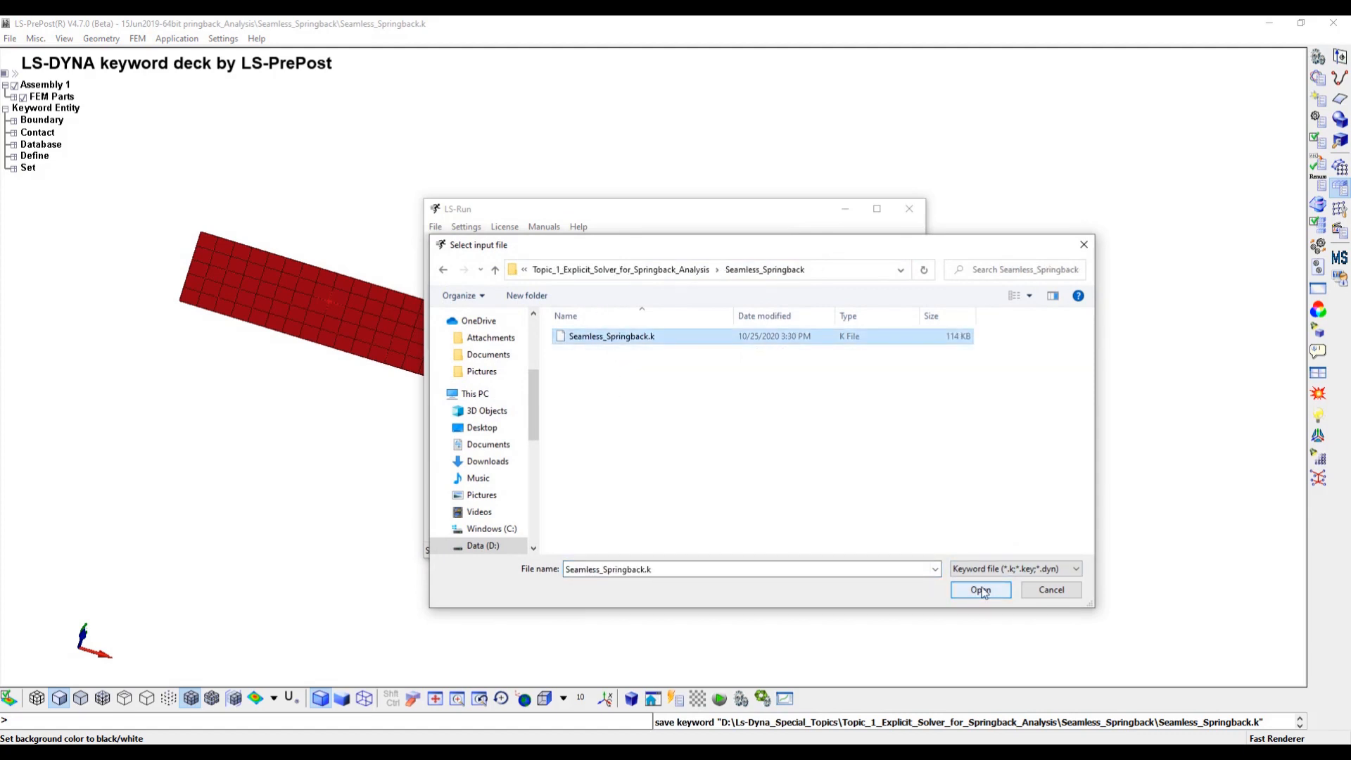
left_click(1053, 591)
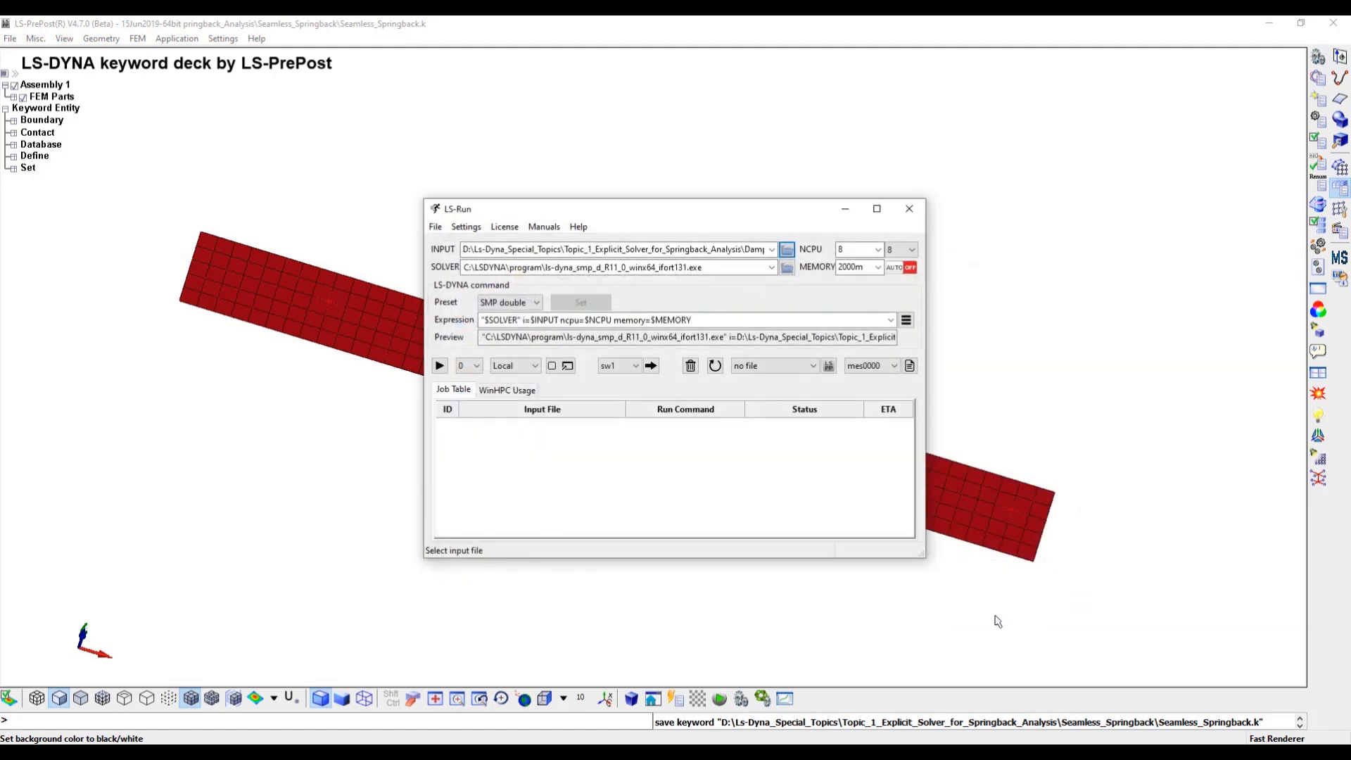
Load Seamless_Springback.k from the Seamless_Springback folder as the solver input and start the run.
left_click(786, 250)
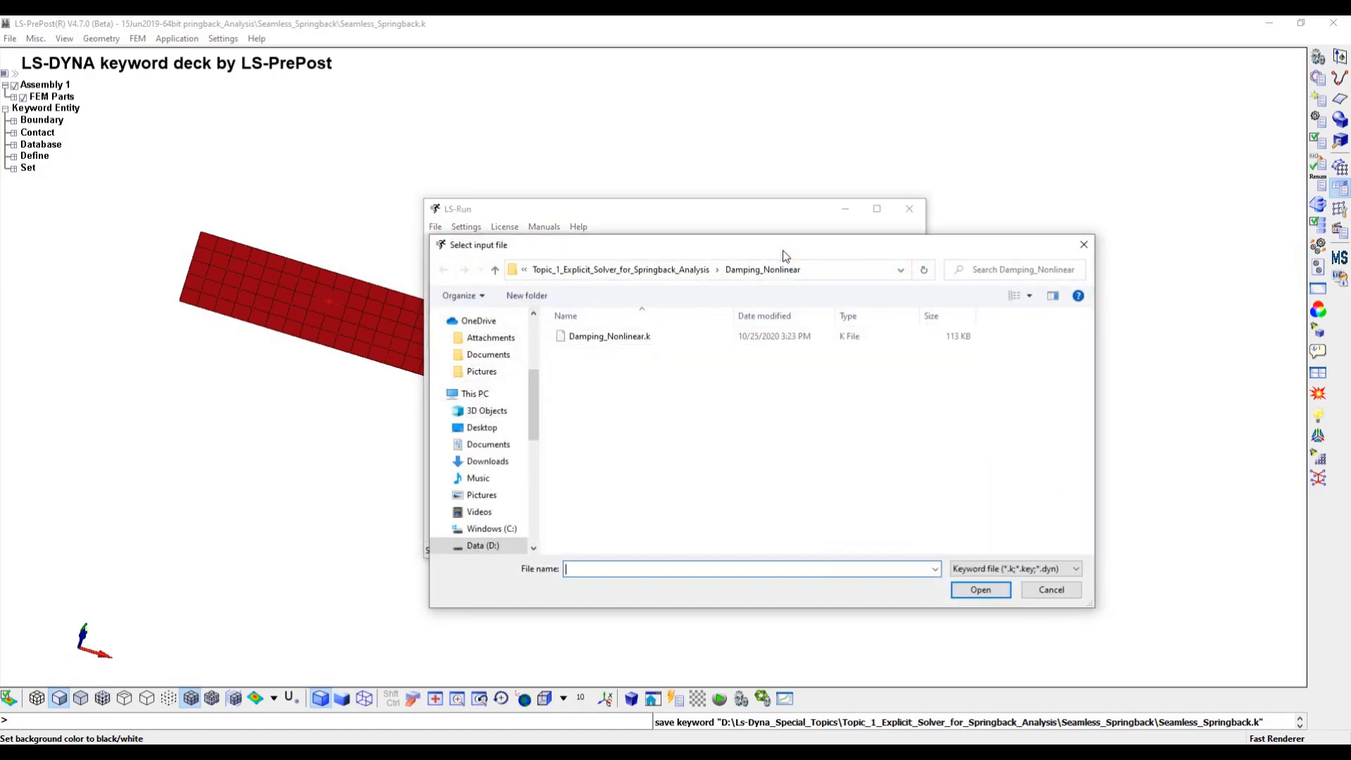
left_click(672, 270)
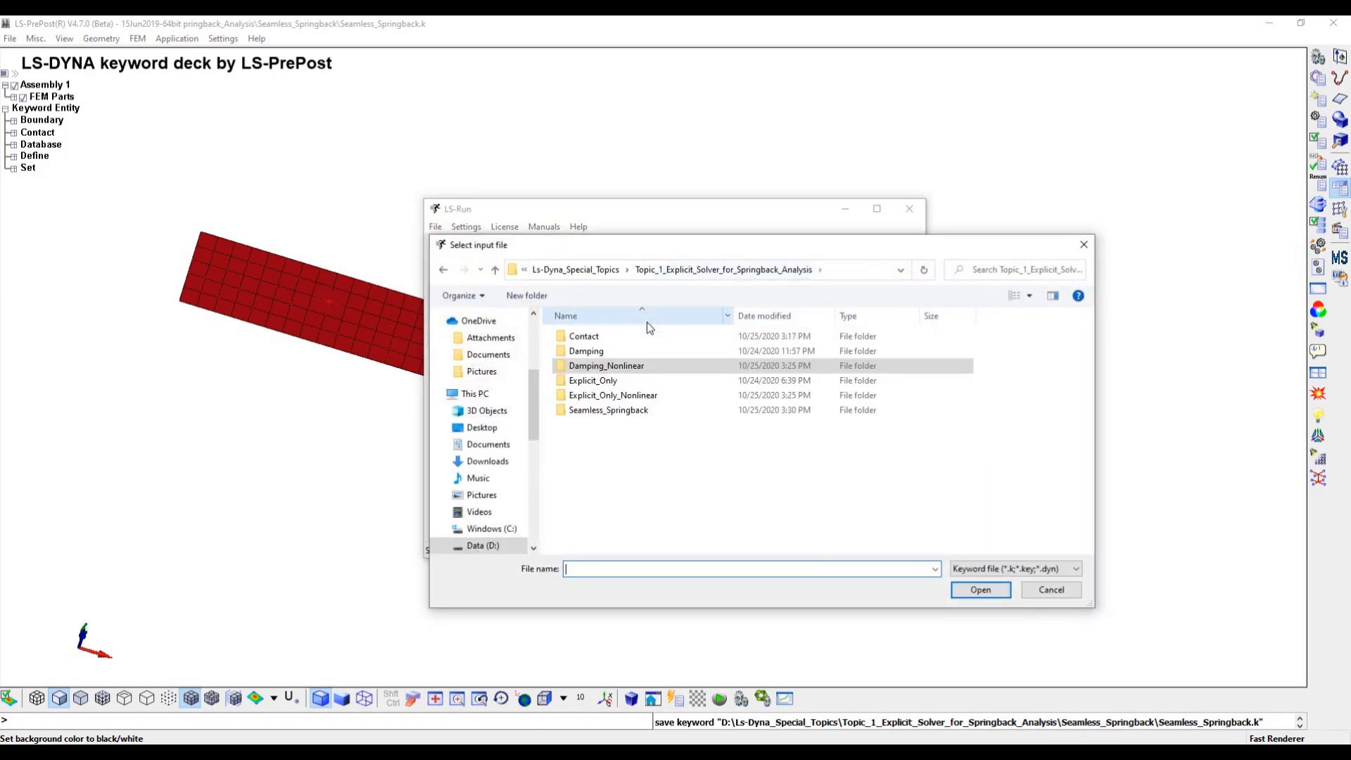
double_click(607, 409)
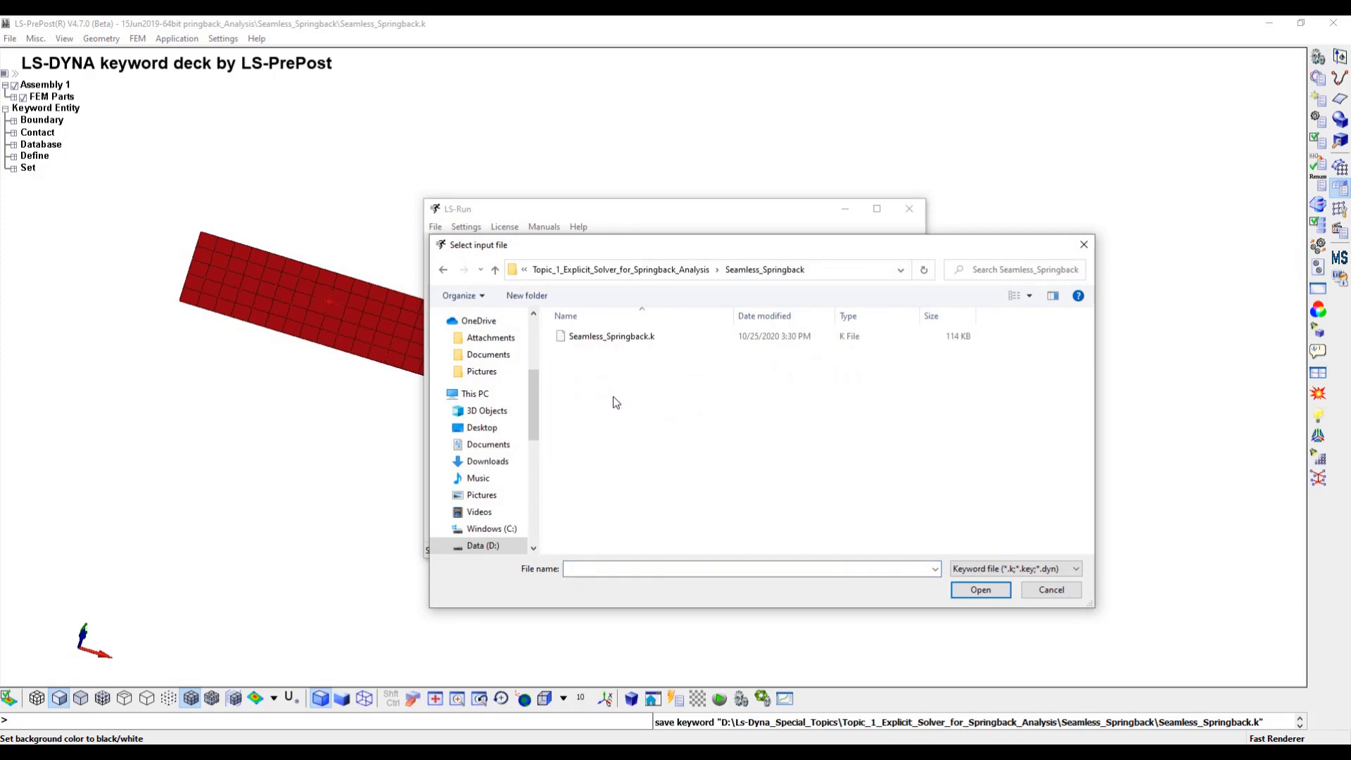
left_click(616, 338)
left_click(978, 590)
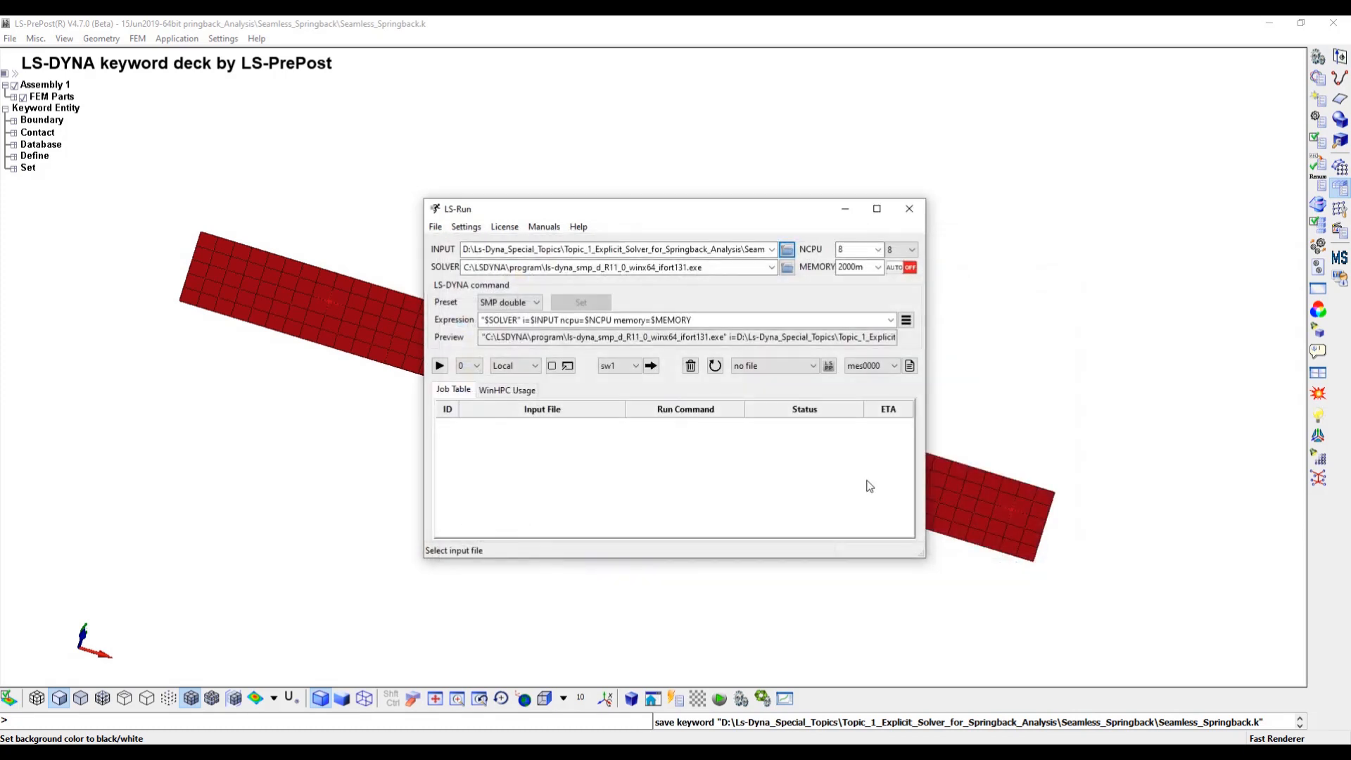
left_click(439, 365)
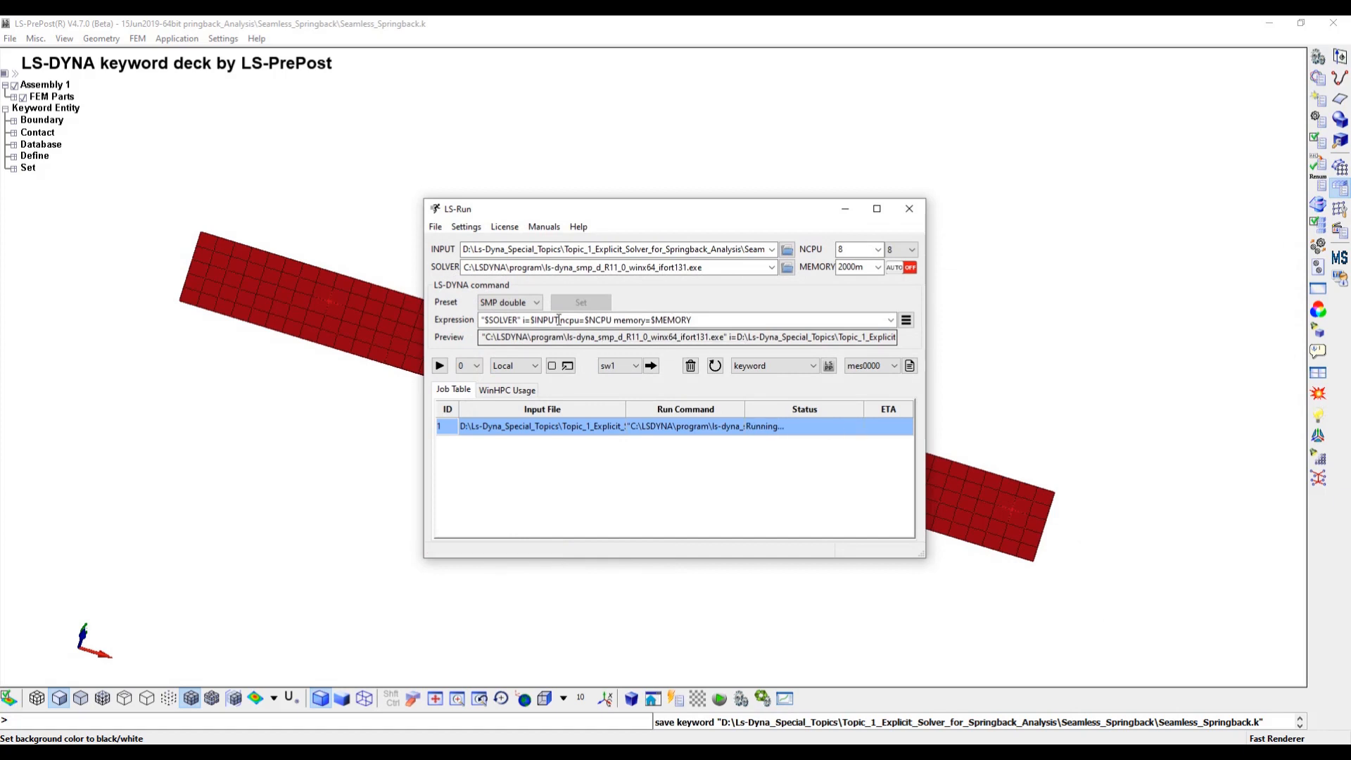
Switch to File Explorer and open the messag file from the Seamless_Springback folder in Notepad++.
left_click(396, 753)
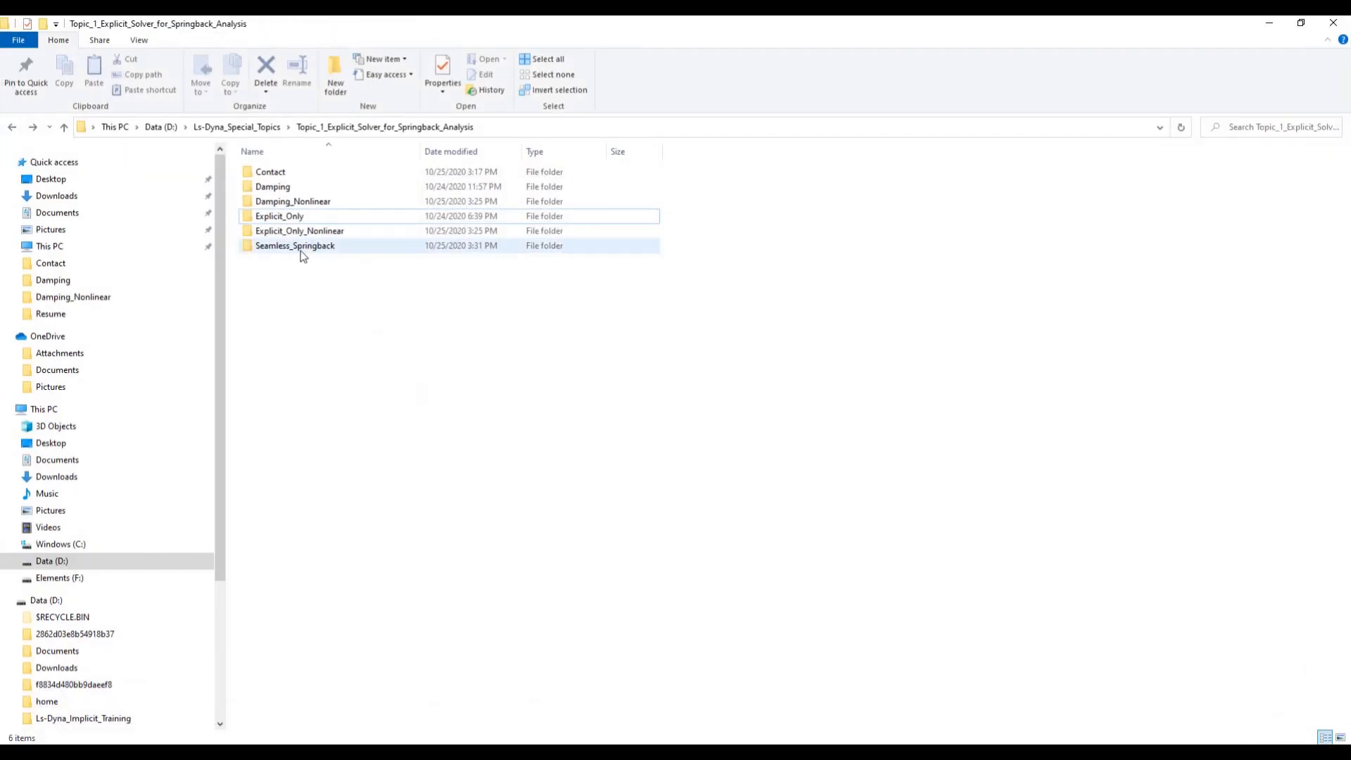
double_click(268, 247)
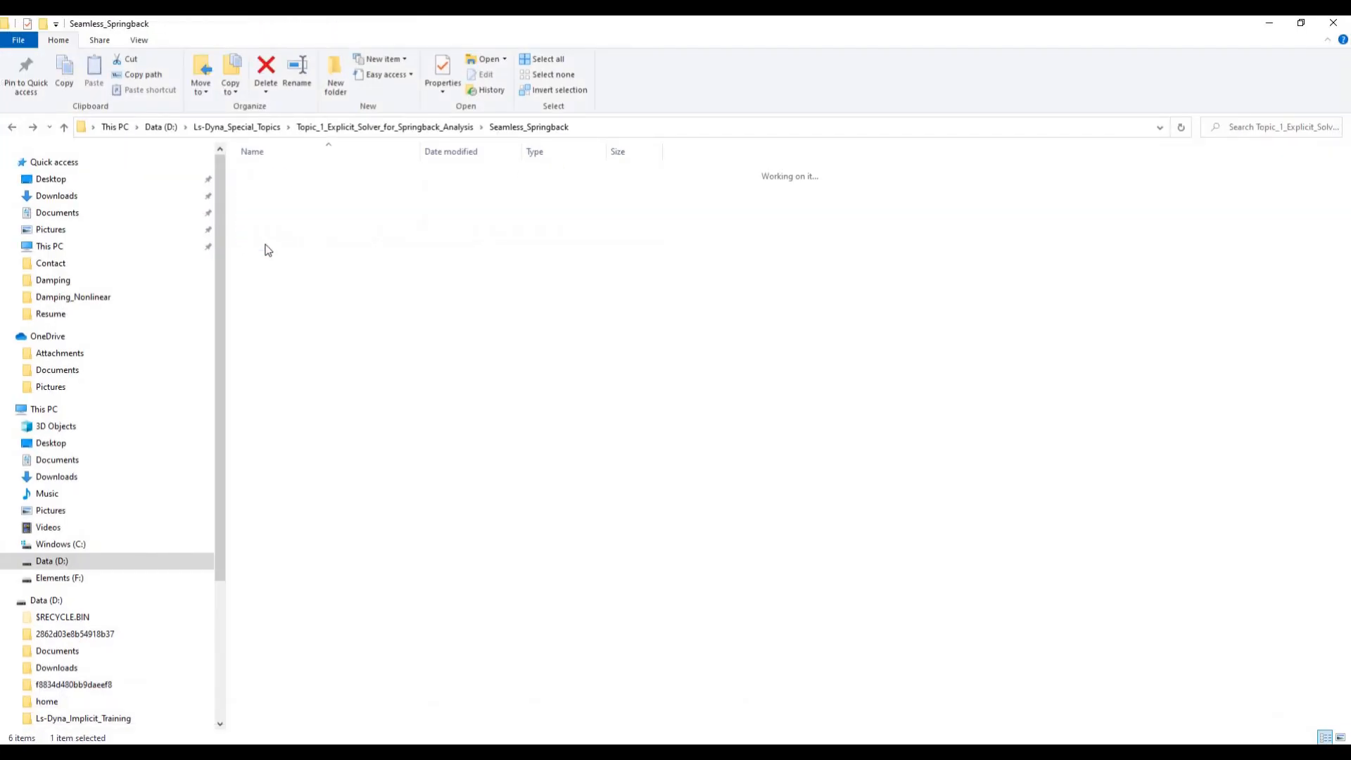
left_click(265, 218)
right_click(265, 218)
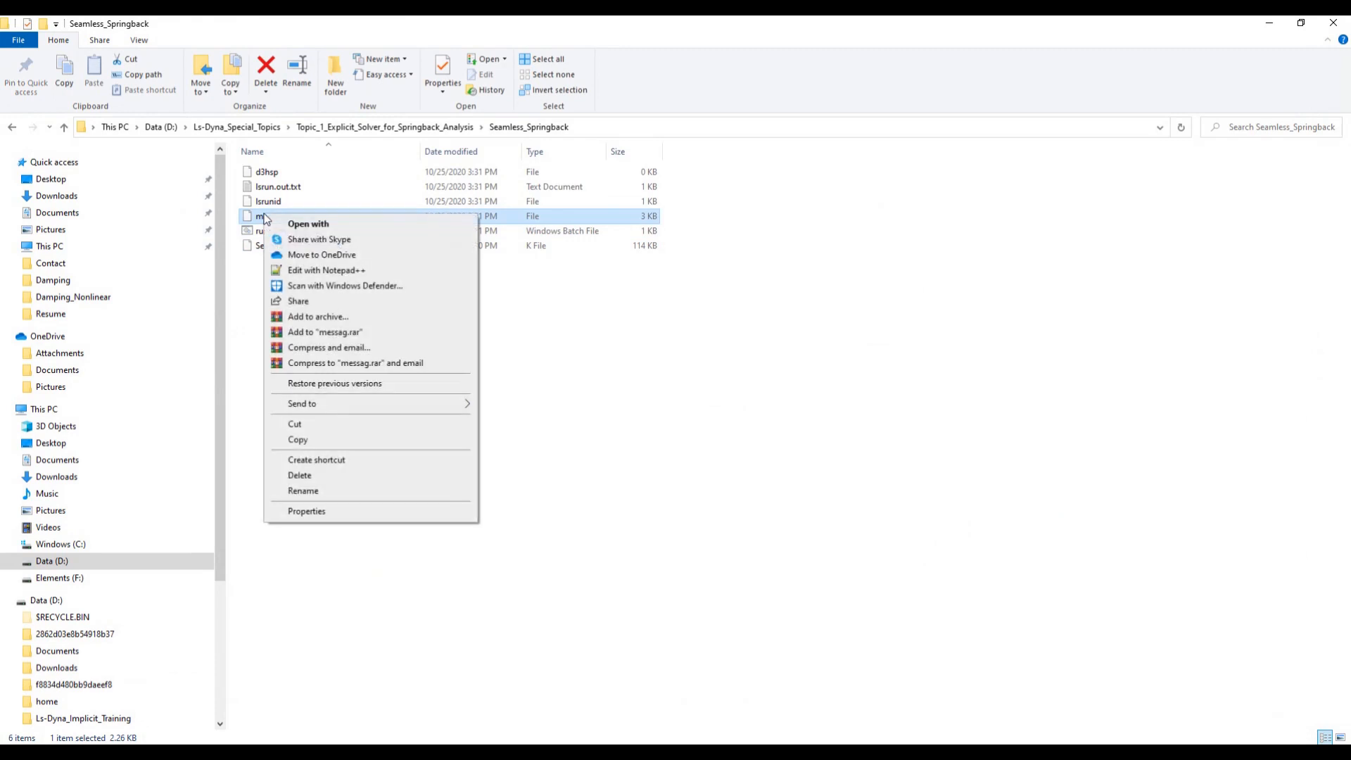
left_click(331, 271)
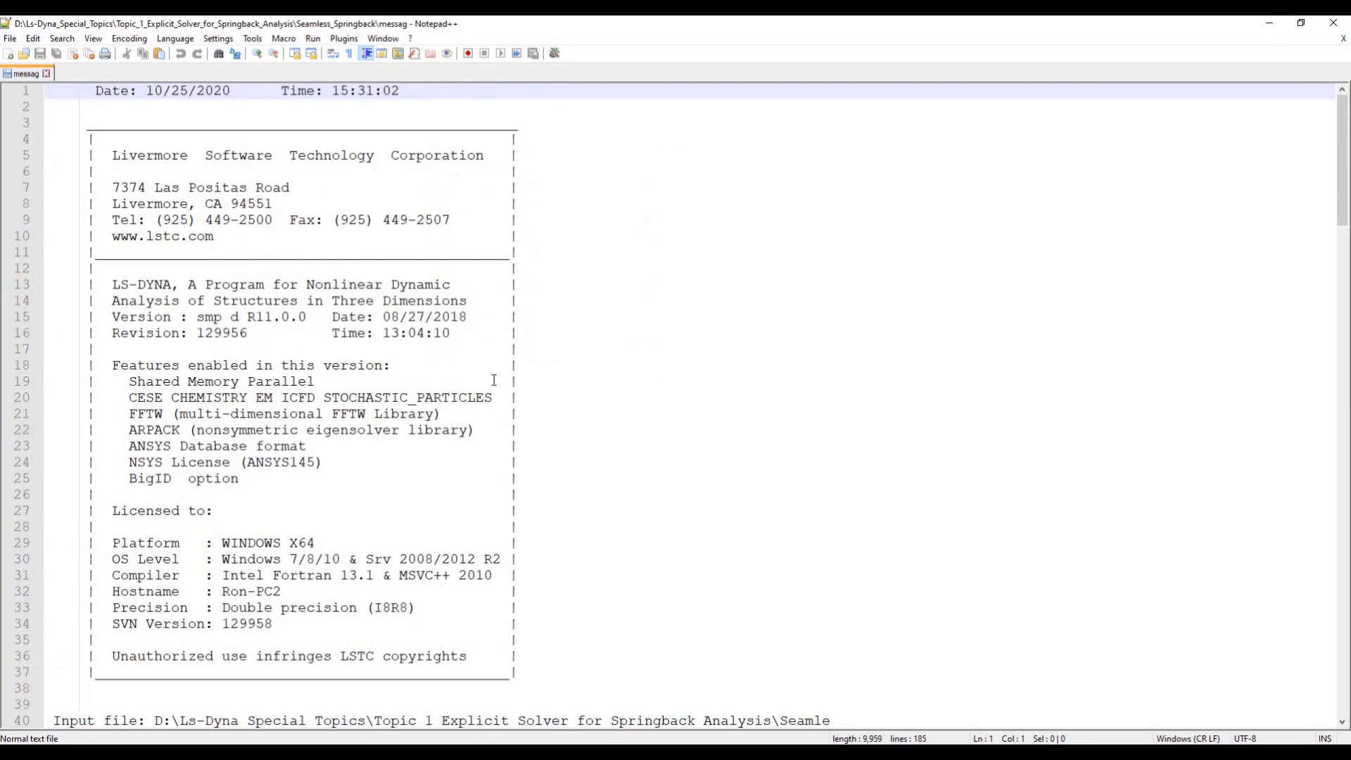
Turn on live monitoring of the messag file, follow the solver messages through the end of the run, and minimize the file's window.
scroll(494, 380, "down", 11)
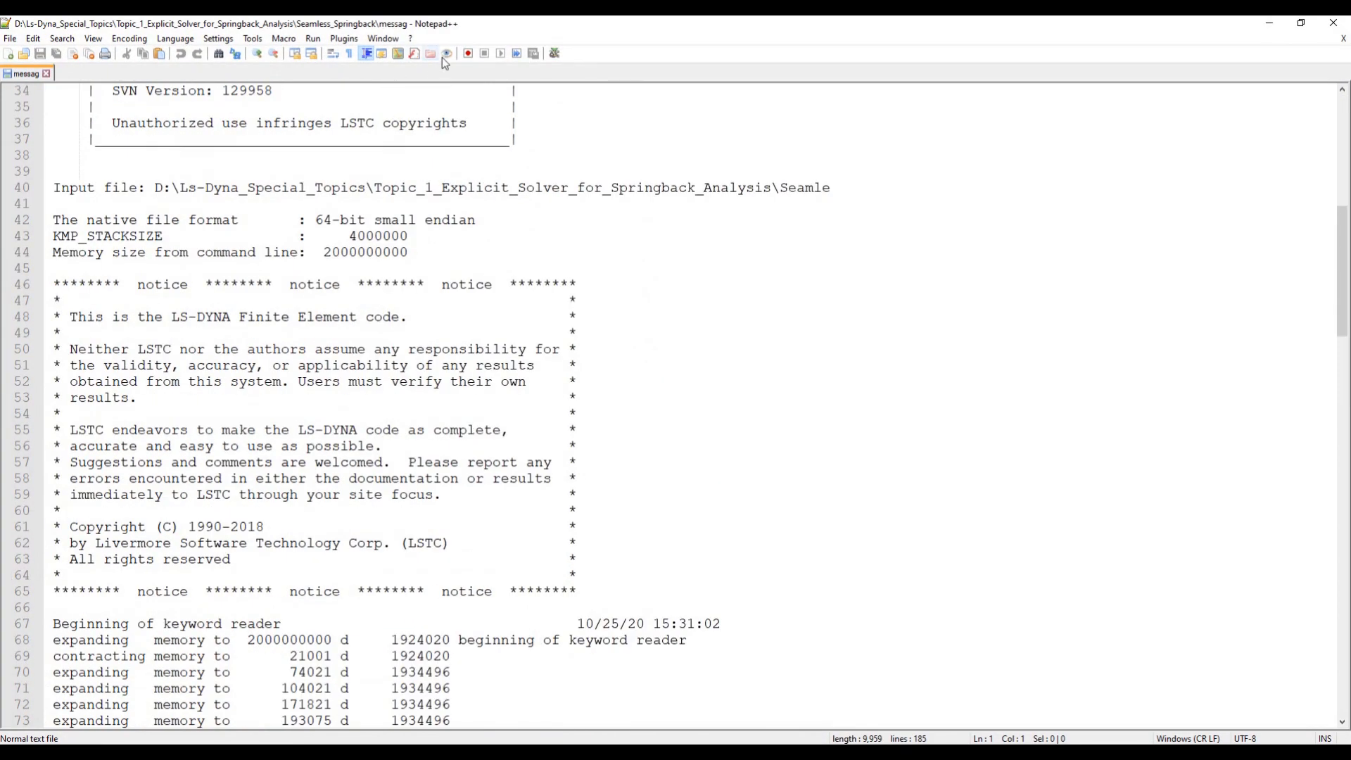
left_click(444, 55)
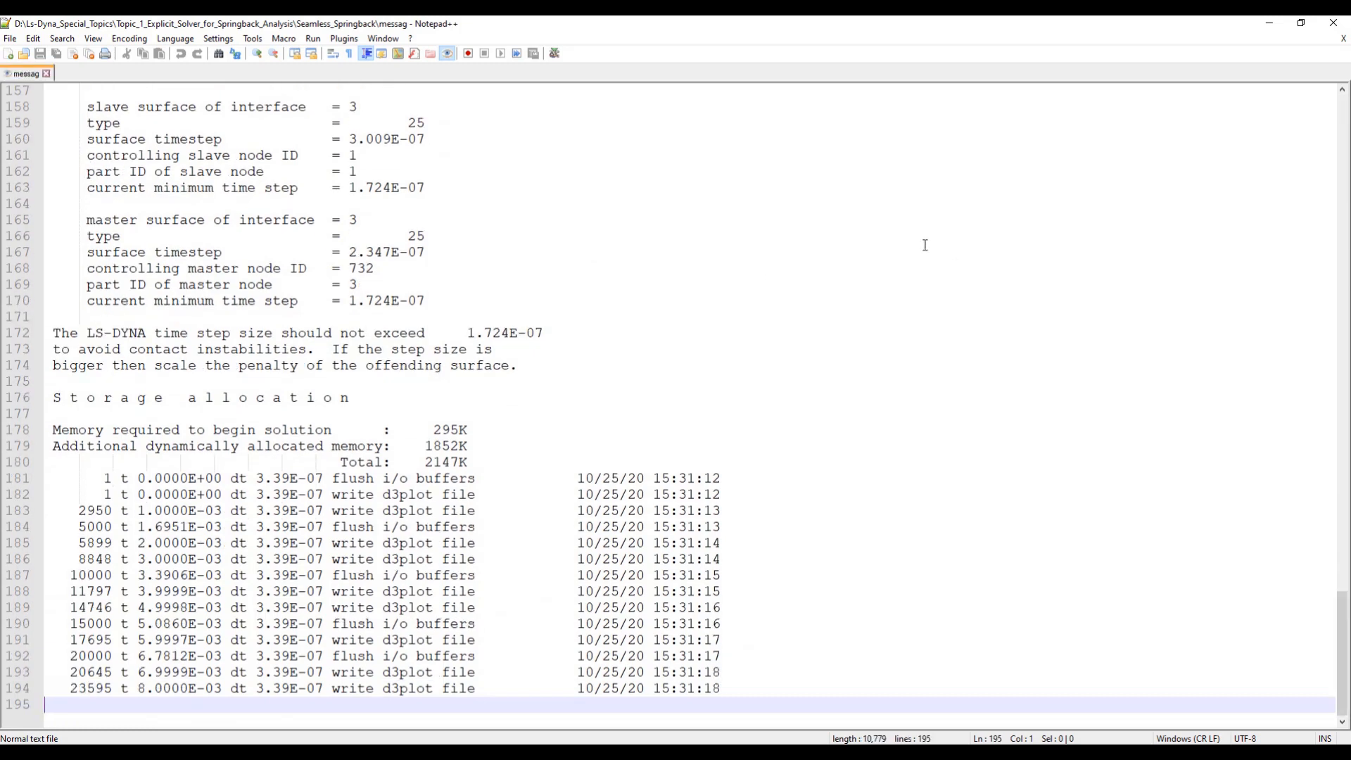
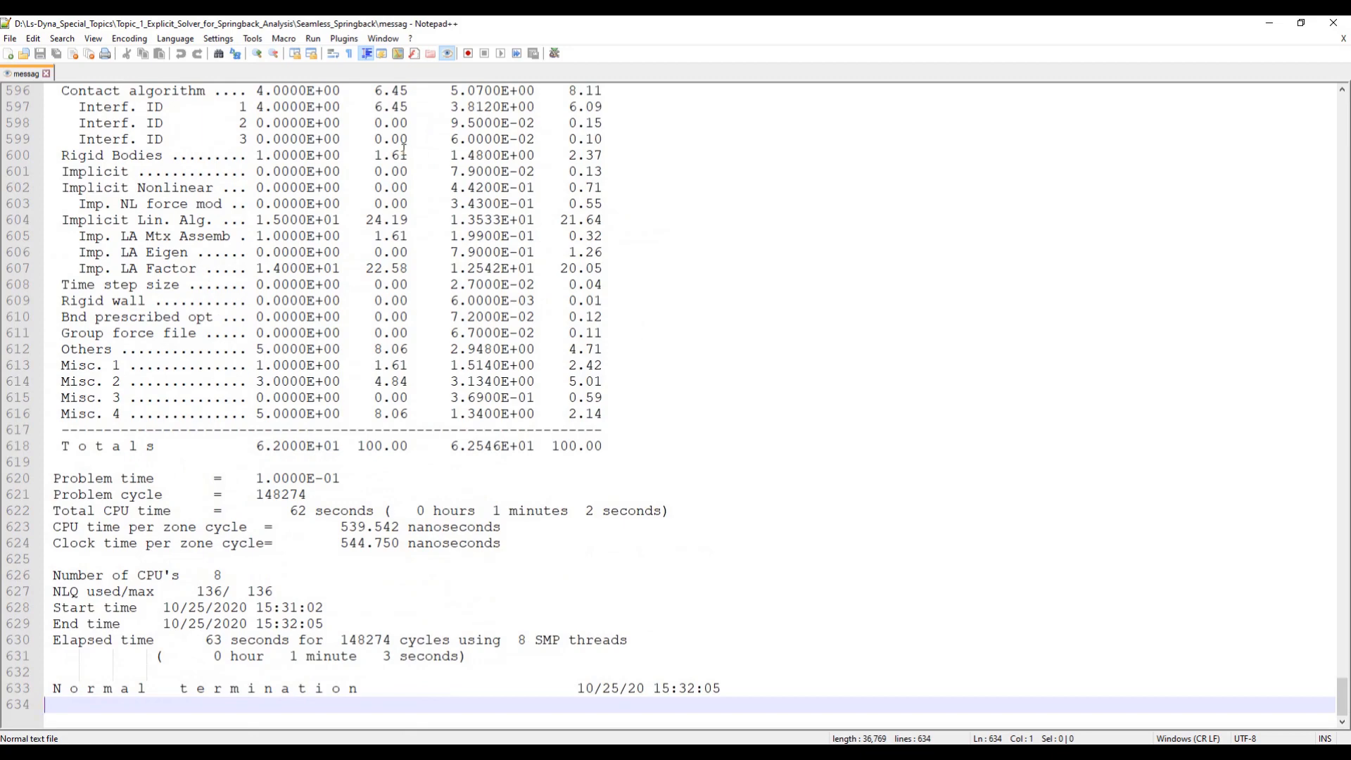
left_click(1271, 24)
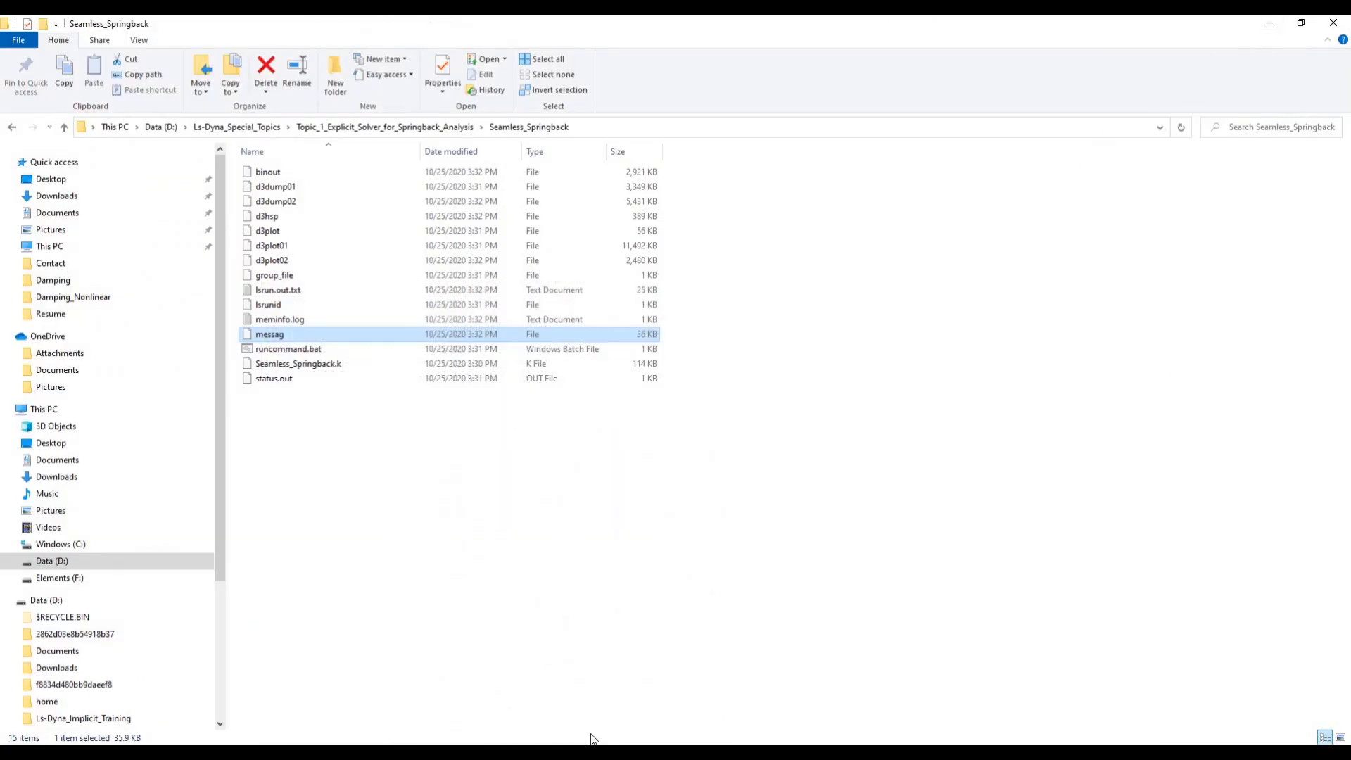
Switch to LS-PrePost with the Damping_Nonlinear results and start opening another file.
mouse_move(835, 734)
left_click(881, 724)
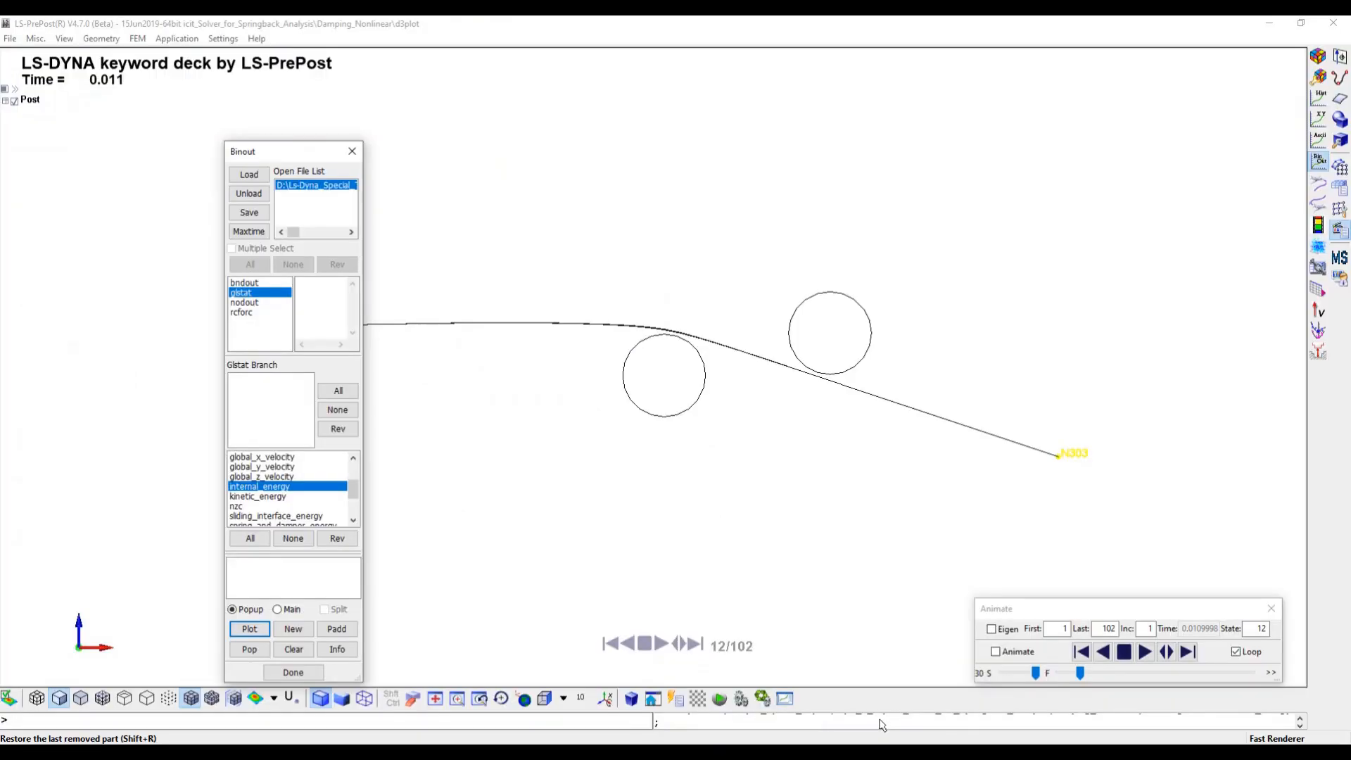
left_click(10, 38)
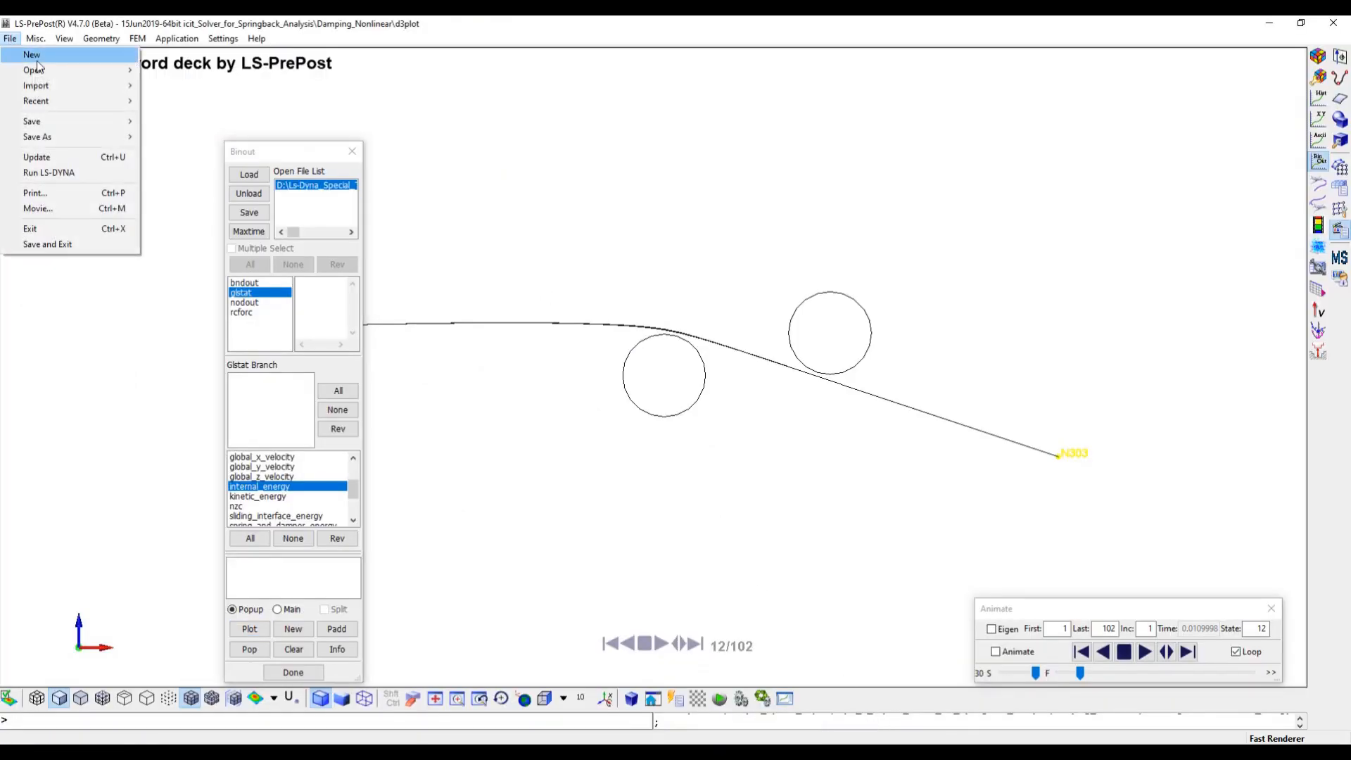
Start a new session with all existing models closed and open the d3plot results from the Seamless_Springback folder.
left_click(28, 51)
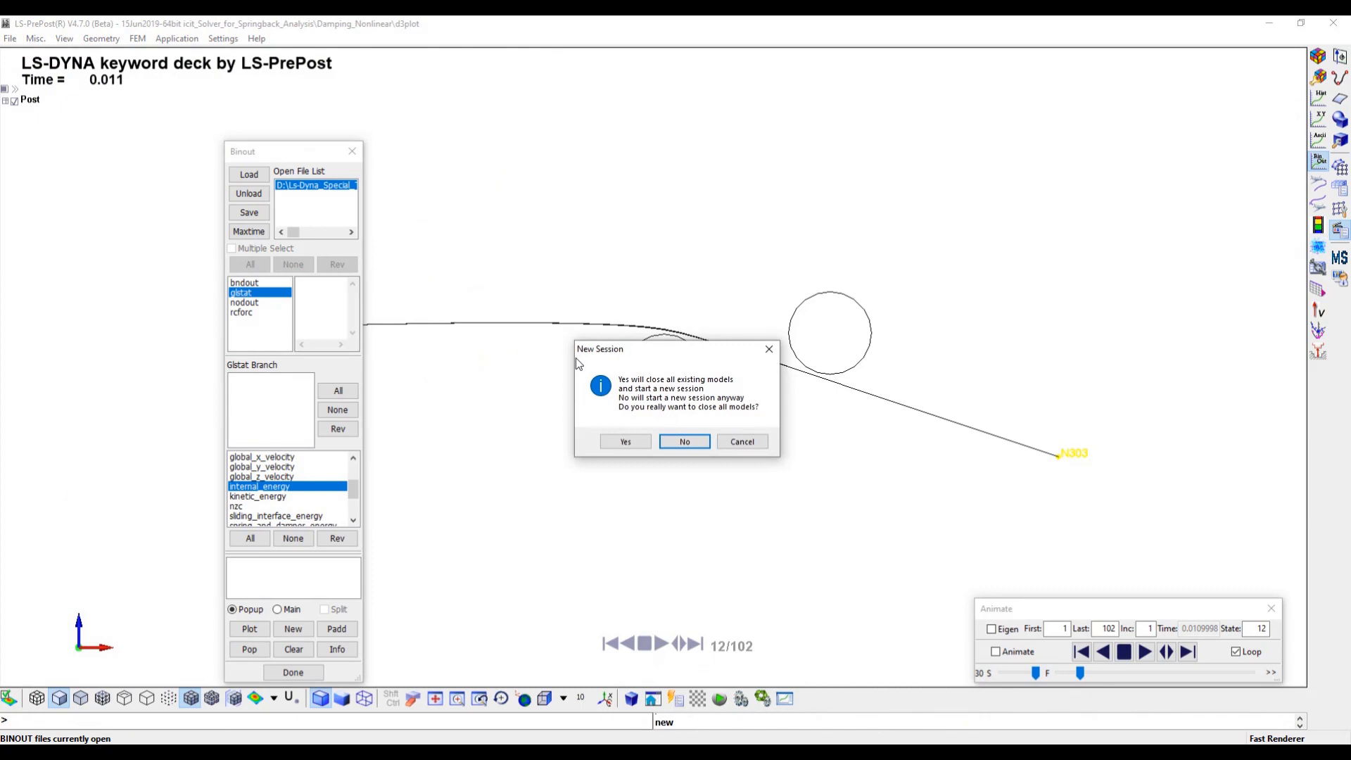
left_click(622, 440)
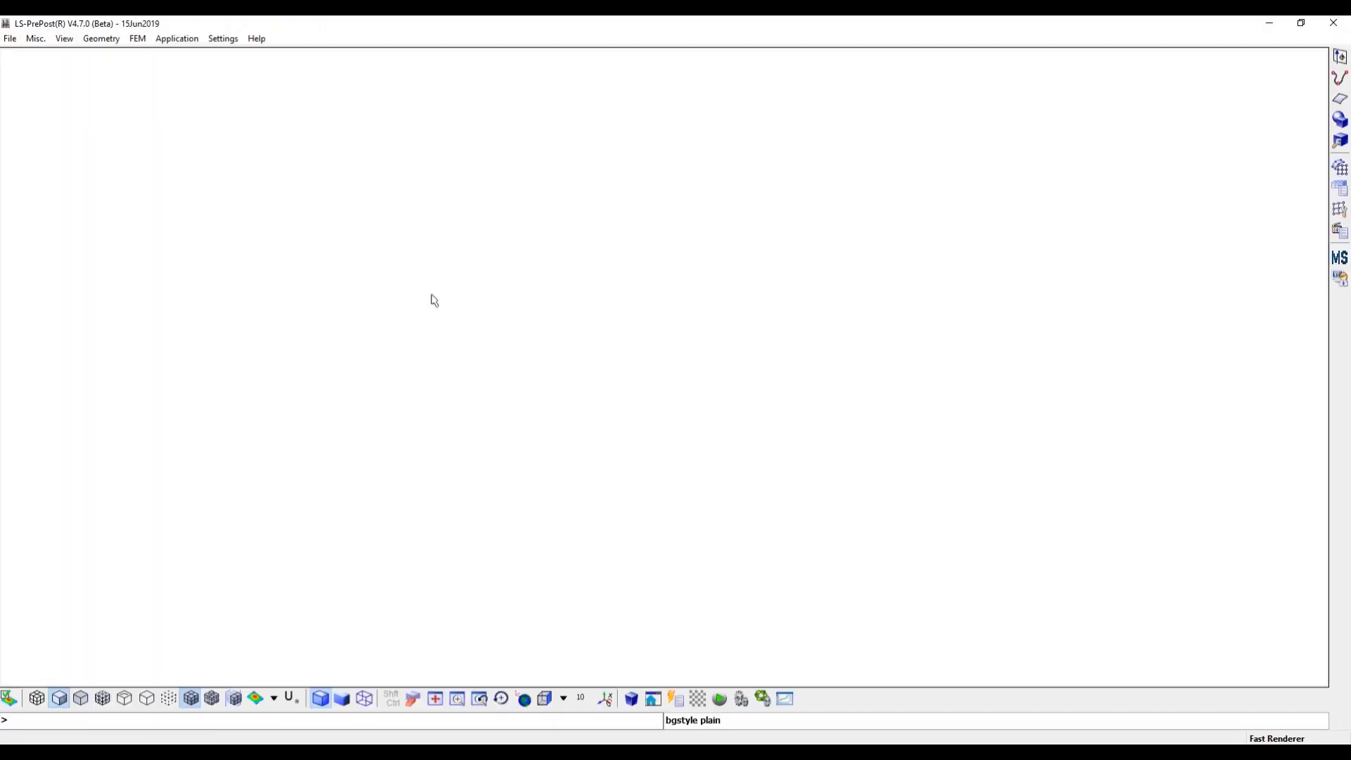
left_click(10, 38)
mouse_move(43, 70)
left_click(200, 68)
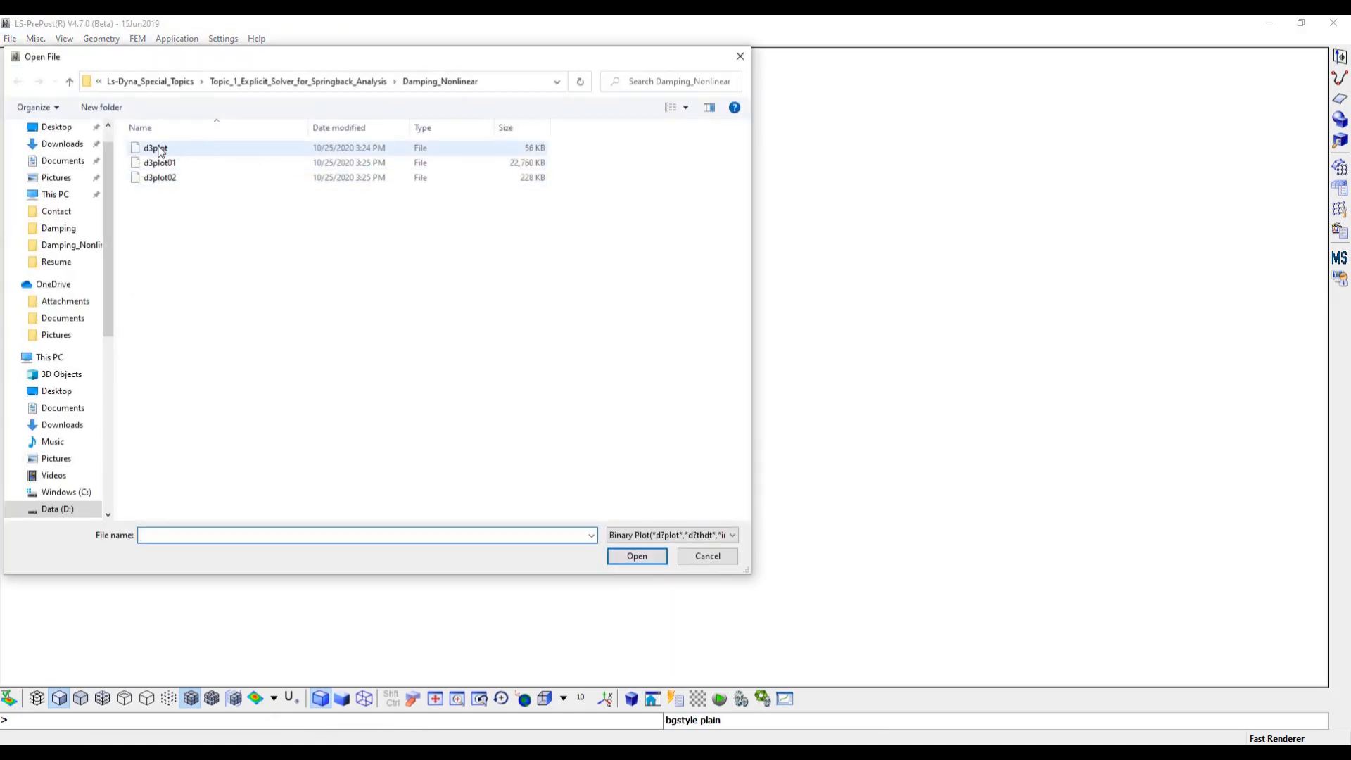
left_click(317, 81)
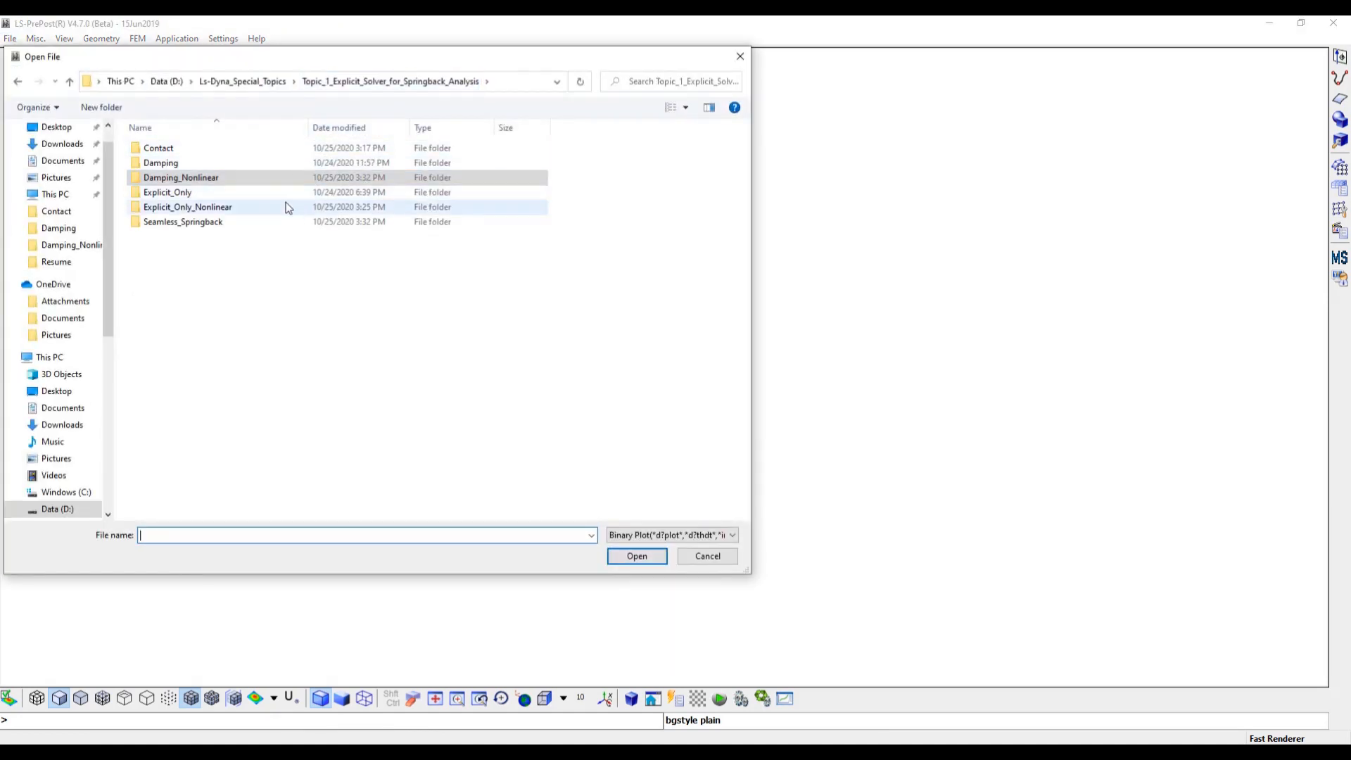
double_click(205, 222)
left_click(158, 149)
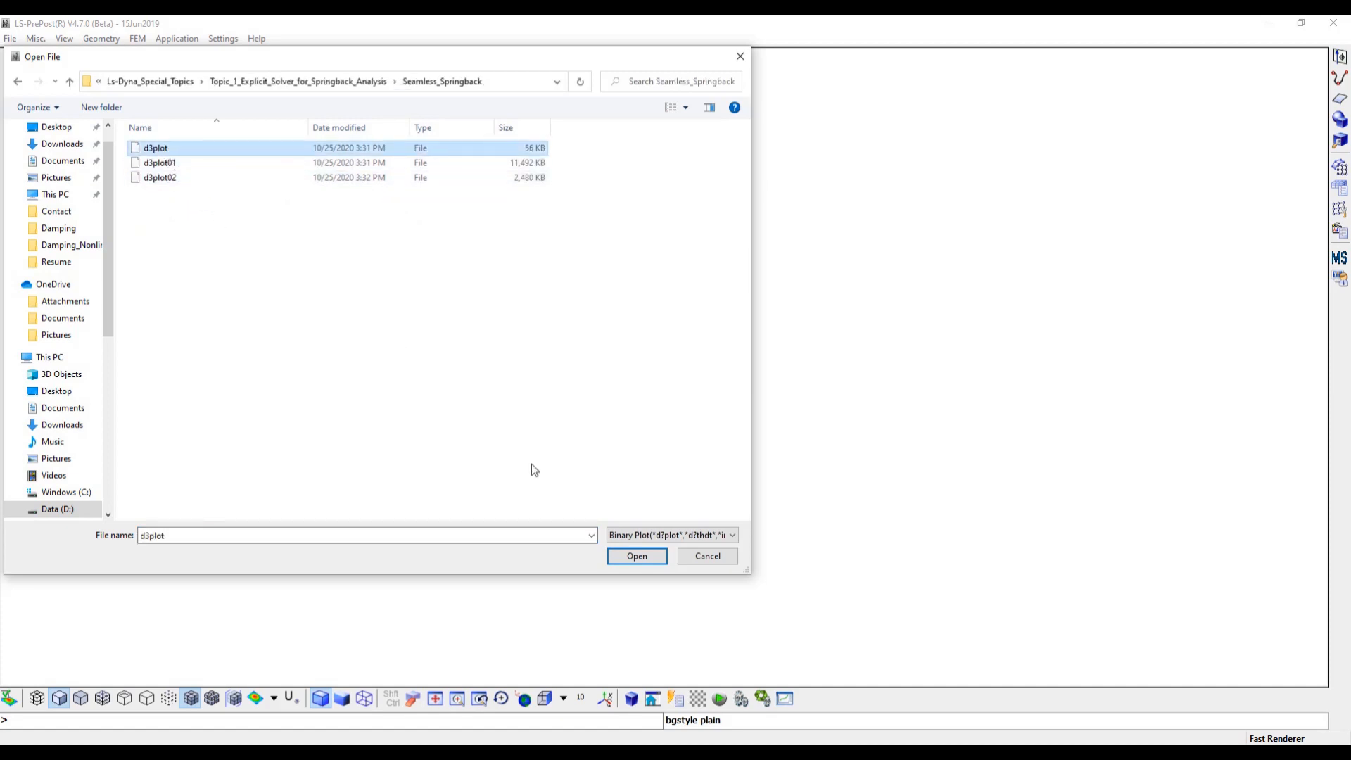
left_click(637, 557)
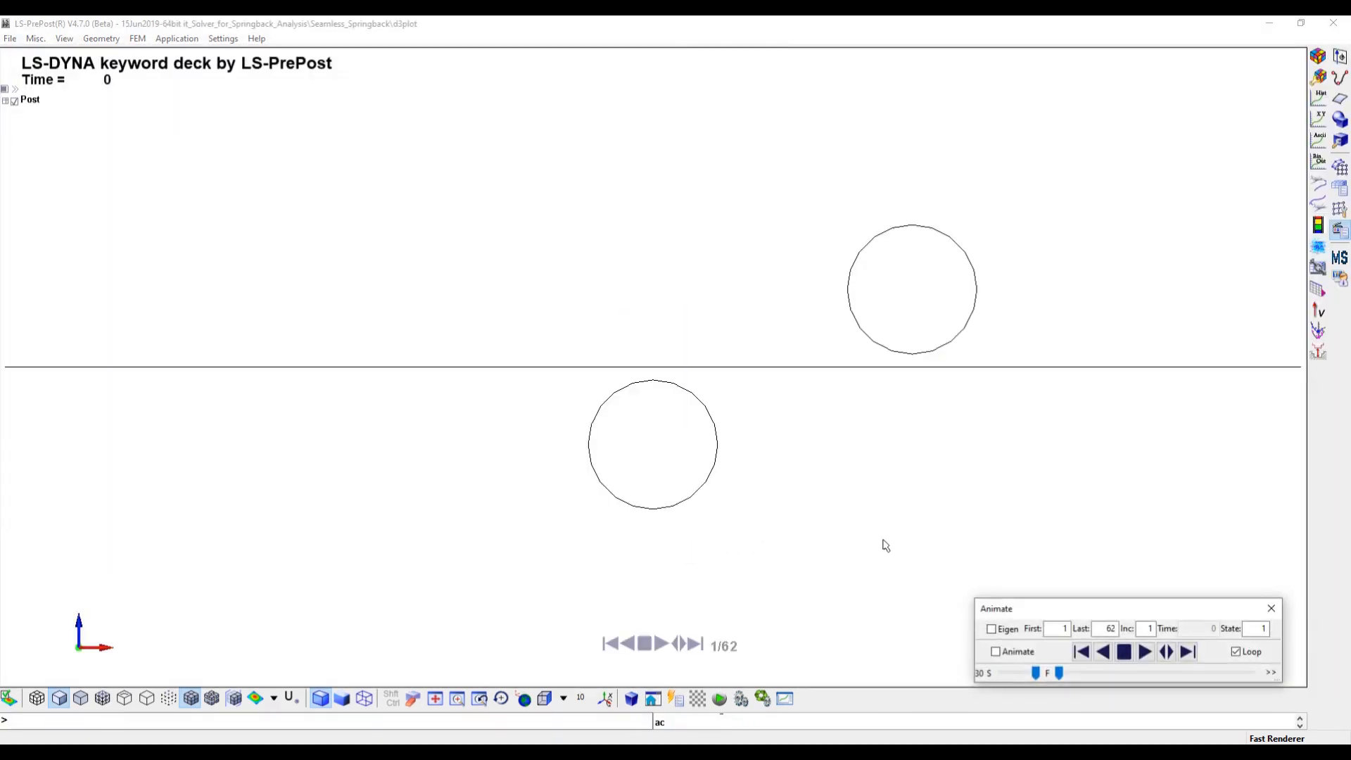
Play the bending animation forward and stop it at state 42.
scroll(769, 475, "down", 1)
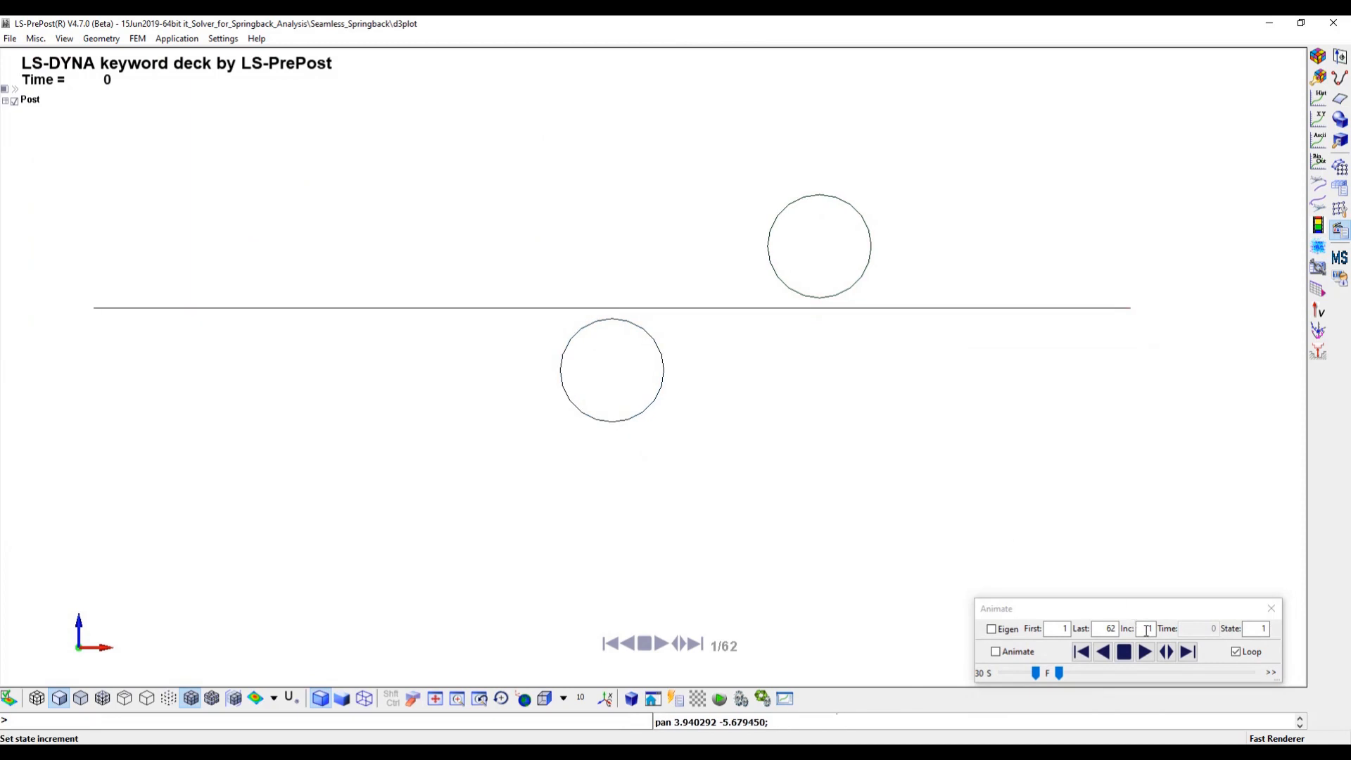
left_click(1148, 653)
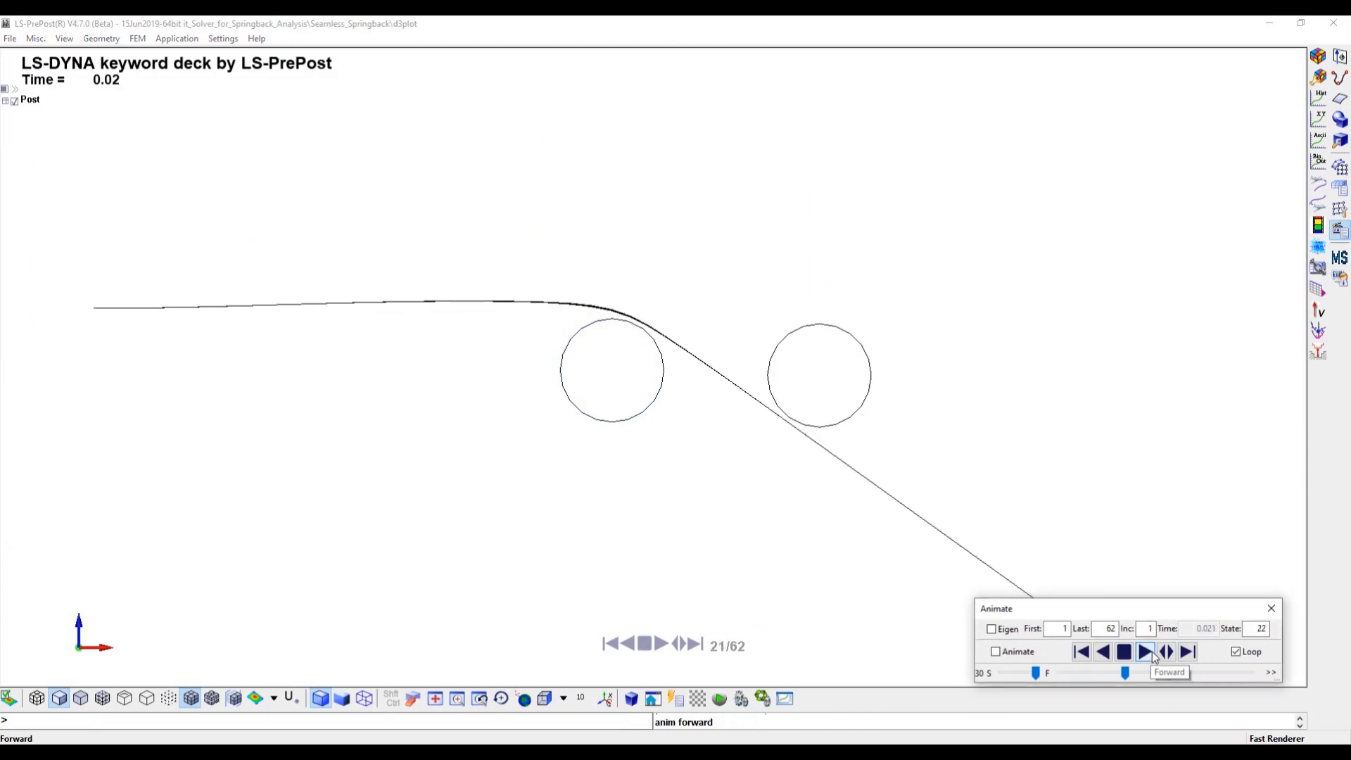
left_click(1124, 652)
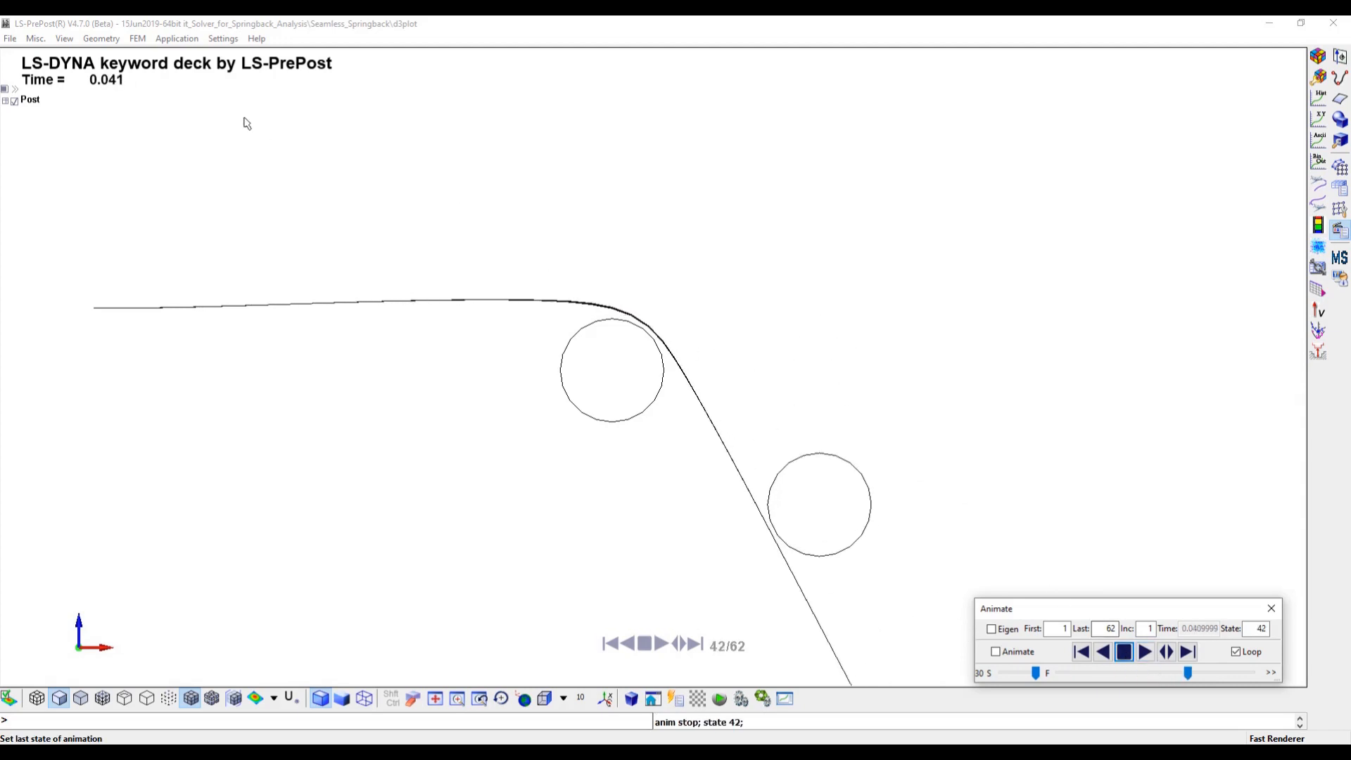
Load the binout file from the Seamless_Springback folder as binary output and make it the active file.
left_click(138, 38)
mouse_move(204, 121)
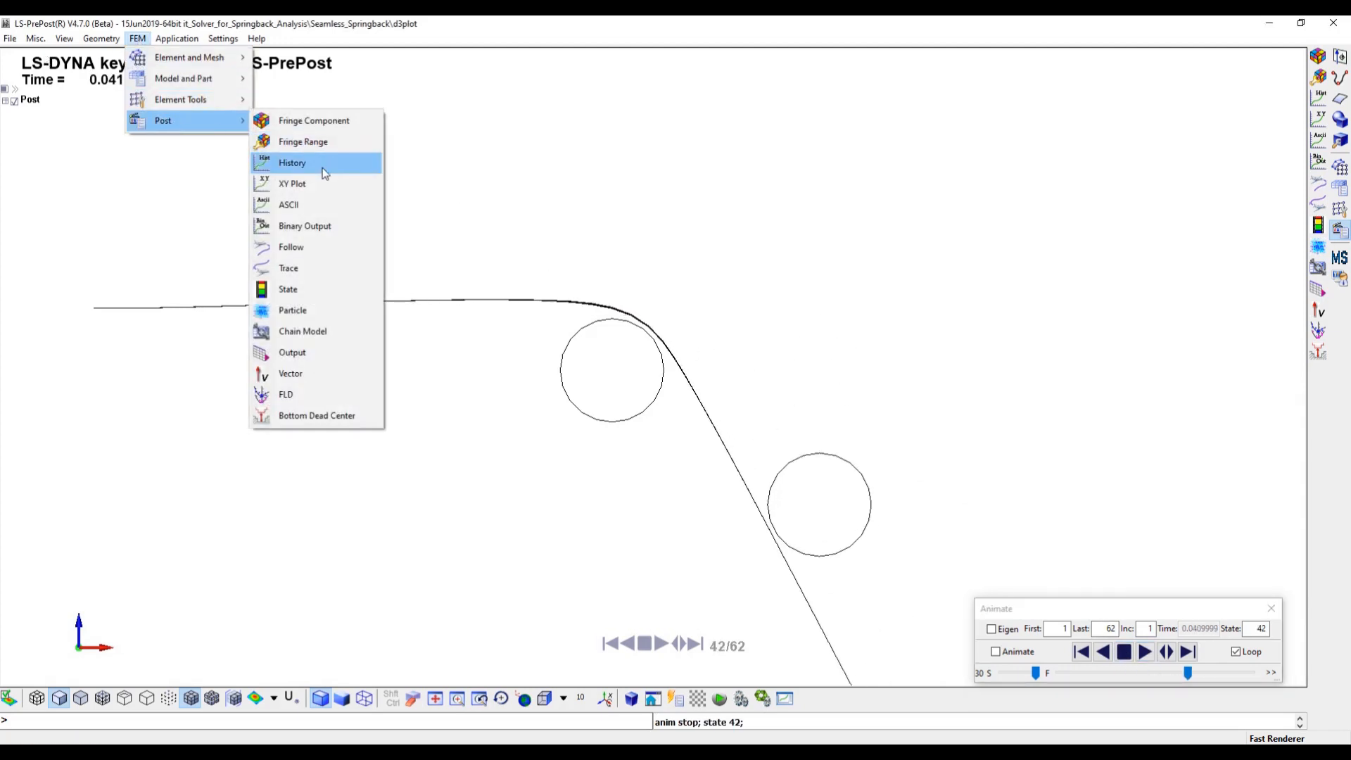
left_click(322, 226)
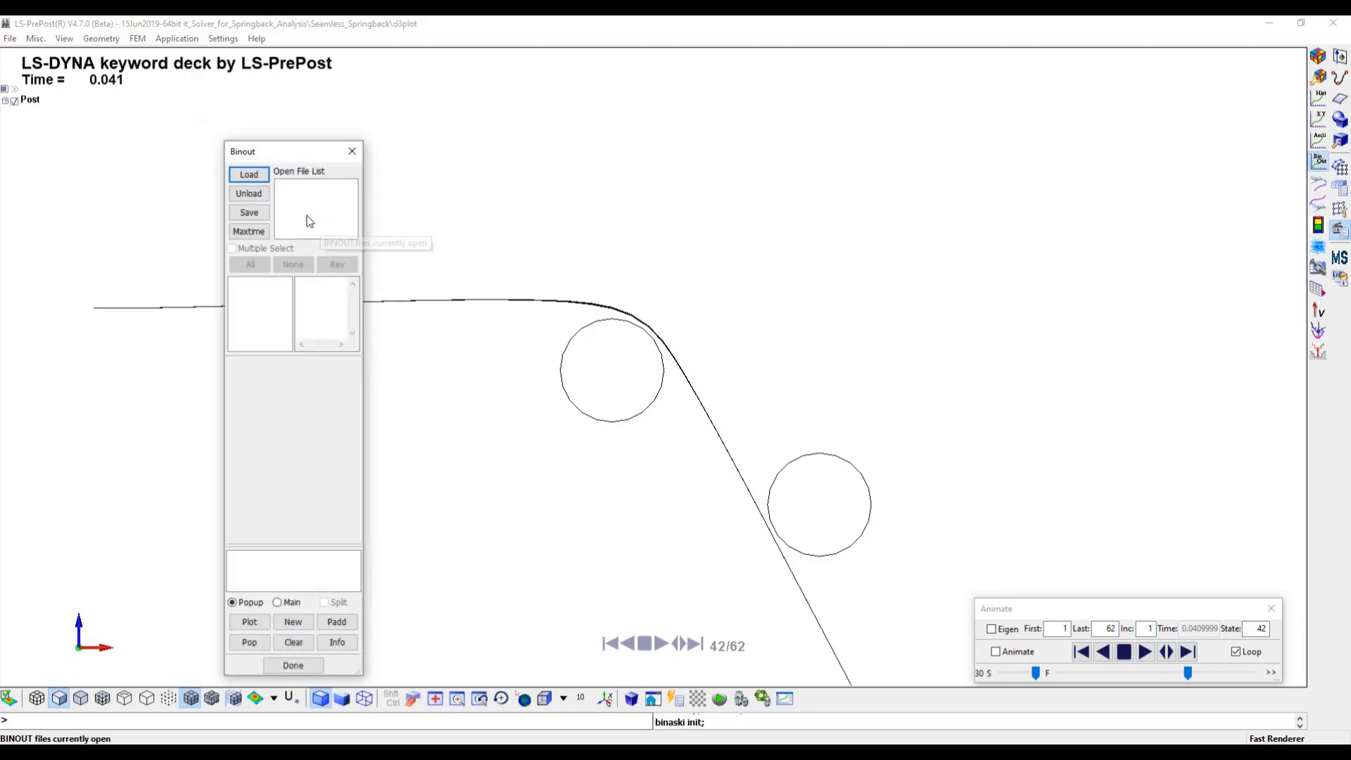
left_click(247, 174)
left_click(383, 266)
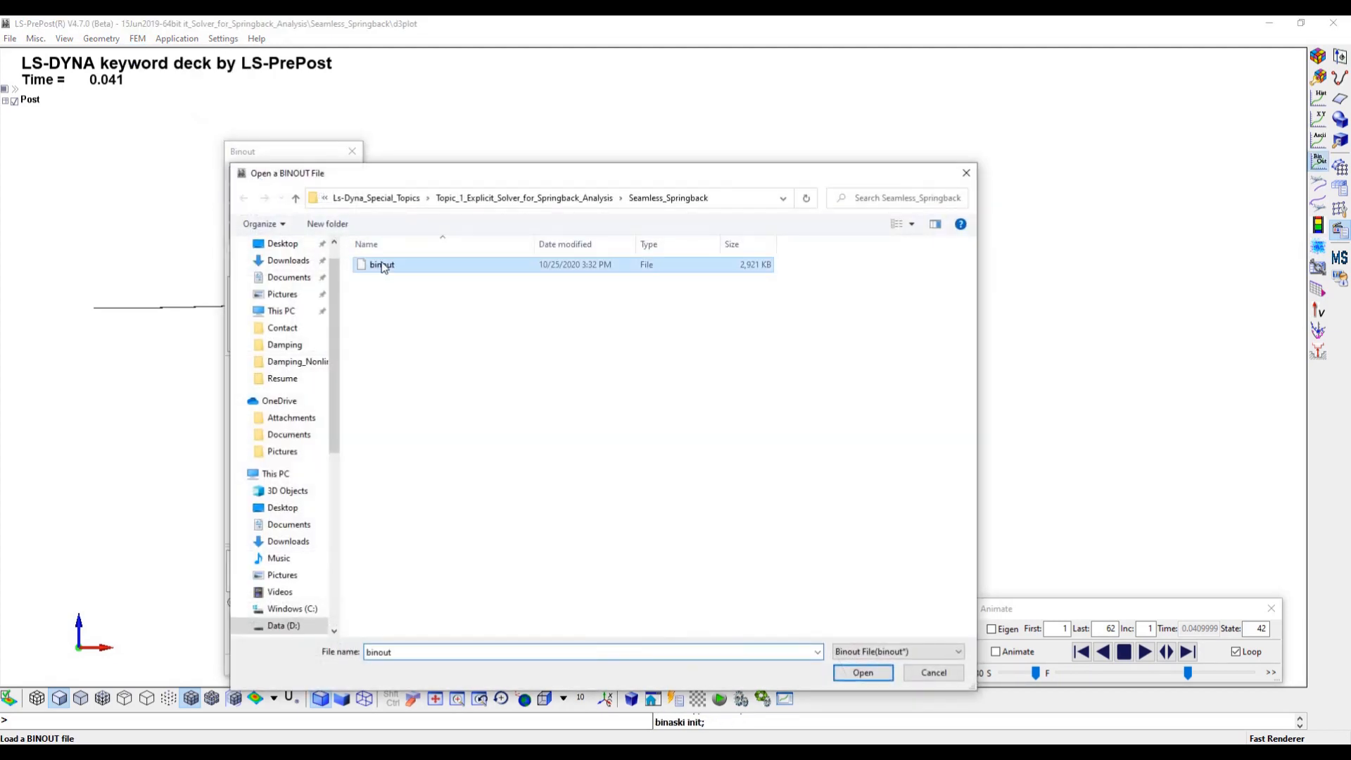
left_click(862, 672)
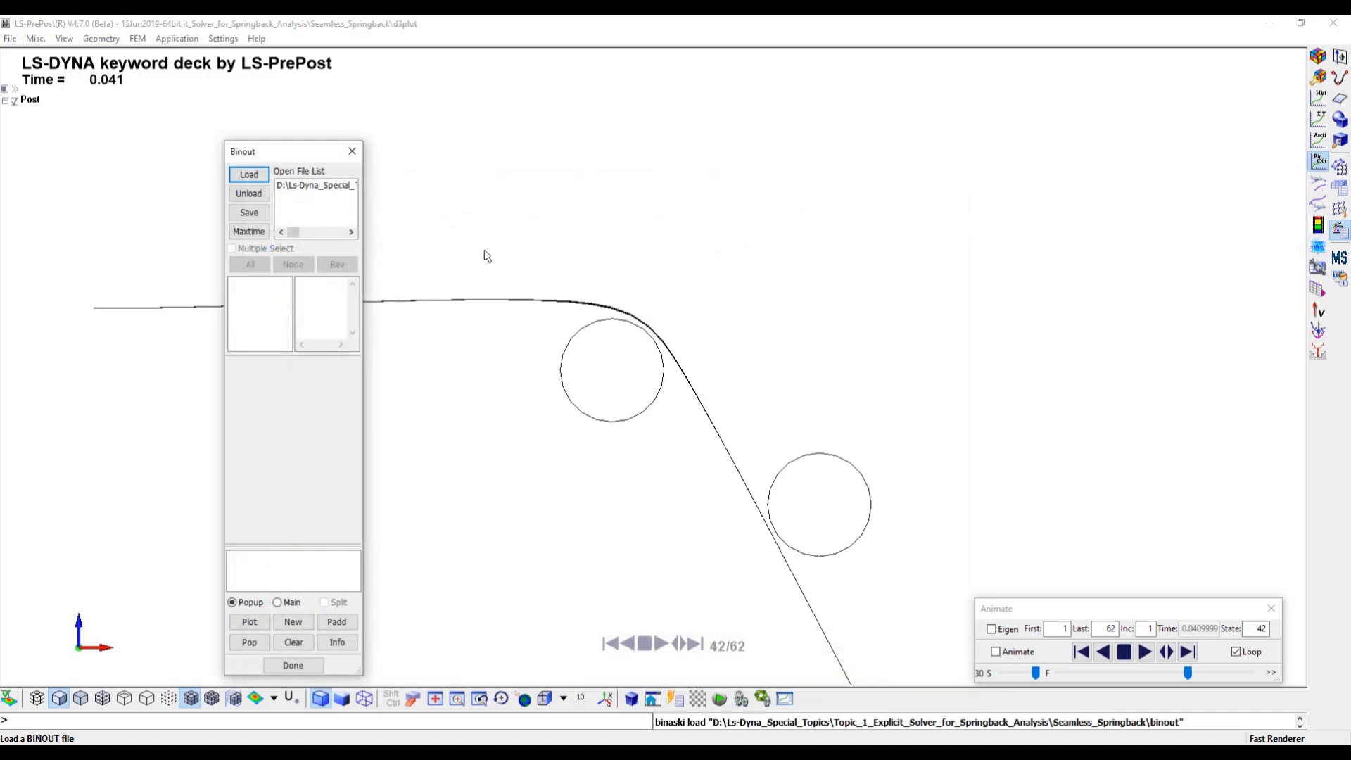
left_click(321, 186)
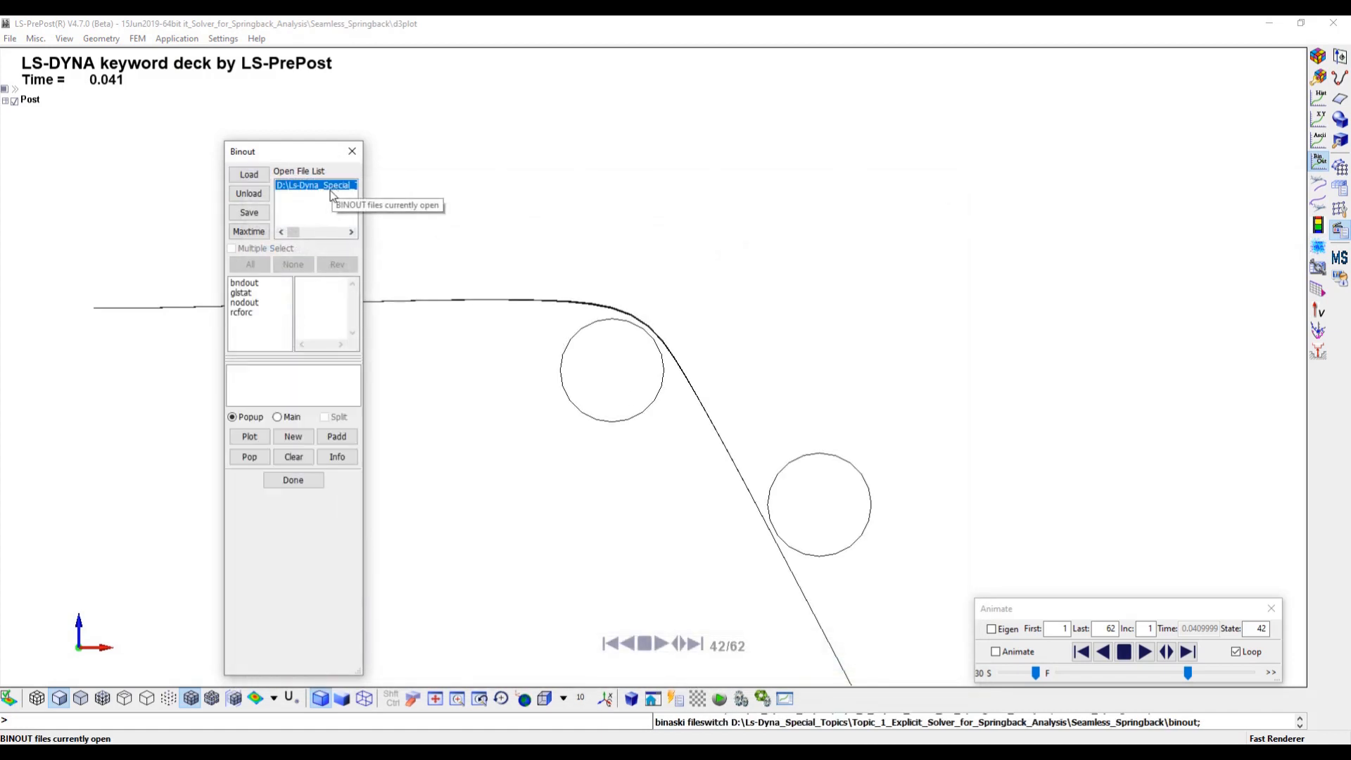
Plot the resultant_displacement of node 303 from the nodout data.
left_click(245, 302)
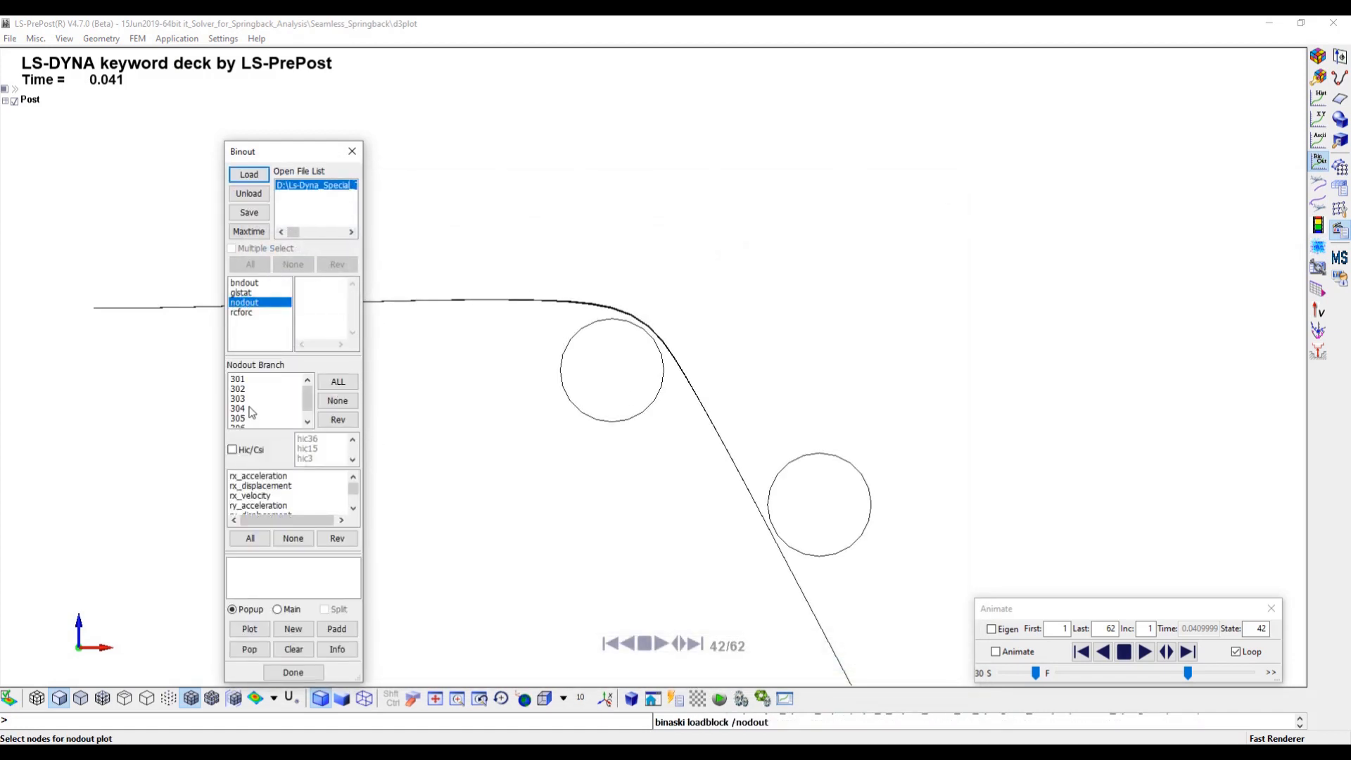
left_click(239, 399)
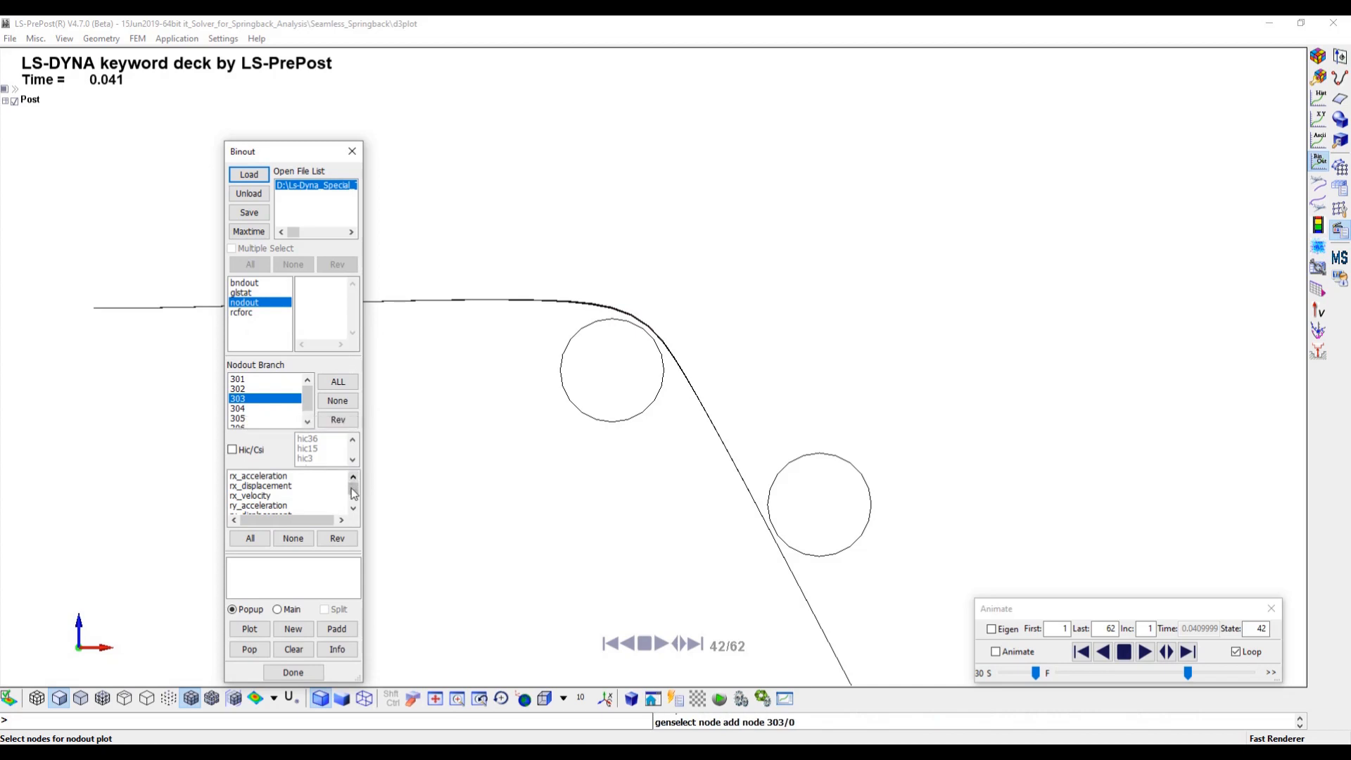
left_click_drag(353, 488, 354, 524)
left_click(281, 486)
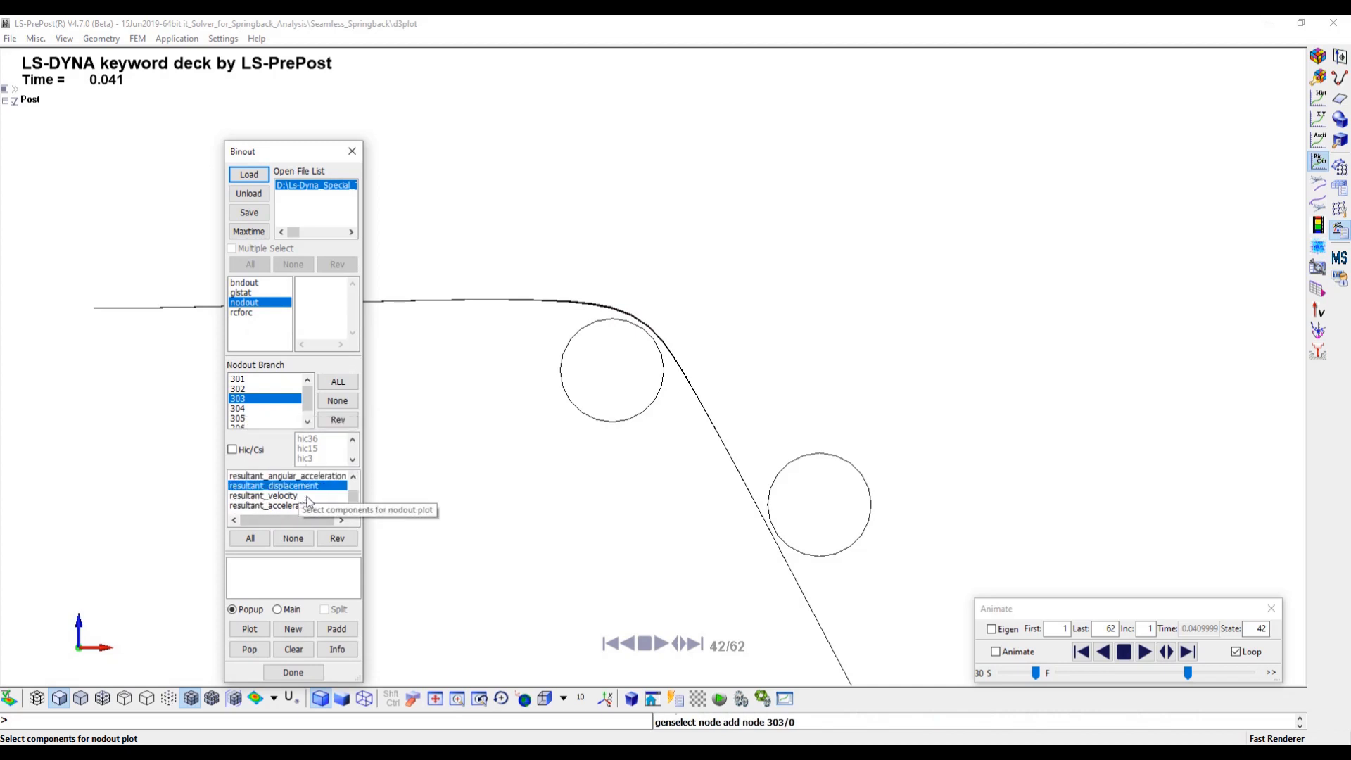
left_click(248, 633)
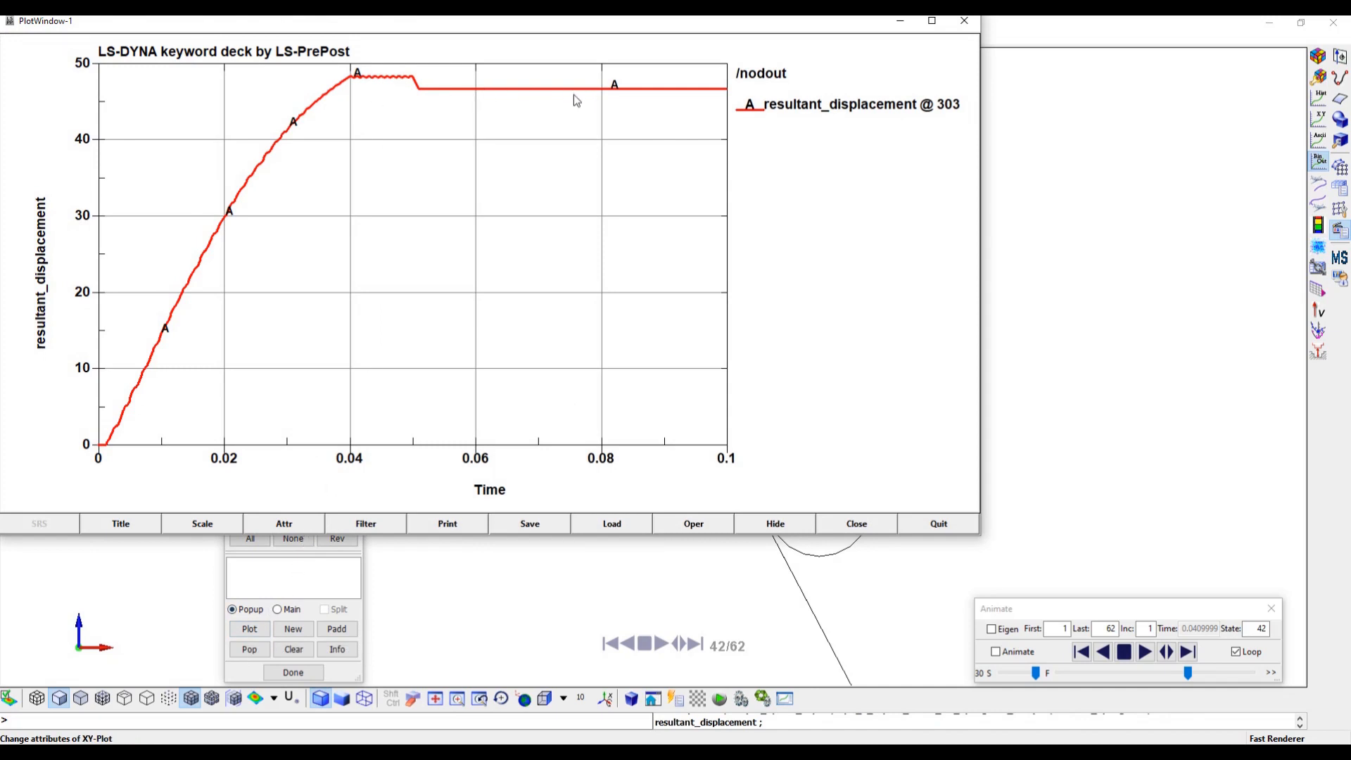
Probe the displacement curve on the plateau before the drop and on the flat section after it, and close the plot.
left_click(406, 81)
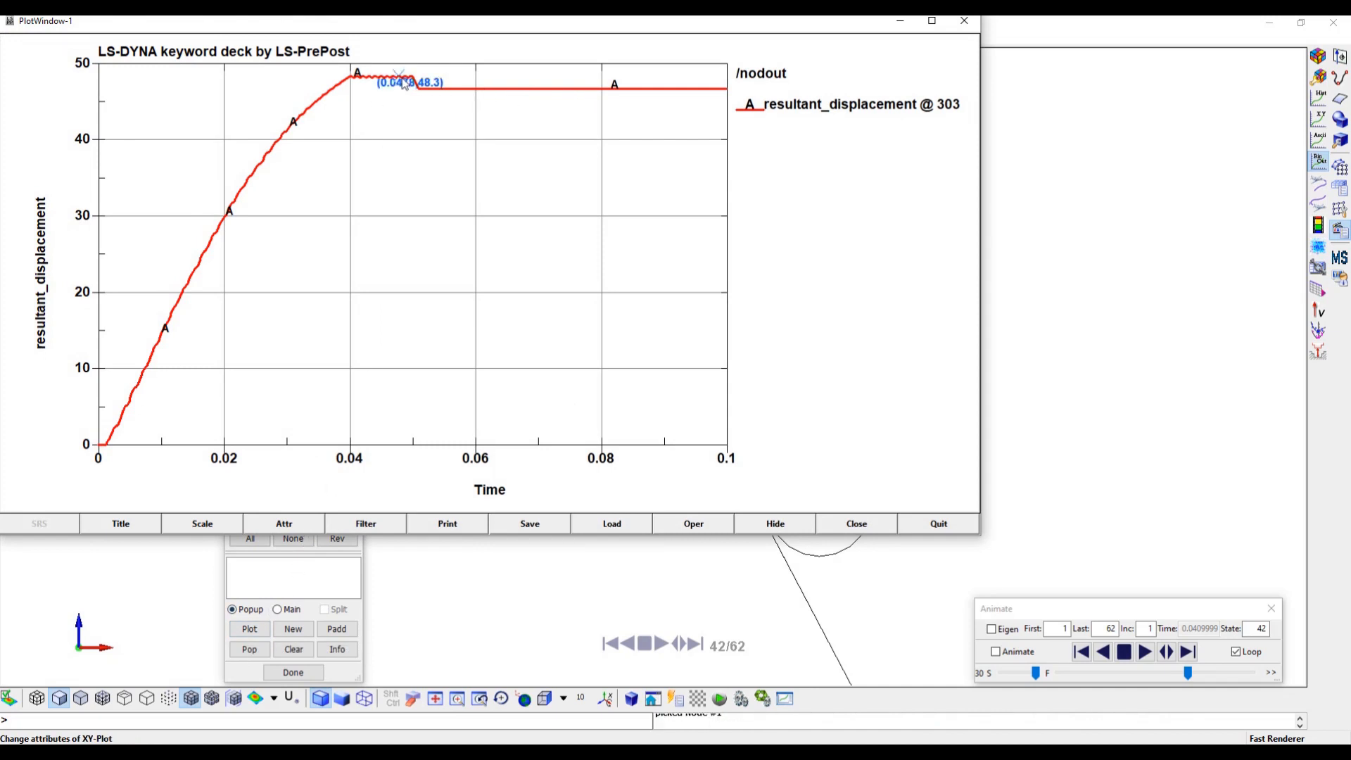
left_click(508, 86)
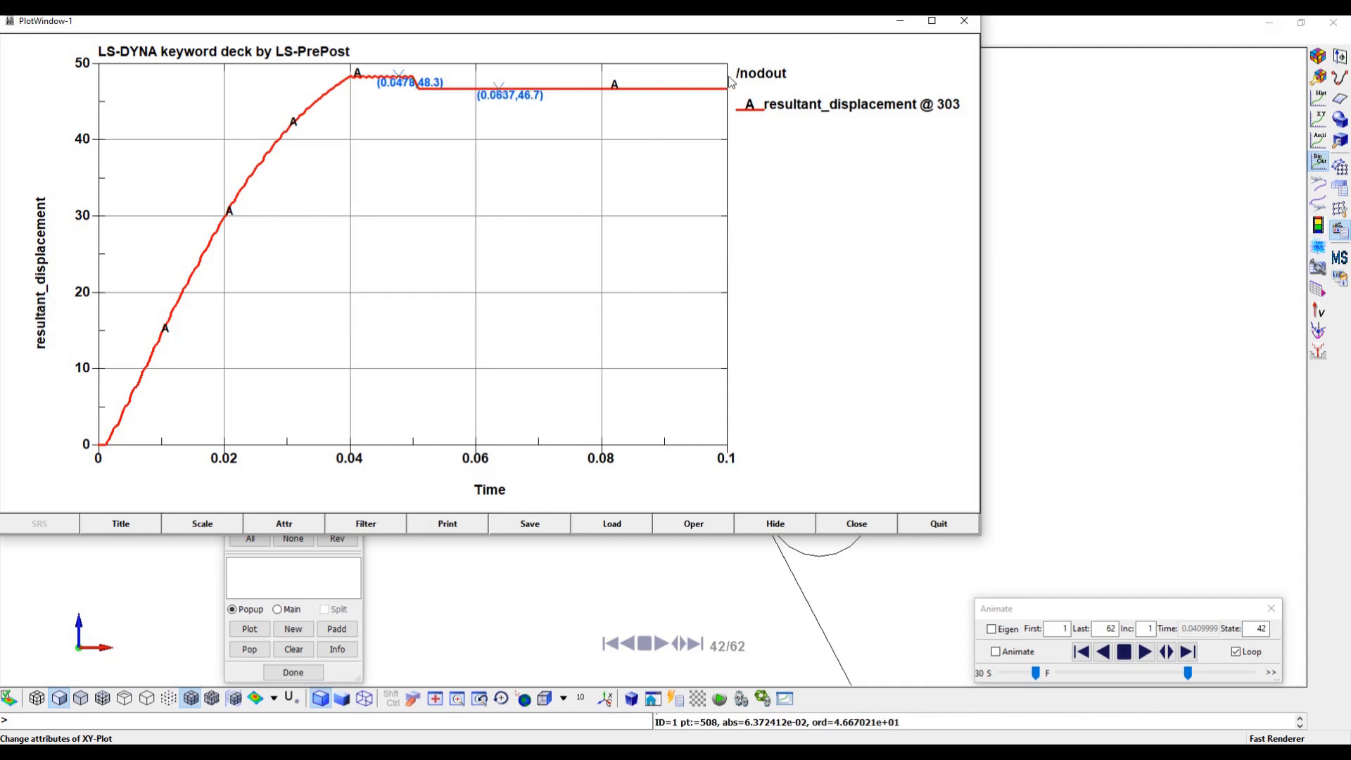
left_click(964, 20)
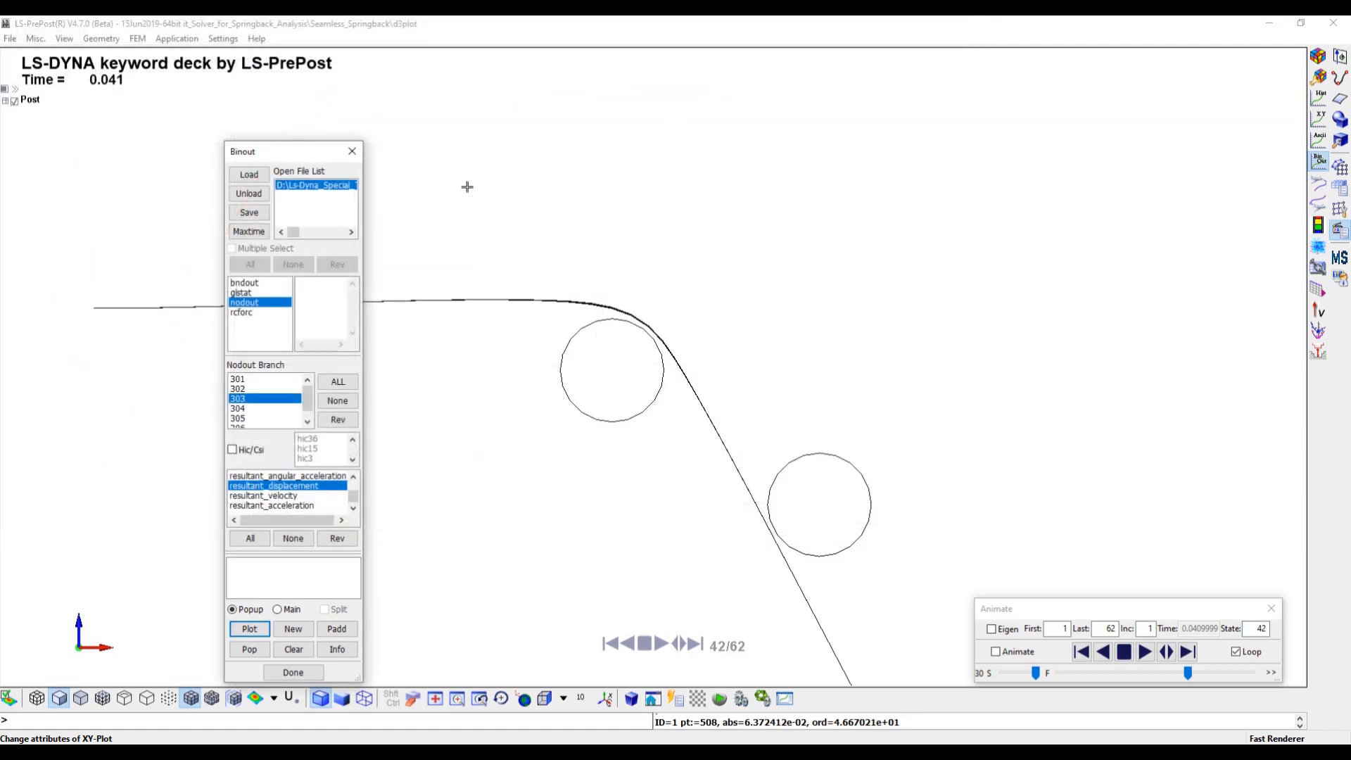
Plot internal_energy from the glstat data, and close the plot and the Binout interface after viewing the curve.
left_click(242, 293)
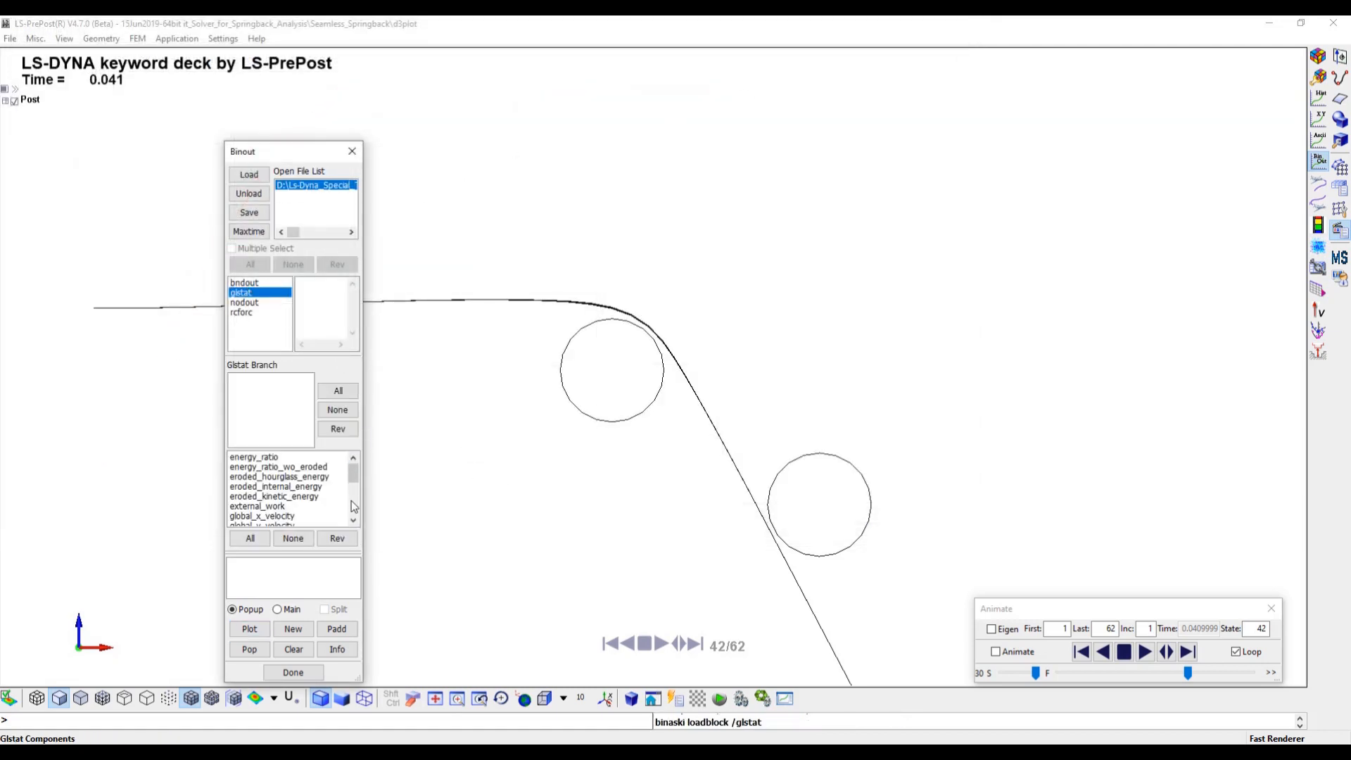
scroll(354, 500, "down", 2)
left_click(302, 486)
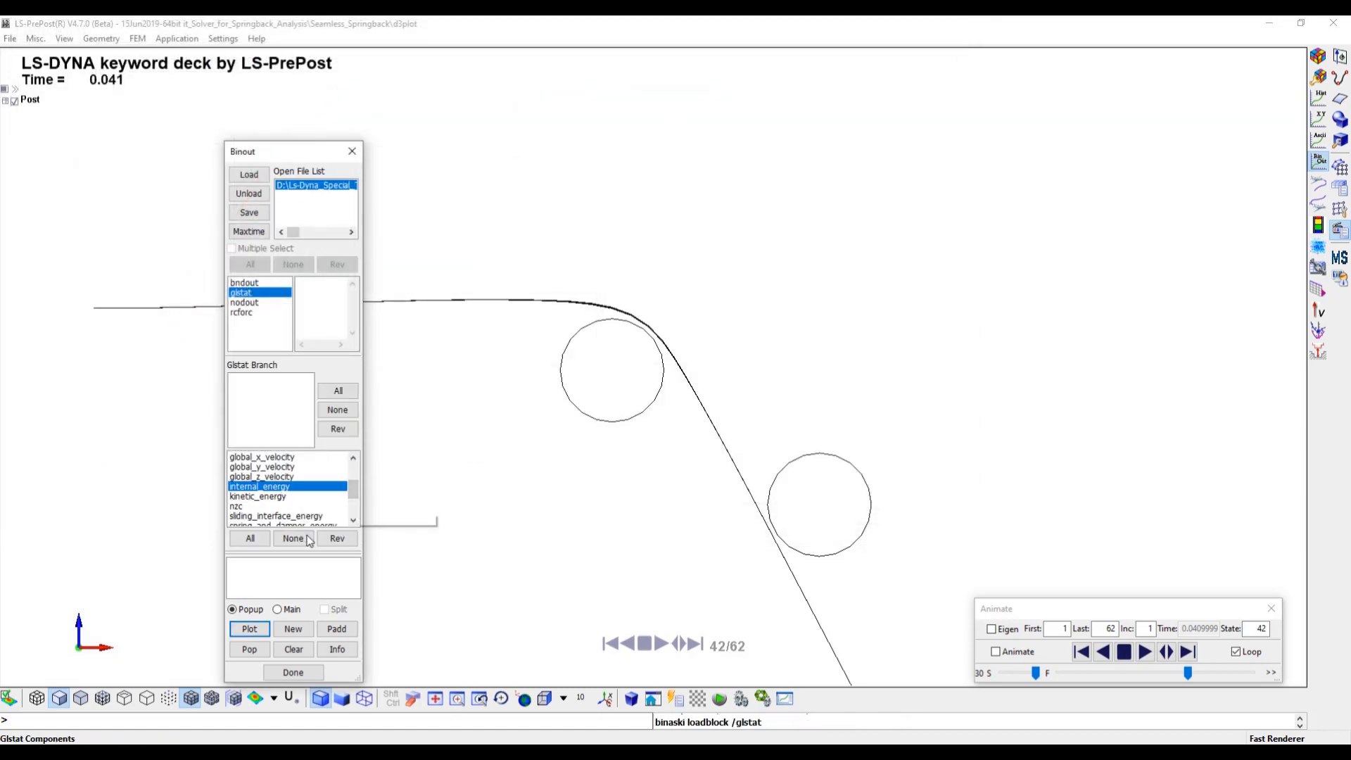
left_click(249, 628)
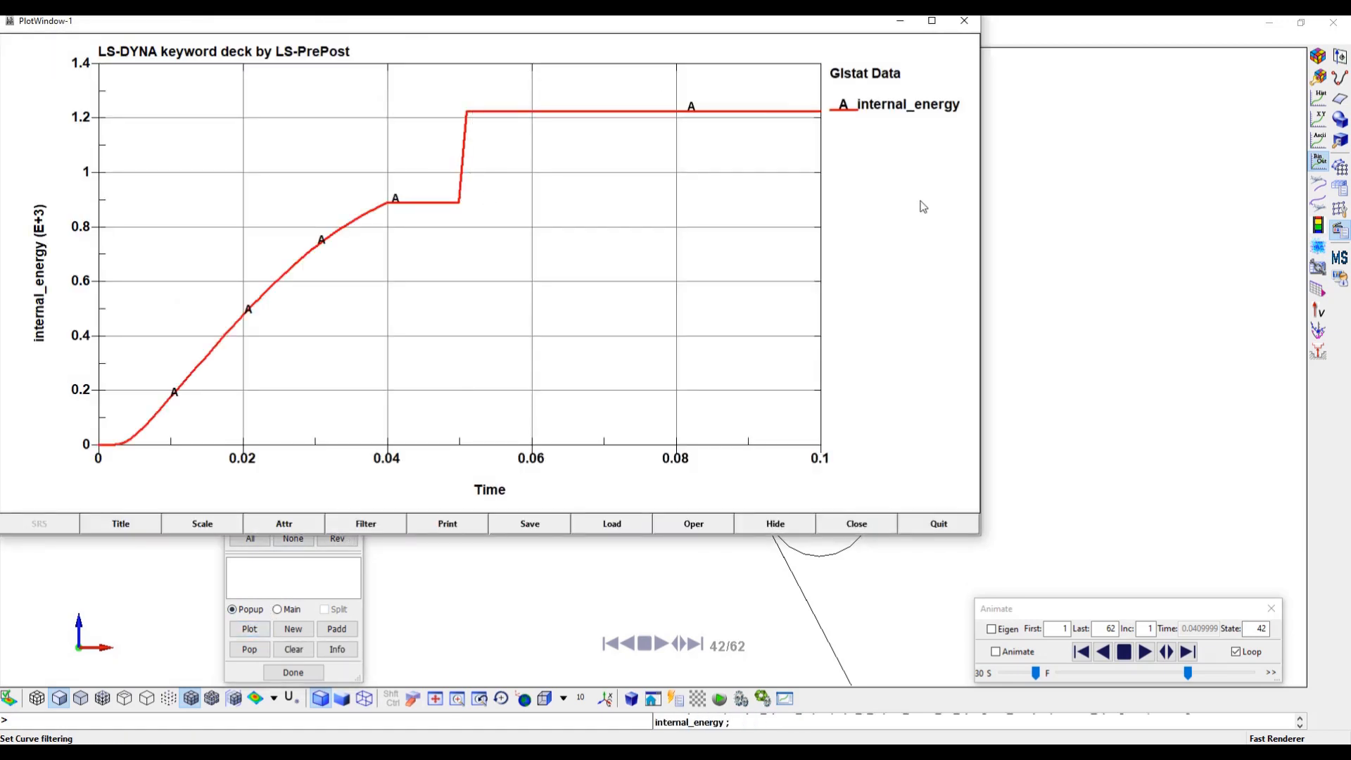
left_click(963, 24)
left_click(323, 670)
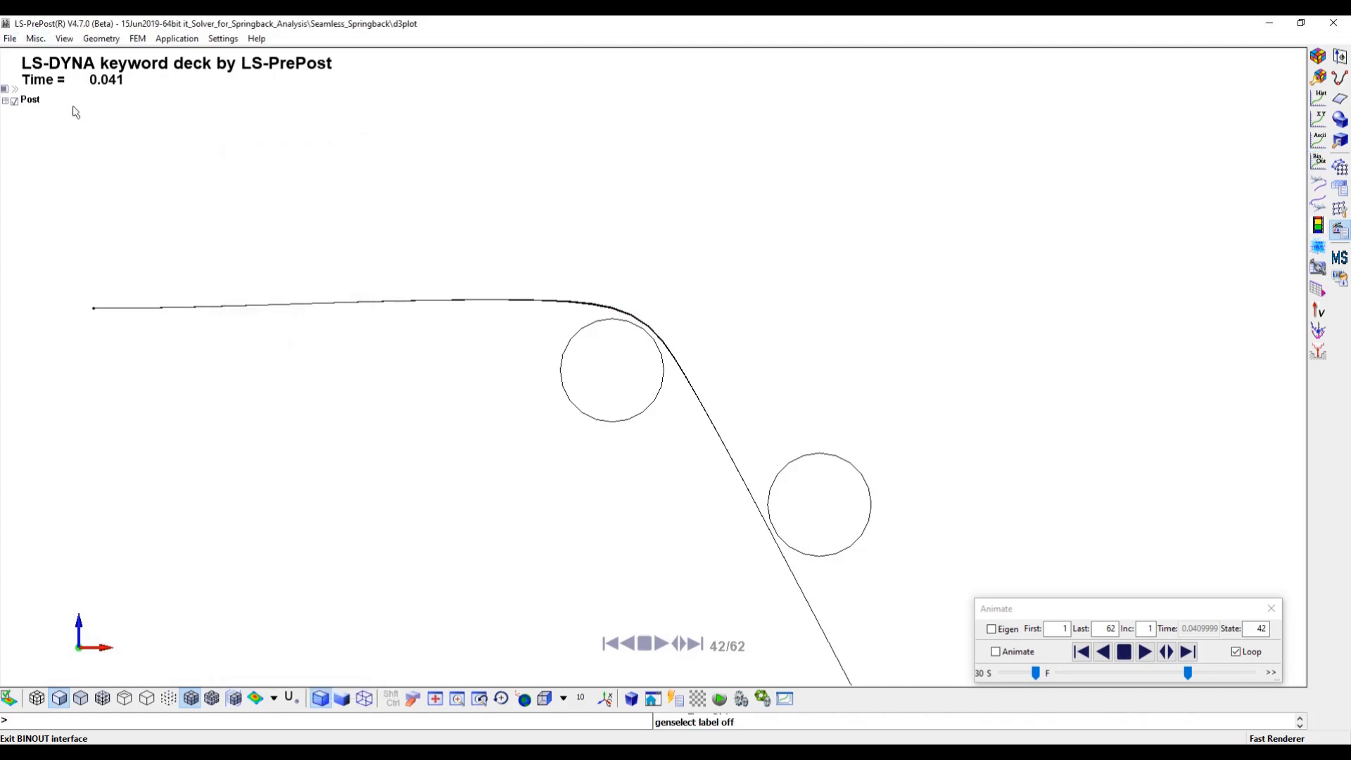
Isolate the Beam part by removing it from the part selection and reversing the selection, hiding Fixed_Cylinder and Load_Cylinder.
left_click(5, 41)
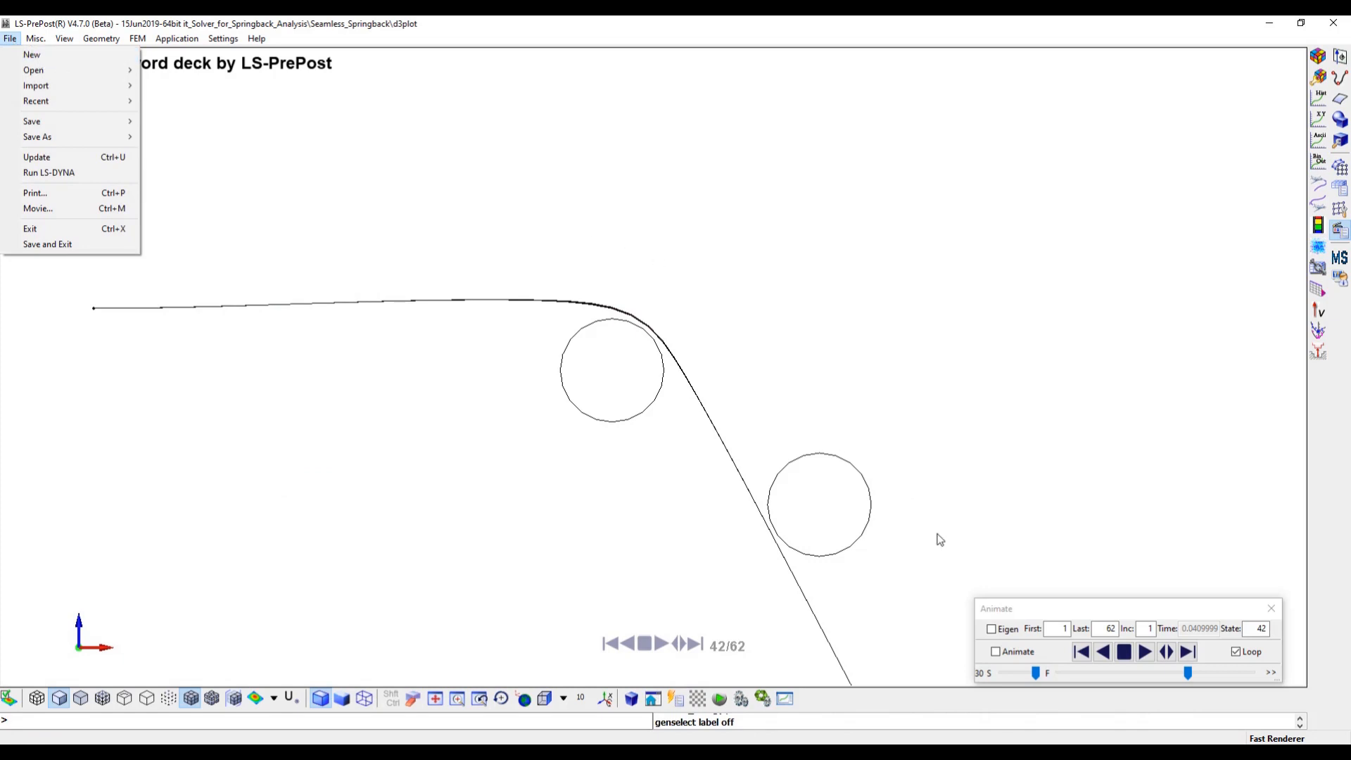
left_click_drag(798, 356, 630, 436, "ctrl")
right_click_drag(678, 391, 663, 284, "ctrl")
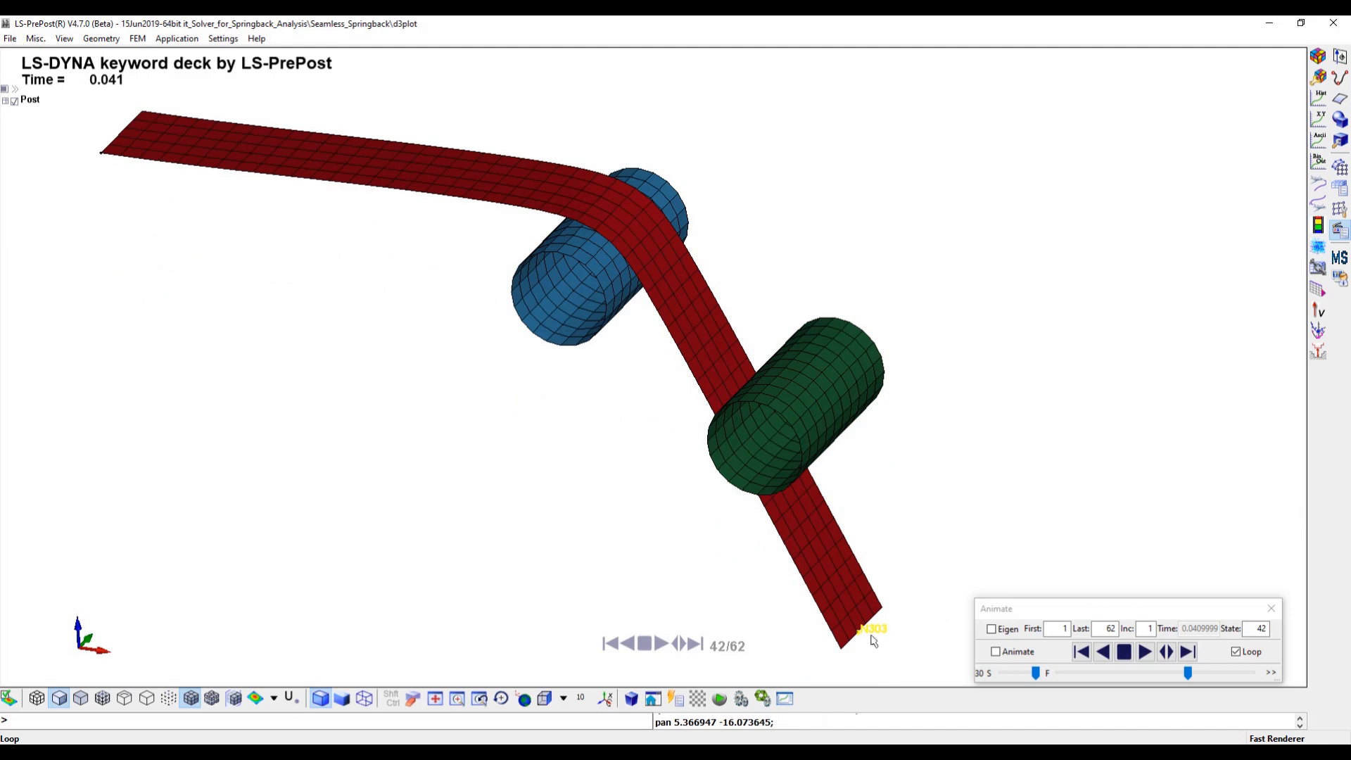
left_click(741, 698)
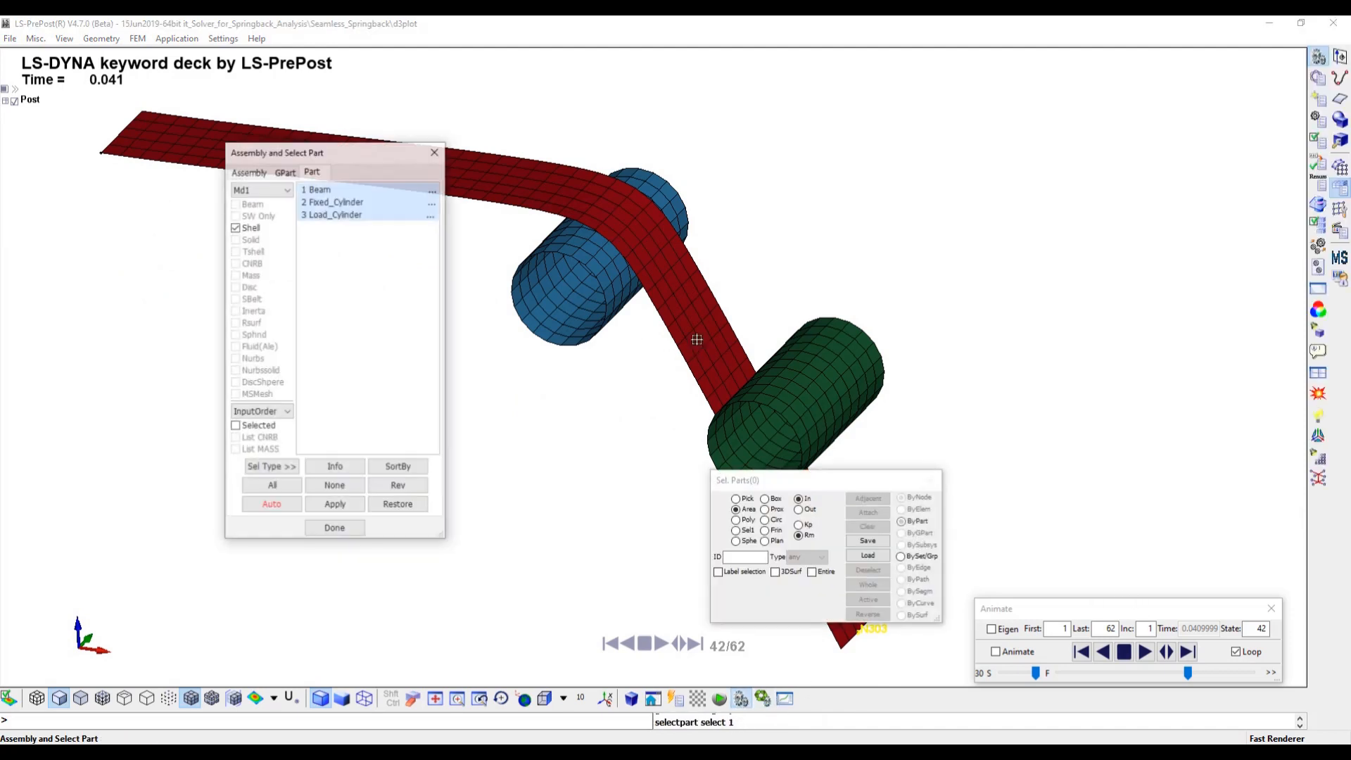
left_click(696, 341)
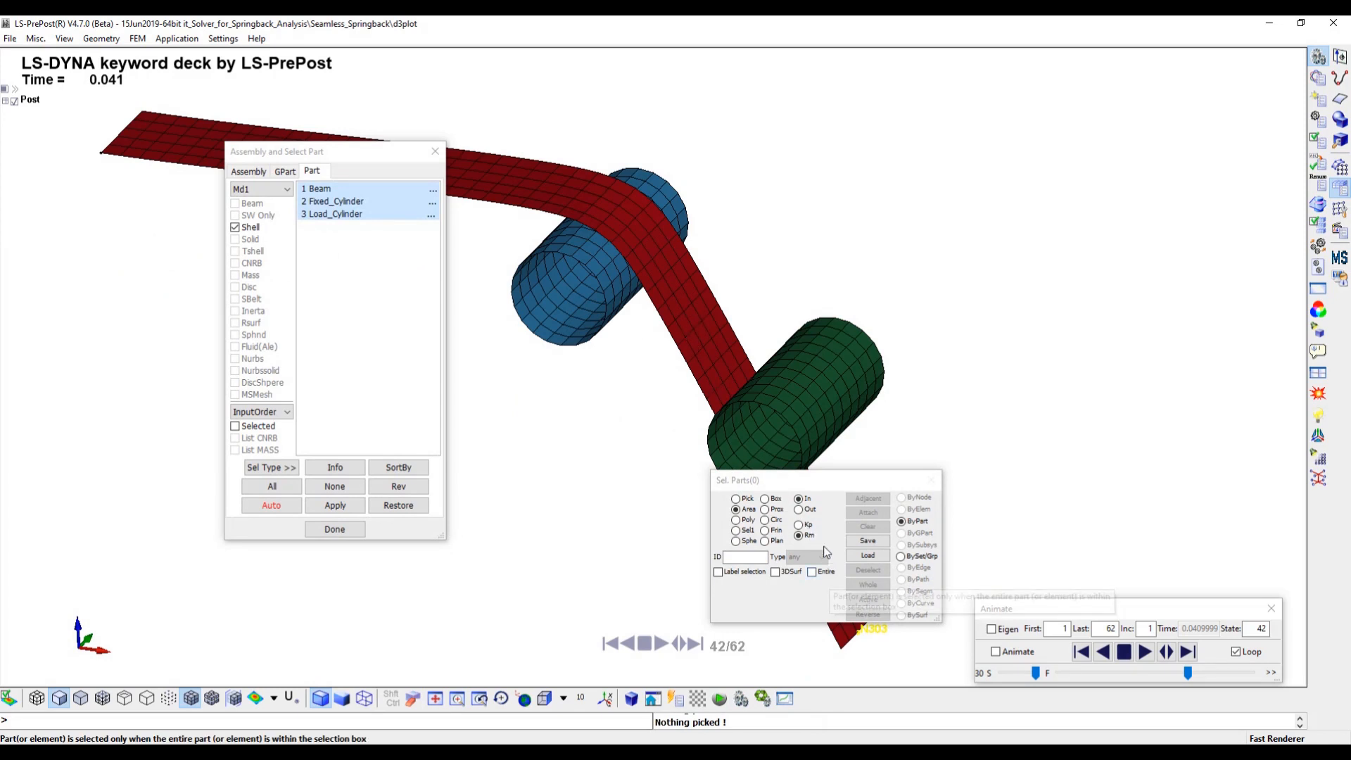
left_click_drag(591, 290, 727, 343, "shift")
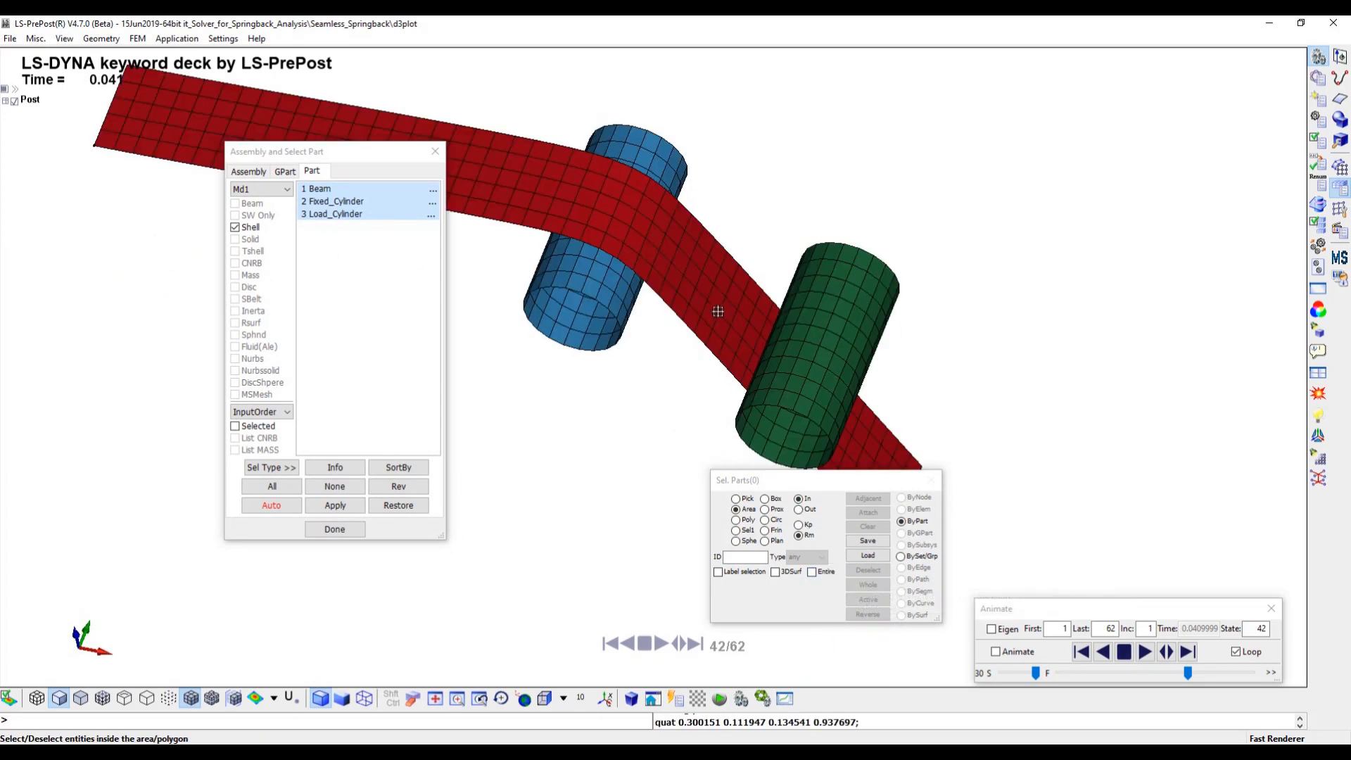
left_click(688, 285)
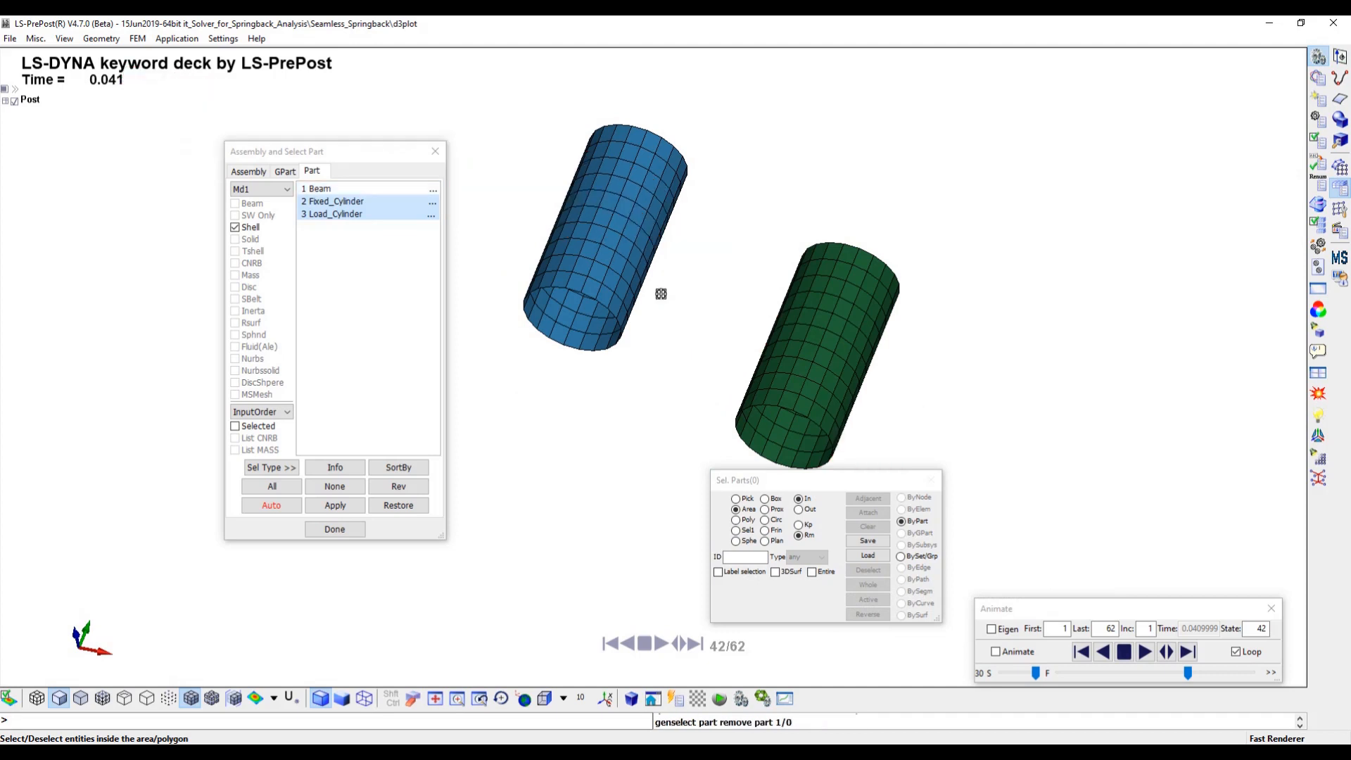
left_click(408, 488)
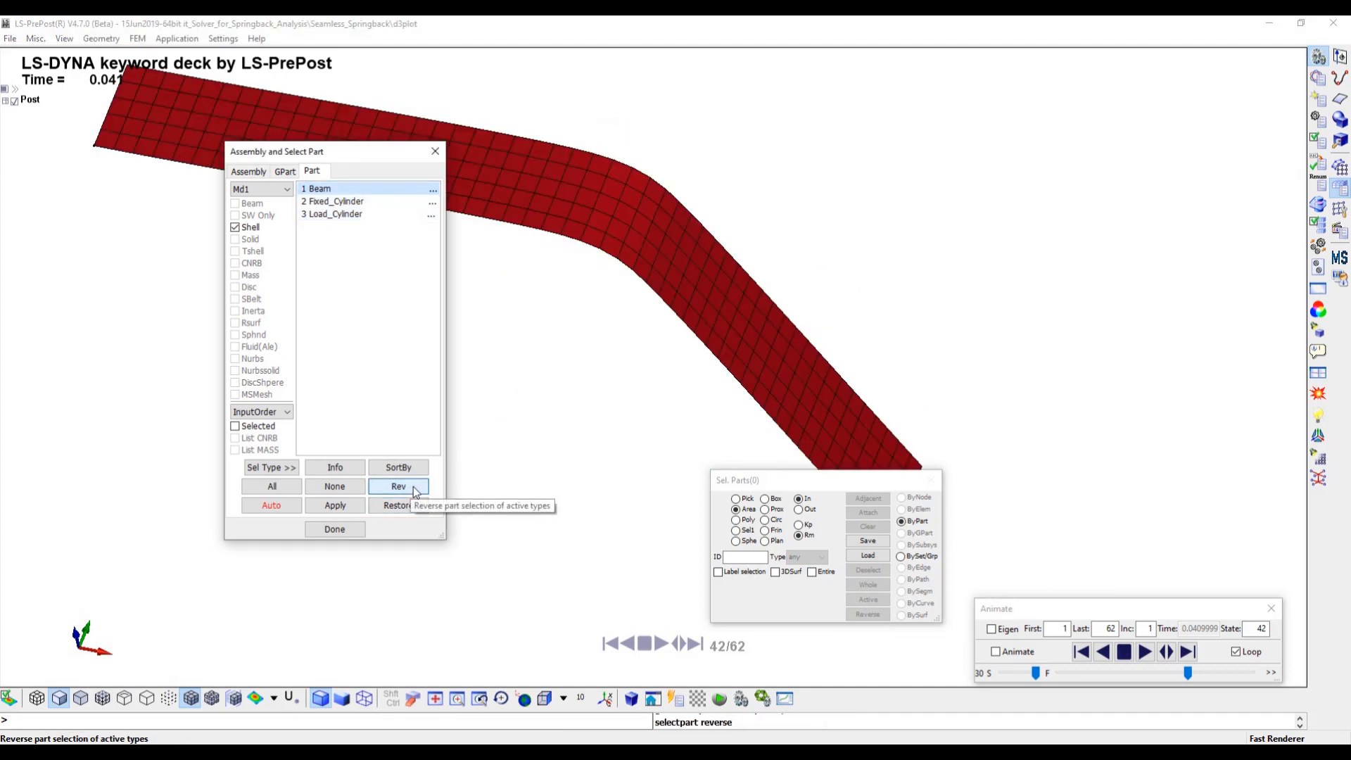
left_click(335, 530)
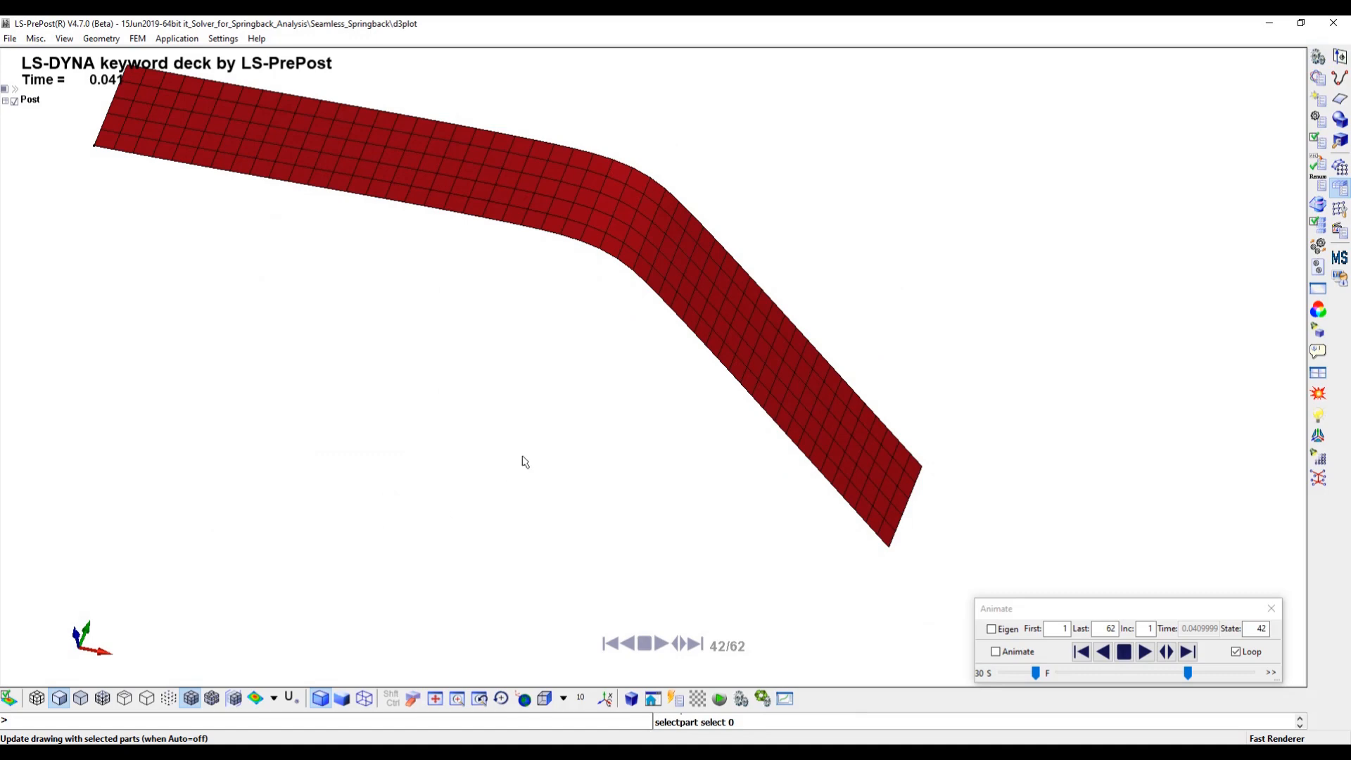
Advance the displayed result of the isolated beam to state 51.
middle_click_drag(519, 357, 549, 425, "ctrl")
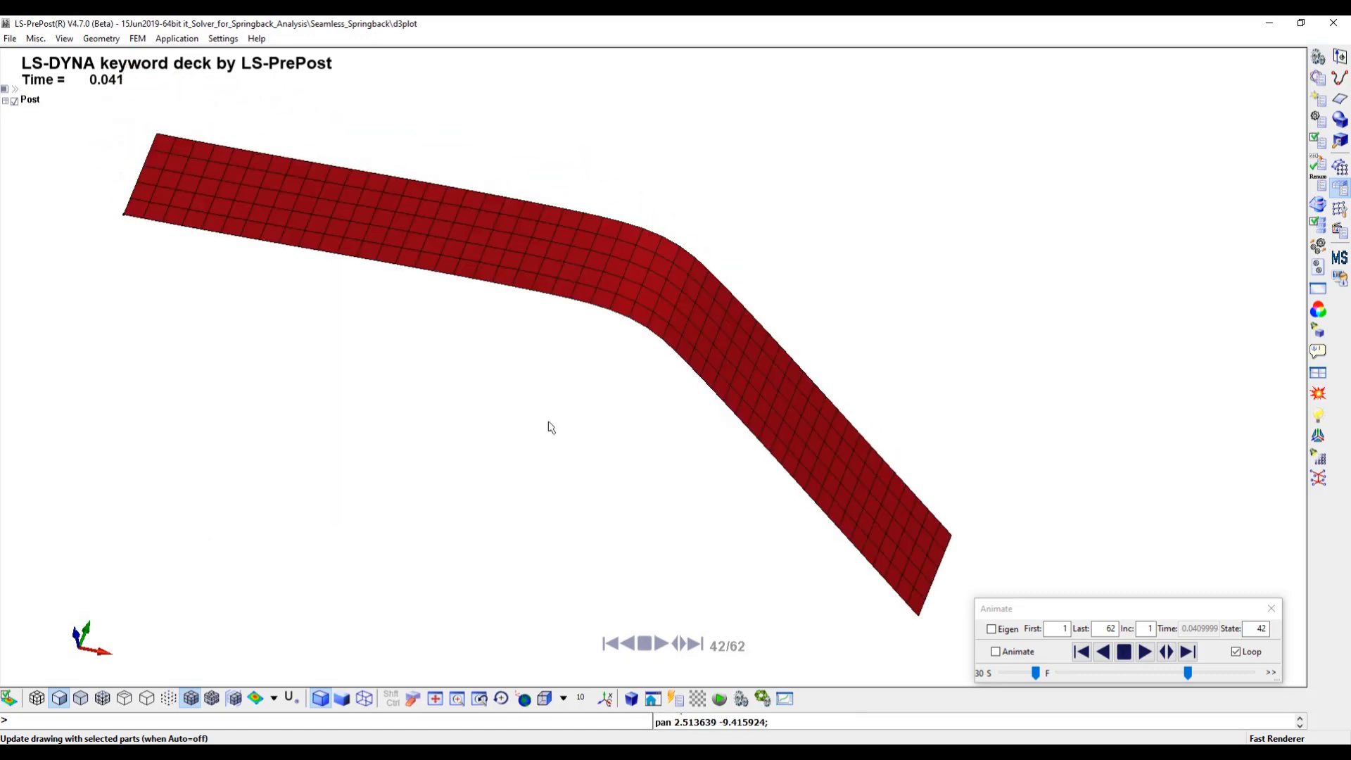
left_click(1188, 676)
left_click_drag(1189, 678, 1218, 678)
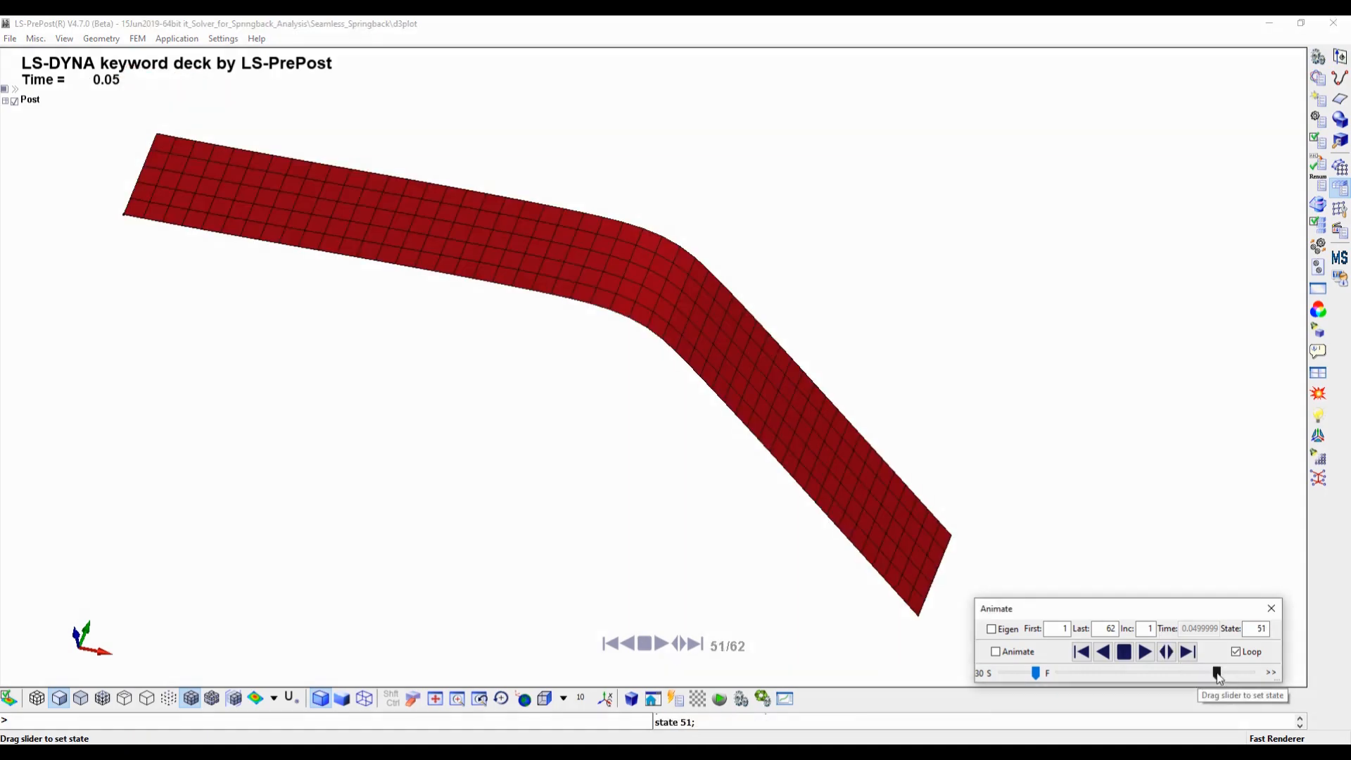
Set up a post-processing output of the active parts in Dynain ASCII format, with state number 51 appended.
left_click(144, 43)
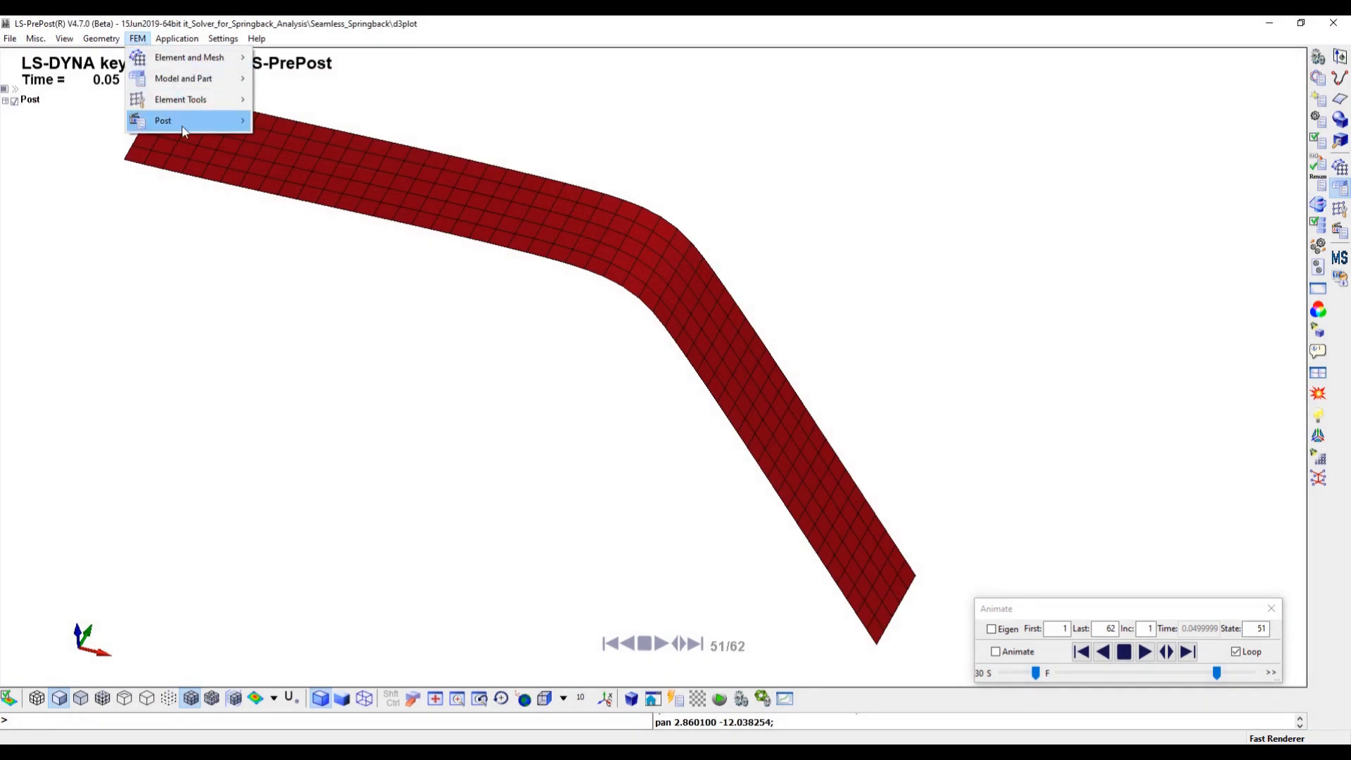
mouse_move(220, 121)
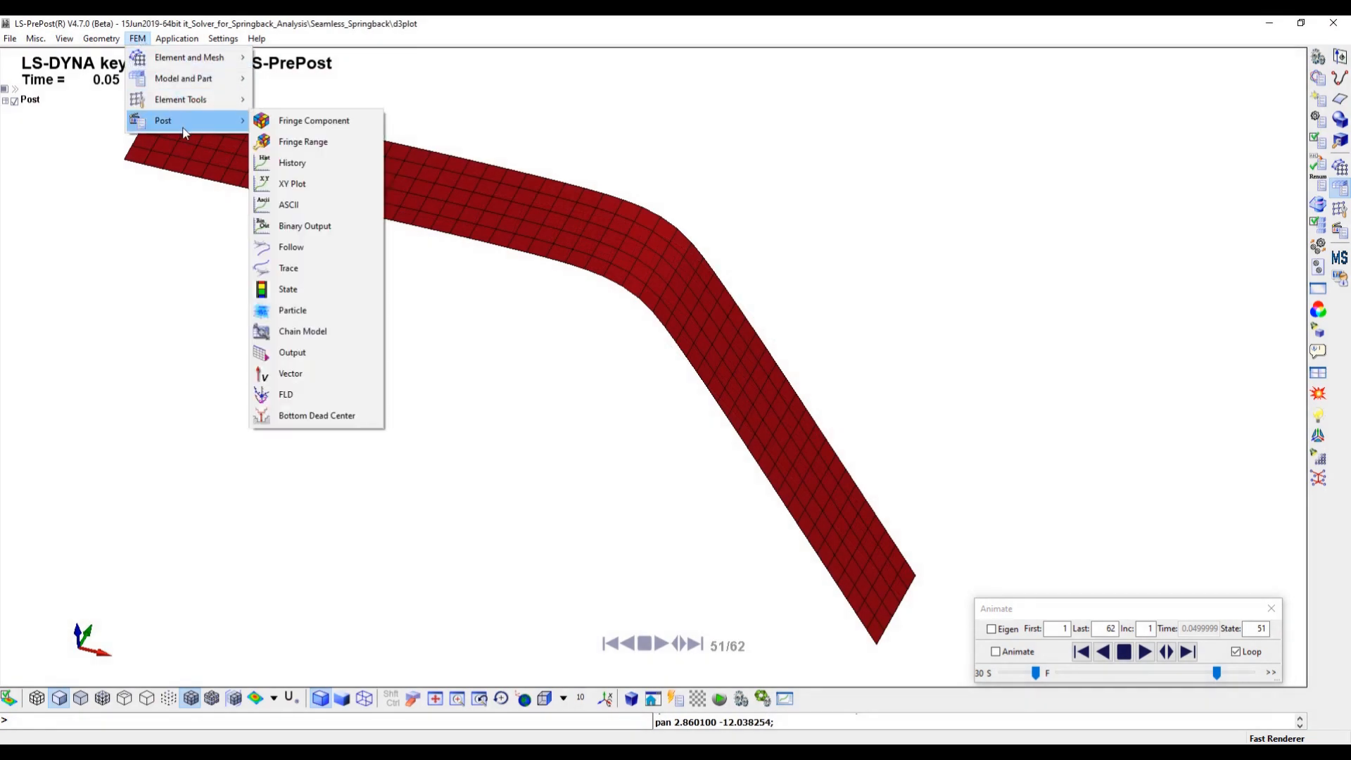
left_click(294, 352)
left_click(372, 180)
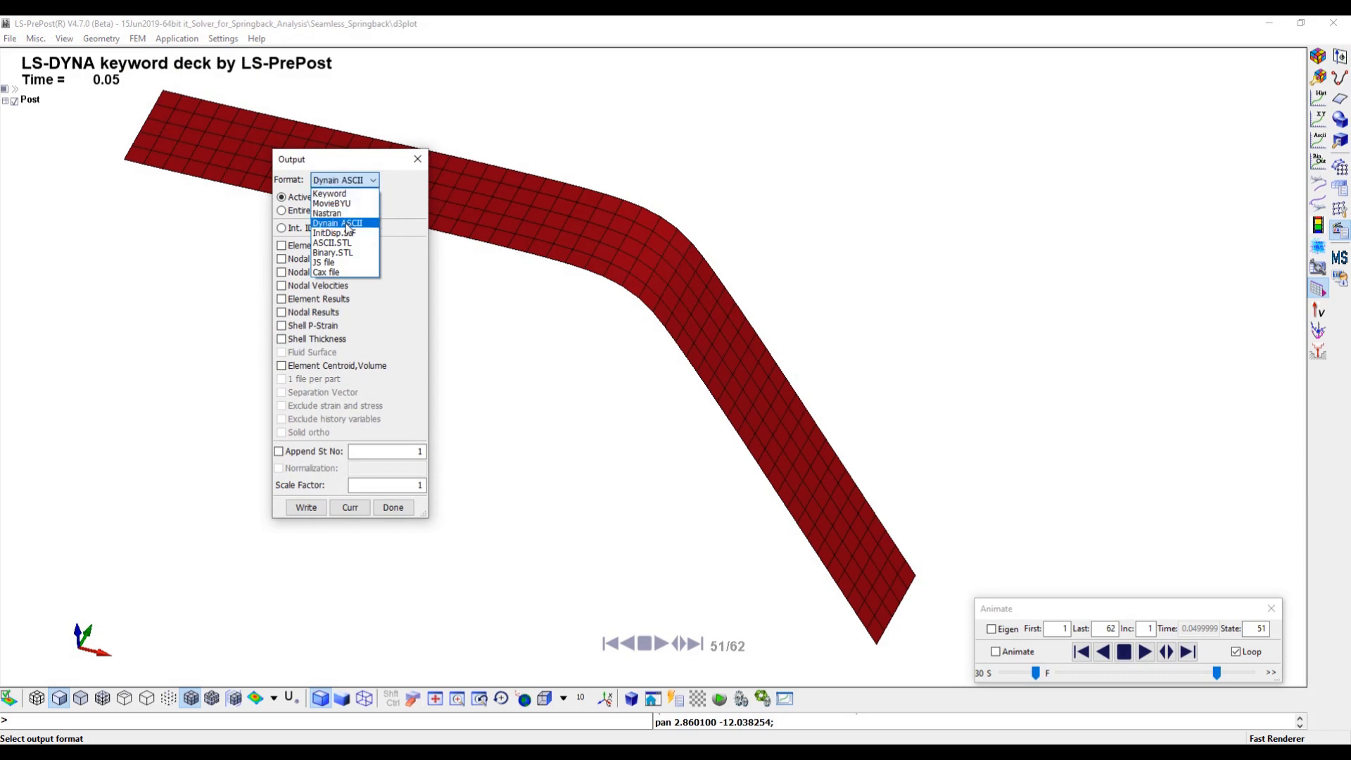
left_click(348, 224)
left_click(280, 452)
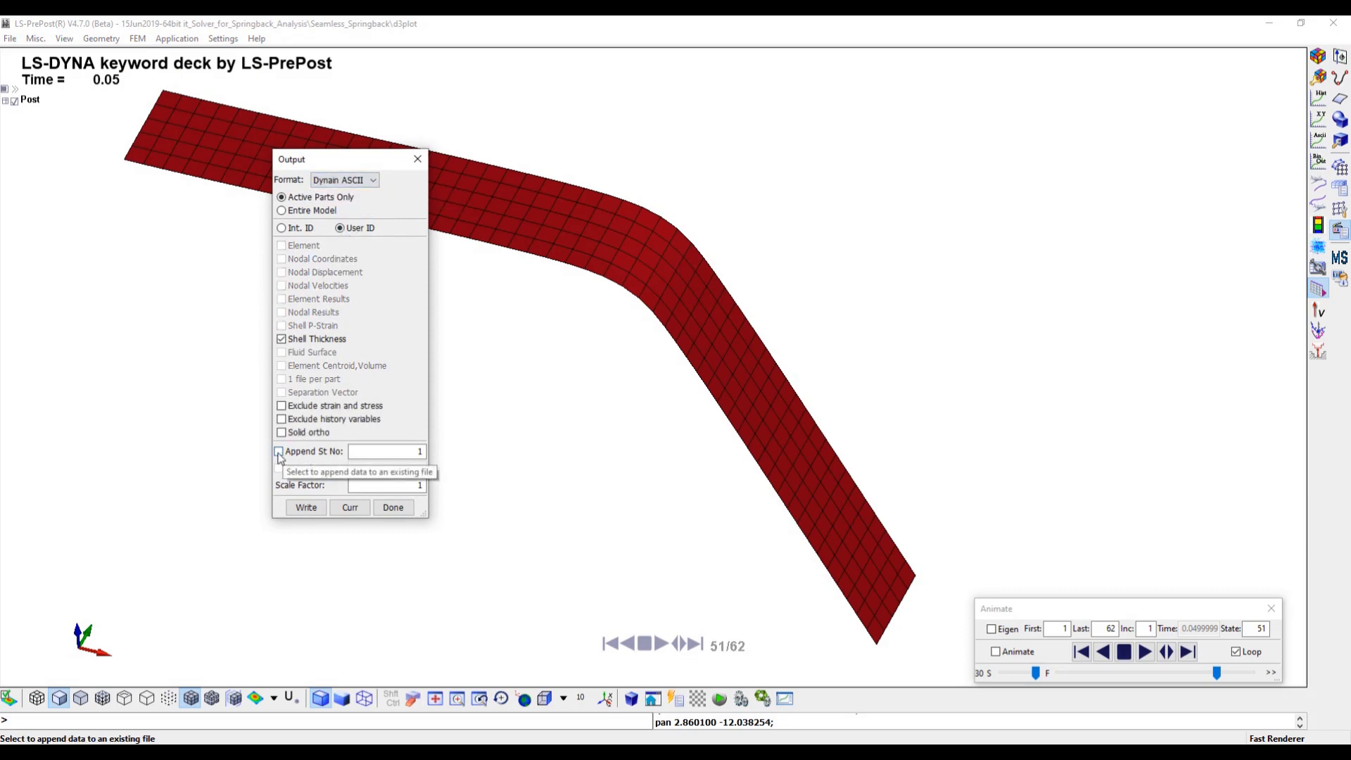
left_click(409, 454)
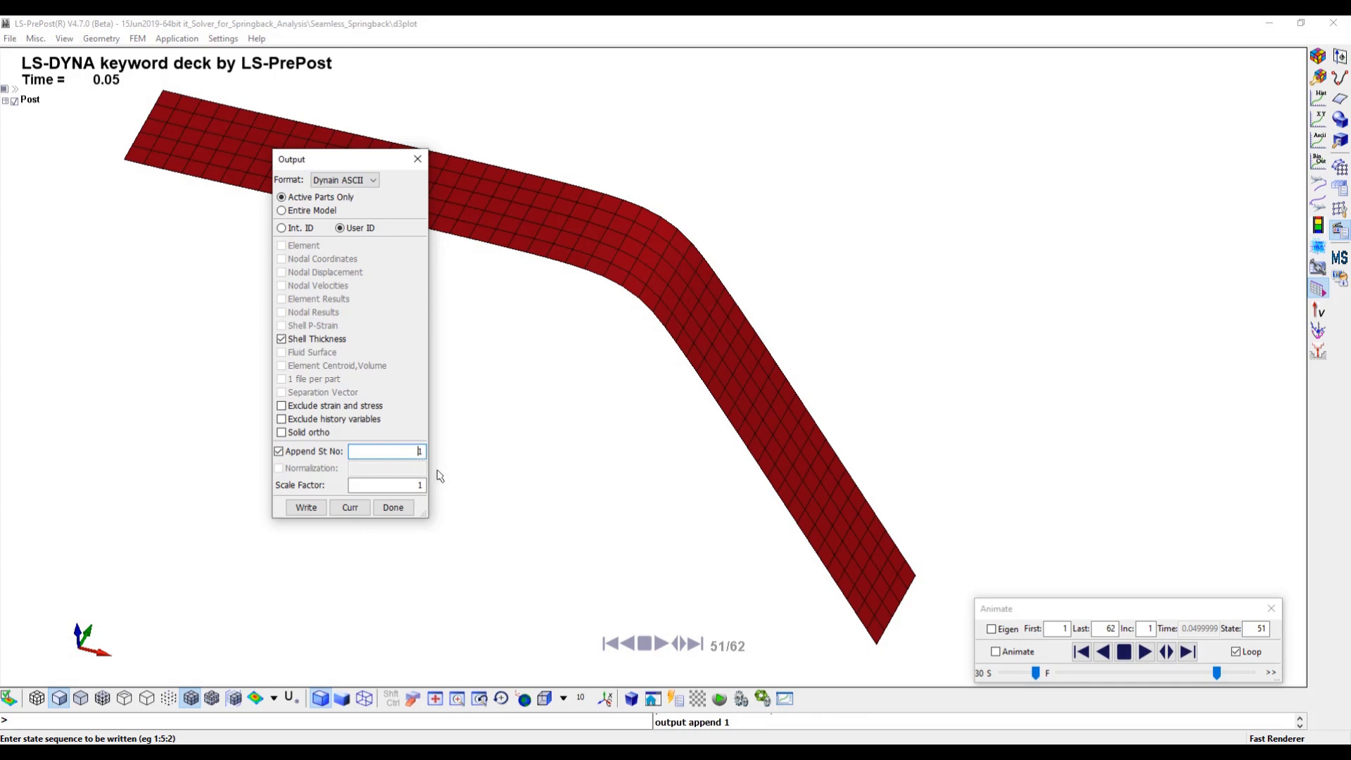
Write the output to a file named dynain in the Seamless_Springback folder and close the Output interface.
left_click(304, 507)
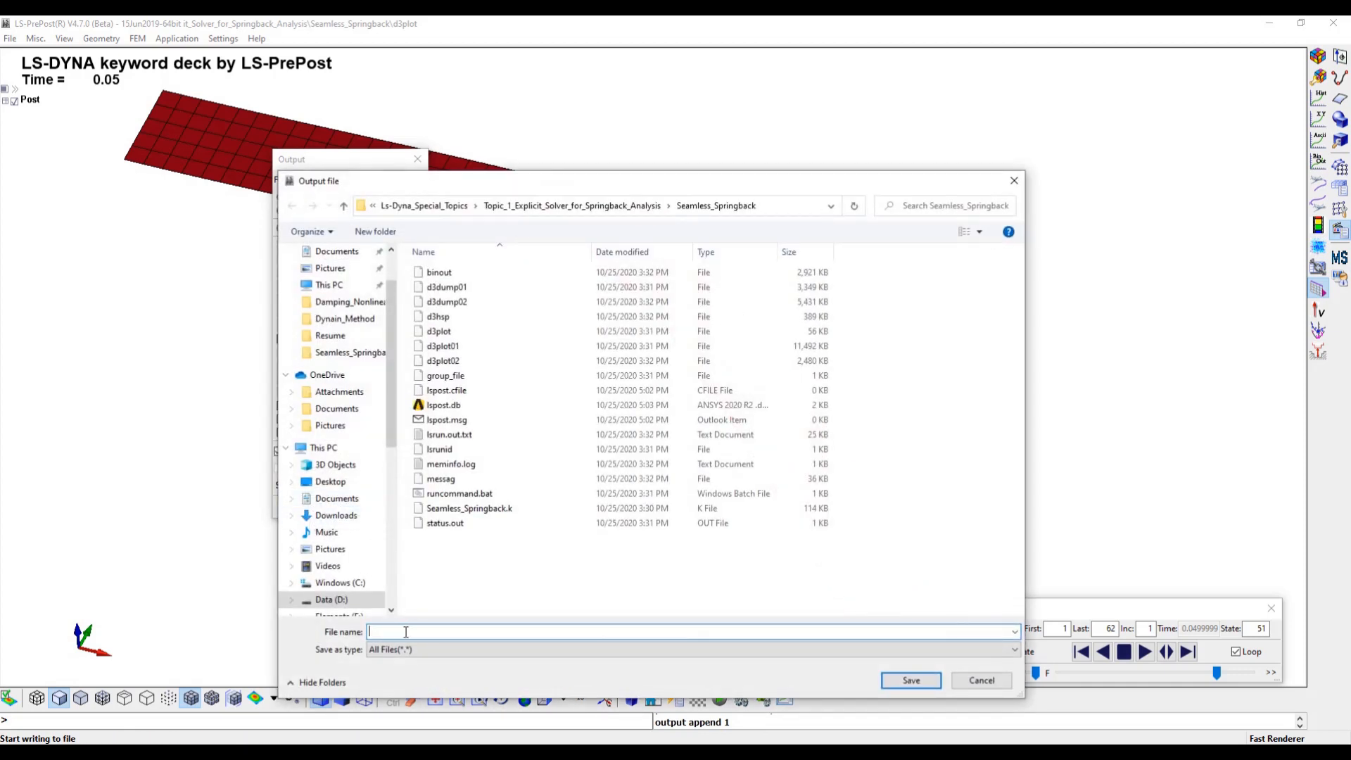
type("dynain")
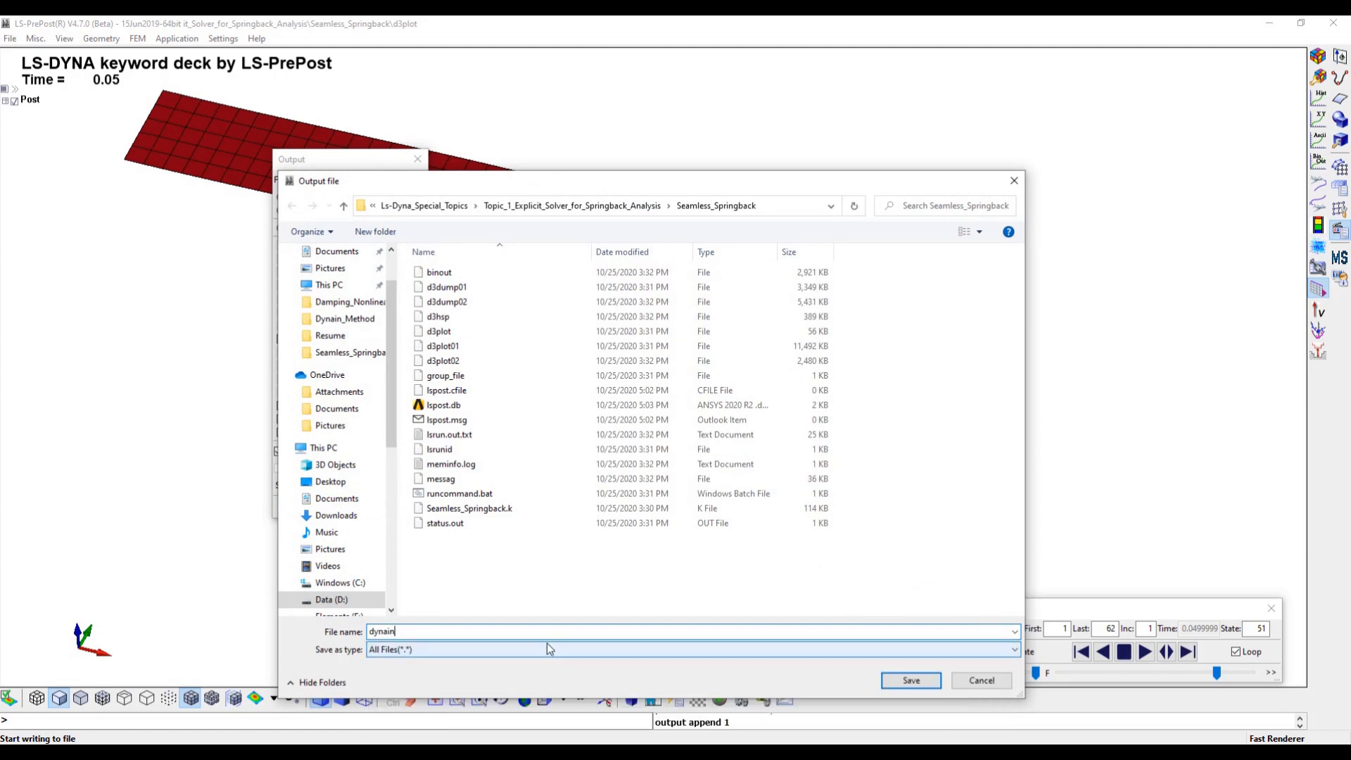
left_click(896, 677)
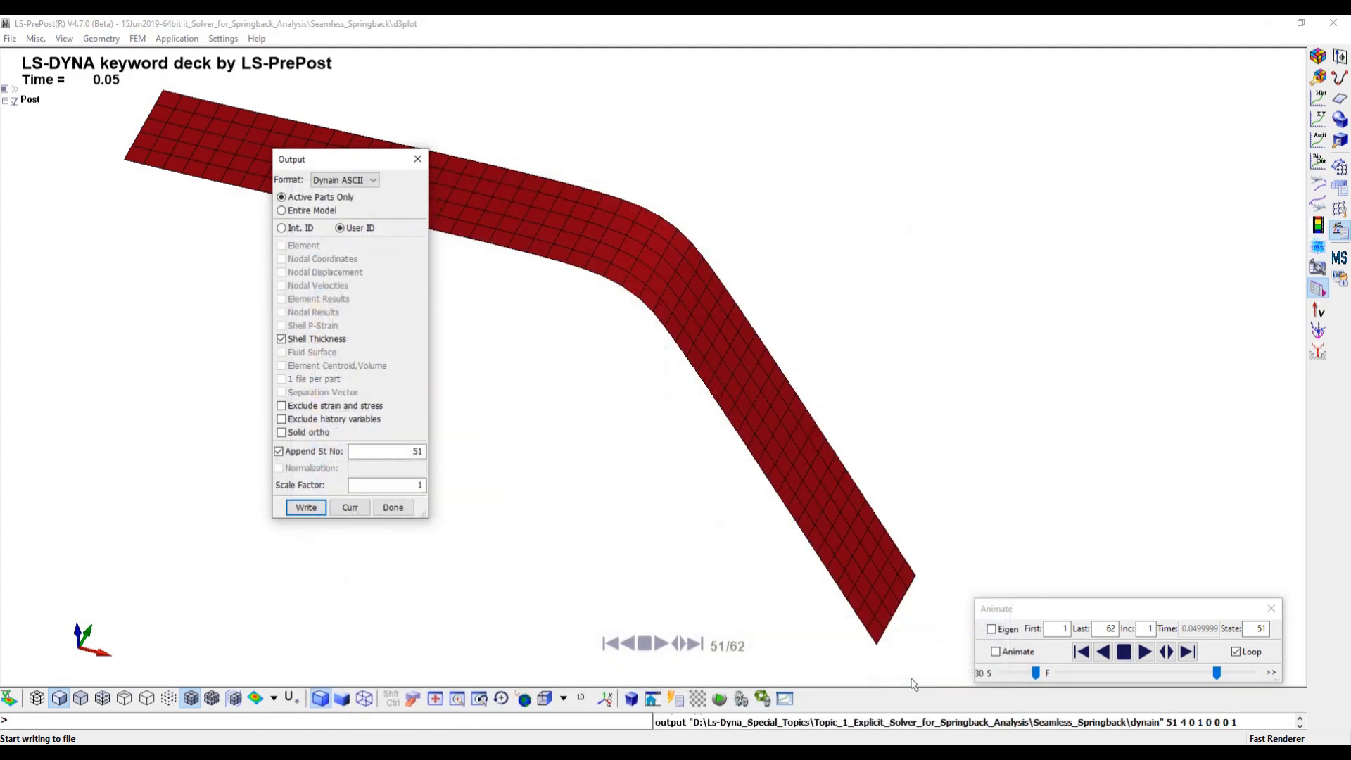
left_click(393, 508)
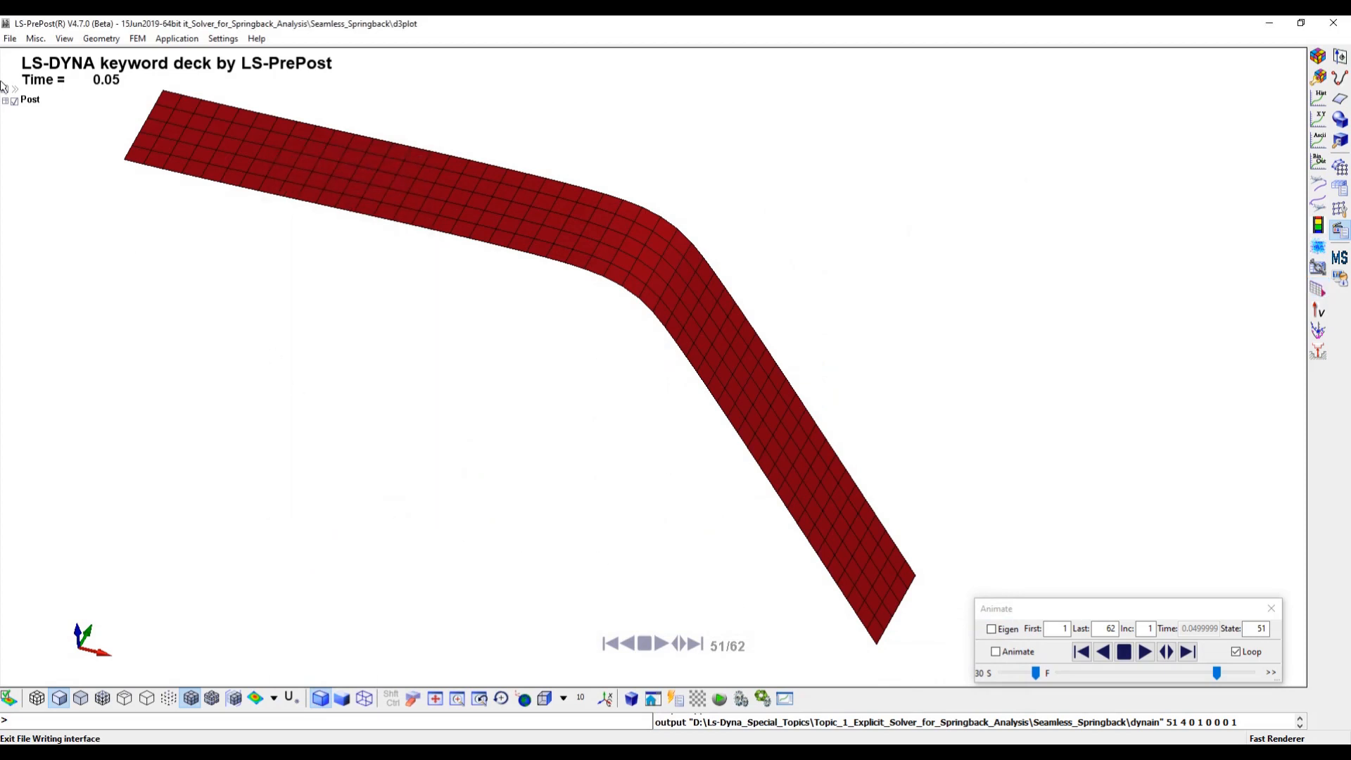
Start a new session, closing all existing models.
left_click(9, 37)
left_click(28, 52)
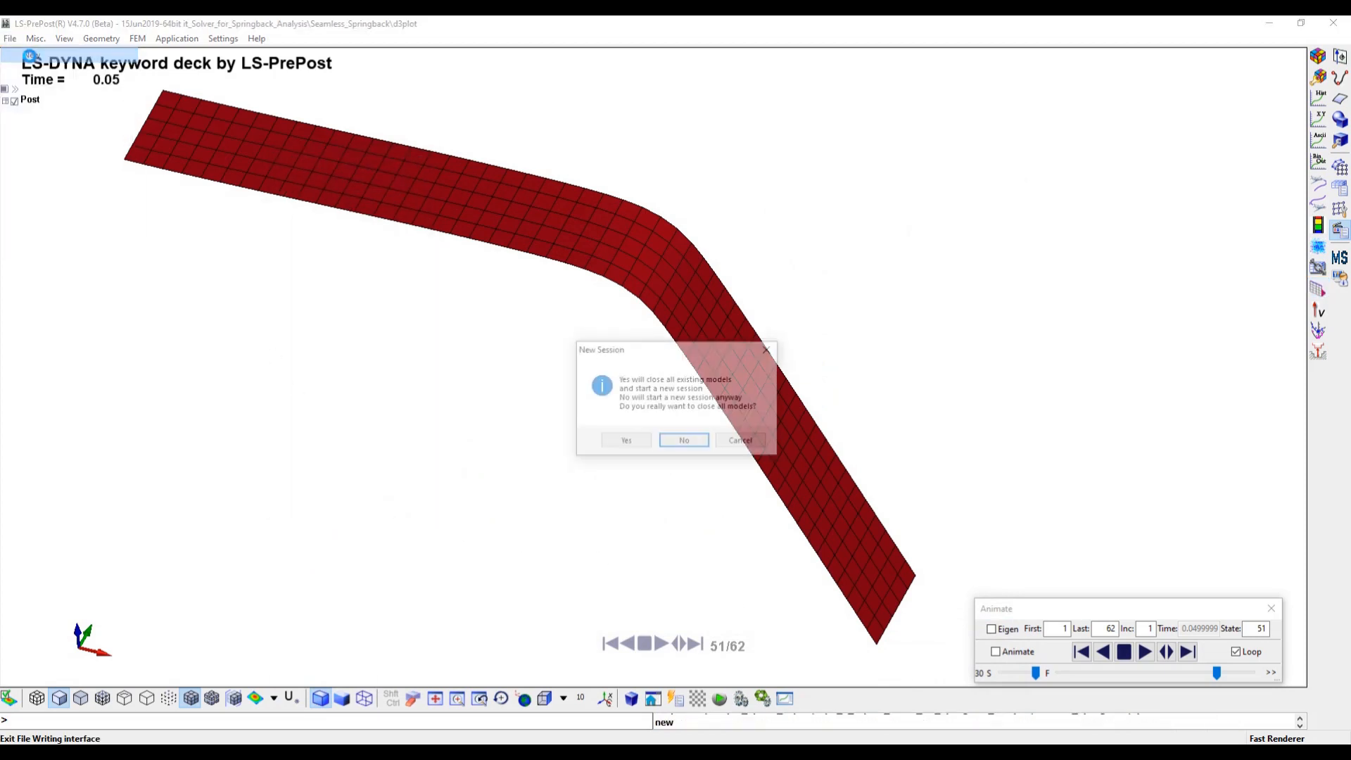
left_click(625, 441)
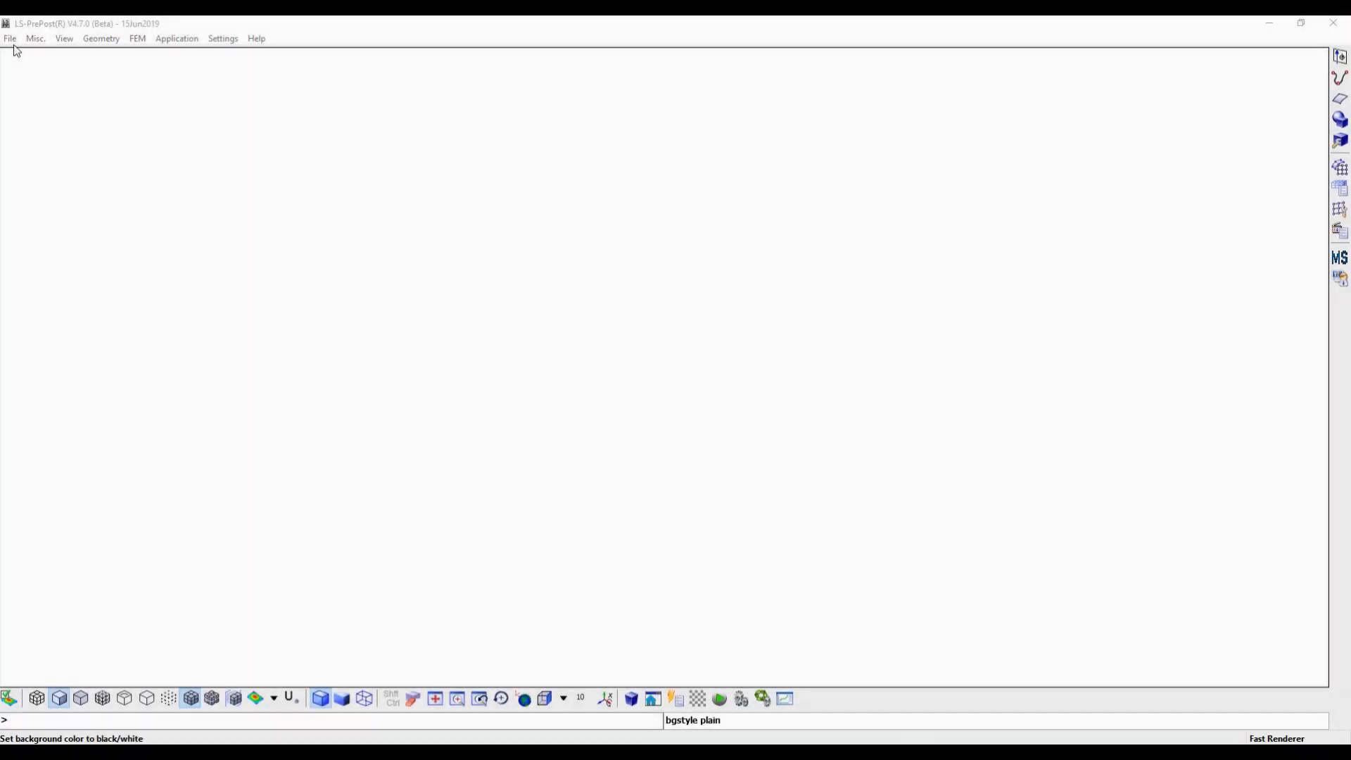
Import the dynain keyword file from the Seamless_Springback folder.
left_click(10, 39)
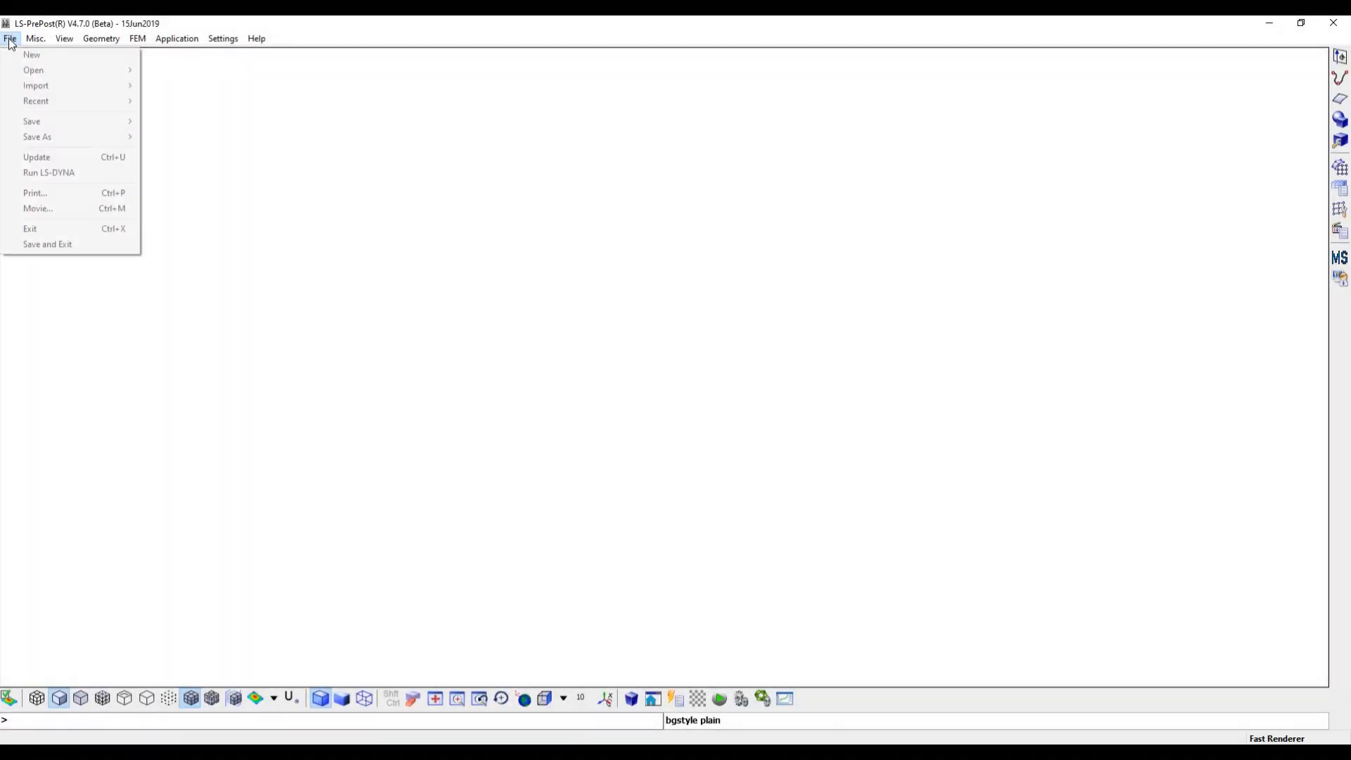
mouse_move(32, 86)
left_click(227, 86)
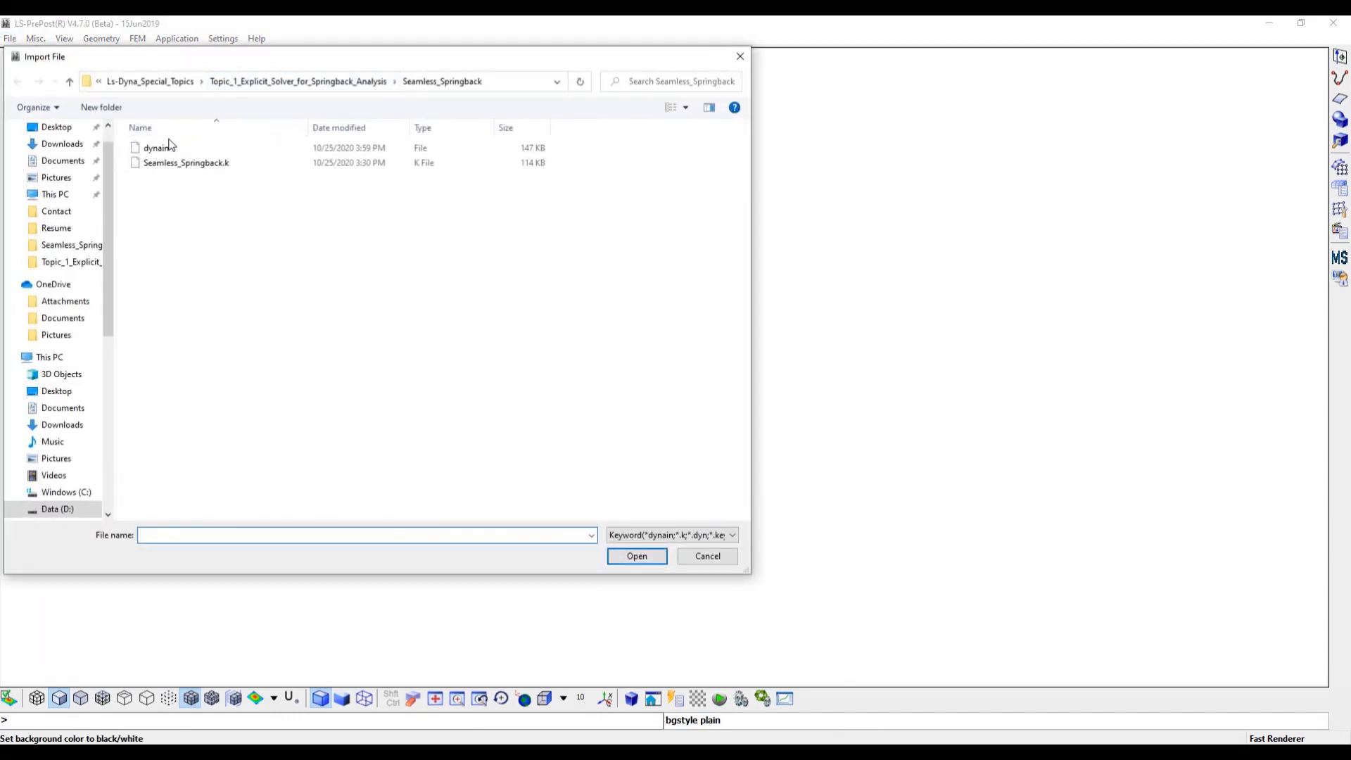
left_click(158, 148)
left_click(638, 557)
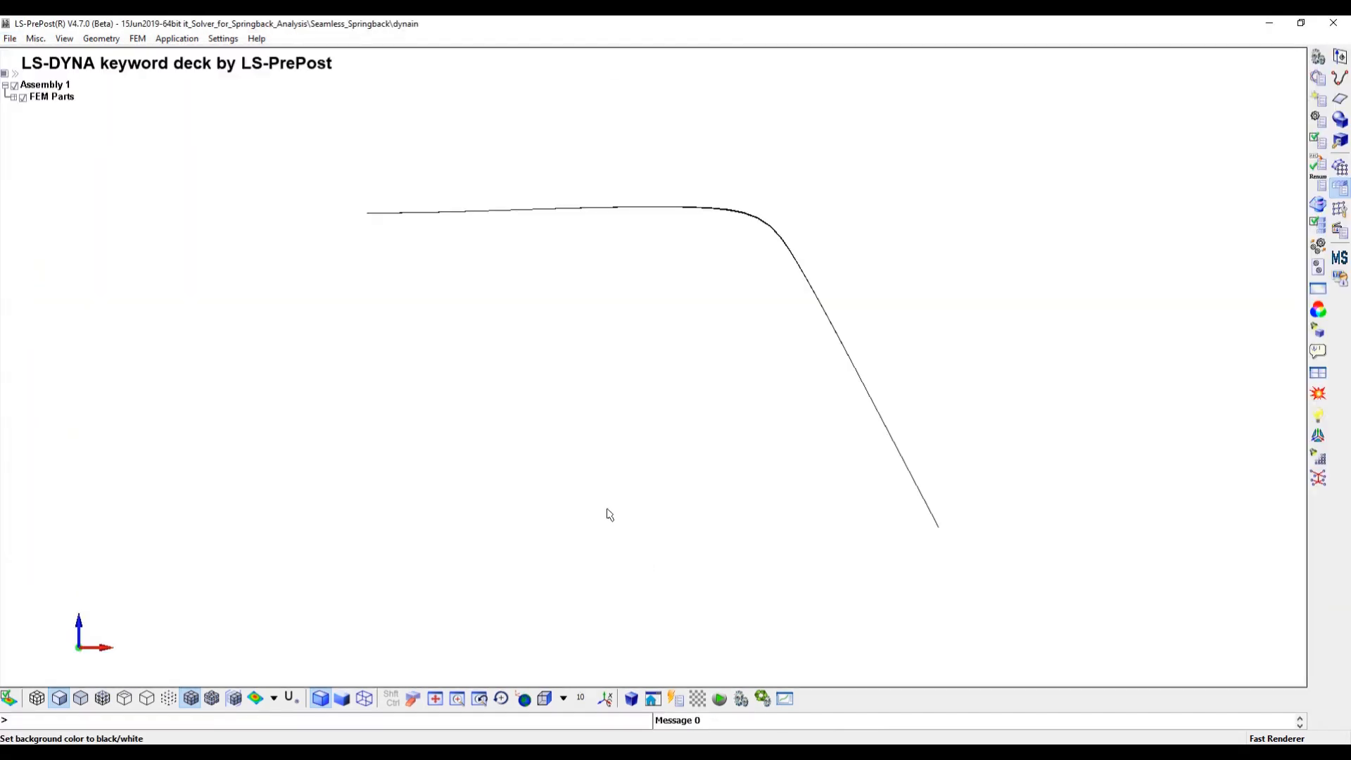
Create a node-set Boundary SPC fixing all six degrees of freedom, selecting by path the nodes along the end edge of the beam's near-horizontal arm.
left_click(139, 40)
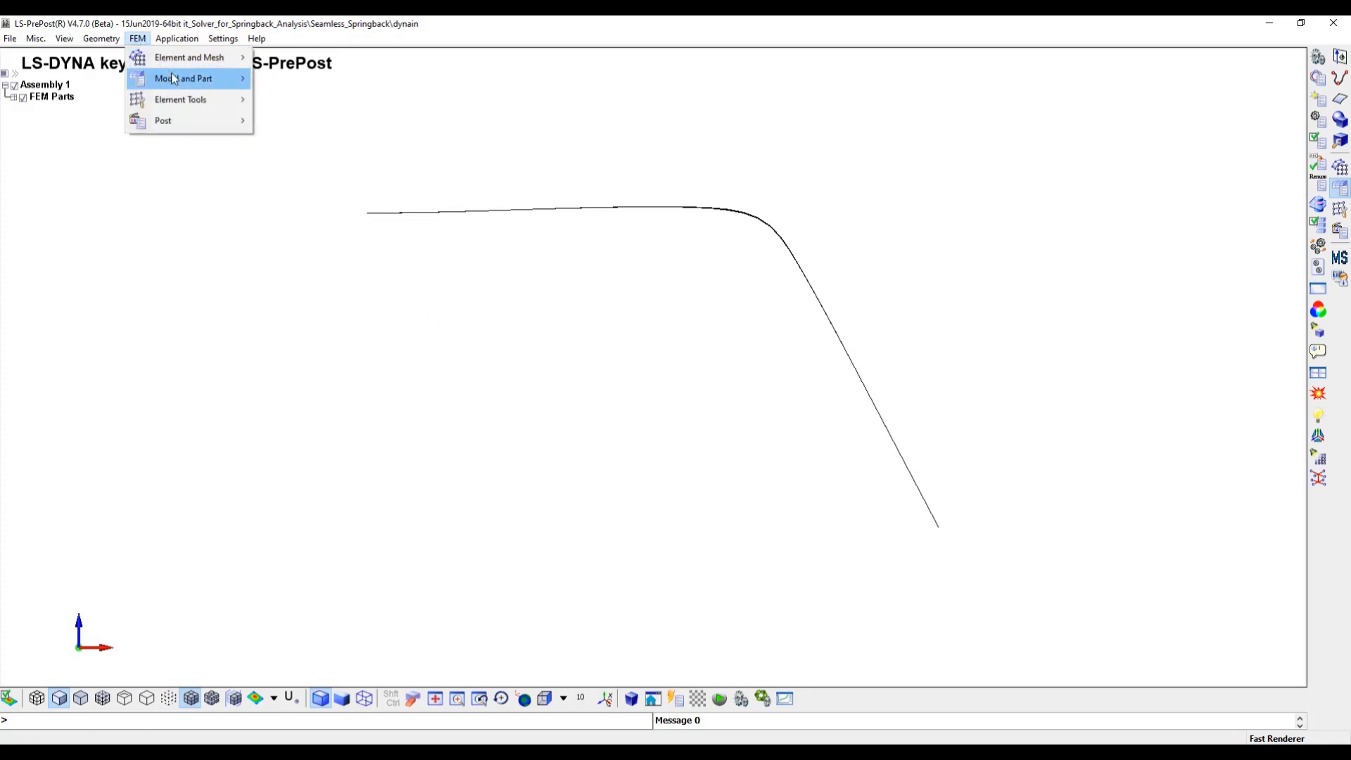
mouse_move(181, 82)
left_click(339, 120)
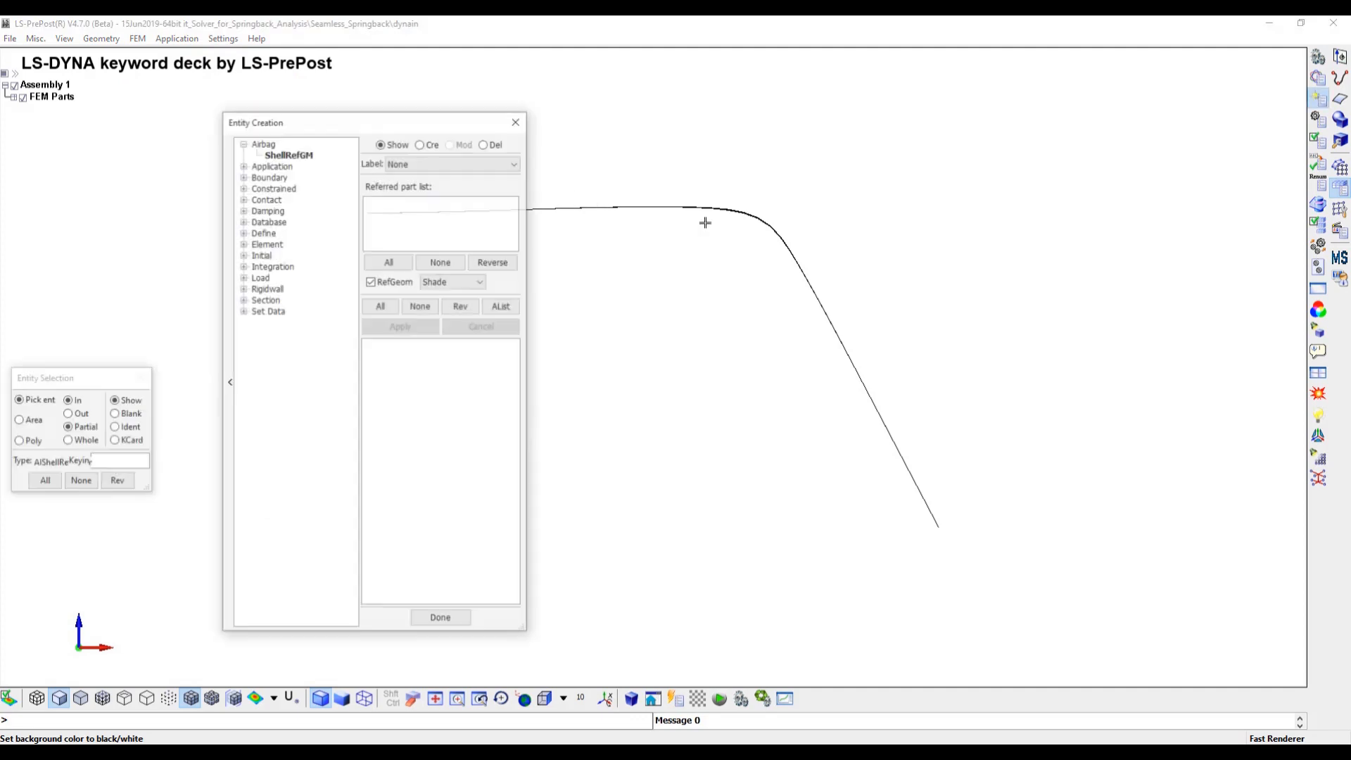
left_click_drag(838, 267, 760, 397, "ctrl")
middle_click_drag(710, 277, 902, 377, "ctrl")
scroll(774, 333, "up", 4, "ctrl")
middle_click_drag(745, 326, 838, 254, "ctrl")
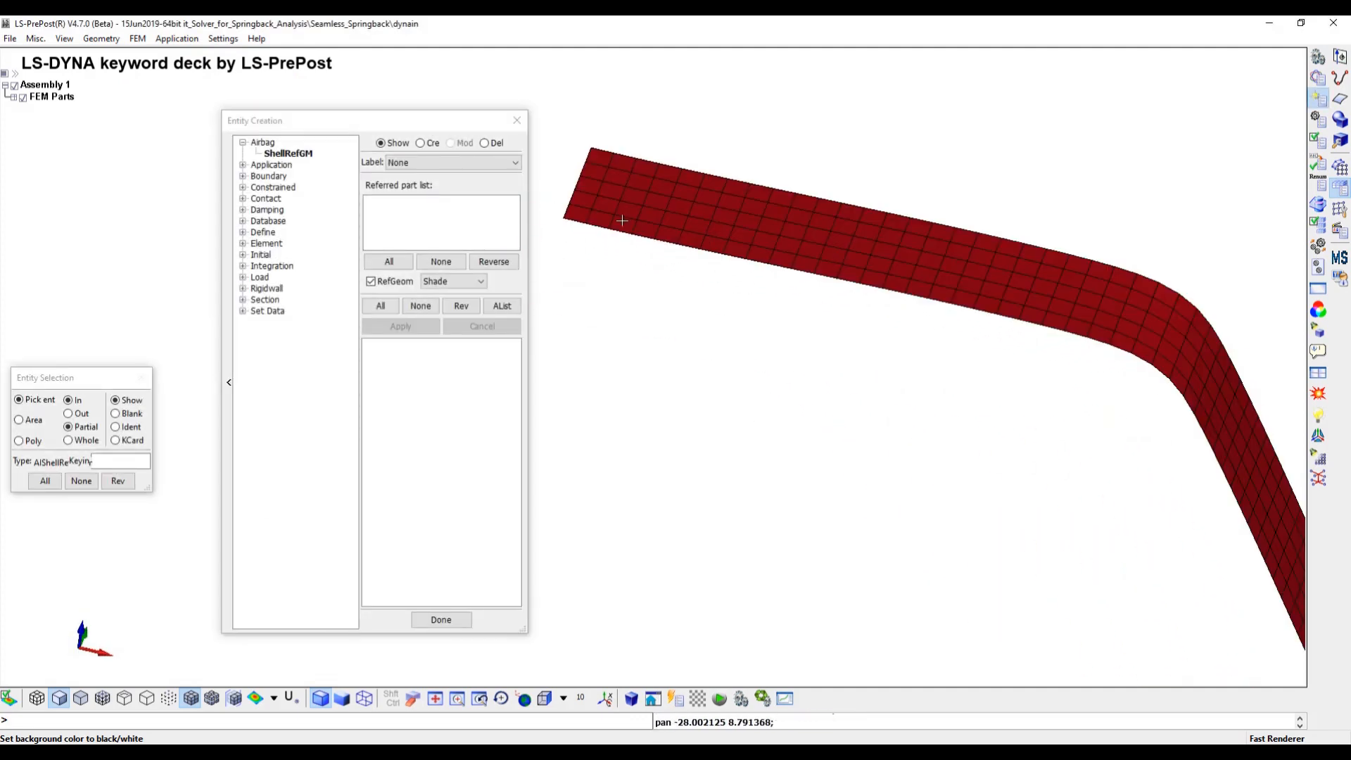
double_click(255, 177)
left_click(272, 188)
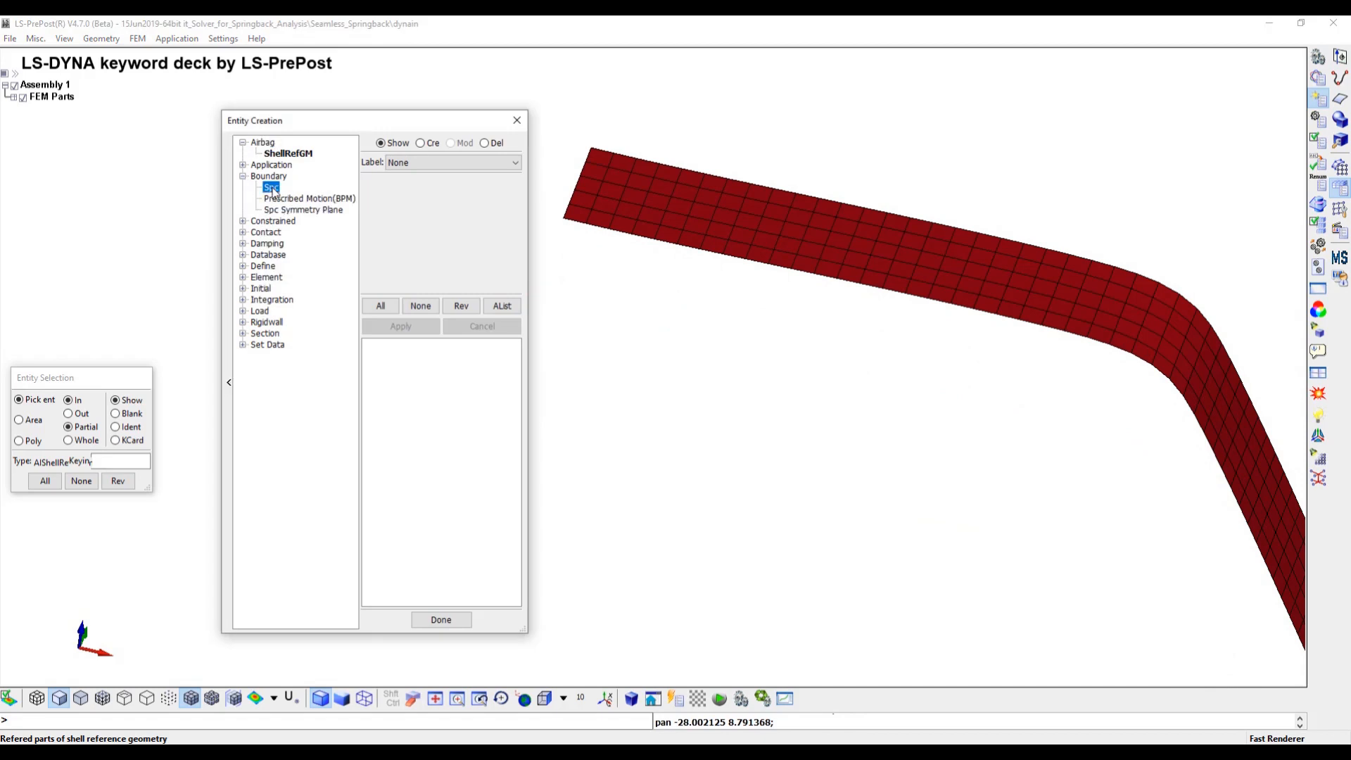
left_click(420, 143)
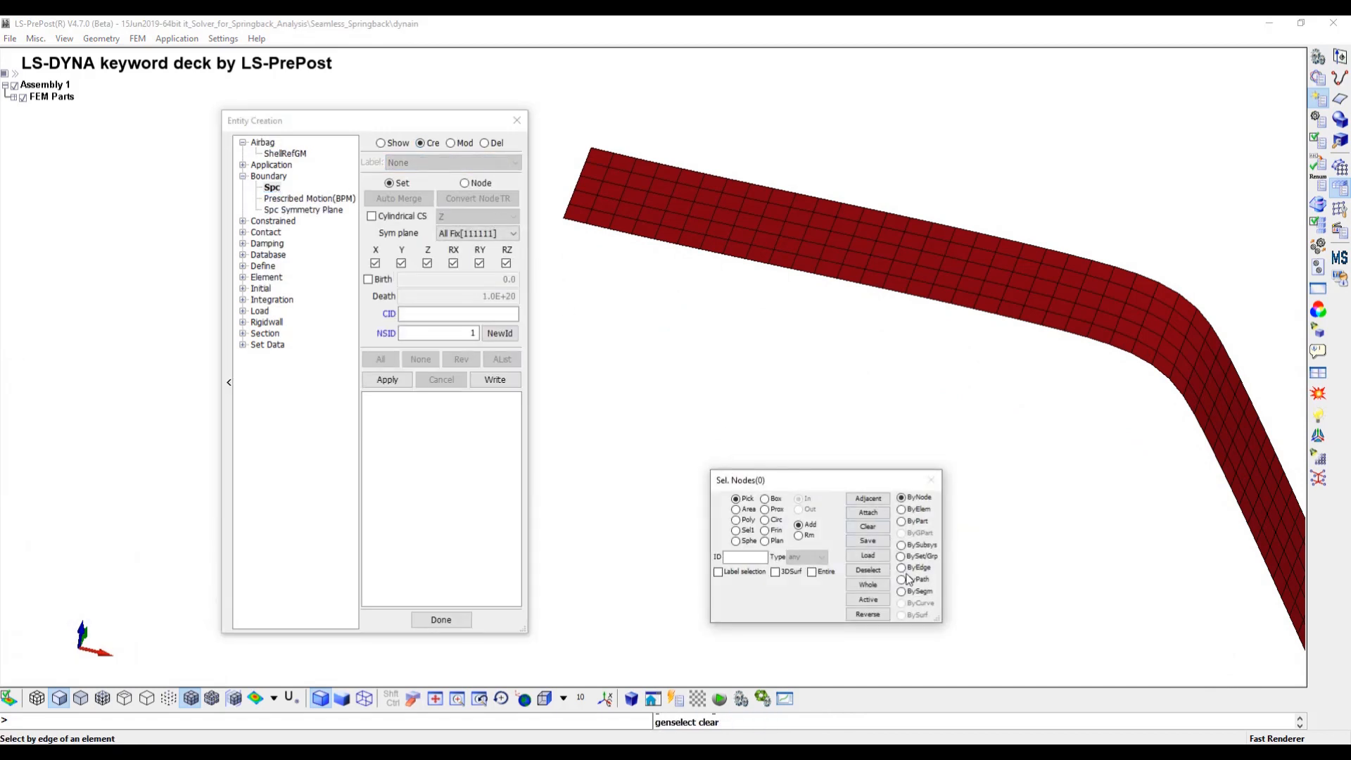
left_click(902, 580)
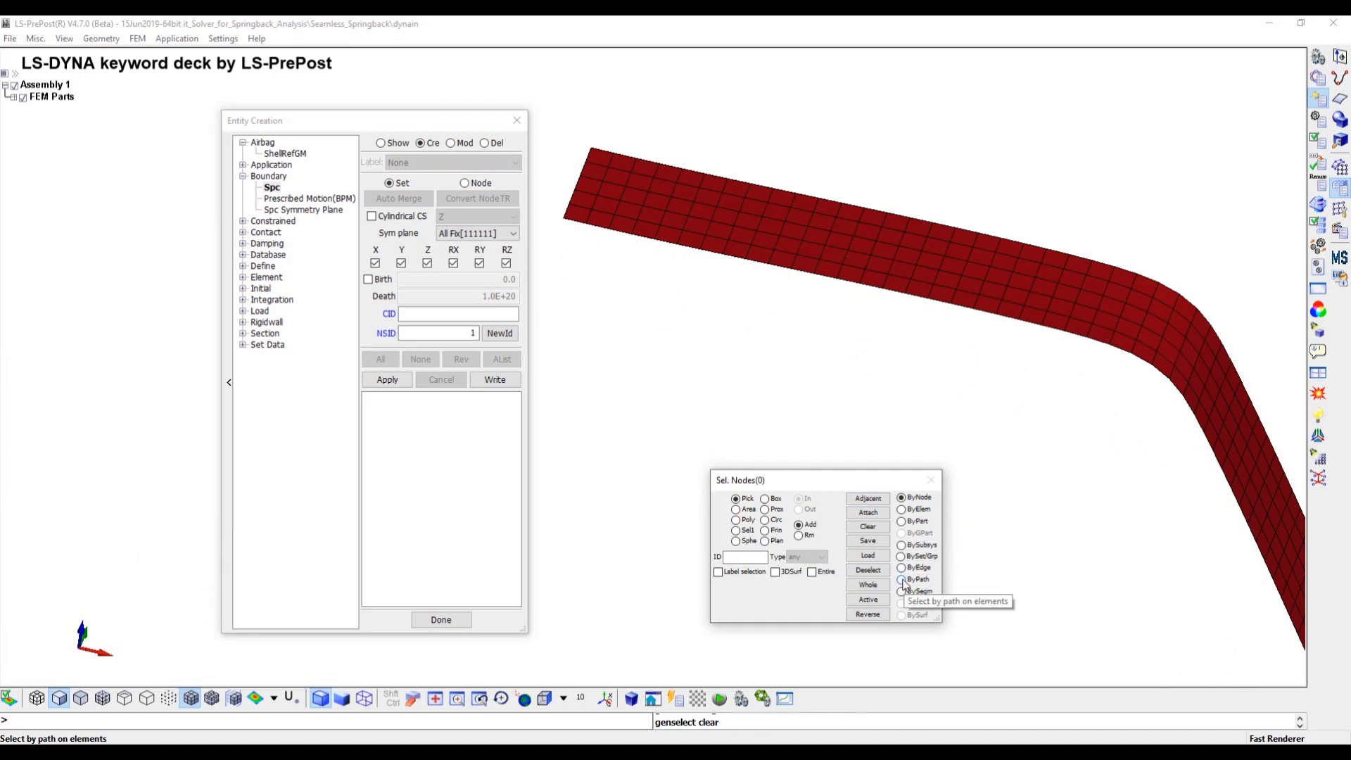
left_click(593, 142)
left_click(567, 215)
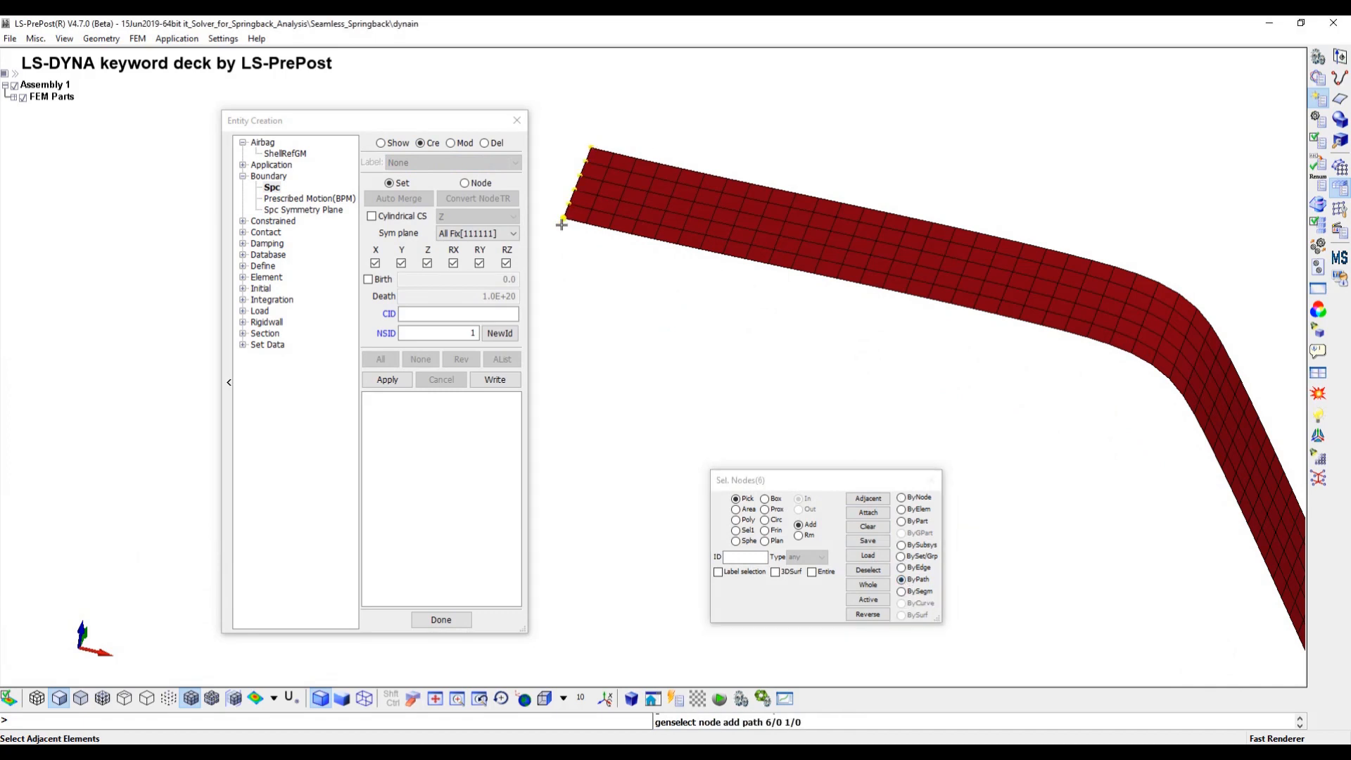
left_click(382, 379)
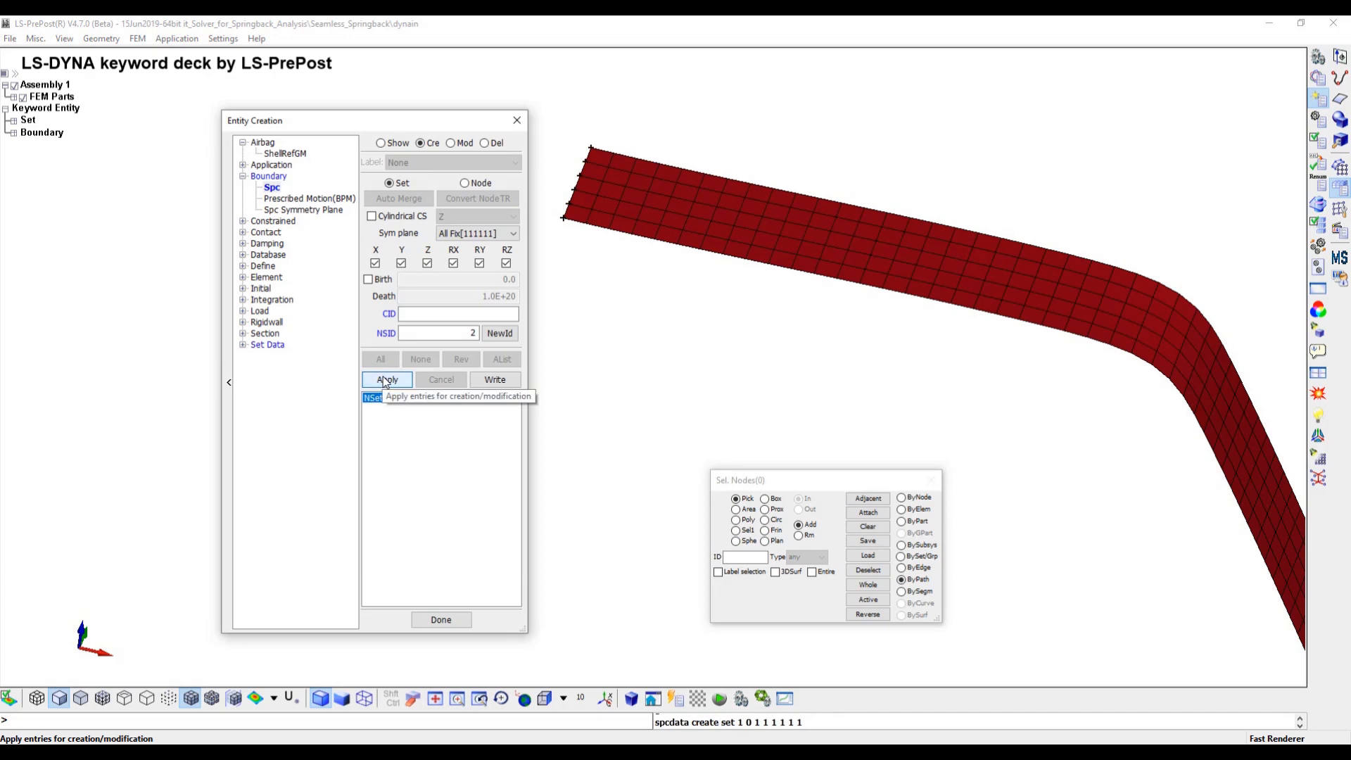
Create a *SET_NODE titled Output_Nodes from the path of nodes along the end edge of the beam's downward-sloping arm, and close Entity Creation.
left_click(242, 346)
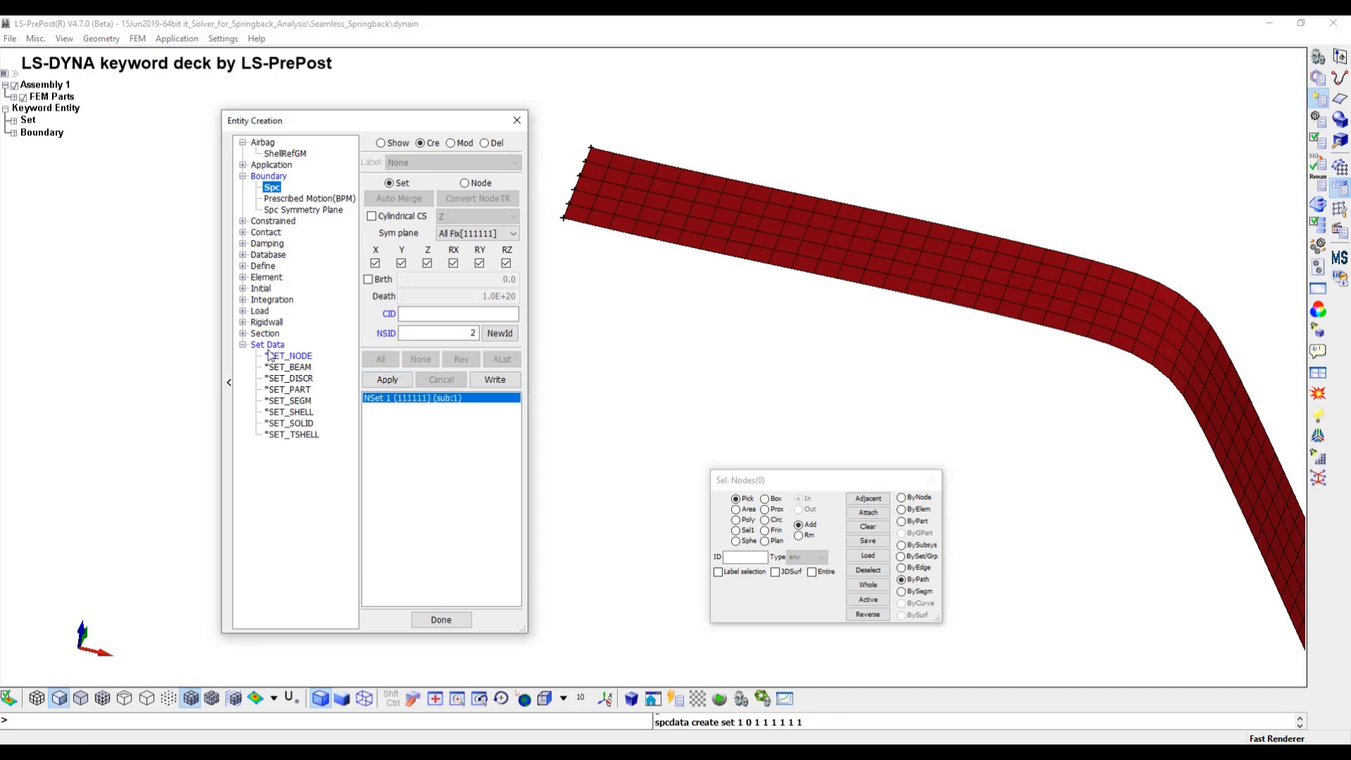
left_click(296, 357)
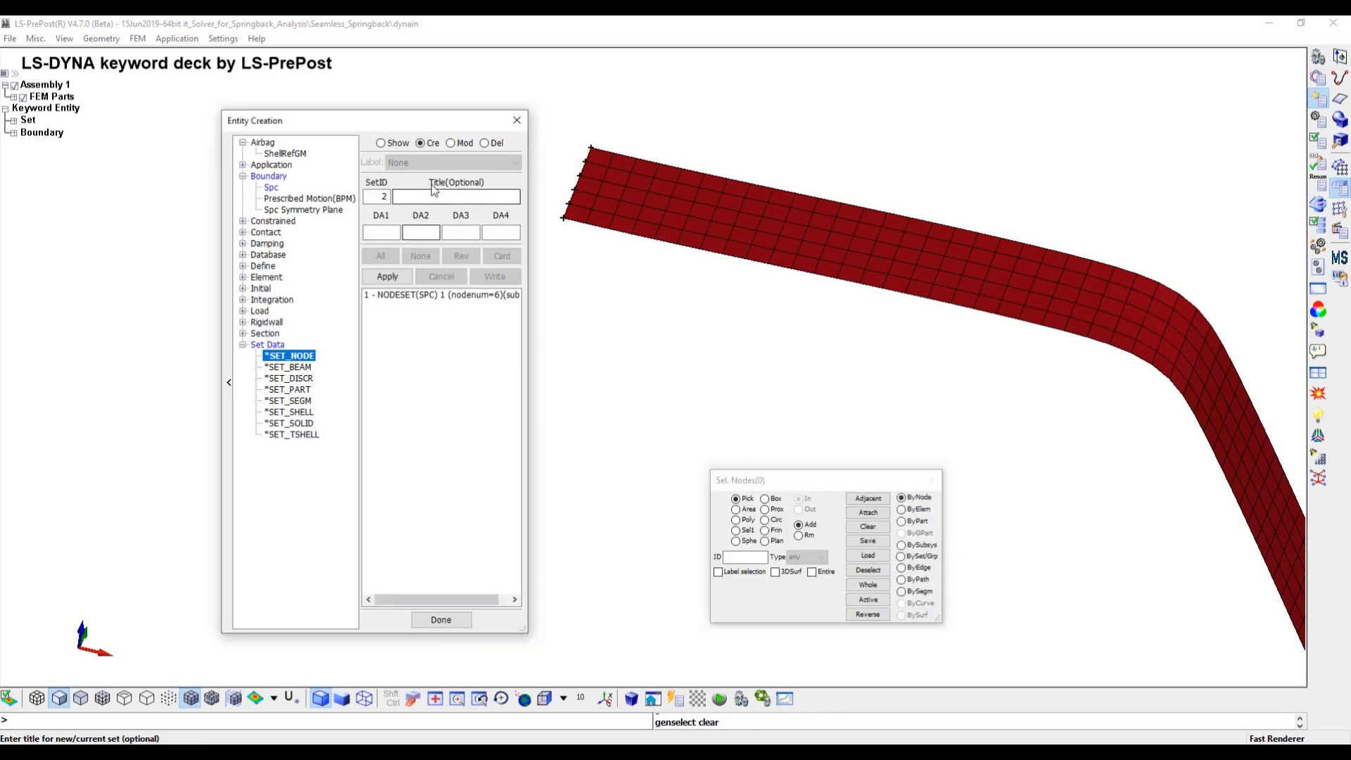
left_click(418, 196)
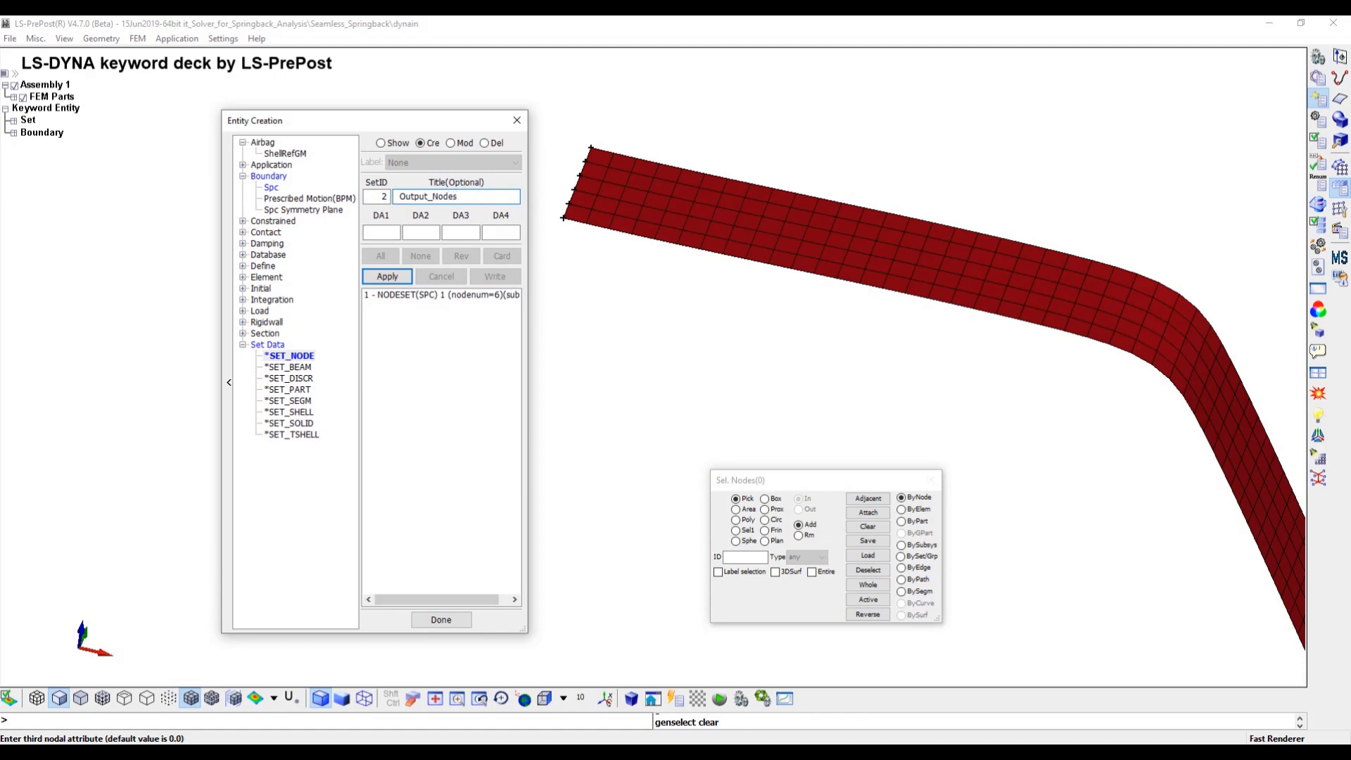
mouse_move(1026, 382)
middle_mouse_down("shift")
mouse_move(932, 317)
mouse_move(751, 277)
mouse_move(950, 263)
mouse_move(982, 280)
middle_mouse_up("shift")
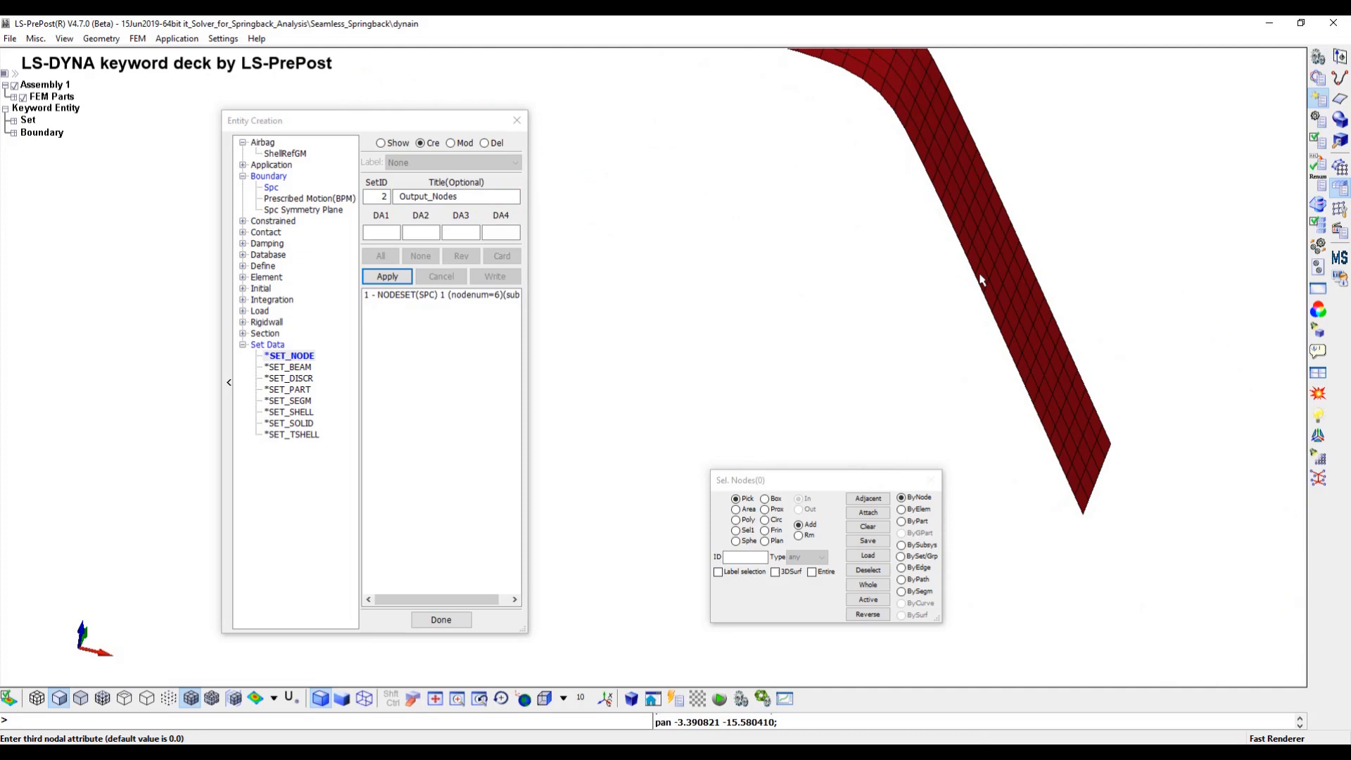
left_click(902, 579)
left_click(1112, 442)
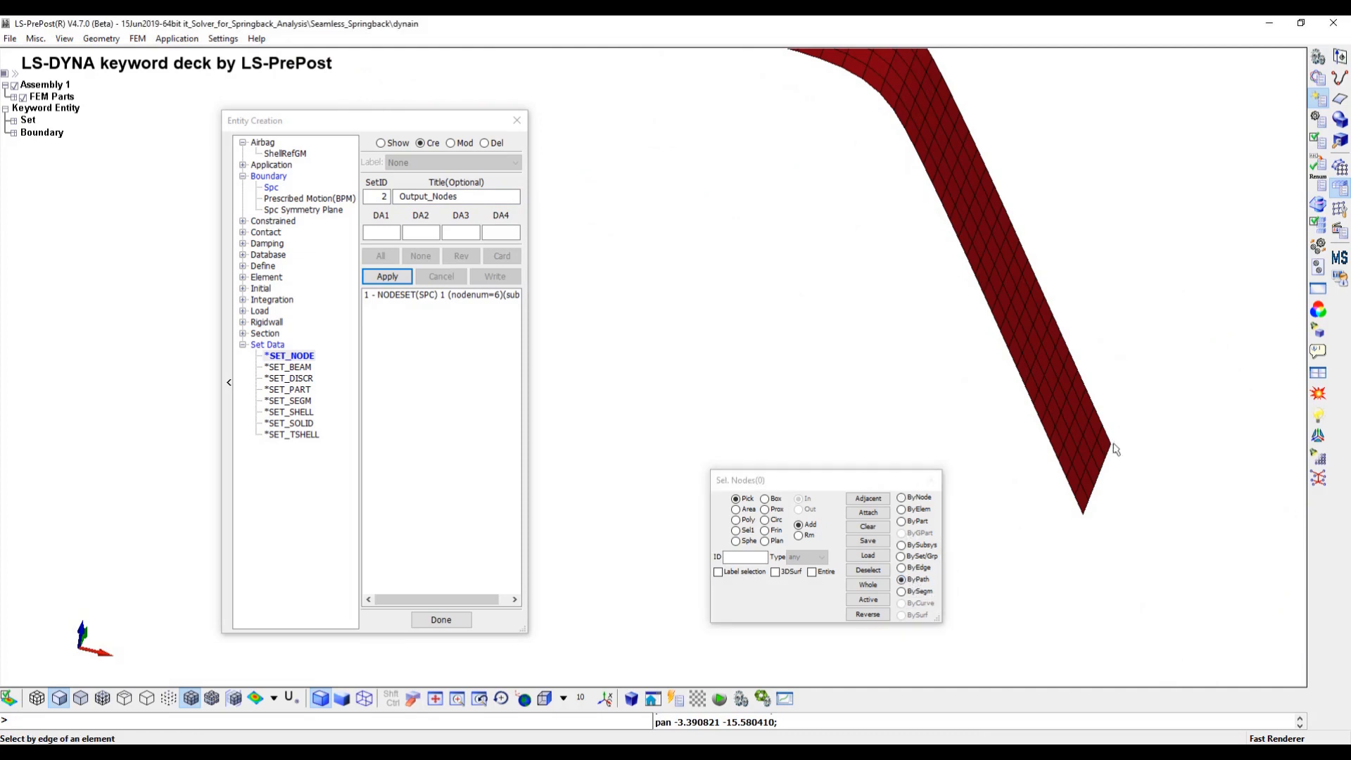
left_click(1083, 515)
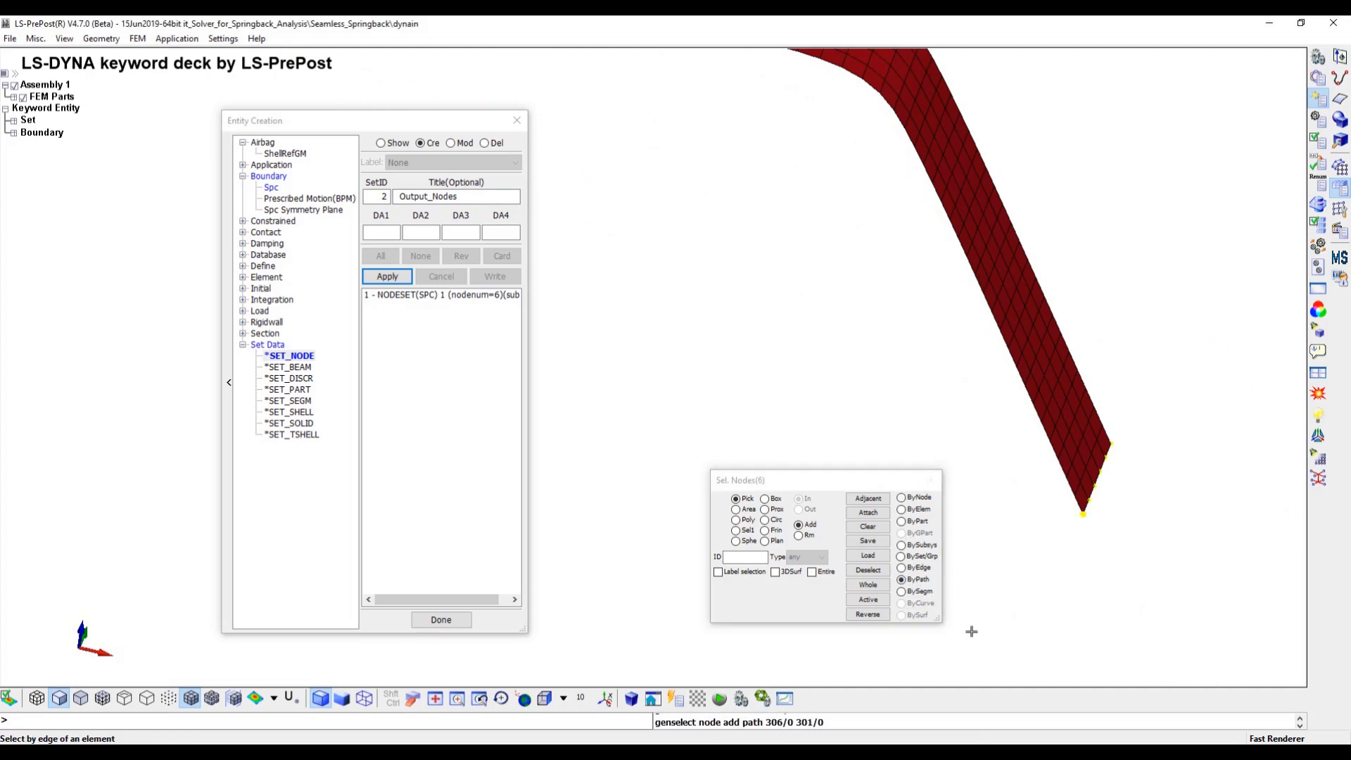
left_click(387, 275)
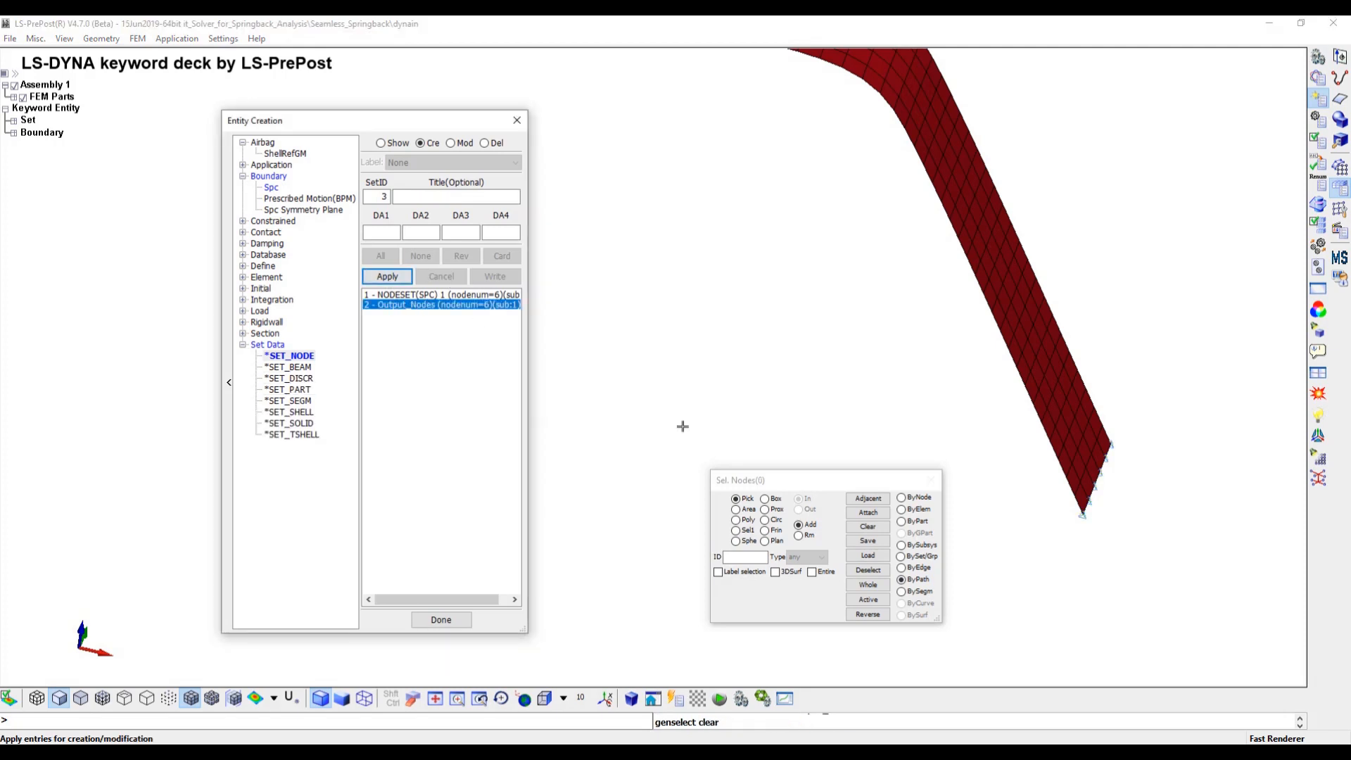
left_click(441, 619)
Open the Keyword Manager and list all available keywords, including those not yet in the model.
scroll(669, 364, "down", 2)
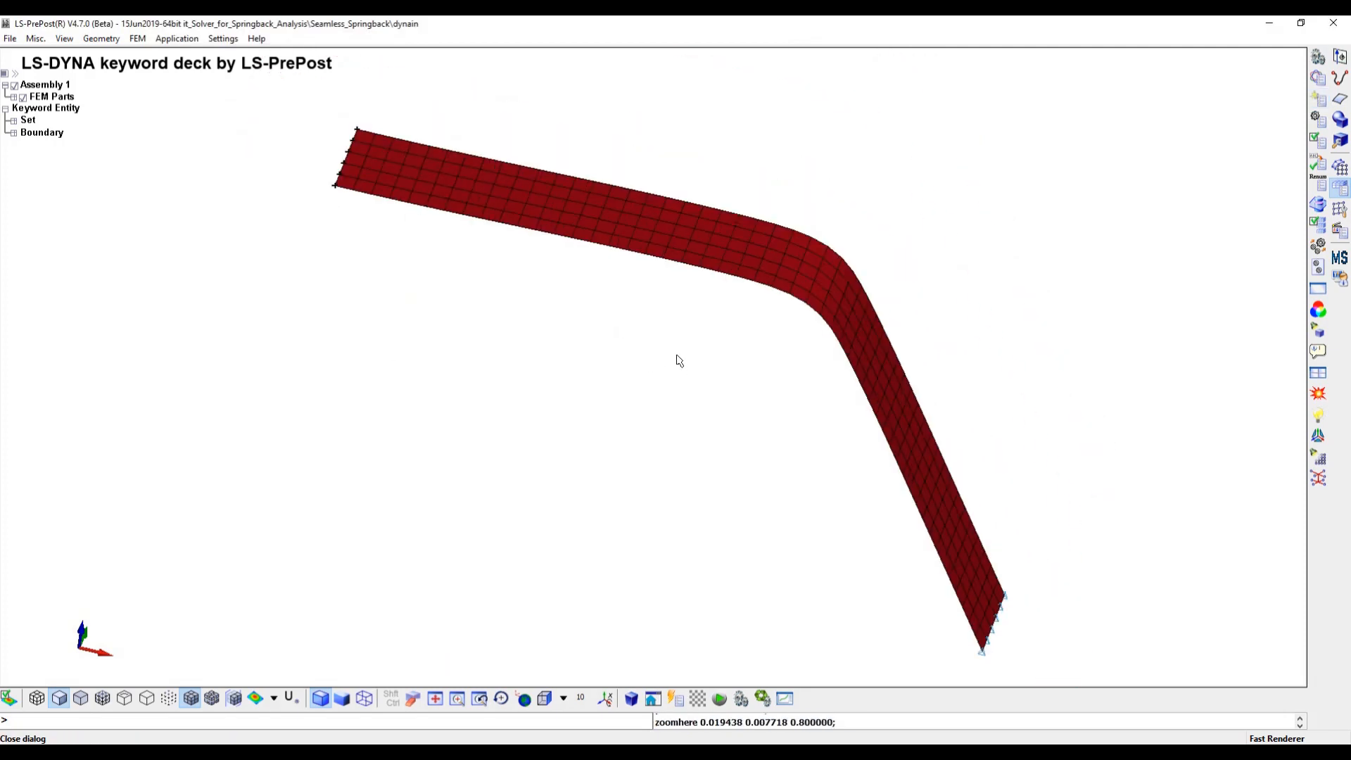
left_click(136, 39)
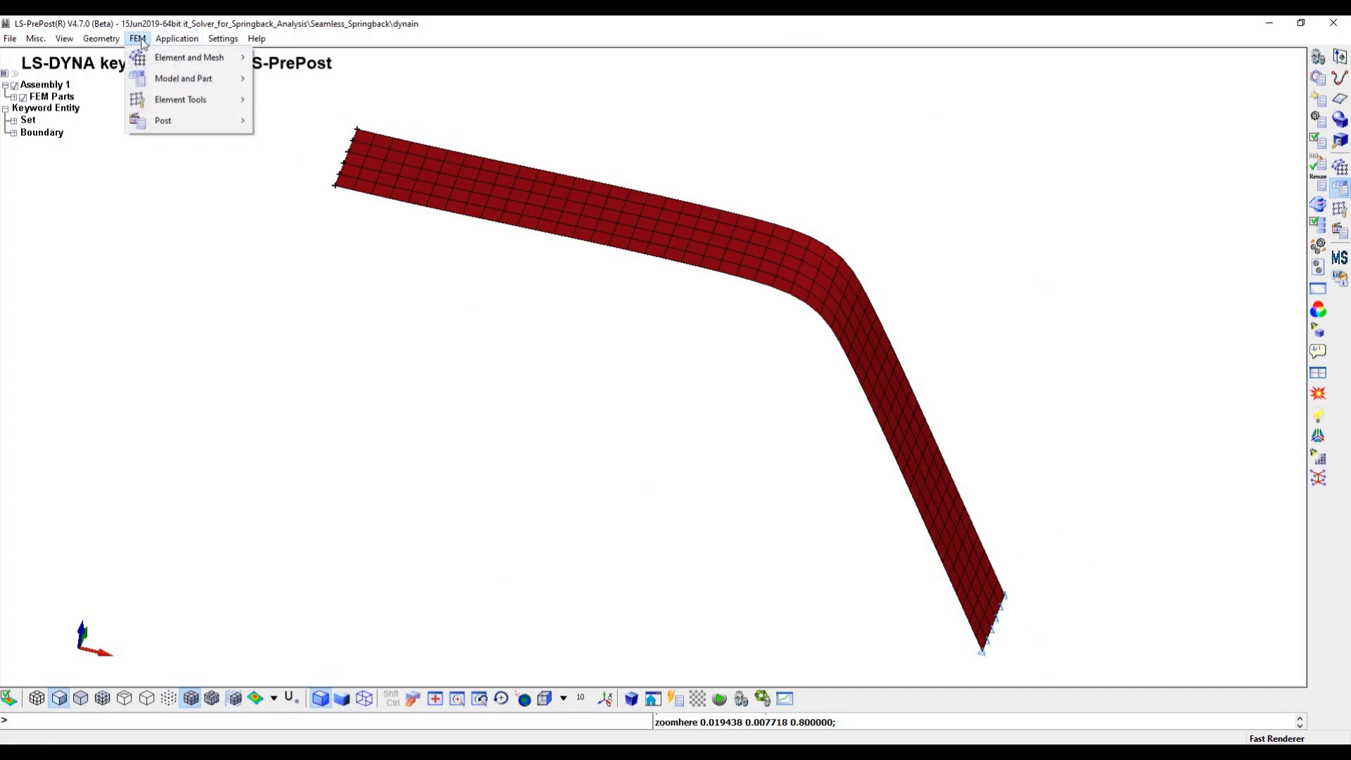
mouse_move(184, 79)
left_click(315, 101)
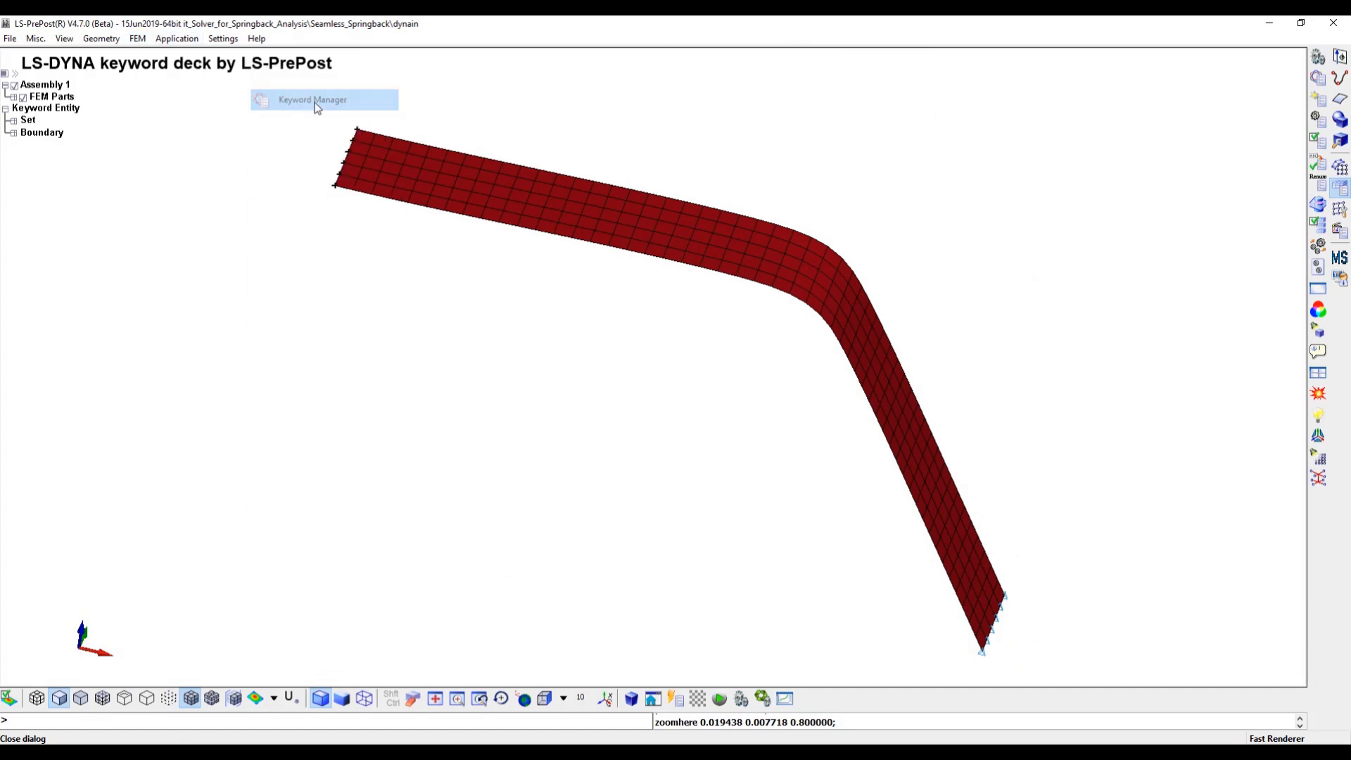
left_click_drag(1200, 281, 437, 162)
left_click(439, 219)
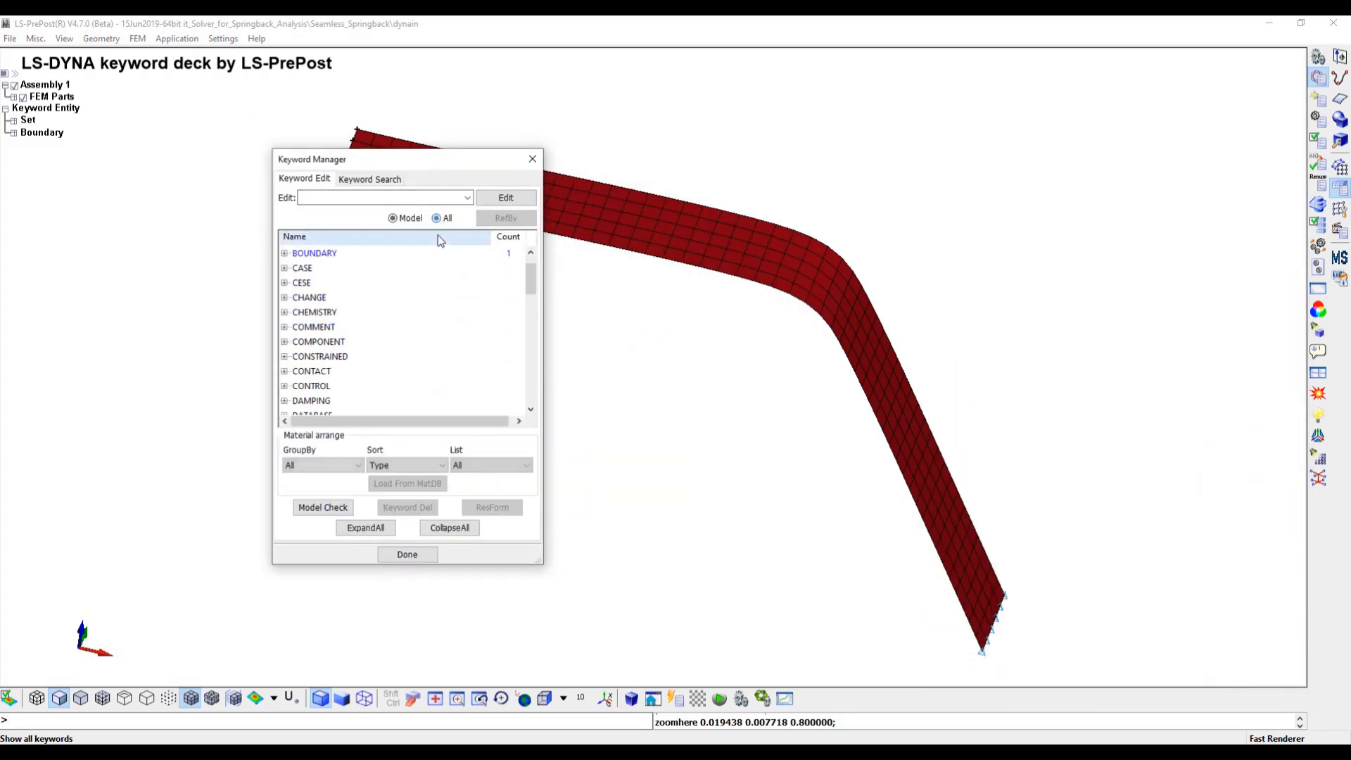
Open the input form for the *MAT_024 PIECEWISE_LINEAR_PLASTICITY keyword.
scroll(392, 320, "down", 8)
scroll(391, 322, "down", 2)
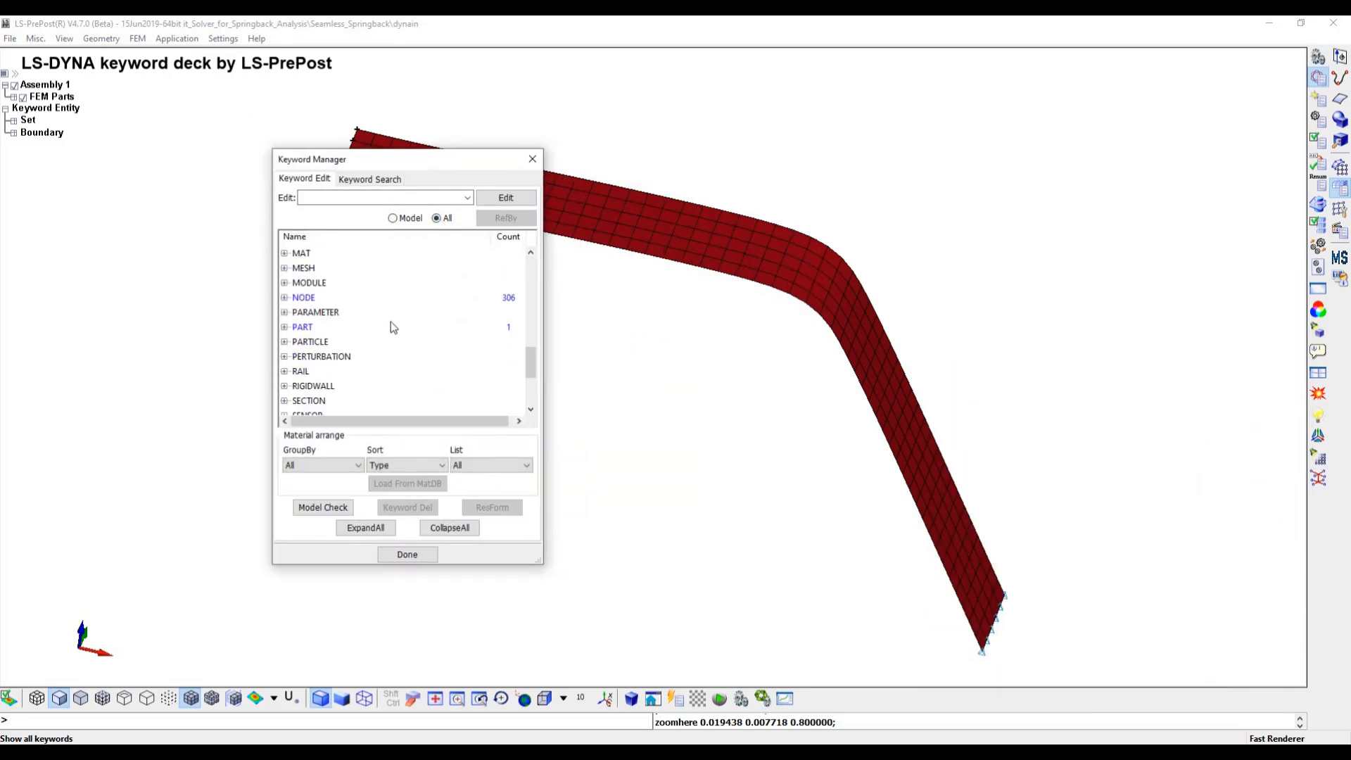
left_click(284, 254)
left_click(301, 254)
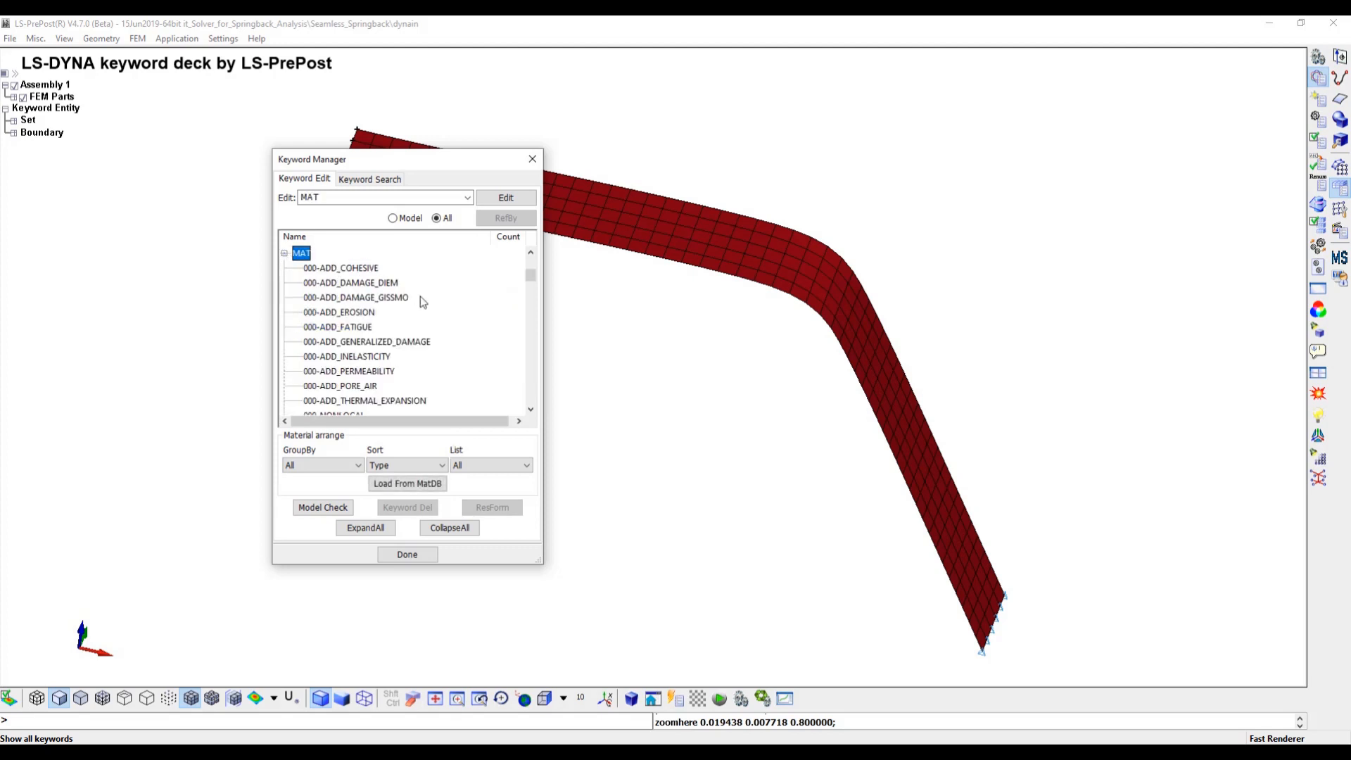
scroll(416, 298, "down", 10)
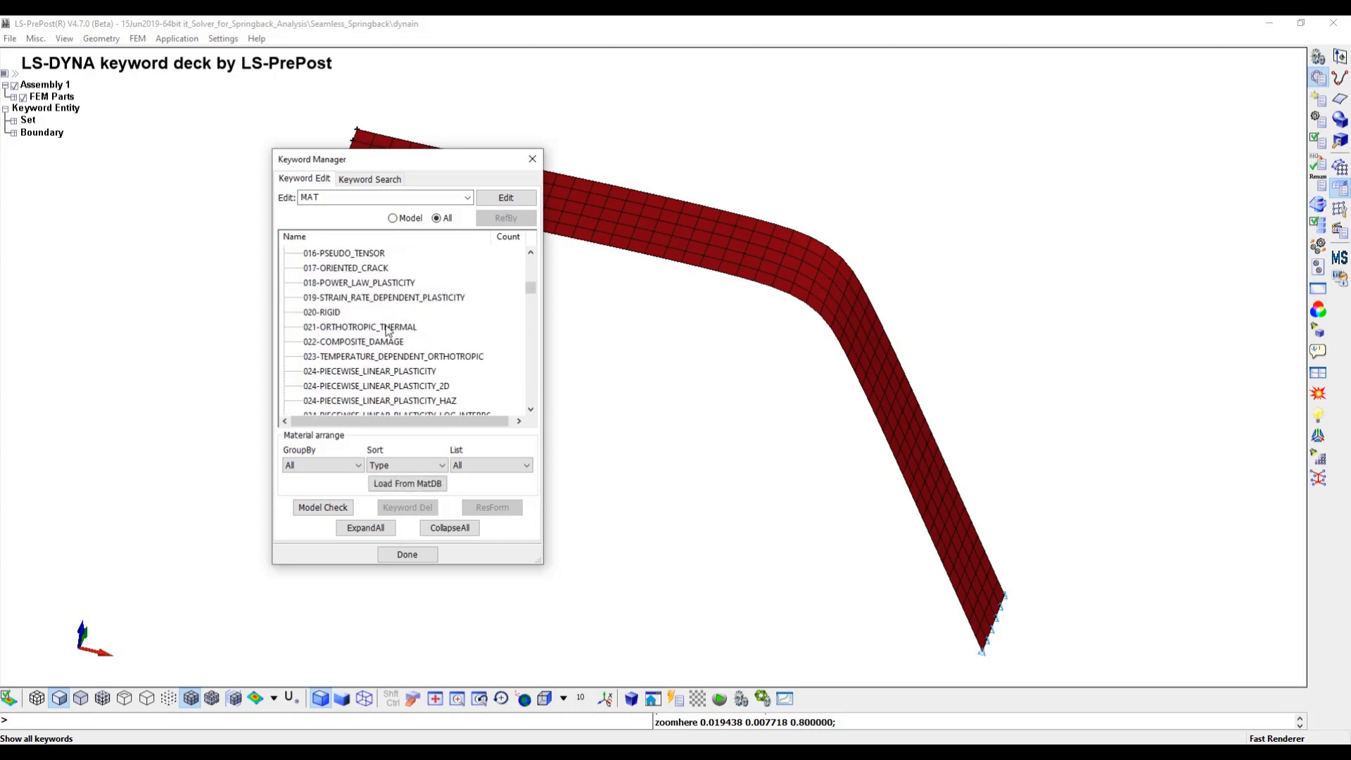
left_click(357, 372)
double_click(356, 372)
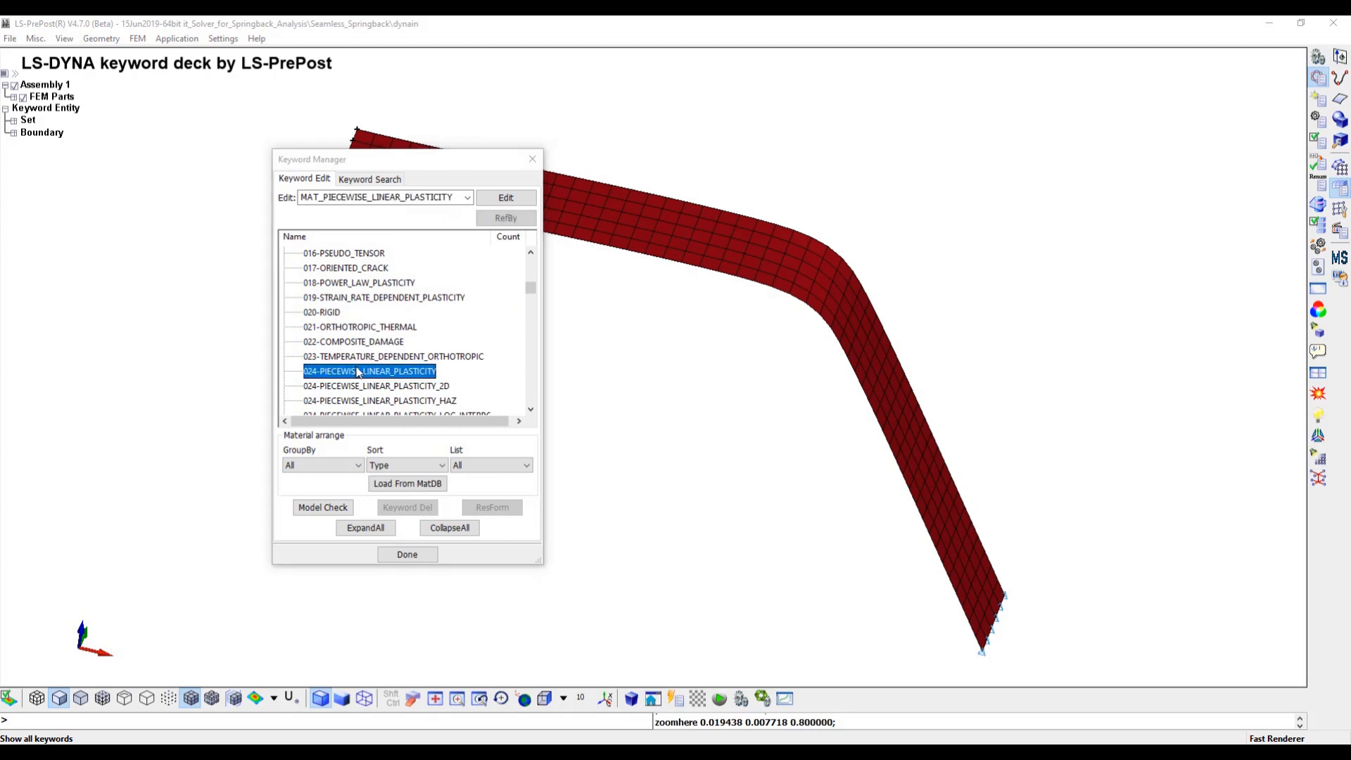
Title the material HSLA340 and set MID 1, density 7.8e-9, Young's modulus 200000, Poisson's ratio 0.3 and yield stress 340.
left_click(404, 322)
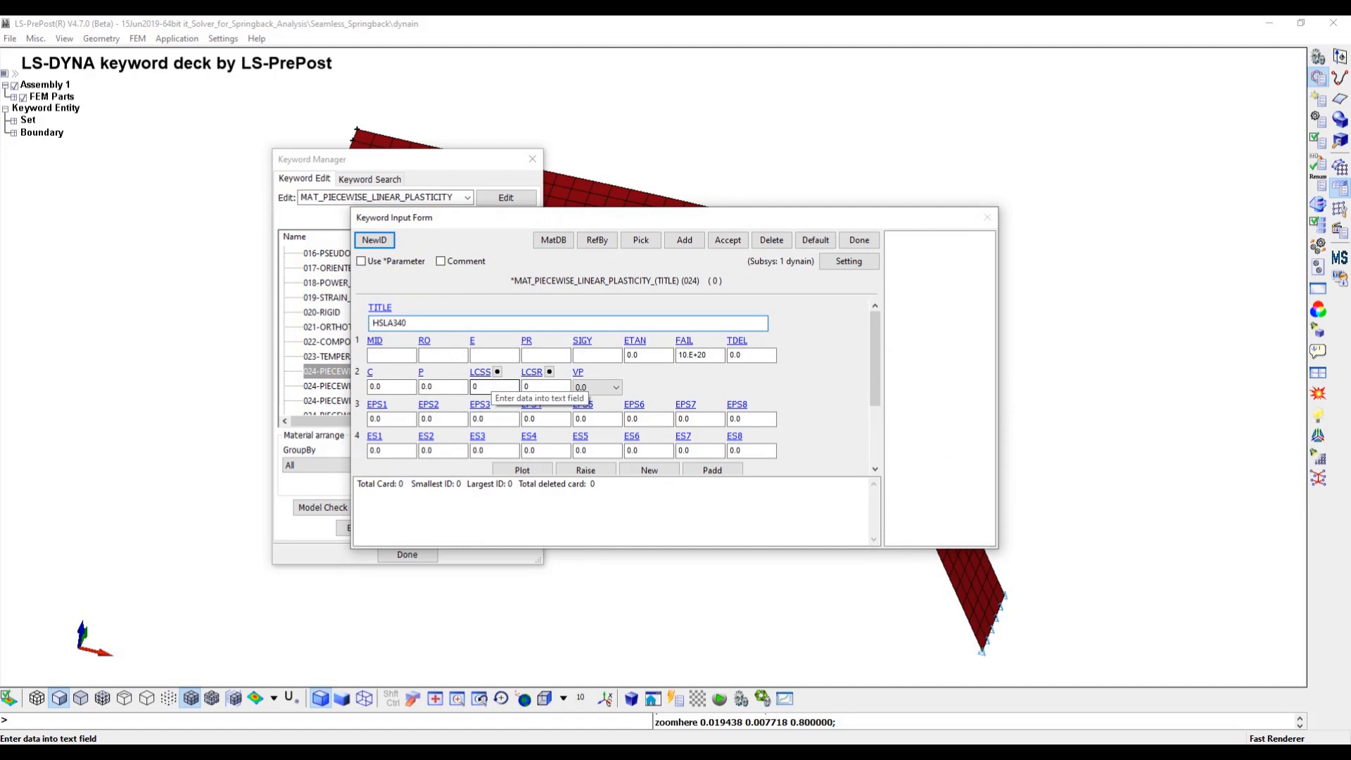
left_click(395, 356)
left_click(441, 354)
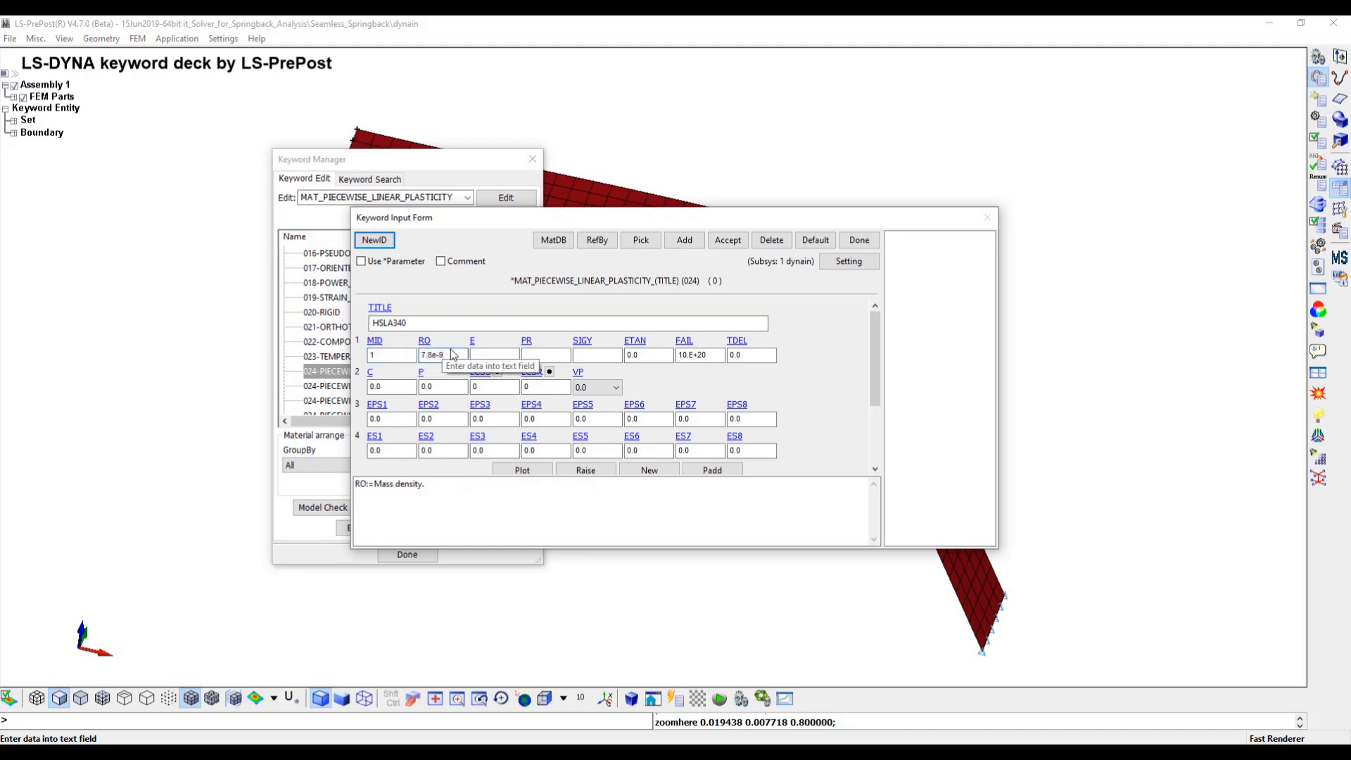
left_click(489, 354)
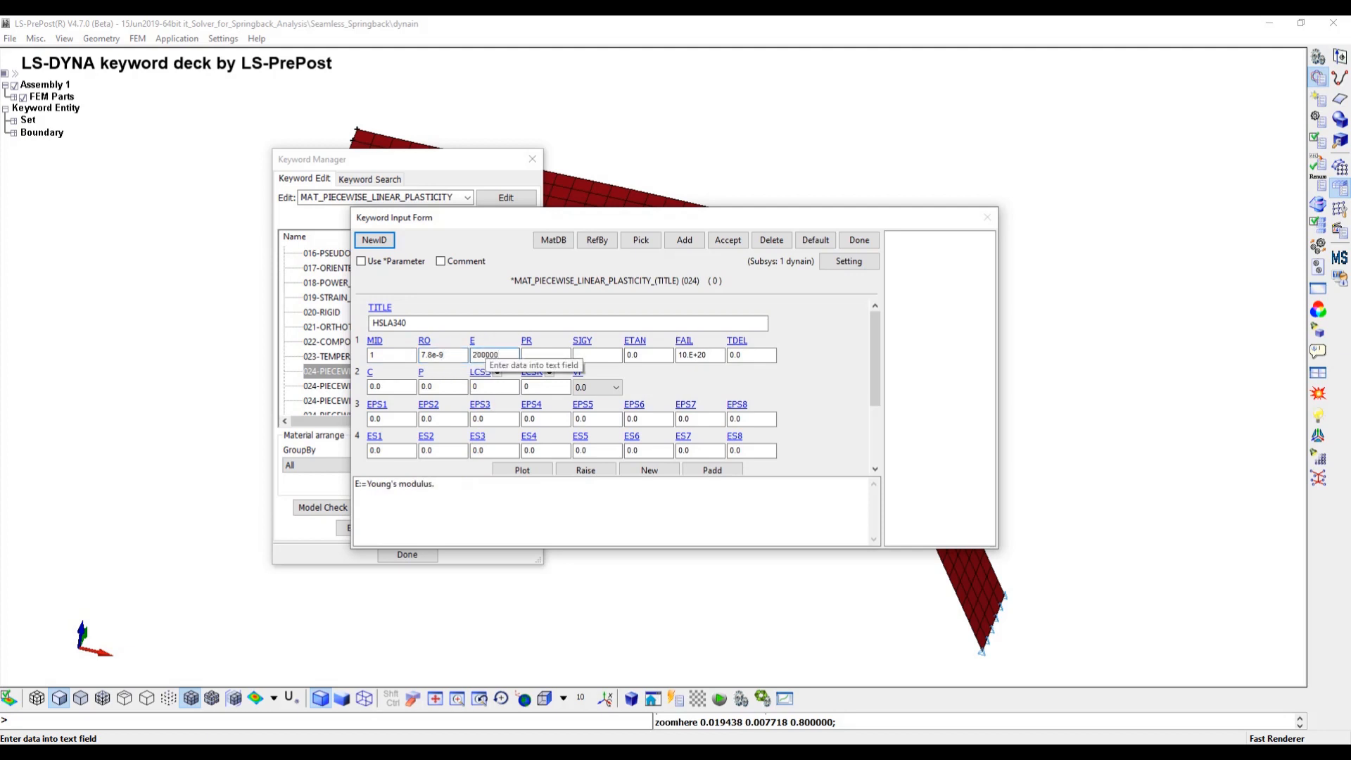
left_click(549, 355)
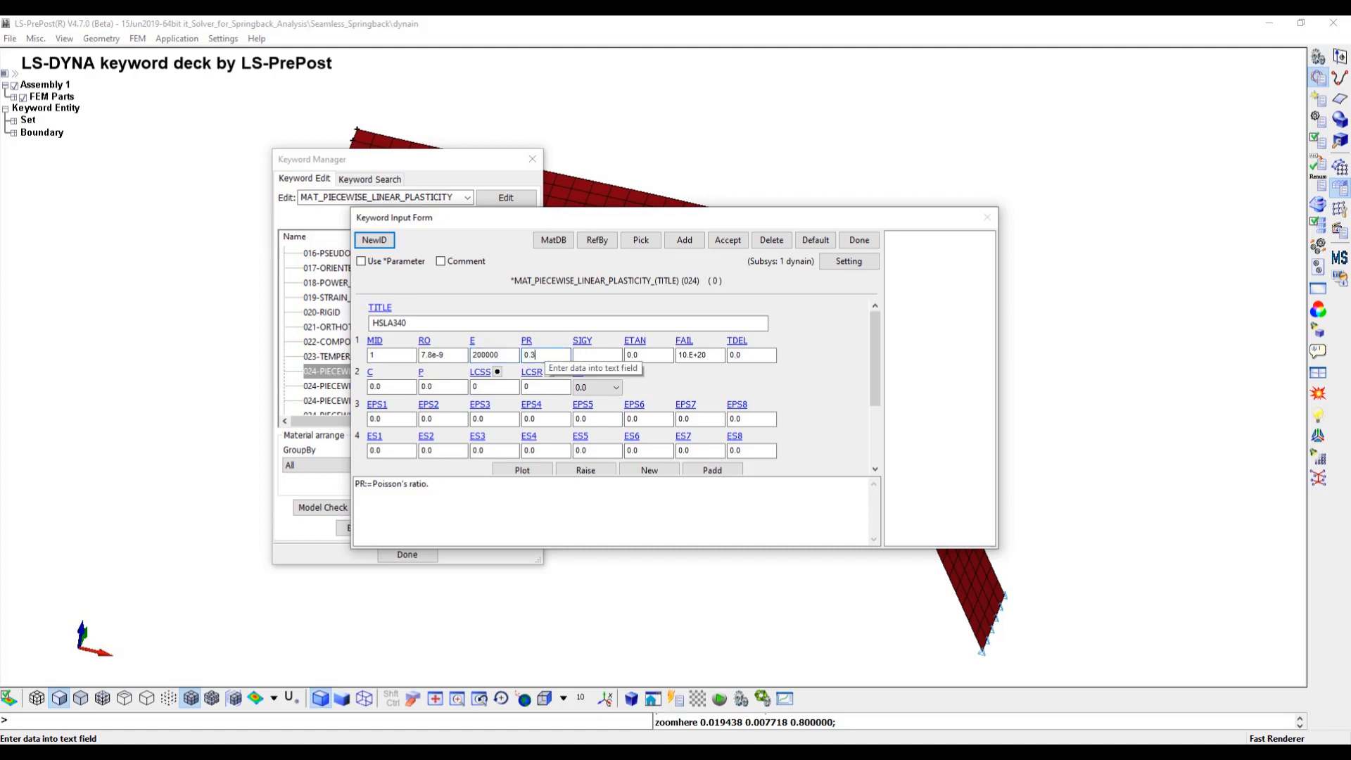
left_click(586, 352)
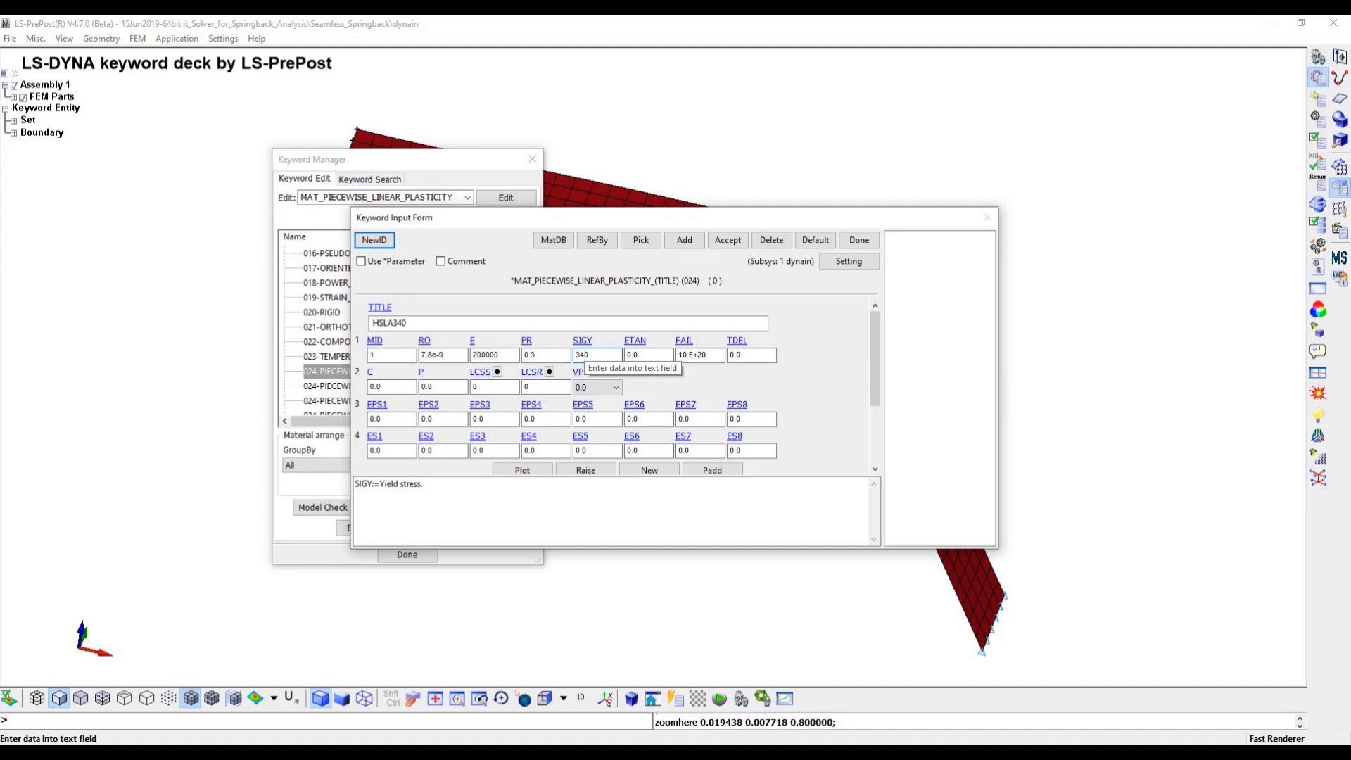
Set the first hardening stress ES1 to 340 and the second curve point to EPS2 0.021 with ES2 370.
left_click(395, 451)
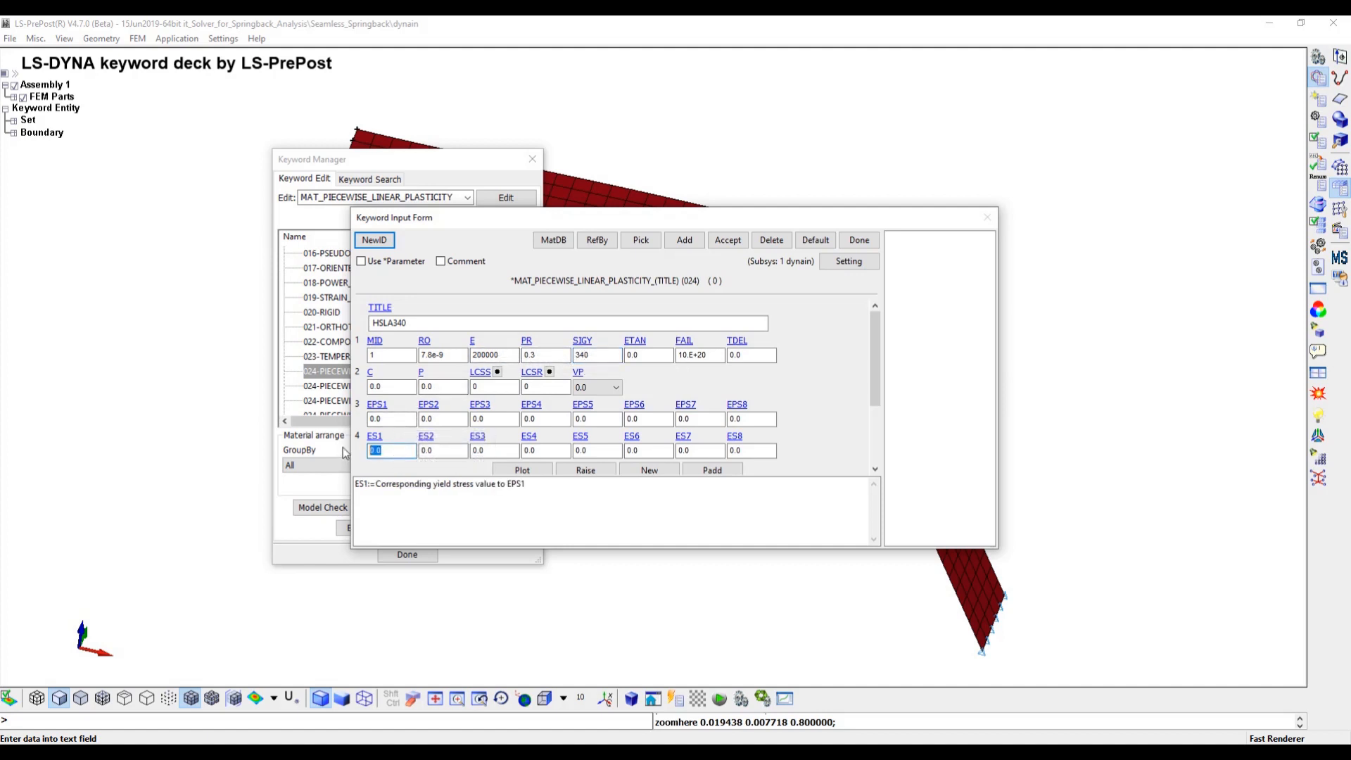
type("340")
left_click(447, 418)
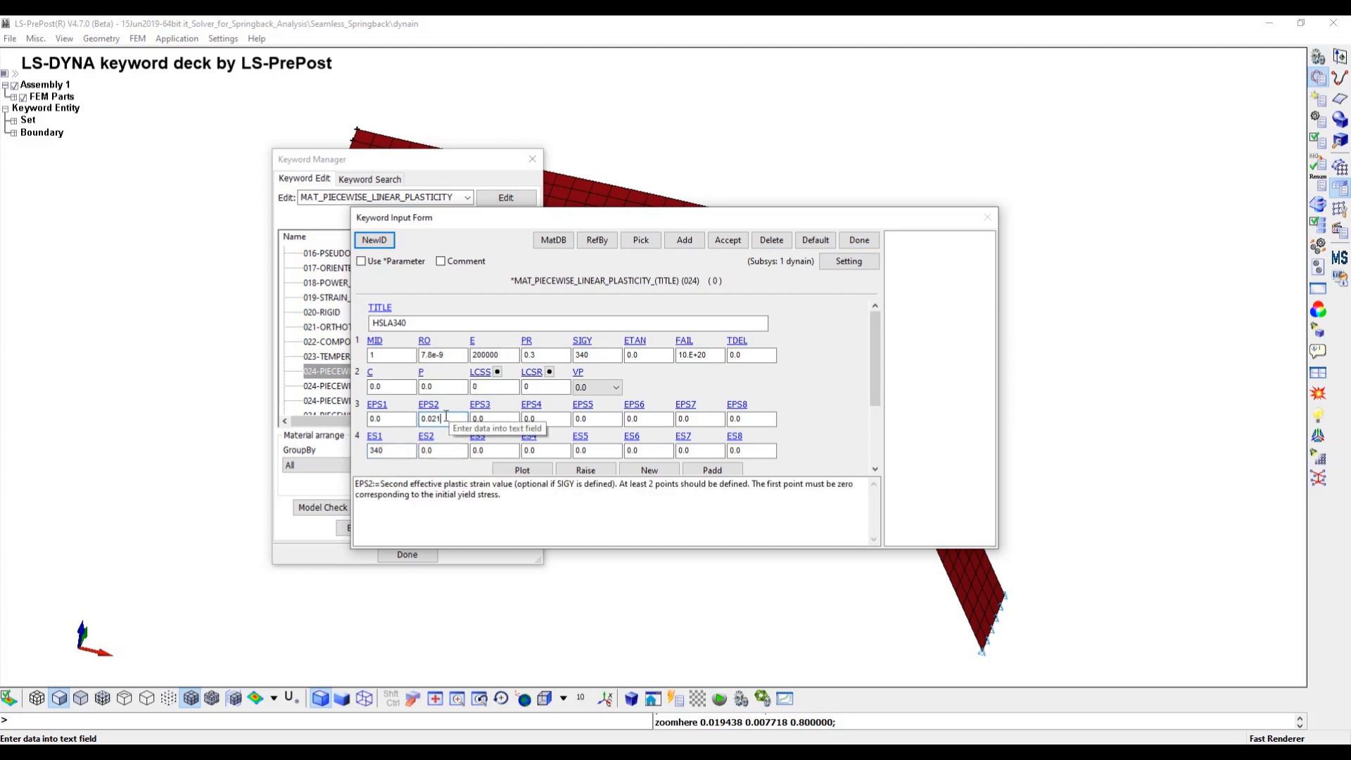
left_click(435, 450)
type("370")
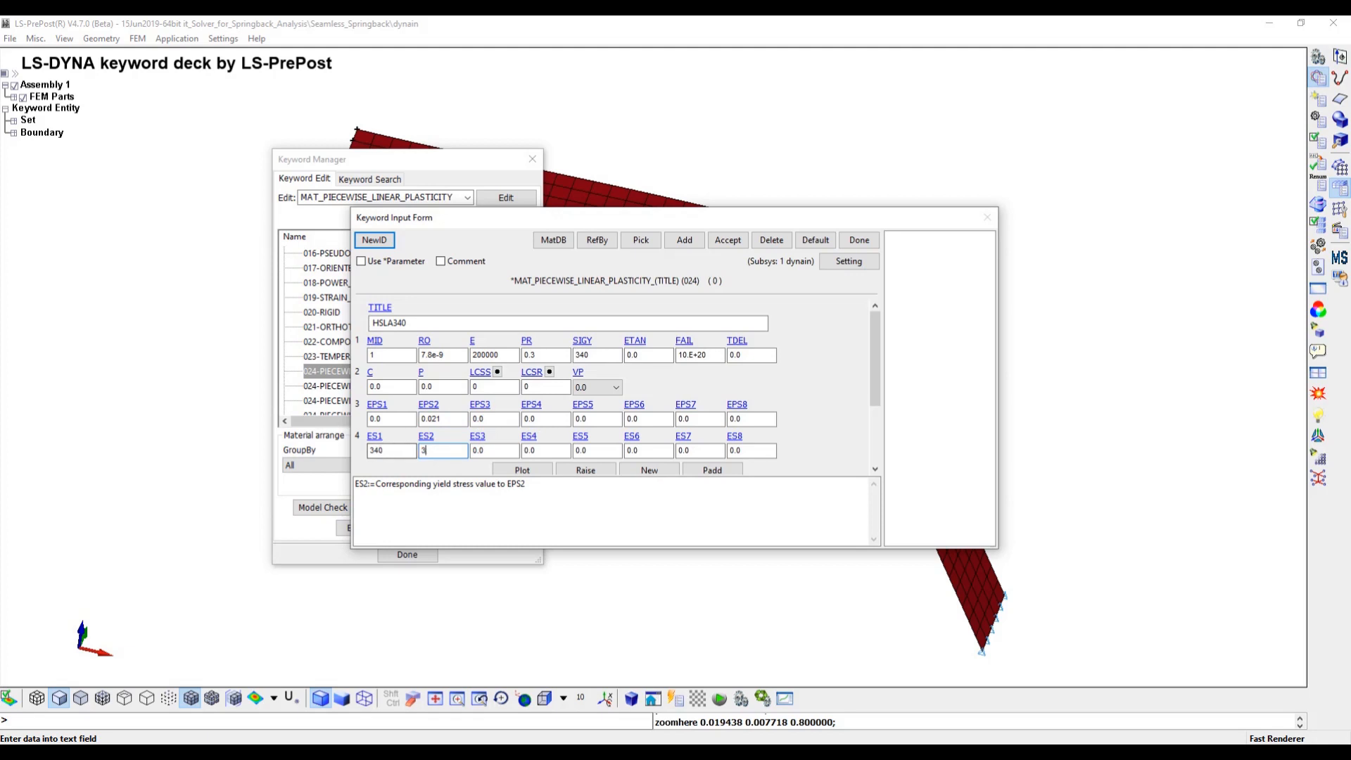
Set the third curve point to 0.042 and 397 and the fourth to 0.077 and 436, accept the material and close its form.
left_click(500, 419)
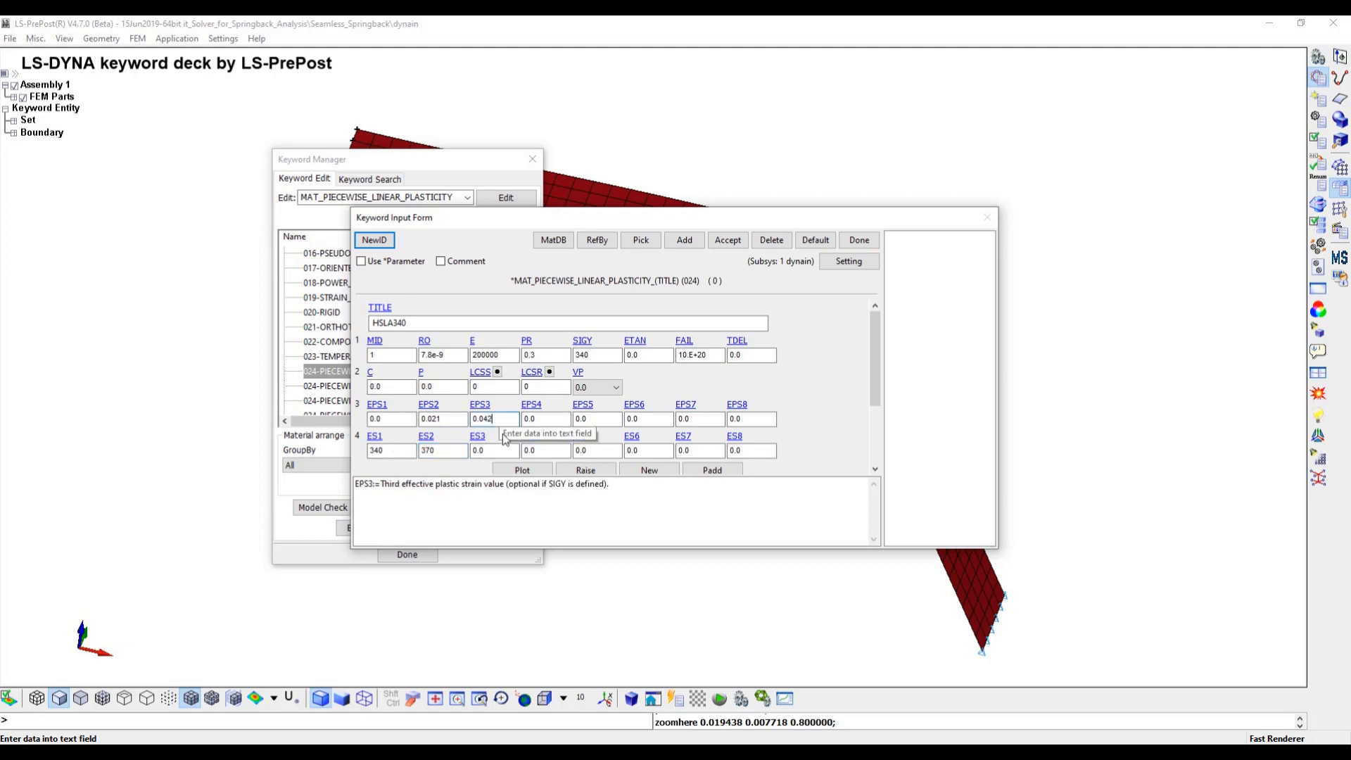
left_click(494, 450)
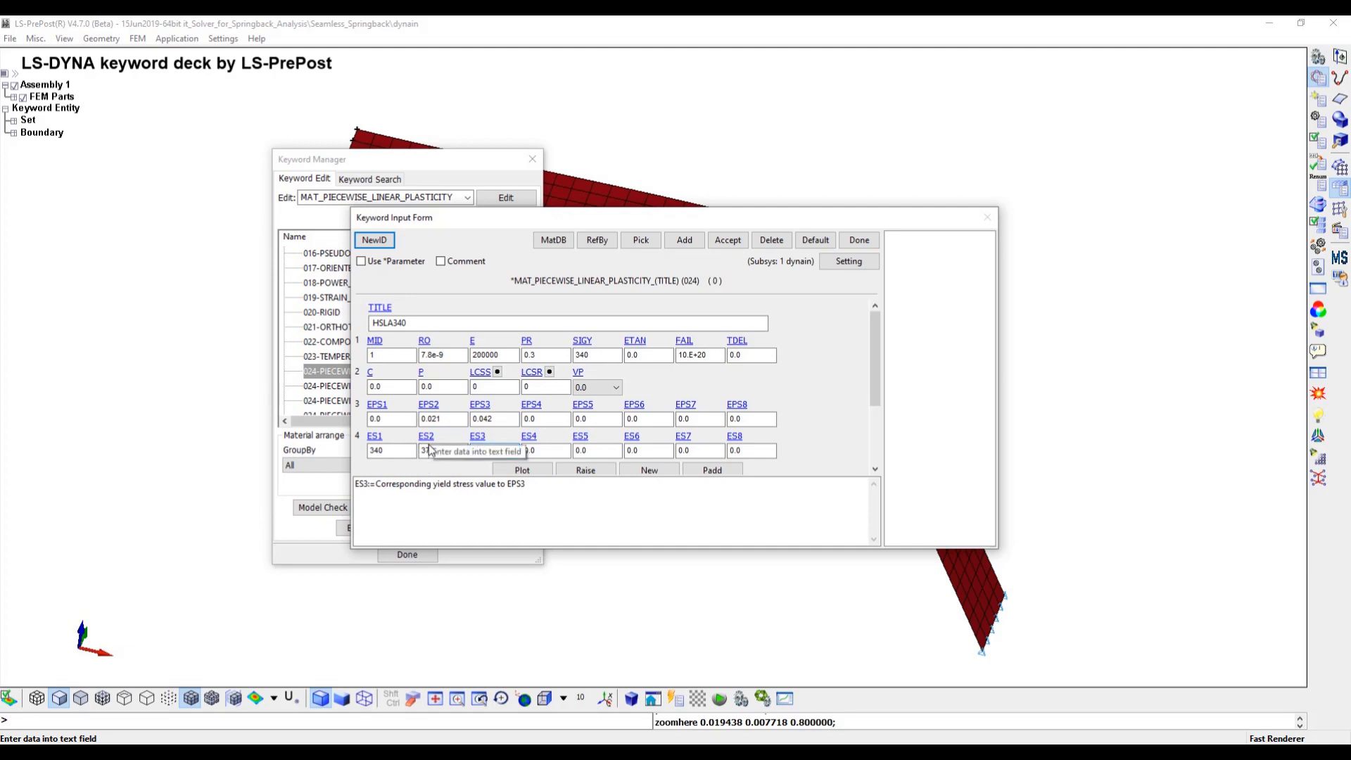
type("397")
left_click(547, 418)
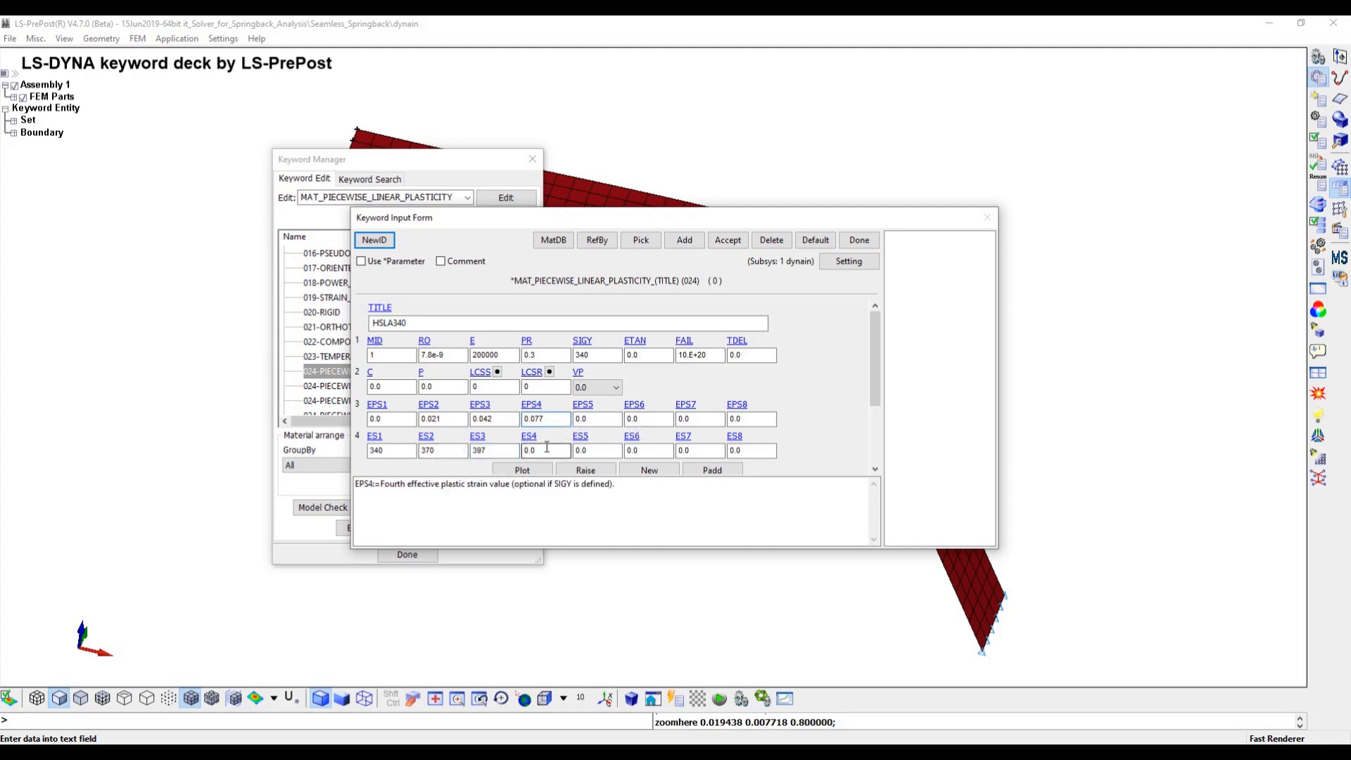
left_click(548, 449)
type("436")
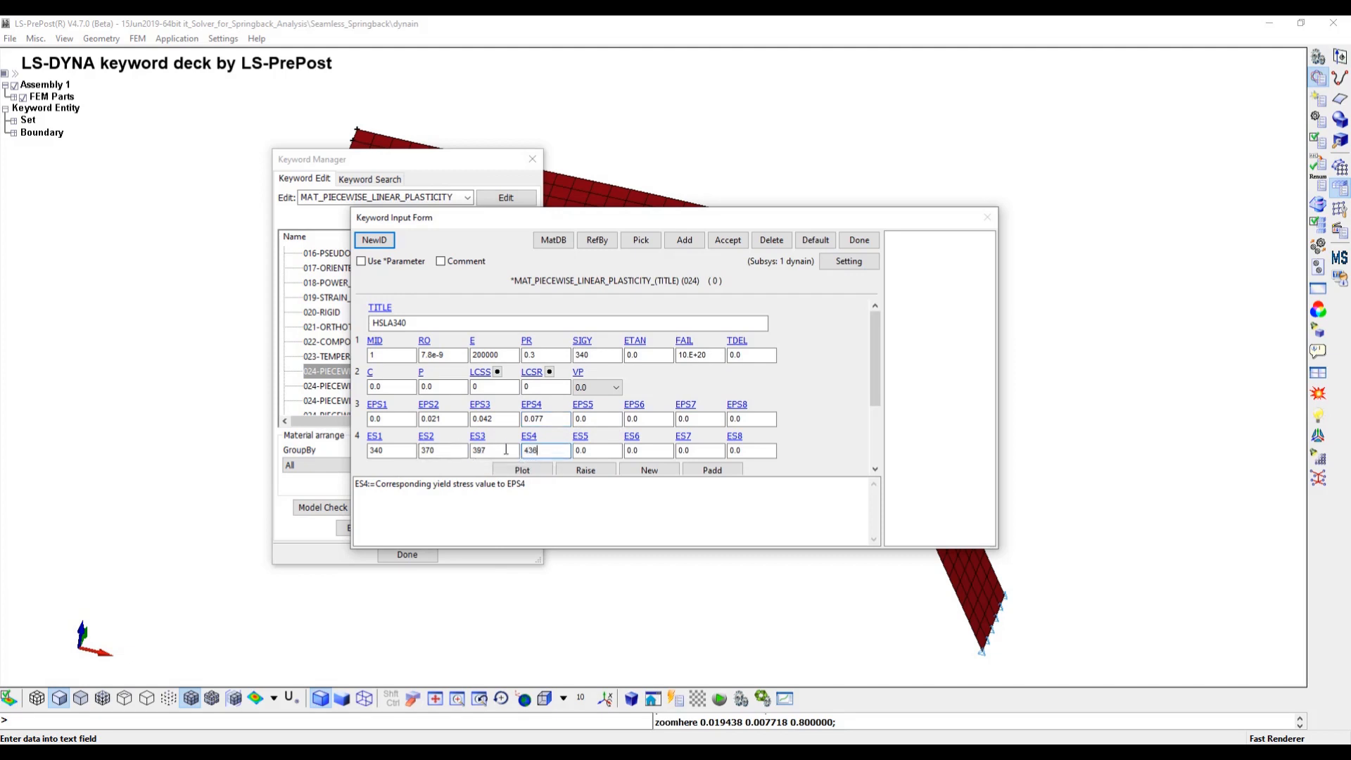
left_click(727, 241)
left_click(861, 242)
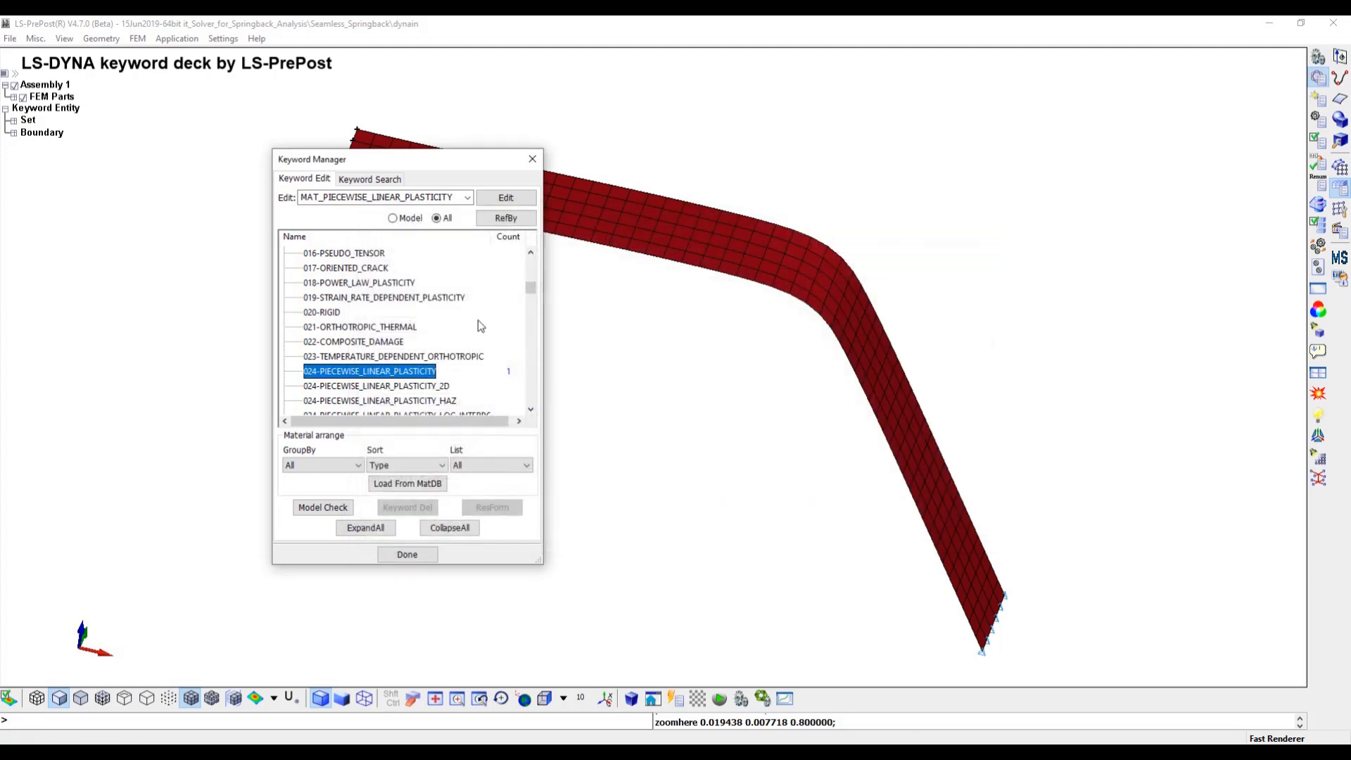
Collapse the MAT keywords, expand SECTION and open the input form for *SECTION_SHELL.
scroll(373, 344, "up", 10)
scroll(365, 340, "up", 2)
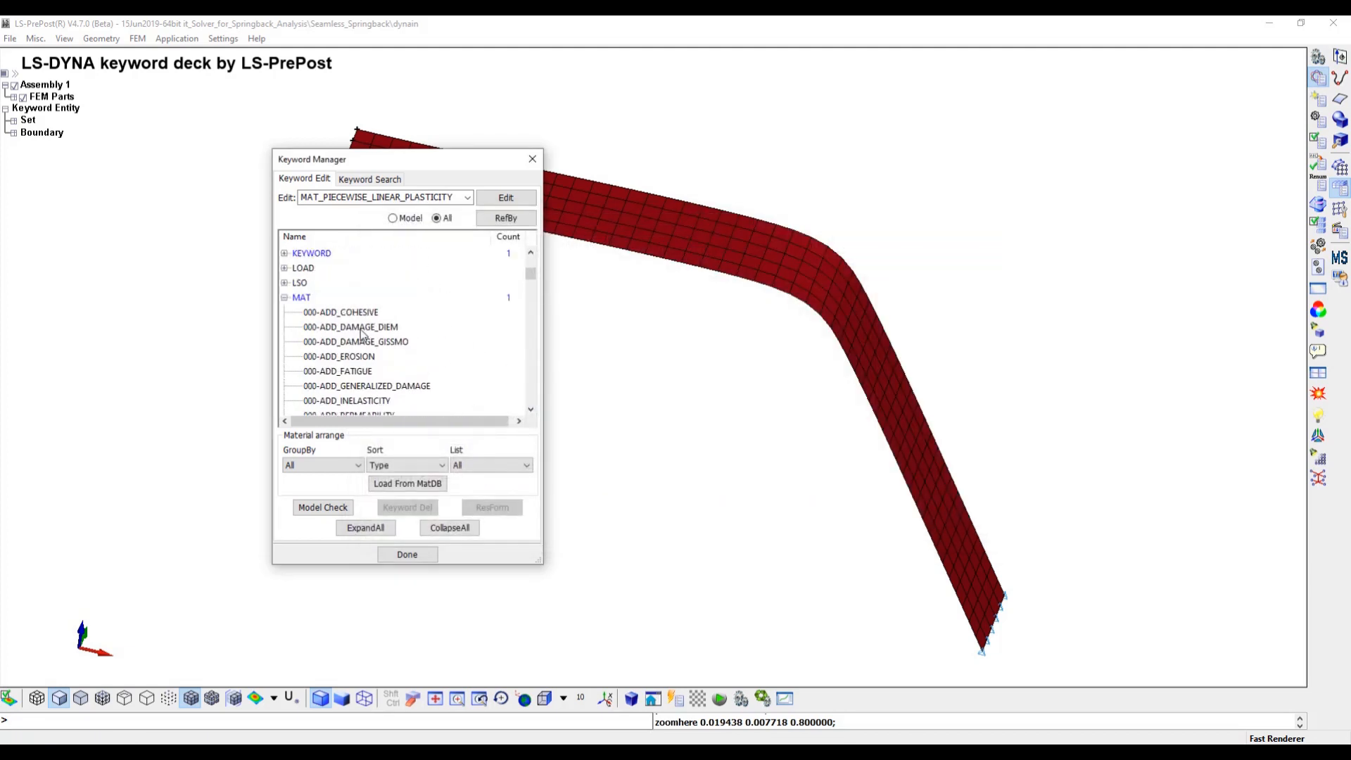
left_click(284, 298)
left_click(289, 298)
scroll(290, 310, "down", 2)
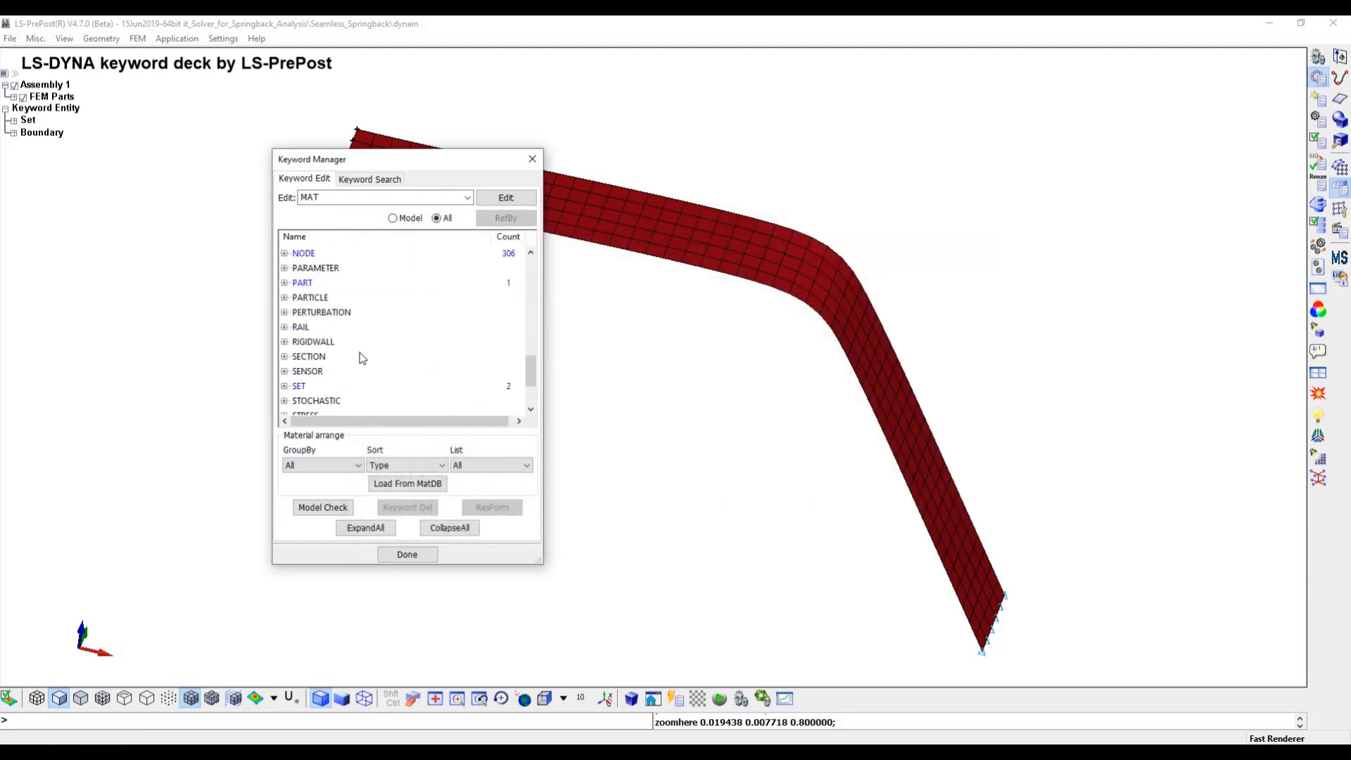
left_click(285, 357)
left_click(308, 356)
scroll(431, 371, "down", 3)
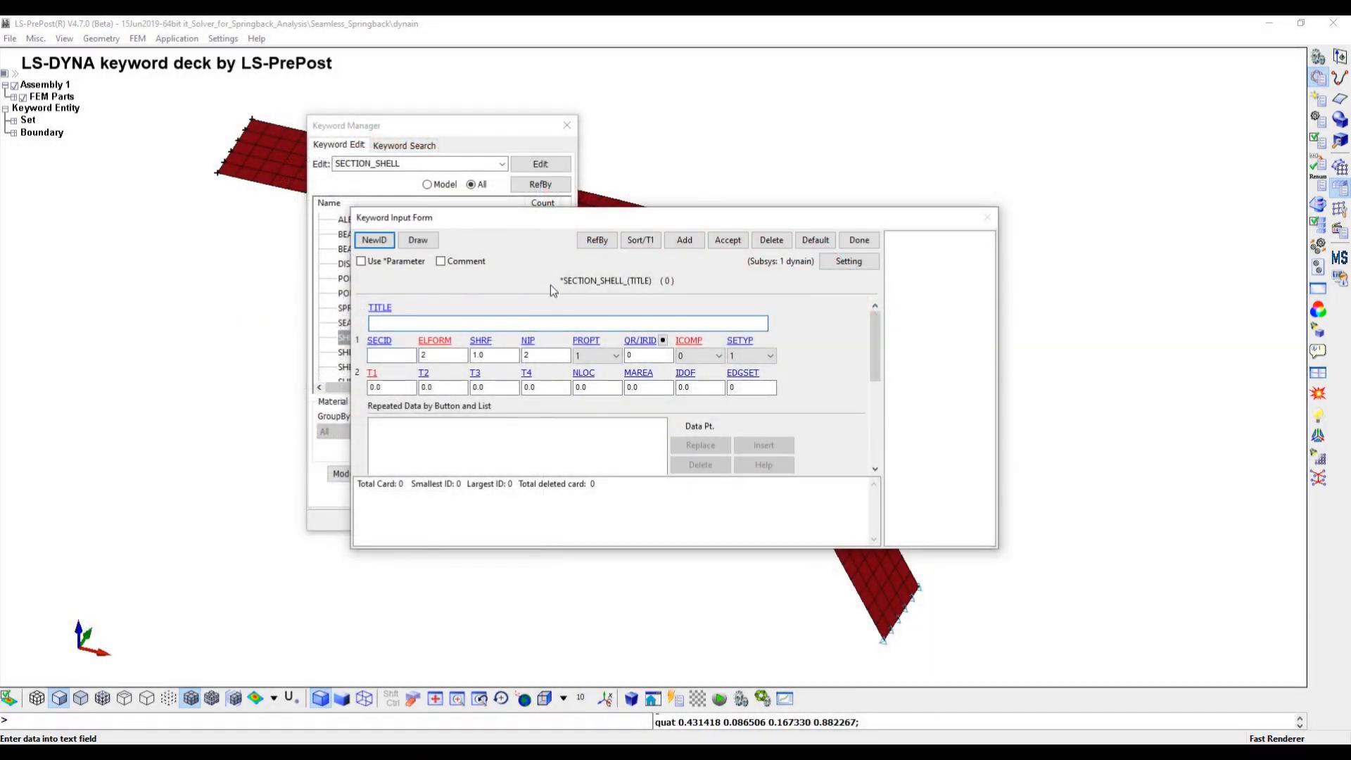
Title the shell section Shell_1.0mm and set its SECID to 1 and its element formulation to 16.
type("Shell_1.0mm")
left_click(387, 354)
type("1")
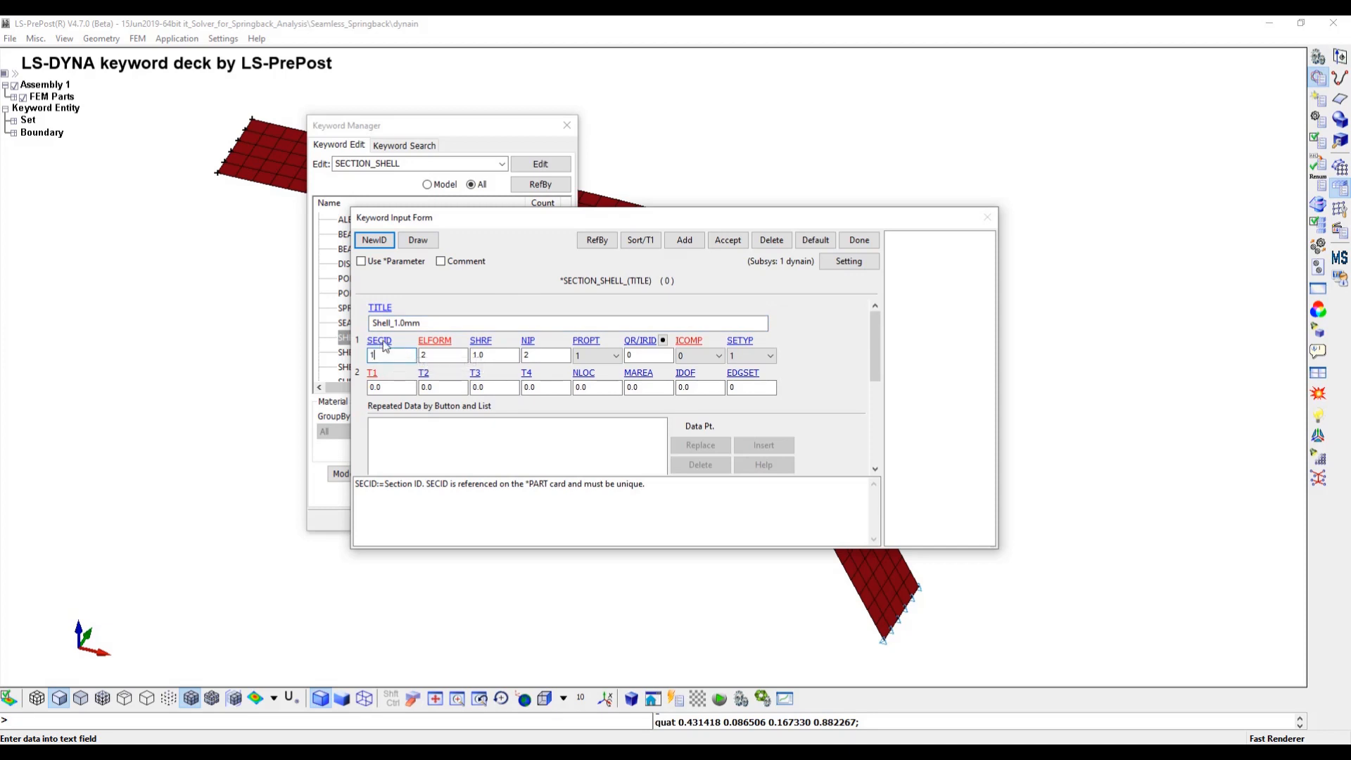
key("Tab")
type("1")
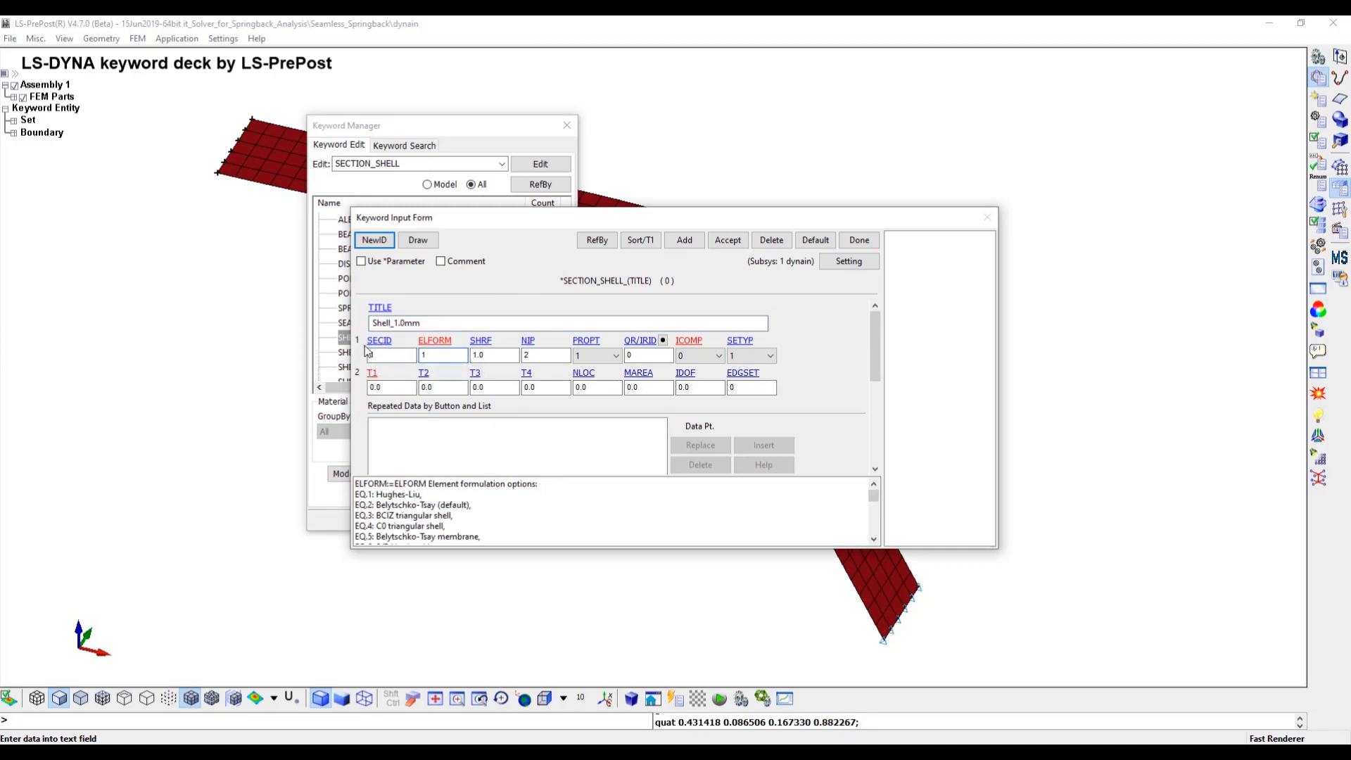
type("6")
Set the section's through-thickness integration points to 3 and thickness T1 to 1, accept the card and close its form.
key("Tab")
key("Tab")
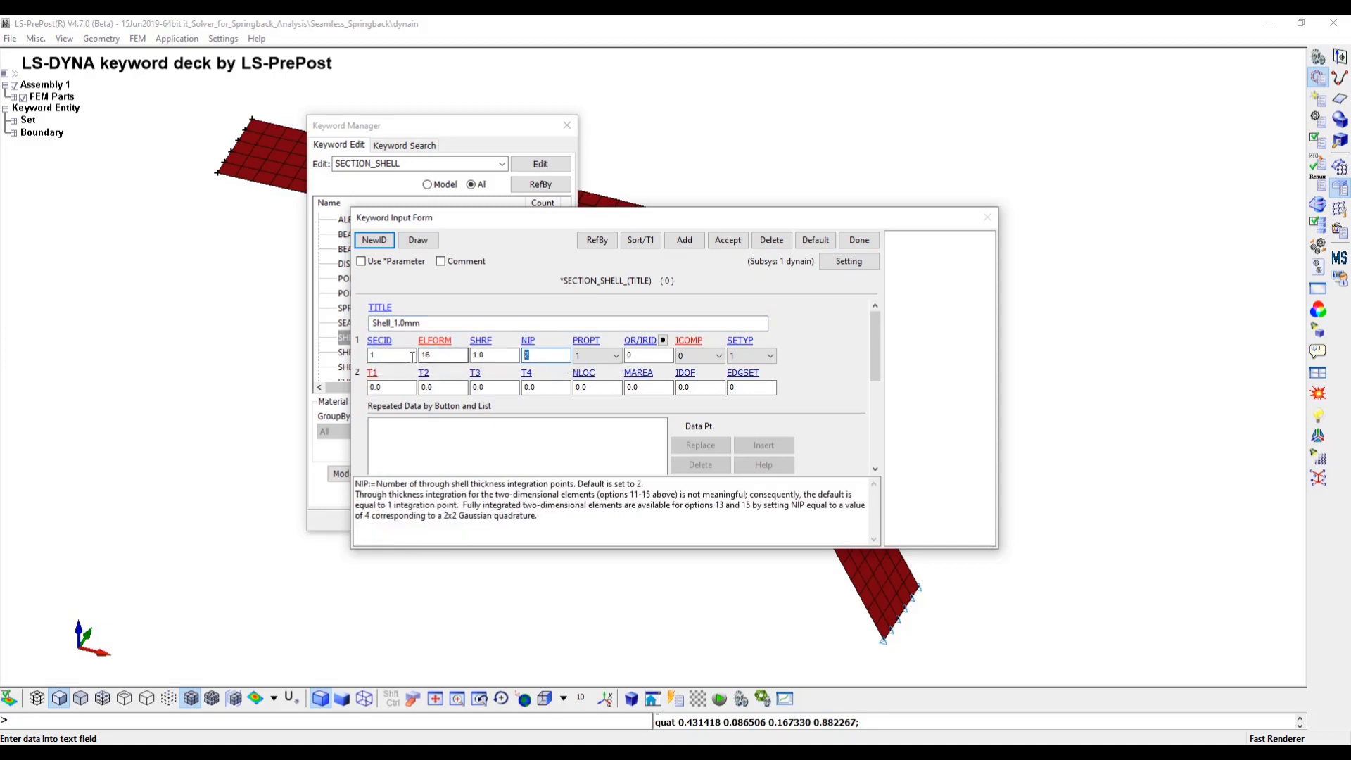
type("3")
left_click(391, 387)
type("1")
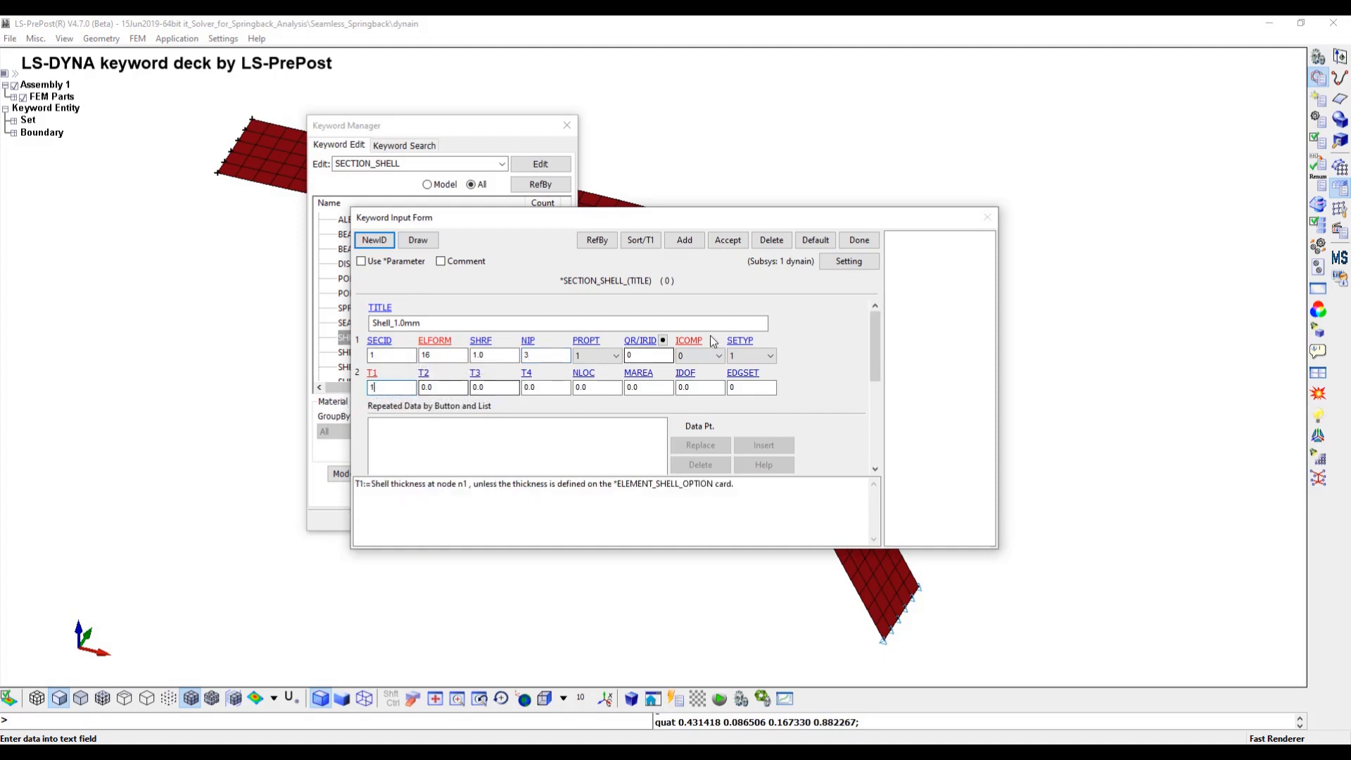
left_click(724, 242)
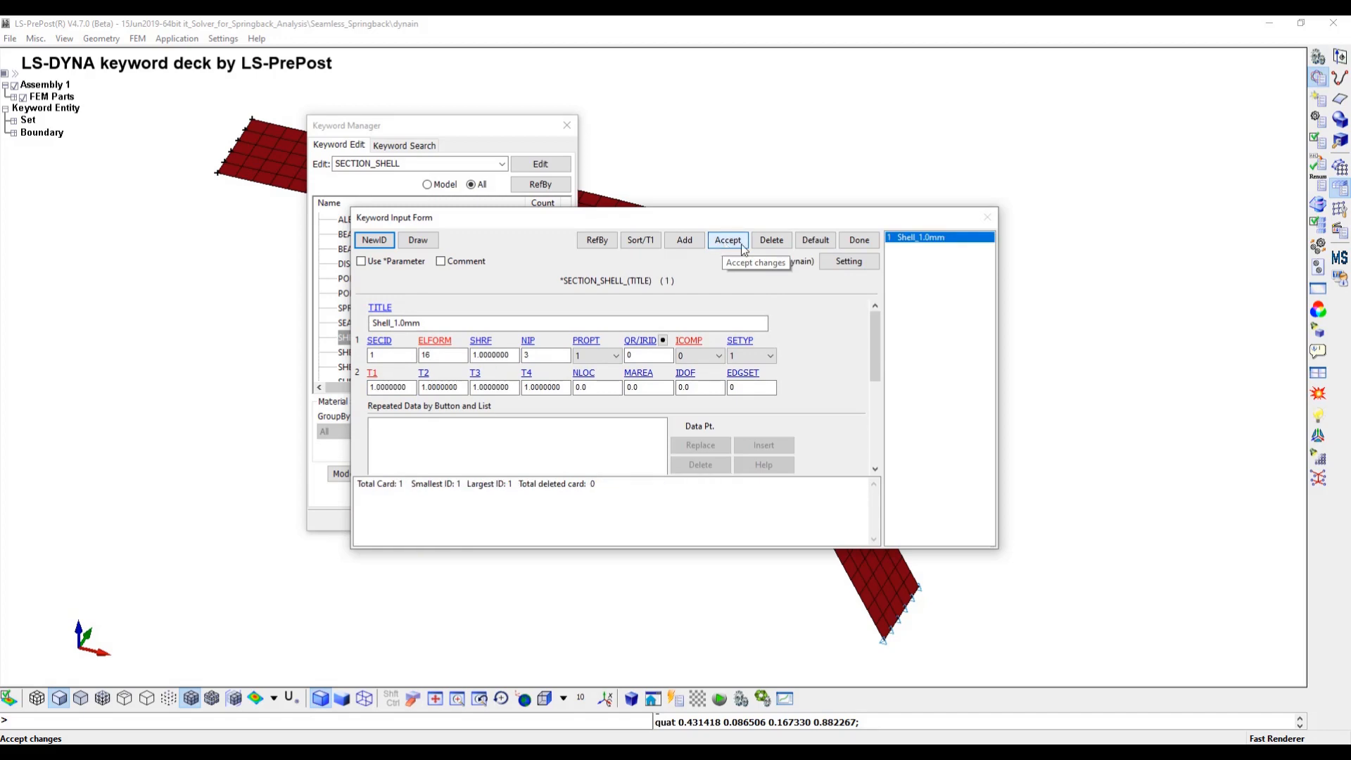
left_click(862, 241)
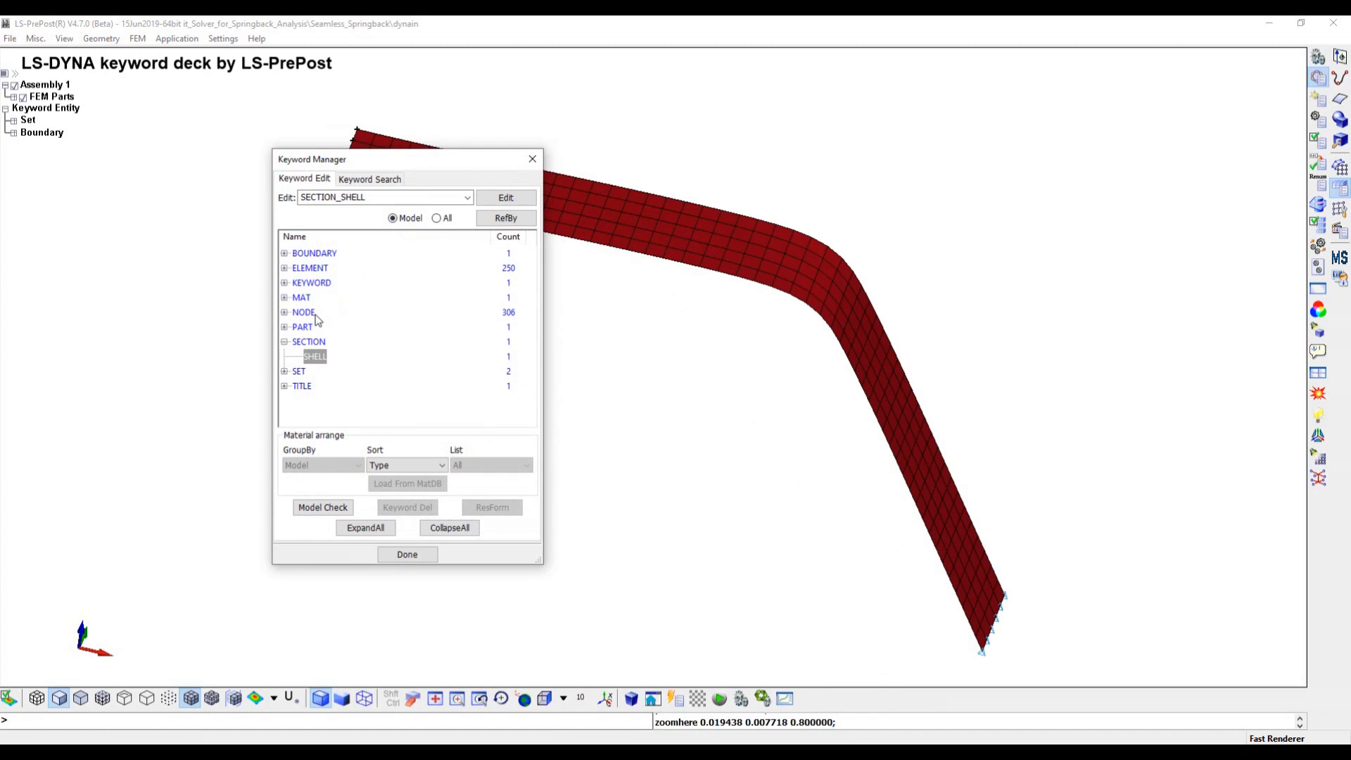
Open the existing part's *PART card and link its SECID to the Shell_1.0mm section.
left_click(302, 327)
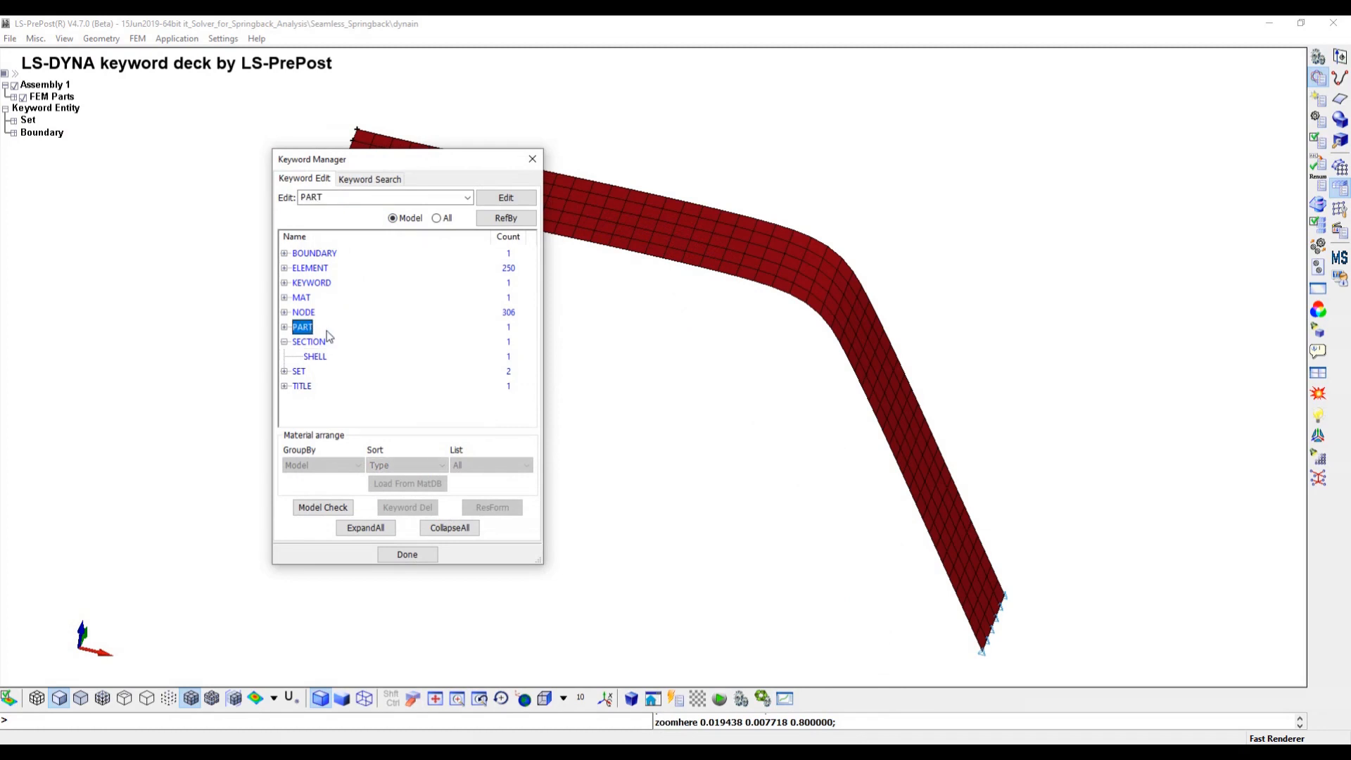
left_click(284, 327)
double_click(315, 342)
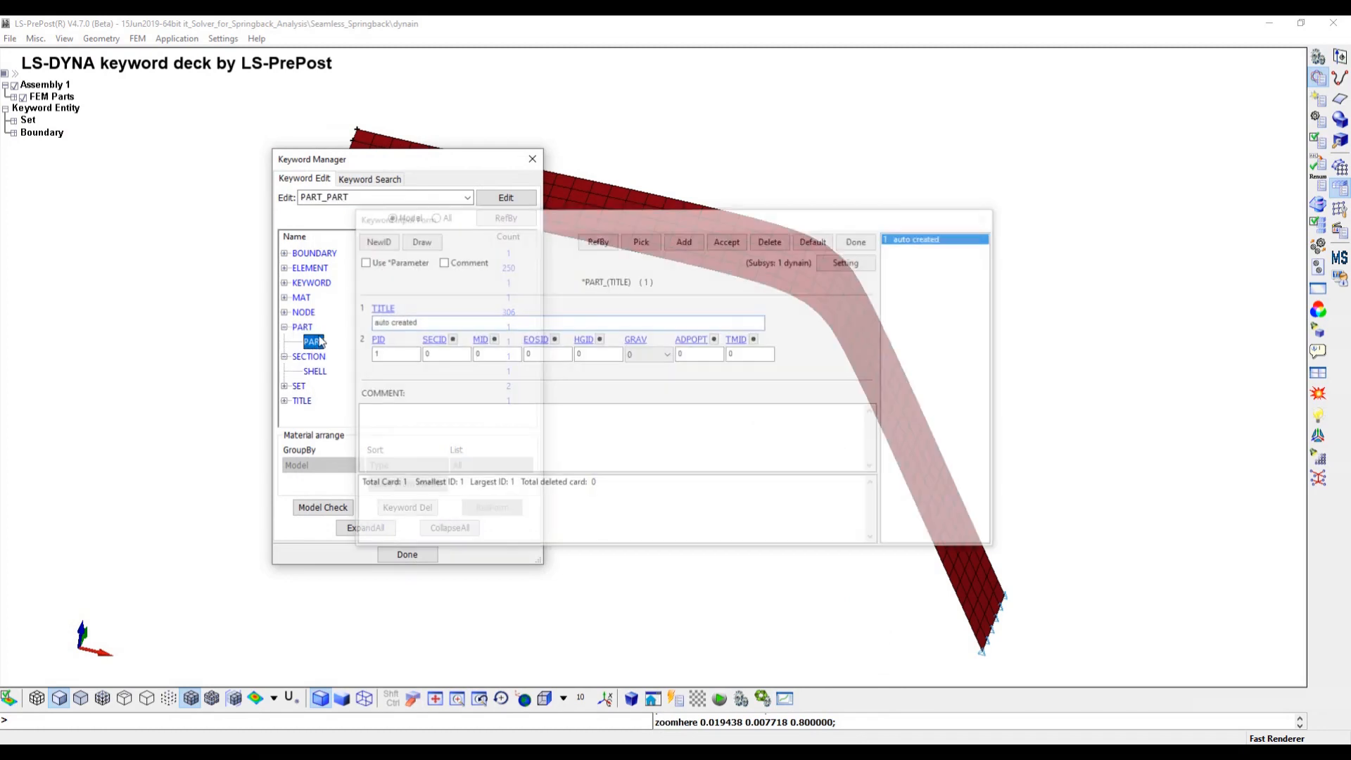
left_click(450, 339)
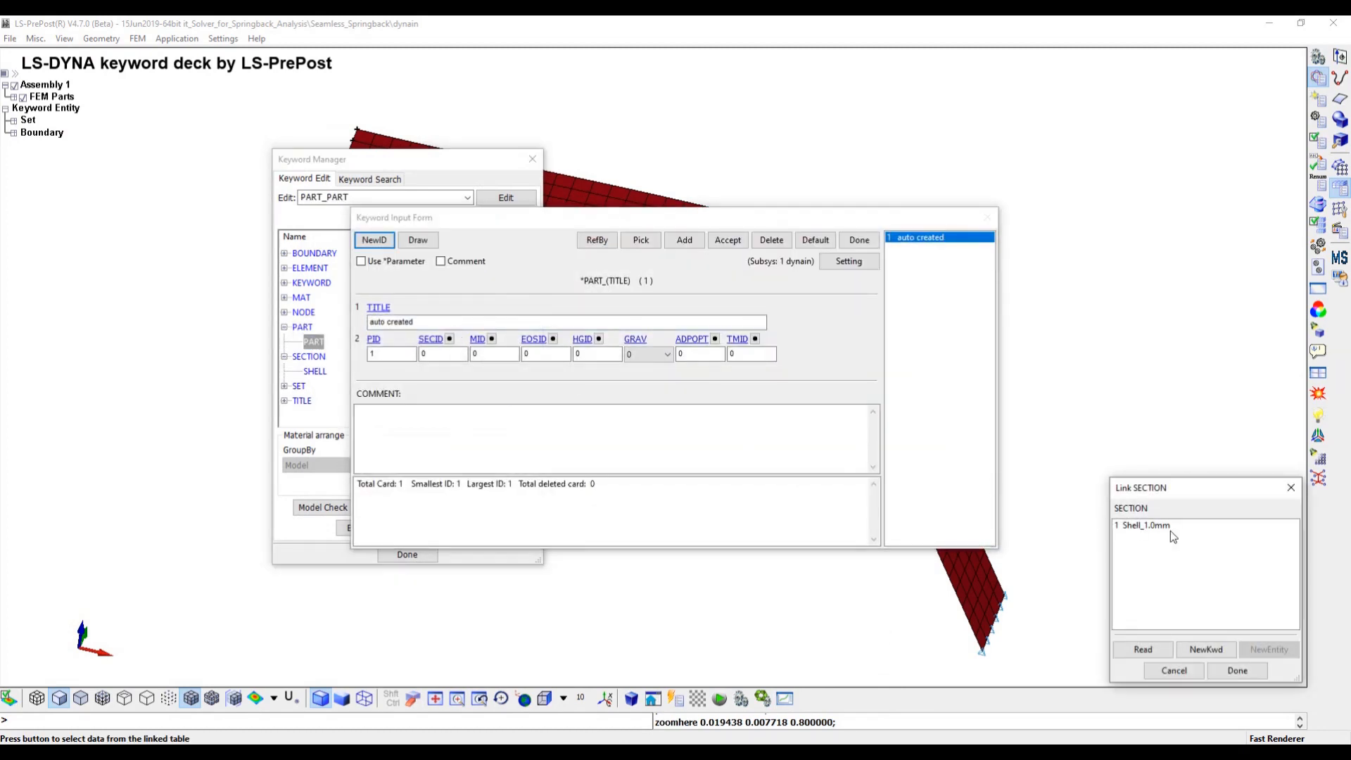
left_click(1166, 528)
left_click(1237, 671)
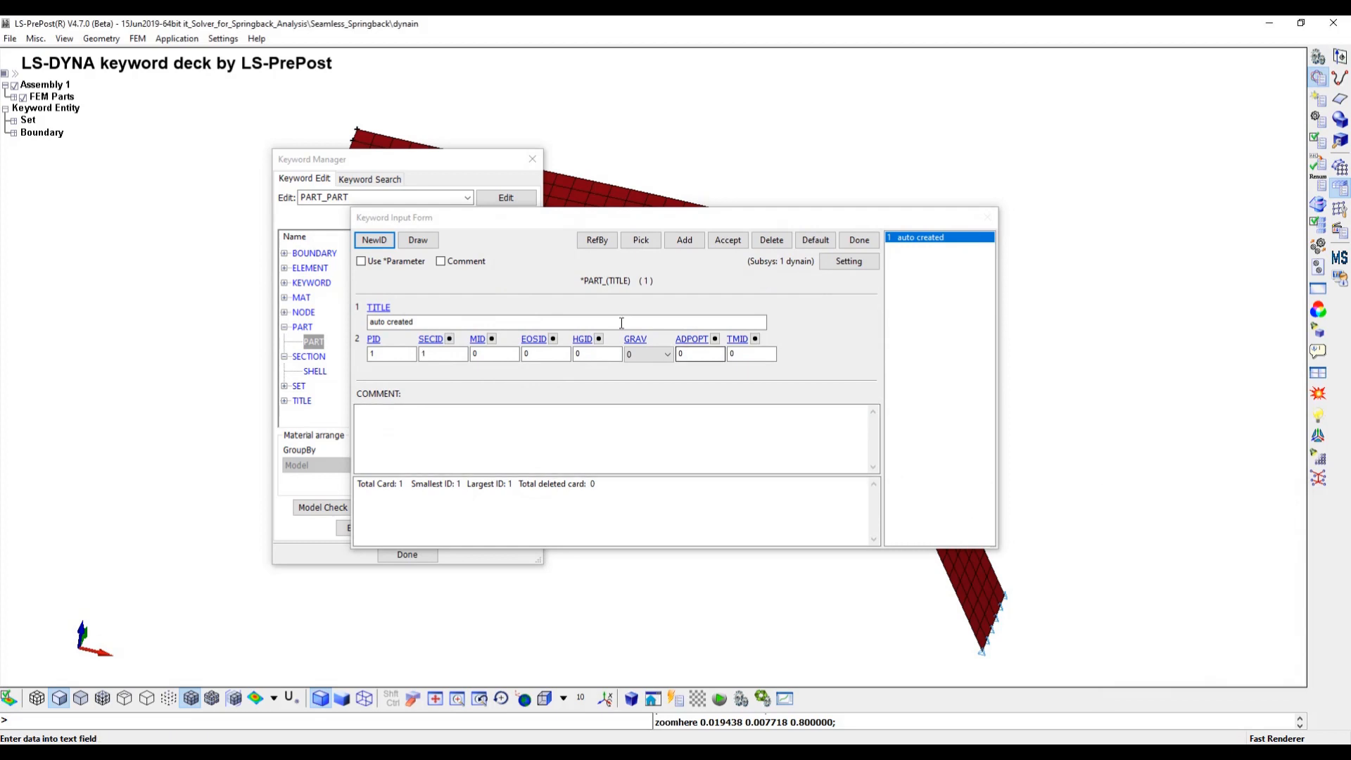
Link the part's MID to the HSLA340 material, accept the card and close its form.
left_click(492, 339)
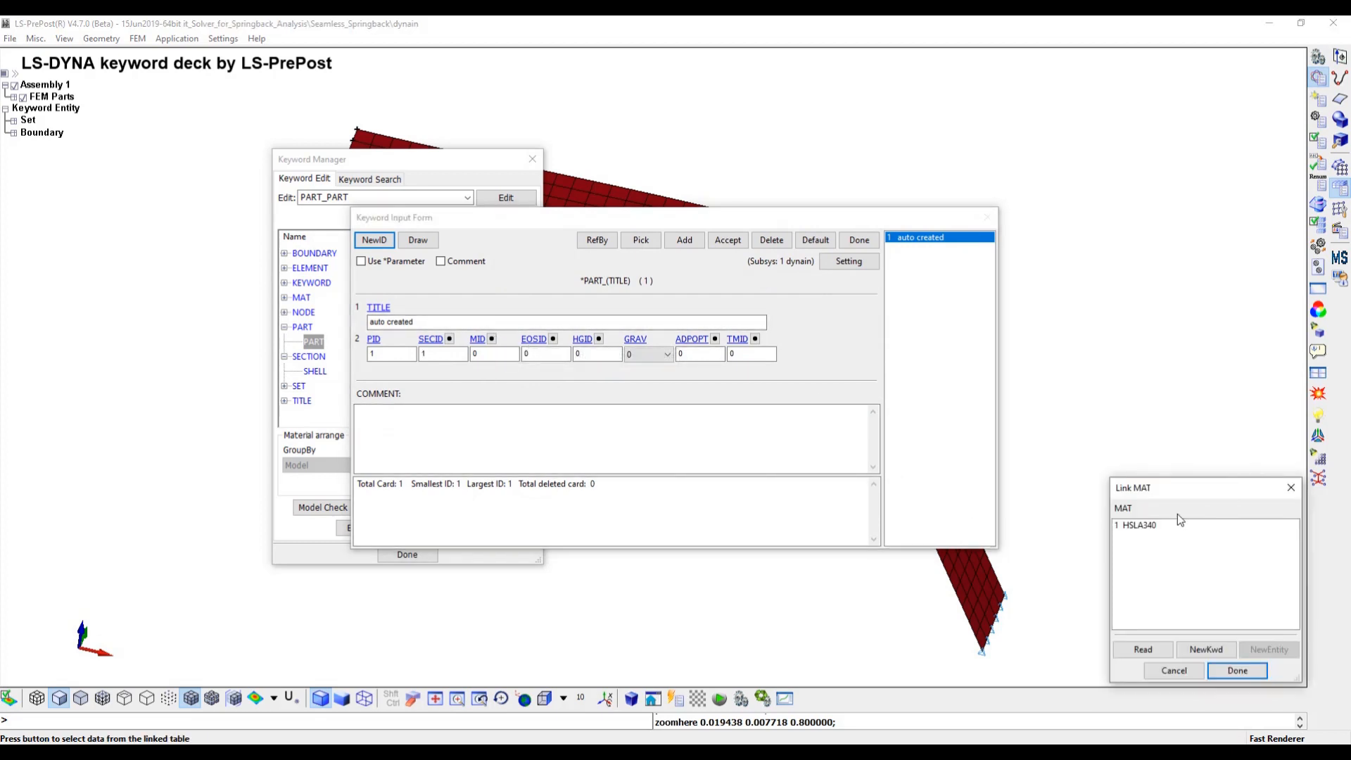
left_click(1154, 525)
left_click(1237, 670)
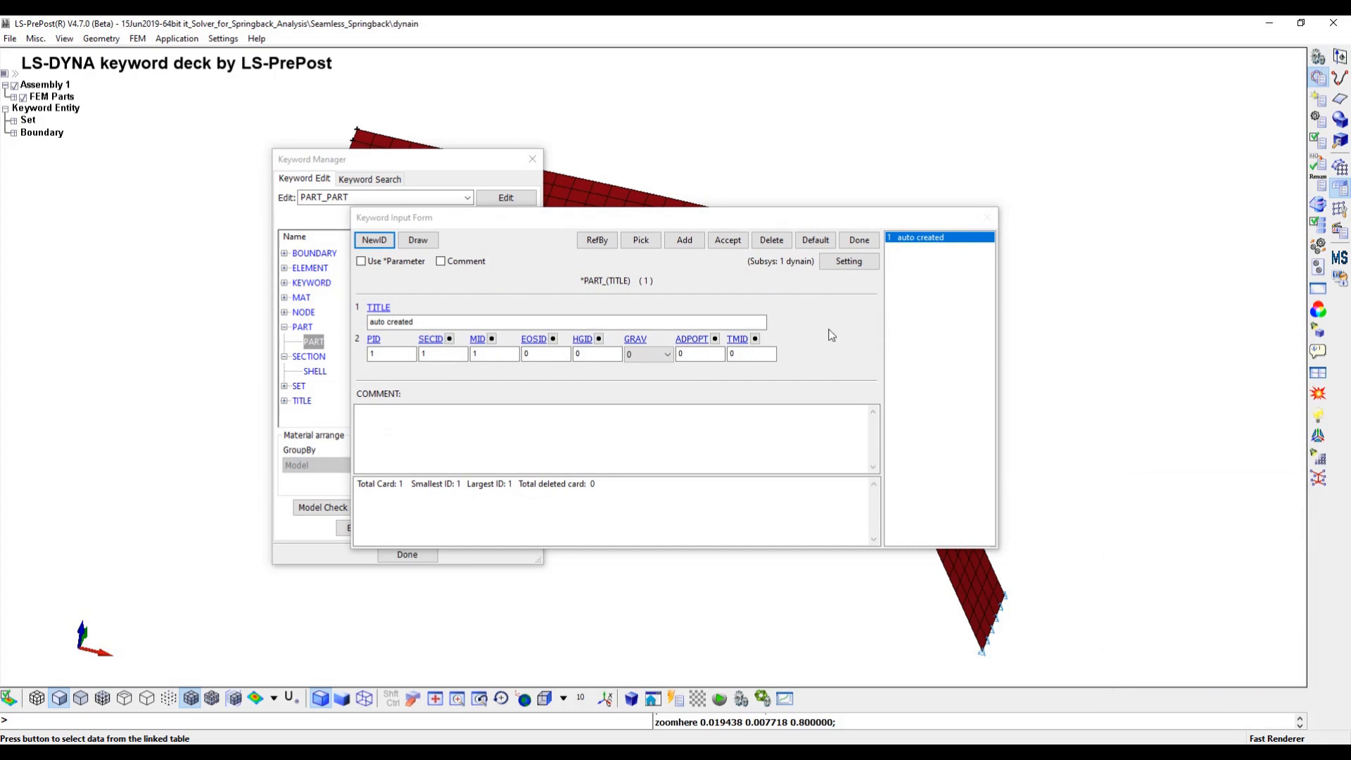
left_click(728, 241)
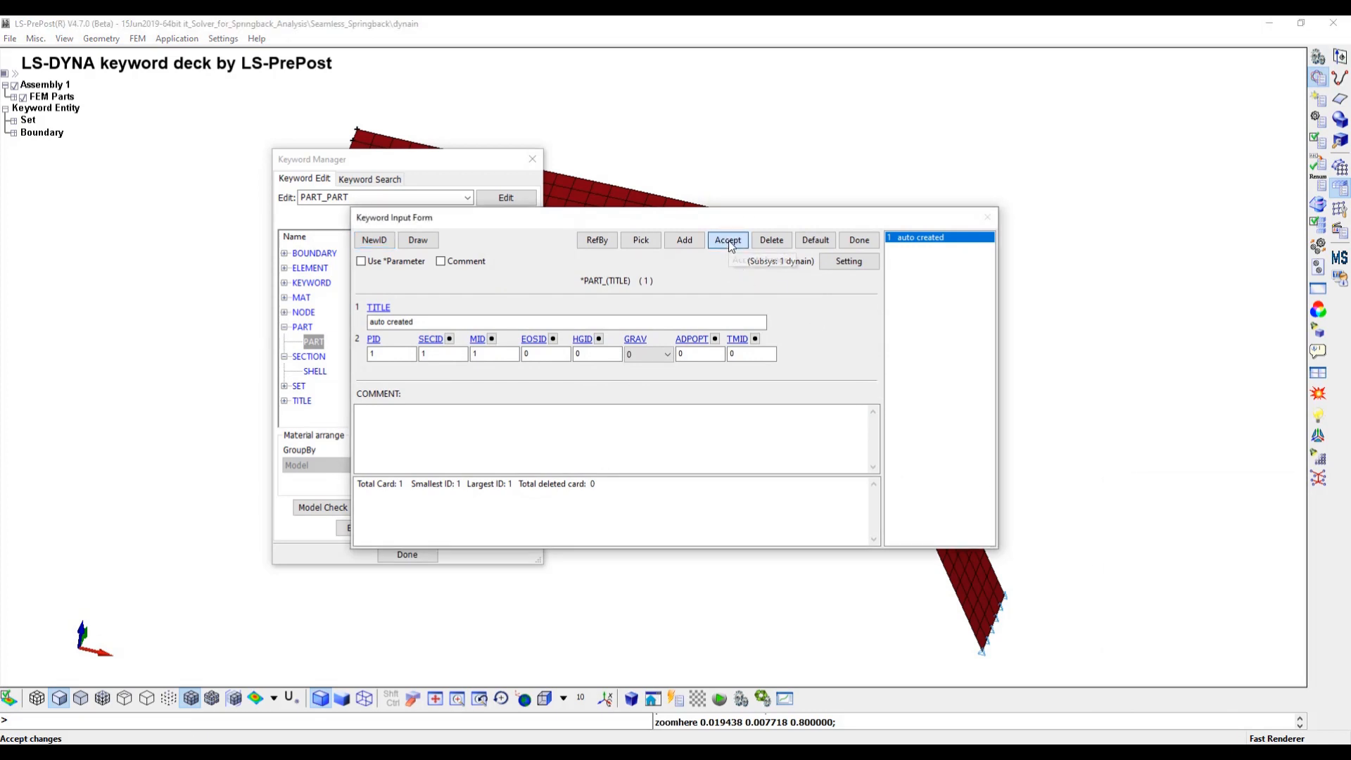
left_click(857, 240)
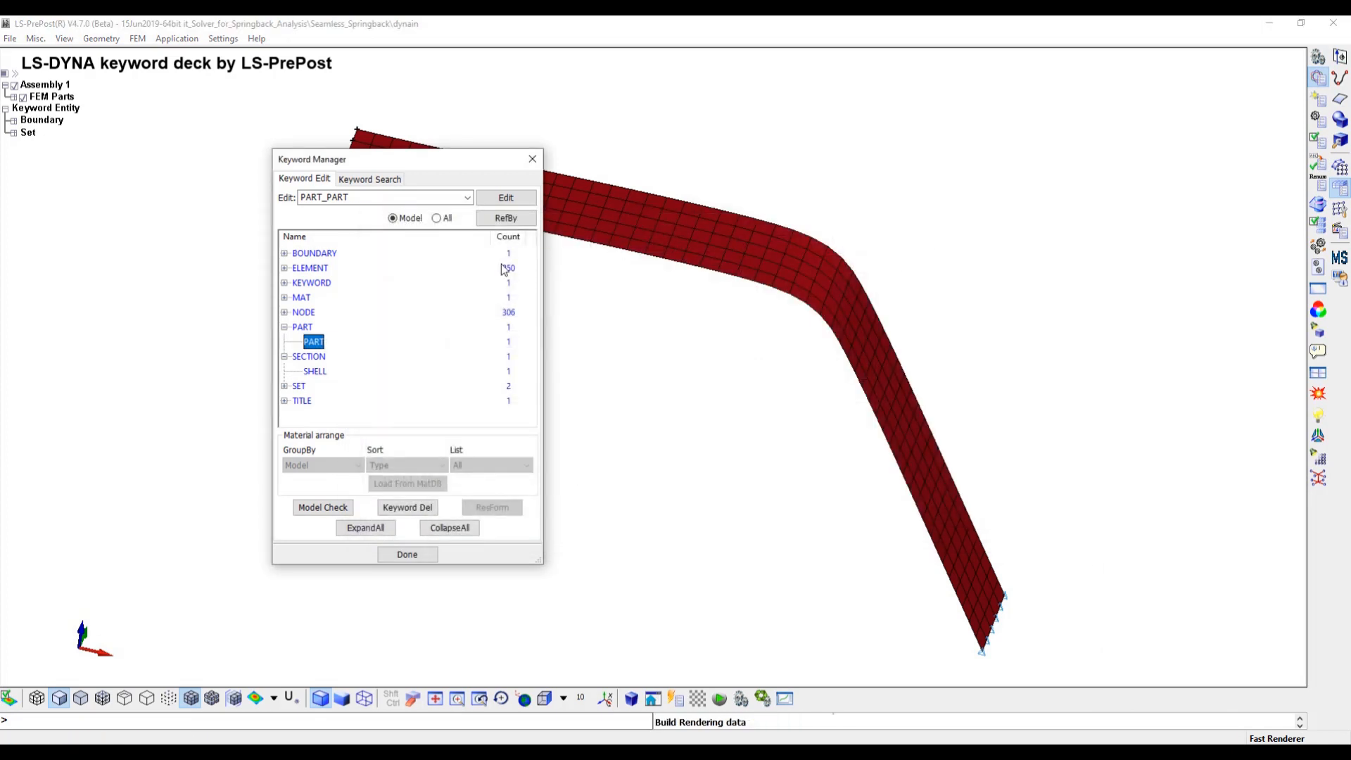
List all available keywords, collapse PART, expand CONTROL and open the input form for *CONTROL_IMPLICIT_GENERAL.
left_click(436, 219)
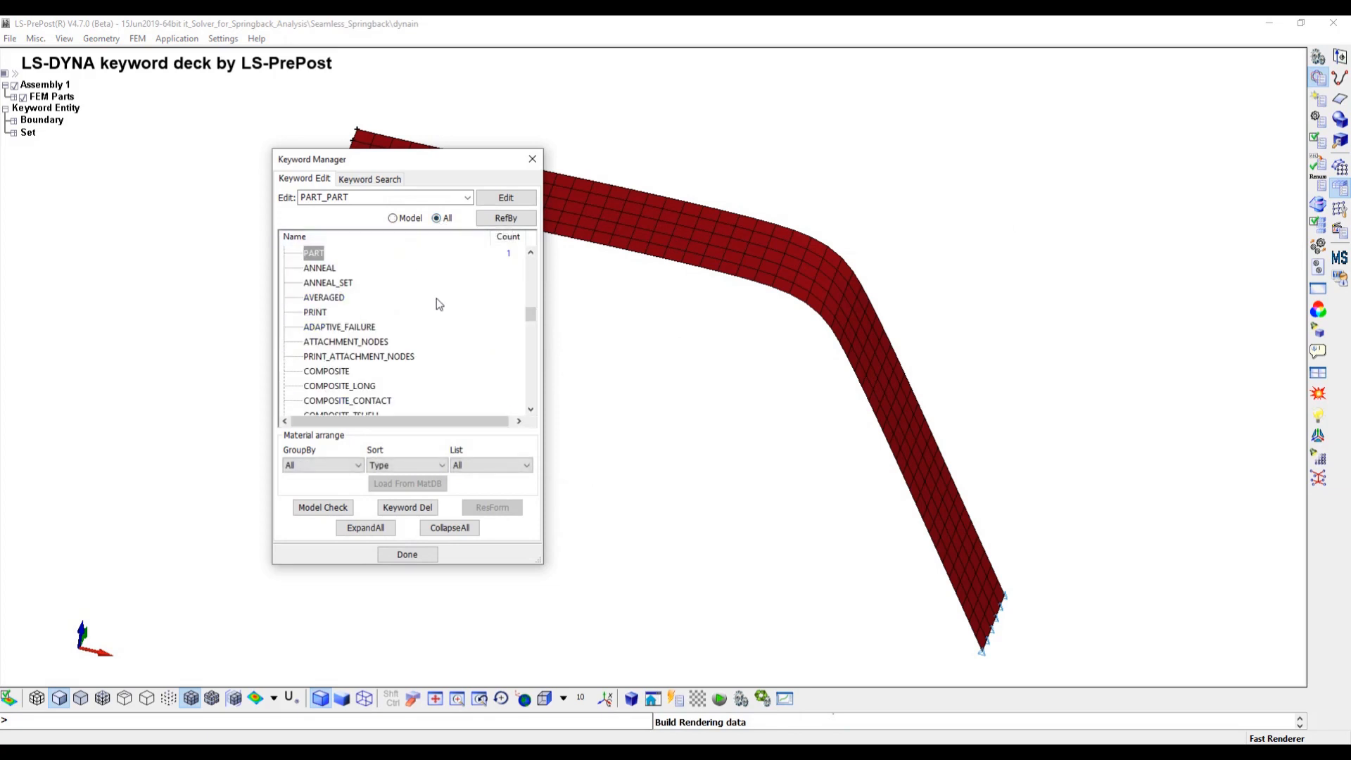
scroll(396, 284, "up", 2)
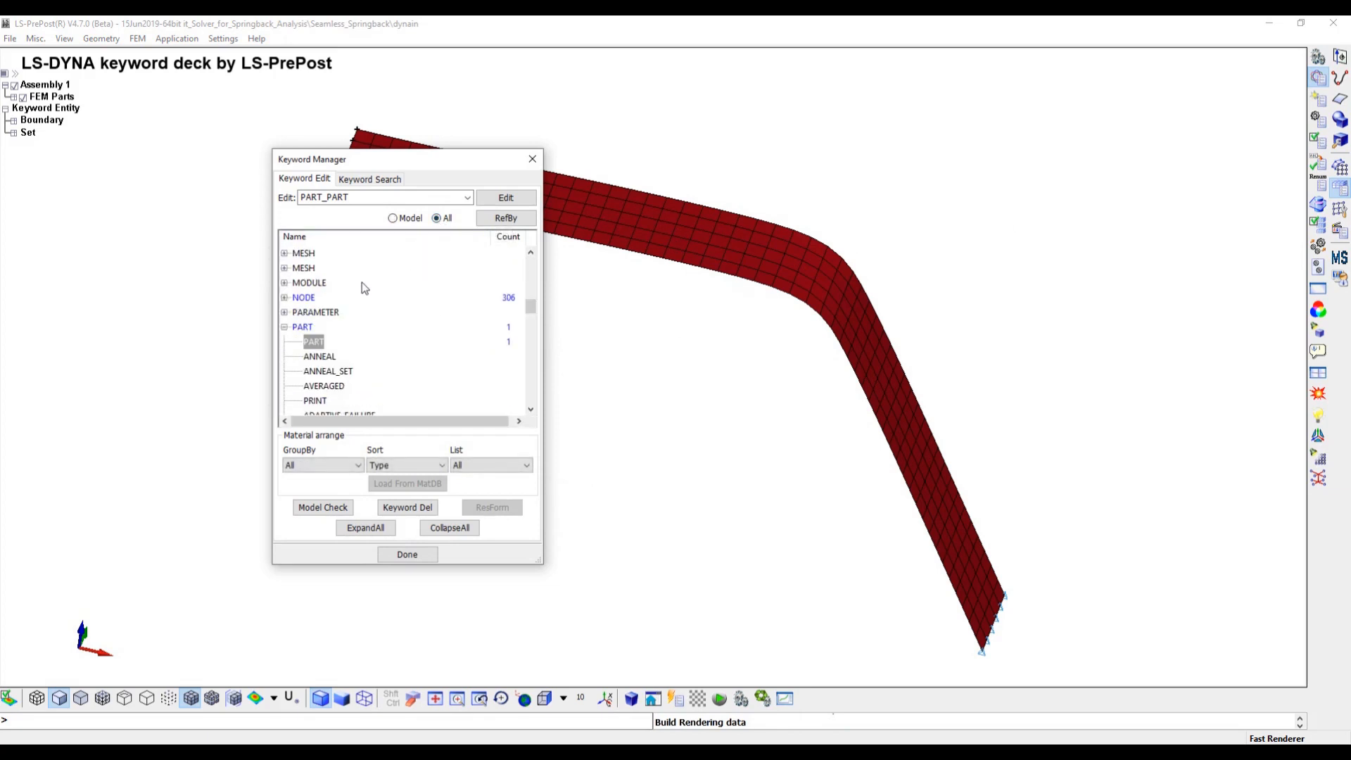
left_click(284, 327)
scroll(355, 335, "up", 8)
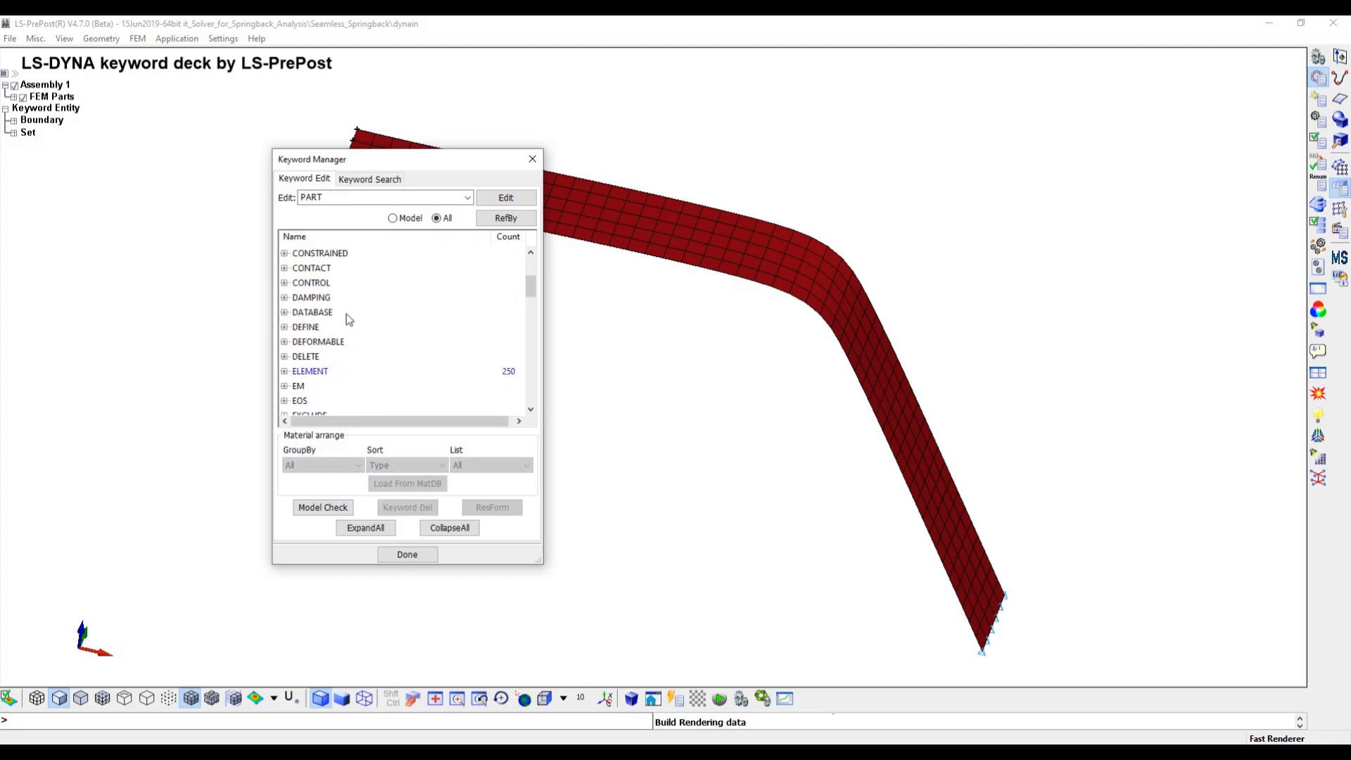
left_click(287, 283)
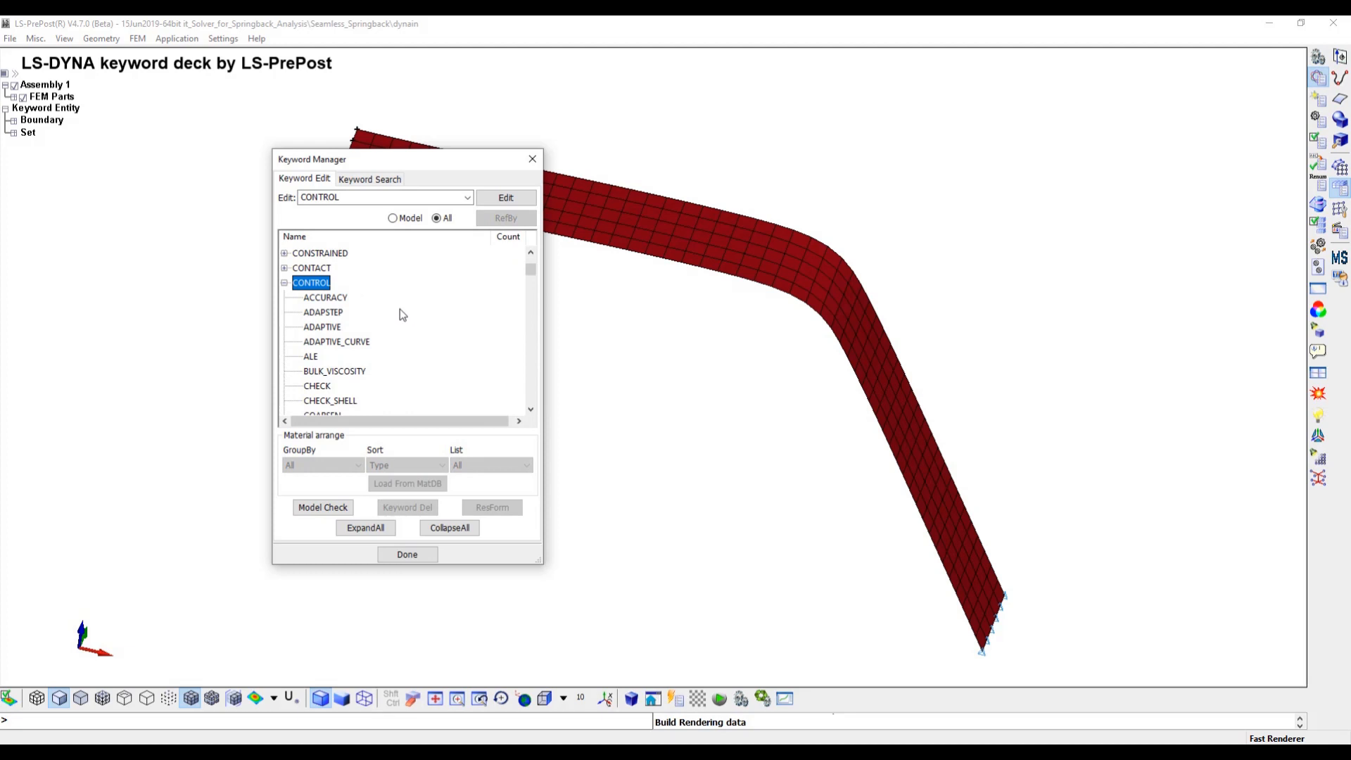
scroll(398, 312, "down", 15)
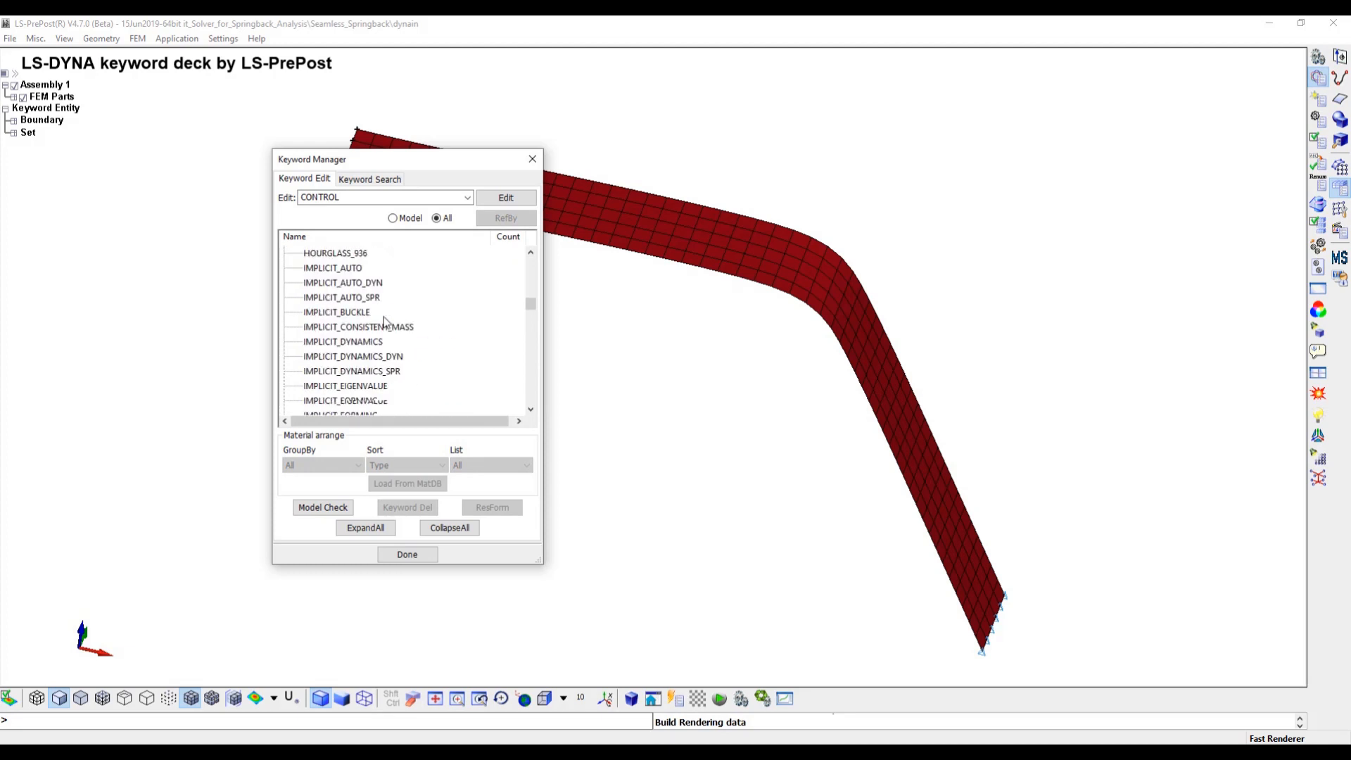
scroll(386, 320, "down", 3)
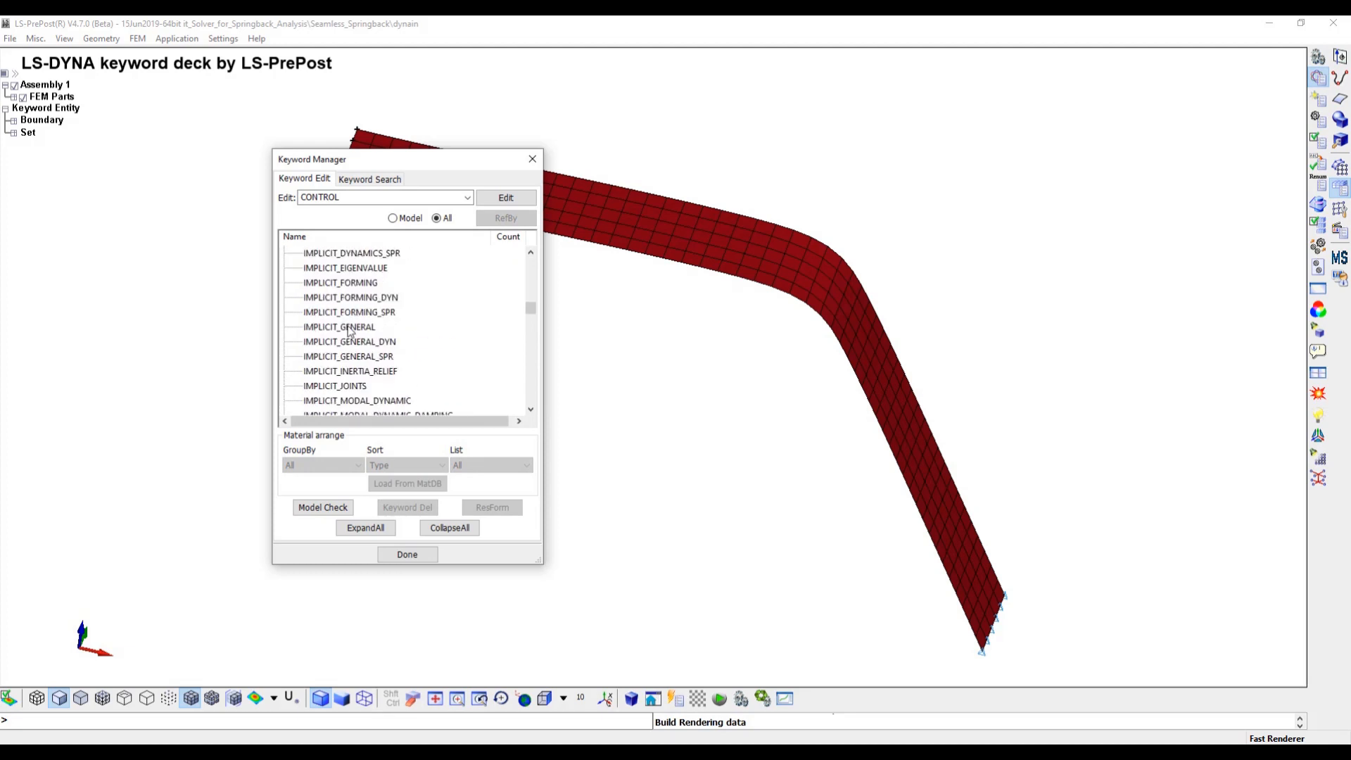
double_click(350, 328)
Set IMFLAG to 1, DT0 to 1e-3 and NSBS to 50 for the general implicit control, accept and close the form.
left_click_drag(386, 324, 323, 328)
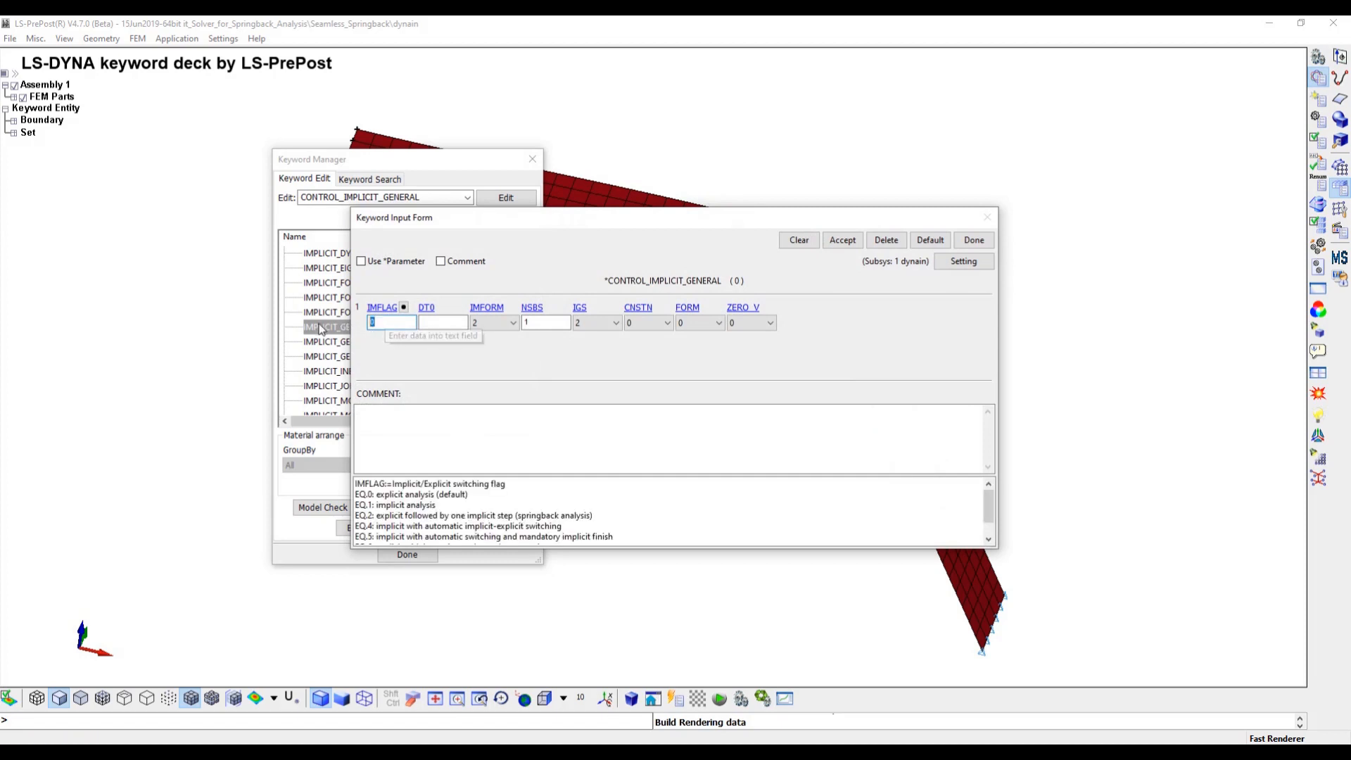
type("1")
left_click(440, 322)
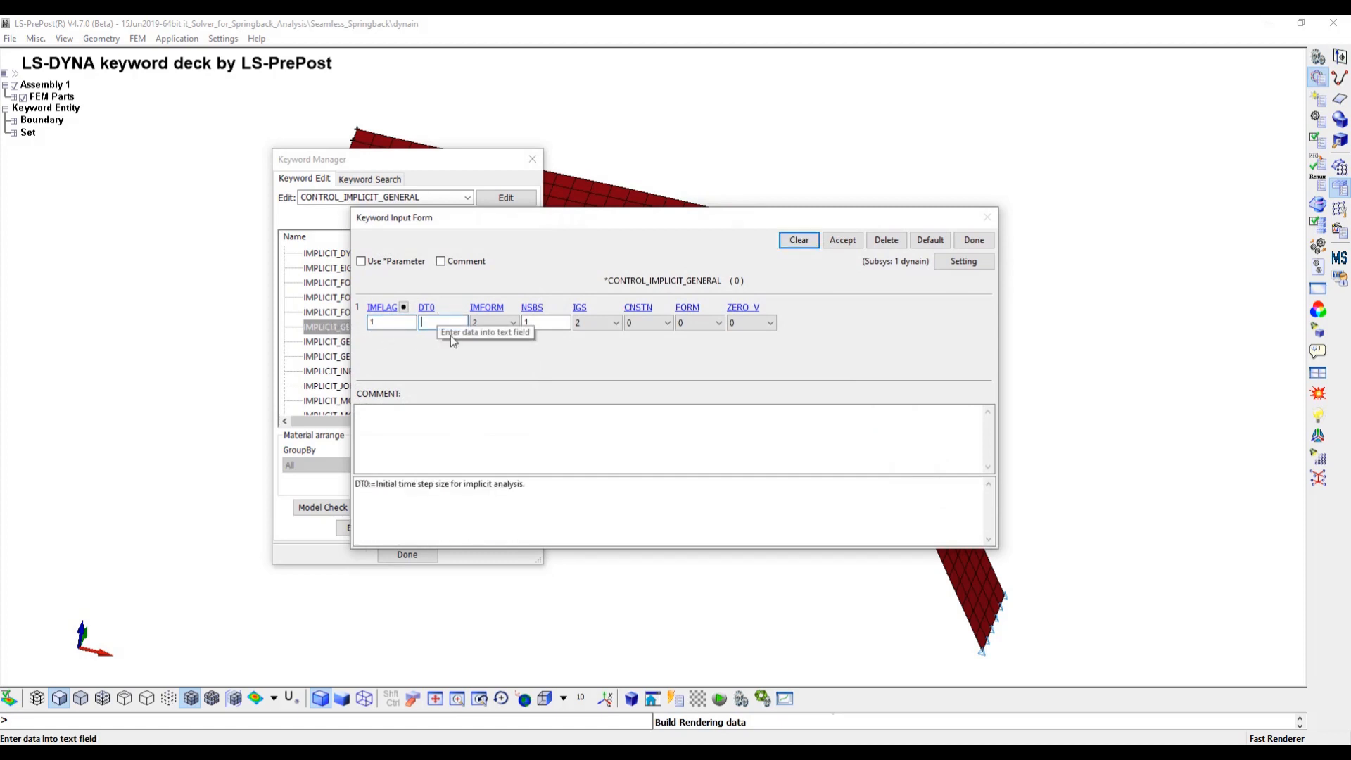
type("1e-3")
key("Tab")
type("50")
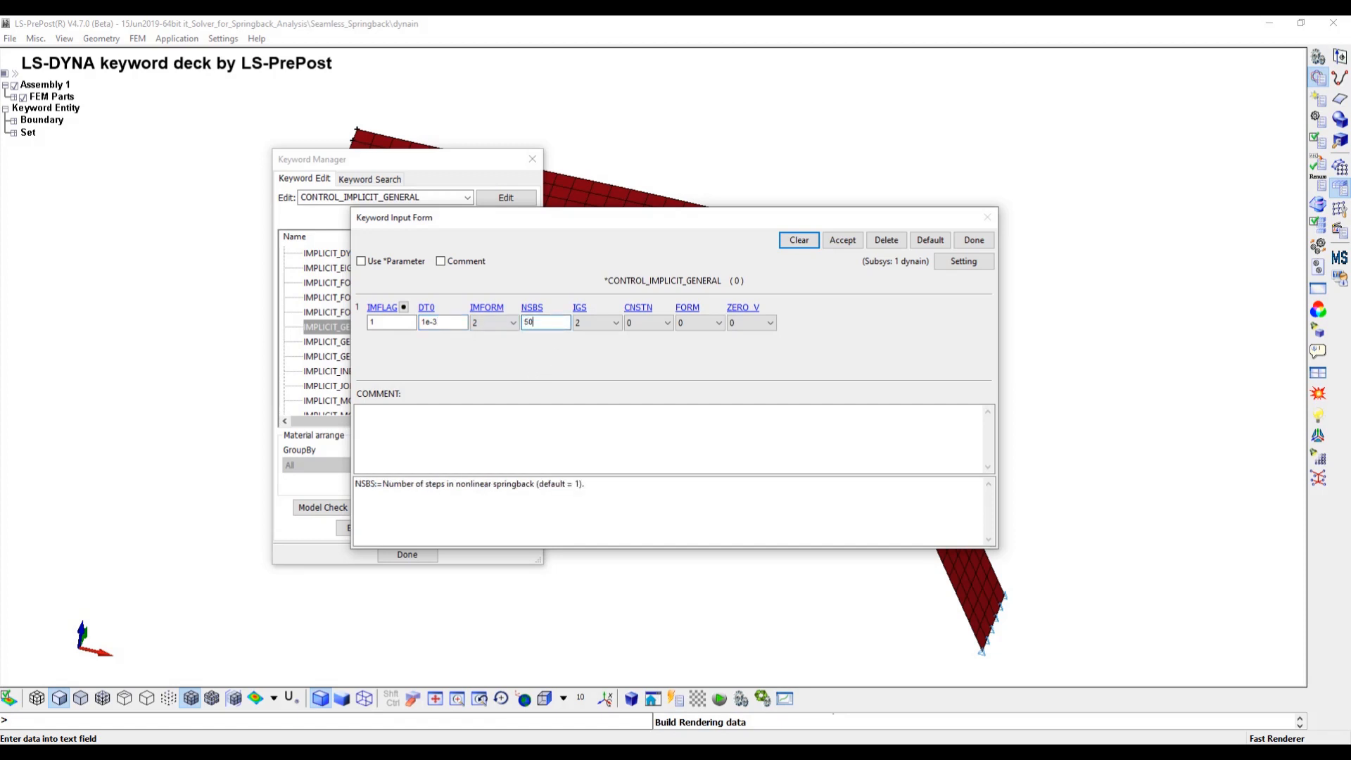
left_click(842, 240)
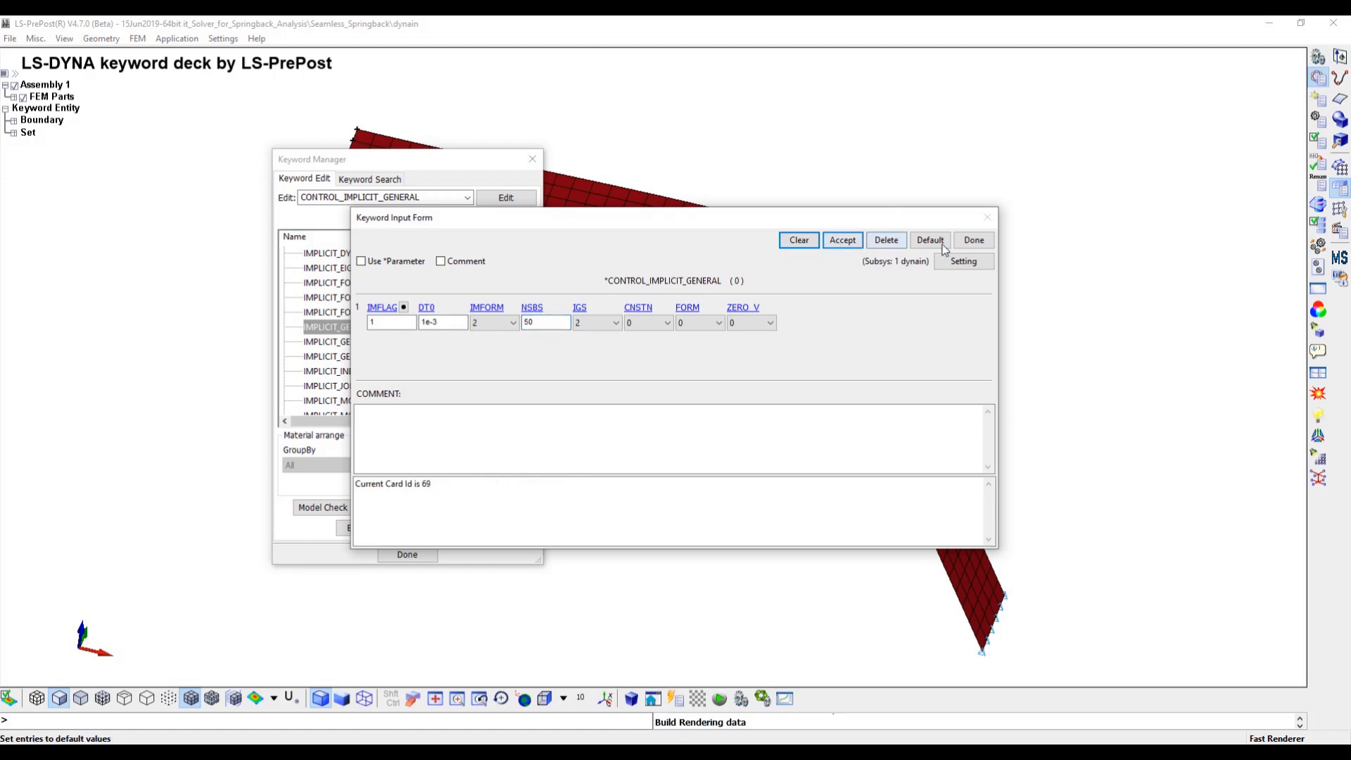
left_click(977, 243)
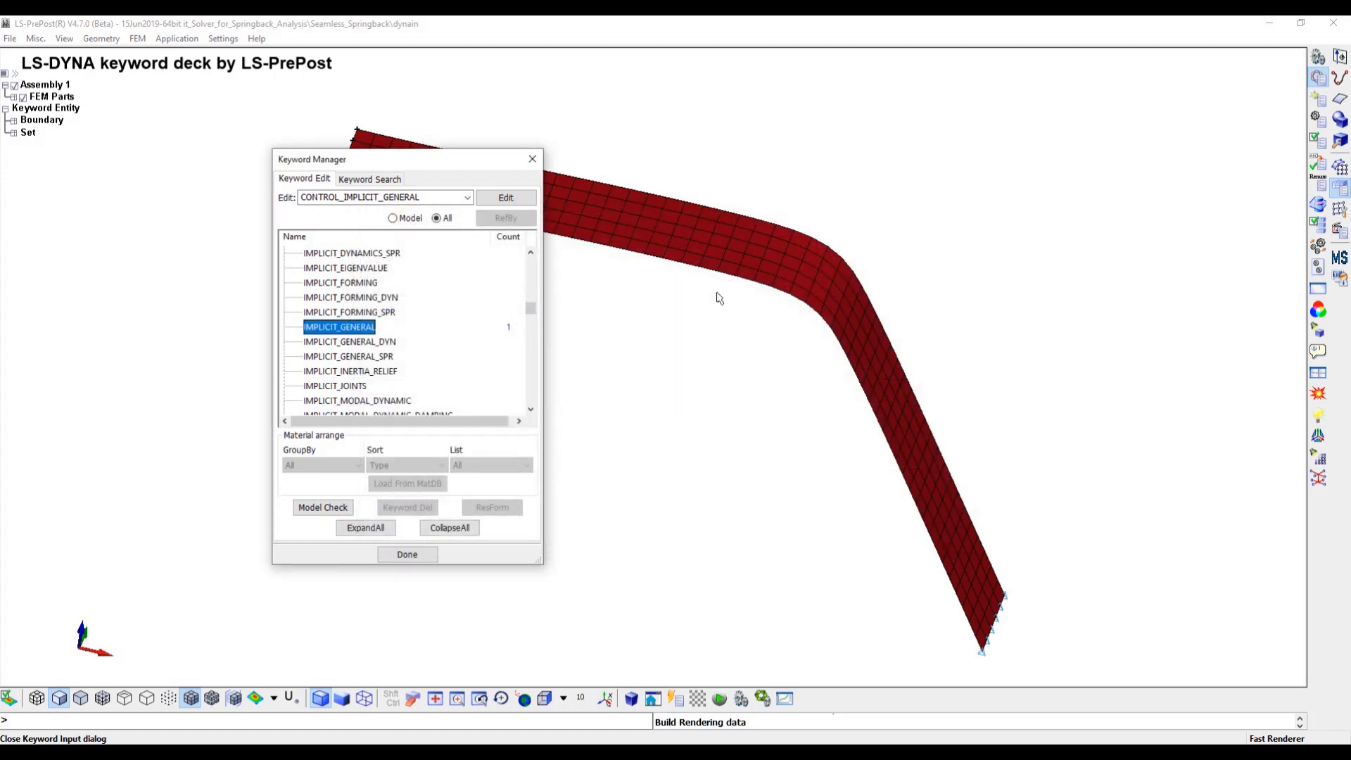
Define *CONTROL_IMPLICIT_AUTO with IAUTO 1, DTMIN 1e-6 and DTMAX 0.01, accept it and close its form.
scroll(407, 301, "up", 2)
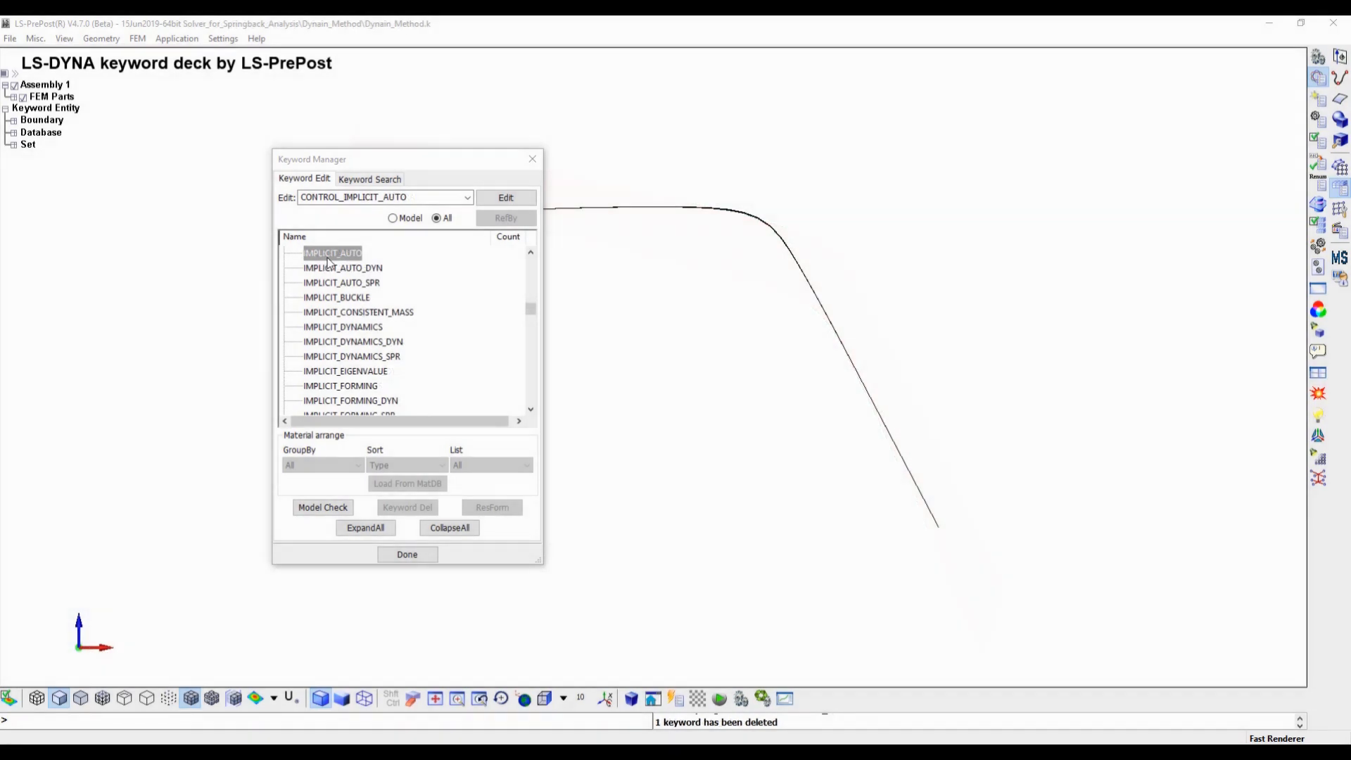
double_click(329, 254)
left_click(390, 322)
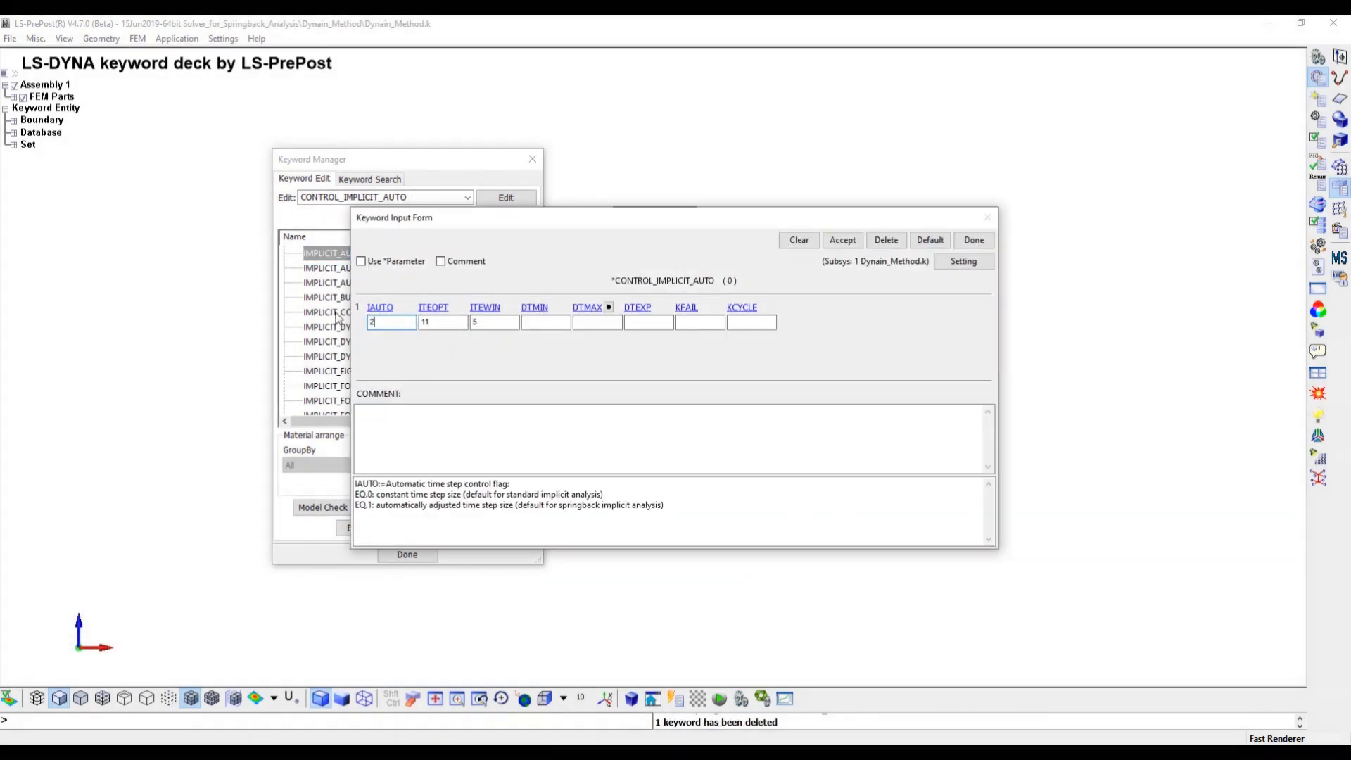
left_click(530, 322)
type("1e")
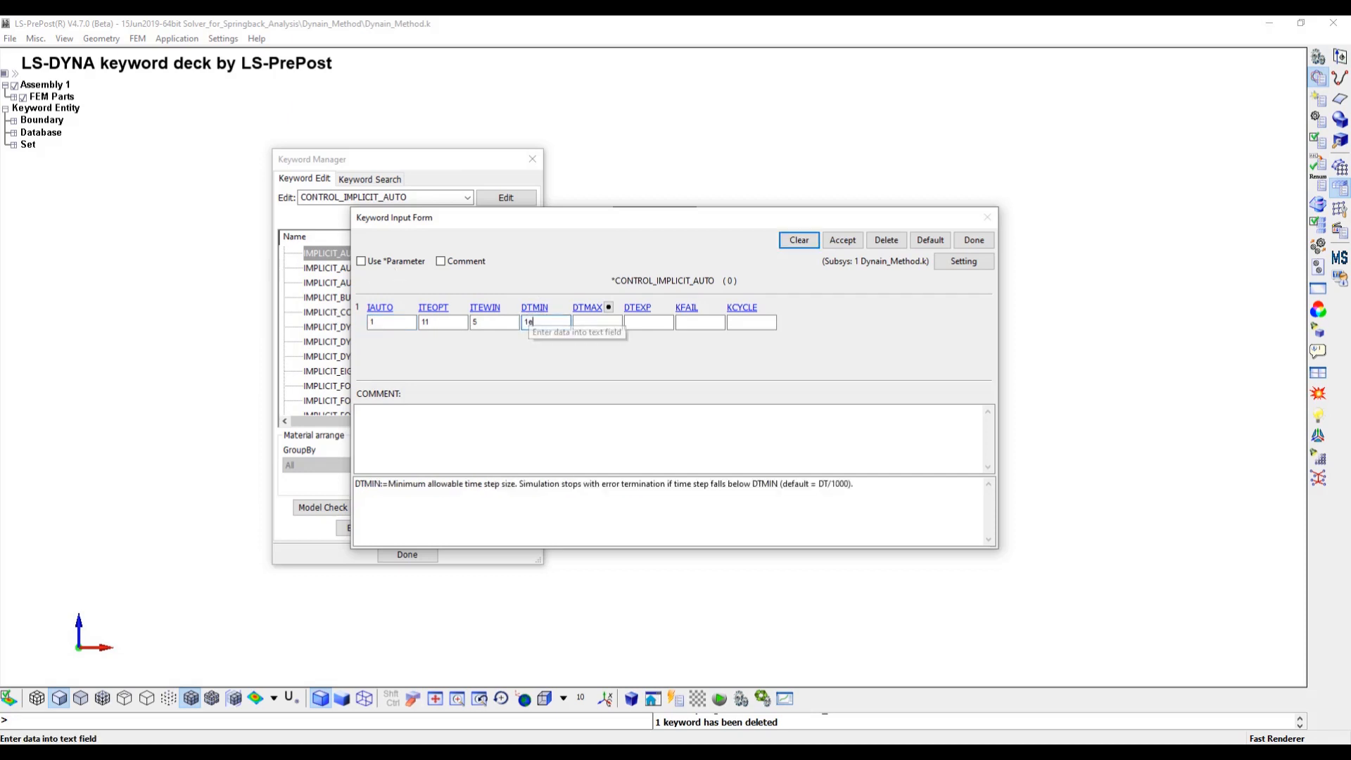
type("-6")
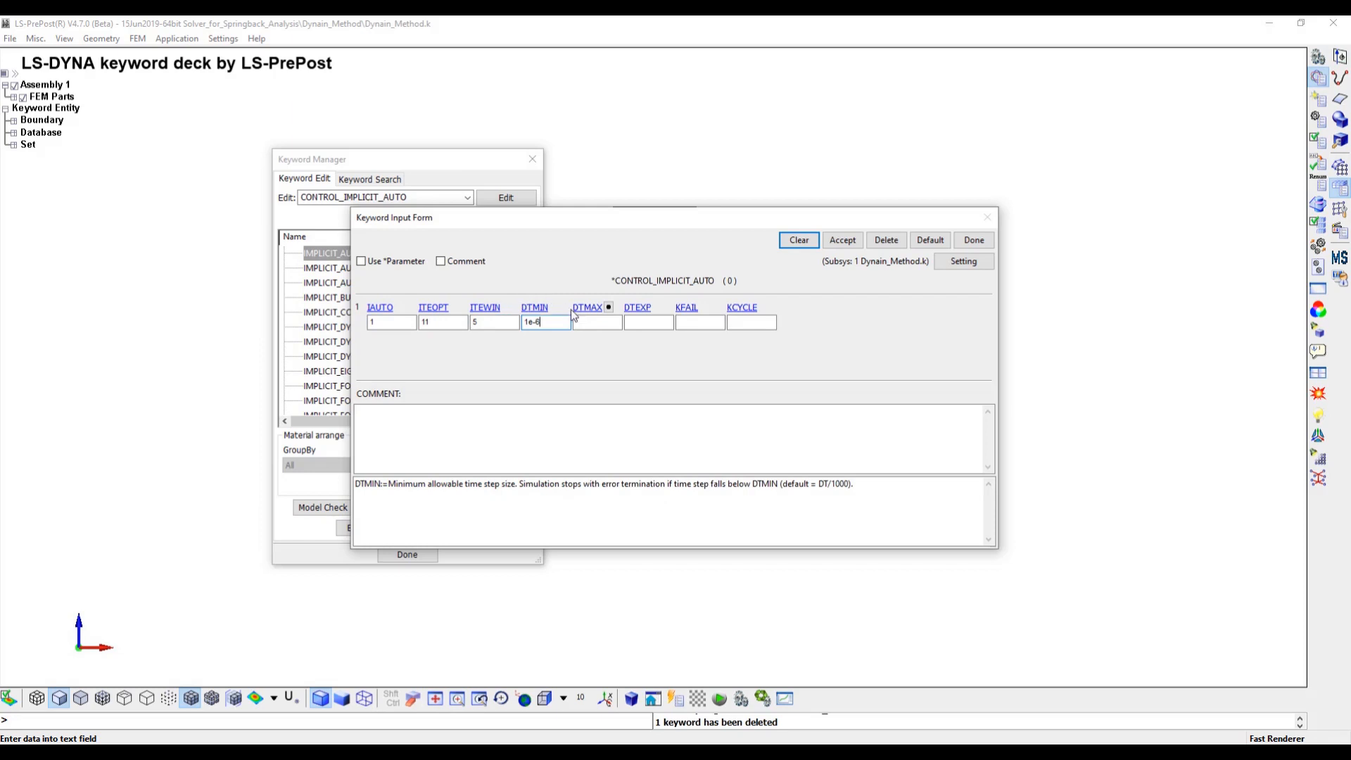
left_click(582, 321)
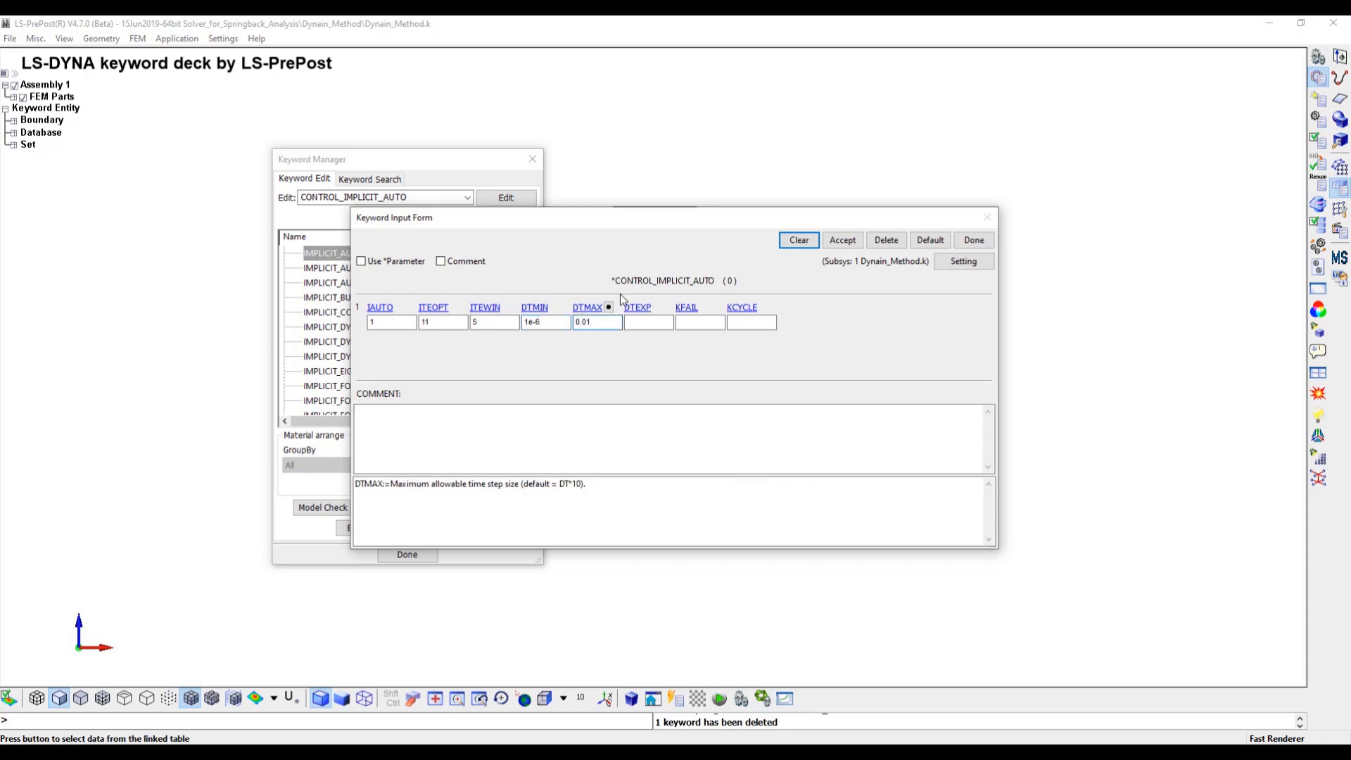
left_click(844, 242)
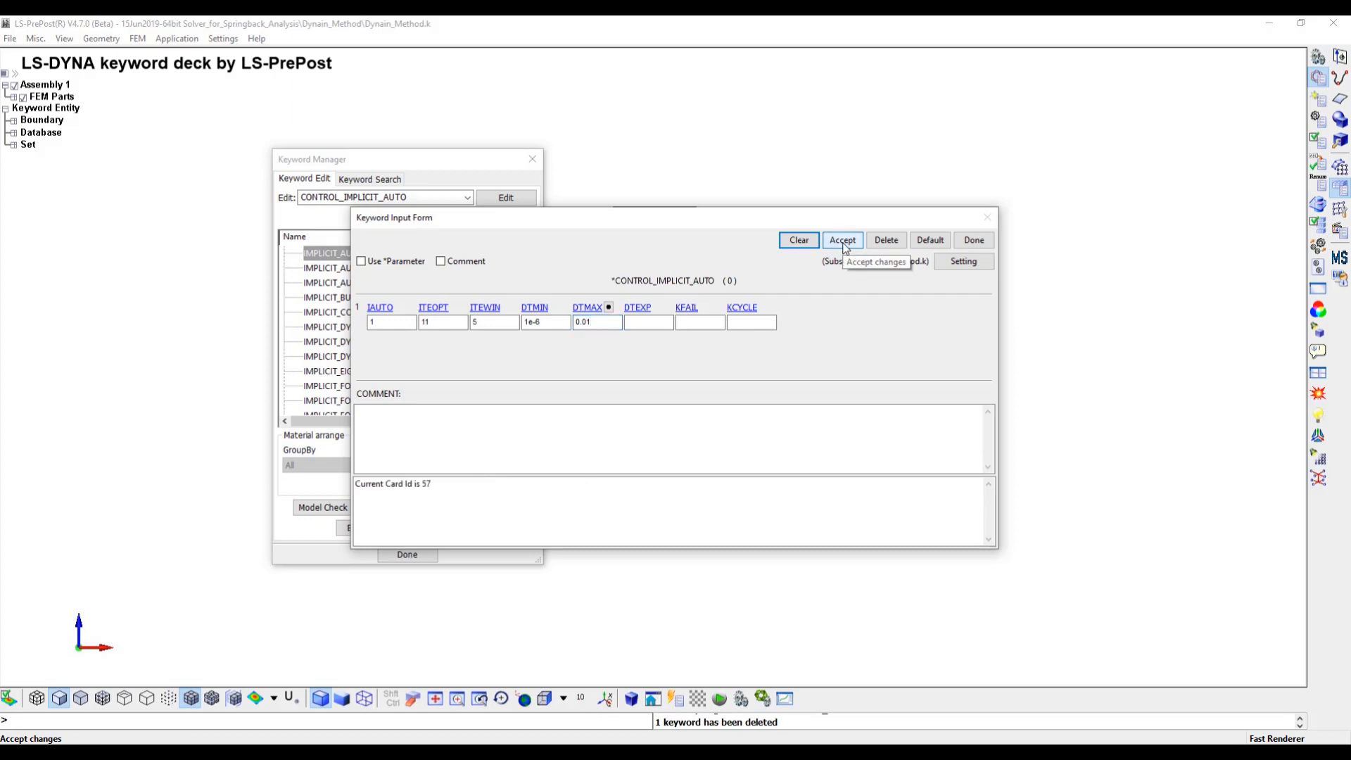
left_click(978, 242)
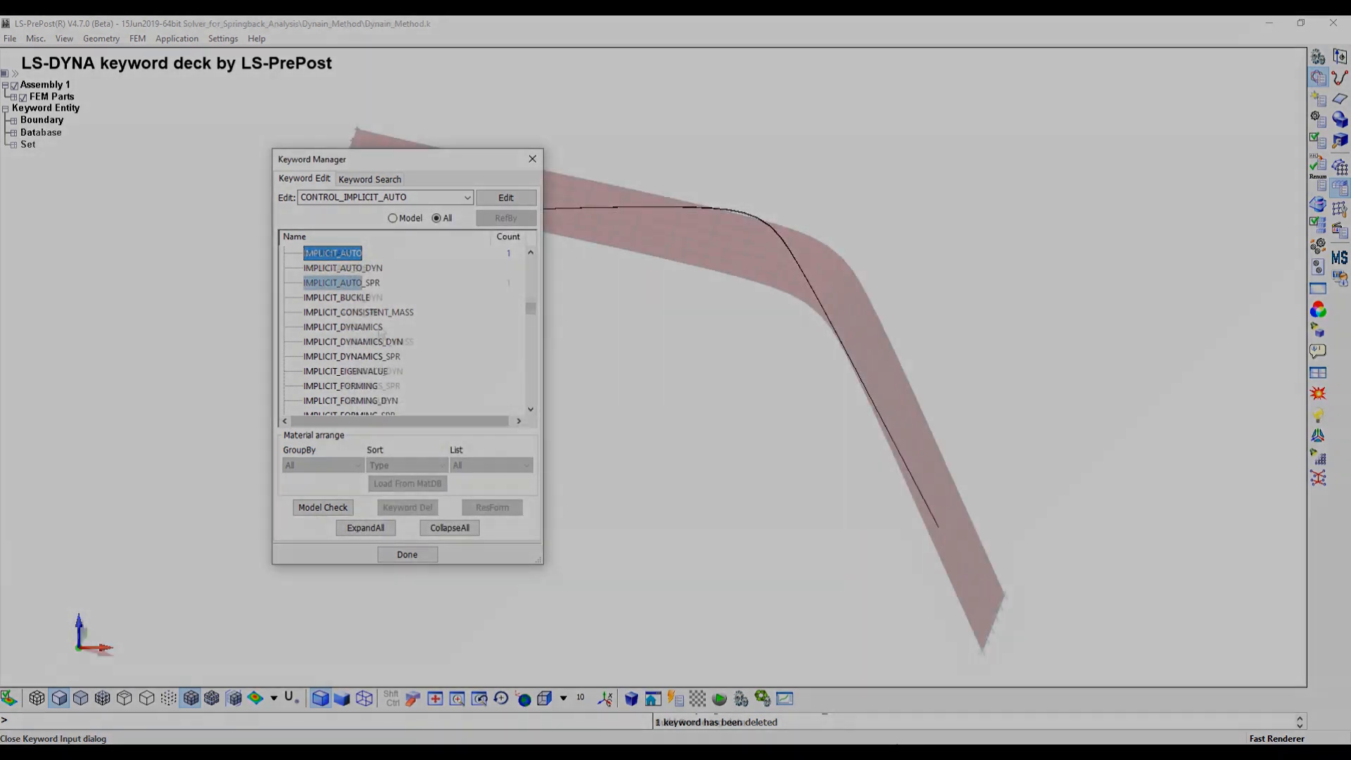
Define *CONTROL_TERMINATION with a termination time ENDTIM of 0.05, accept it and close its form.
scroll(378, 345, "down", 7)
scroll(378, 345, "down", 15)
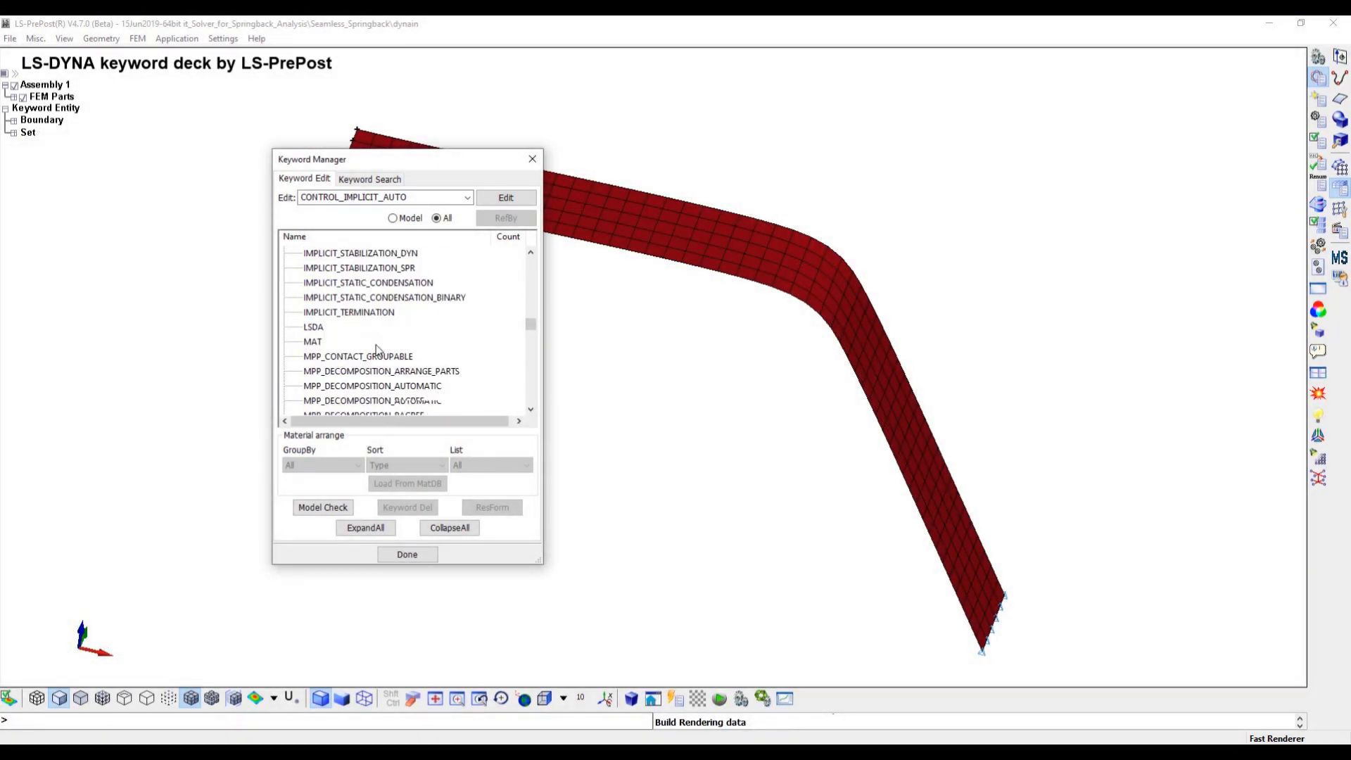
scroll(379, 350, "down", 2)
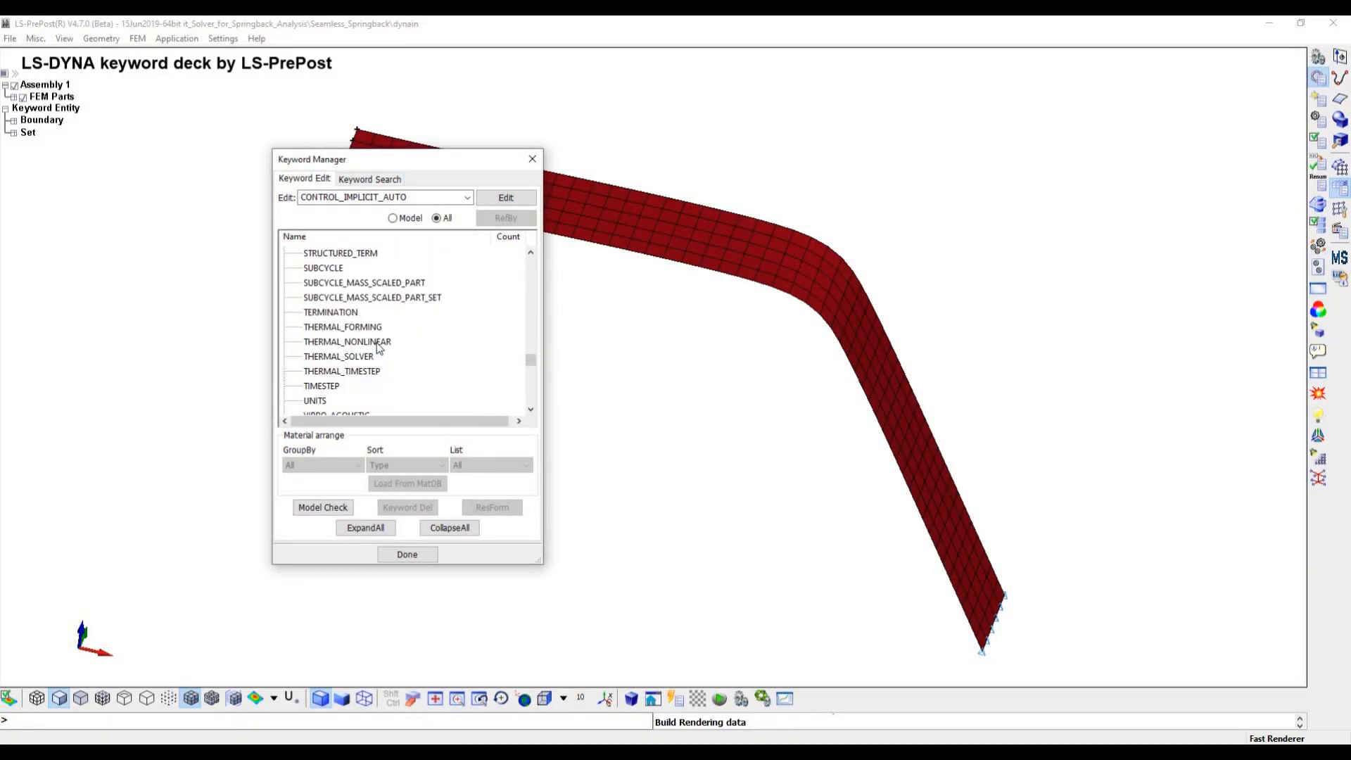
double_click(336, 311)
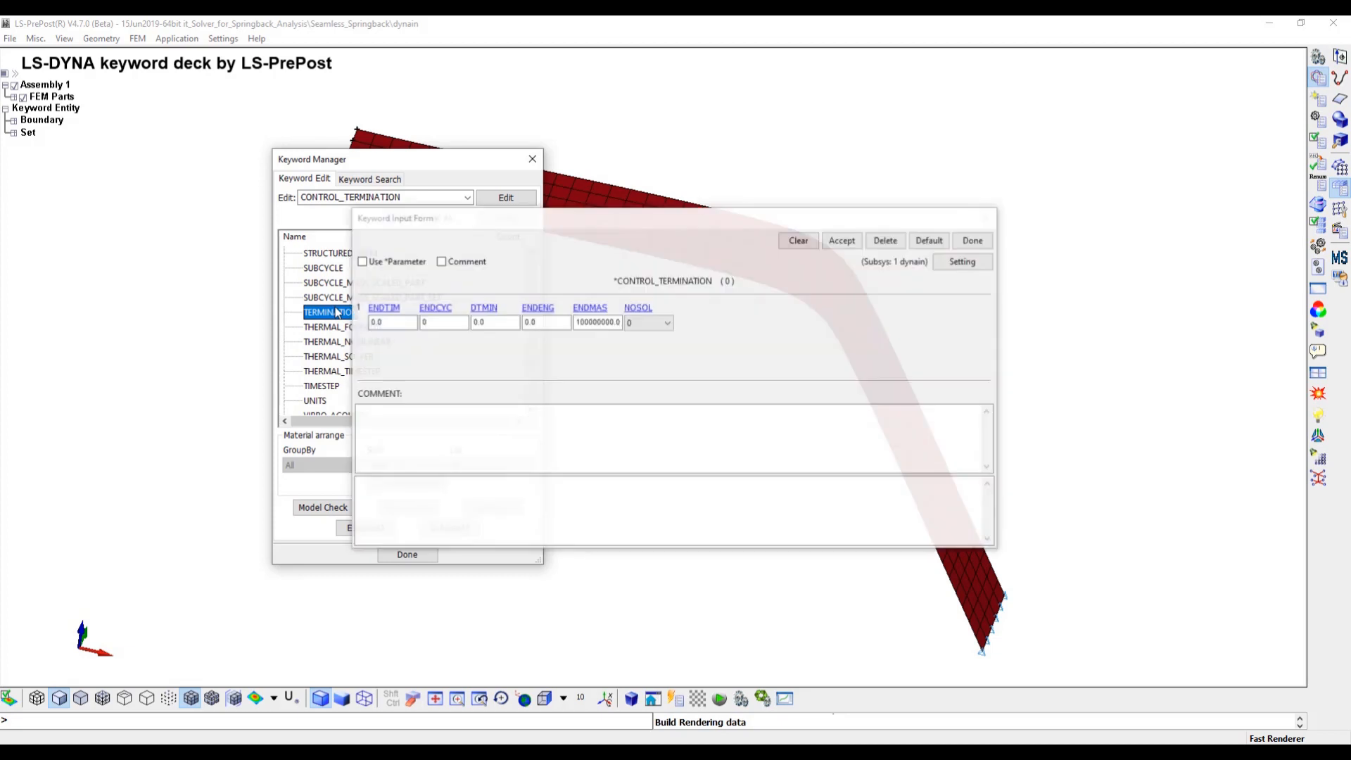
left_click(386, 318)
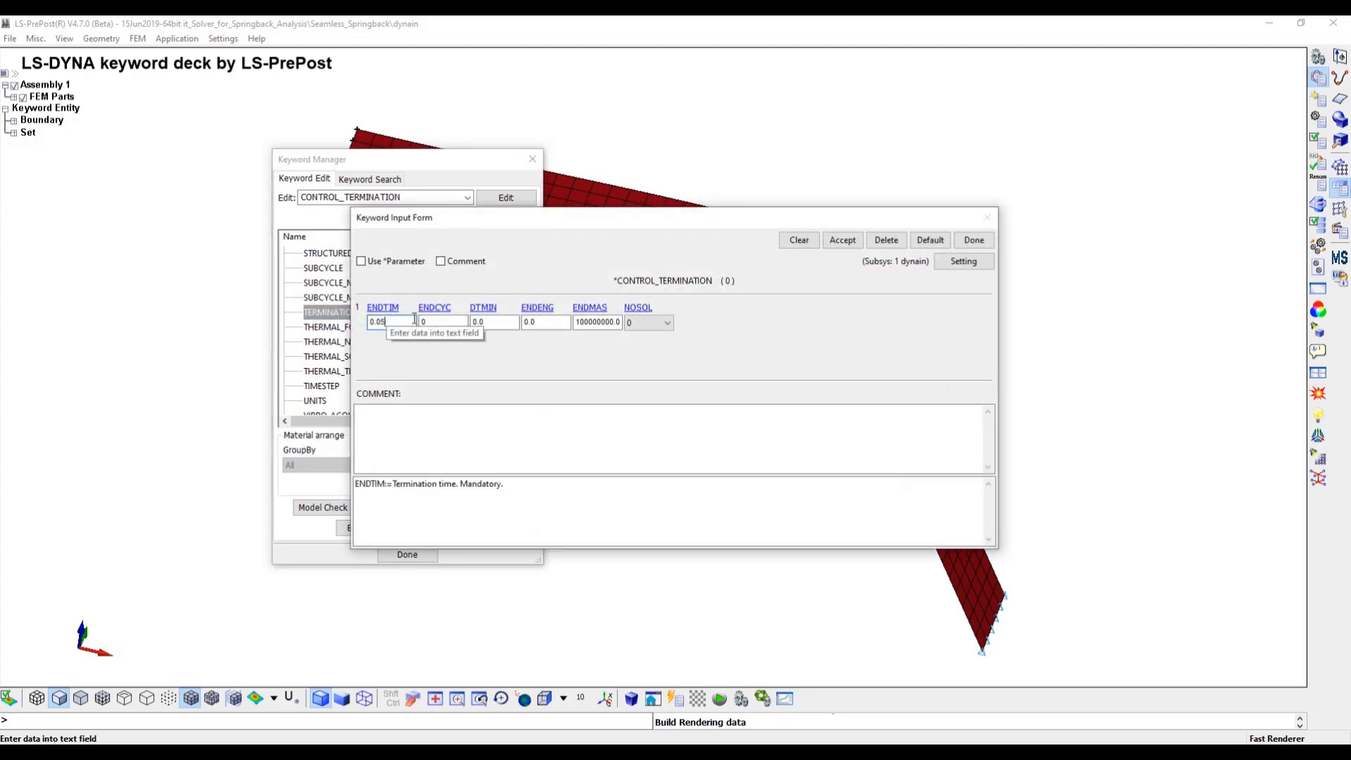
left_click(843, 240)
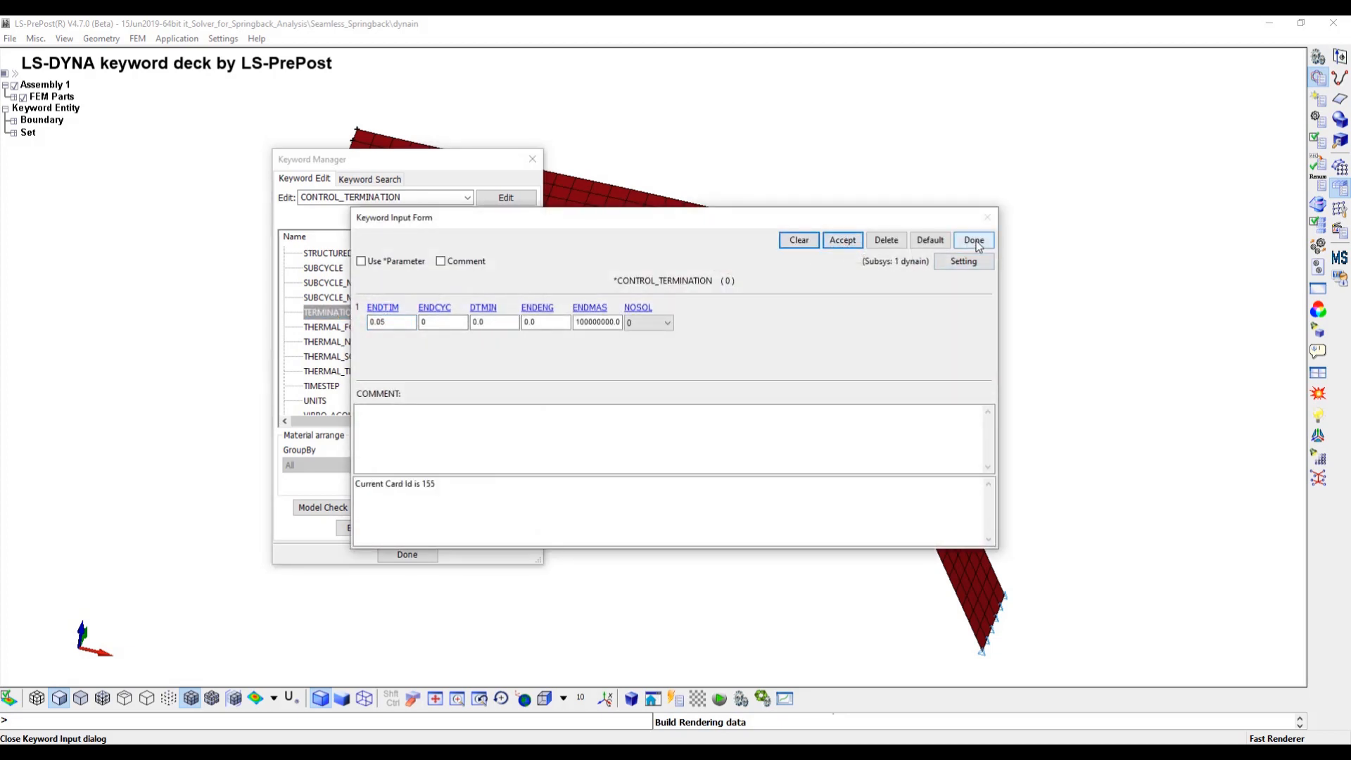
left_click(974, 240)
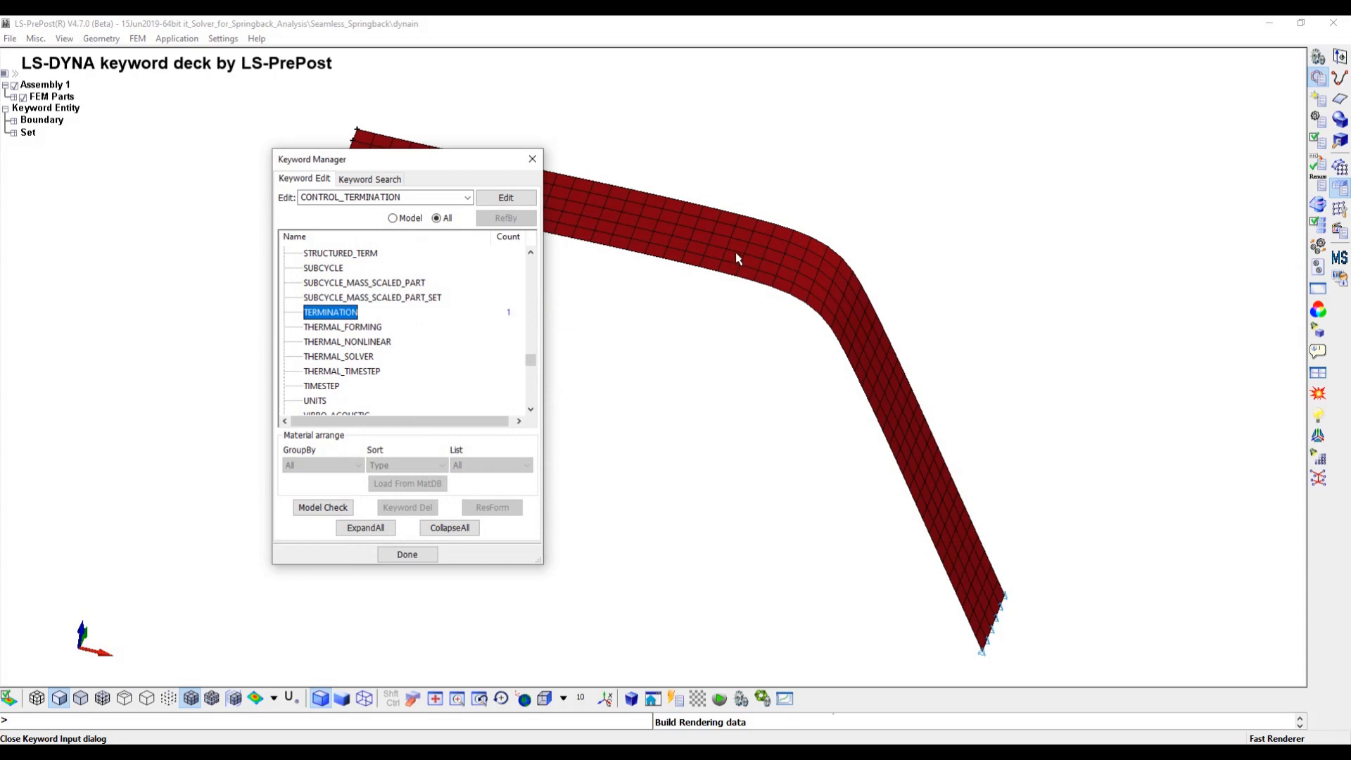
Collapse the CONTROL keyword group and expand the DATABASE group.
scroll(372, 281, "up", 7)
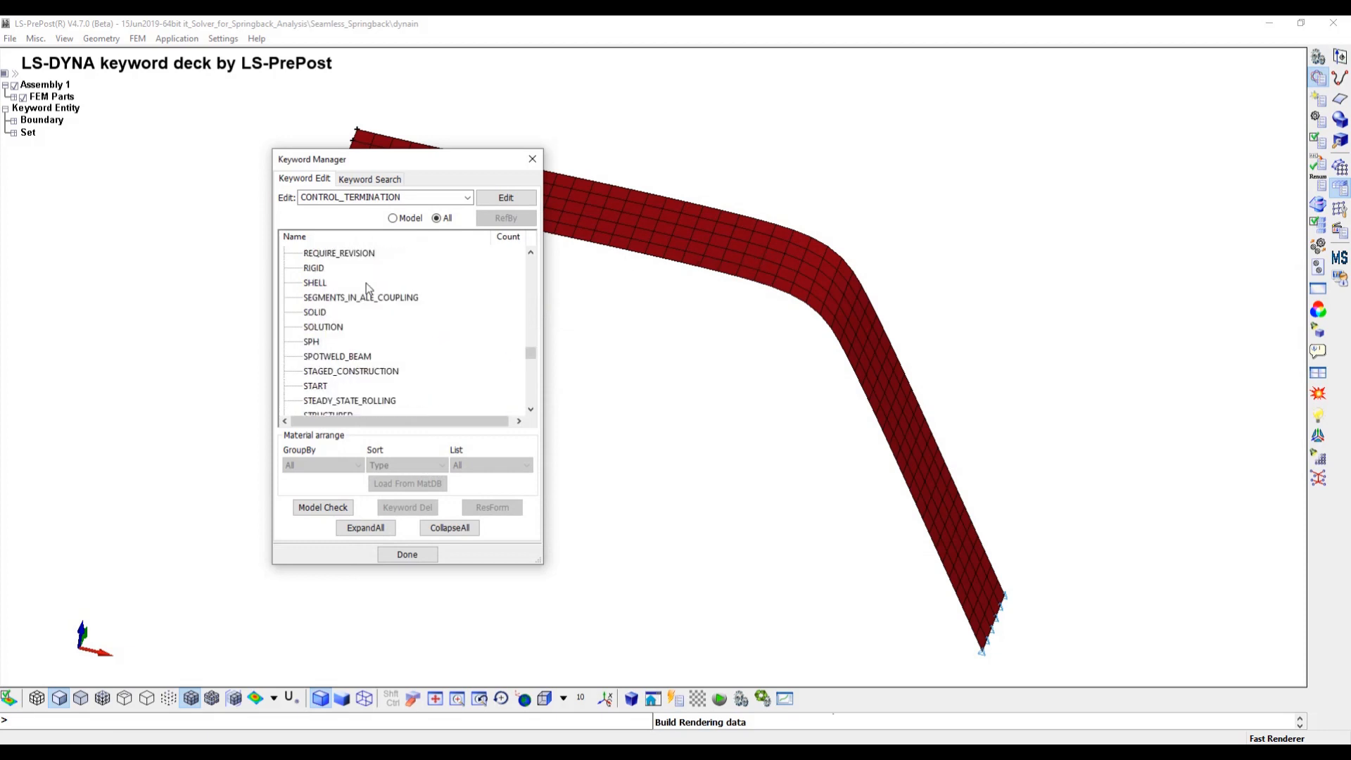
scroll(366, 283, "up", 10)
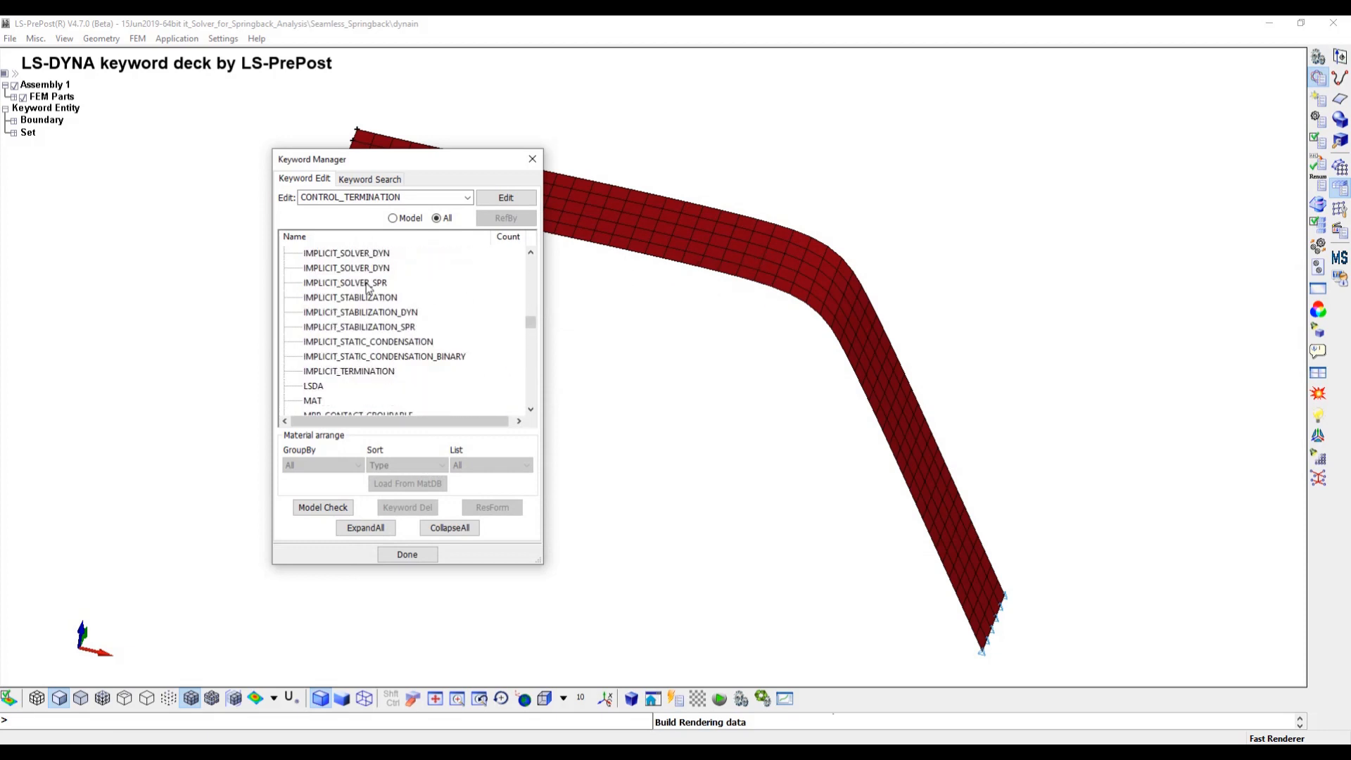
scroll(366, 283, "up", 10)
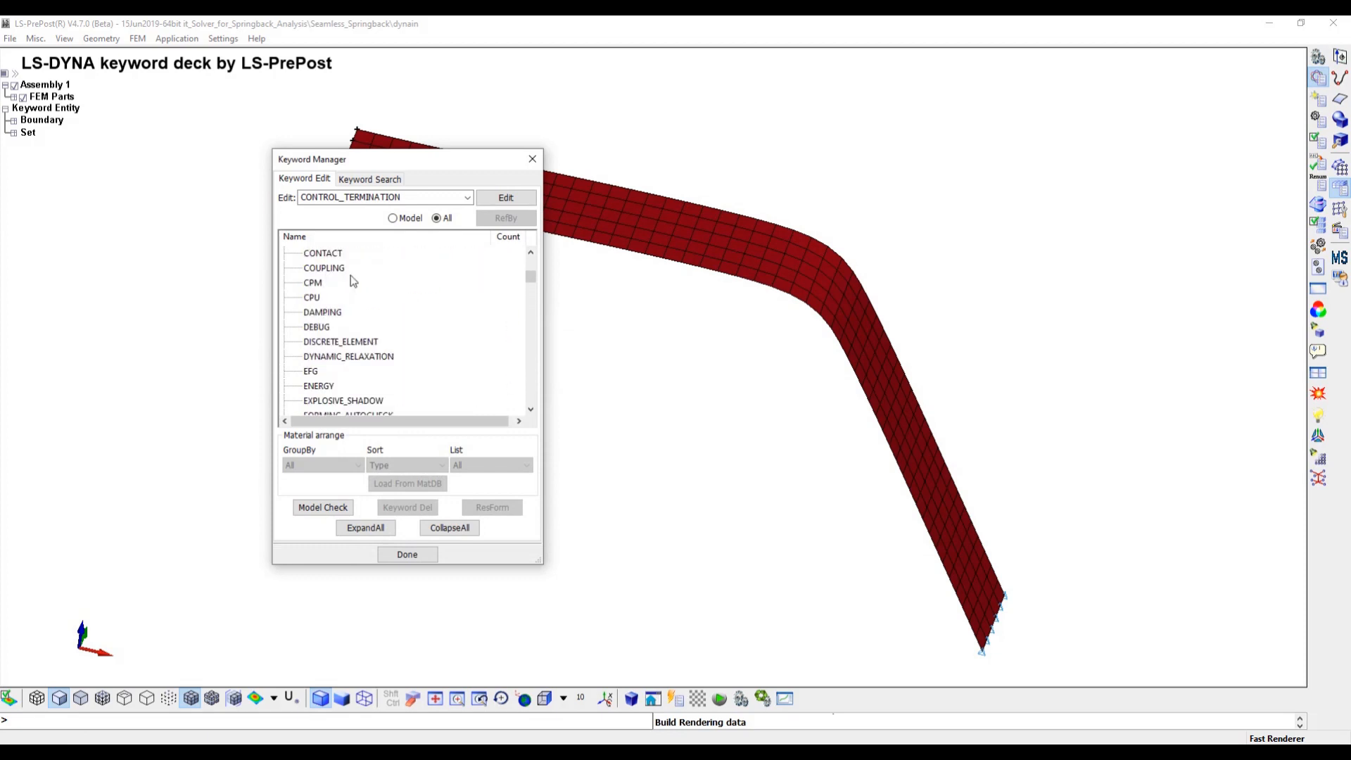
left_click(284, 282)
left_click(307, 282)
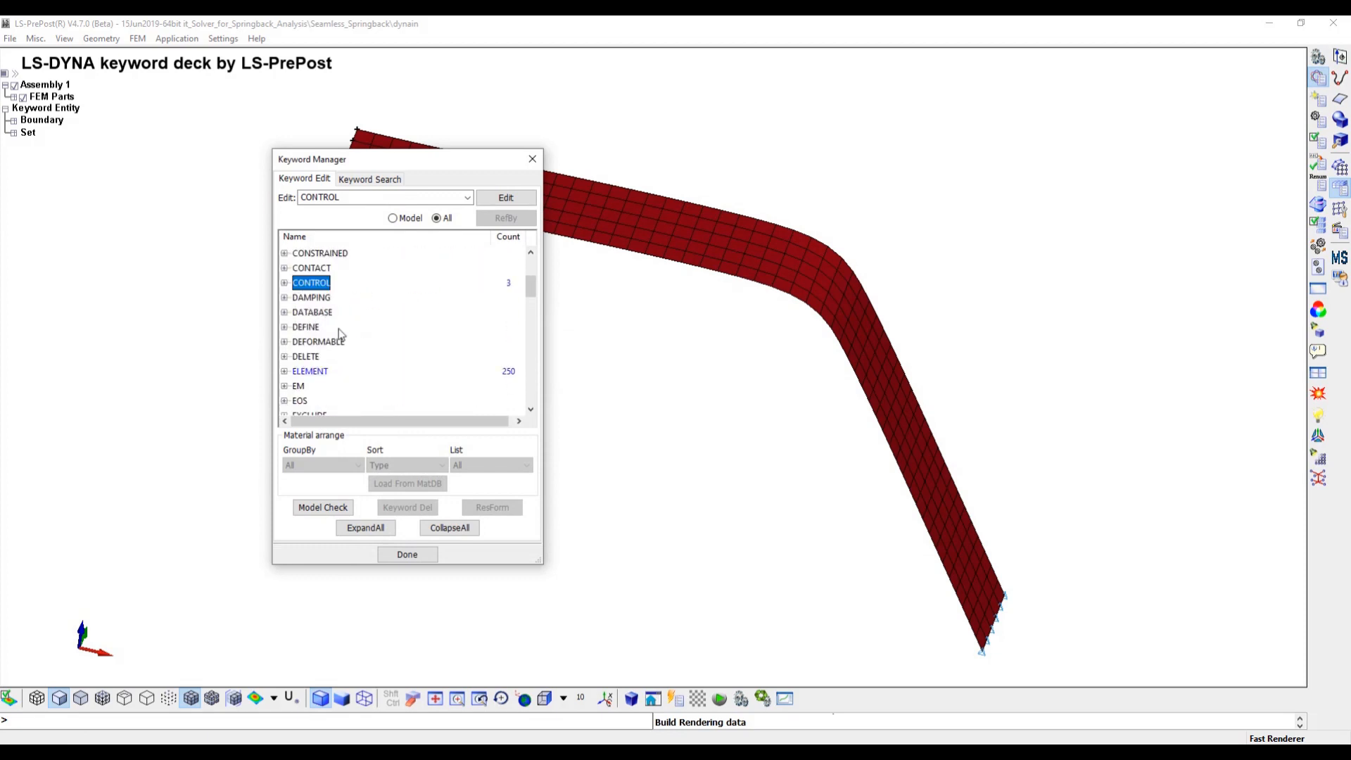
left_click(284, 312)
left_click(312, 312)
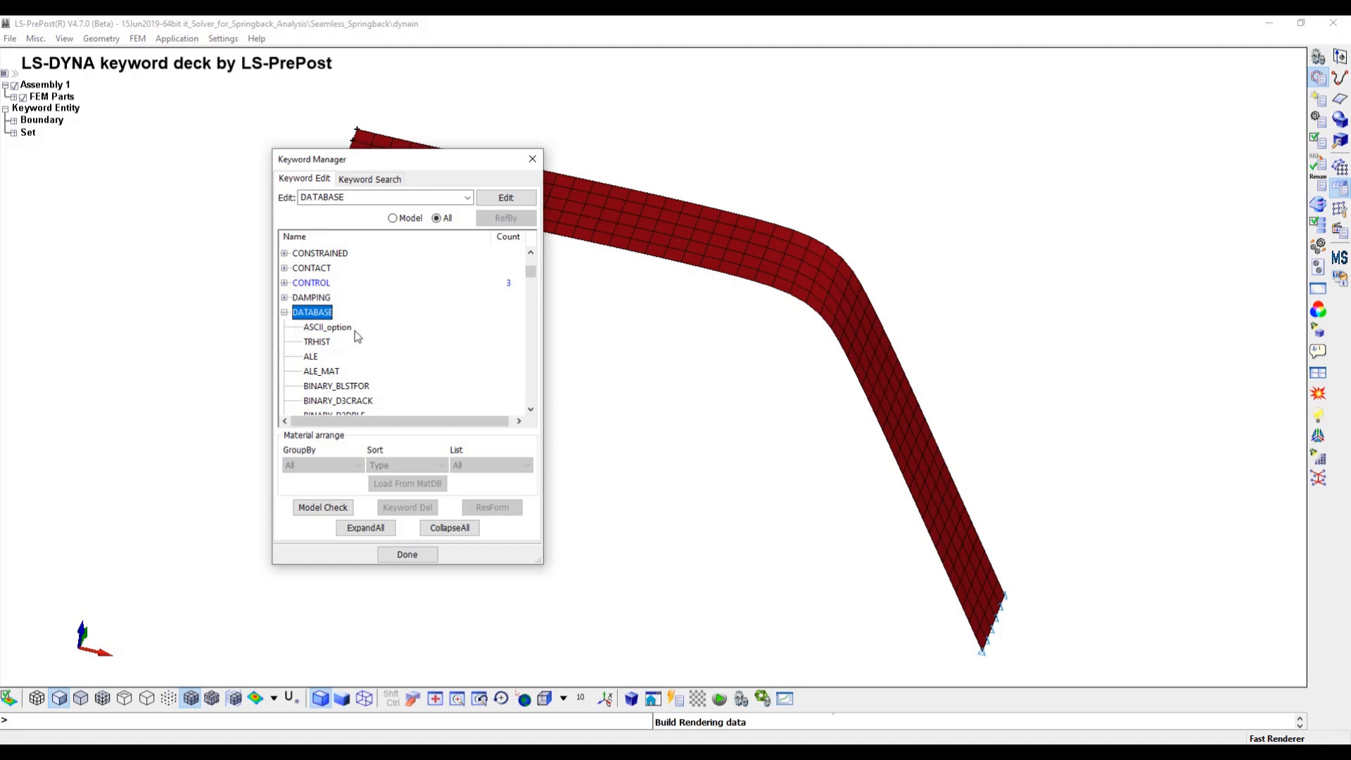
Open the input form for *DATABASE_ASCII_option and set the default BINARY to 2.
left_click(331, 327)
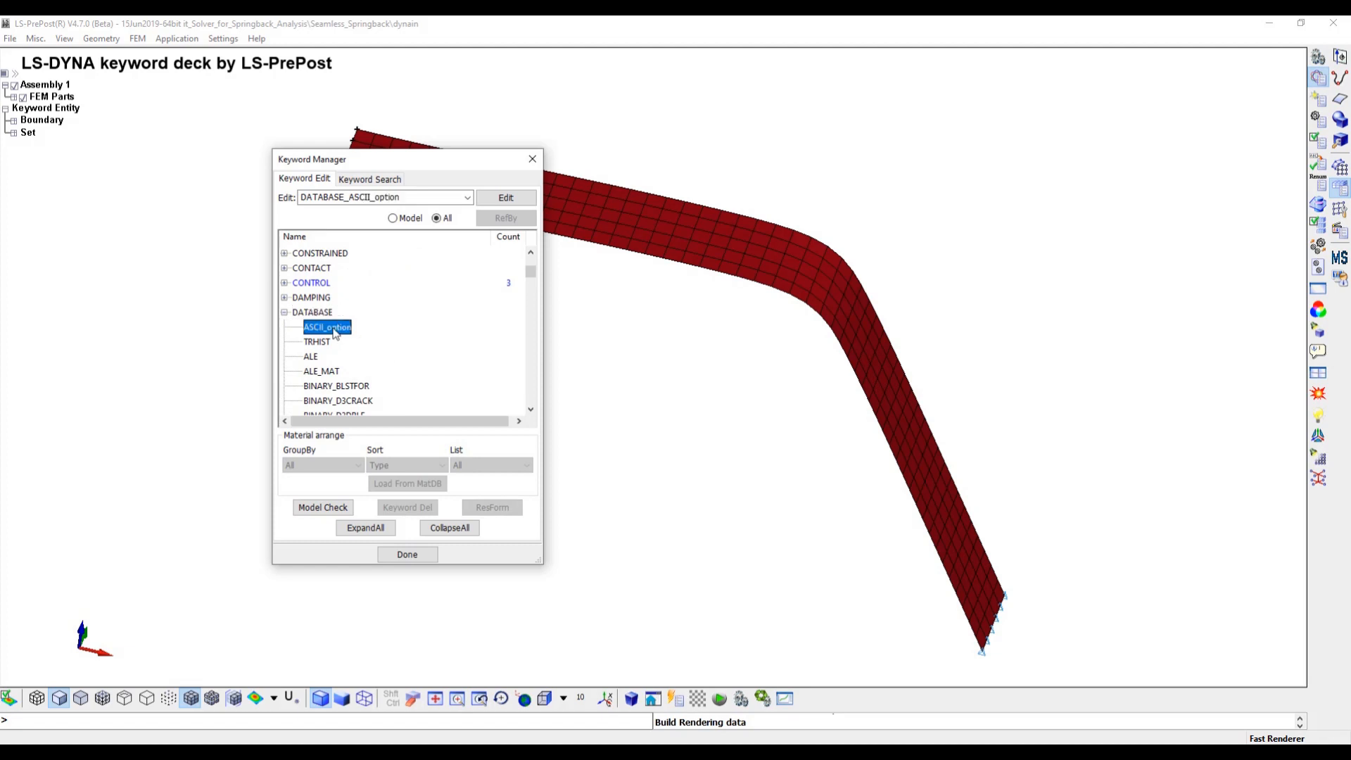
double_click(334, 329)
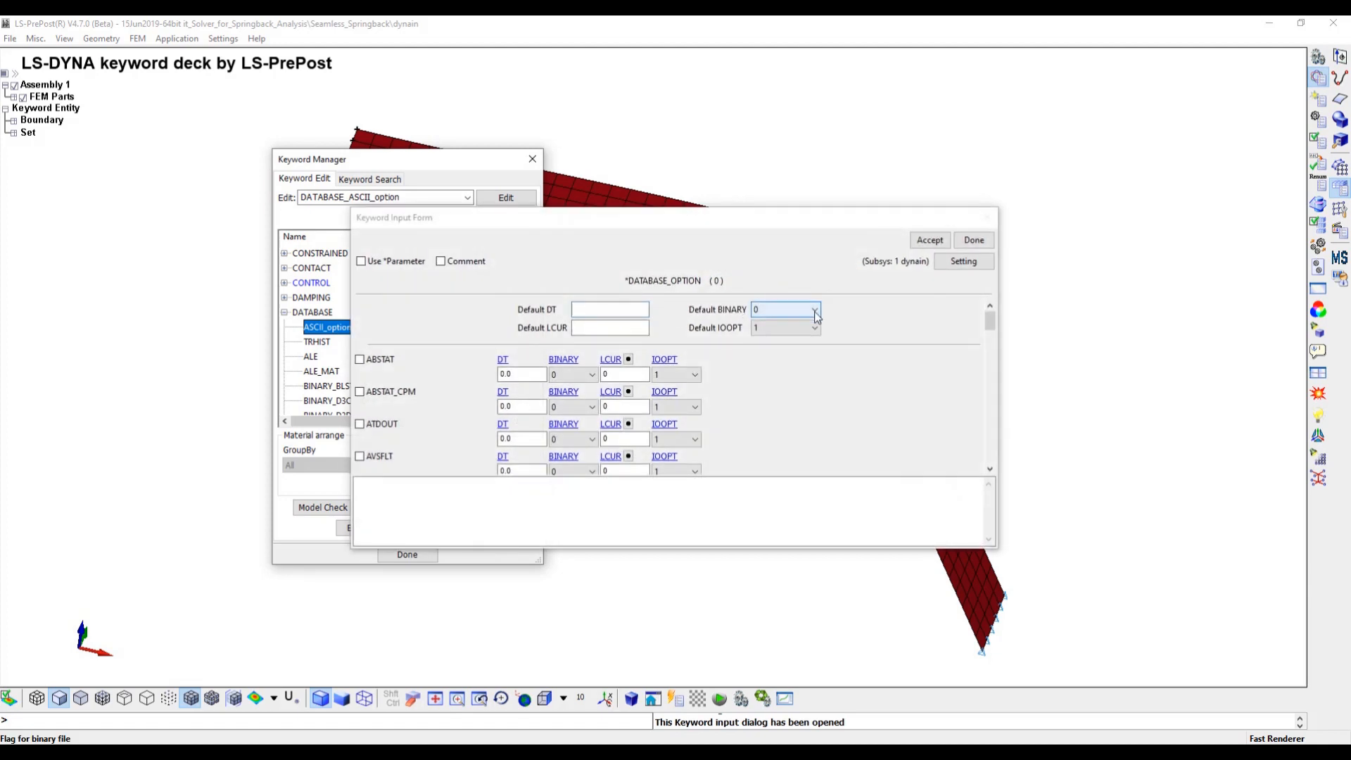
left_click(815, 311)
left_click(765, 350)
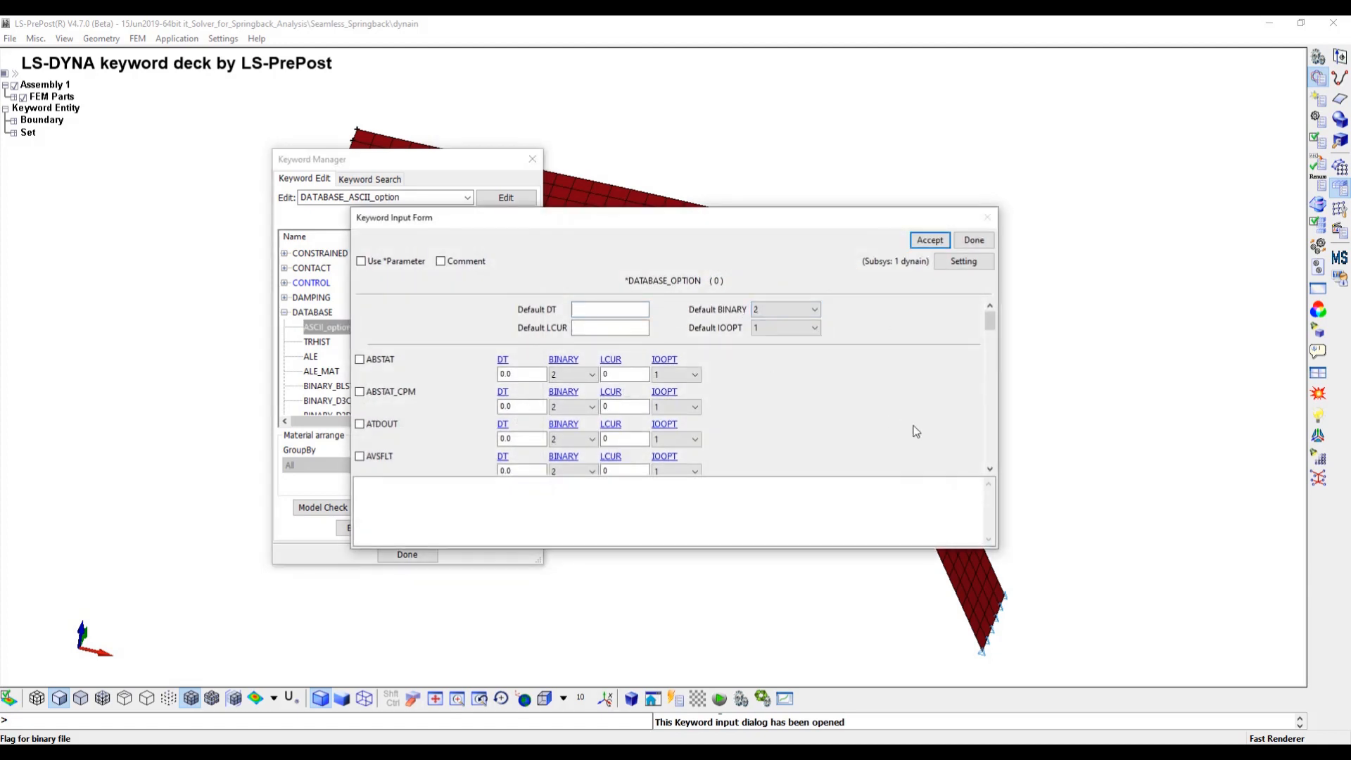
Enable the GLSTAT output with a time interval DT of 1e-4.
left_click(991, 442)
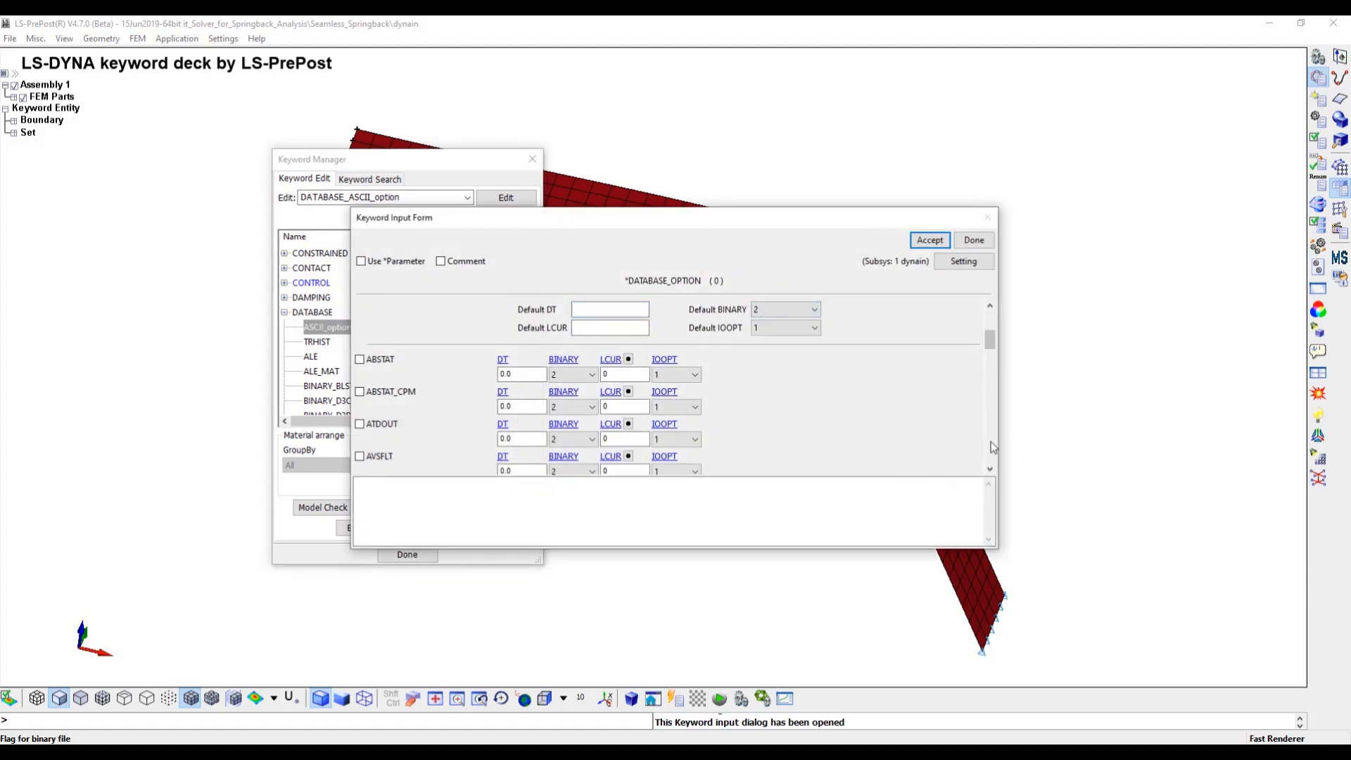
left_click(990, 443)
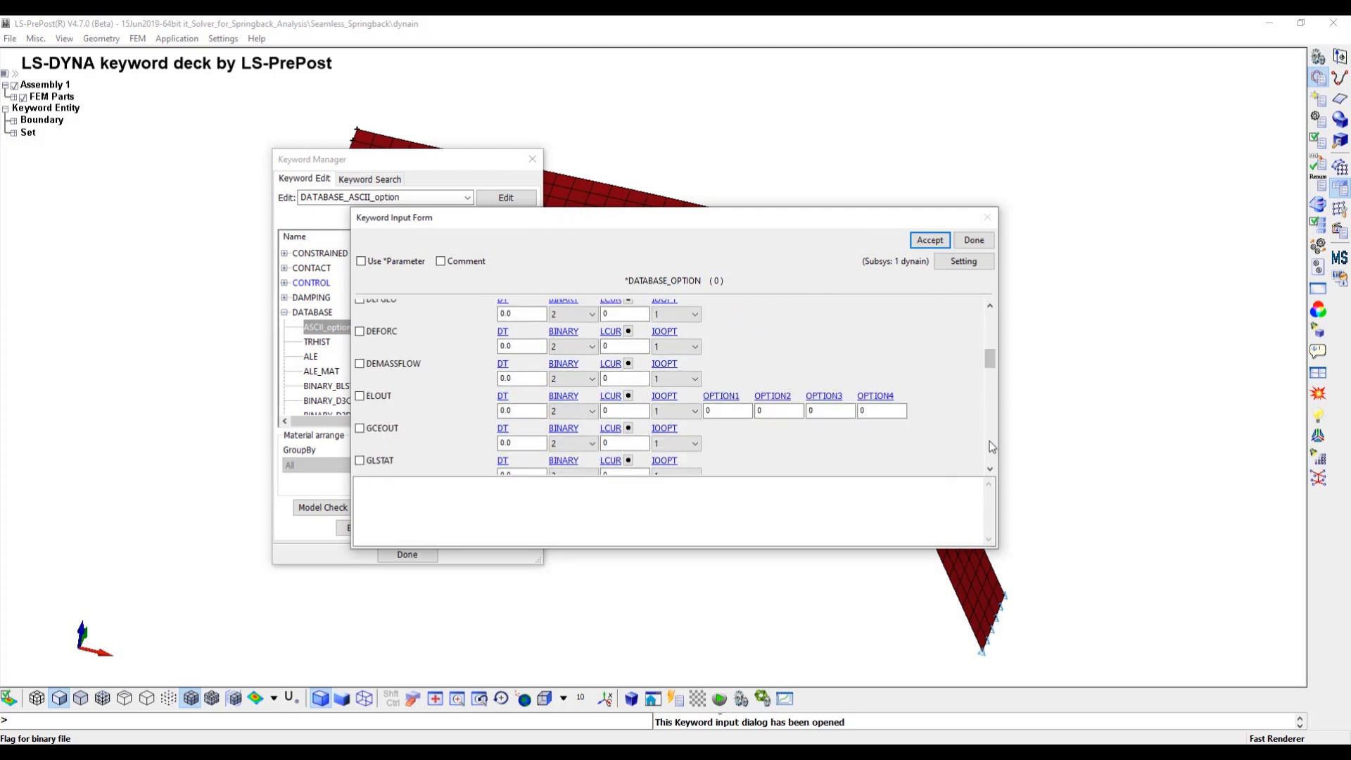
scroll(563, 413, "down", 2)
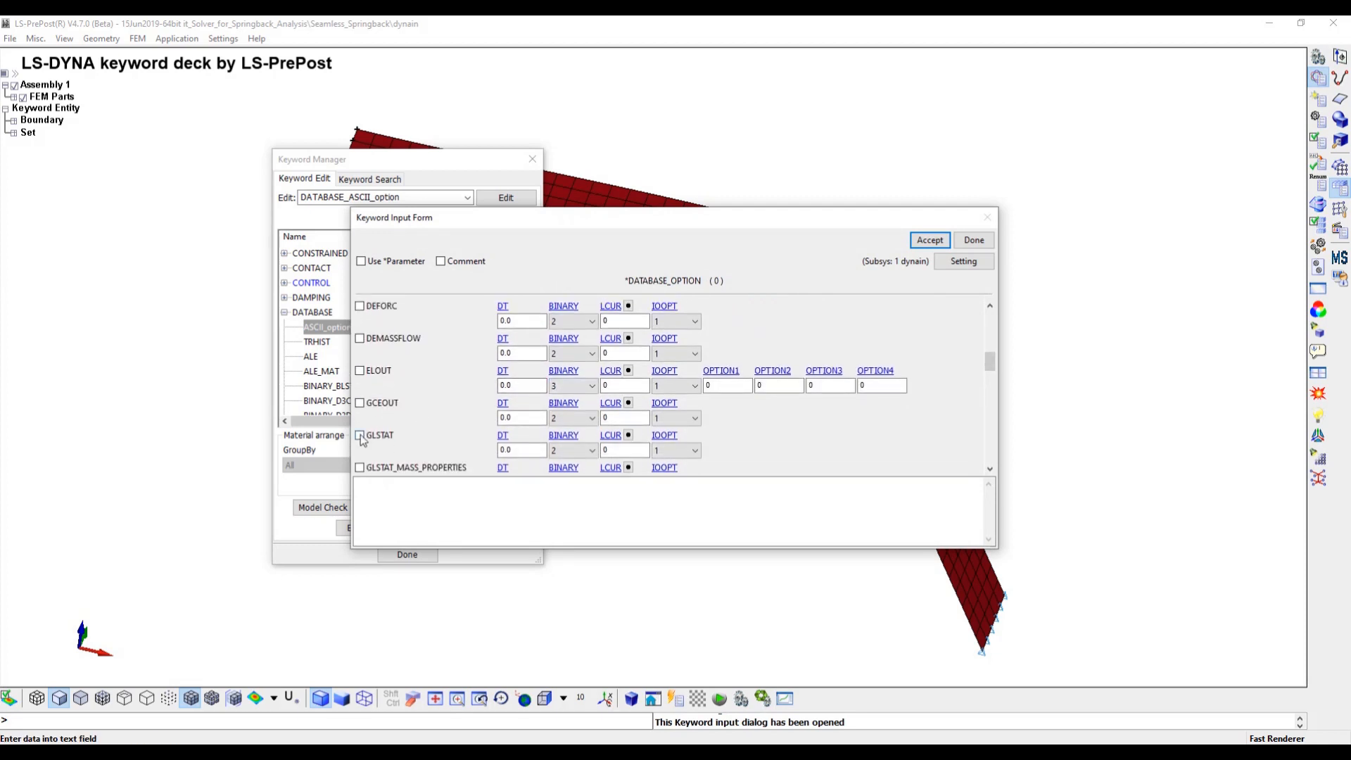
left_click(360, 437)
double_click(521, 450)
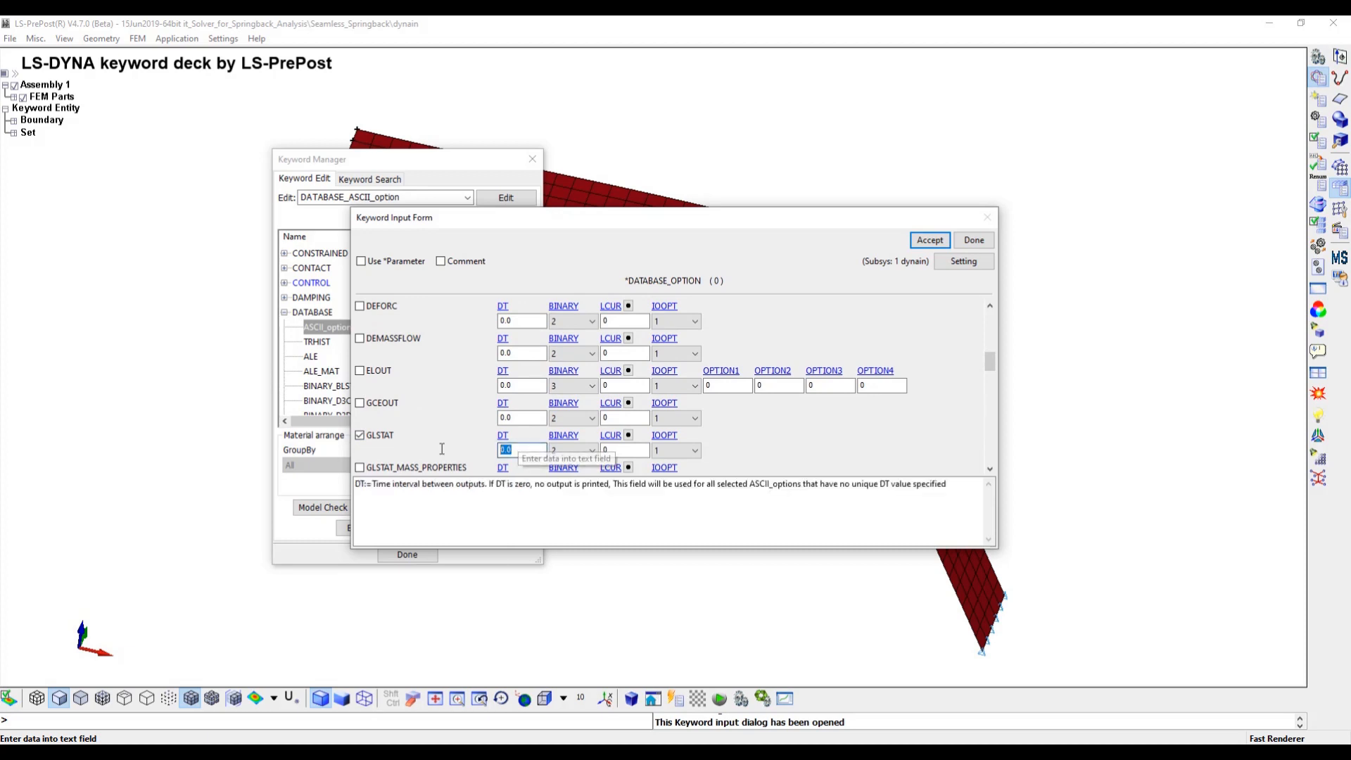
type("1e")
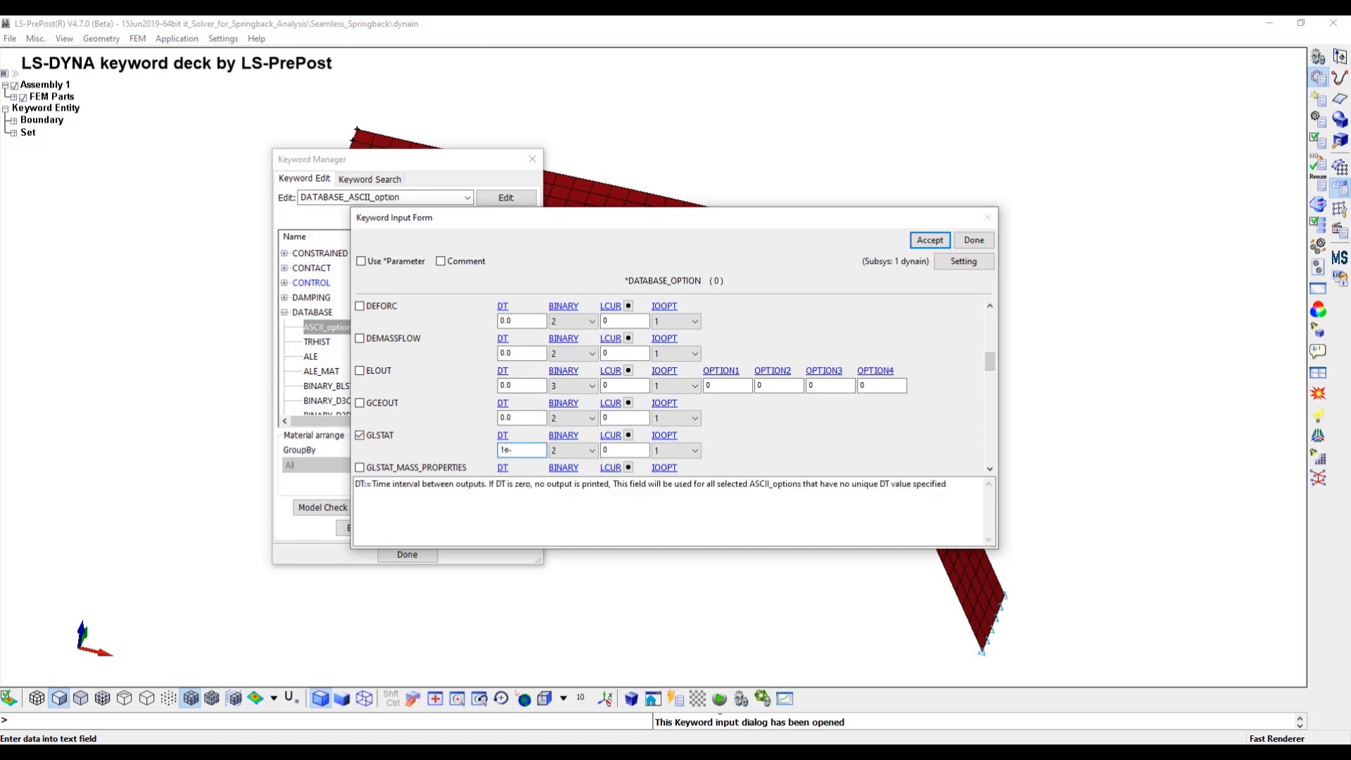
type("-4")
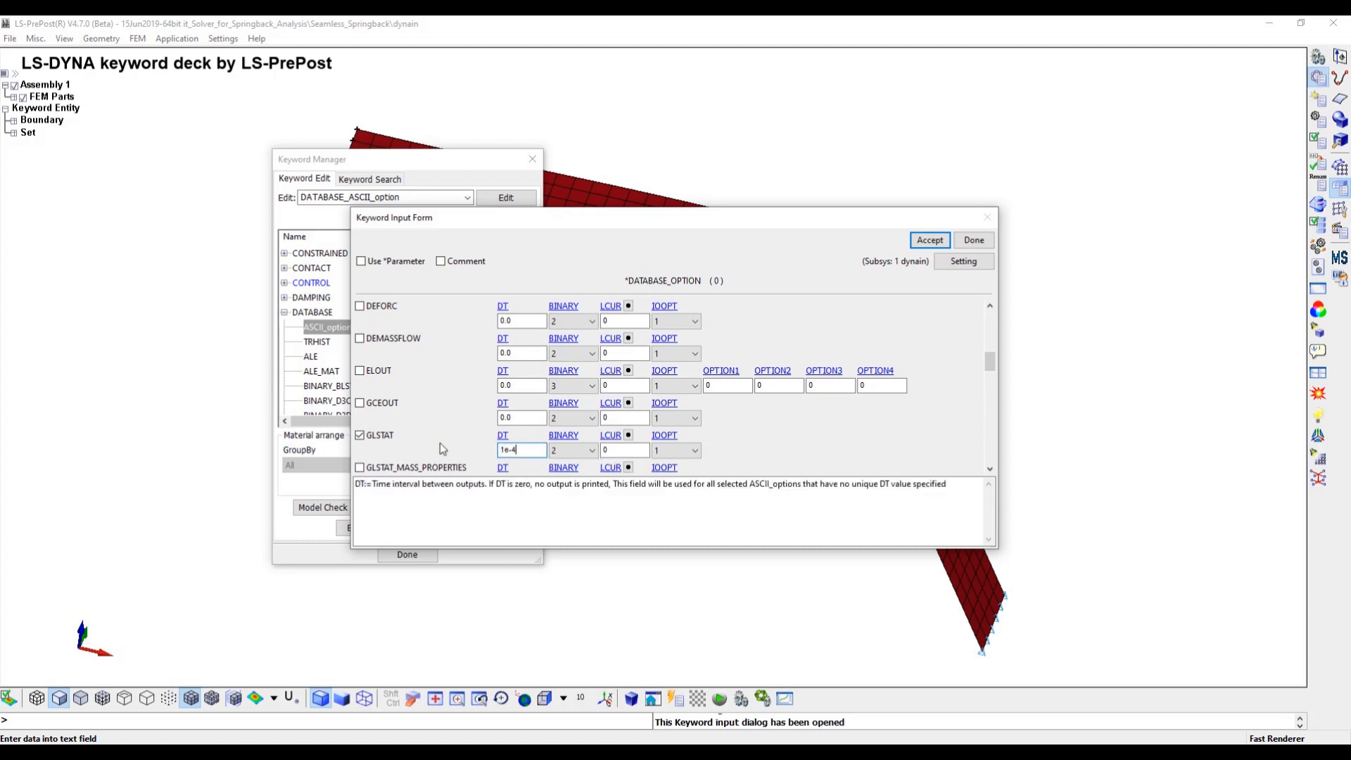
Enable the NODOUT output with DT 1e-4, accept the ASCII output options and close the form.
left_click(991, 446)
left_click(991, 444)
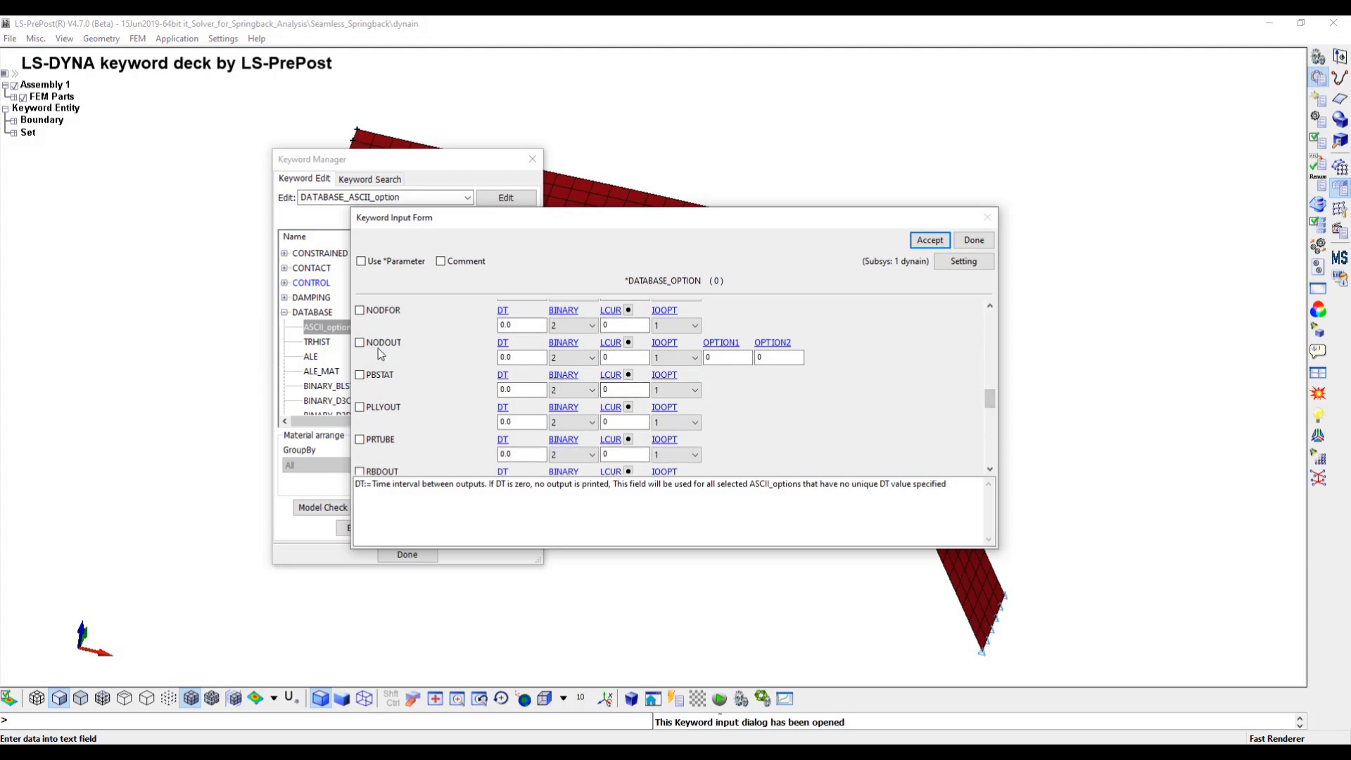
left_click(361, 342)
double_click(521, 358)
type("1e-4")
left_click(935, 243)
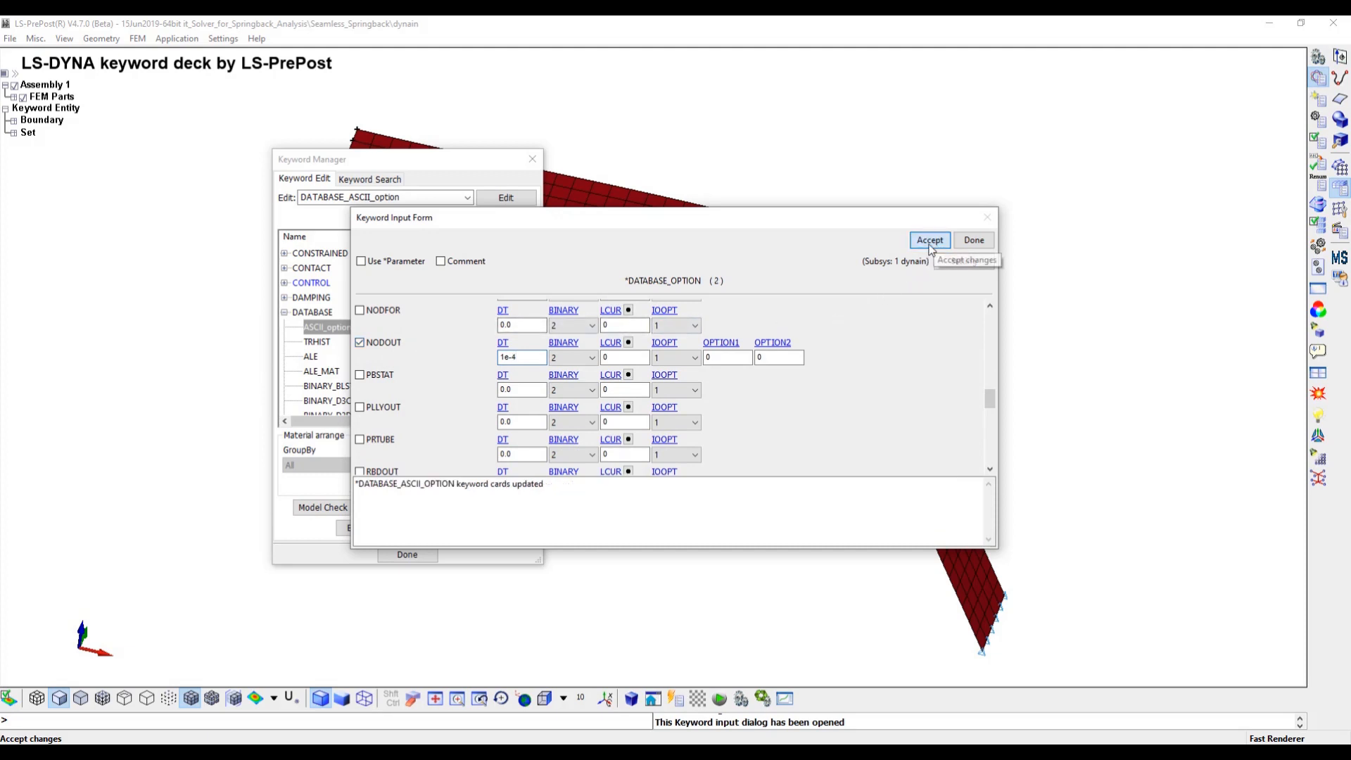
left_click(980, 242)
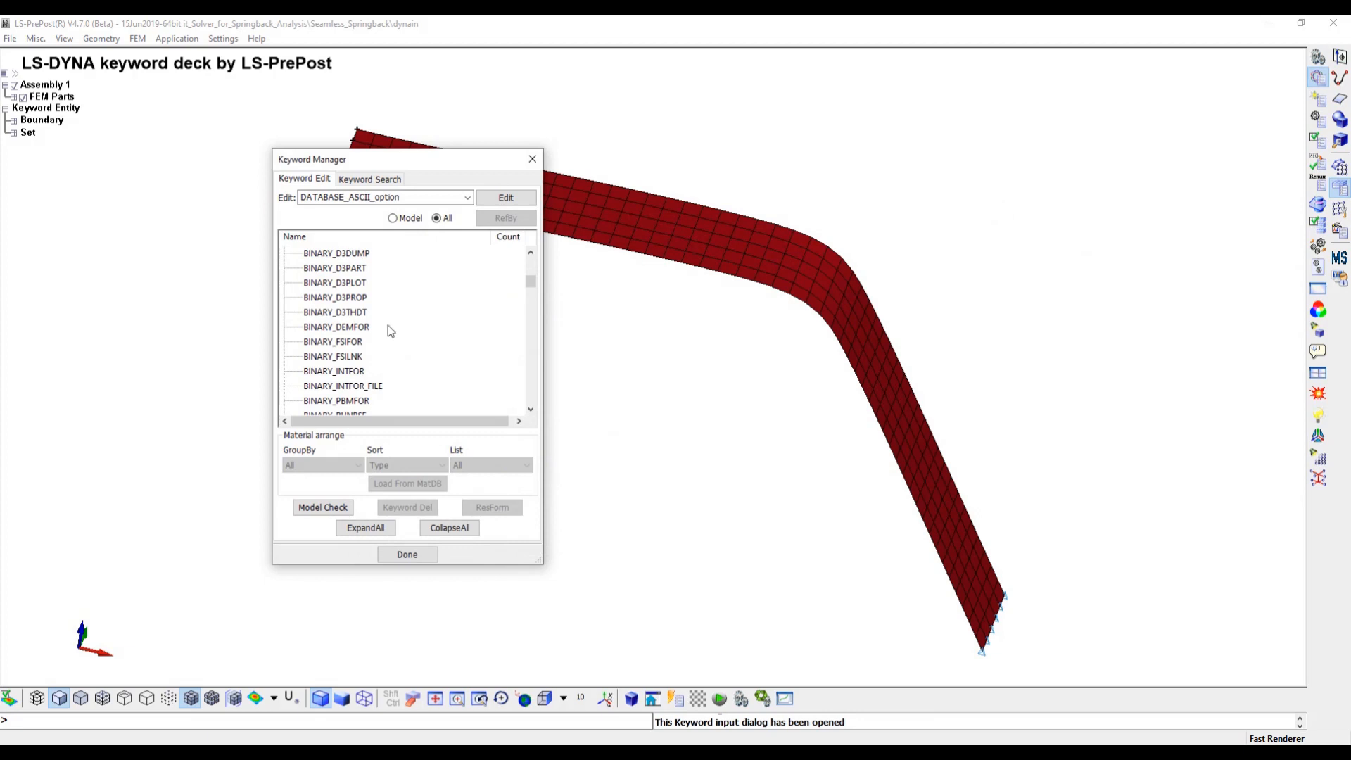
Define *DATABASE_BINARY_D3PLOT with DT 1e-3, accept it and close its form.
double_click(335, 282)
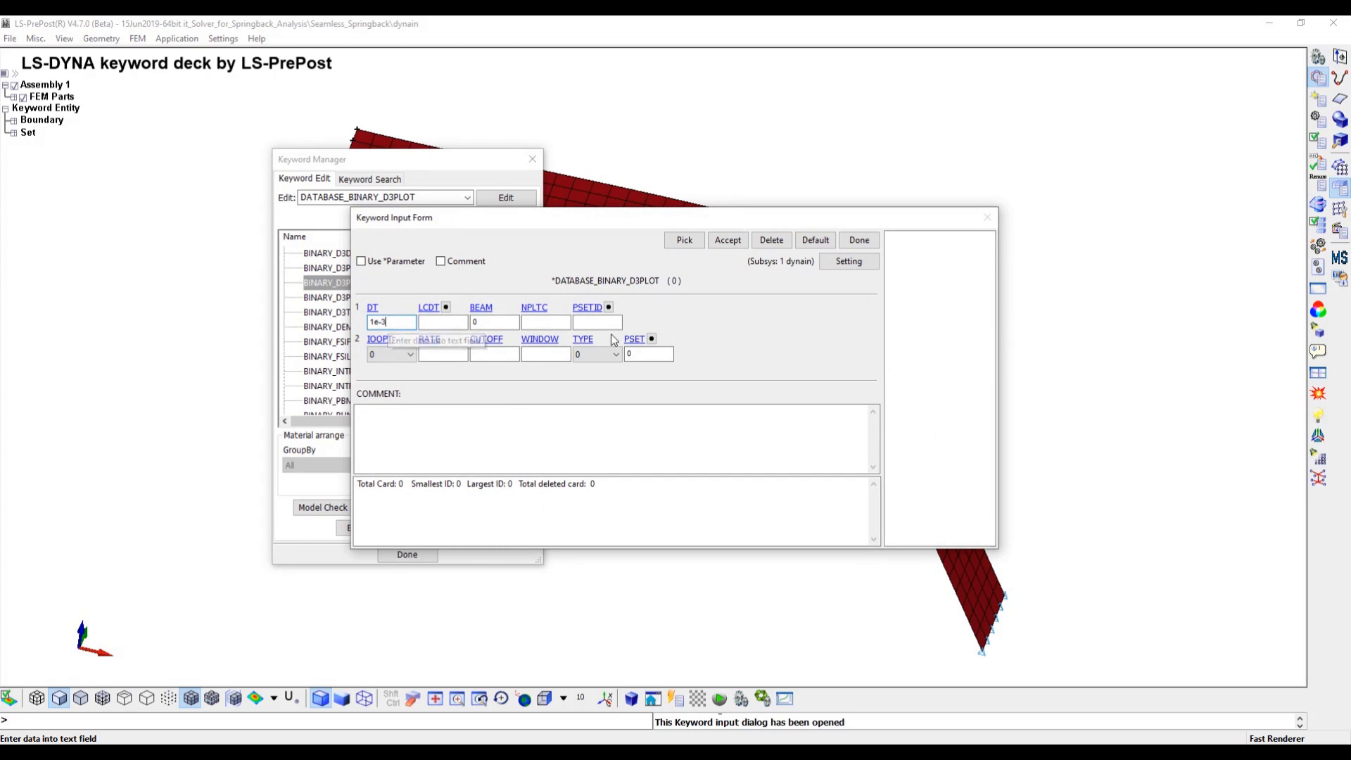
left_click(729, 242)
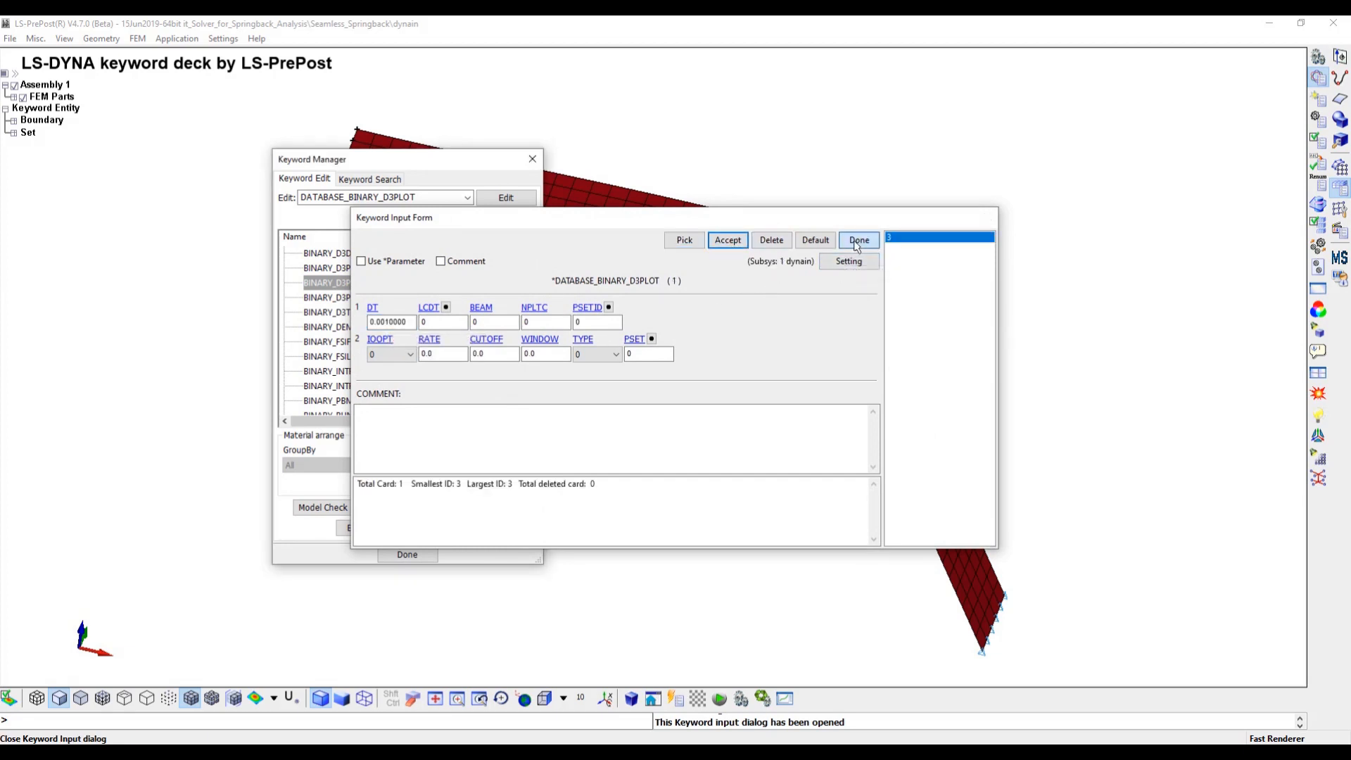
left_click(859, 240)
Define *DATABASE_HISTORY_NODE_SET with node set 2 Output_Nodes as ID1, accept it, and close the form and the keyword manager.
scroll(408, 365, "down", 8)
scroll(398, 367, "down", 10)
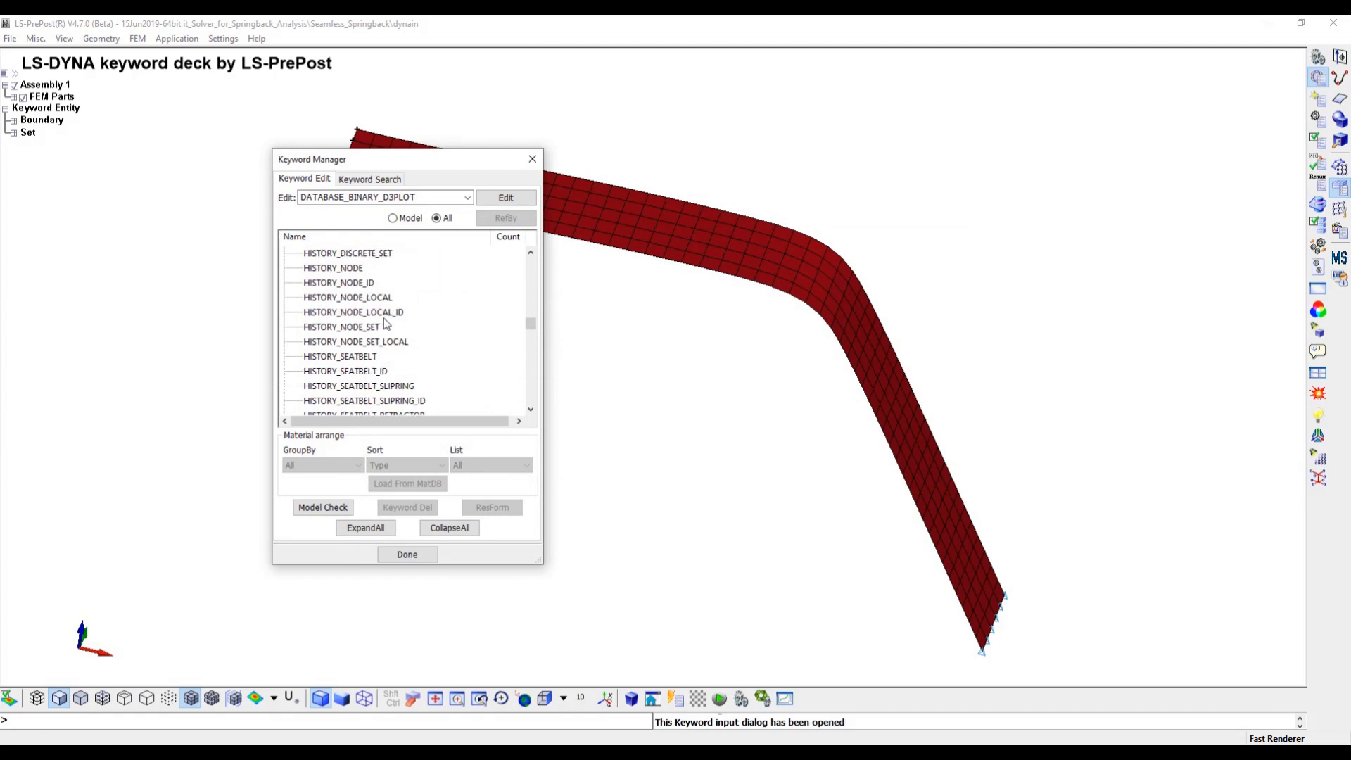
double_click(362, 331)
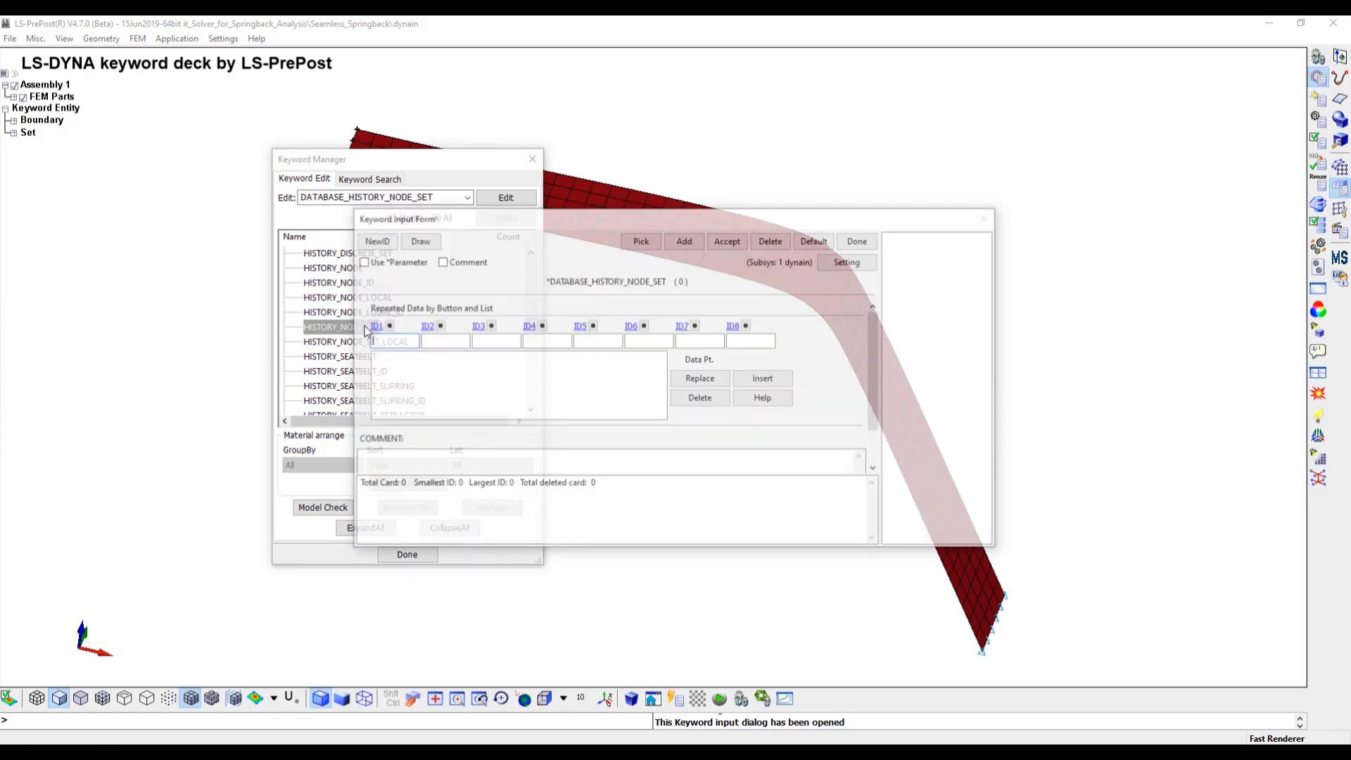
left_click(387, 327)
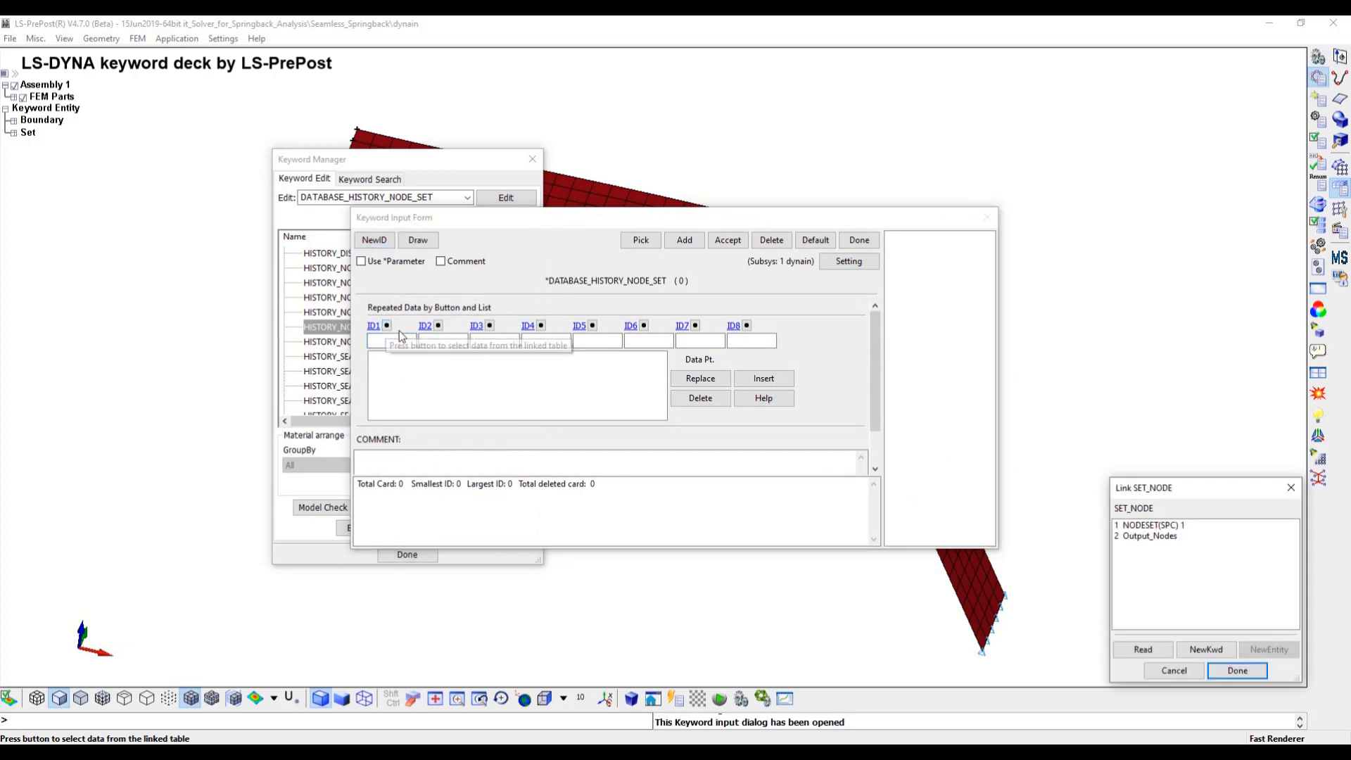
left_click(1181, 536)
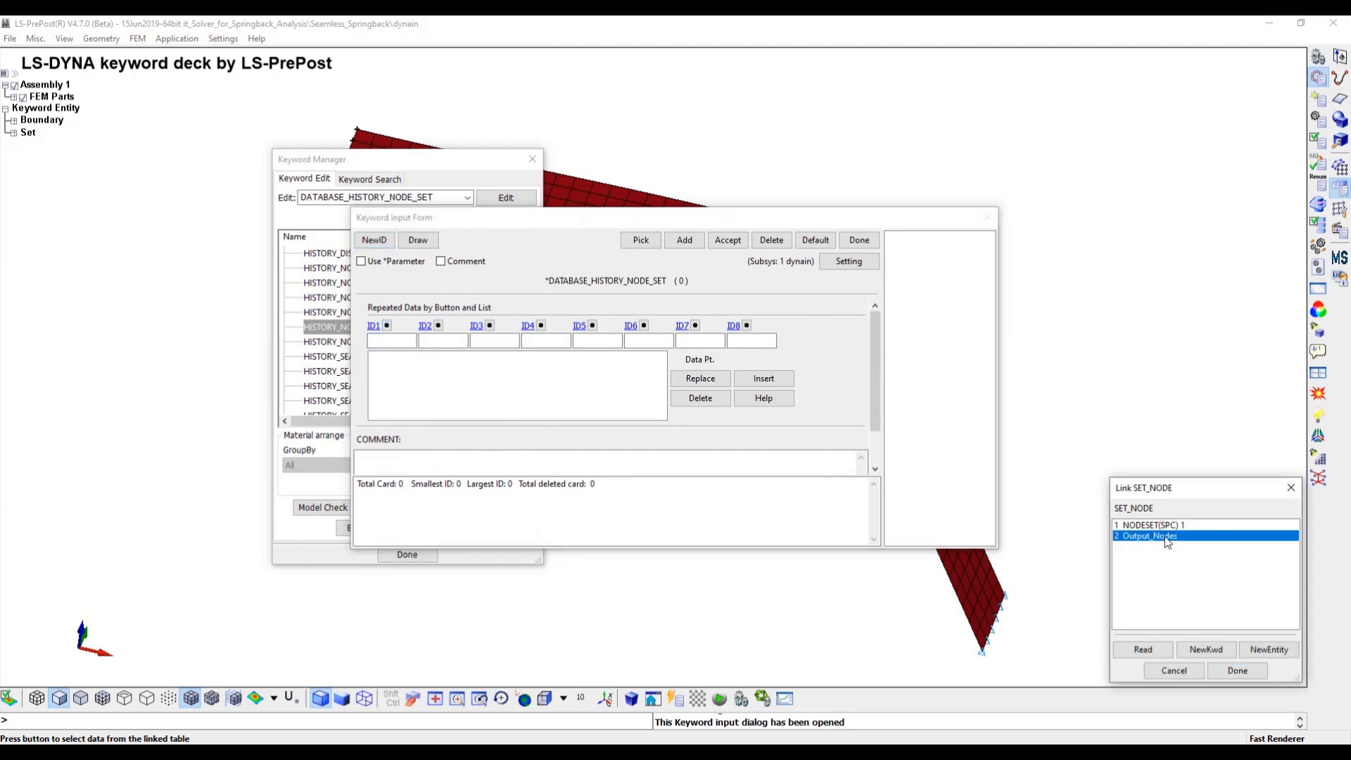
left_click(1238, 670)
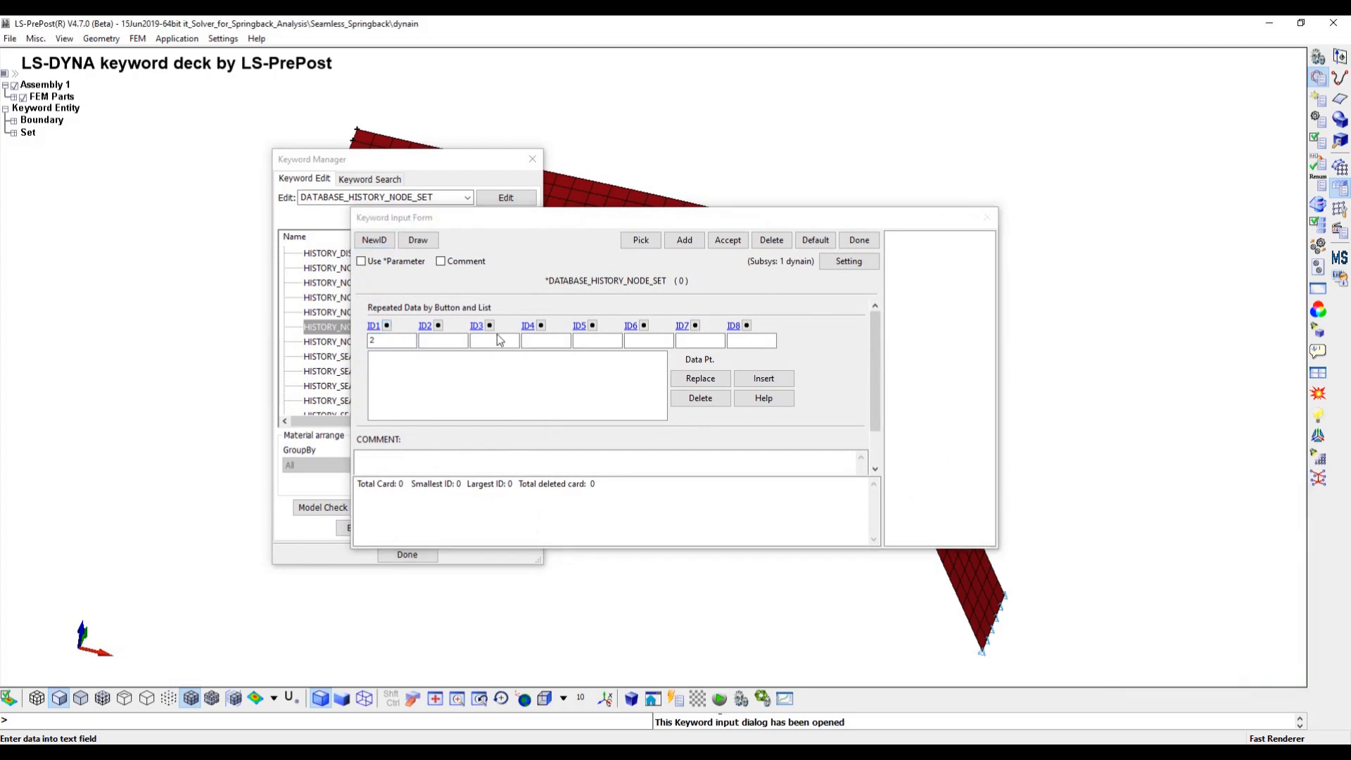
left_click(764, 377)
left_click(728, 240)
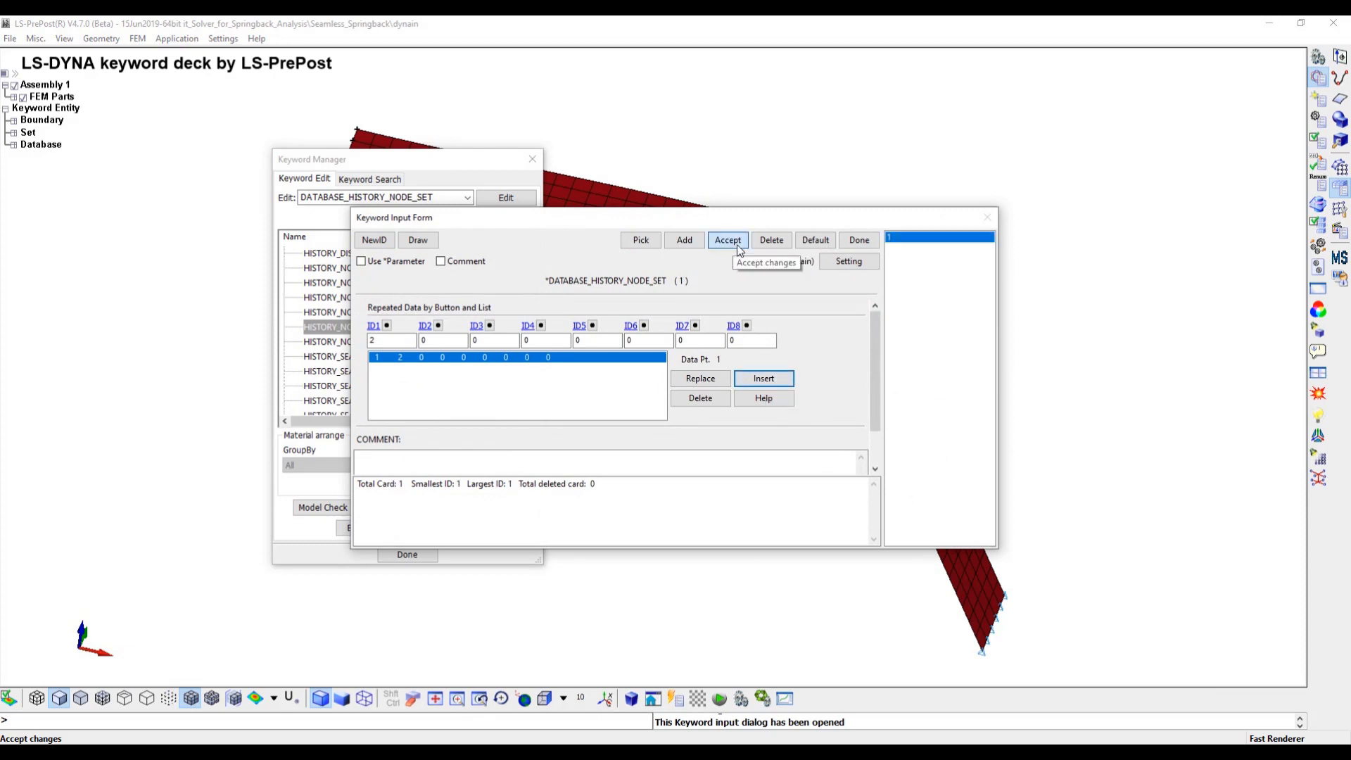
left_click(860, 240)
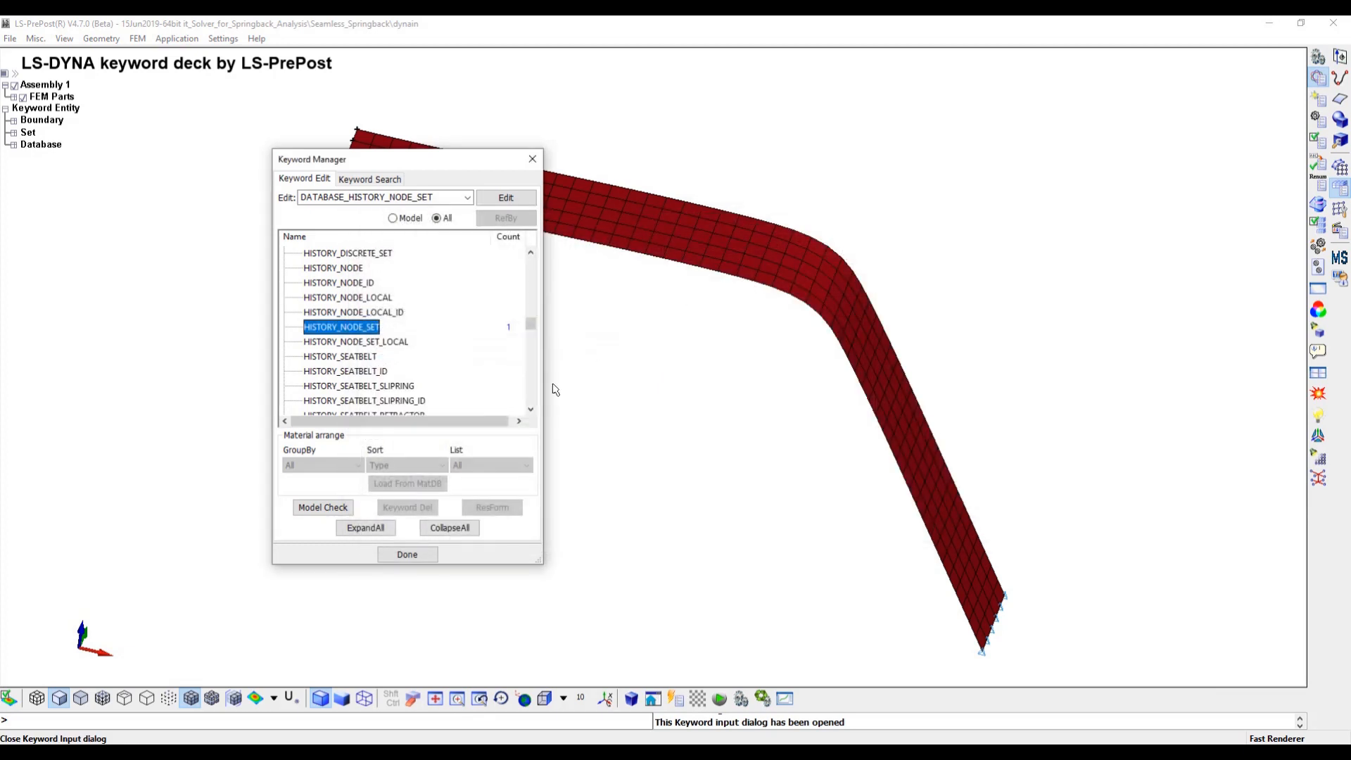
left_click(406, 555)
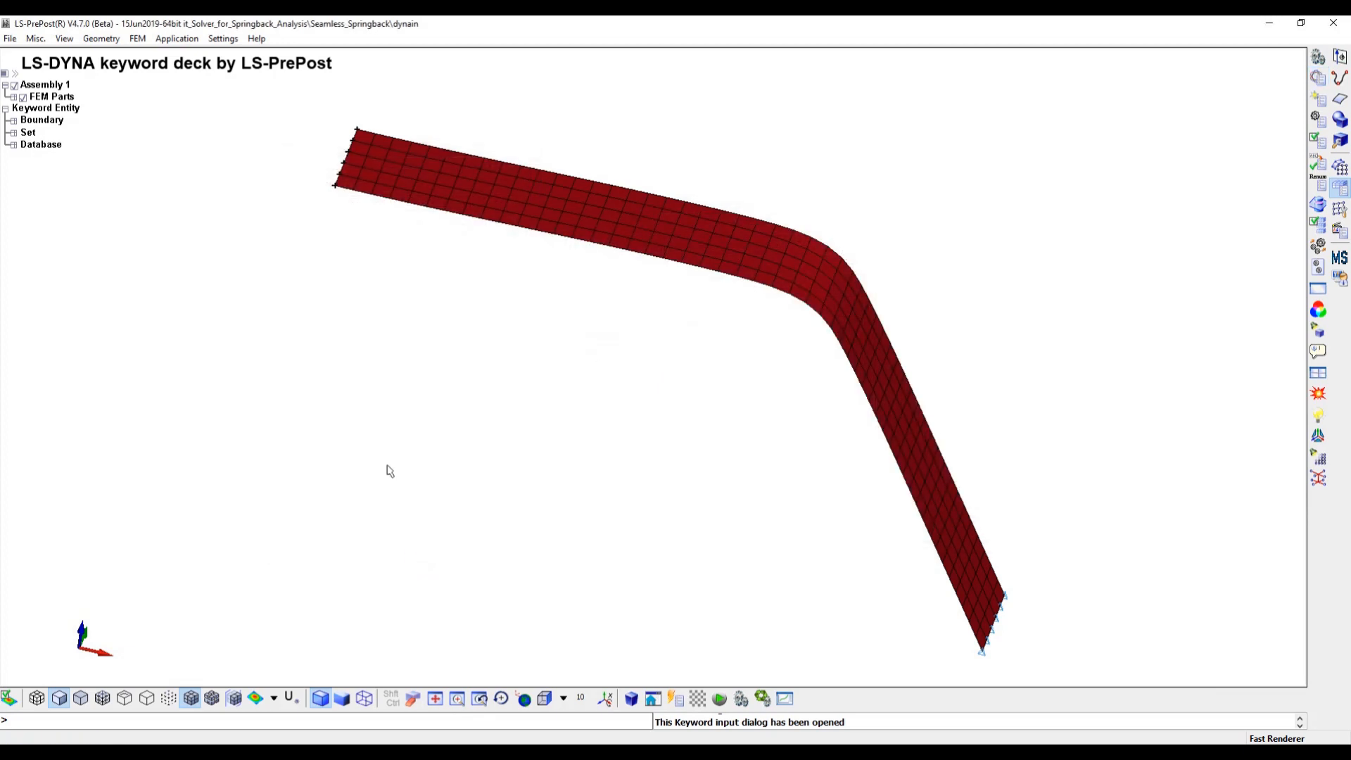
Start saving the keyword file under a new name and browse to the Topic_1_Explicit_Solver_for_Springback_Analysis folder.
left_click(10, 39)
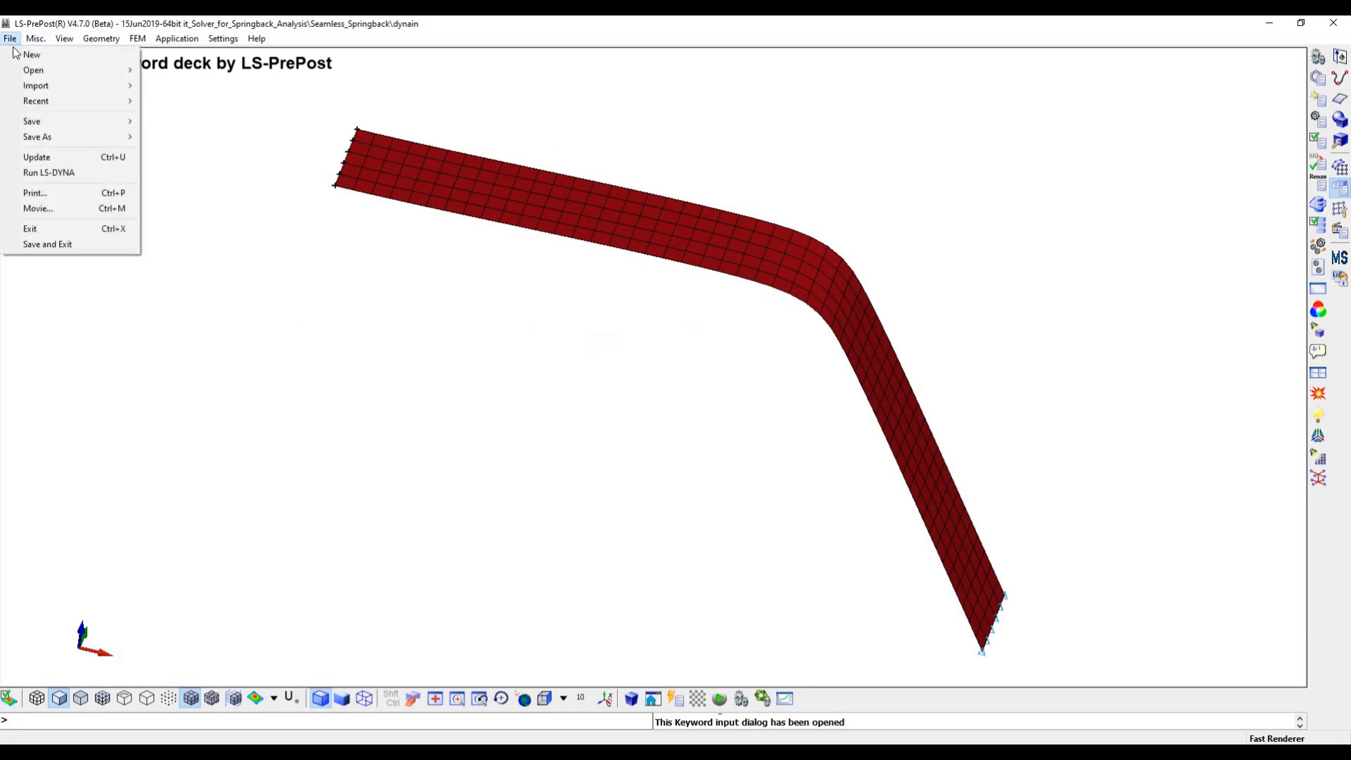
mouse_move(58, 125)
left_click(199, 134)
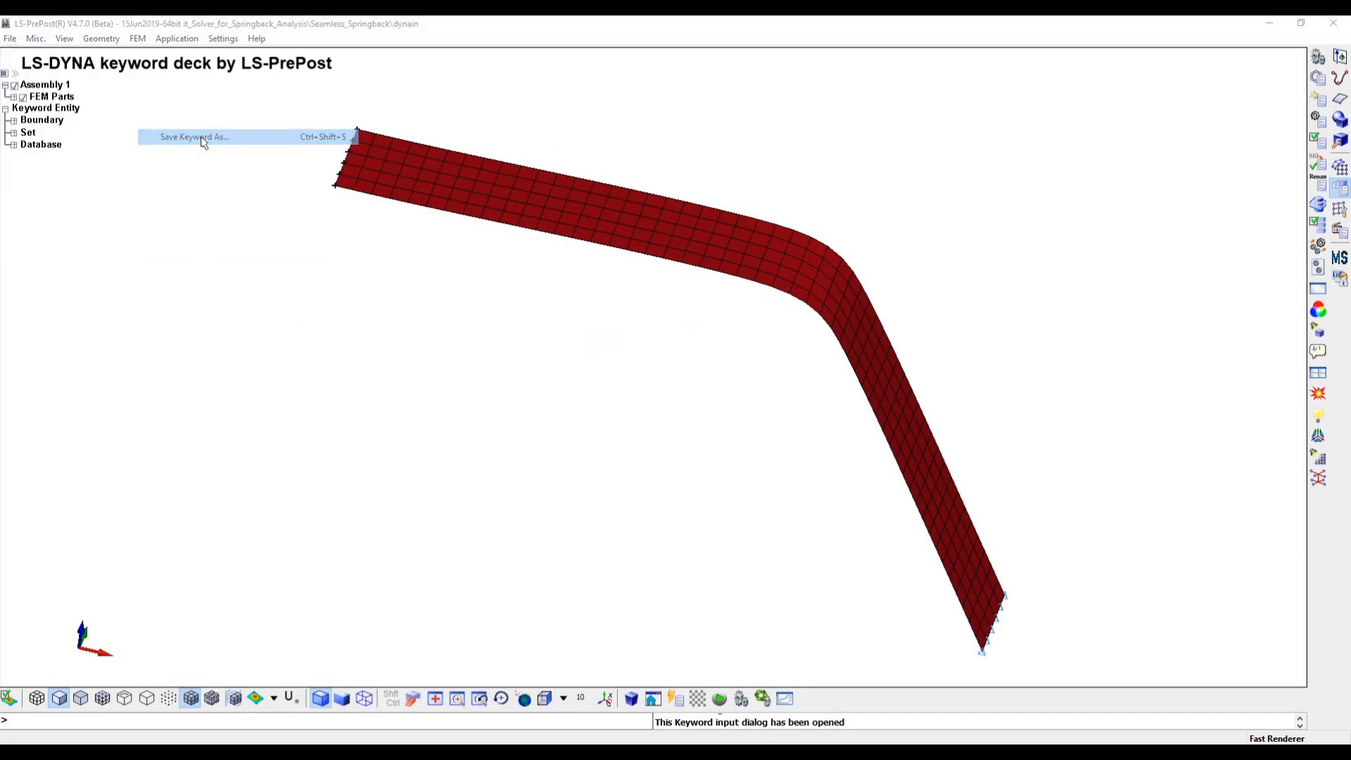
left_click(723, 289)
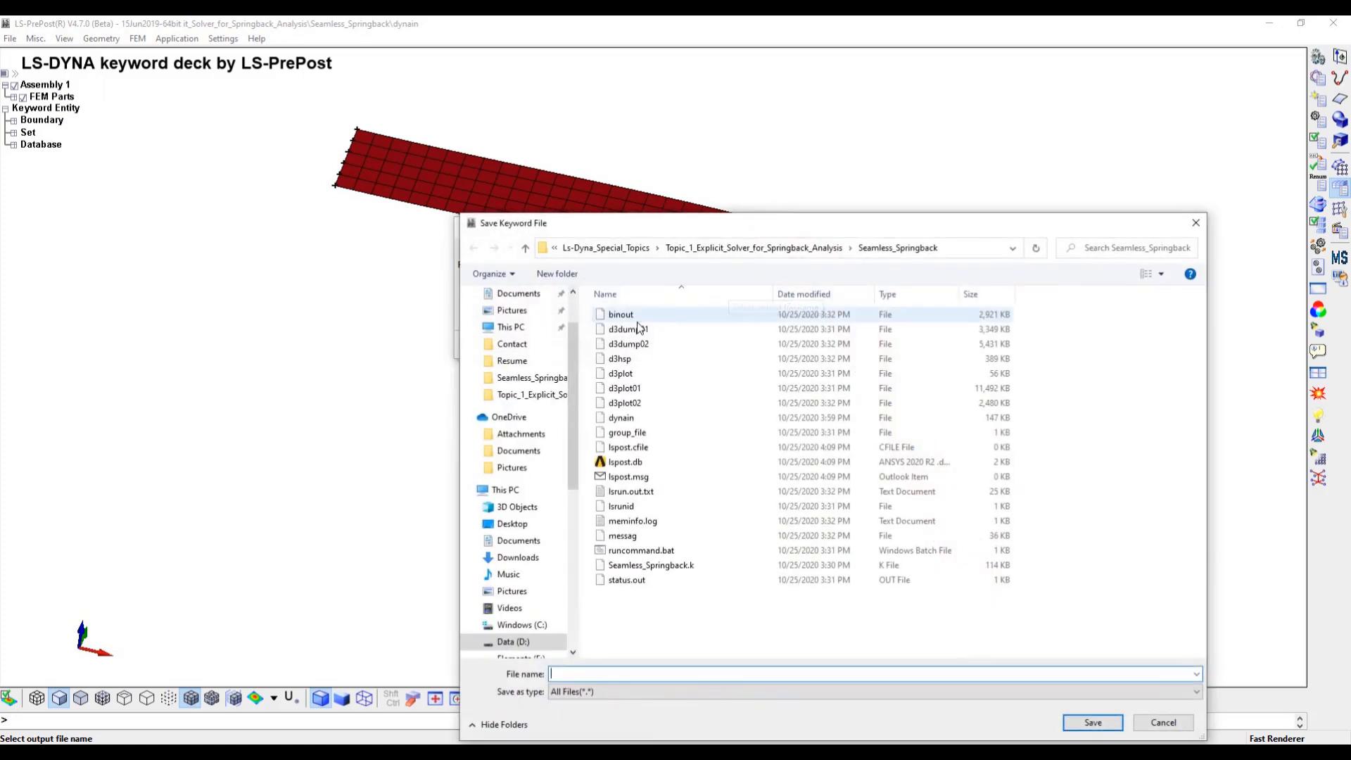
left_click(746, 248)
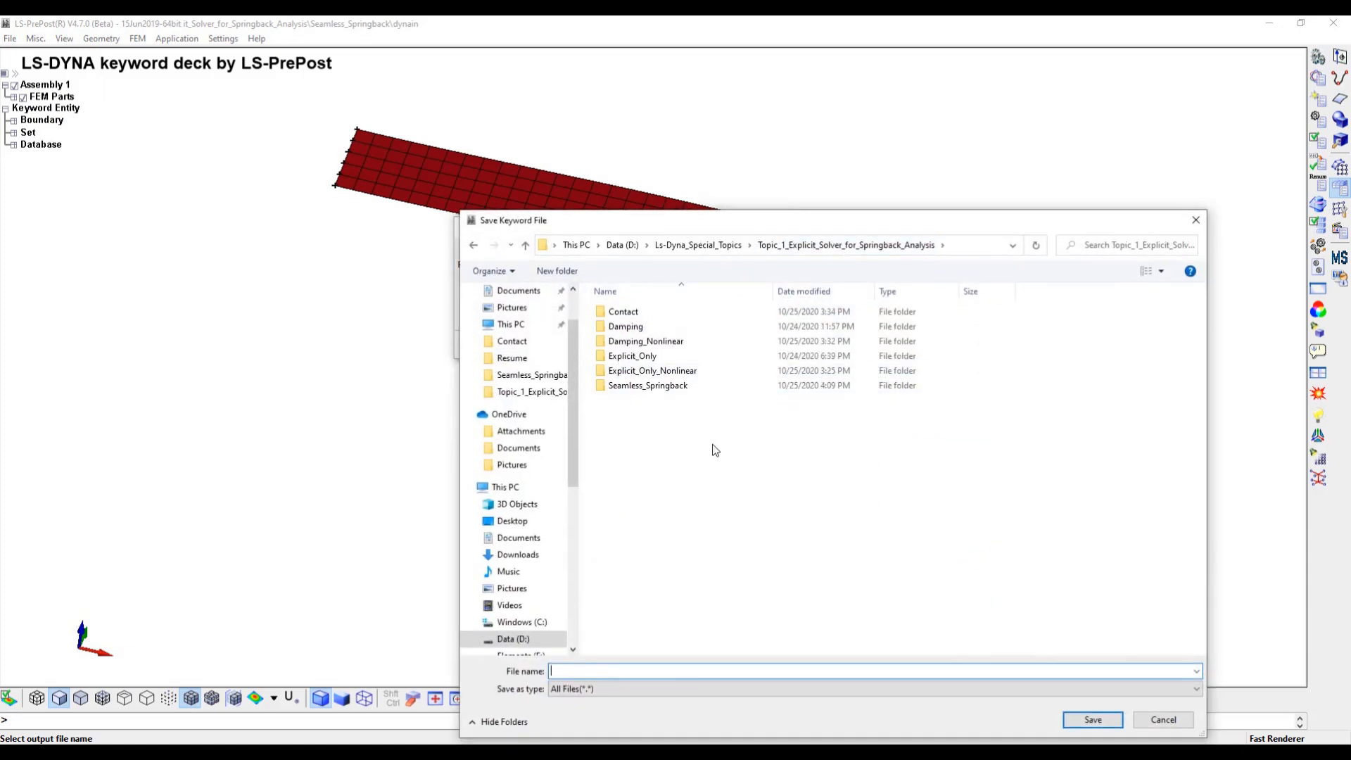
Create a new folder named Dynain_Method and copy its name.
right_click(641, 438)
mouse_move(687, 601)
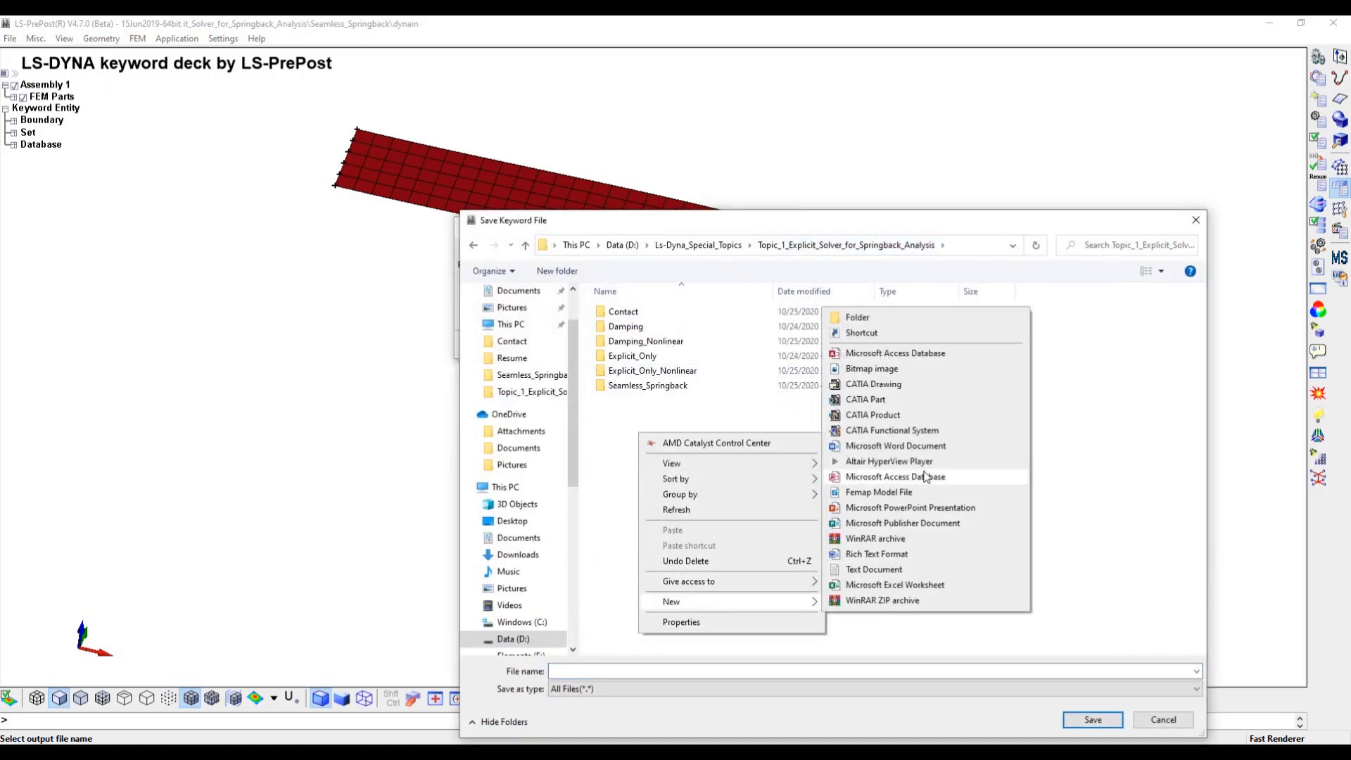
left_click(875, 317)
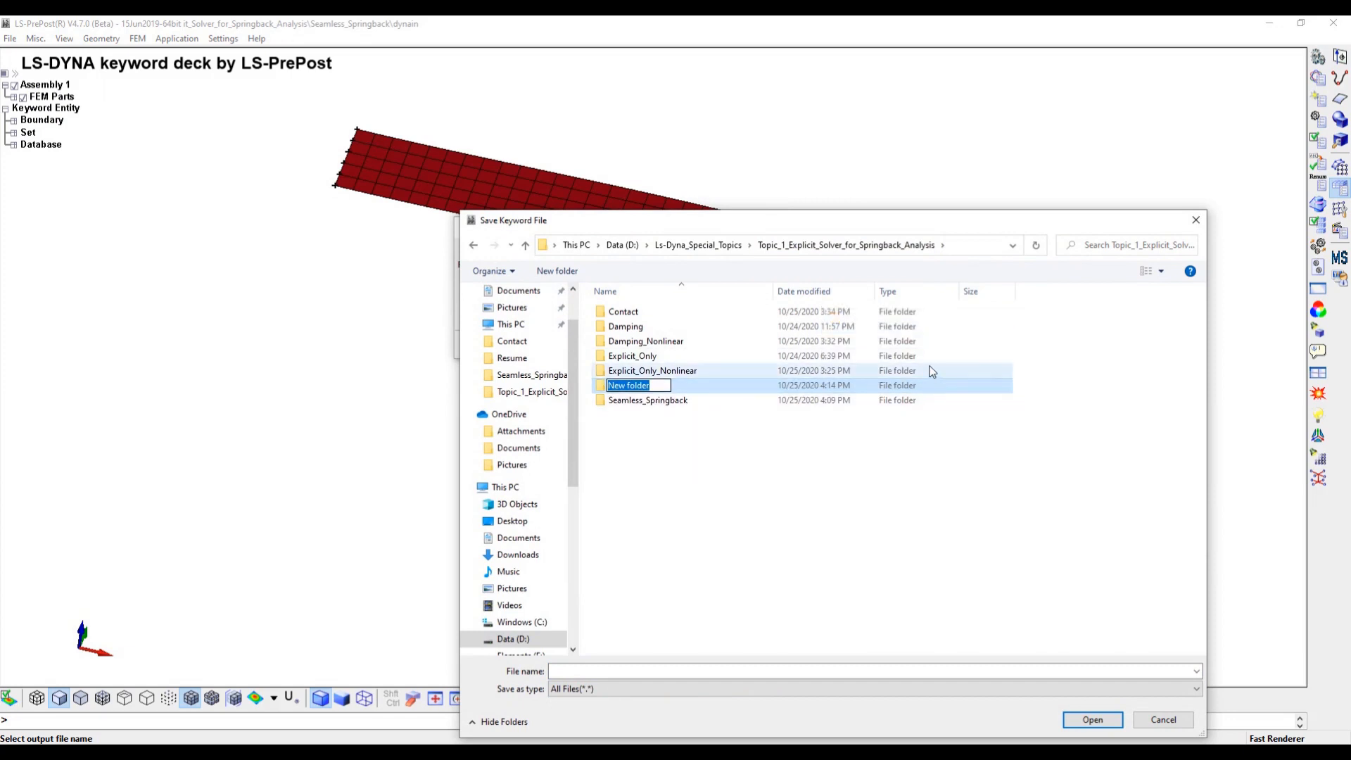
type("Dynain_Method")
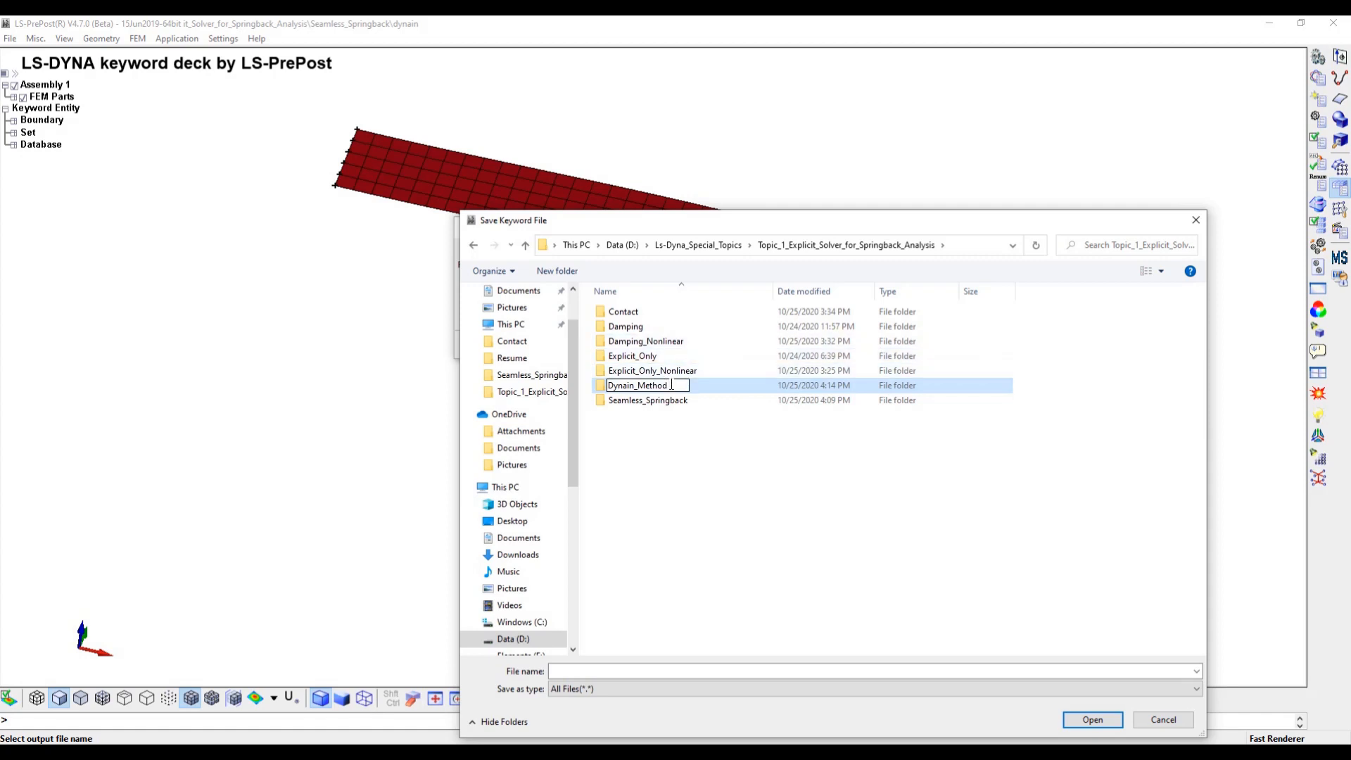
left_click_drag(670, 386, 573, 396)
key("ctrl+c")
key("Return")
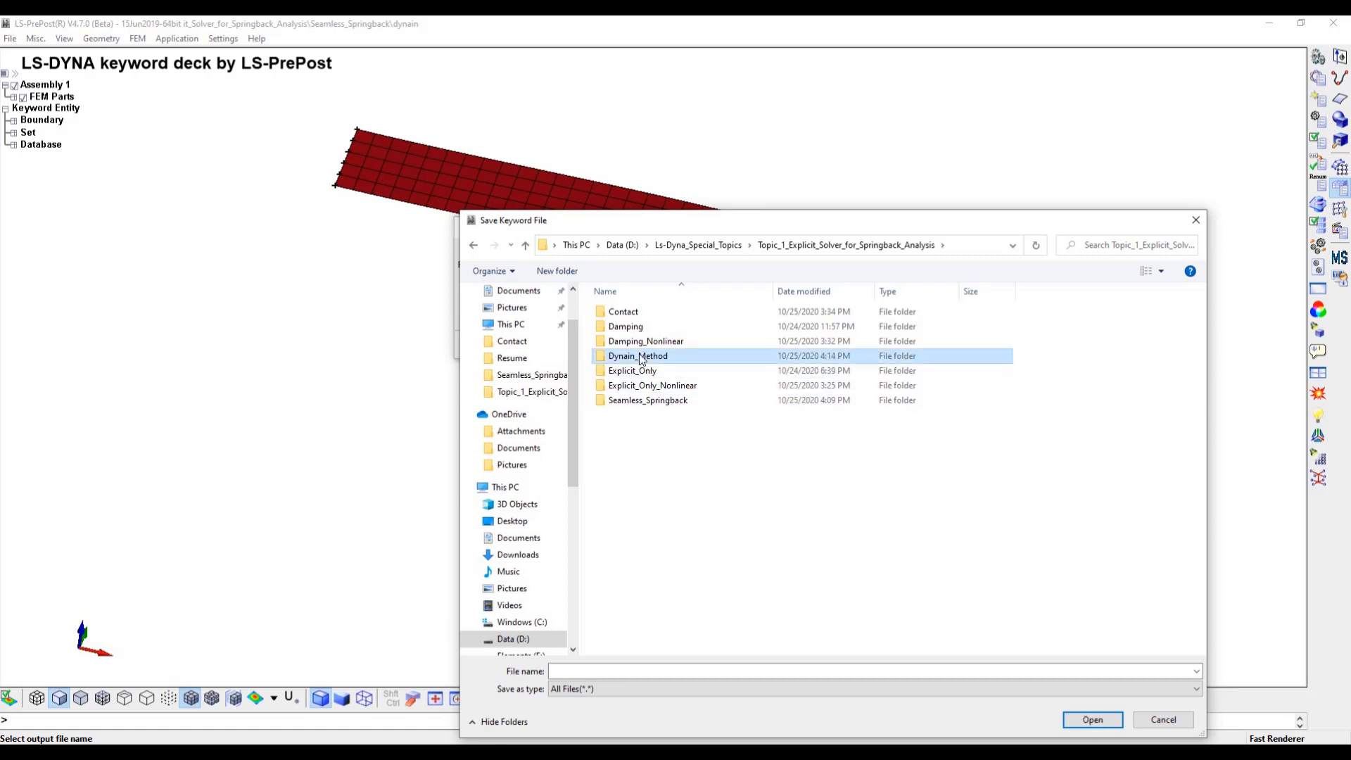
Save the keyword file as Dynain_Method inside the new Dynain_Method folder.
double_click(639, 356)
left_click(577, 671)
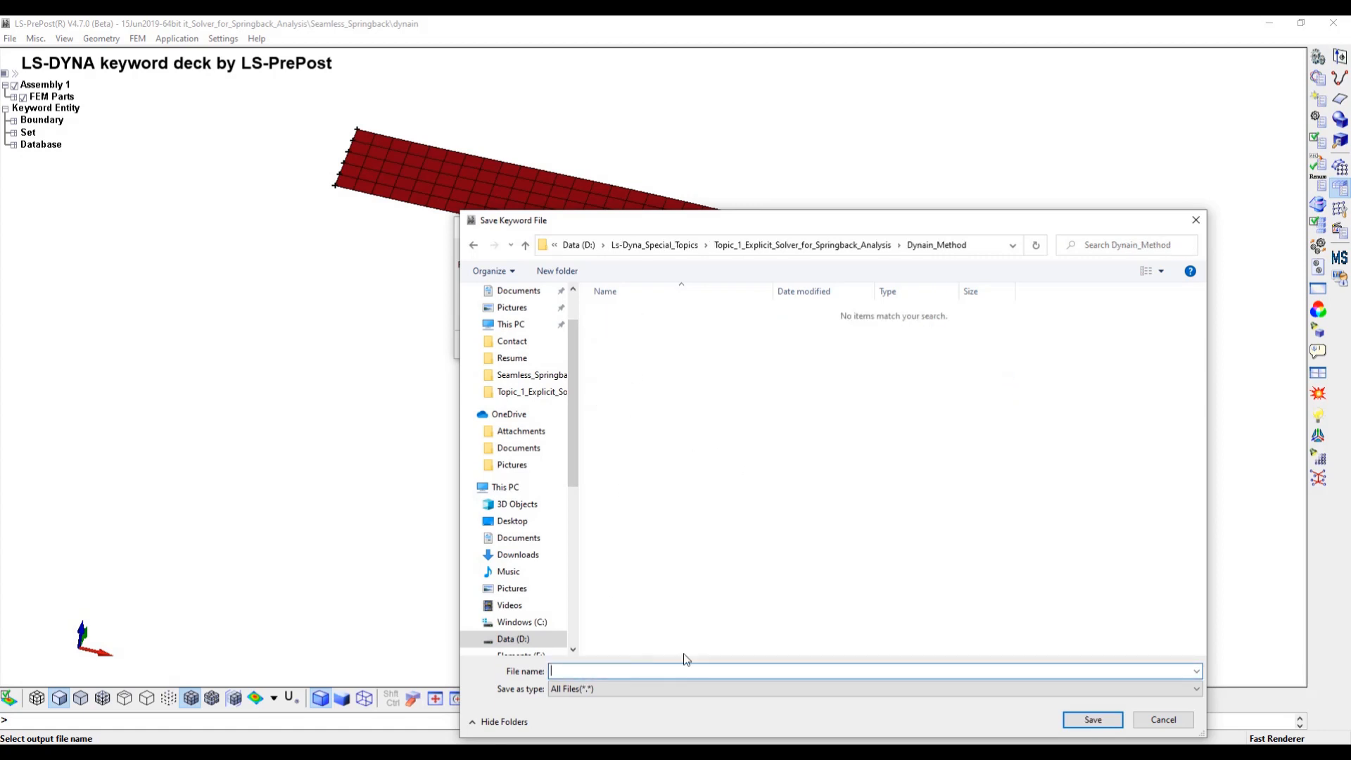
key("ctrl+v")
left_click(1093, 720)
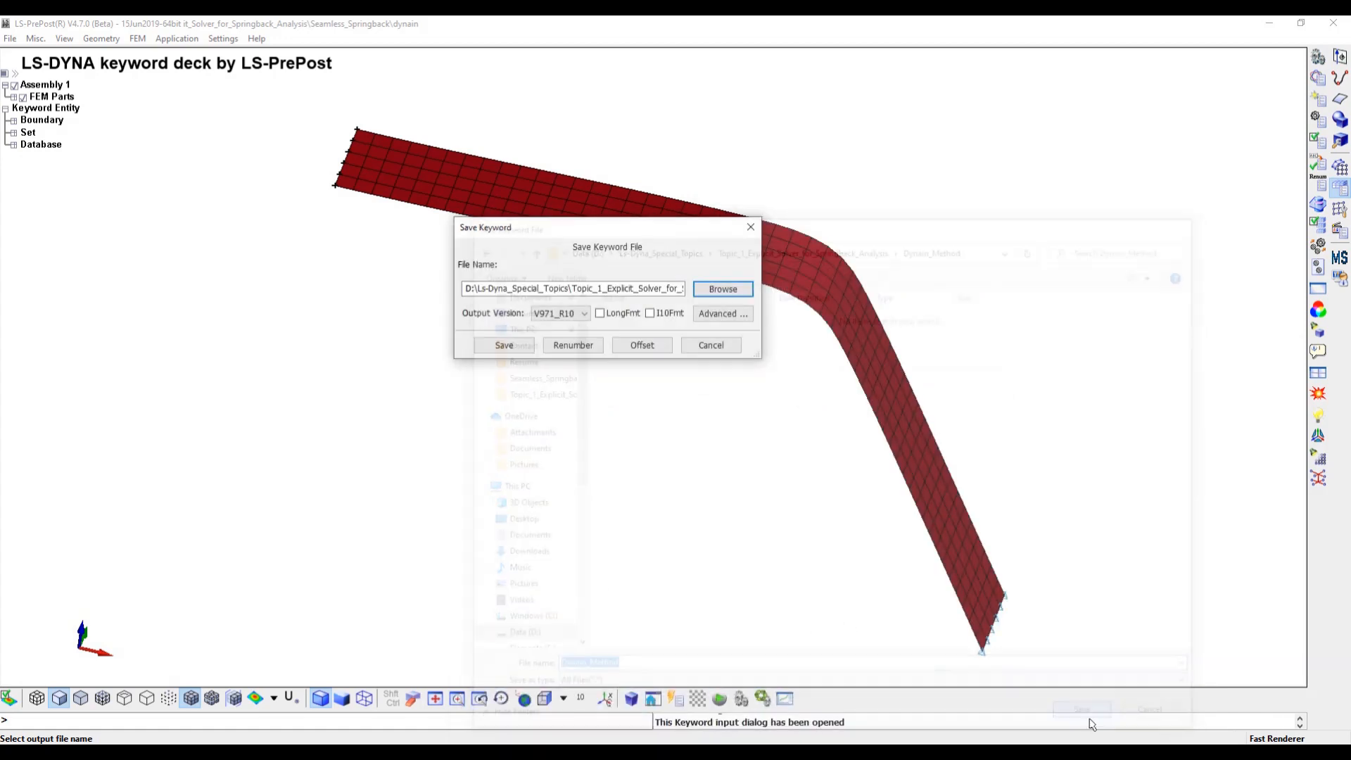
left_click(531, 349)
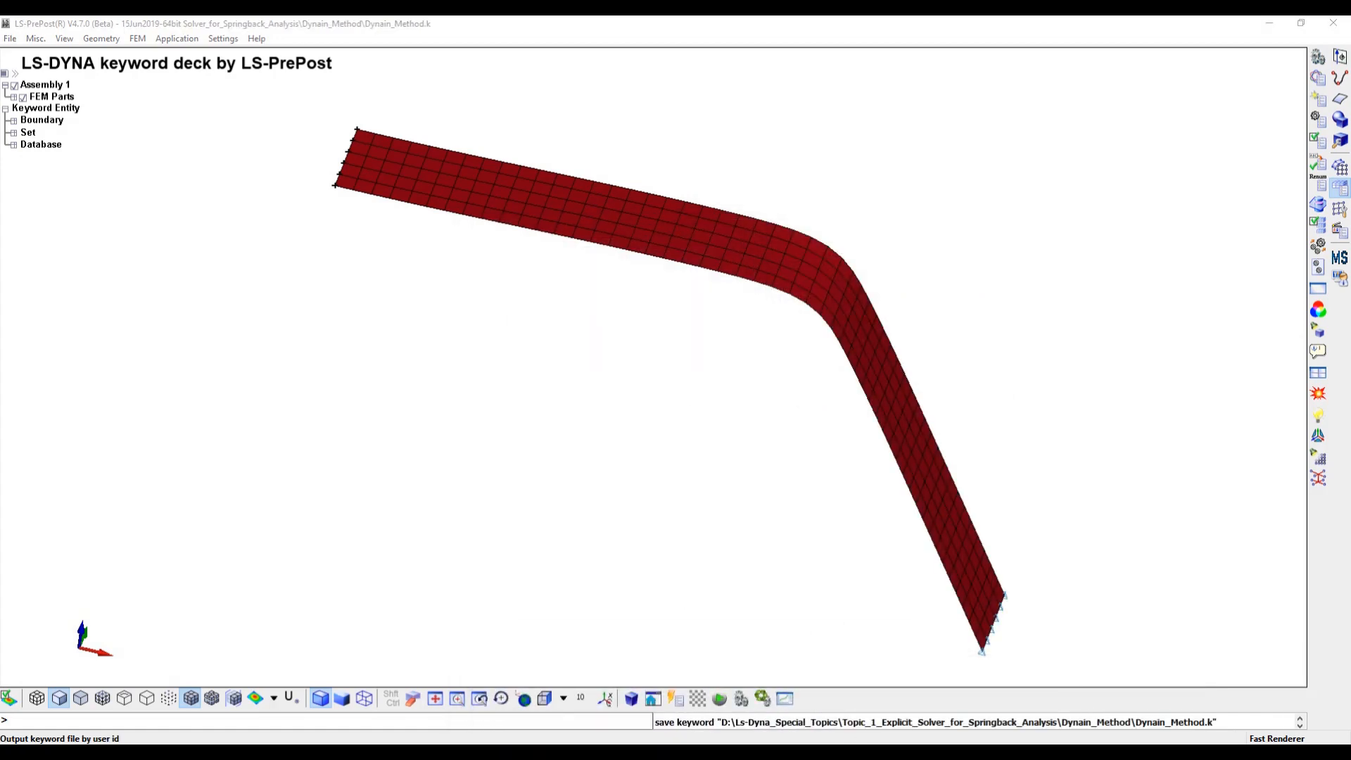
Switch to LS-Run, load Dynain_Method.k as input, run the job, and delete it from the job table once finished.
left_click(791, 254)
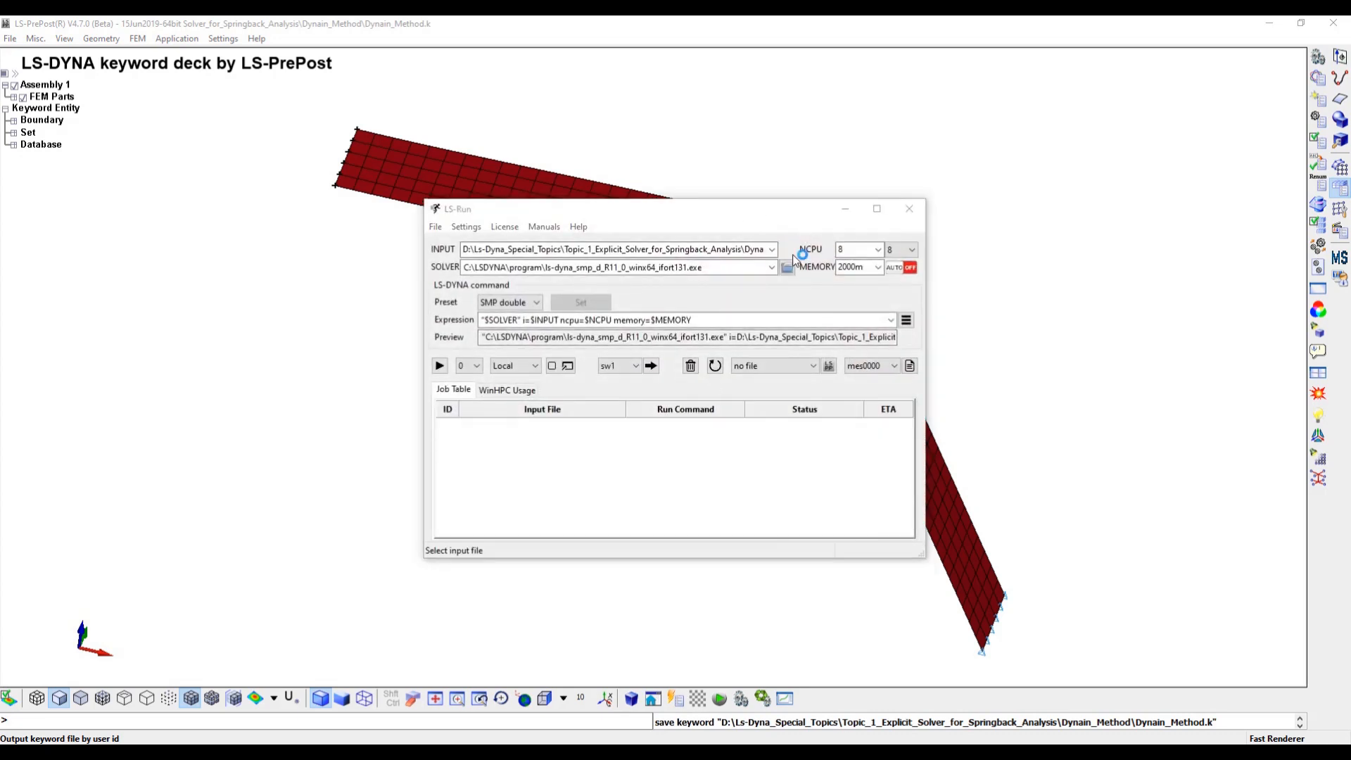
left_click(602, 335)
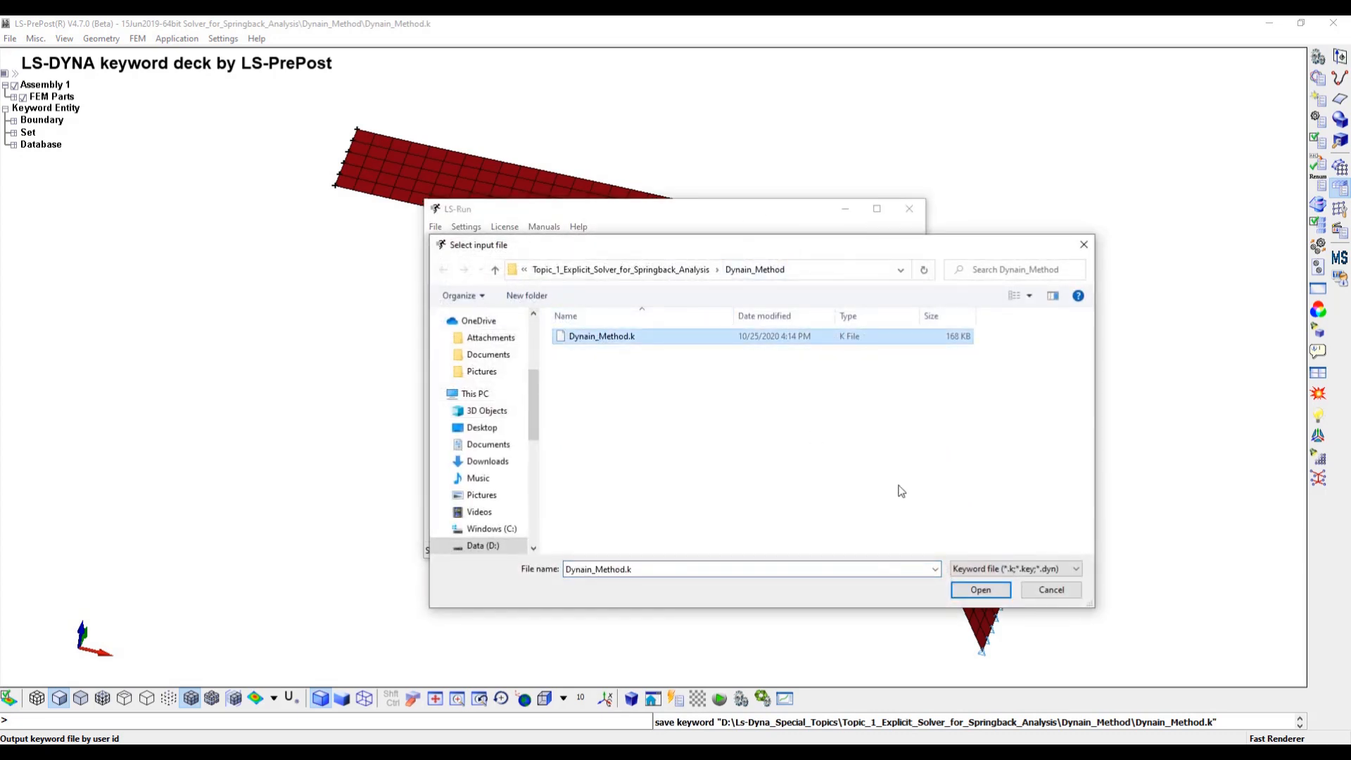
left_click(980, 590)
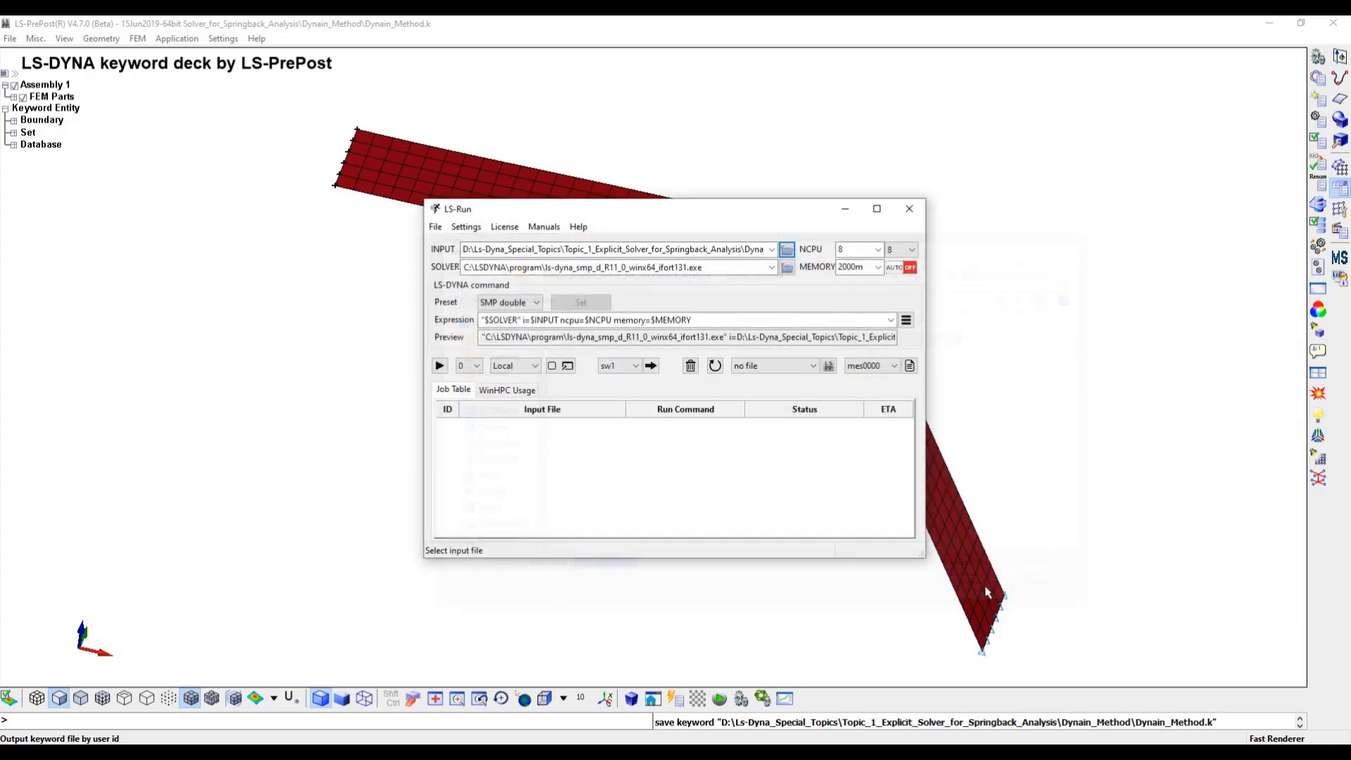
left_click(440, 366)
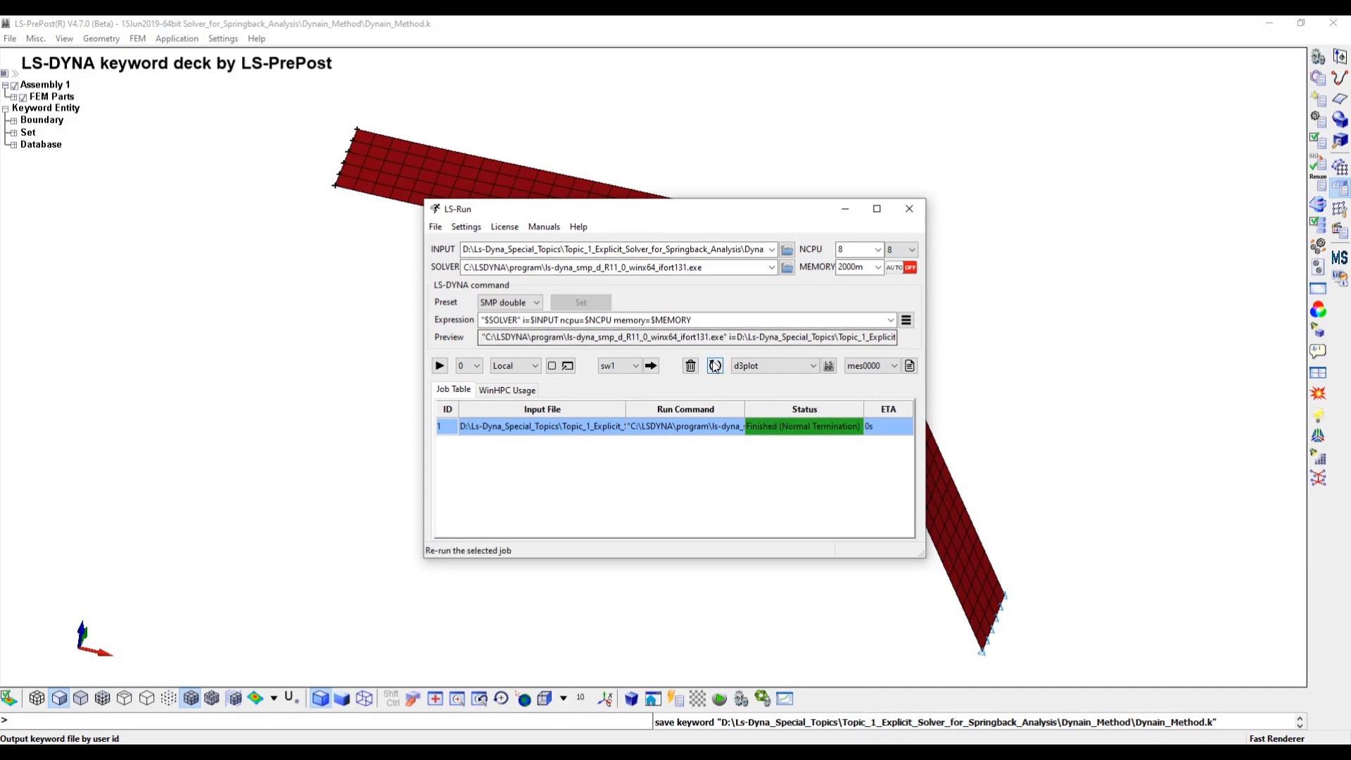
left_click(690, 365)
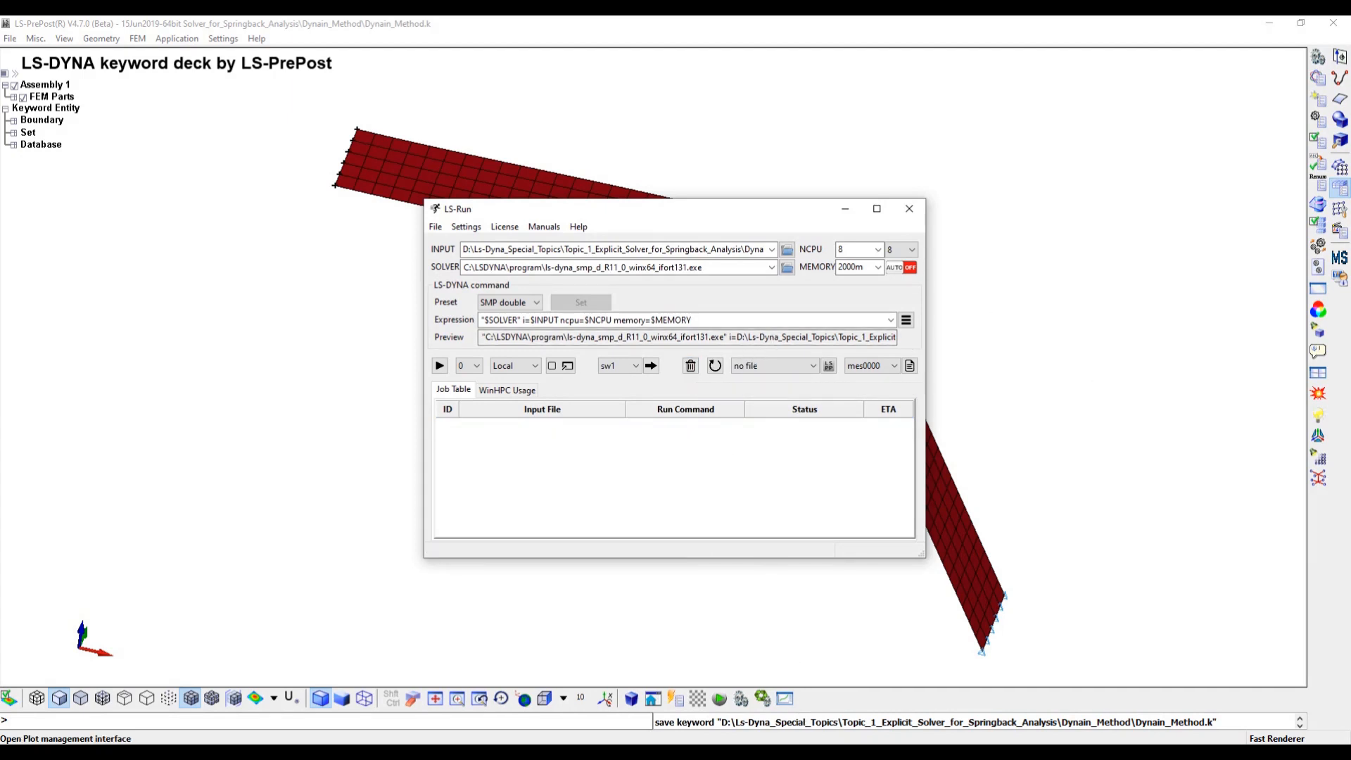
Switch to an empty LS-PrePost window and open the d3plot binary results from the Dynain_Method folder.
left_click(811, 751)
left_click(869, 705)
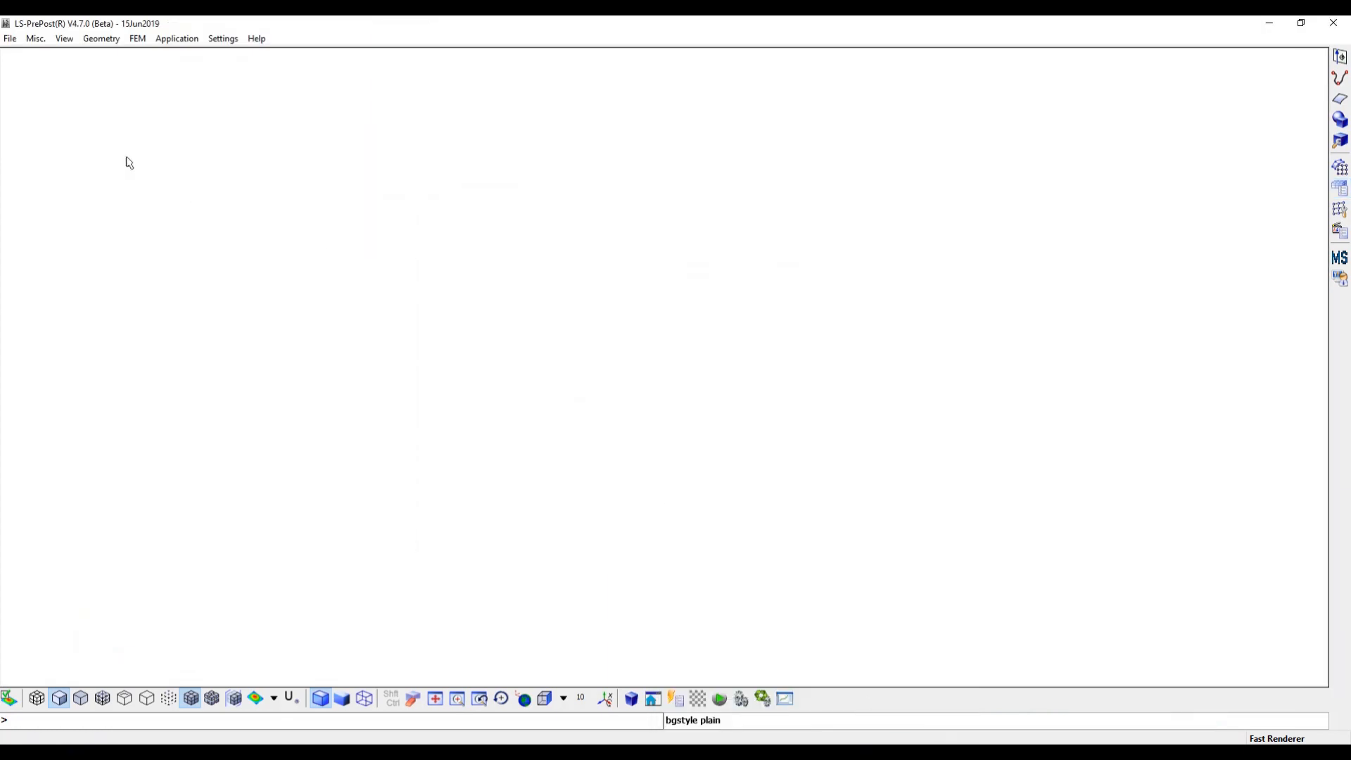
left_click(10, 38)
mouse_move(49, 81)
left_click(202, 66)
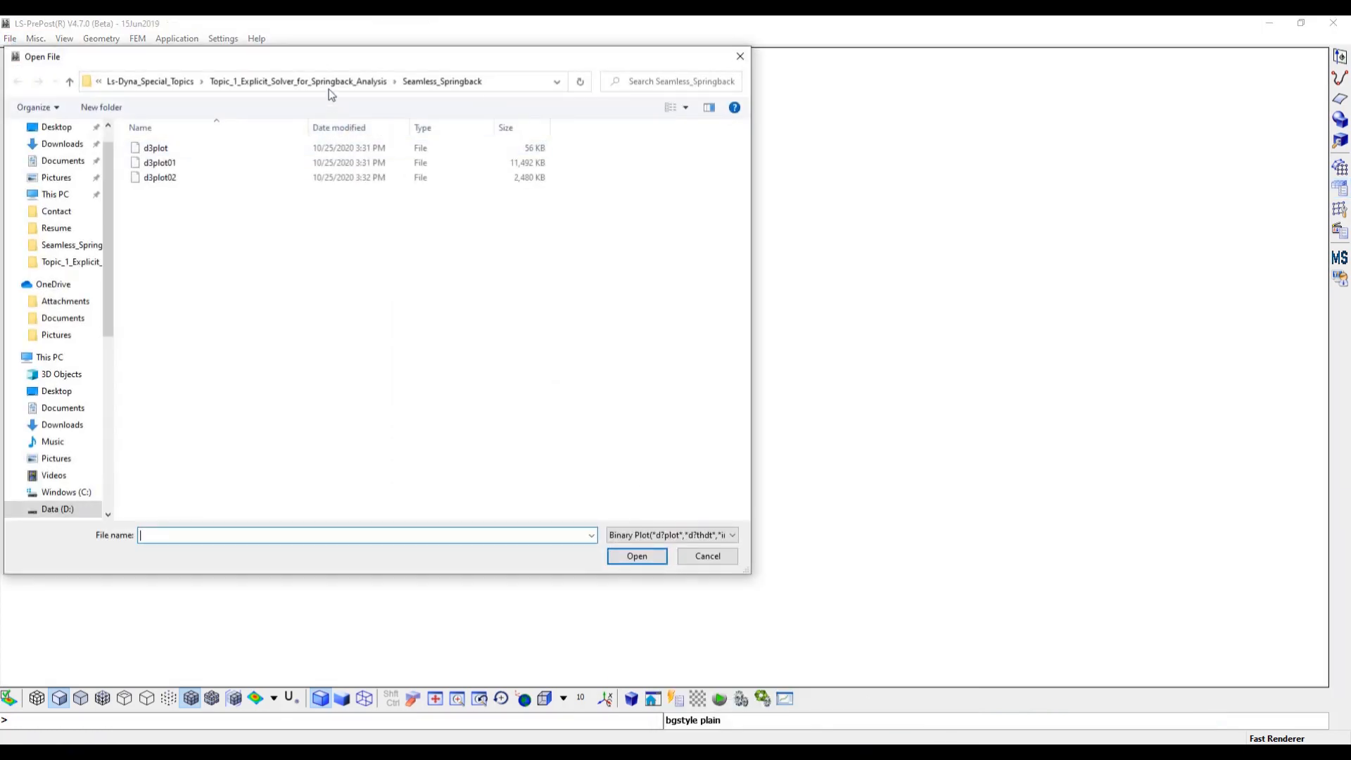
left_click(323, 85)
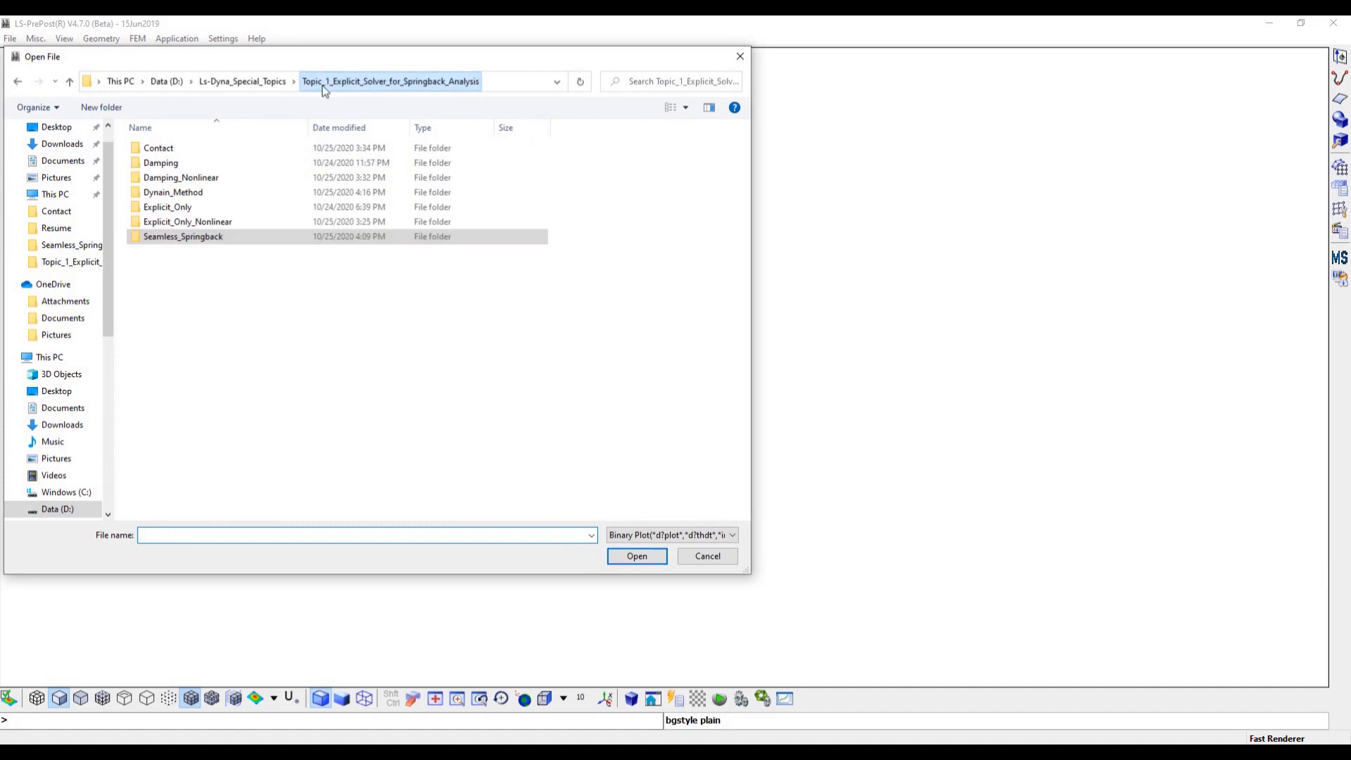
double_click(174, 193)
left_click(156, 149)
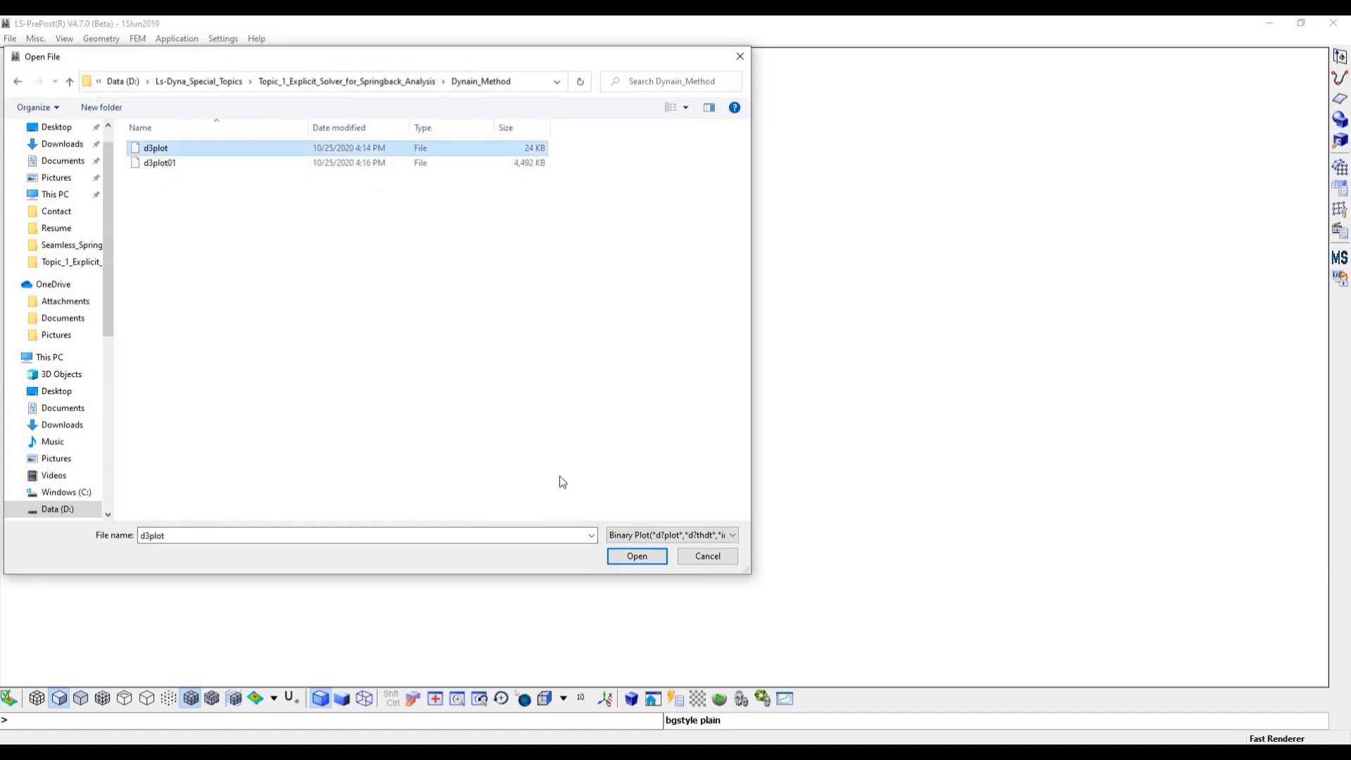
left_click(636, 556)
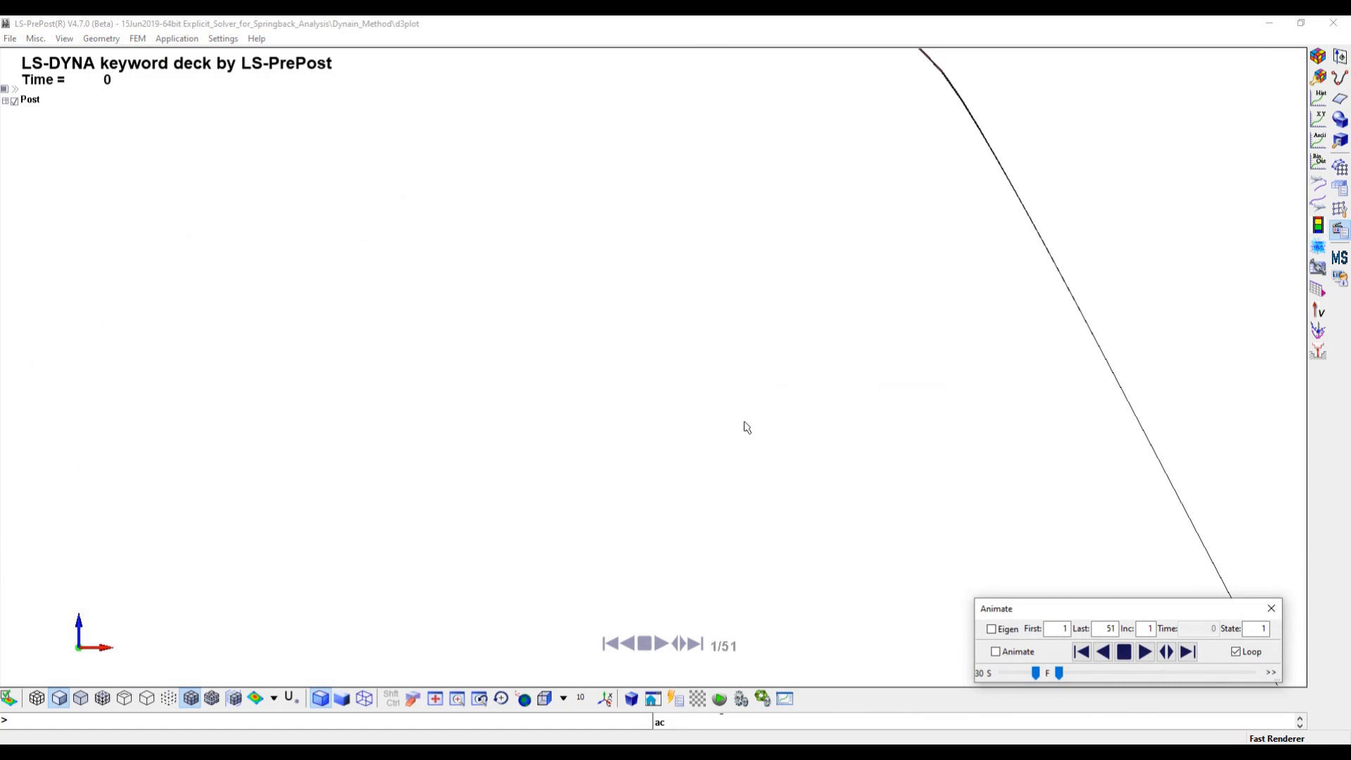
Fit the whole bent strip in view and play the springback animation through all states.
scroll(724, 403, "down", 2)
scroll(723, 403, "down", 1)
middle_click_drag(723, 403, 627, 349)
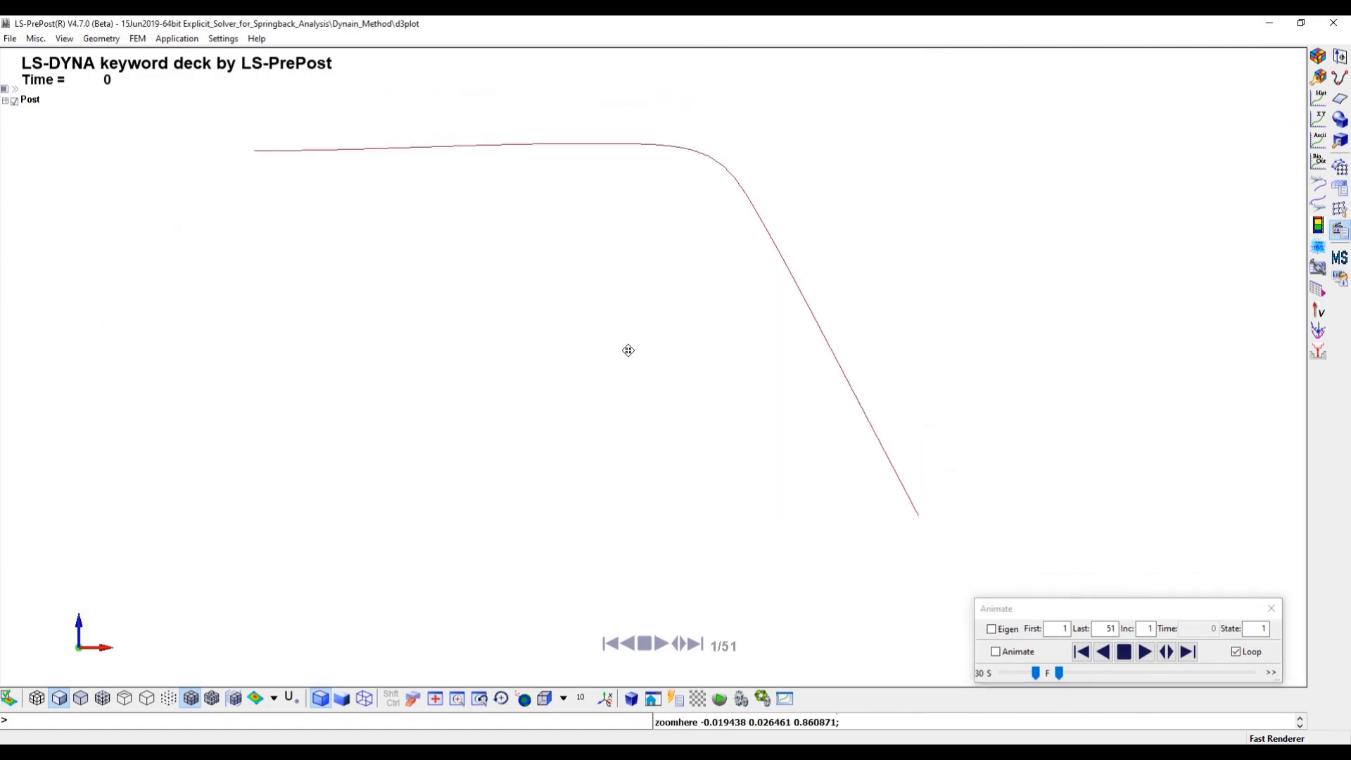
left_click(1143, 653)
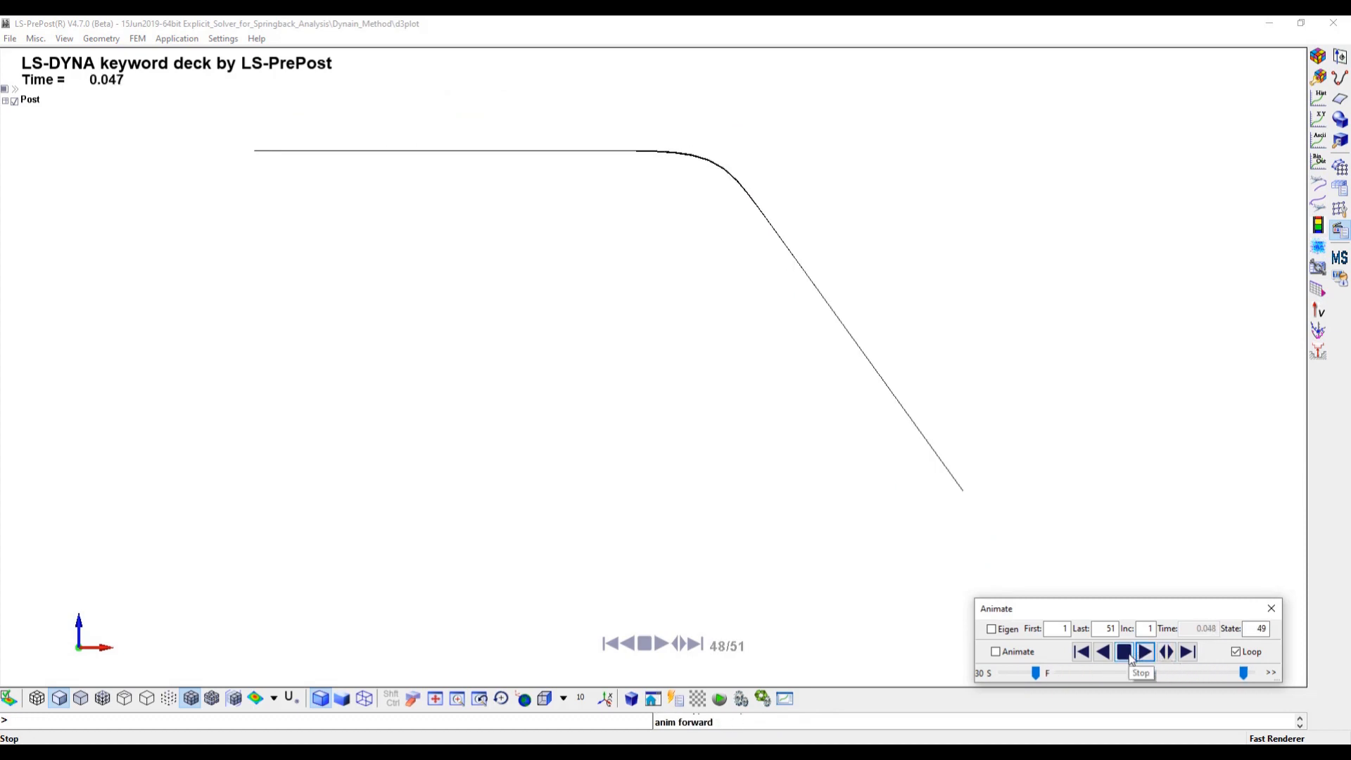
Limit the animation's last state to 5, play it forward, and stop it.
double_click(1102, 628)
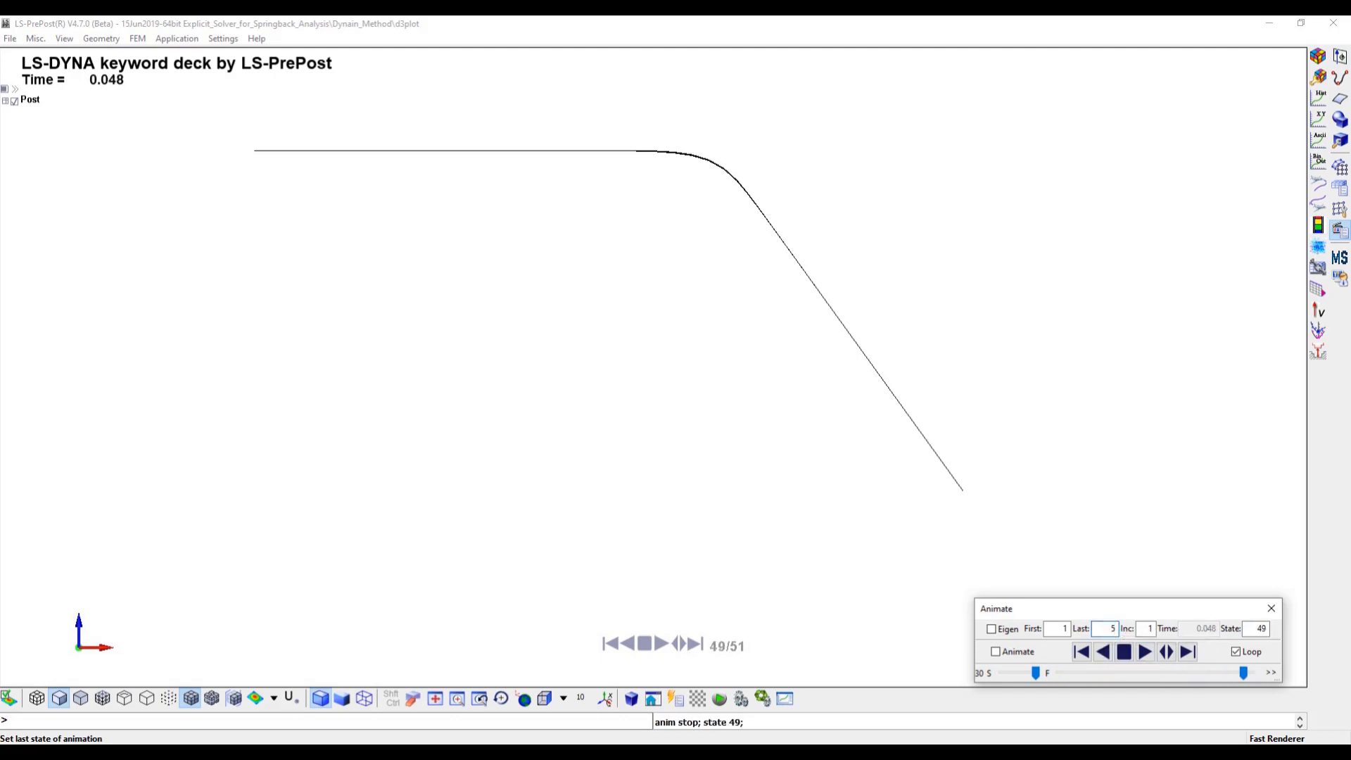
left_click(1145, 652)
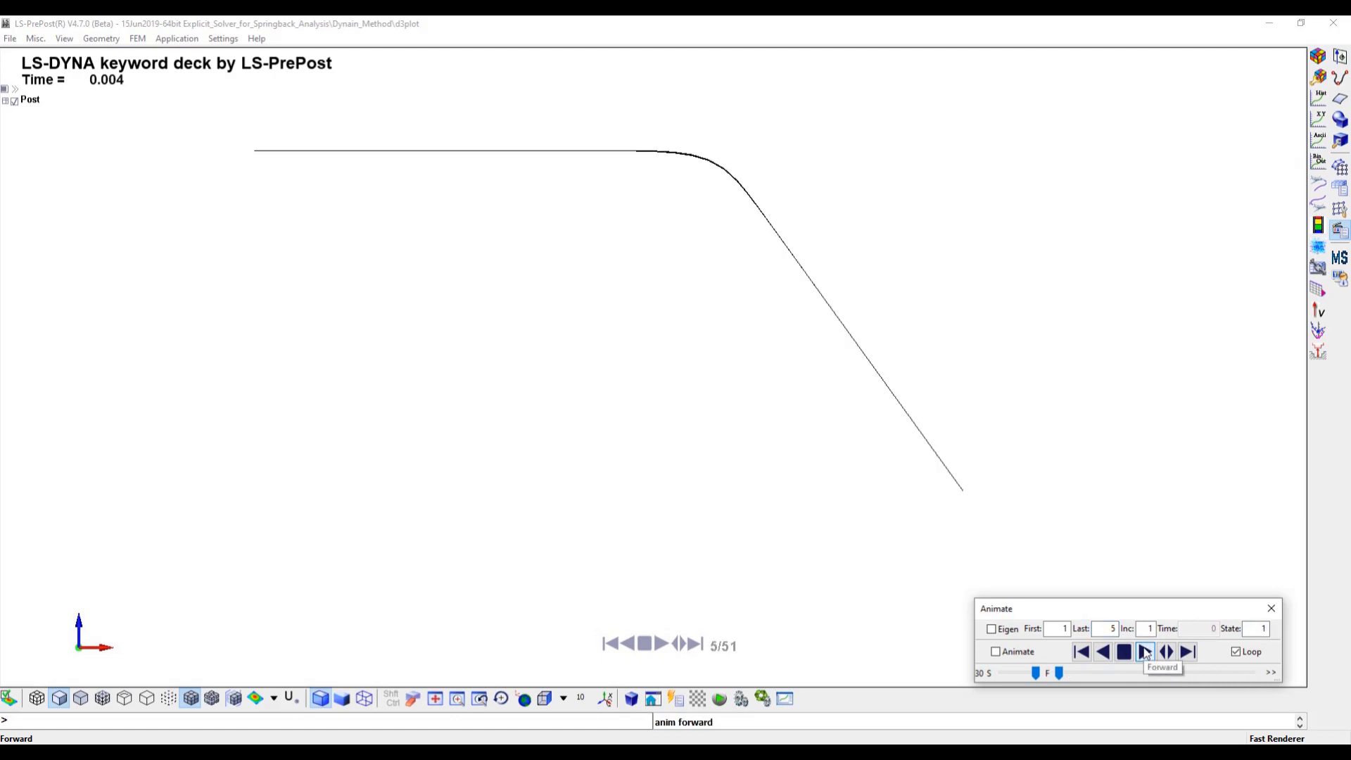
left_click(1124, 653)
Set the animation's last state to 2, play it forward, and stop it.
double_click(1106, 629)
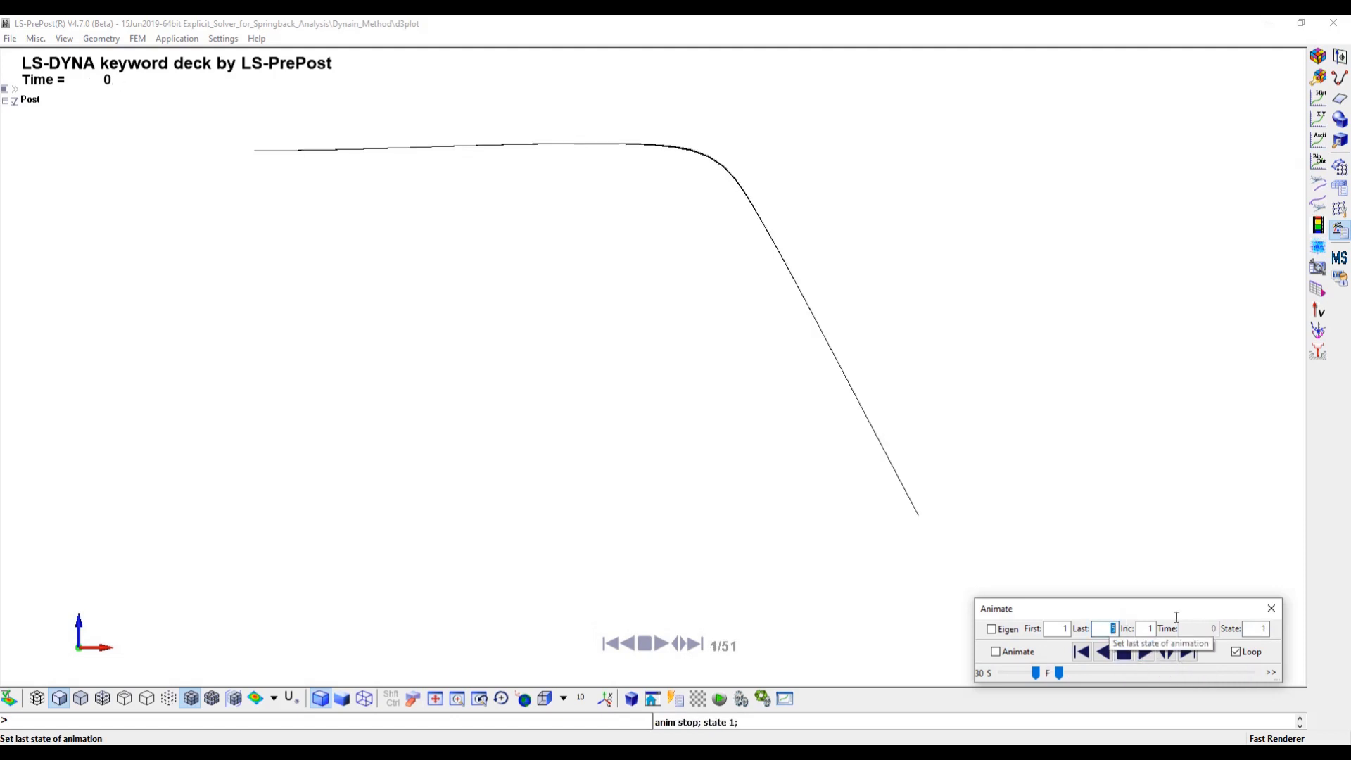
type("2")
key("Return")
left_click(1145, 653)
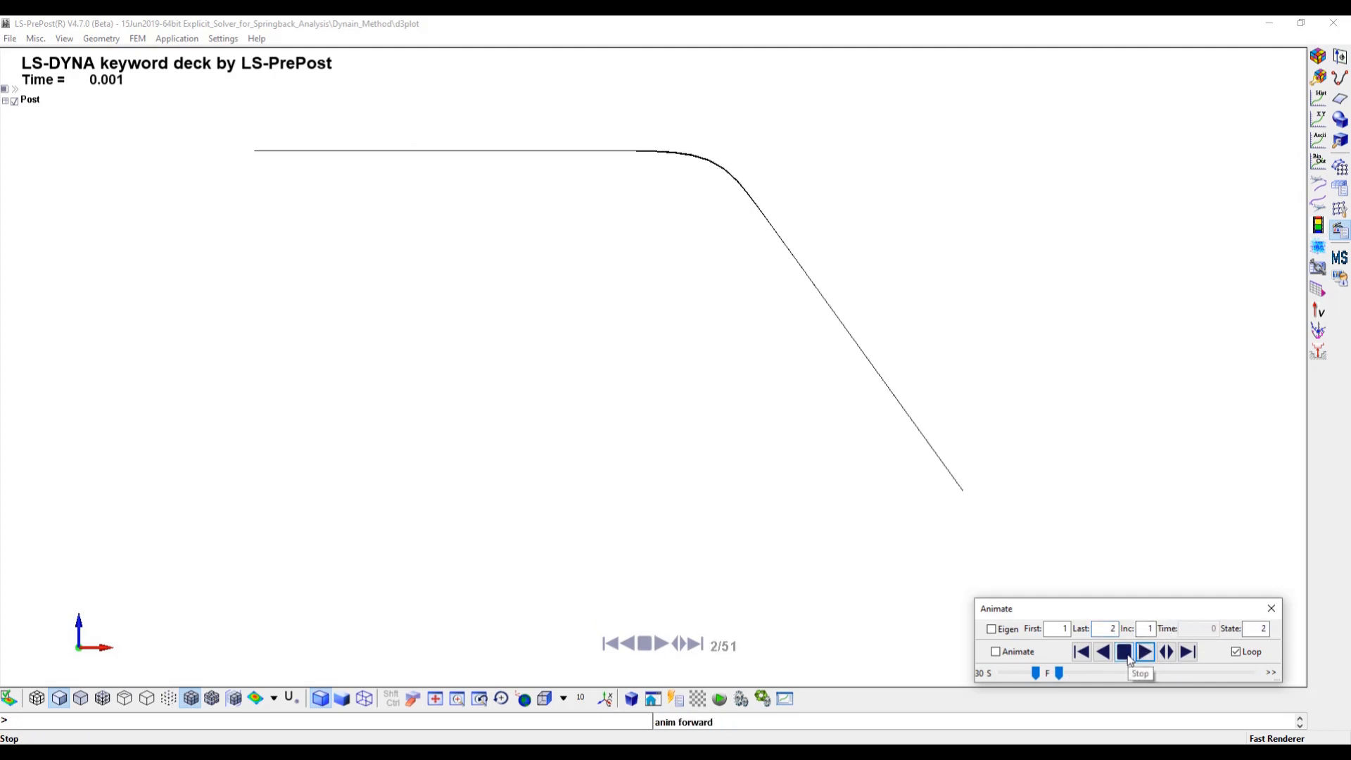
left_click(1124, 653)
Load the binout file from the Dynain_Method folder in the Binary Output interface and select it in the open file list.
left_click(138, 38)
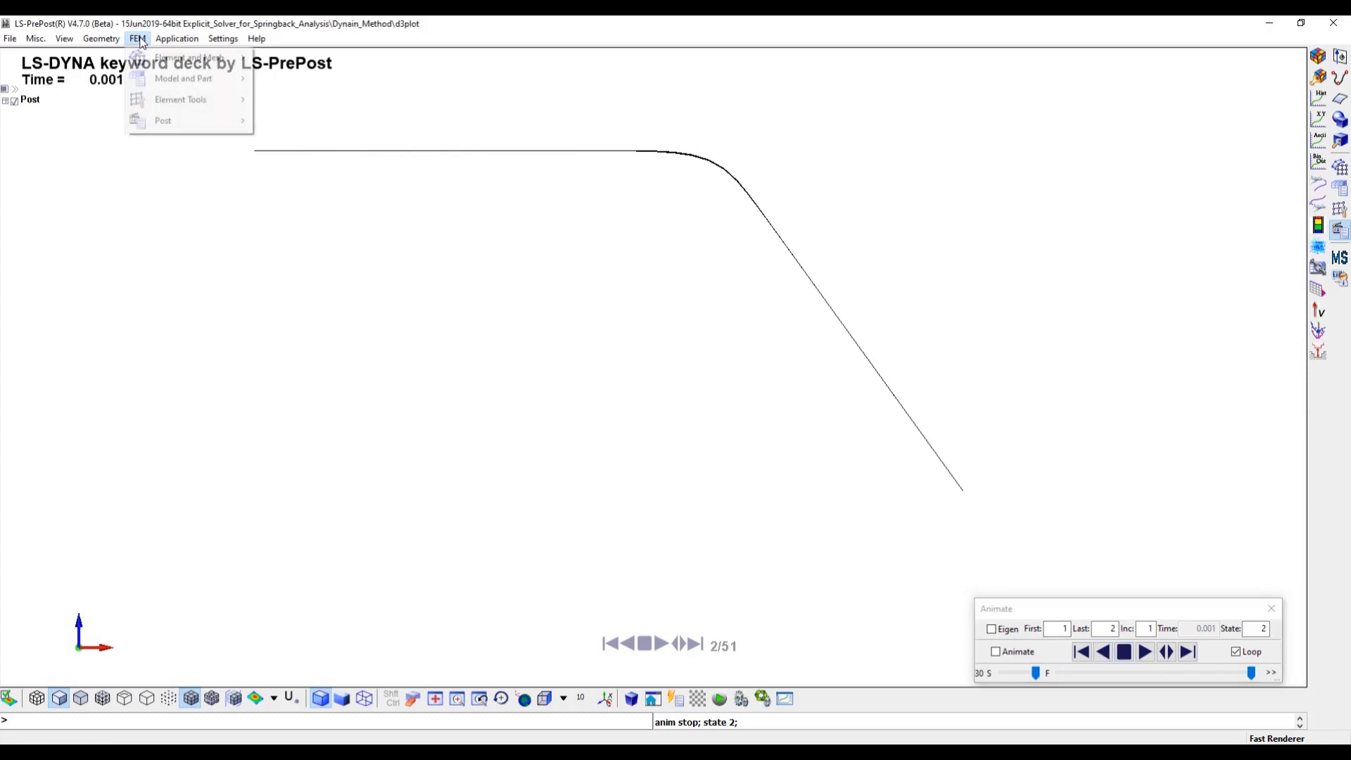
mouse_move(166, 116)
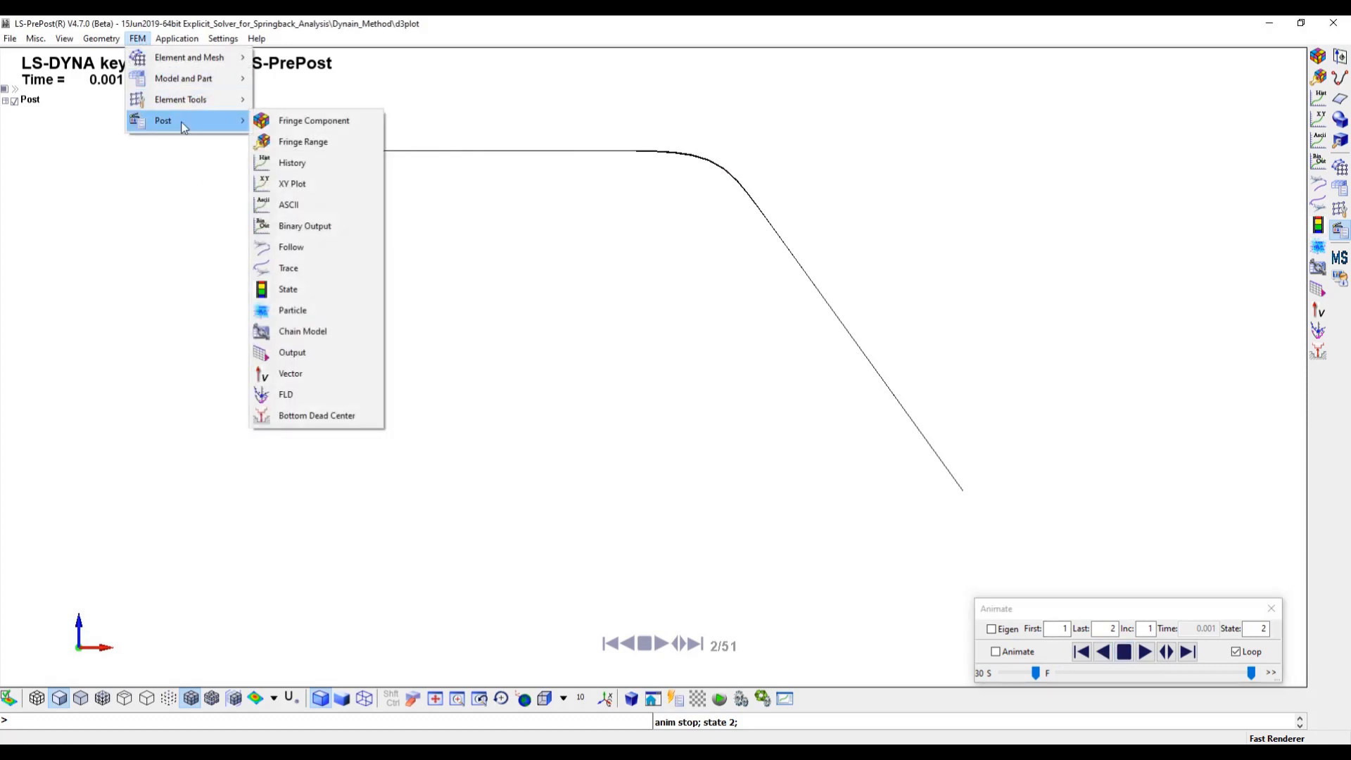
left_click(304, 226)
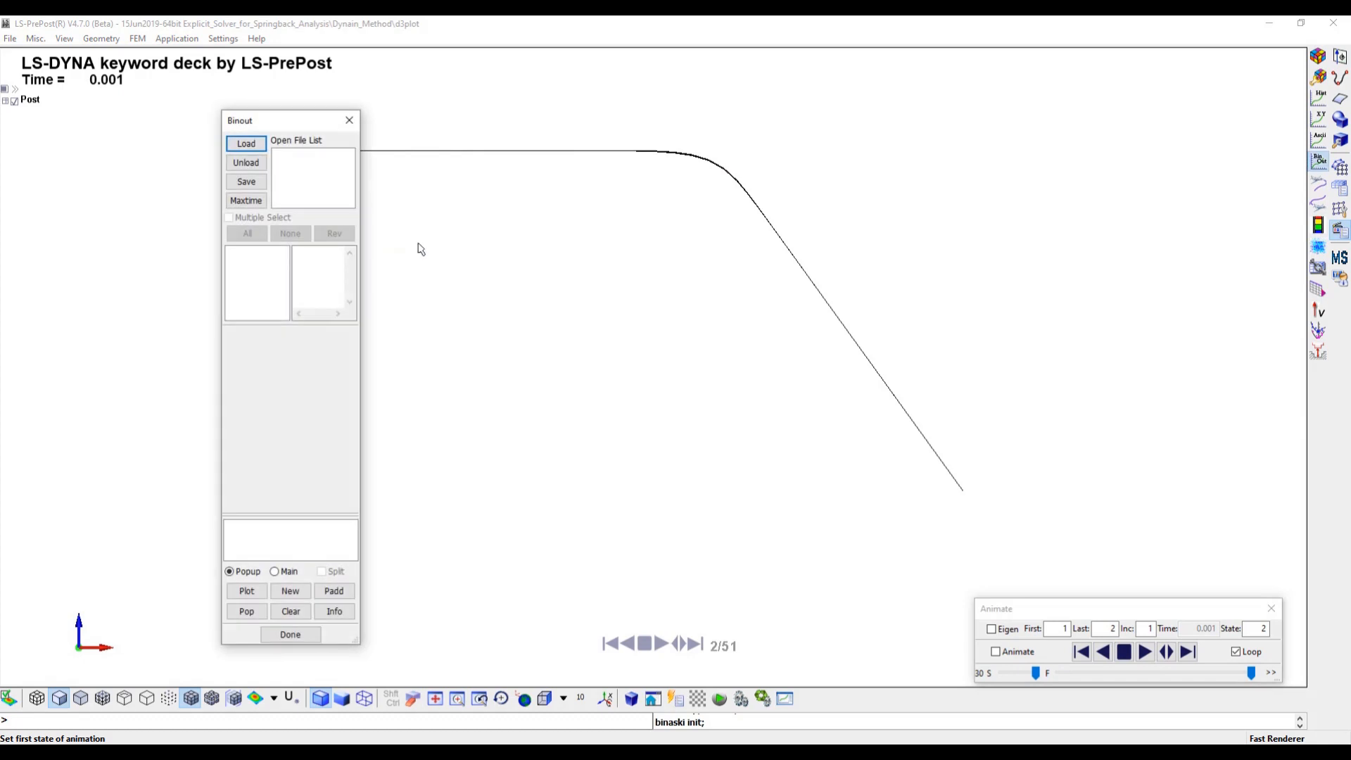
left_click(245, 144)
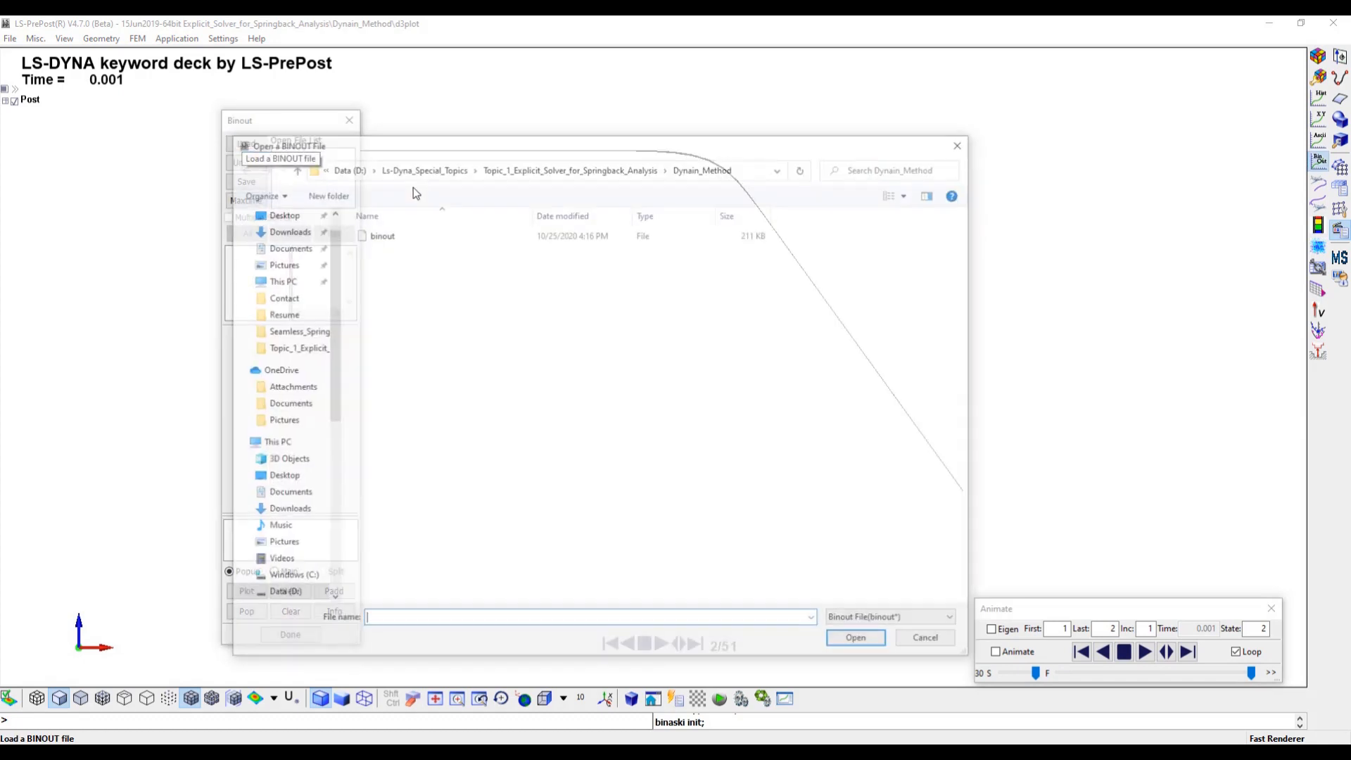
left_click(379, 235)
left_click(859, 641)
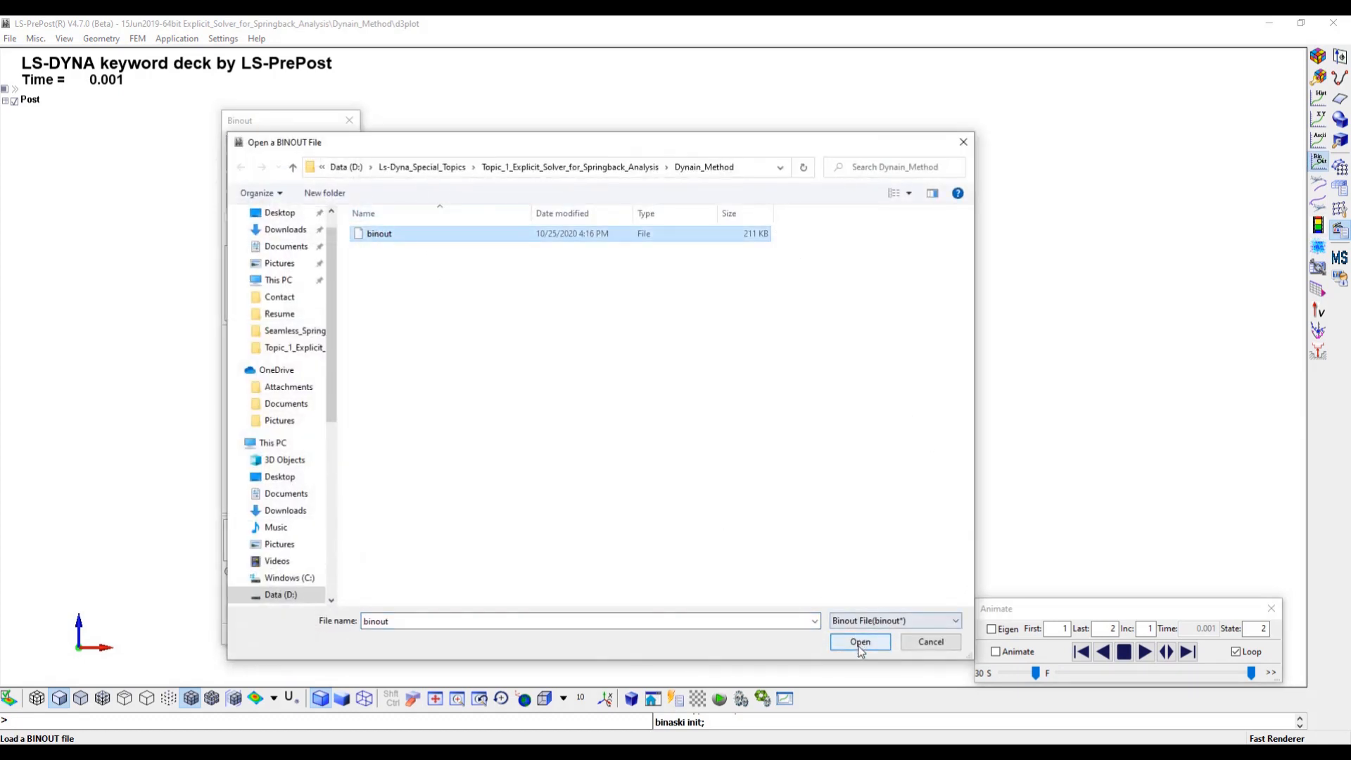
left_click(327, 155)
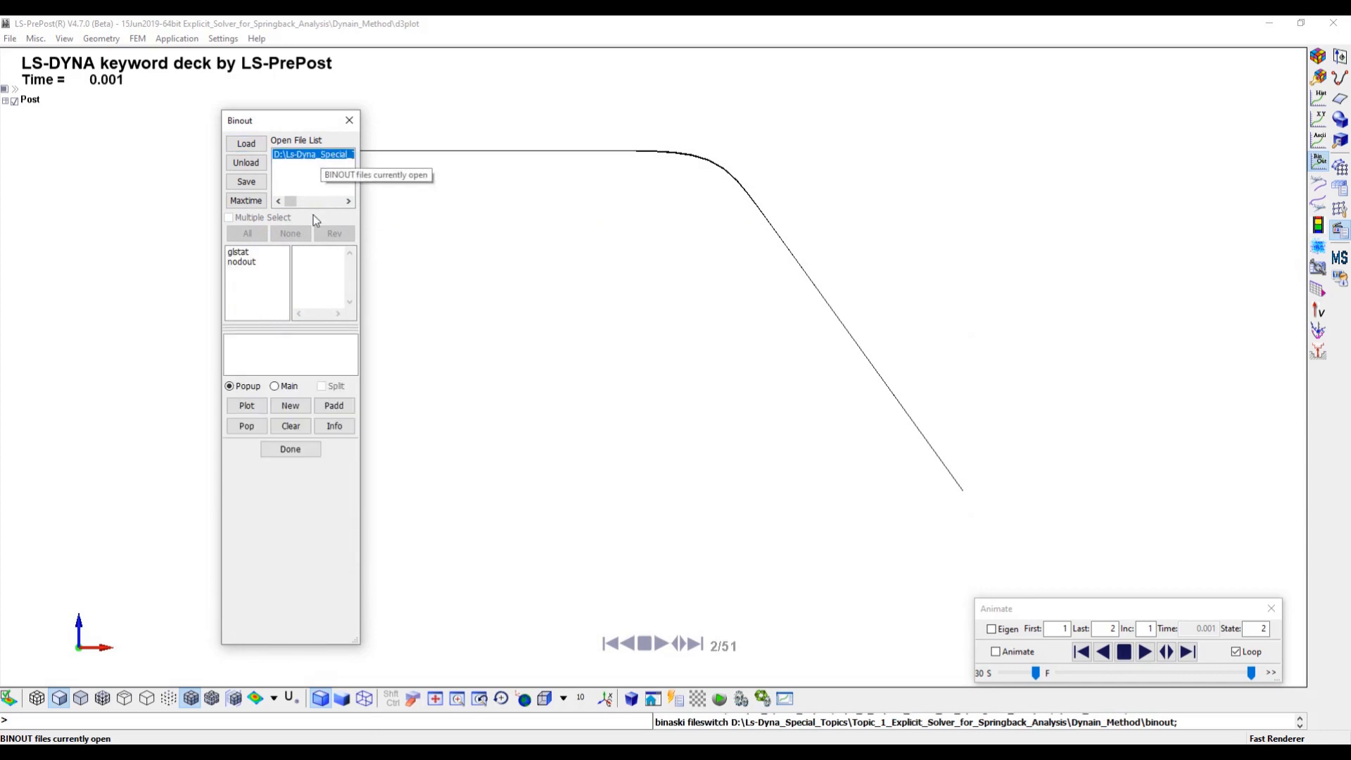
Plot the nodout resultant_displacement of node 303, examine the curve, and close the plot window.
left_click(245, 262)
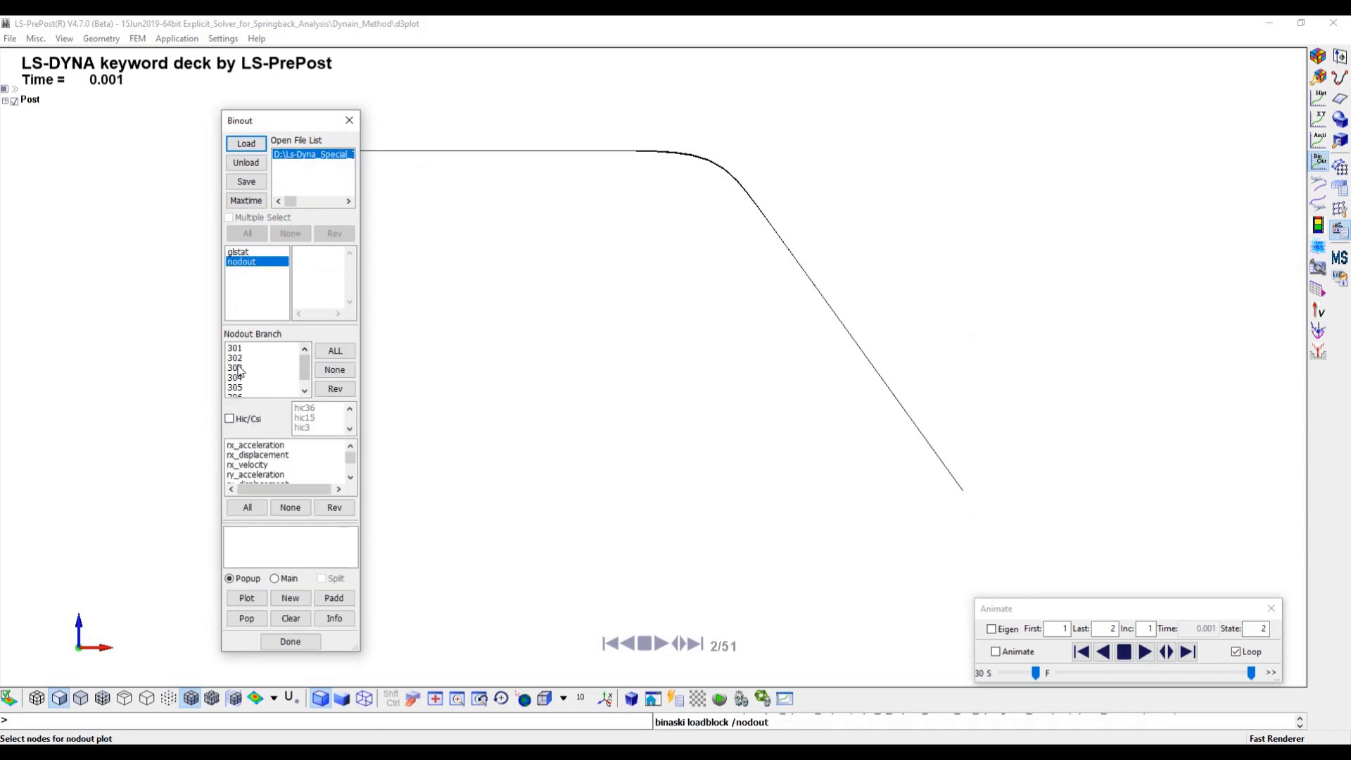
left_click(257, 367)
scroll(349, 462, "down", 5)
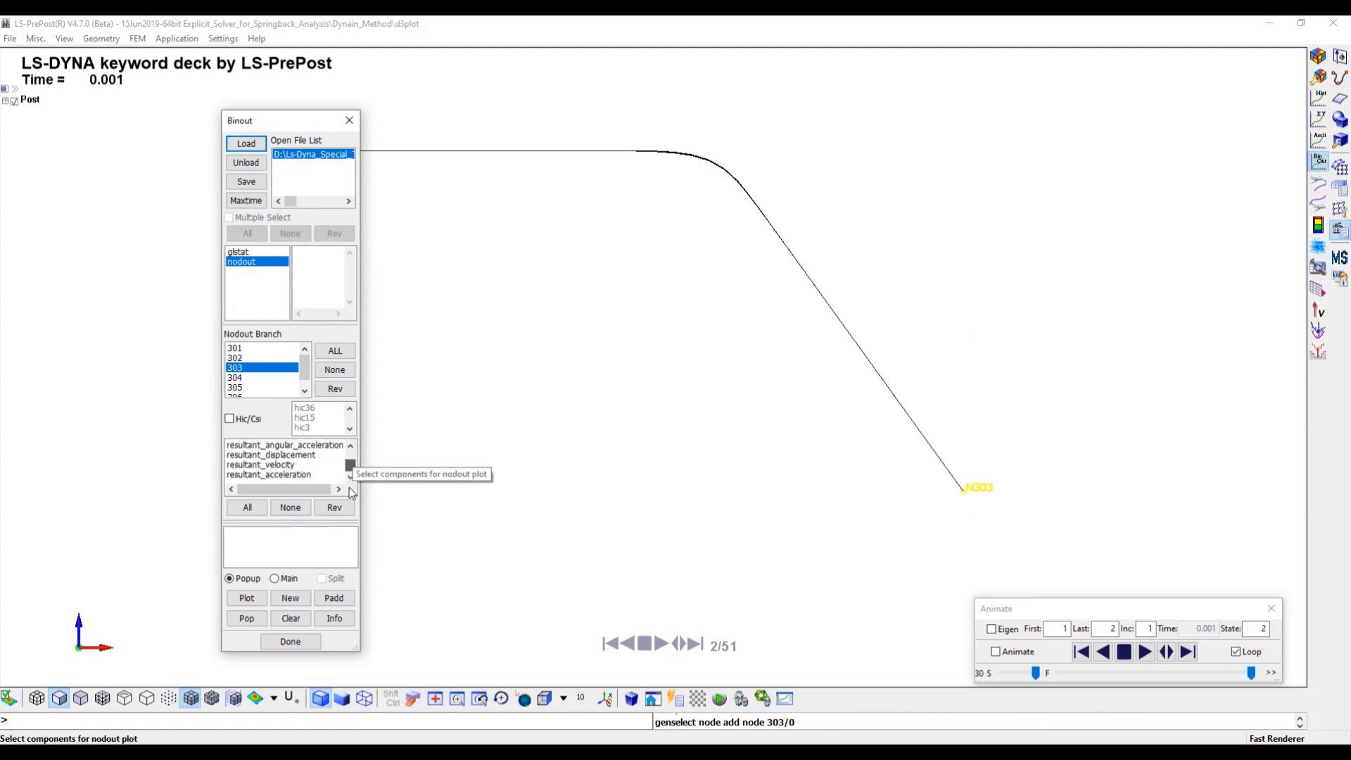
left_click(278, 454)
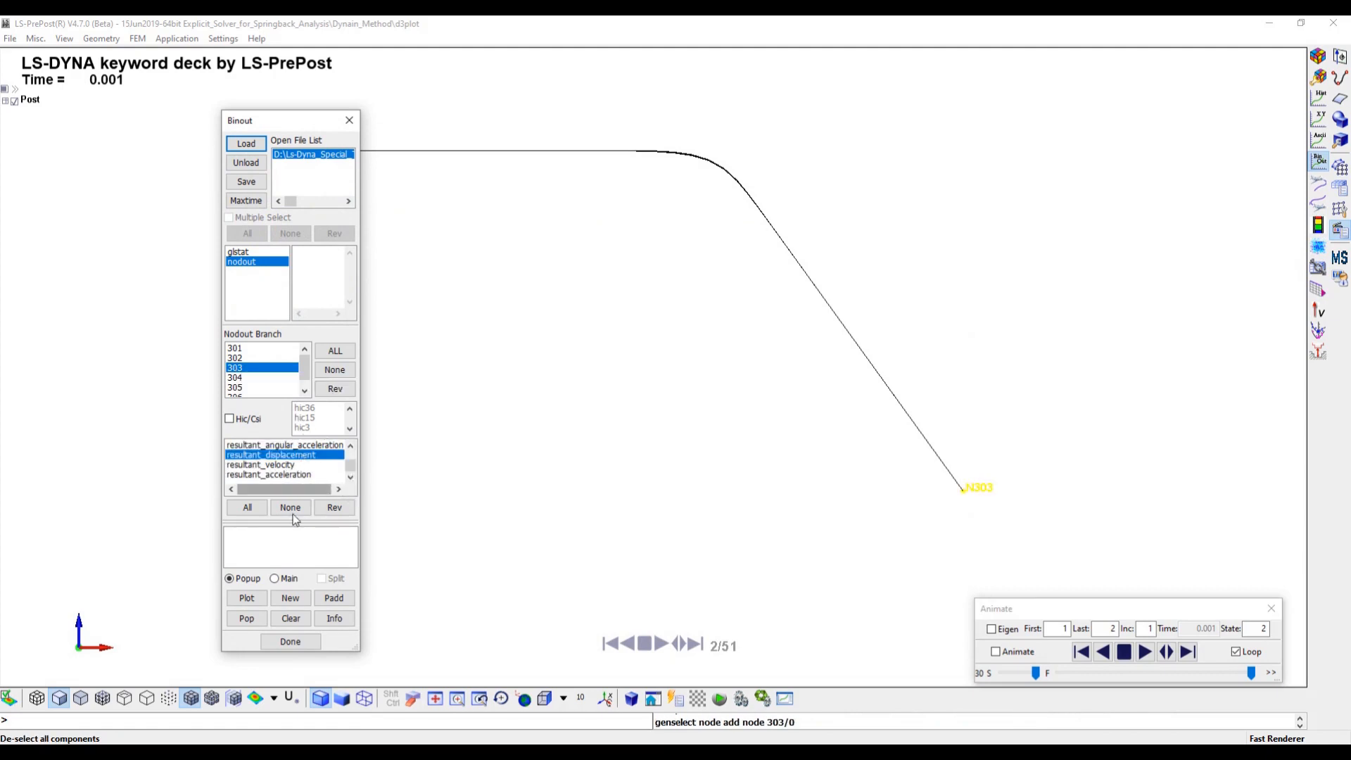
left_click(247, 597)
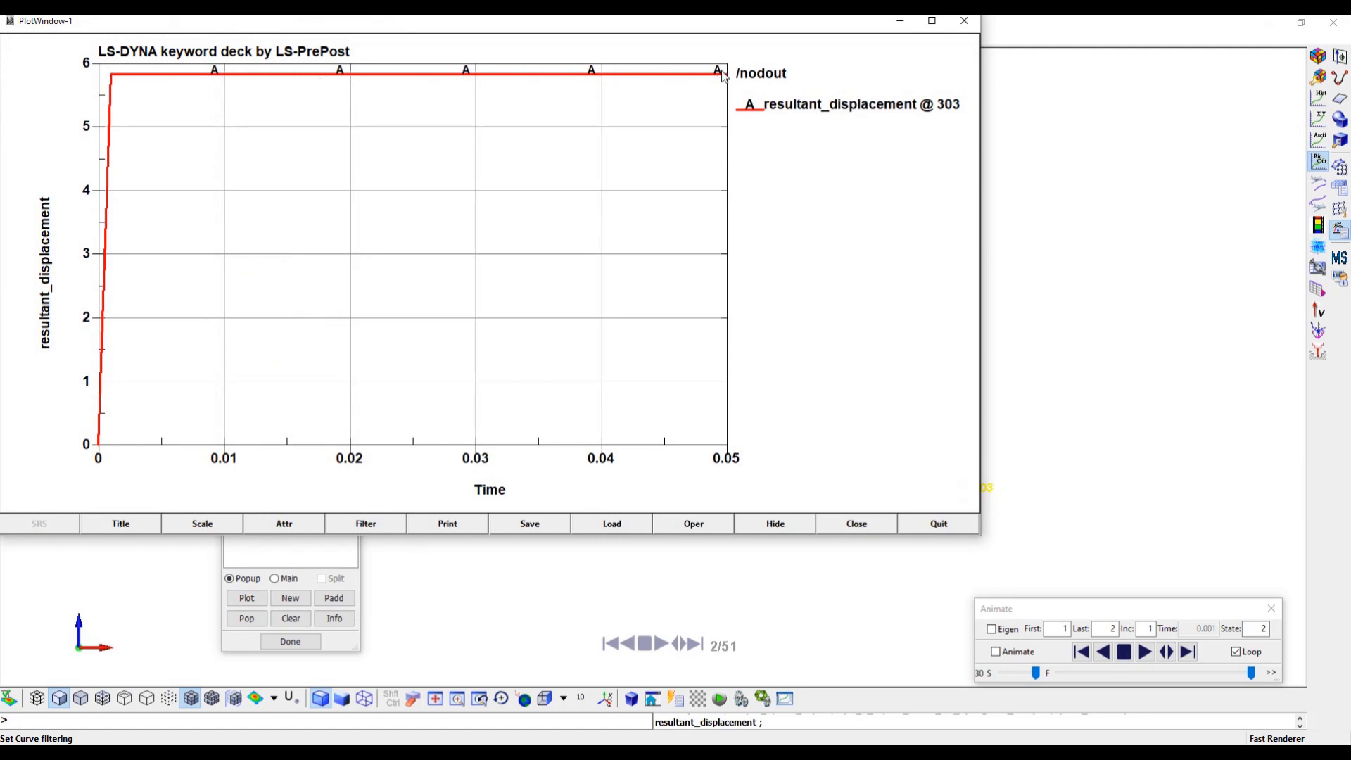
left_click(969, 22)
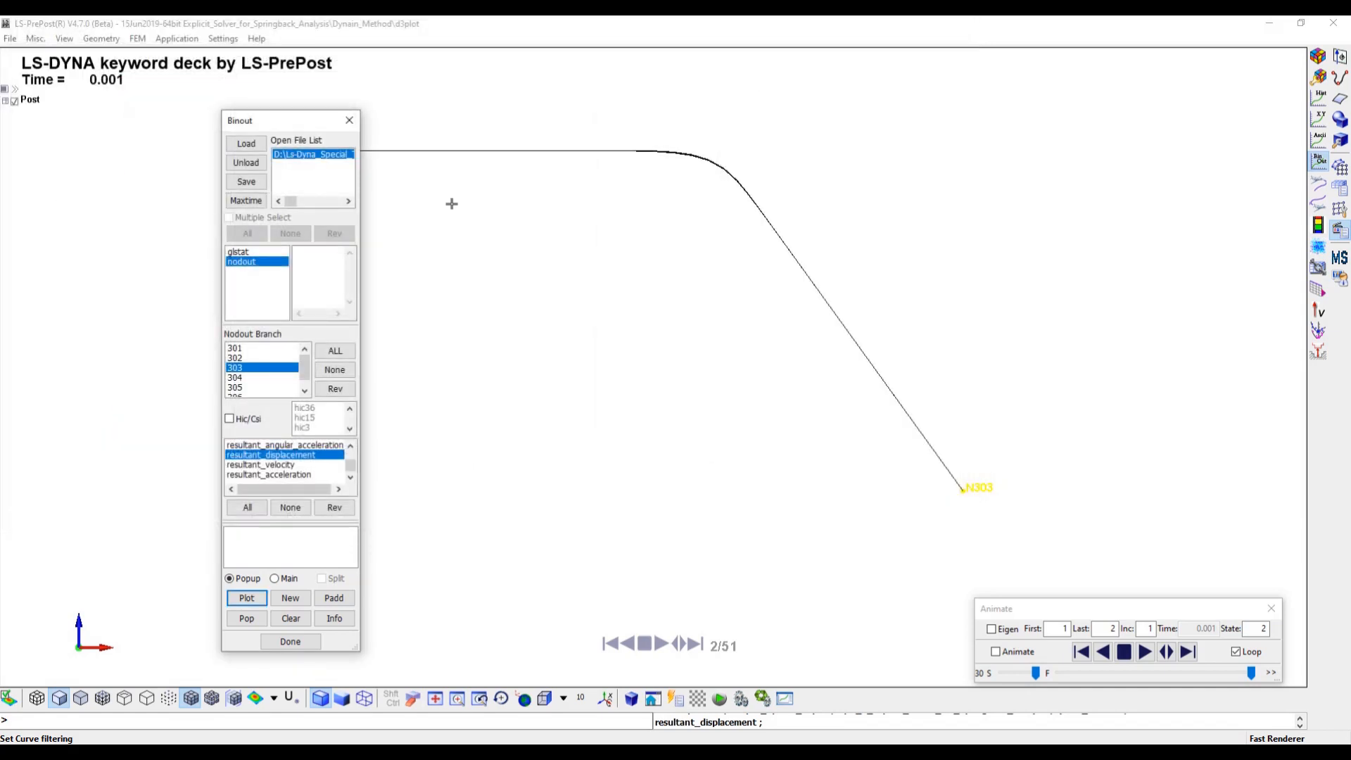
Plot the glstat internal_energy, examine the curve, and close the plot window and the Binout interface.
left_click(239, 252)
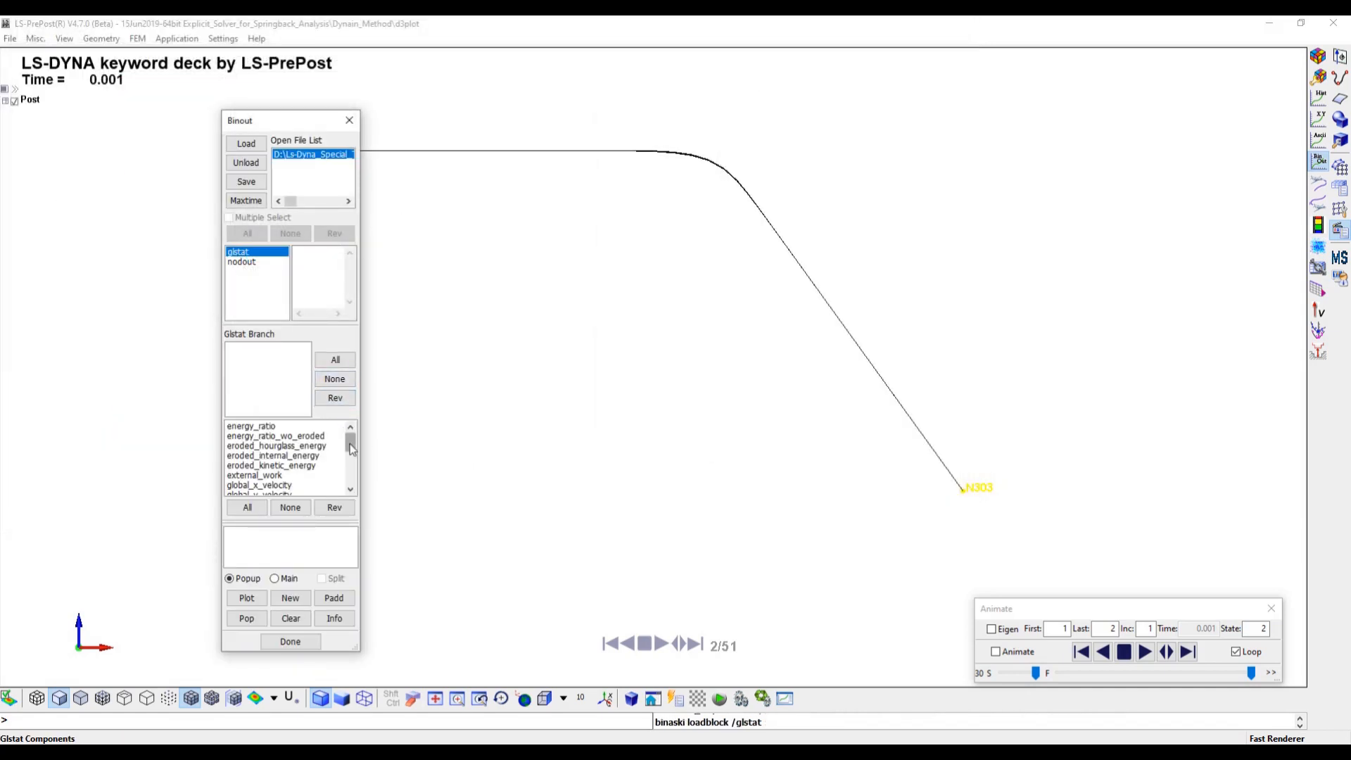
scroll(350, 448, "down", 2)
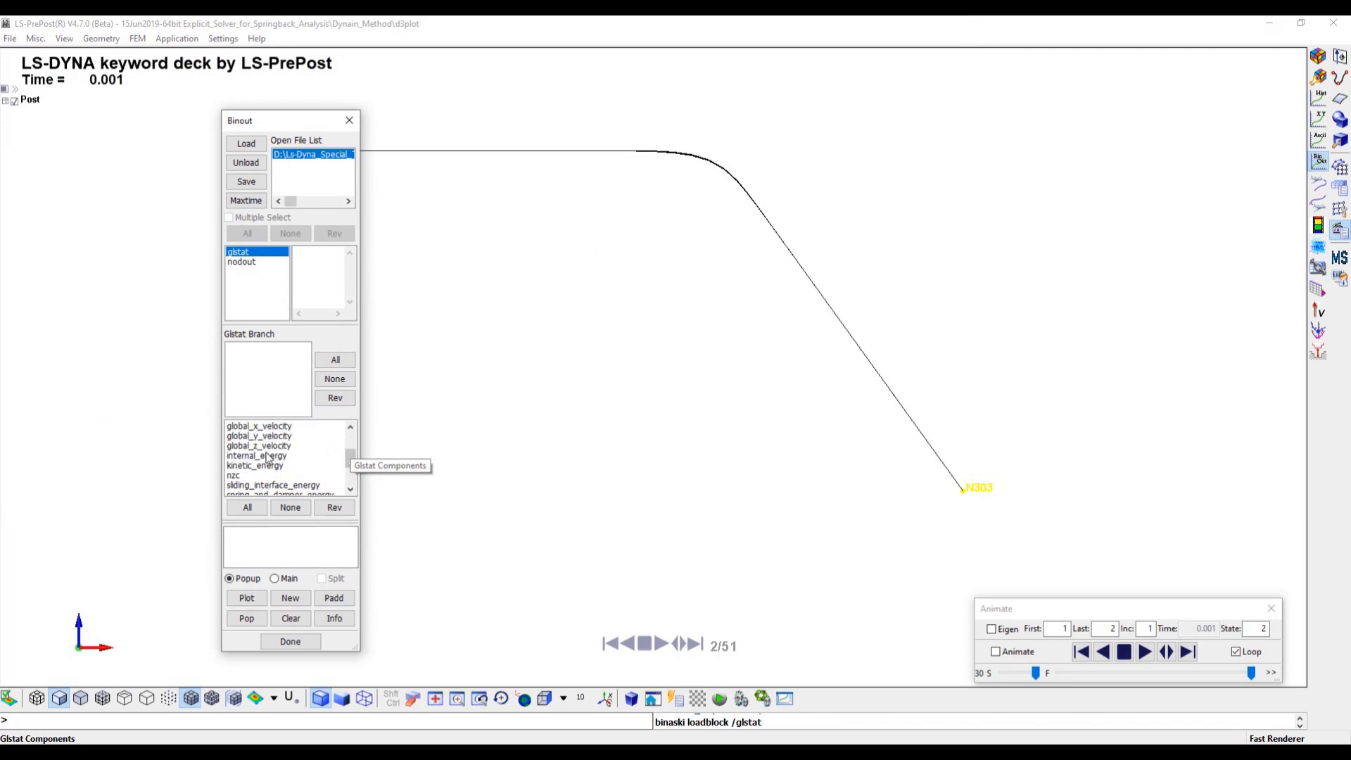
left_click(268, 456)
left_click(247, 597)
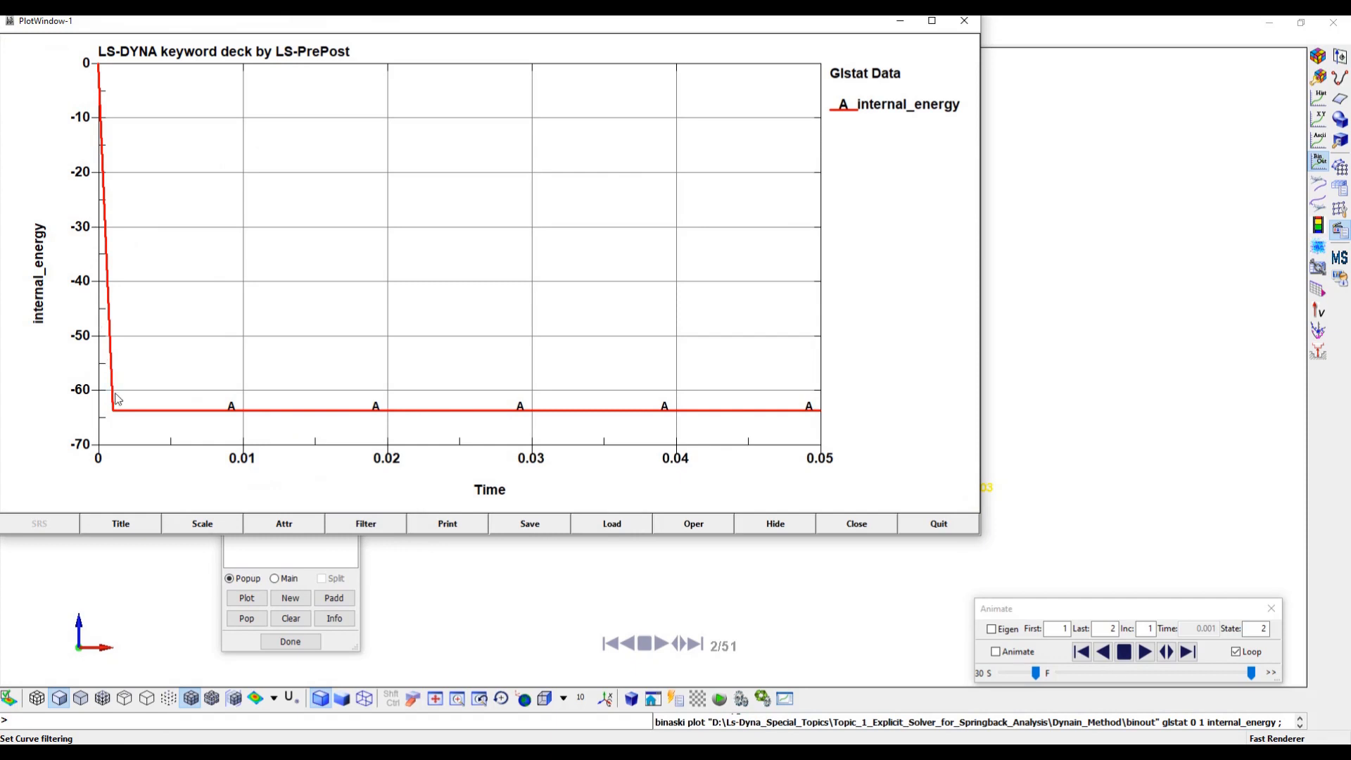
left_click(974, 26)
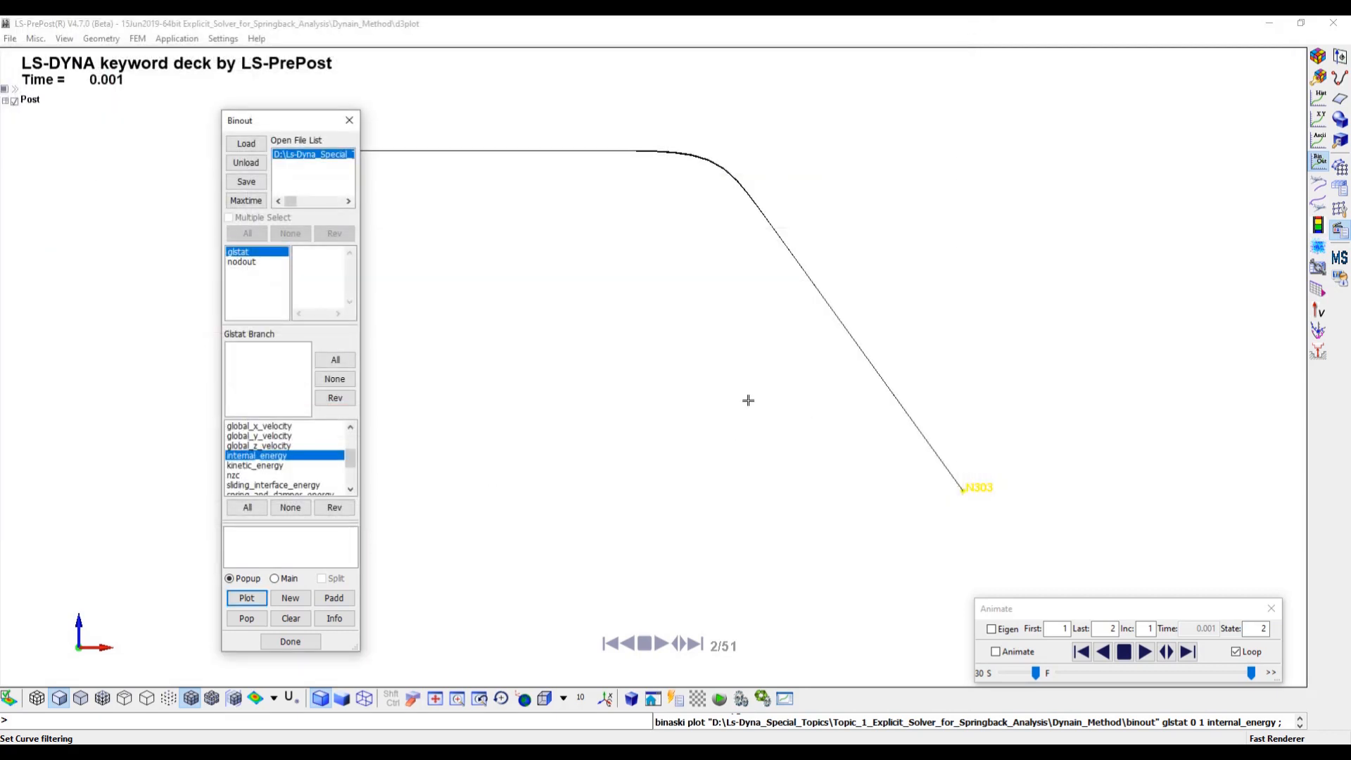
left_click(290, 641)
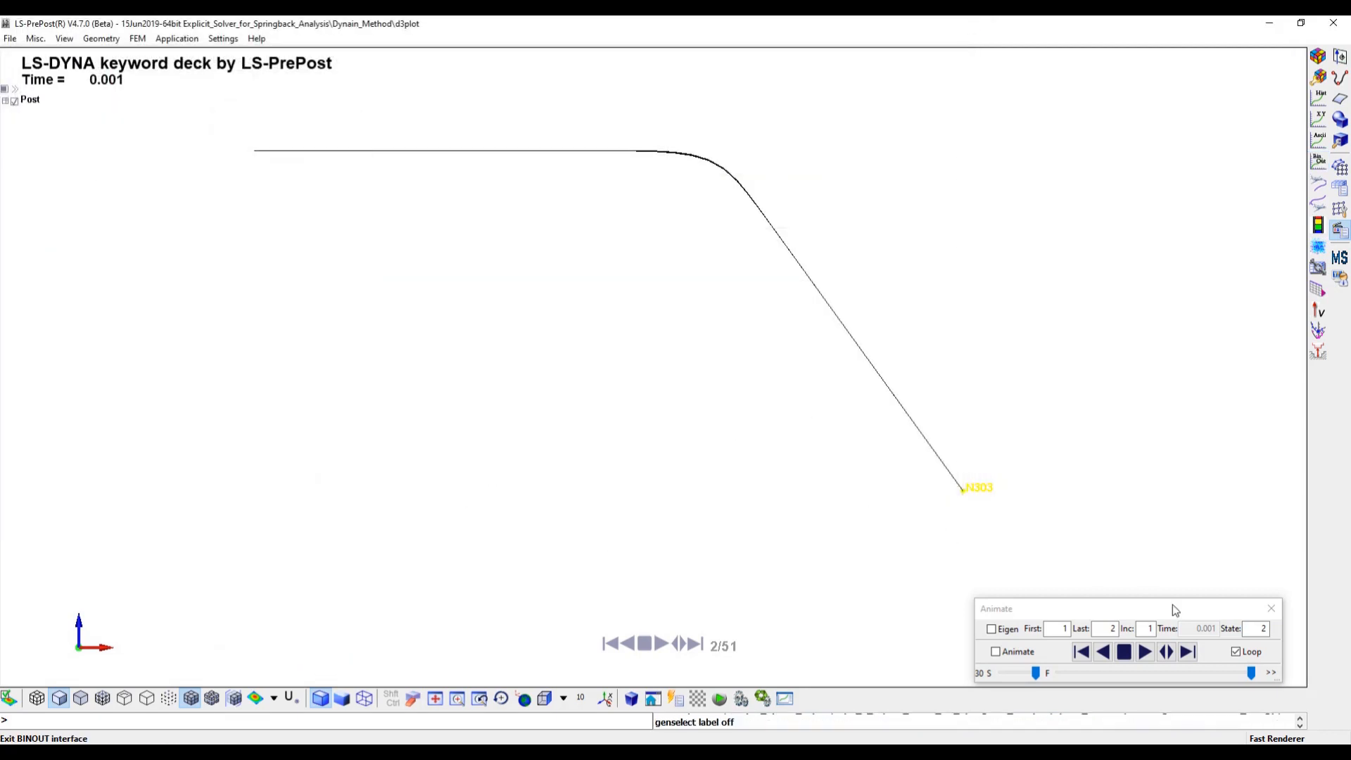
Set the animation's last state to 51 and move the model display to state 51.
double_click(1107, 628)
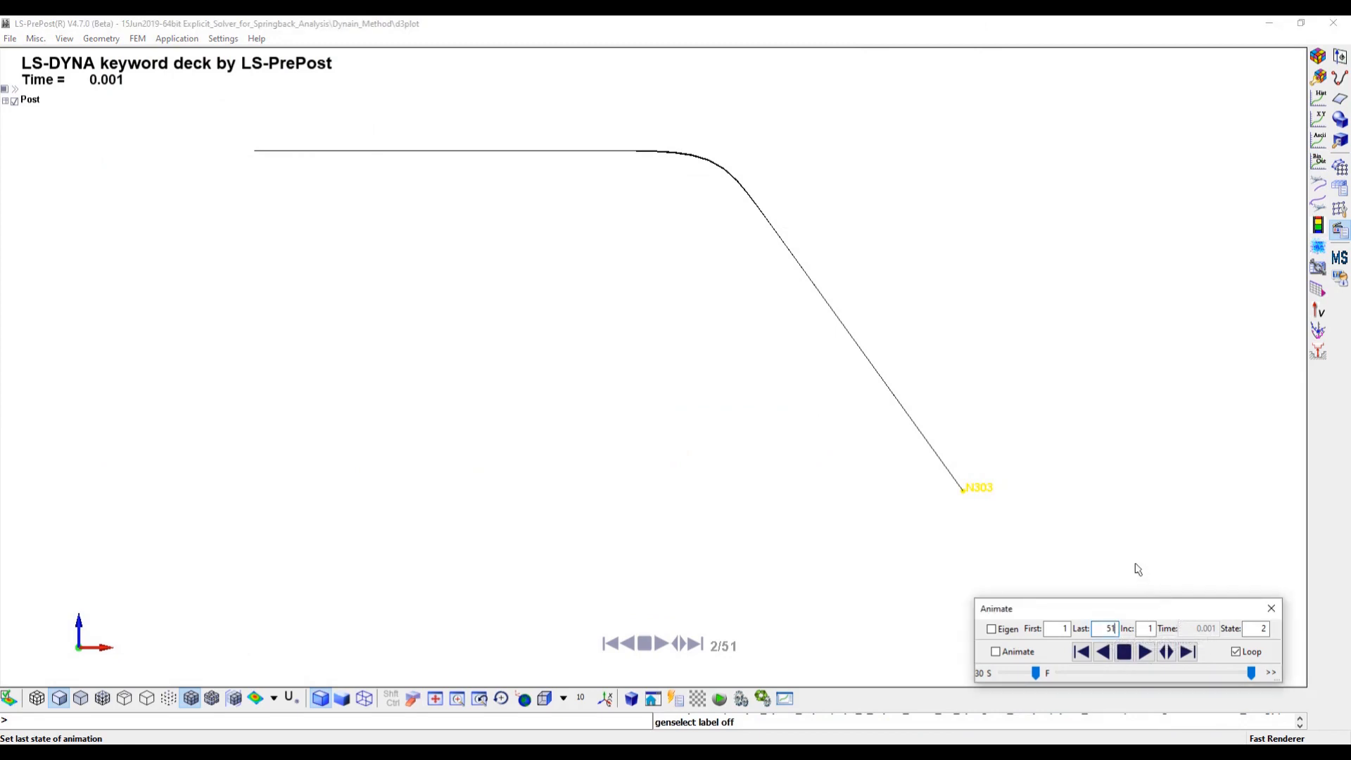
type("51")
key("Return")
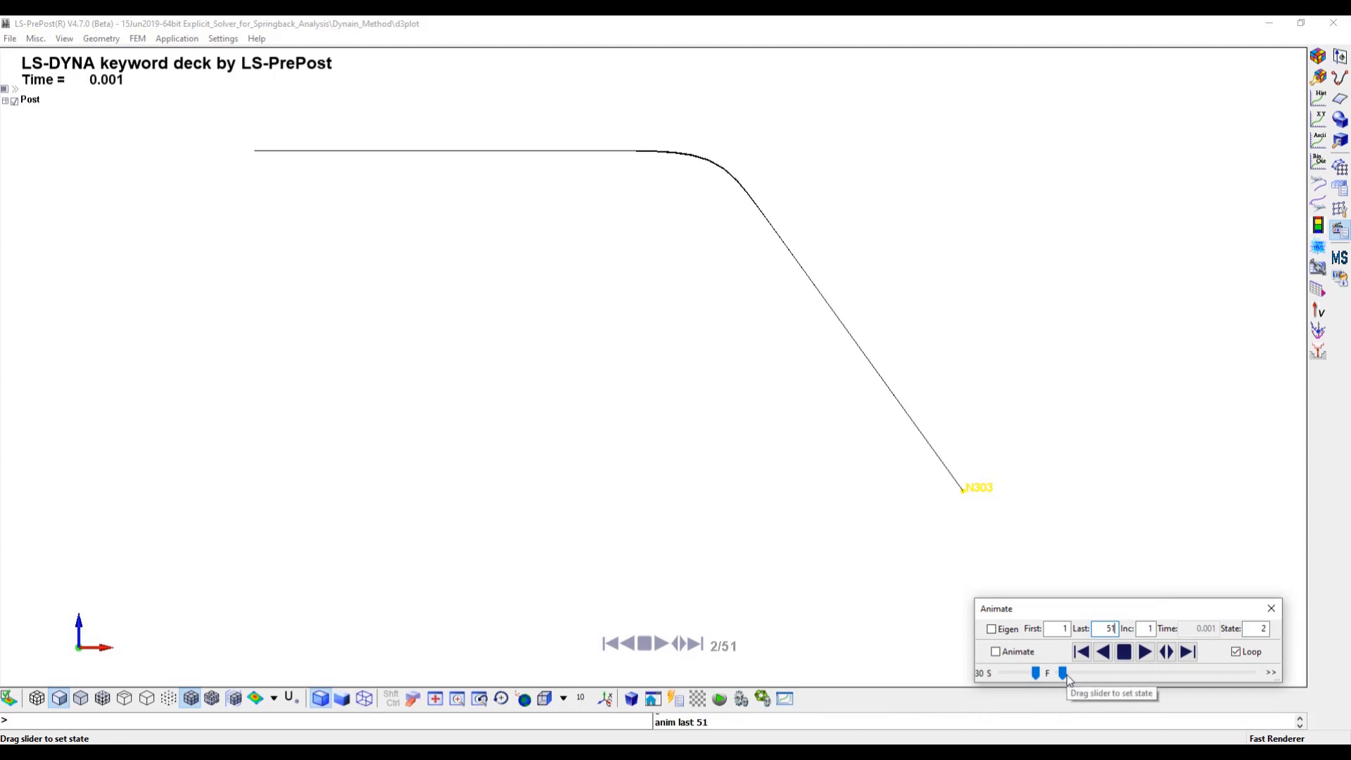
left_click_drag(1062, 674, 1272, 696)
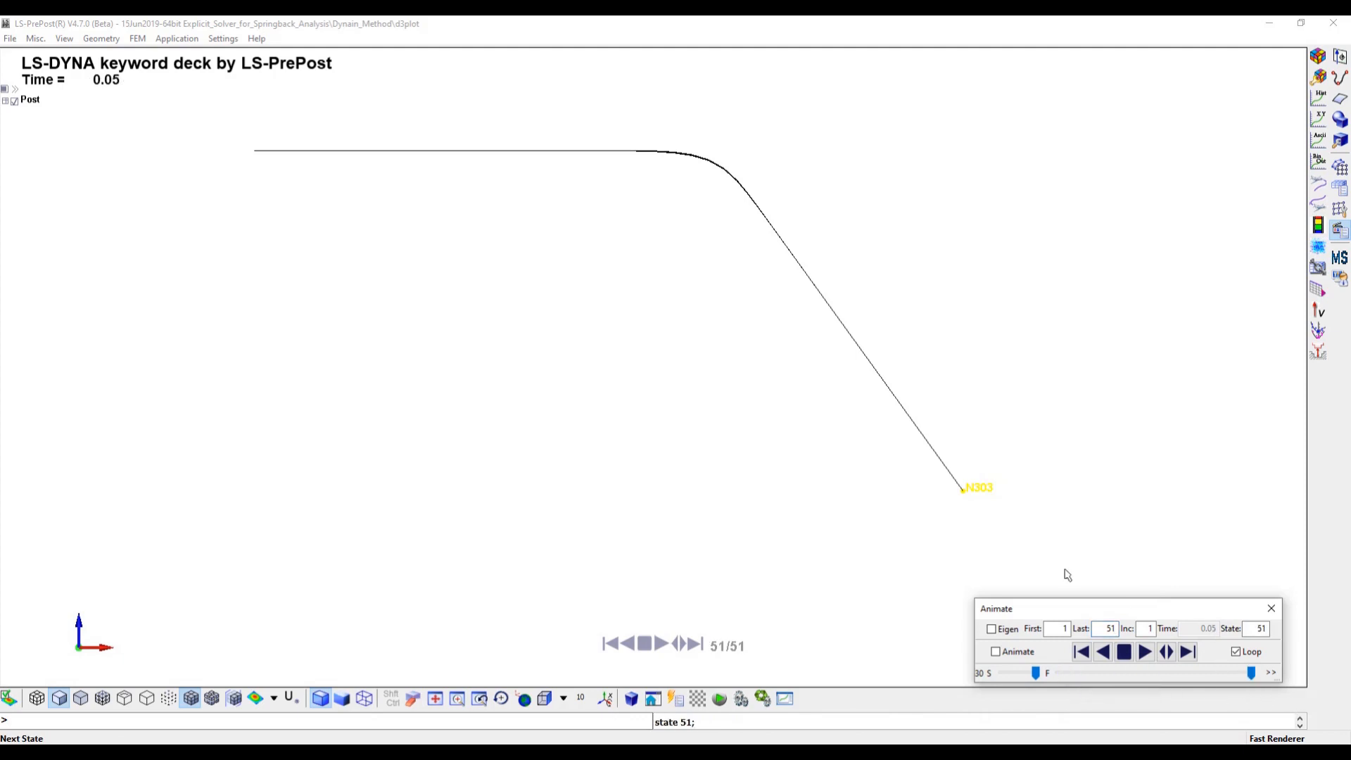
Set up a post-processing output of the active parts in Dynain ASCII format with state number 51.
left_click(138, 39)
mouse_move(171, 121)
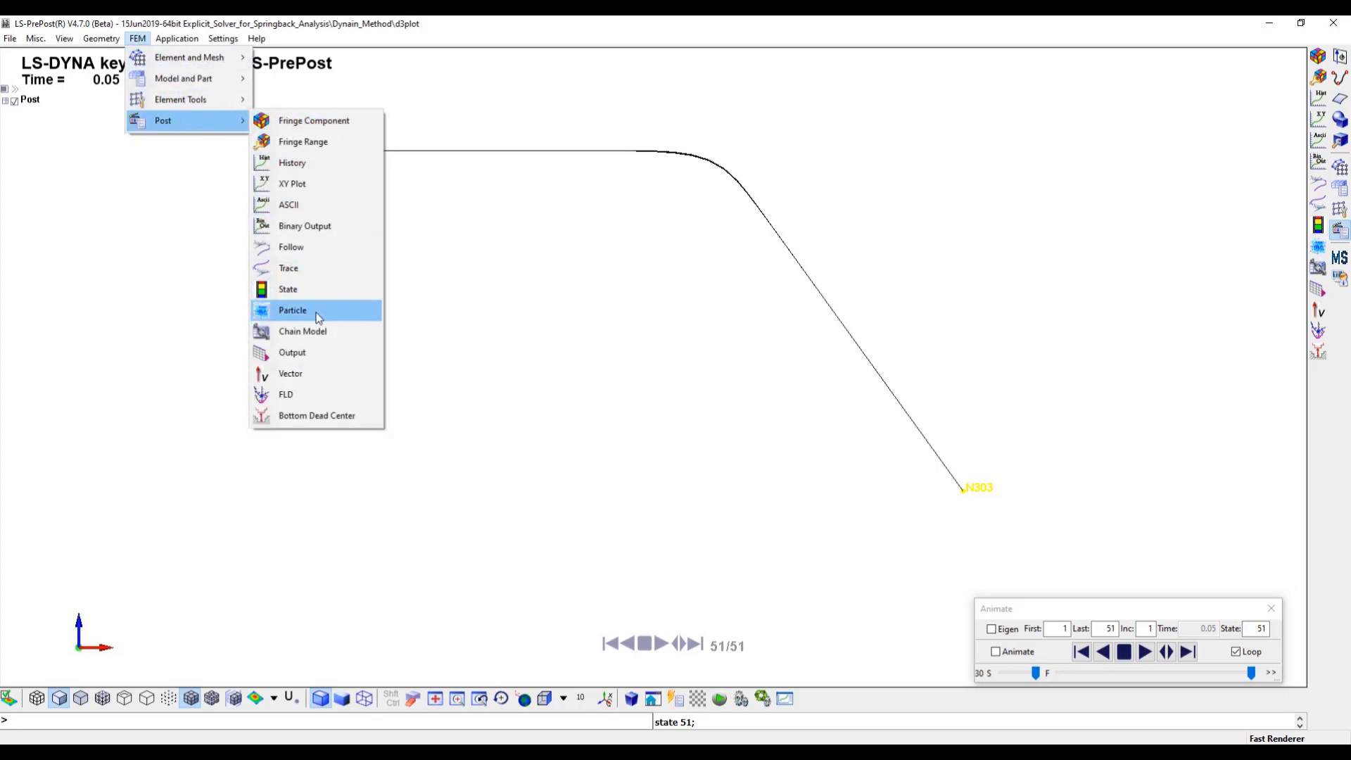
left_click(300, 352)
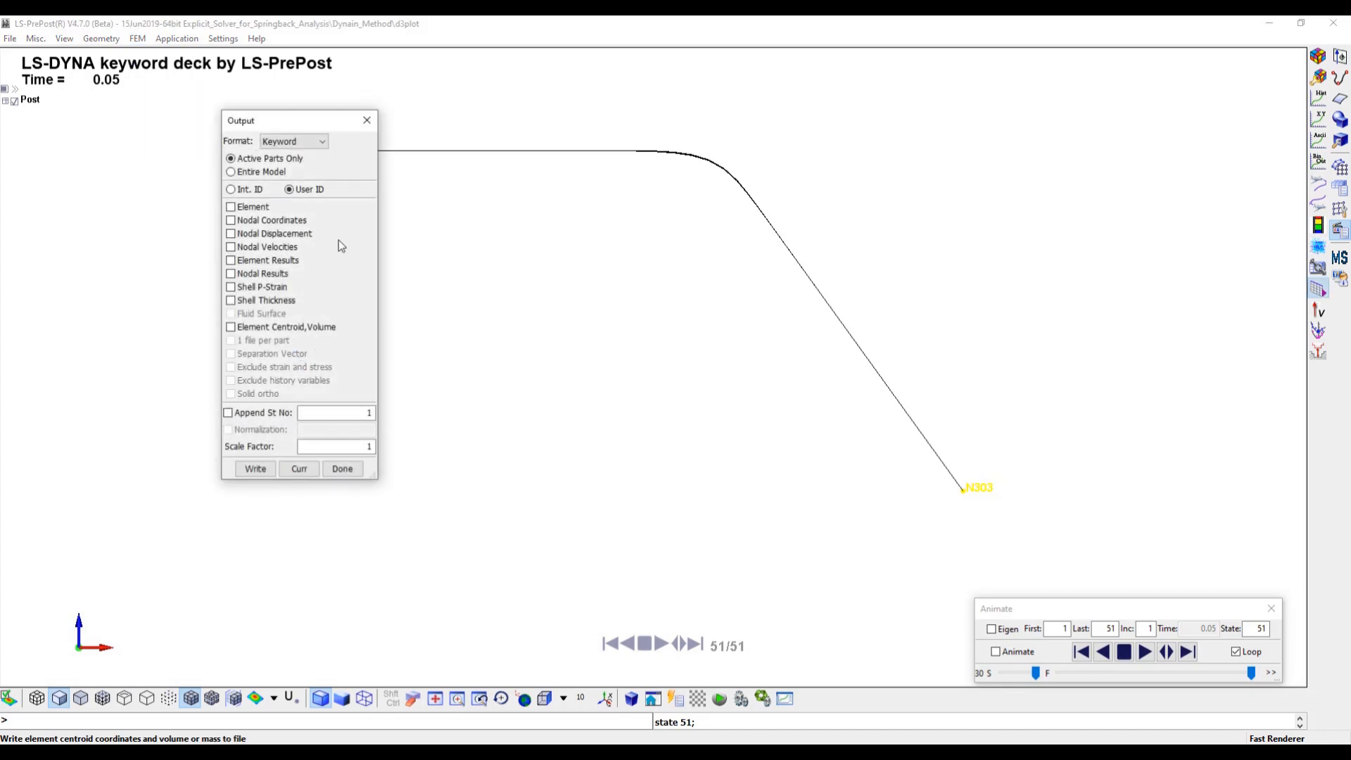
left_click(314, 143)
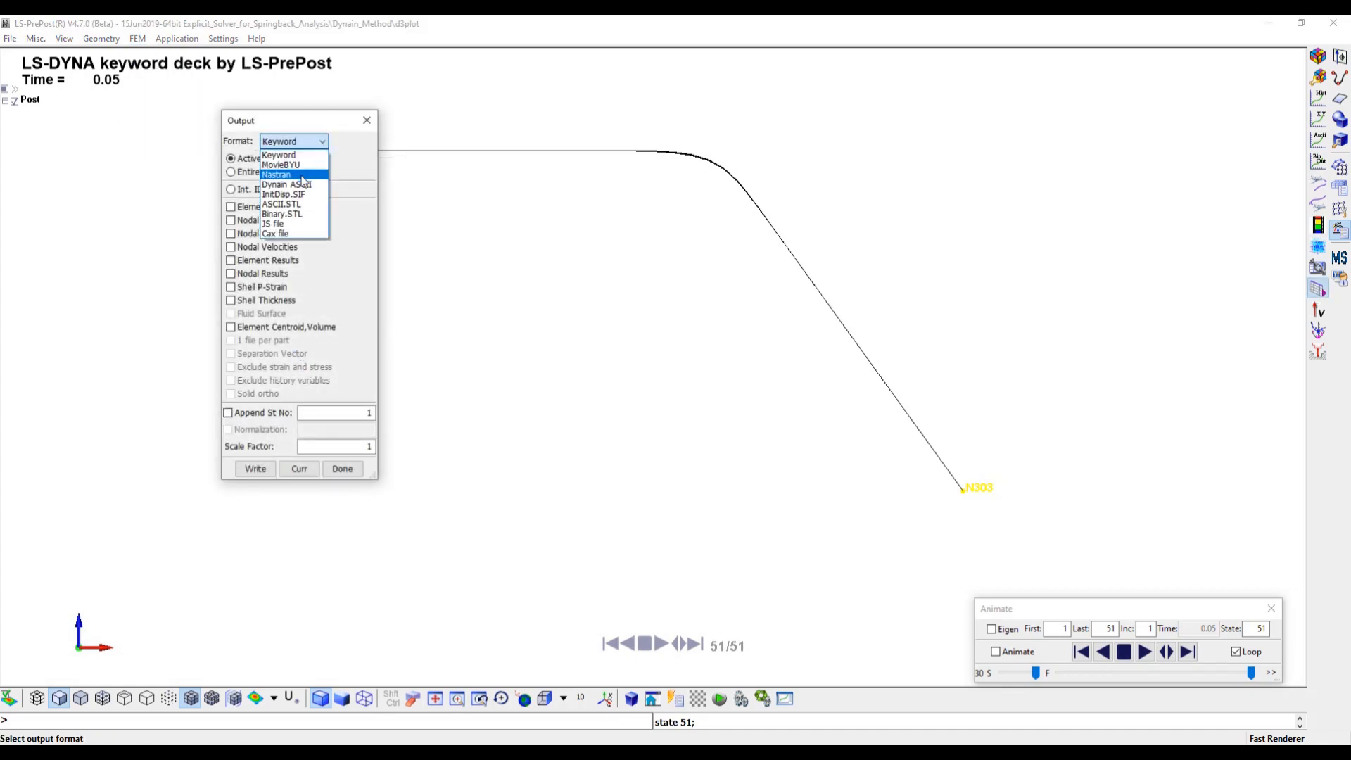
left_click(287, 184)
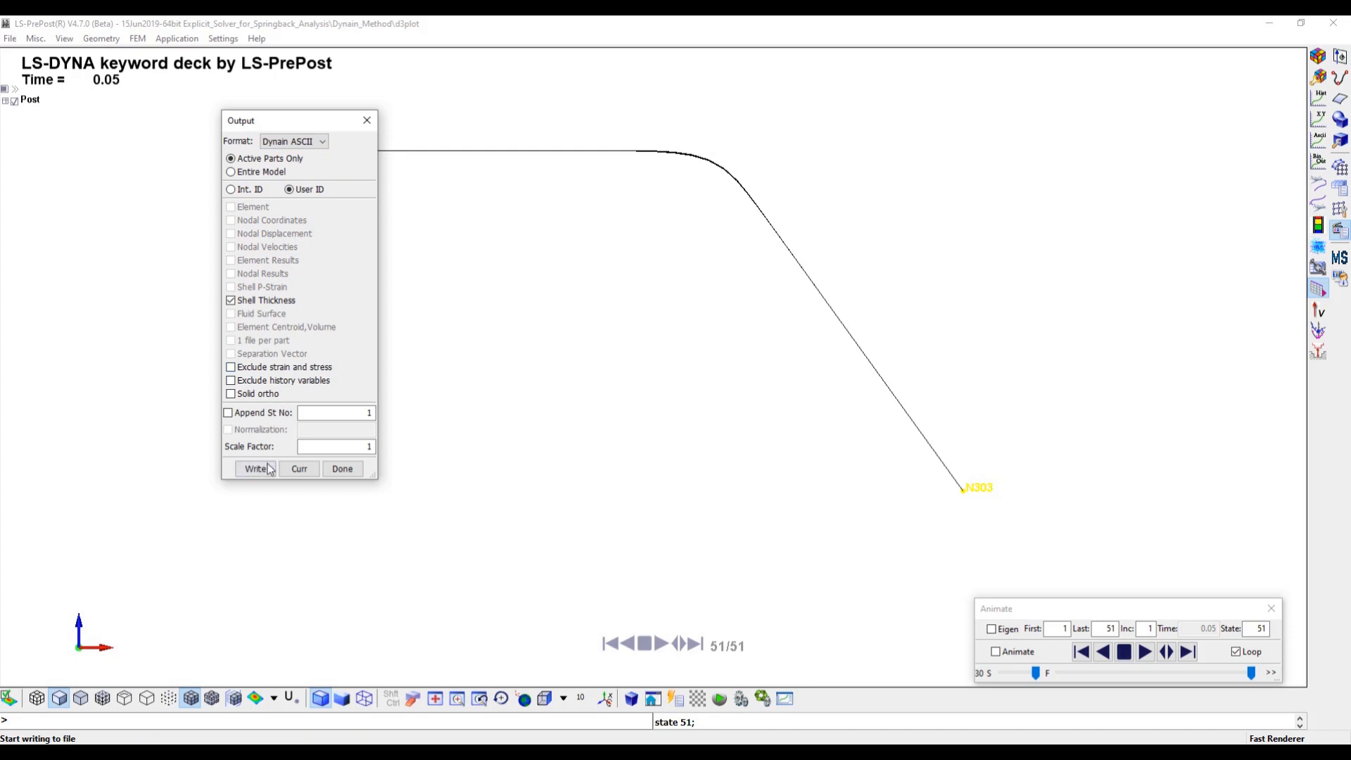
left_click(368, 413)
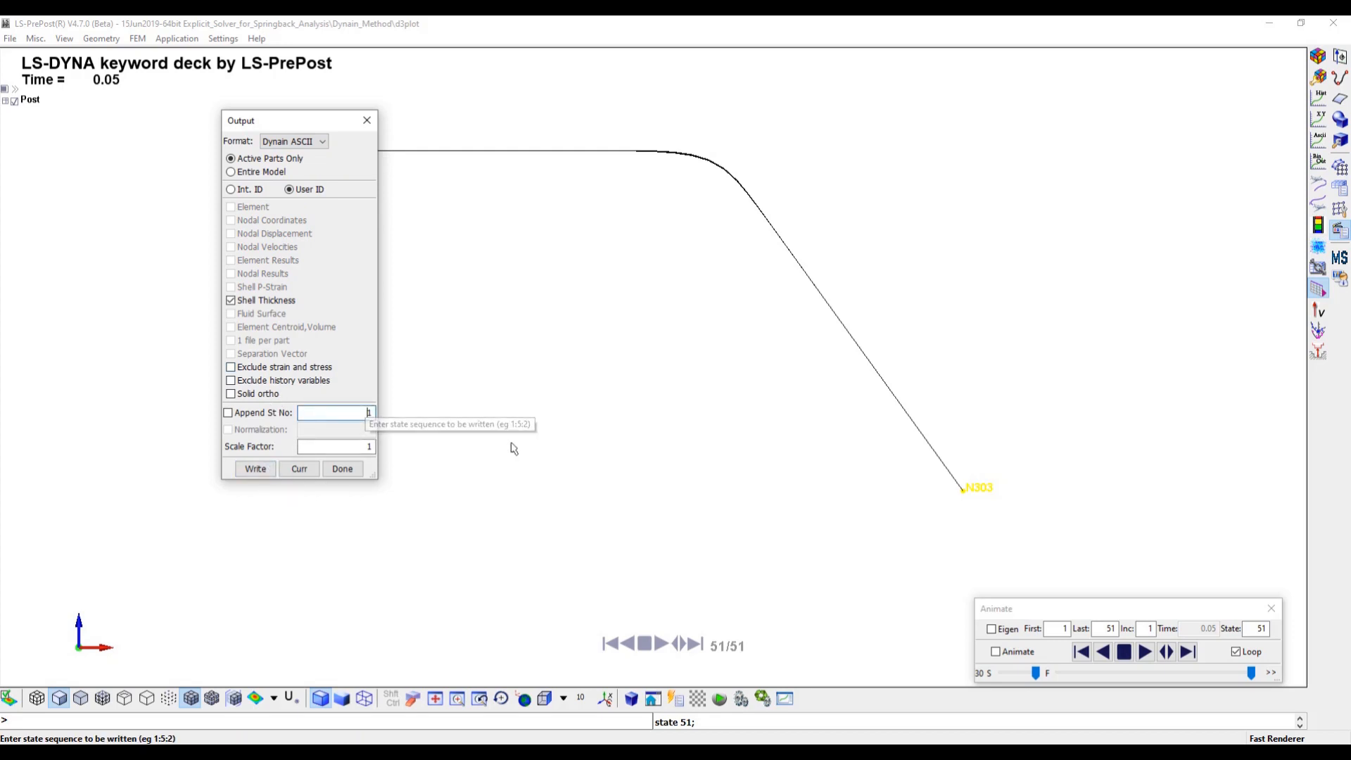
Write the output as dynain in the Dynain_Method folder and close the output interface.
left_click(255, 470)
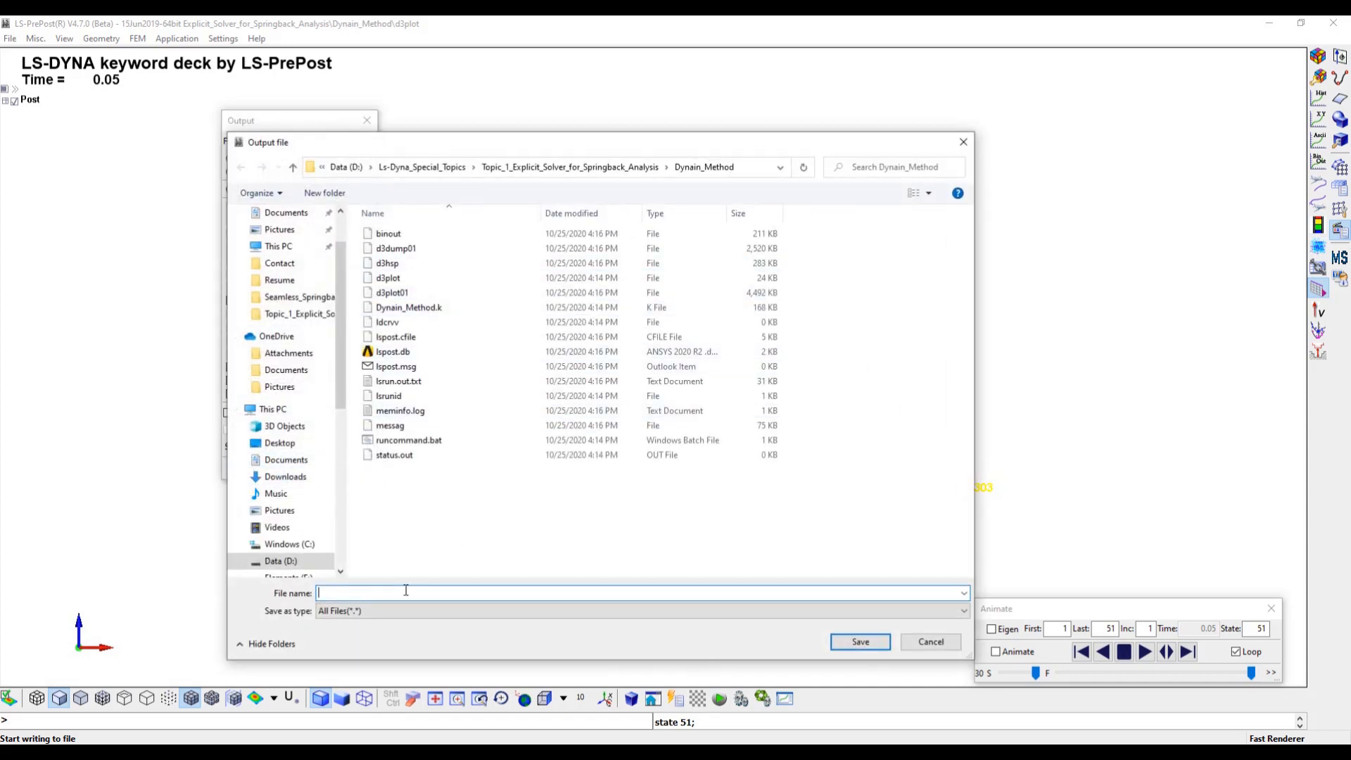
type("dy")
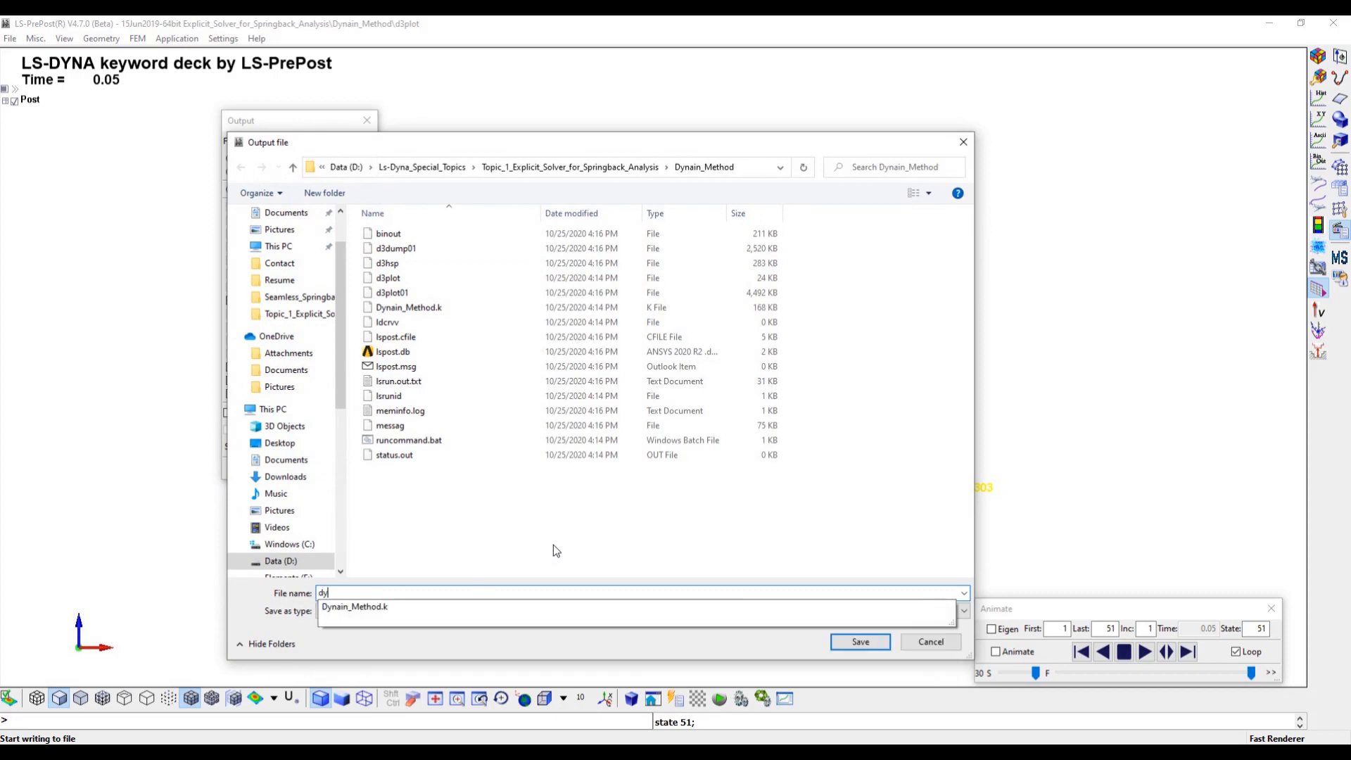
type("nain")
left_click(862, 642)
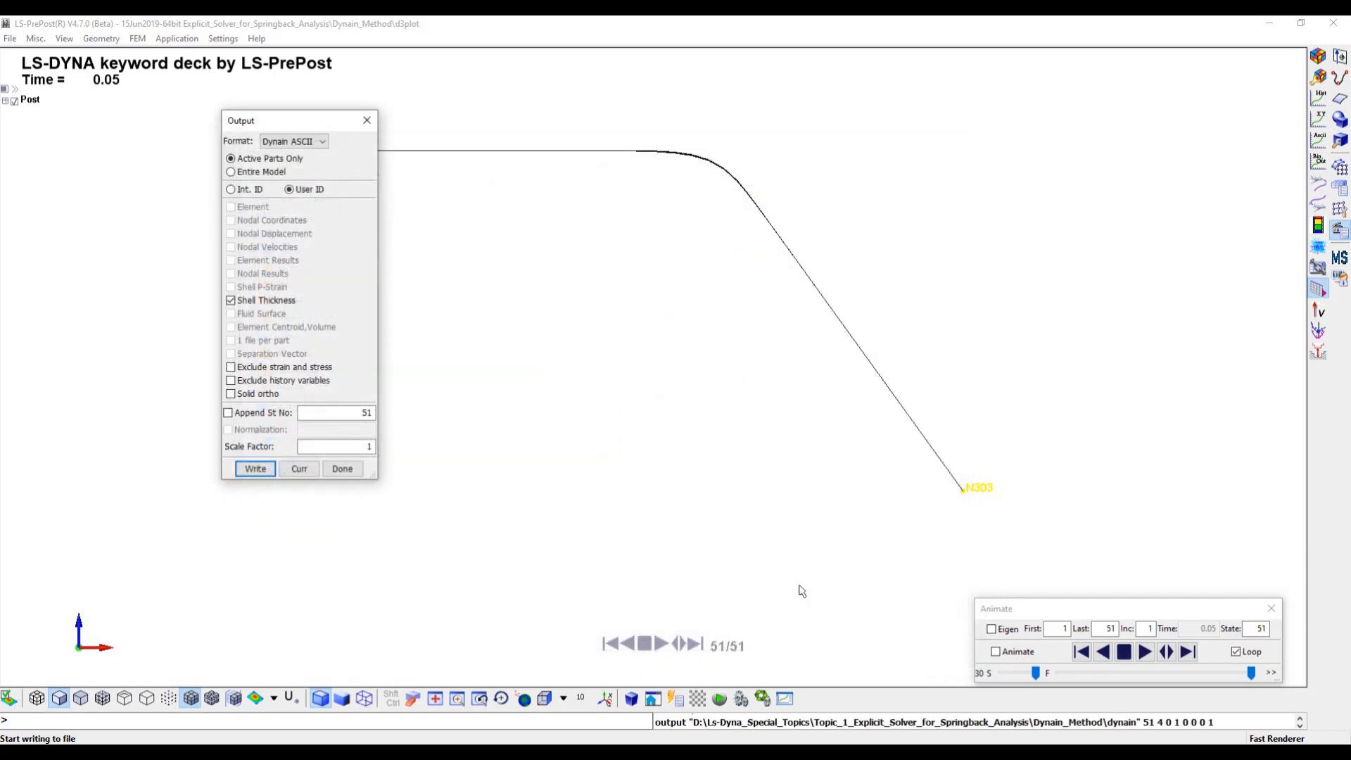
left_click(342, 468)
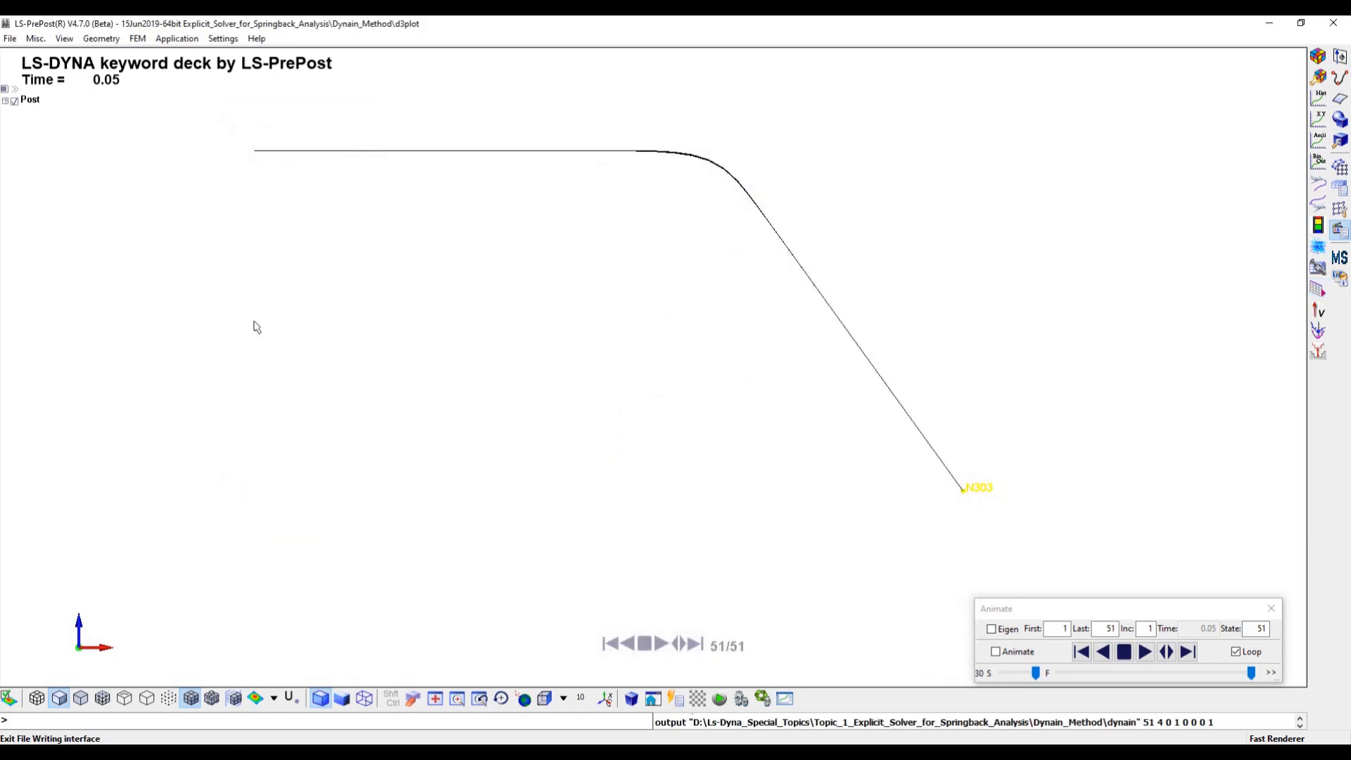
Open the d3plot binary plot from the Damping_Nonlinear folder and display its last state, 102.
left_click(9, 39)
mouse_move(42, 66)
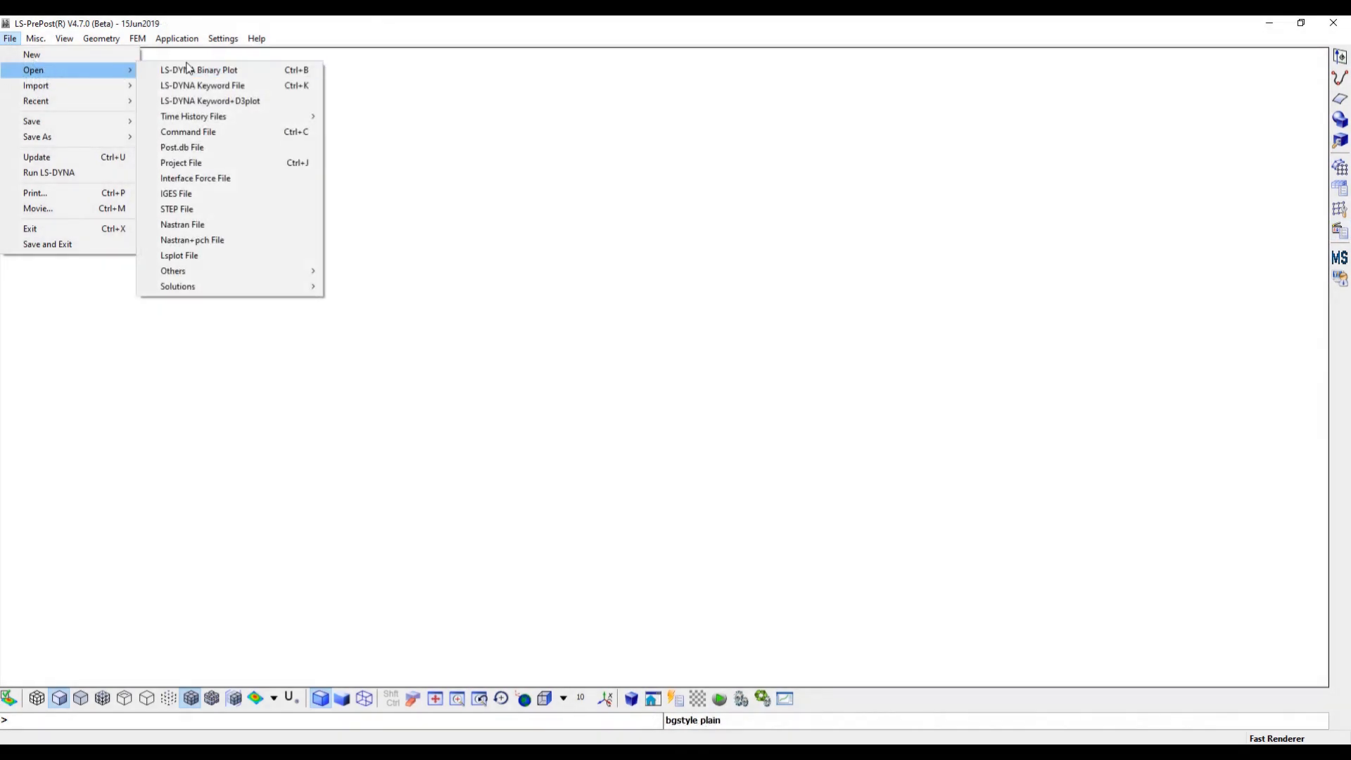
left_click(187, 69)
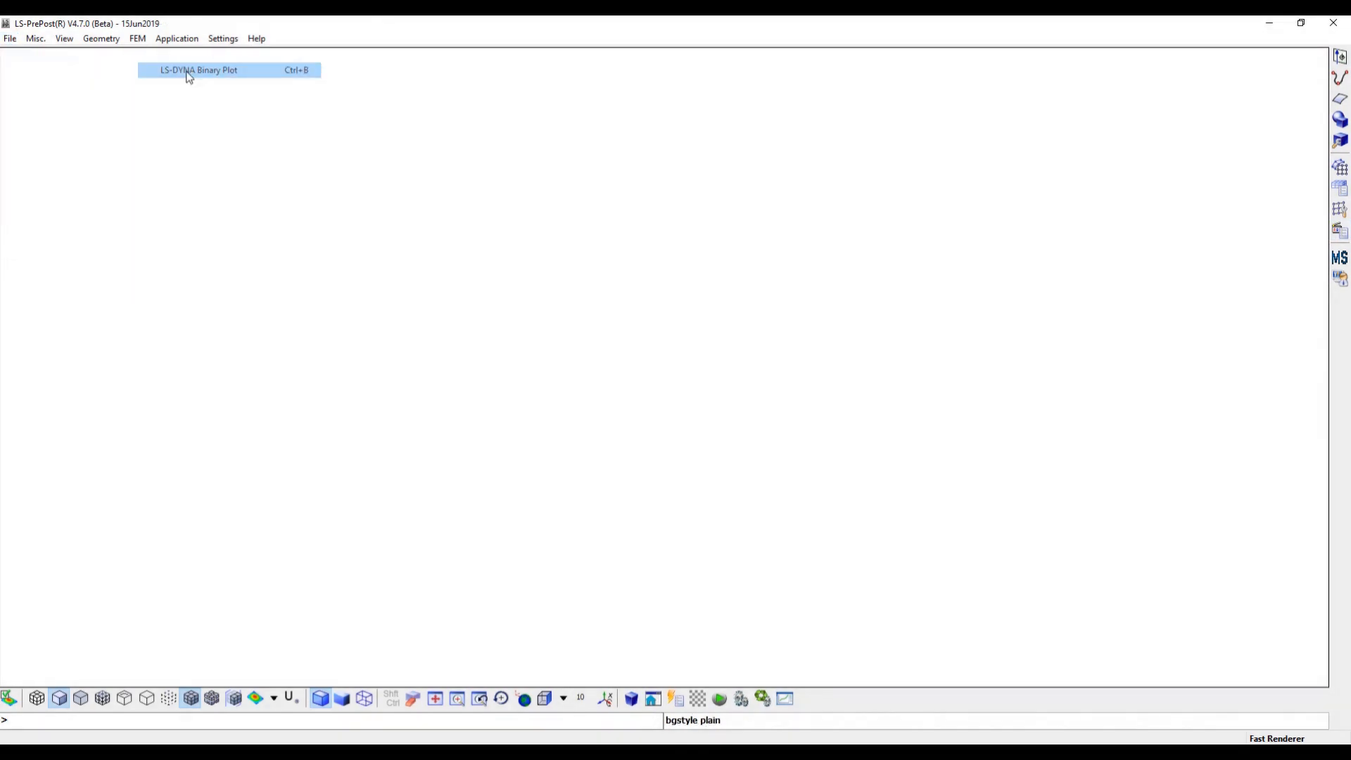
left_click(164, 149)
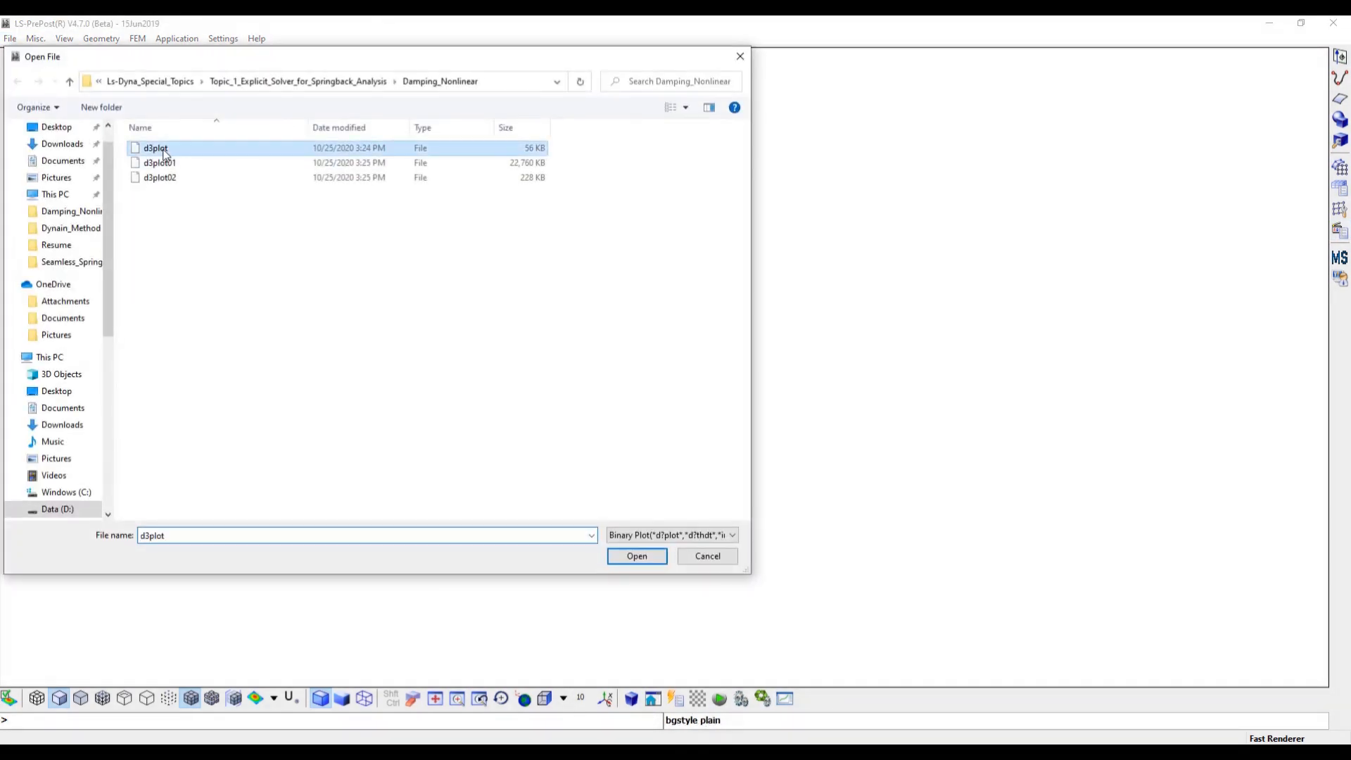
left_click(635, 557)
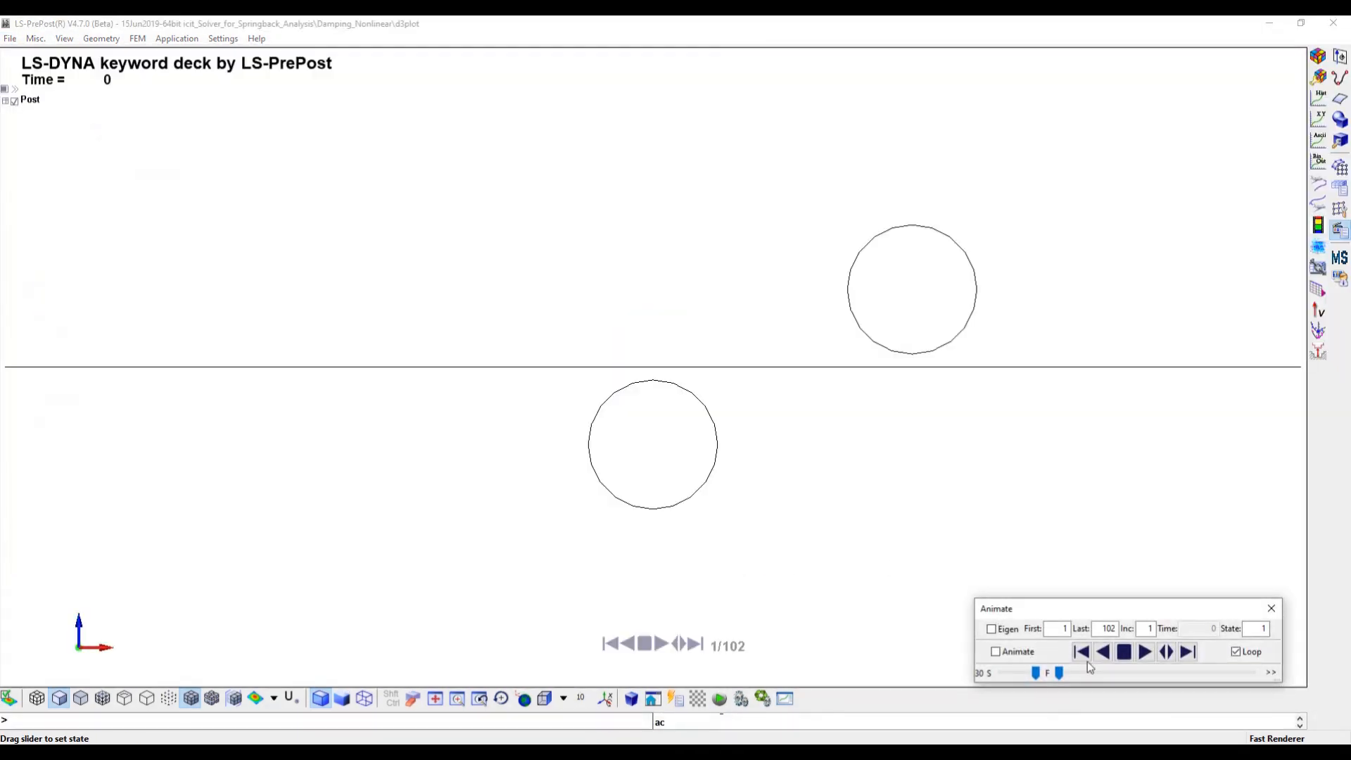
left_click(1084, 654)
Show only the Beam part, hiding the Fixed_Cylinder and Load_Cylinder parts, and close the part selection.
scroll(786, 461, "down", 2)
right_click_drag(785, 459, 767, 210, "shift")
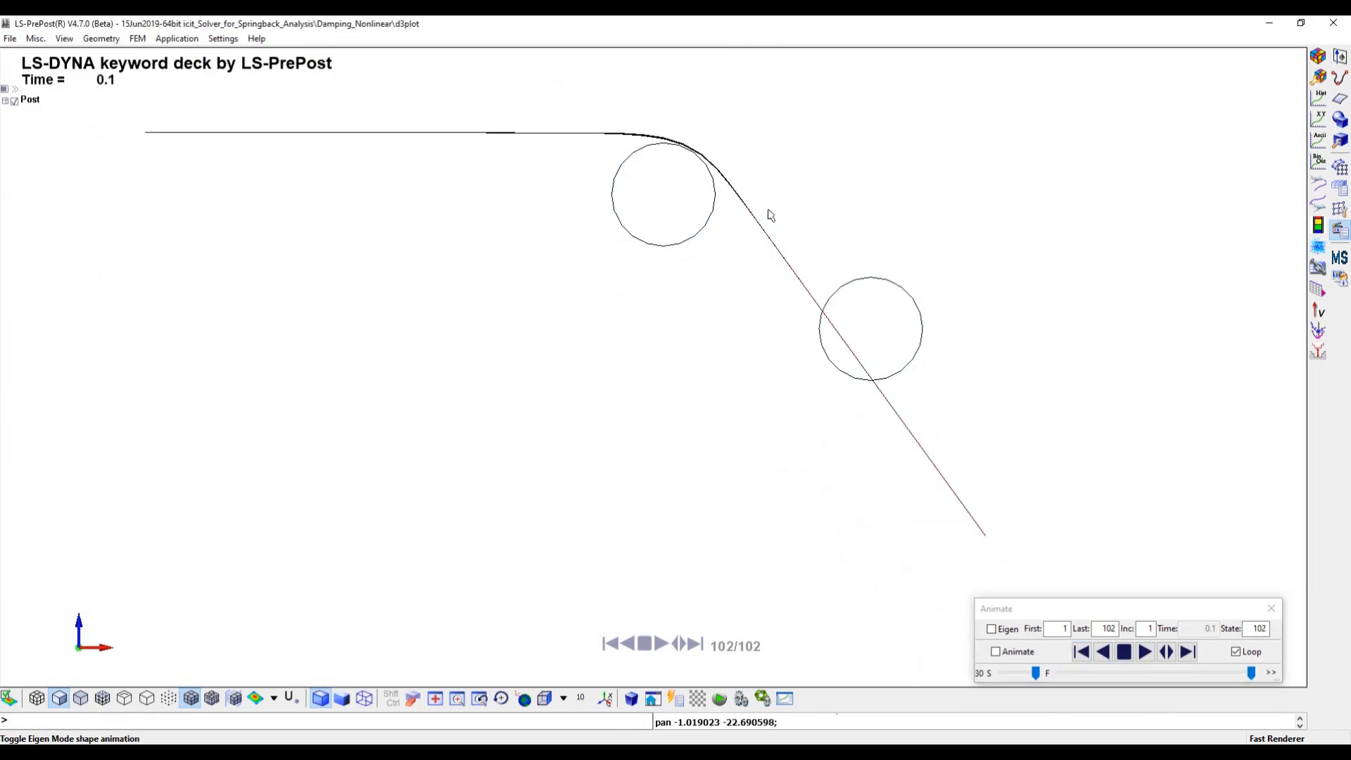
left_click_drag(769, 217, 497, 425, "shift")
right_click_drag(798, 244, 708, 326, "shift")
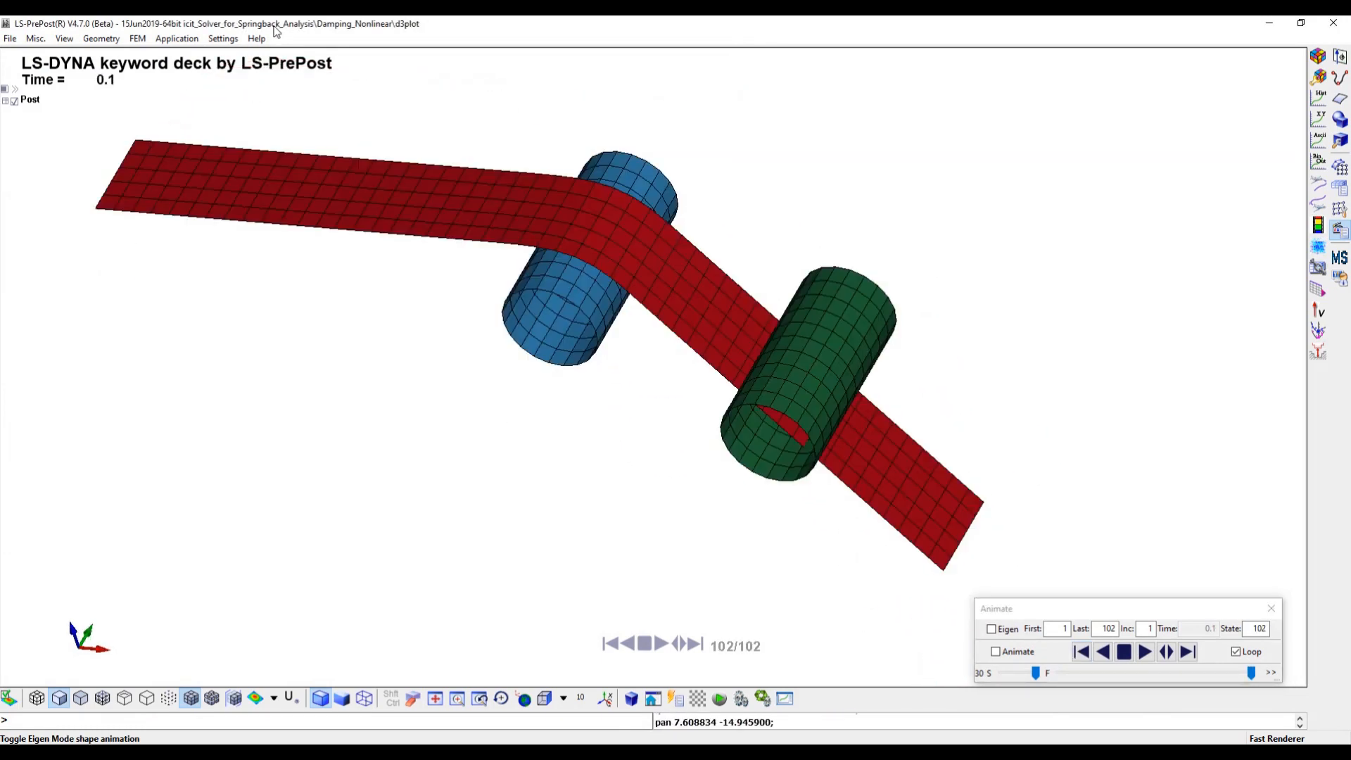
left_click(741, 699)
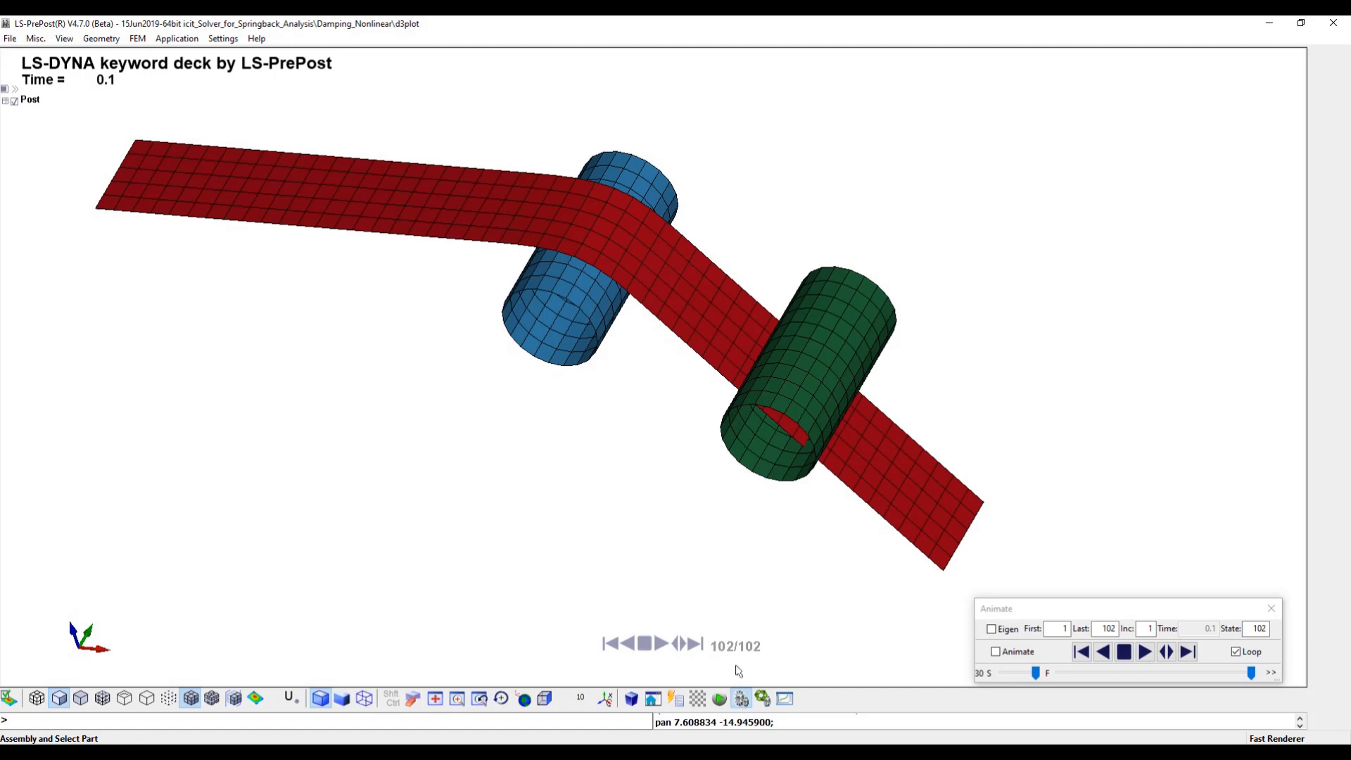
left_click(686, 308)
left_click(467, 494)
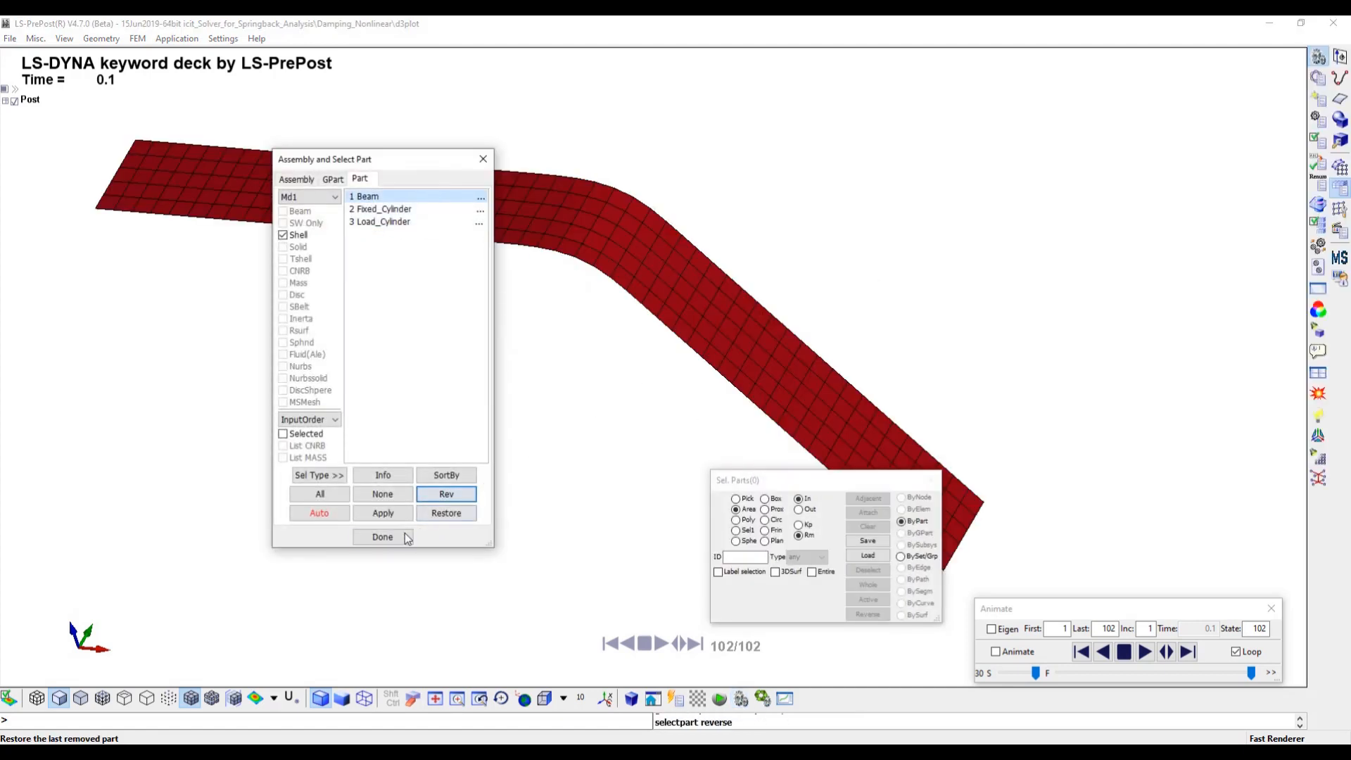
left_click(406, 539)
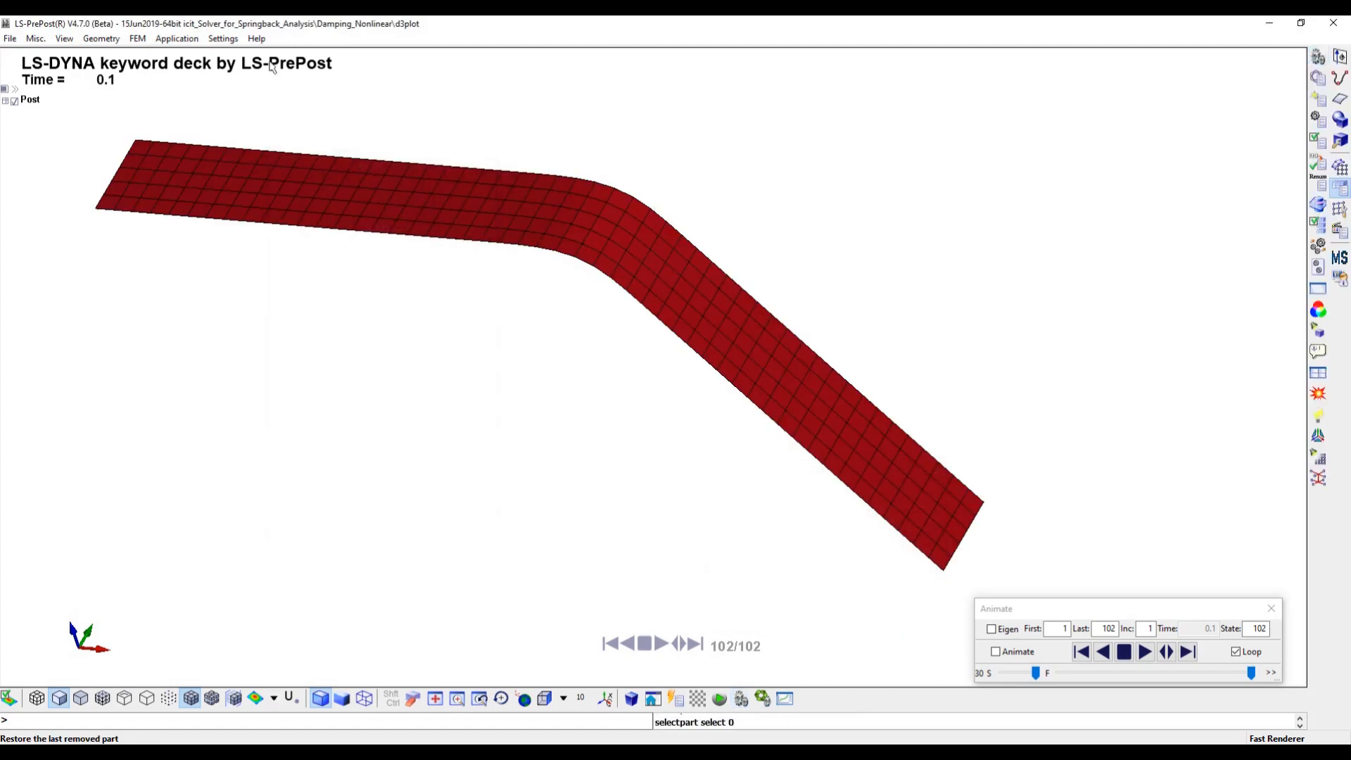
Set up an output of the active parts in Dynain ASCII format with Append St No enabled and state number 101.
left_click(137, 39)
mouse_move(179, 127)
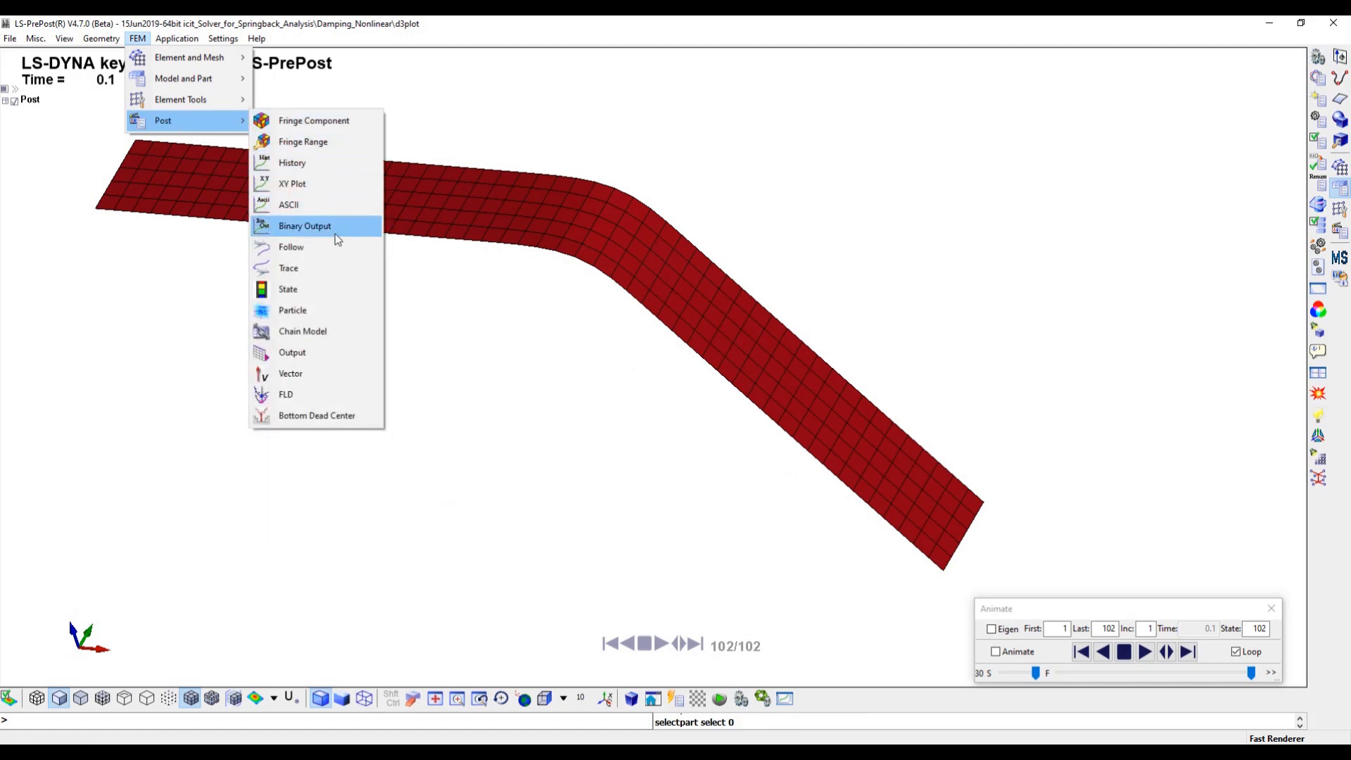
left_click(308, 353)
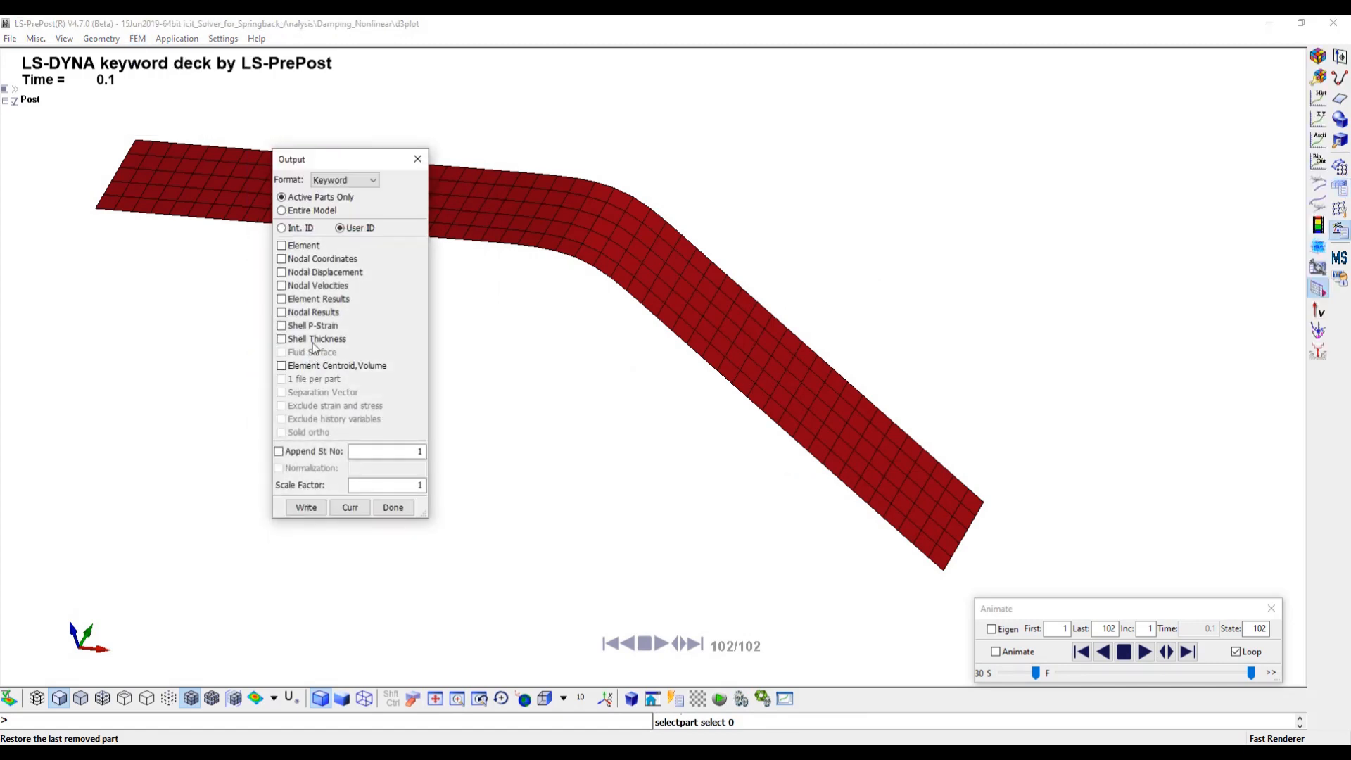
left_click(371, 185)
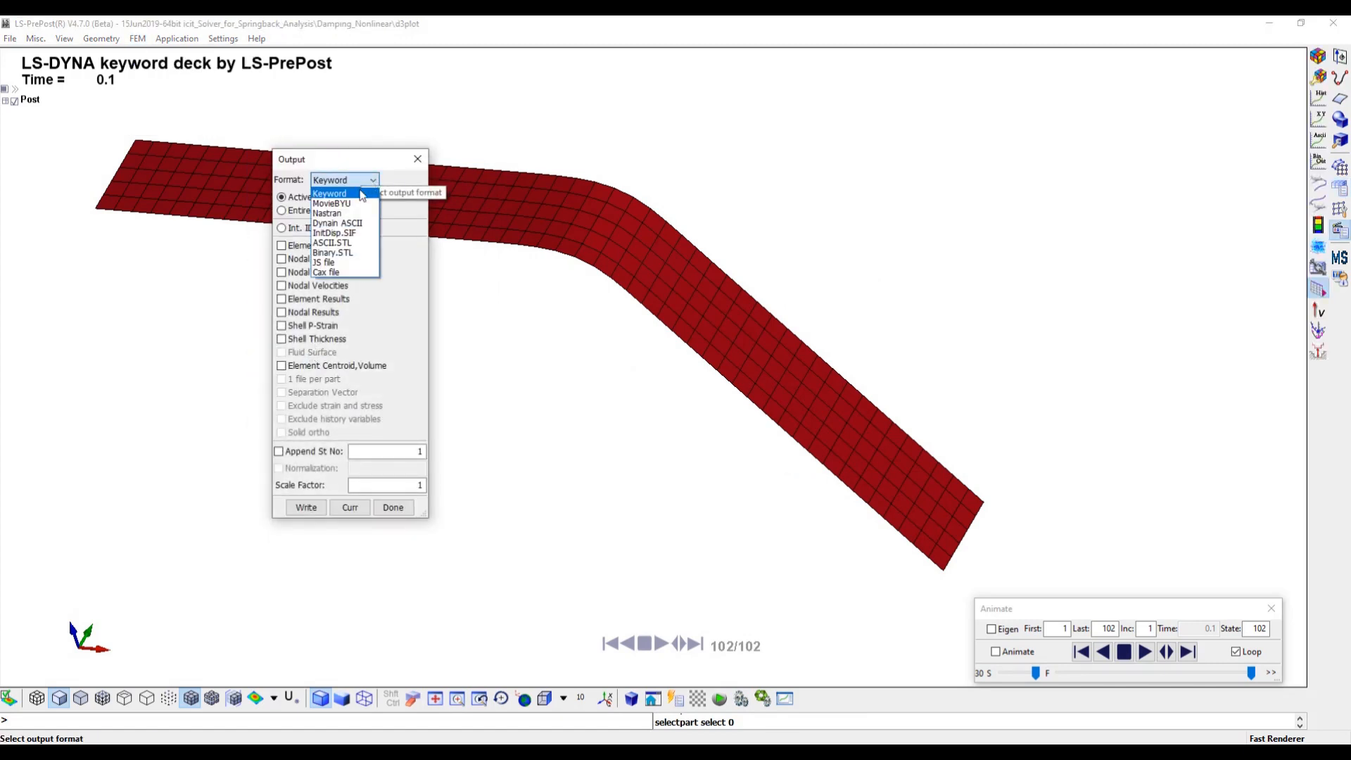
left_click(339, 220)
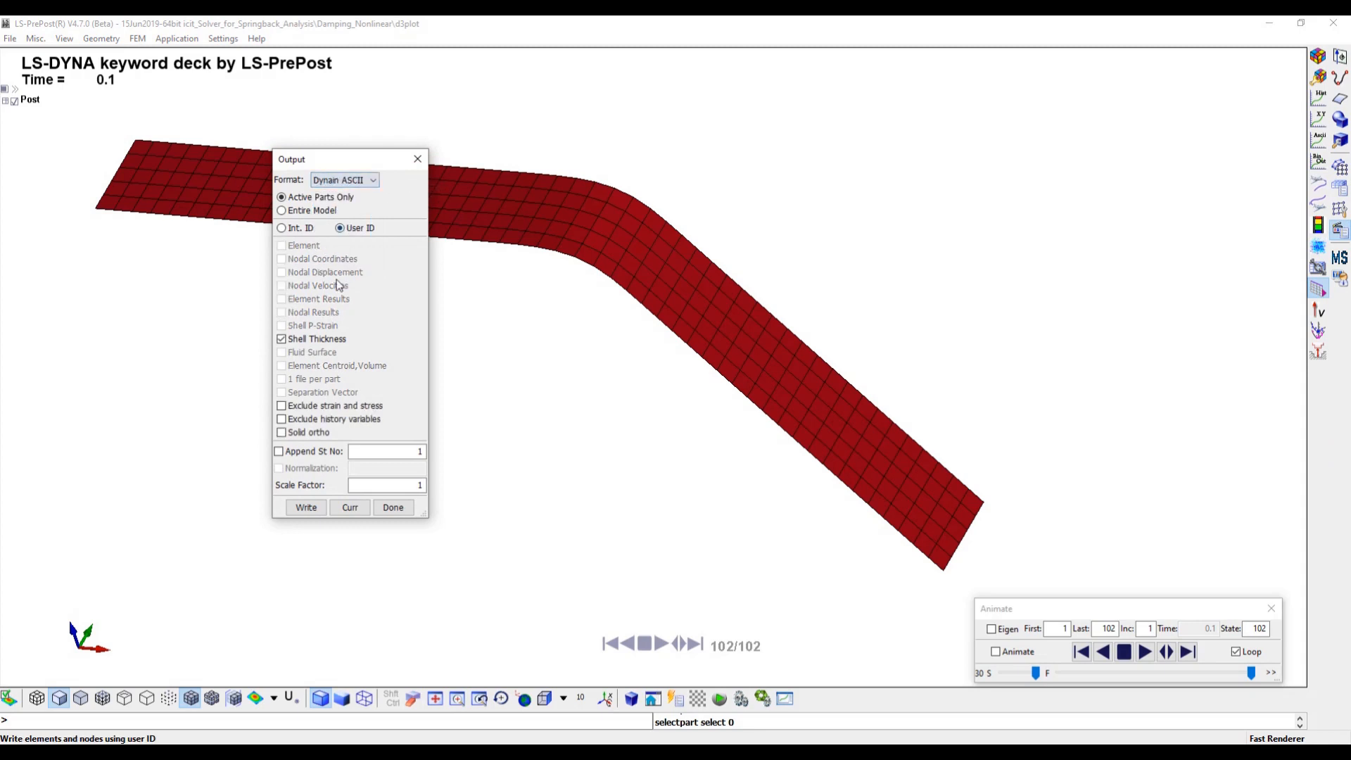
left_click(280, 451)
left_click(394, 450)
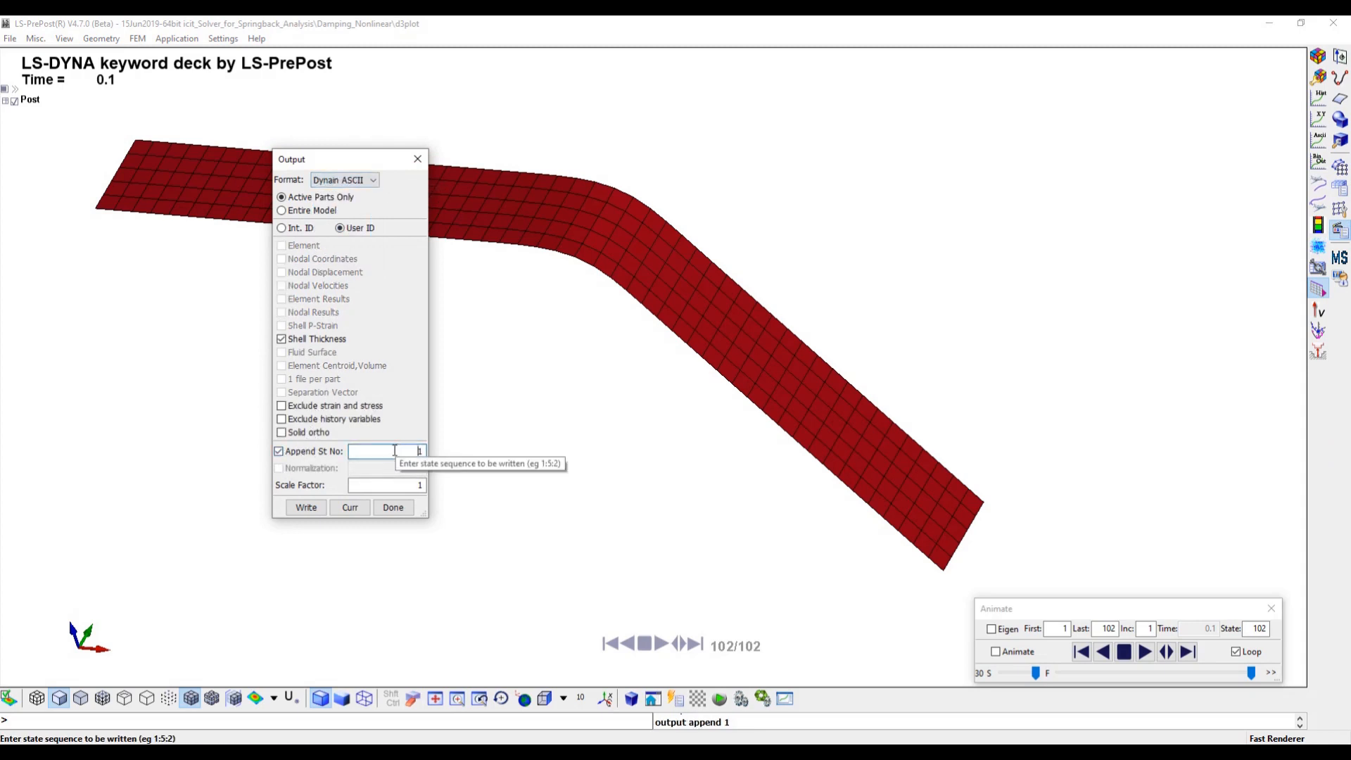
type("01")
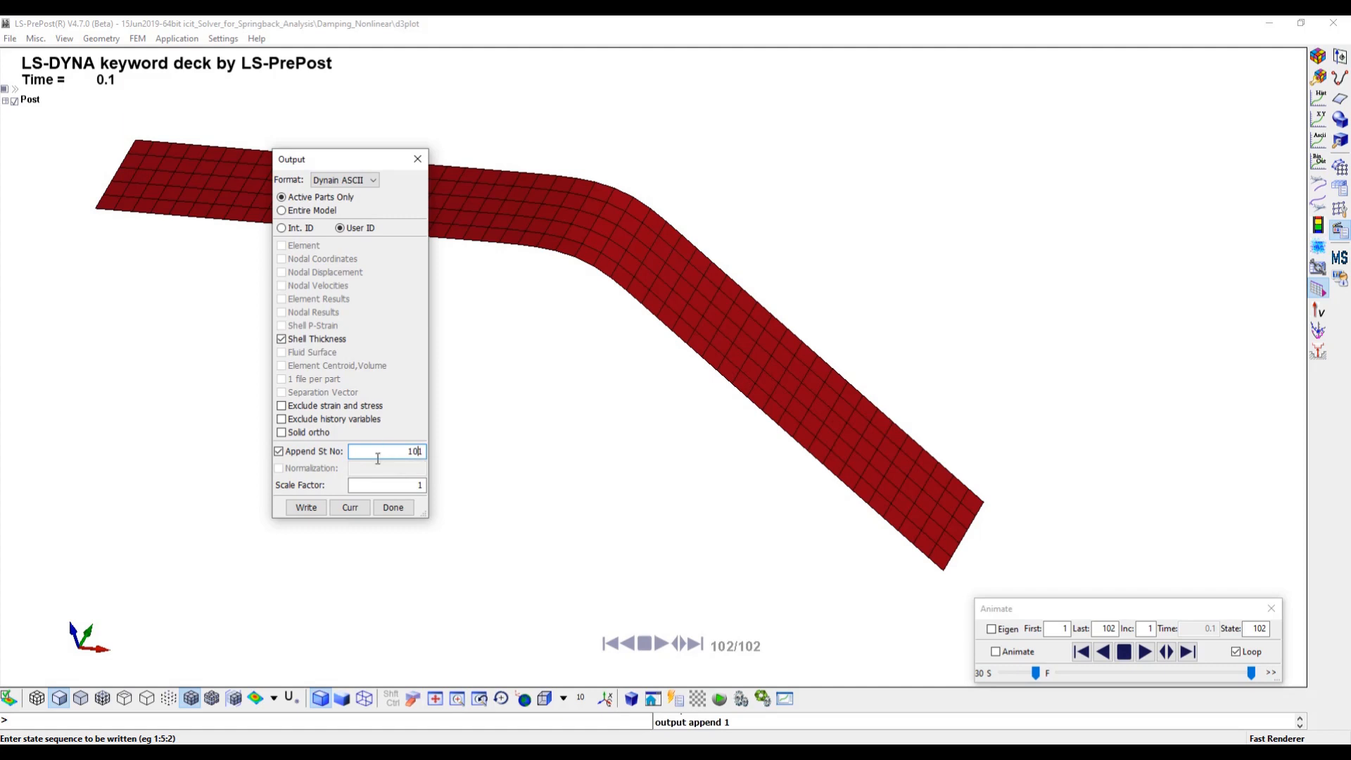
Write the beam output as dynain in the Damping_Nonlinear folder and close the output interface.
left_click(305, 510)
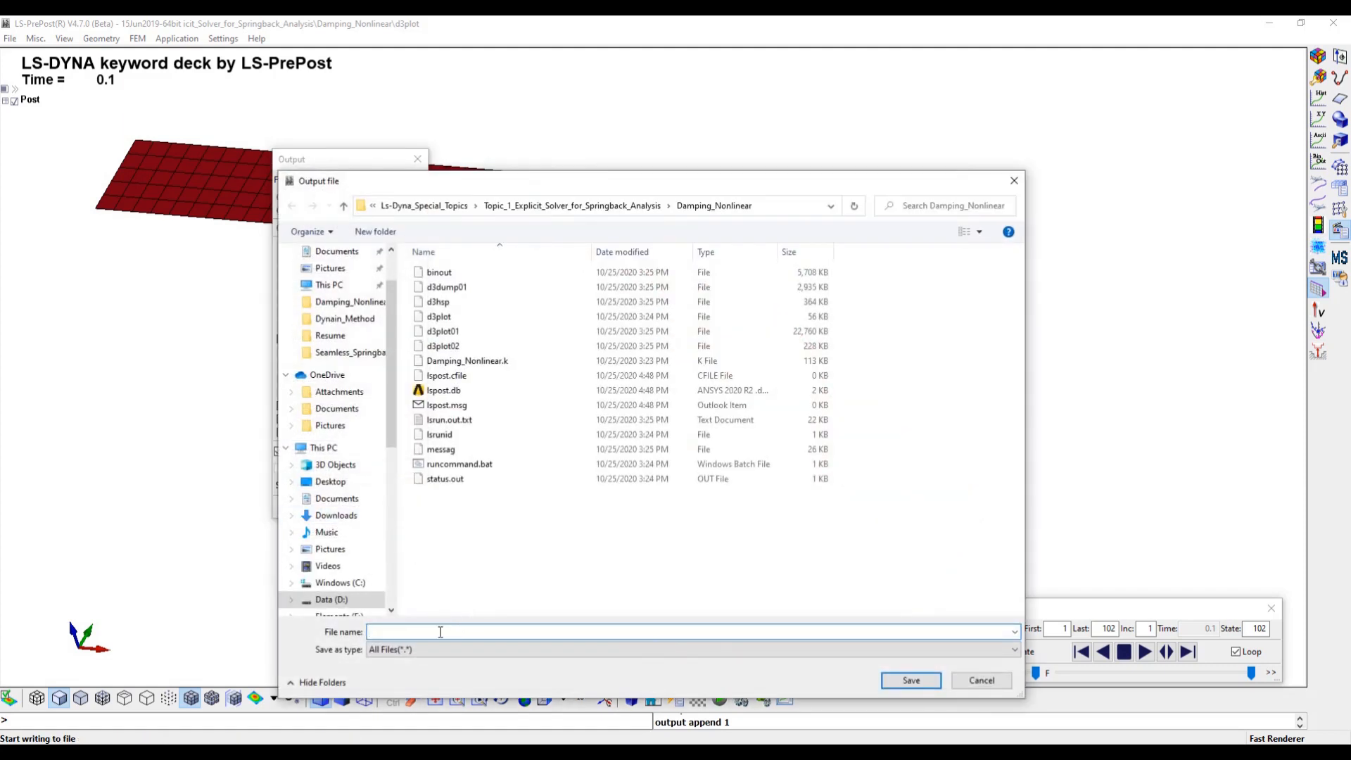
type("d")
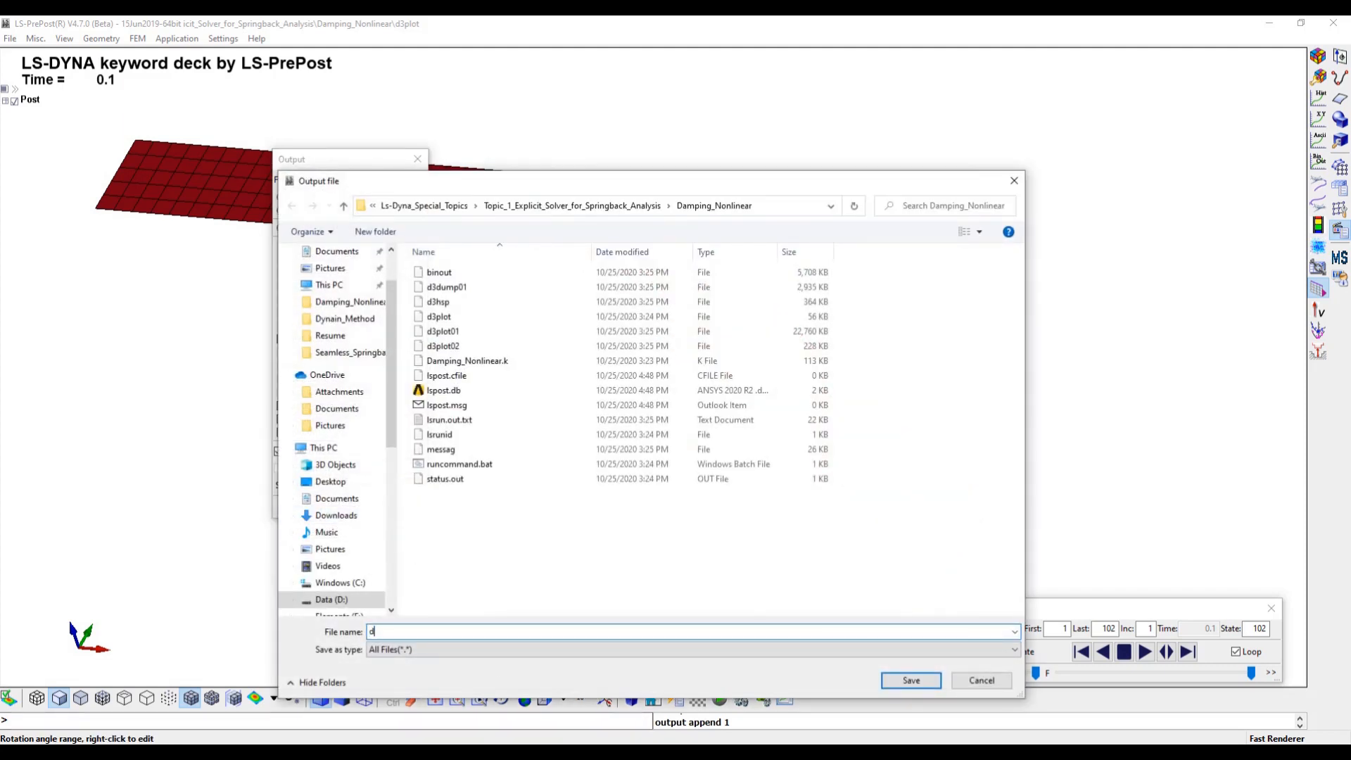
type("ynain")
left_click(911, 681)
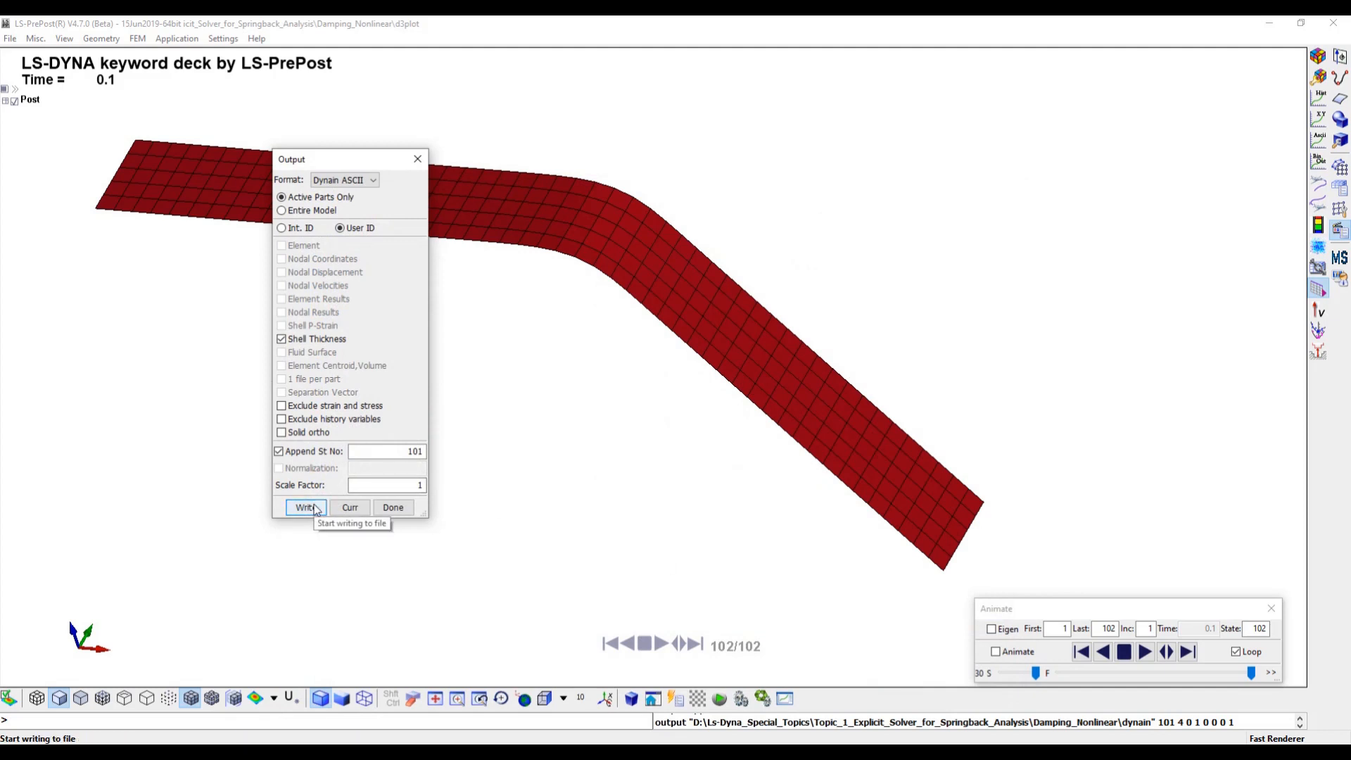
left_click(393, 508)
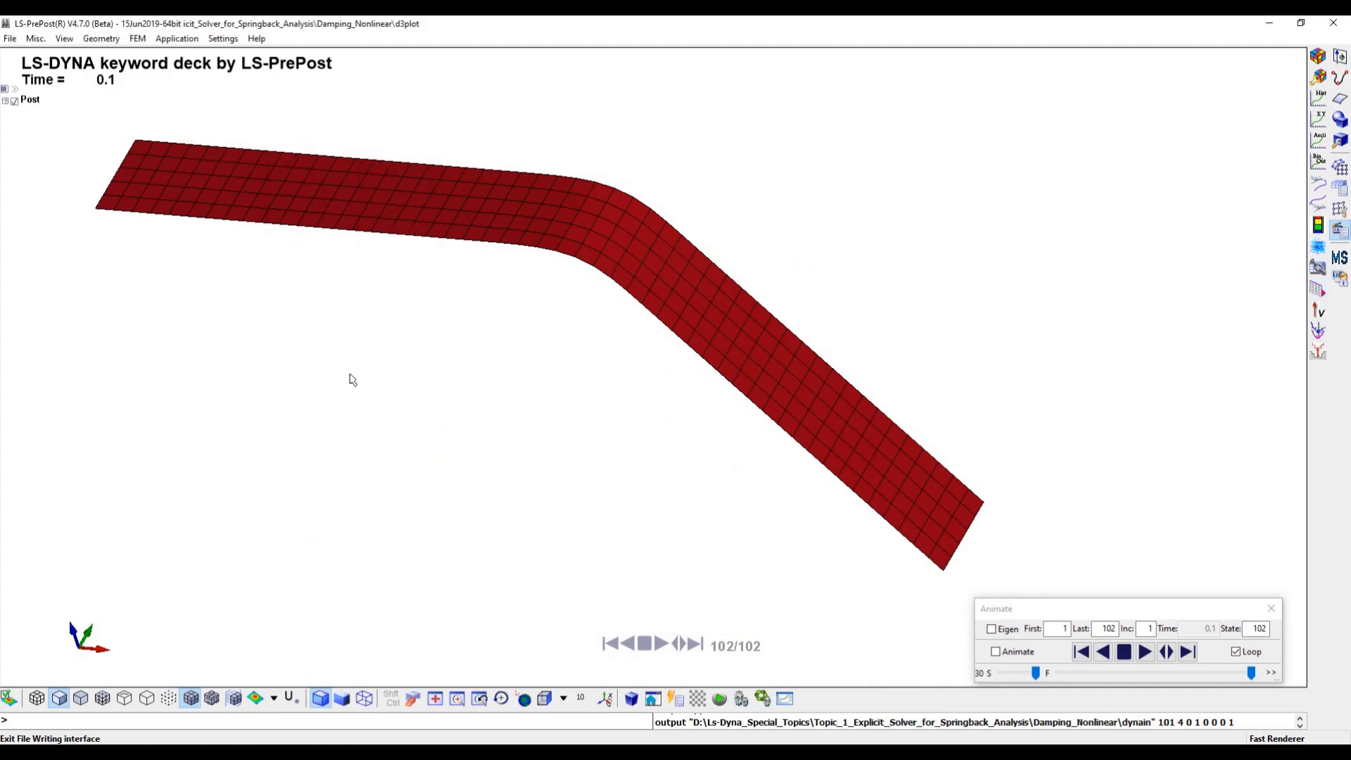
Start a new session, closing all existing models.
left_click(8, 40)
left_click(21, 54)
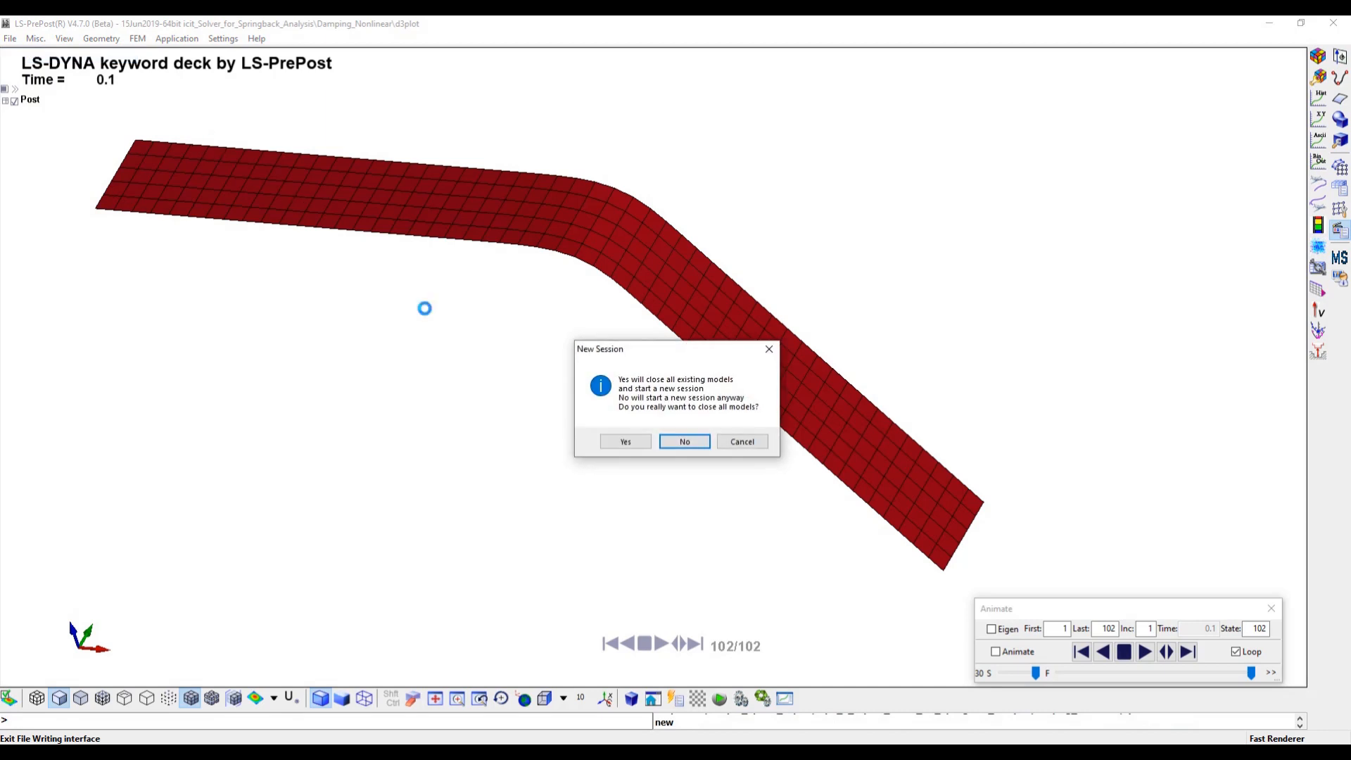
left_click(624, 442)
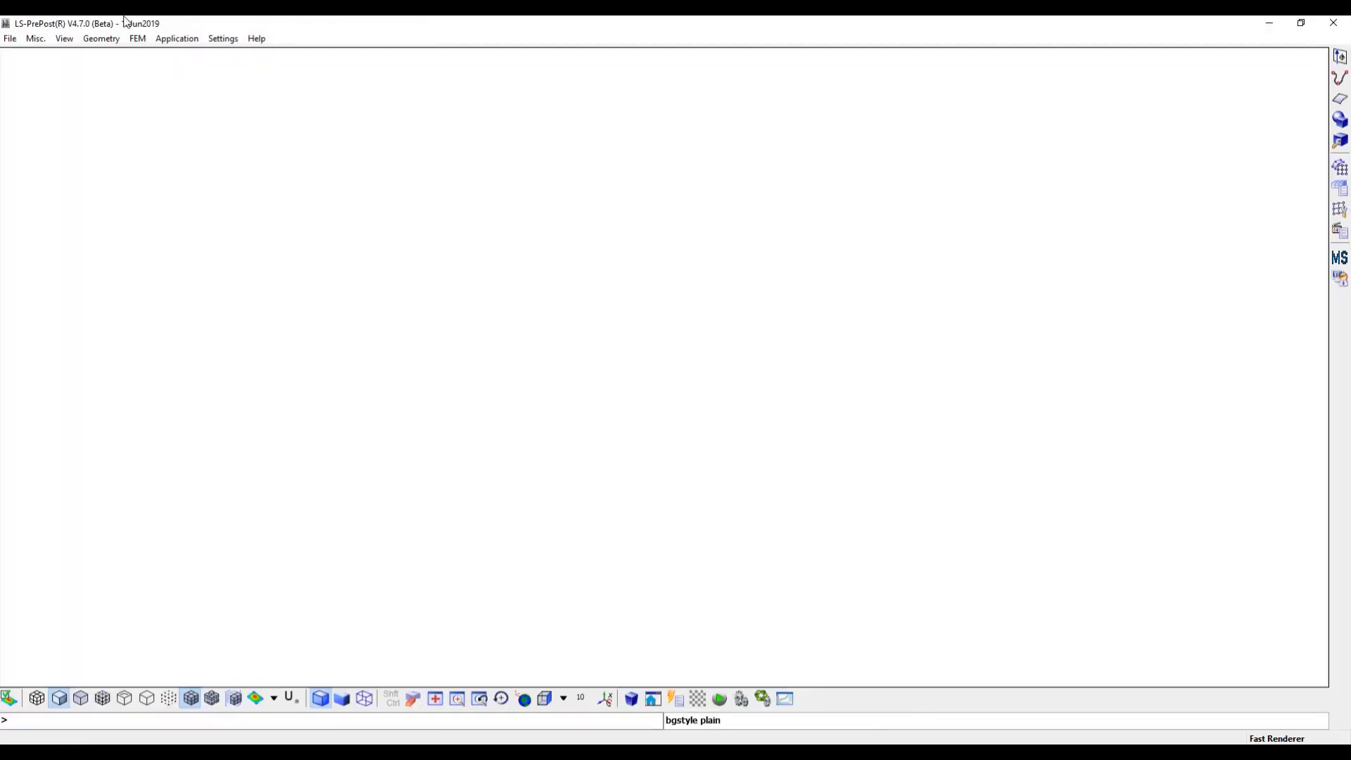
Import the dynain file from the Damping_Nonlinear folder as an LS-DYNA keyword file.
left_click(17, 40)
mouse_move(77, 85)
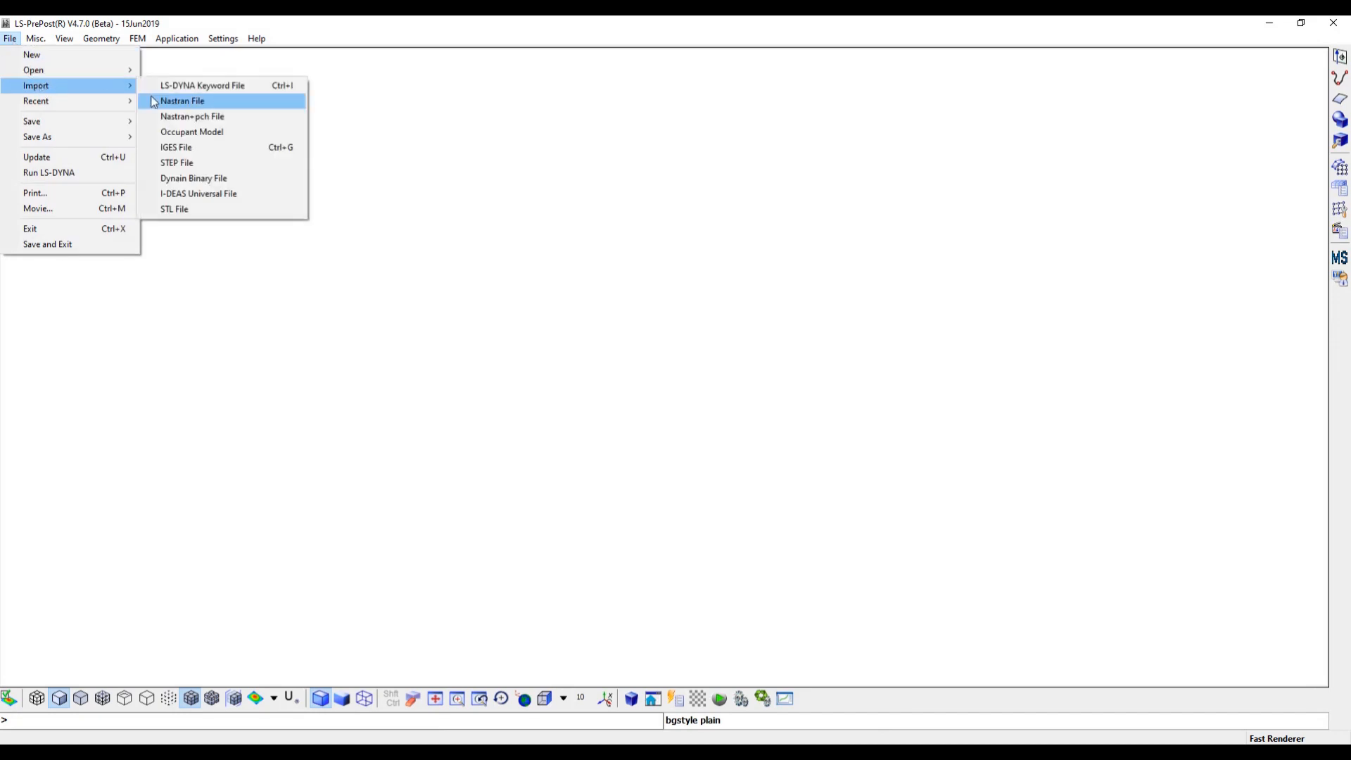
left_click(235, 85)
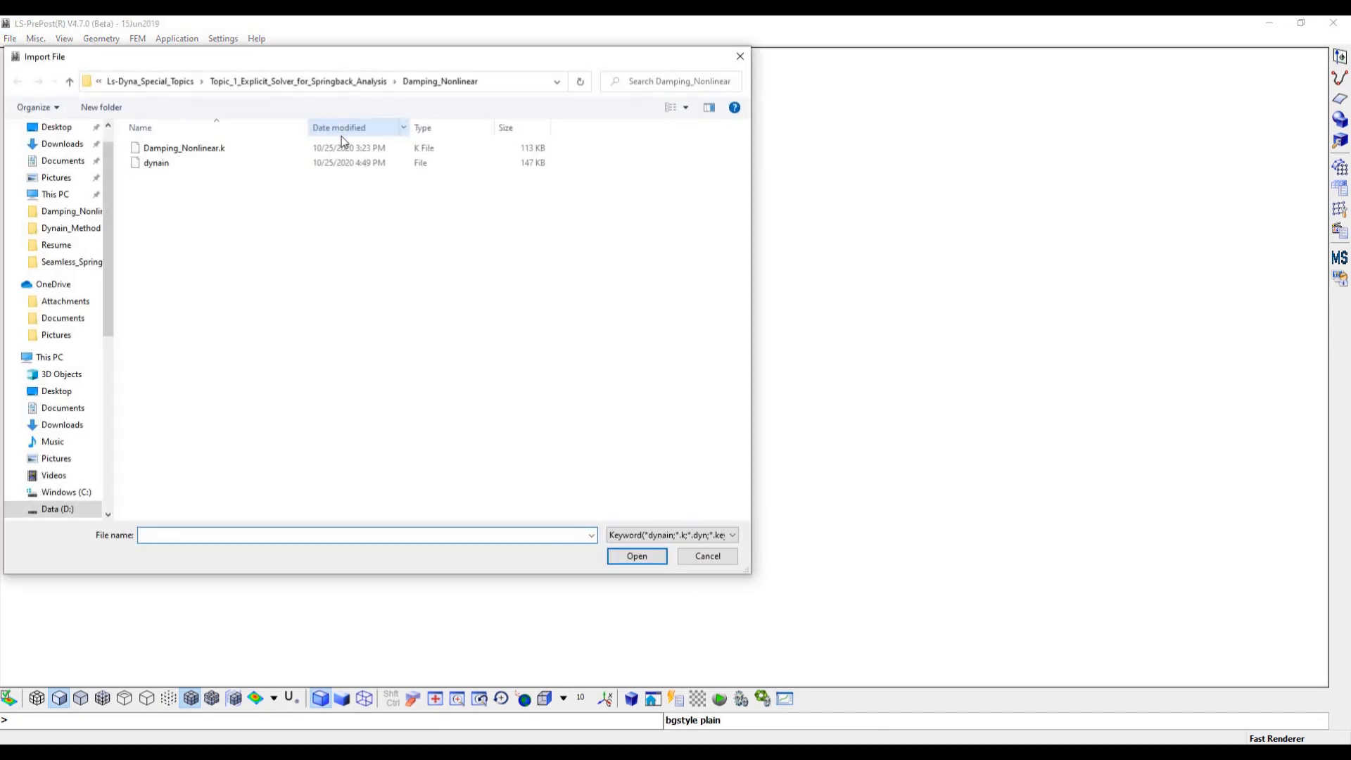
left_click(161, 168)
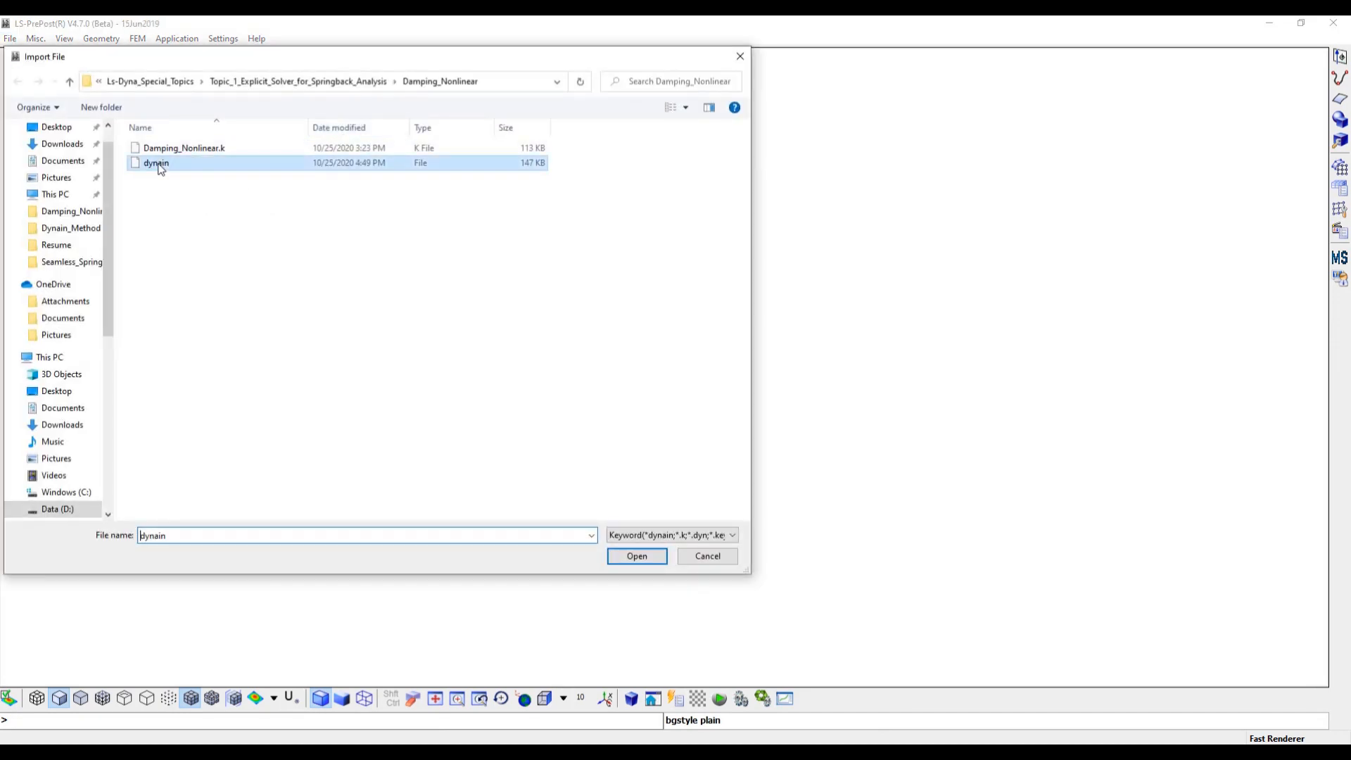
left_click(637, 556)
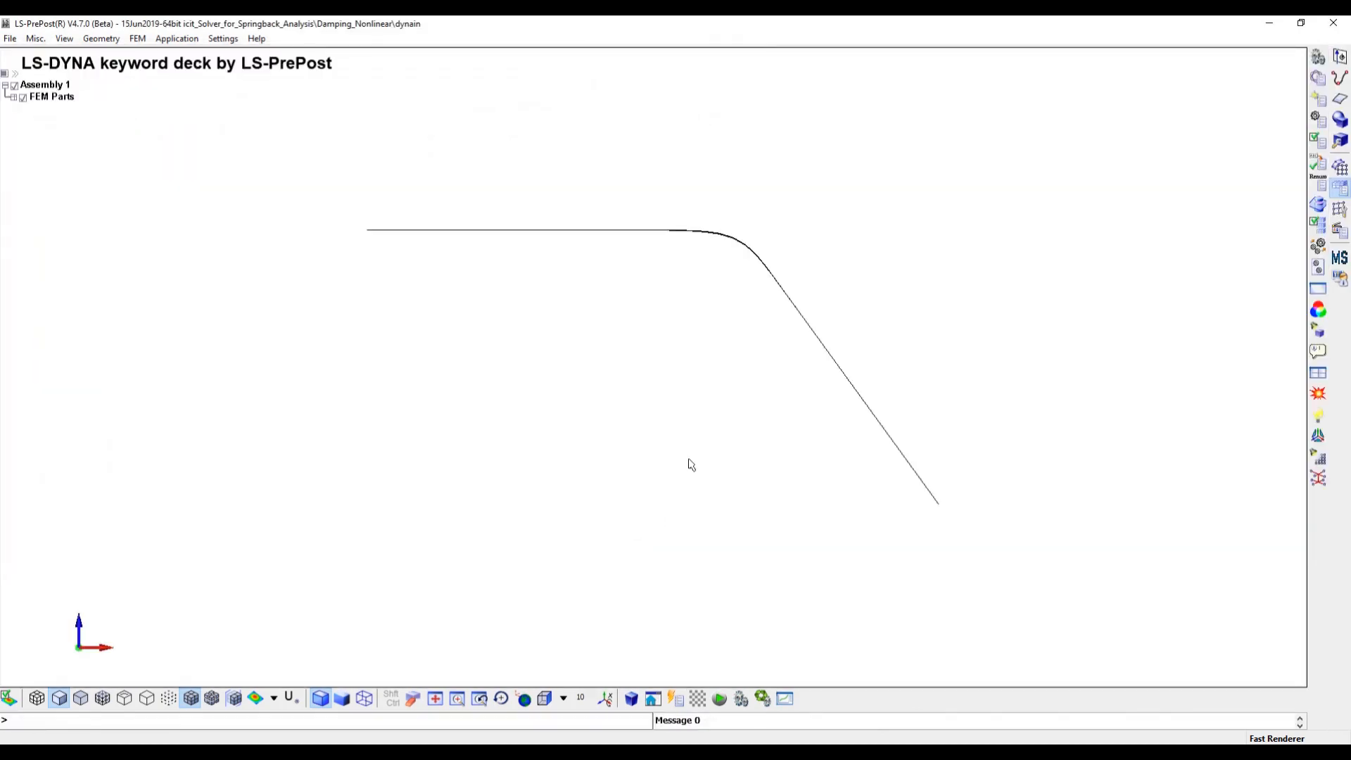
left_click_drag(781, 410, 593, 456, "shift")
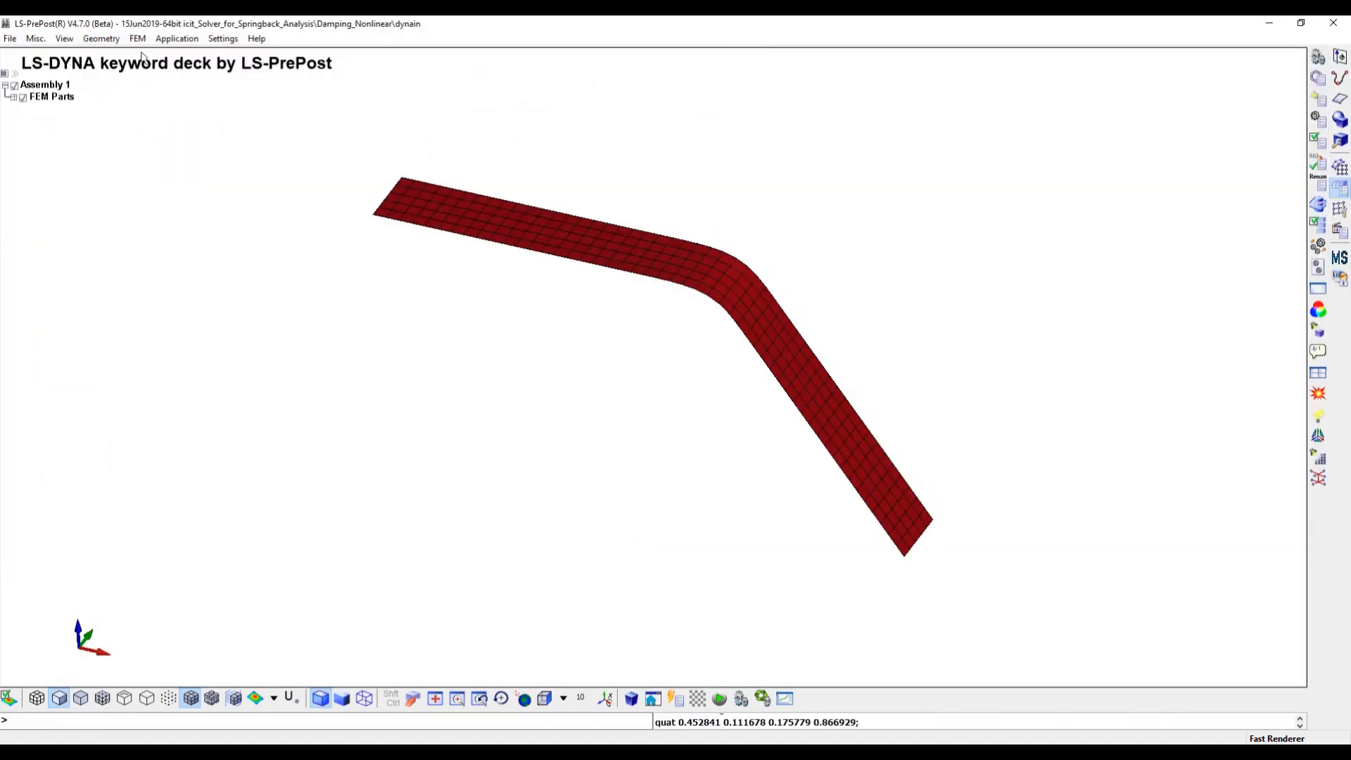
Import the dynain file from the Dynain_Method folder as a second keyword subsystem, using the offset option.
left_click(10, 39)
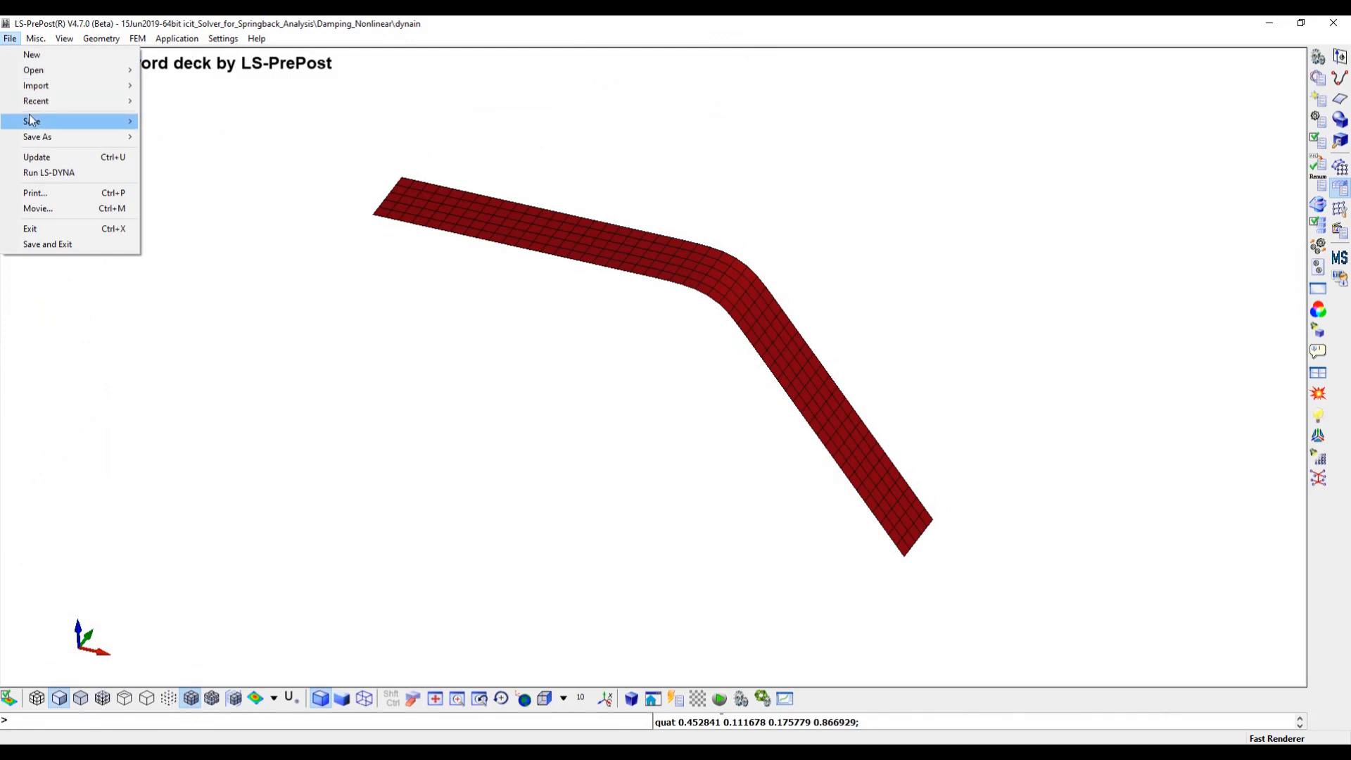
mouse_move(43, 85)
left_click(236, 86)
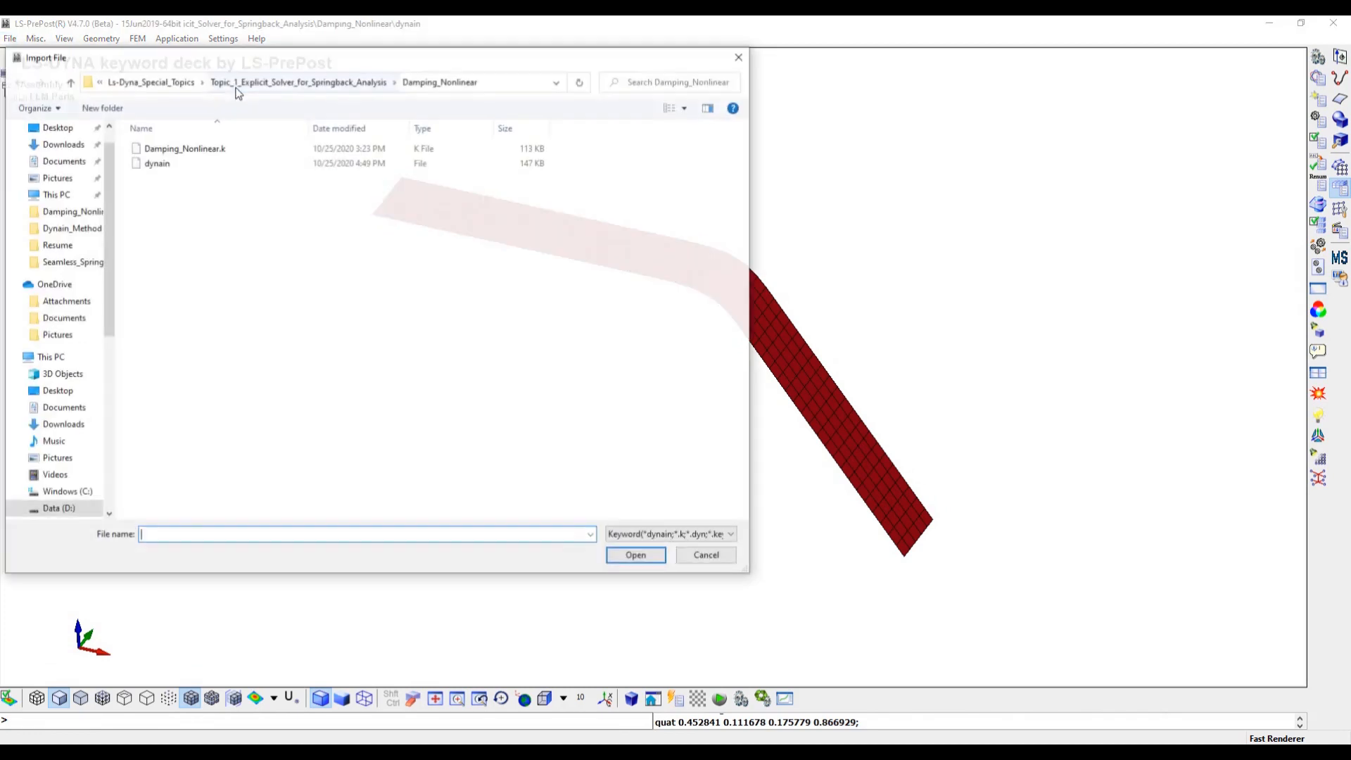
left_click(293, 82)
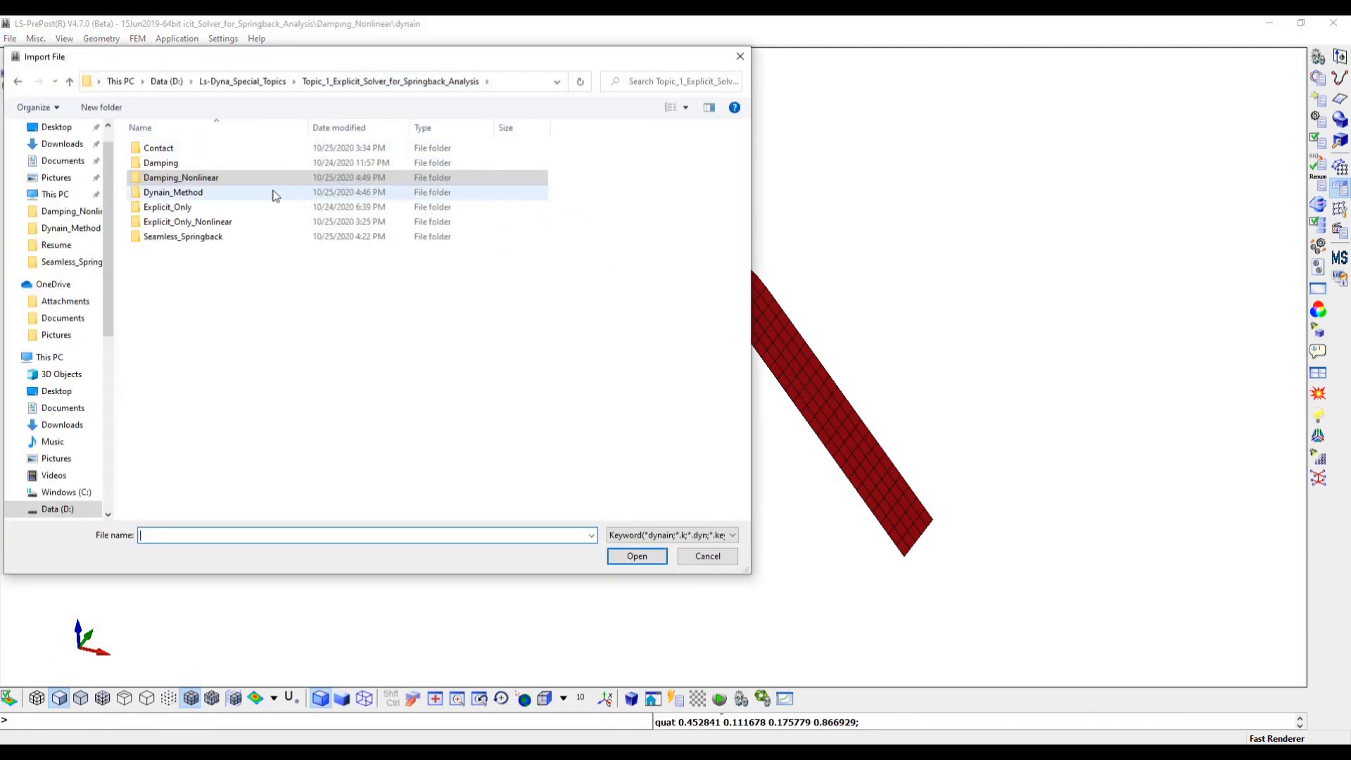
double_click(201, 194)
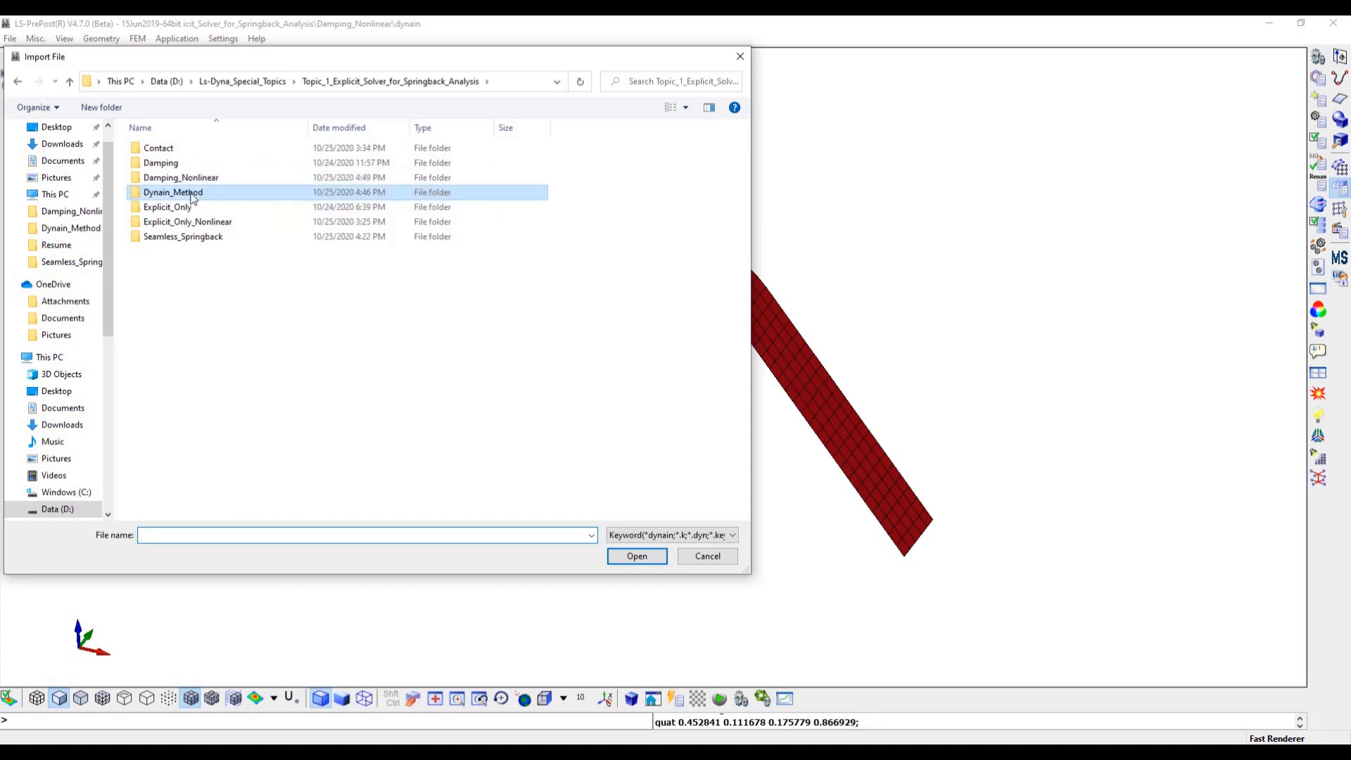
left_click(158, 149)
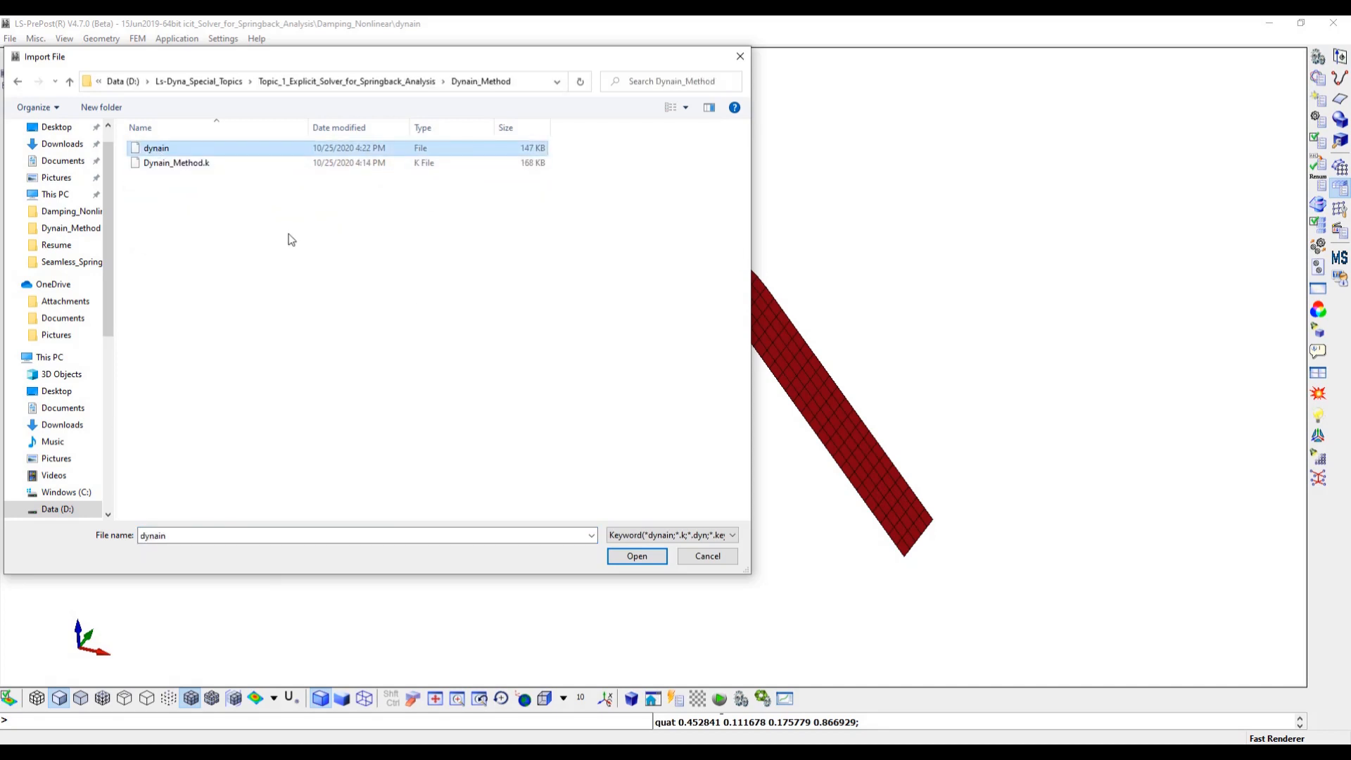
left_click(633, 556)
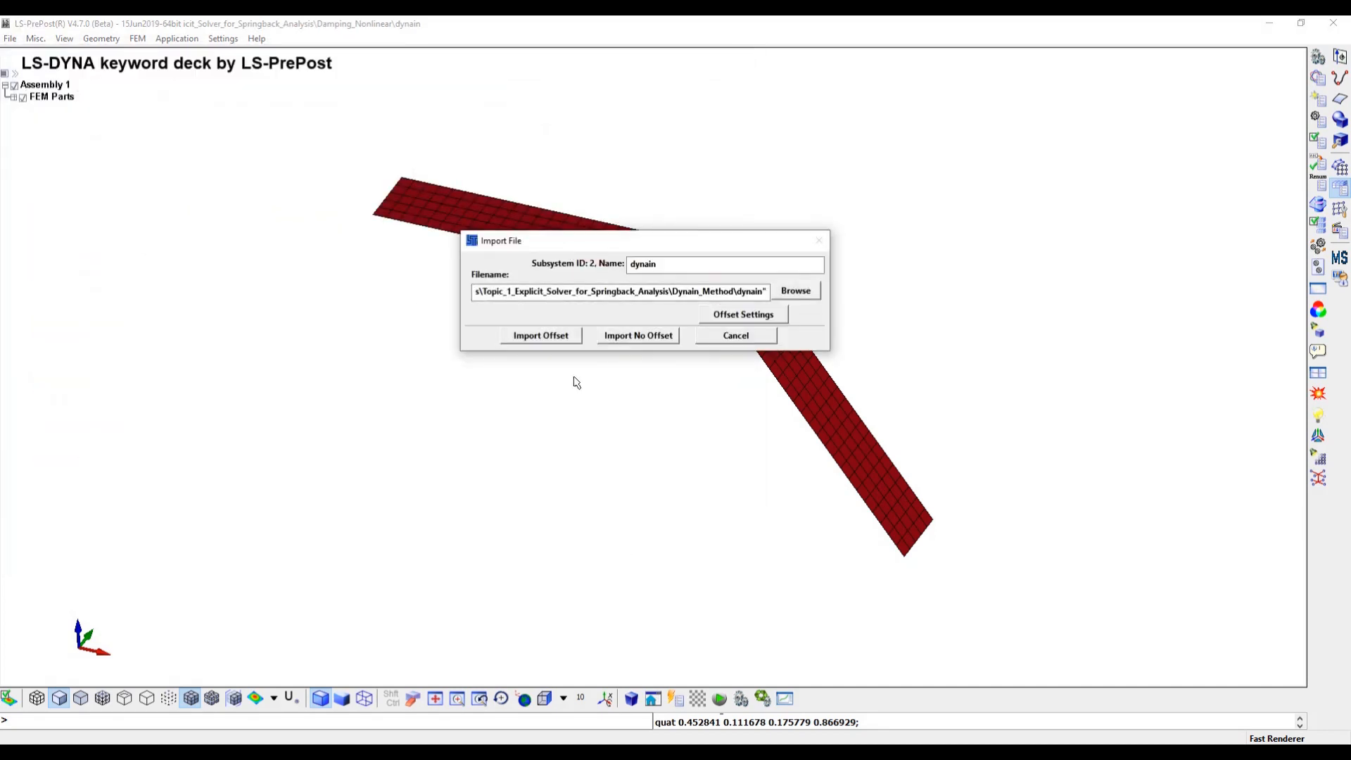
left_click(545, 338)
Examine how closely the two imported deformed beams overlap along their length and at the bend.
mouse_move(638, 393)
left_mouse_down("shift")
mouse_move(802, 232)
mouse_move(796, 250)
mouse_move(962, 254)
mouse_move(925, 230)
mouse_move(836, 347)
mouse_move(687, 383)
left_mouse_up("shift")
mouse_move(687, 382)
middle_mouse_down("shift")
mouse_move(648, 429)
mouse_move(640, 504)
mouse_move(770, 534)
middle_mouse_up("shift")
mouse_move(770, 534)
left_mouse_down("shift")
mouse_move(1068, 306)
mouse_move(1007, 428)
mouse_move(914, 467)
mouse_move(733, 356)
mouse_move(697, 228)
mouse_move(926, 413)
mouse_move(739, 446)
mouse_move(738, 459)
left_mouse_up("shift")
left_click_drag(796, 379, 708, 471, "shift")
scroll(760, 438, "down", 2)
middle_click_drag(750, 392, 742, 345, "shift")
mouse_move(743, 344)
left_mouse_down("shift")
mouse_move(504, 305)
mouse_move(497, 322)
left_mouse_up("shift")
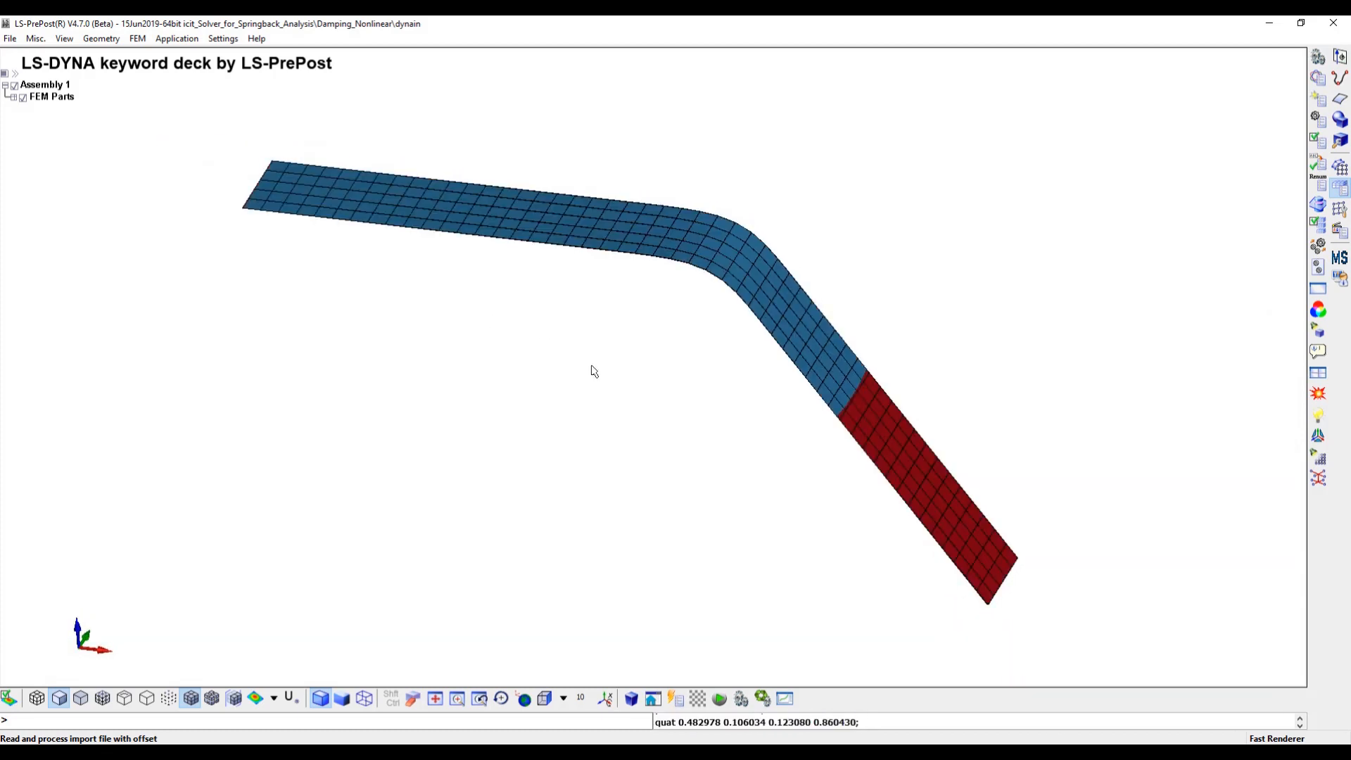